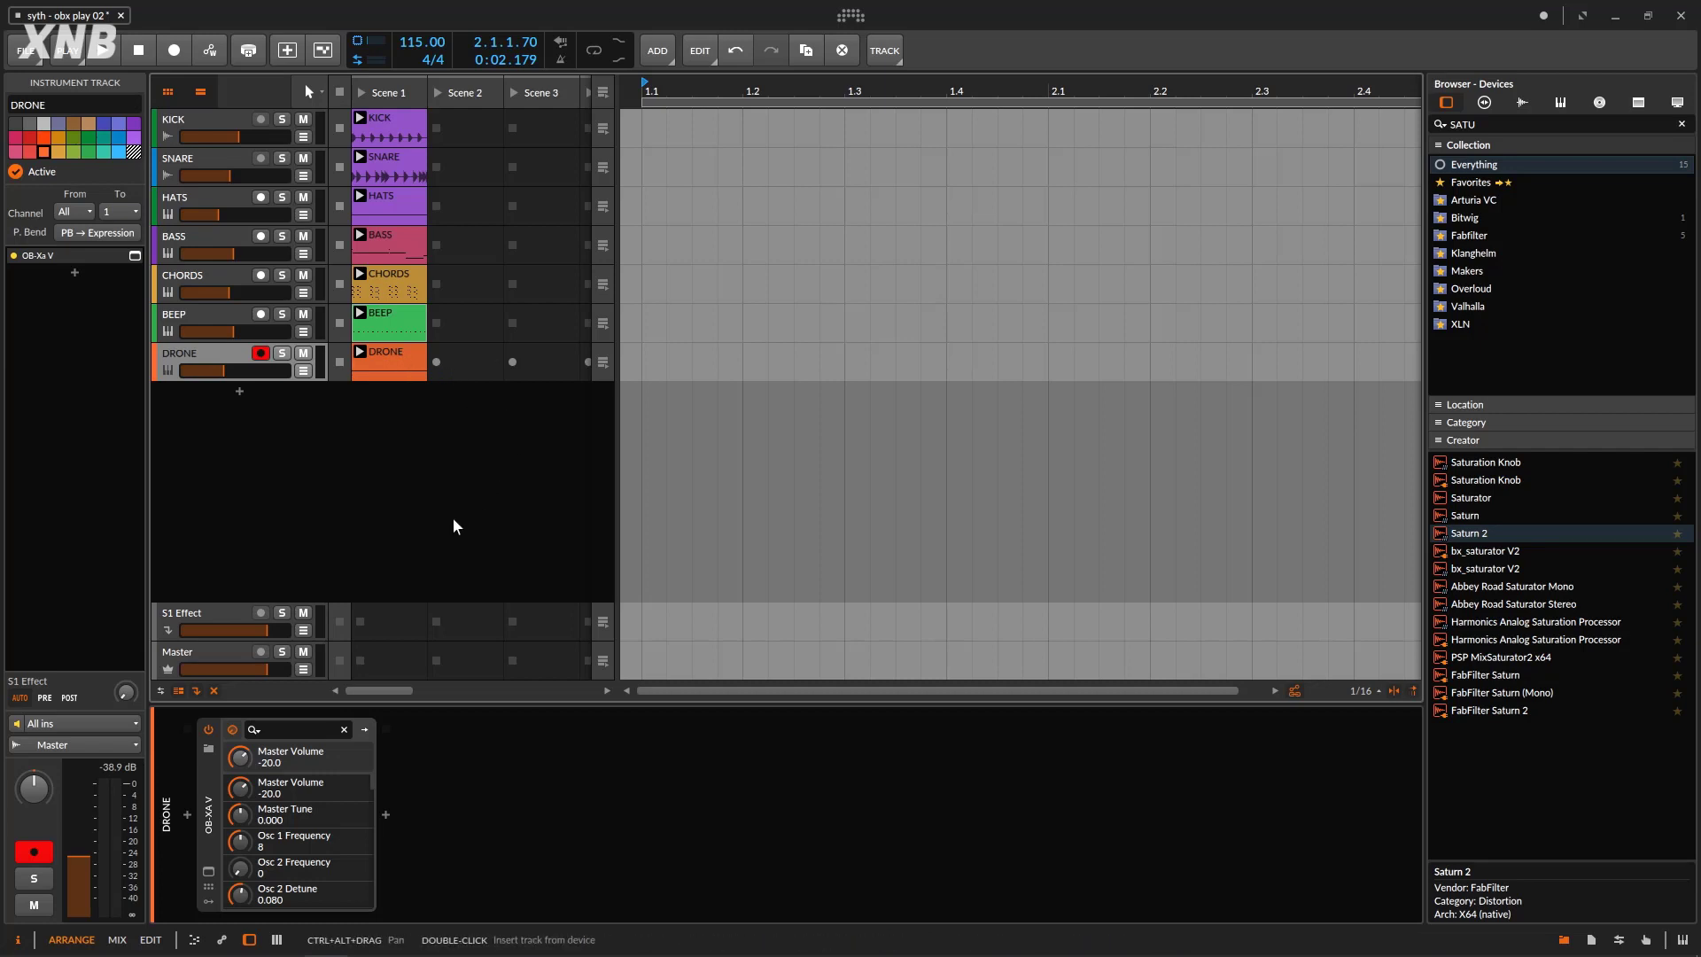
Launch Scene 1 to listen to the full loop and stop playback.
{"action": "left_click", "coordinate": [362, 93]}
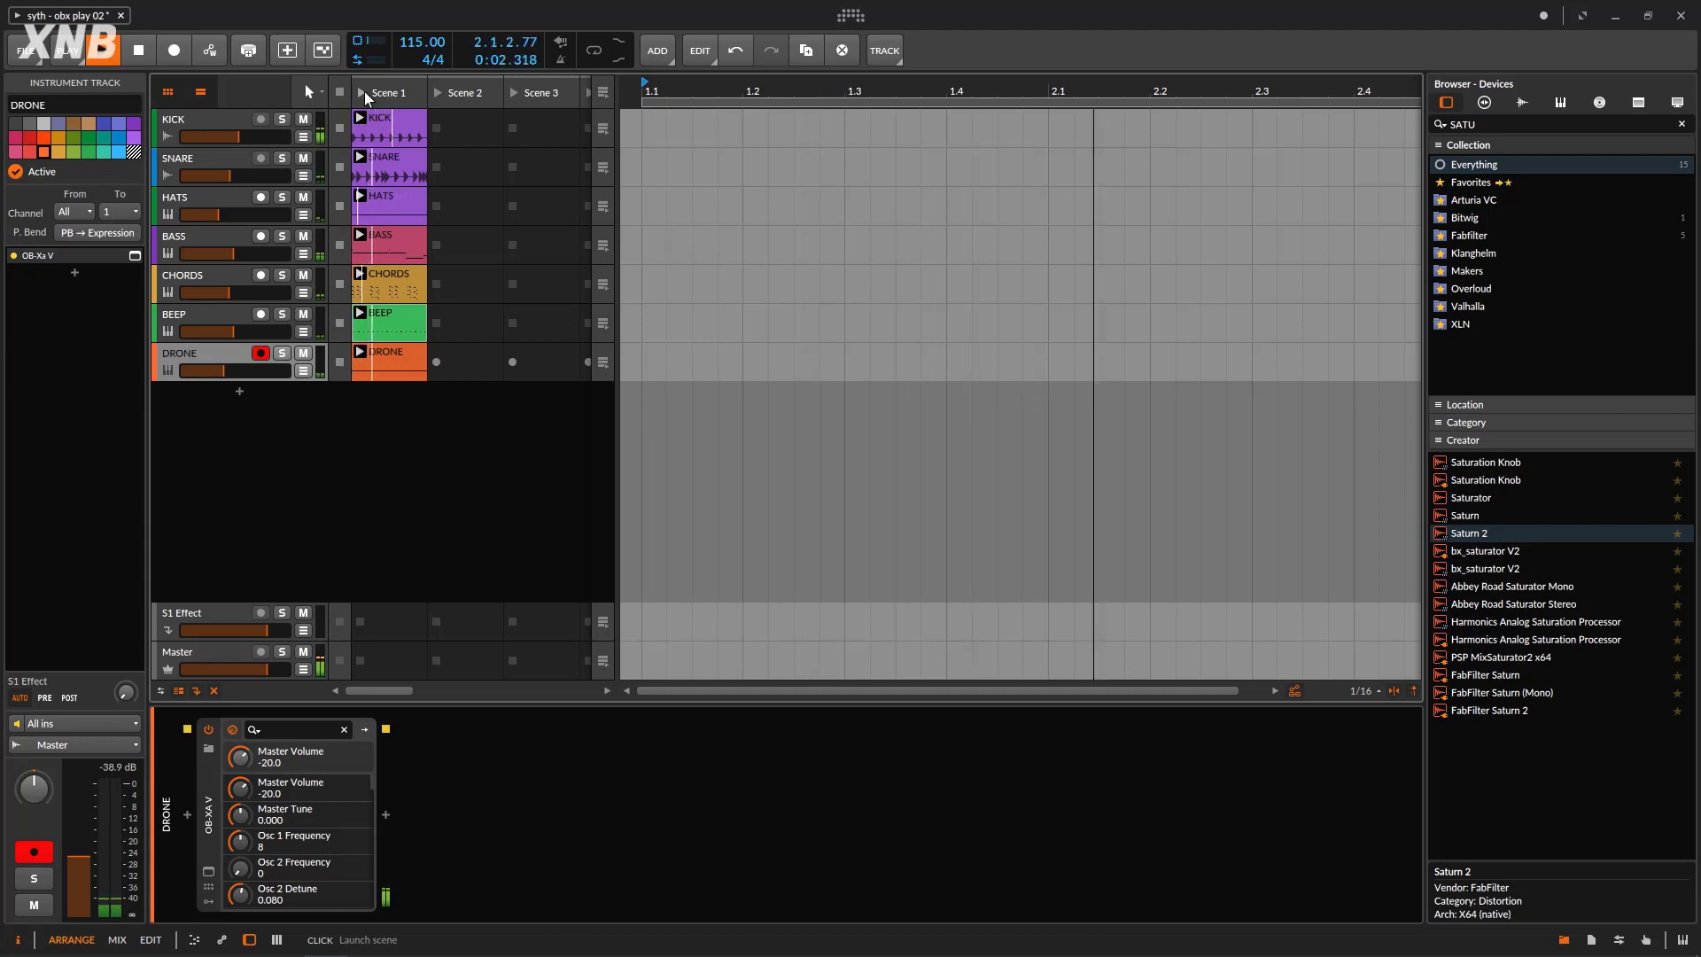
{"action": "left_click", "coordinate": [137, 53]}
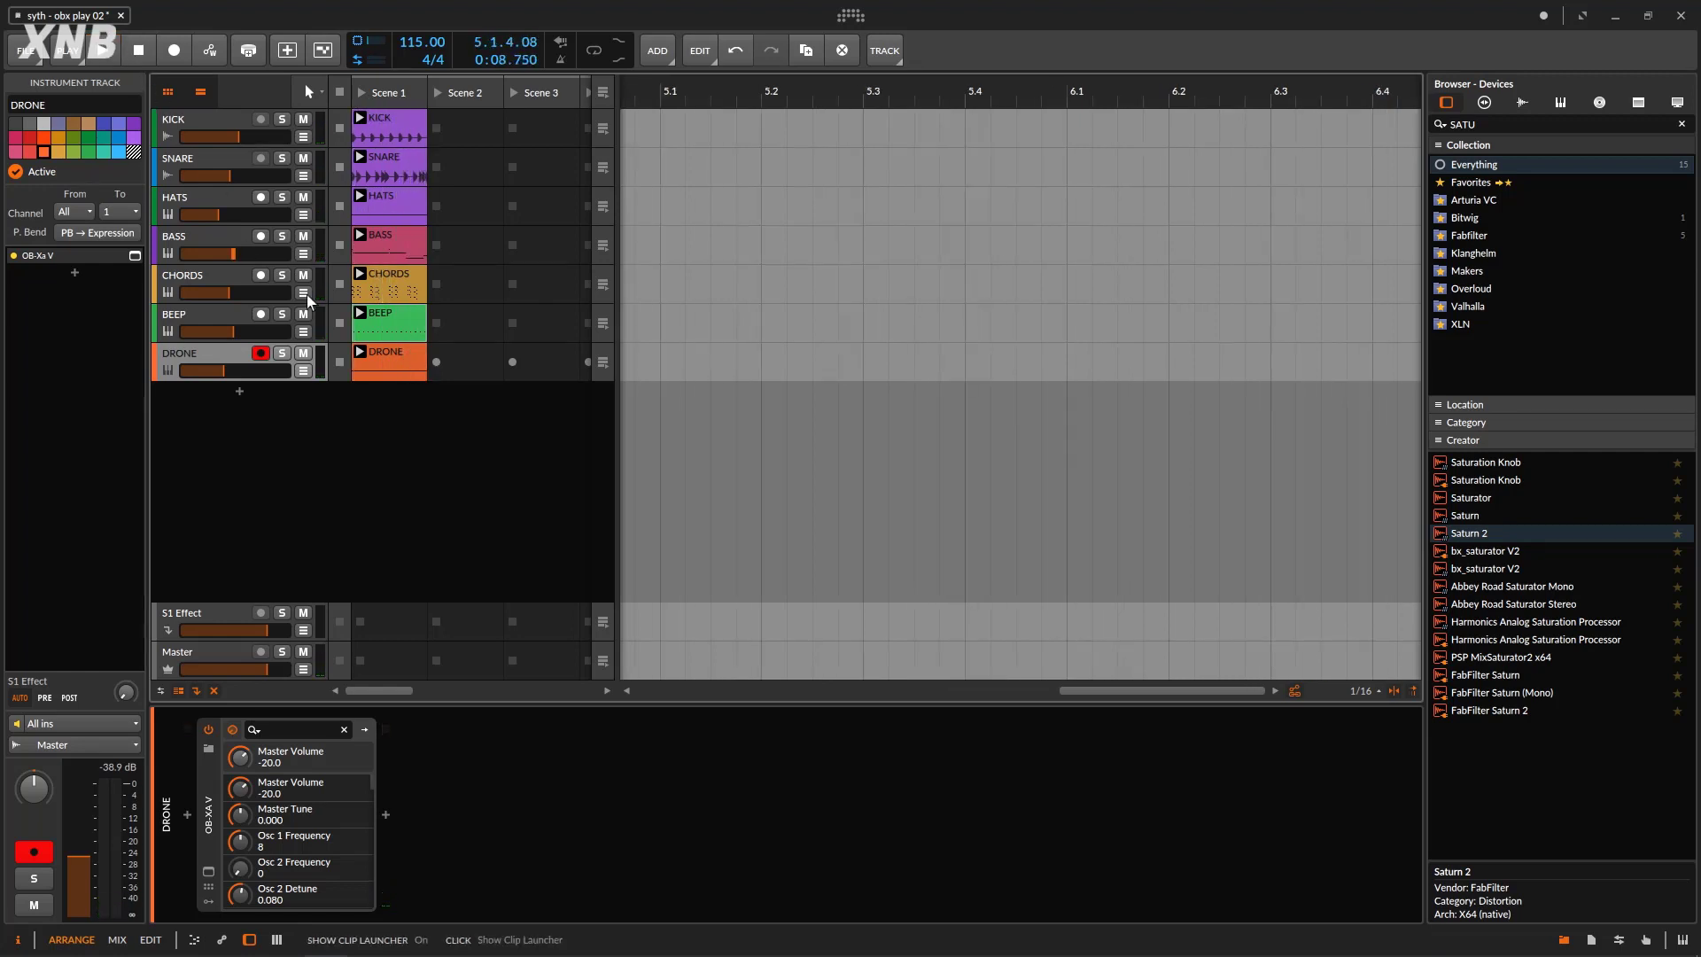
Solo the KICK, SNARE and HATS tracks and play the loop to hear only the drums.
{"action": "left_click", "coordinate": [388, 325]}
{"action": "left_click", "coordinate": [281, 124]}
{"action": "left_click", "coordinate": [281, 158]}
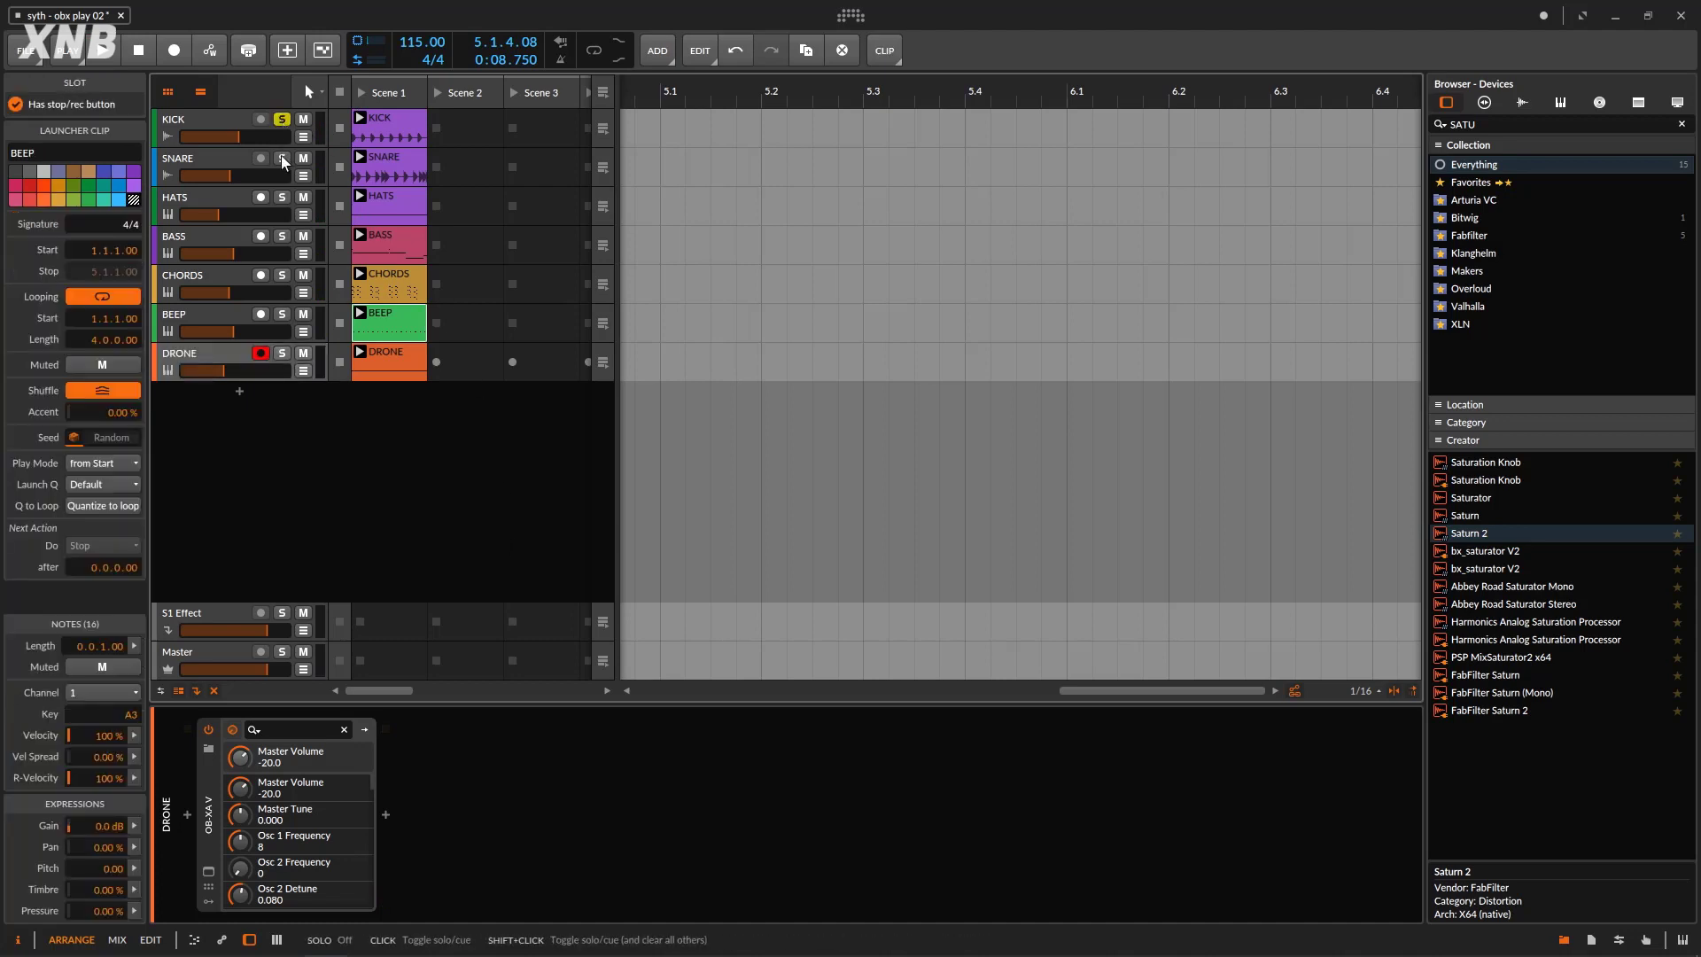
{"action": "left_click", "coordinate": [282, 197]}
{"action": "left_click", "coordinate": [281, 119]}
{"action": "left_click", "coordinate": [282, 124]}
{"action": "left_click", "coordinate": [282, 196]}
{"action": "left_click", "coordinate": [283, 199]}
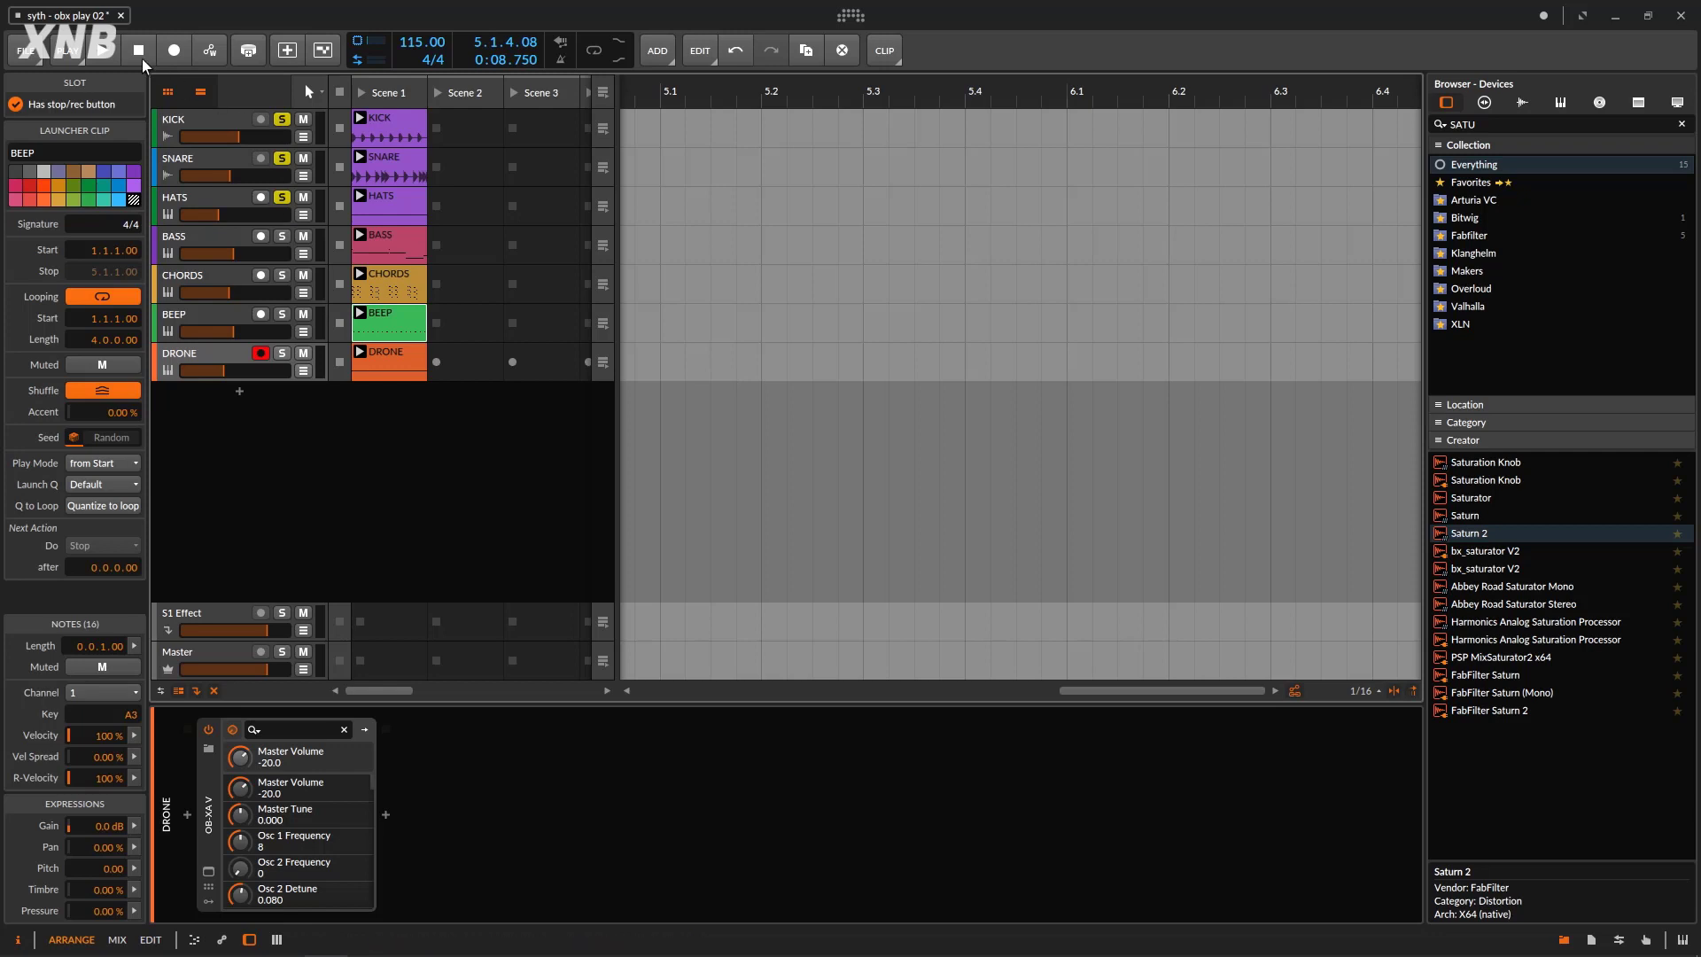
{"action": "key", "text": "space"}
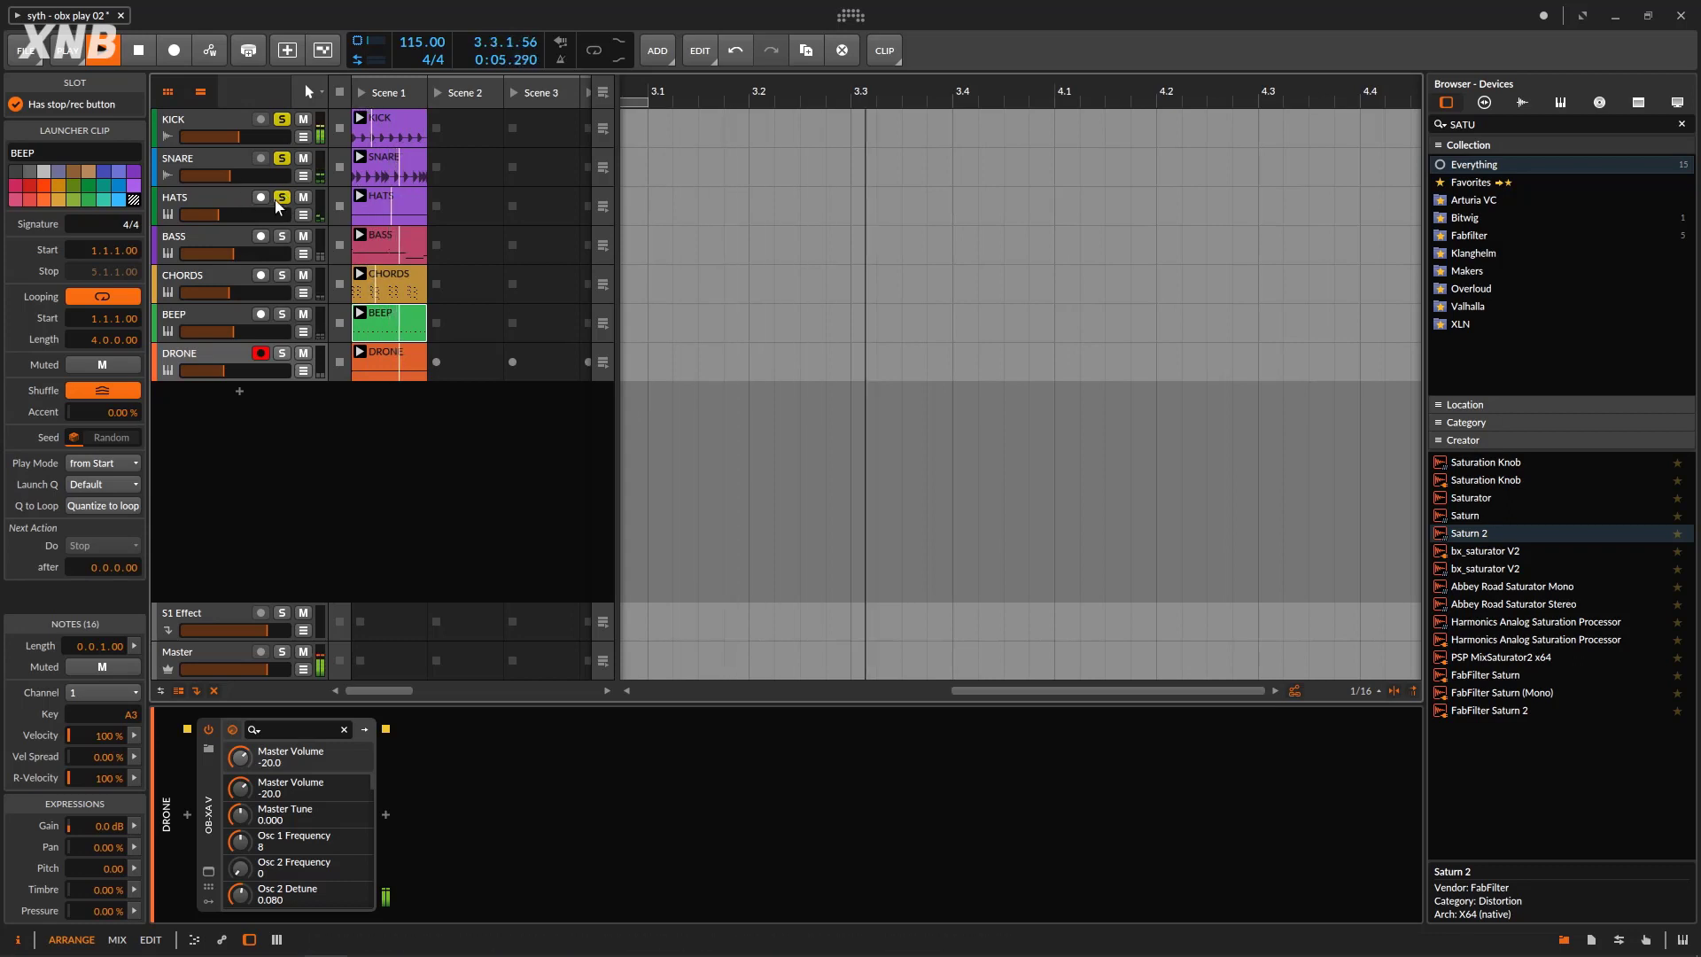
Clear the solo on the drum tracks, solo the BASS track instead and select it.
{"action": "left_click", "coordinate": [280, 196]}
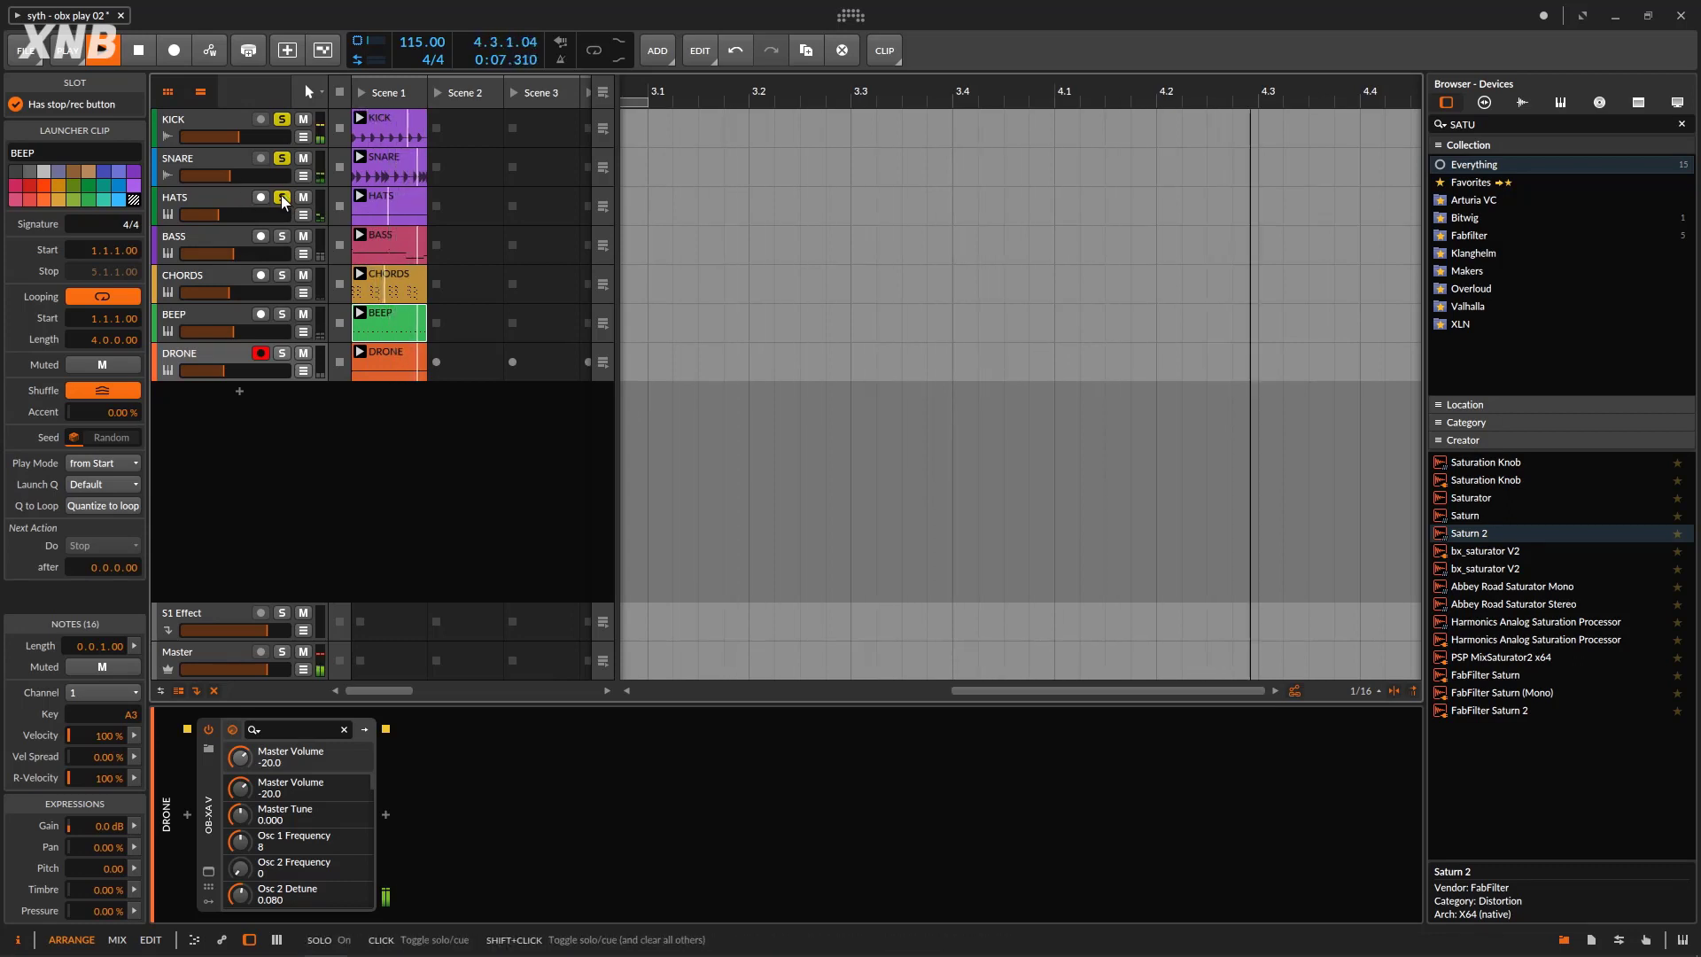
{"action": "left_click", "coordinate": [282, 158], "text": "shift"}
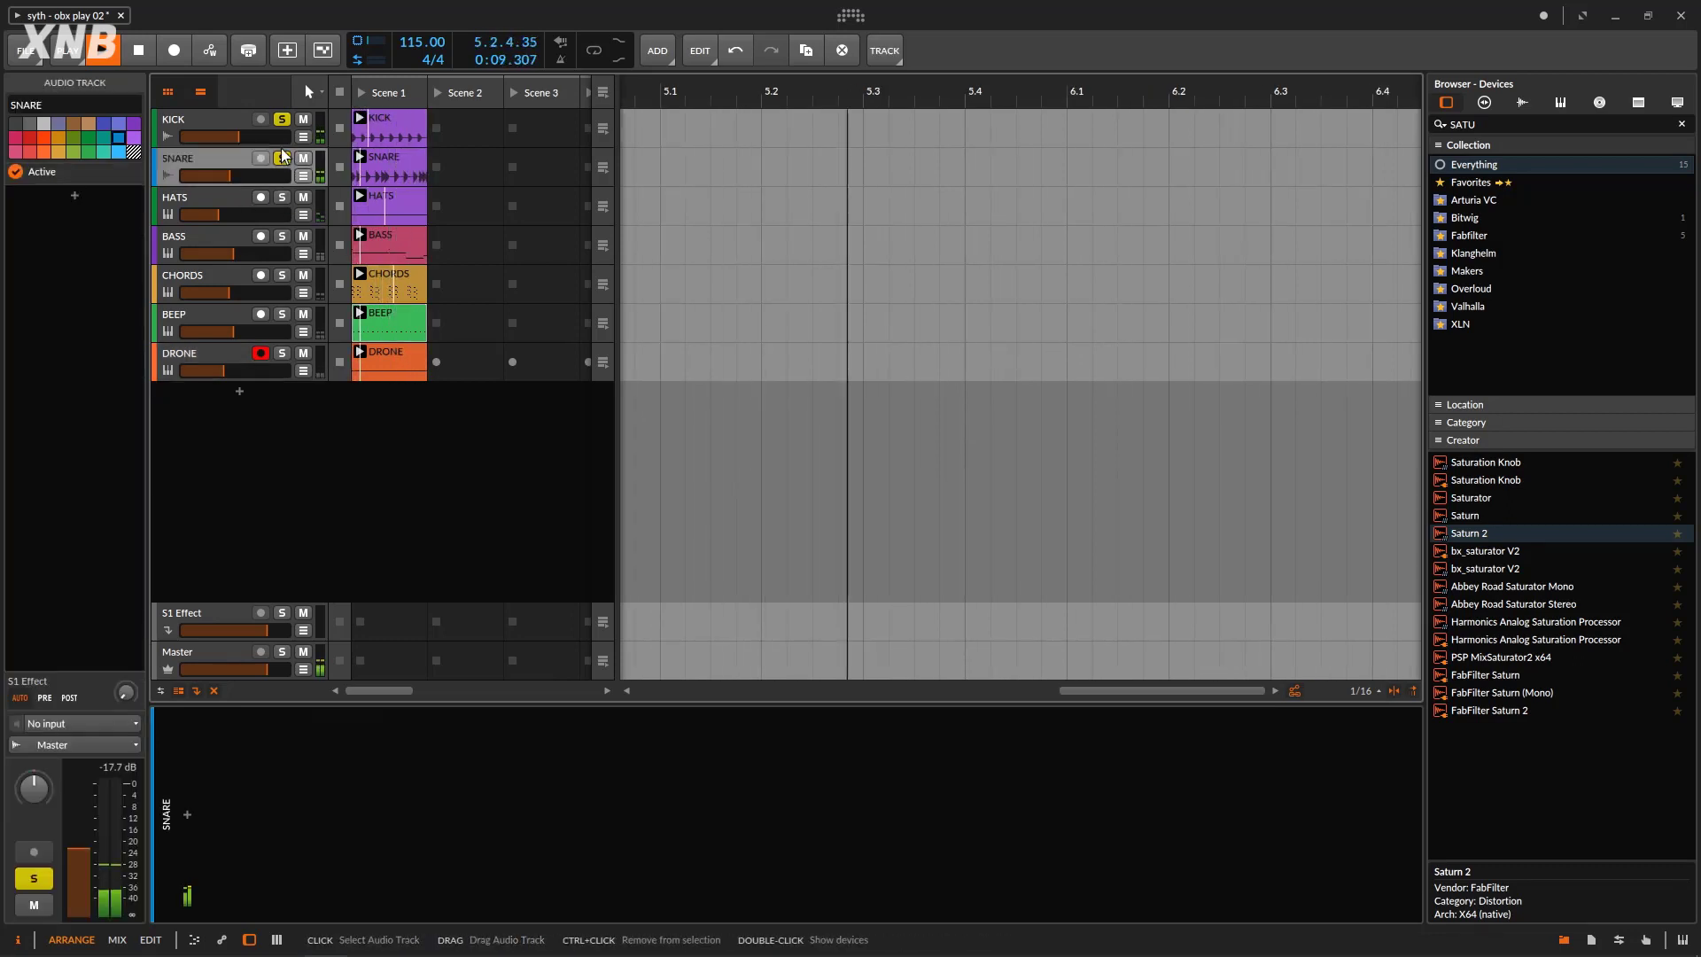
{"action": "left_click", "coordinate": [281, 236]}
{"action": "left_click", "coordinate": [229, 231]}
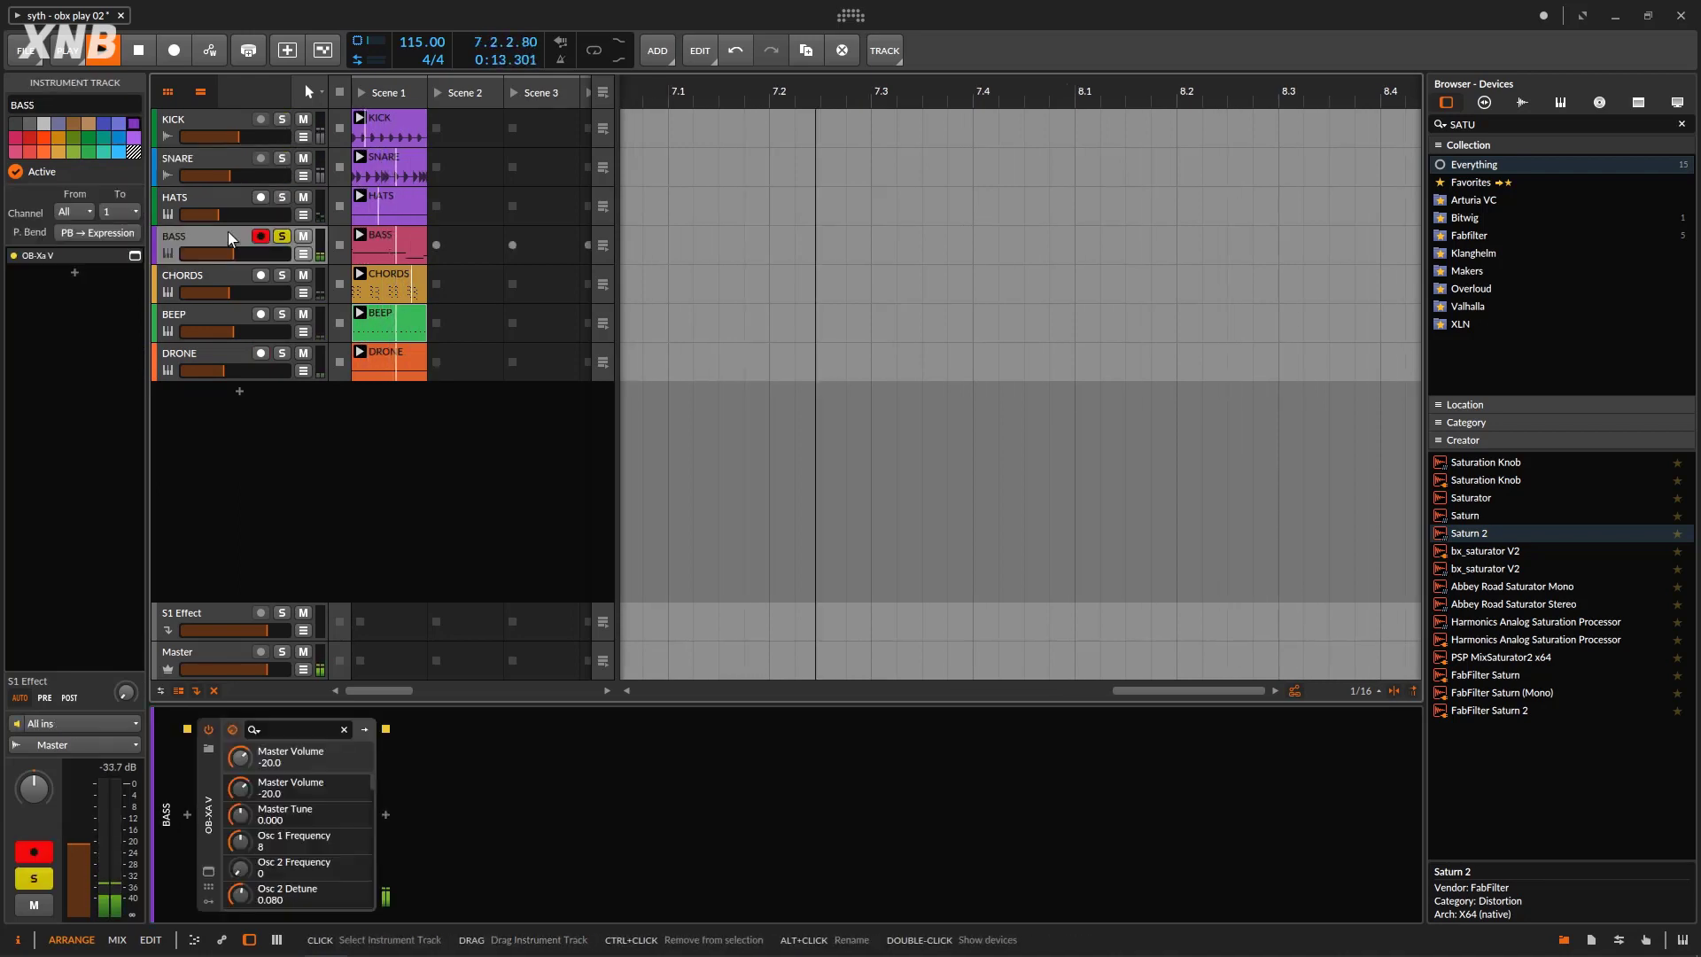
Open the BASS clip in an enlarged note editor, stop playback and examine its note pattern up close.
{"action": "left_click", "coordinate": [372, 242]}
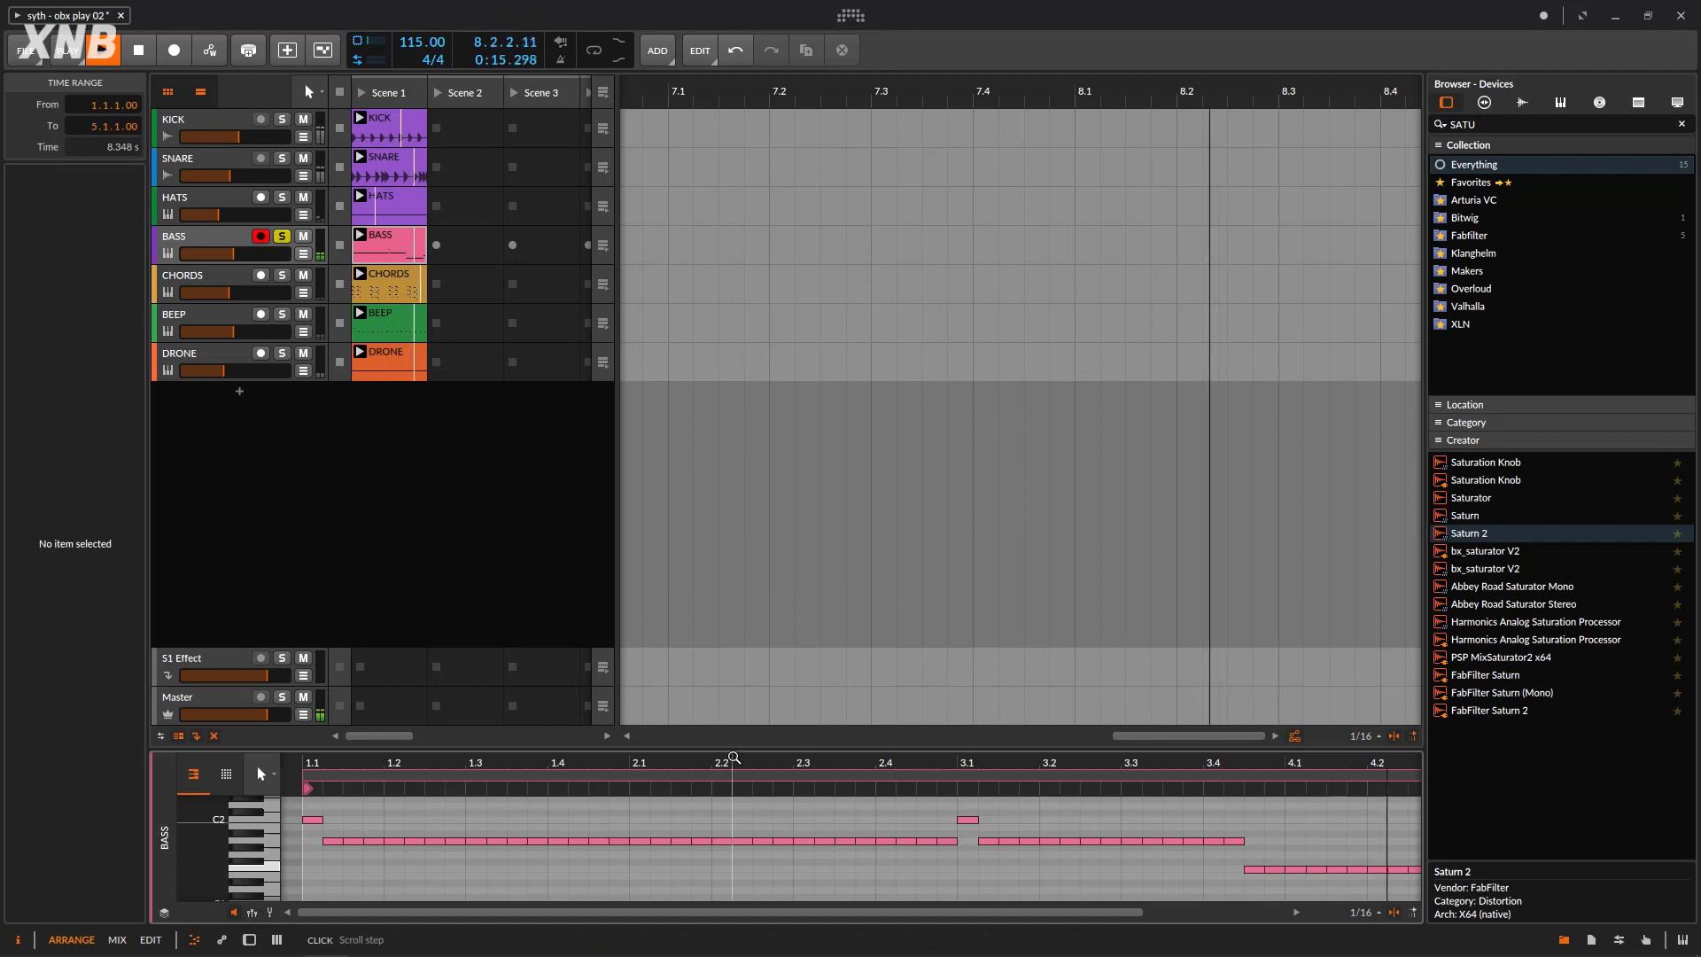
{"action": "left_click_drag", "start_coordinate": [750, 750], "coordinate": [373, 78]}
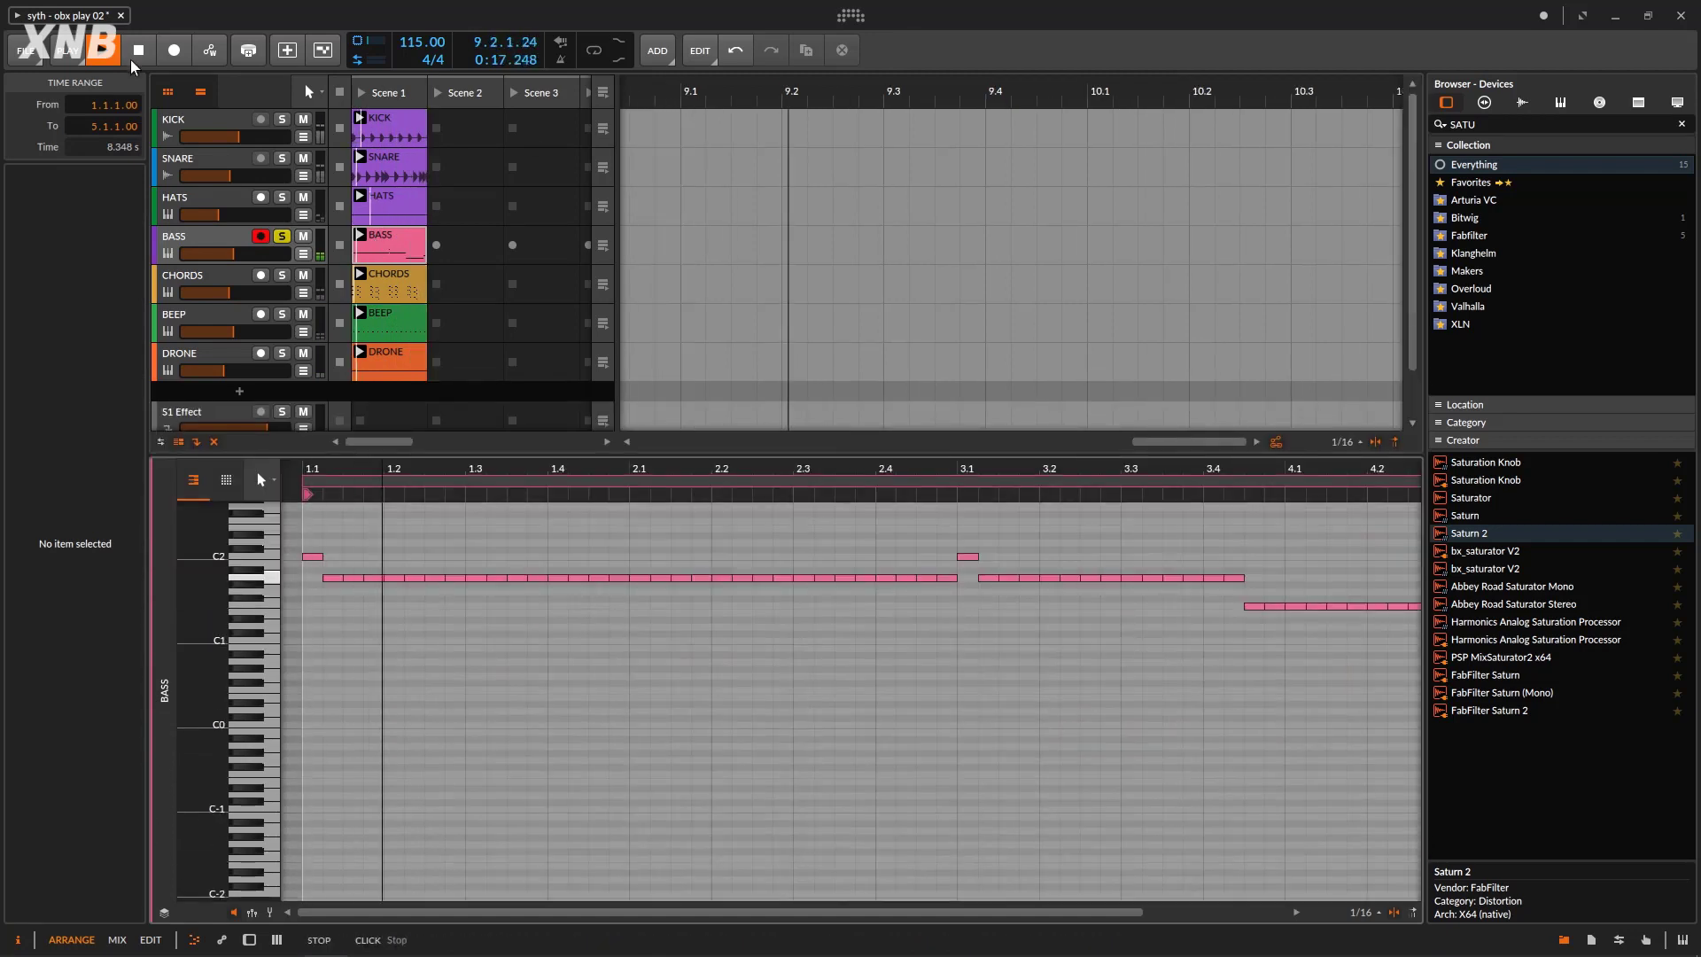
{"action": "key", "text": "space"}
{"action": "left_click_drag", "start_coordinate": [701, 476], "coordinate": [701, 497]}
{"action": "left_click_drag", "start_coordinate": [1425, 297], "coordinate": [1571, 310]}
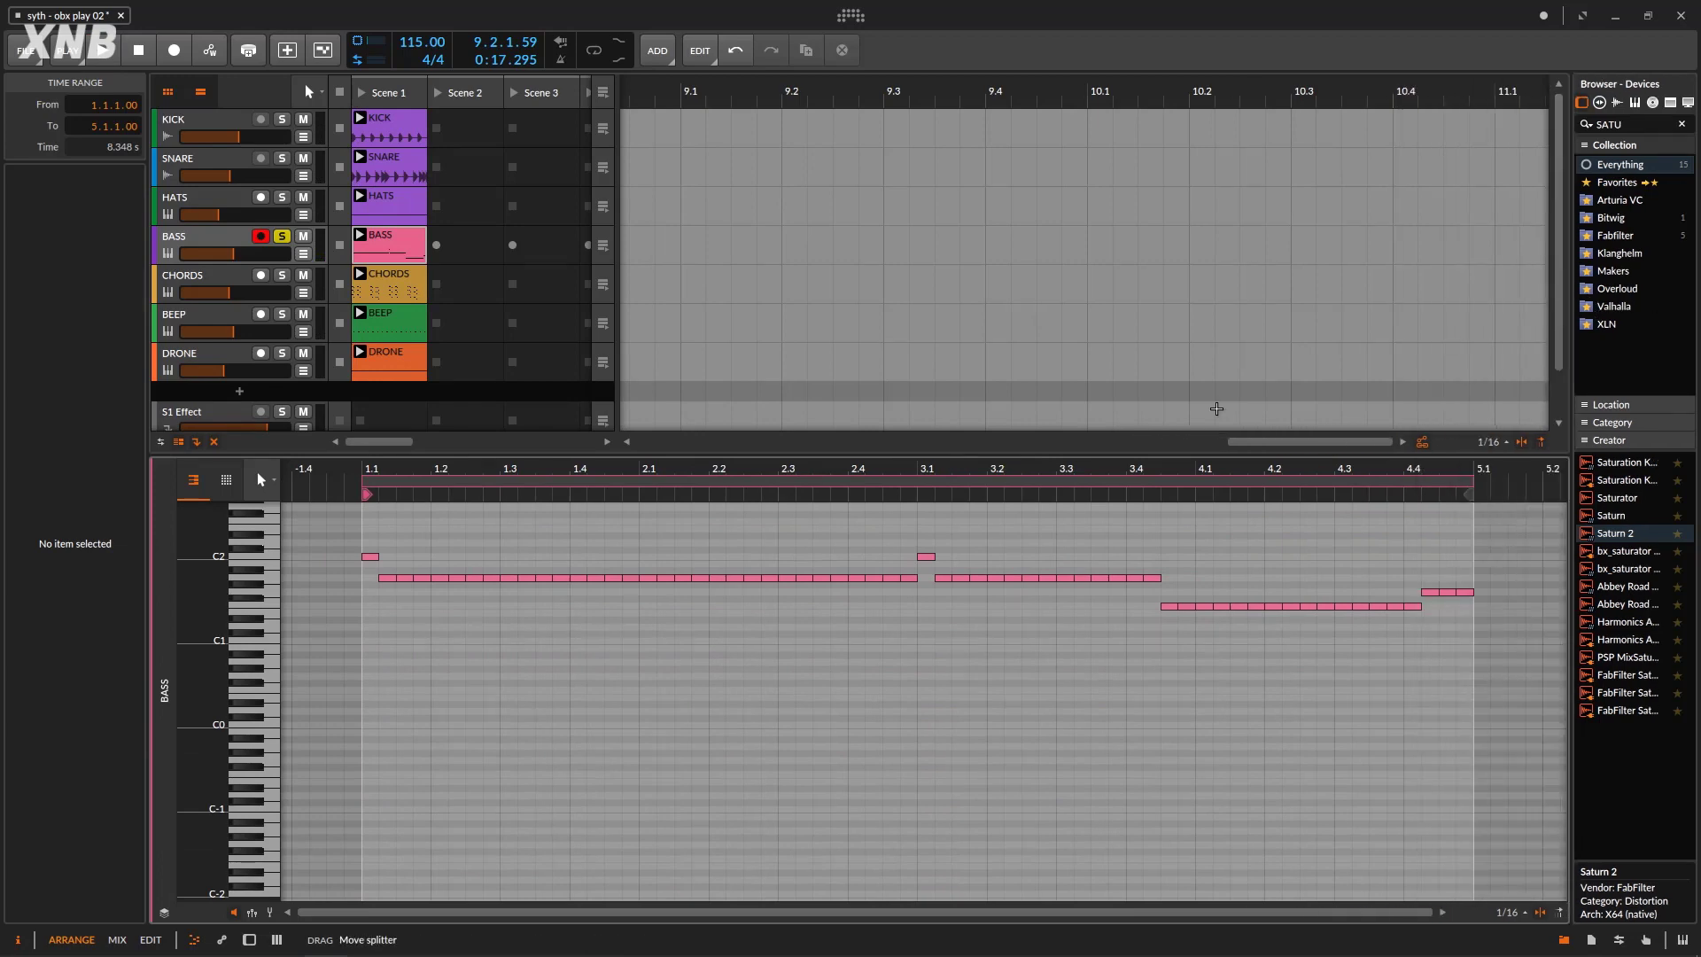
{"action": "left_click_drag", "start_coordinate": [203, 578], "coordinate": [257, 579]}
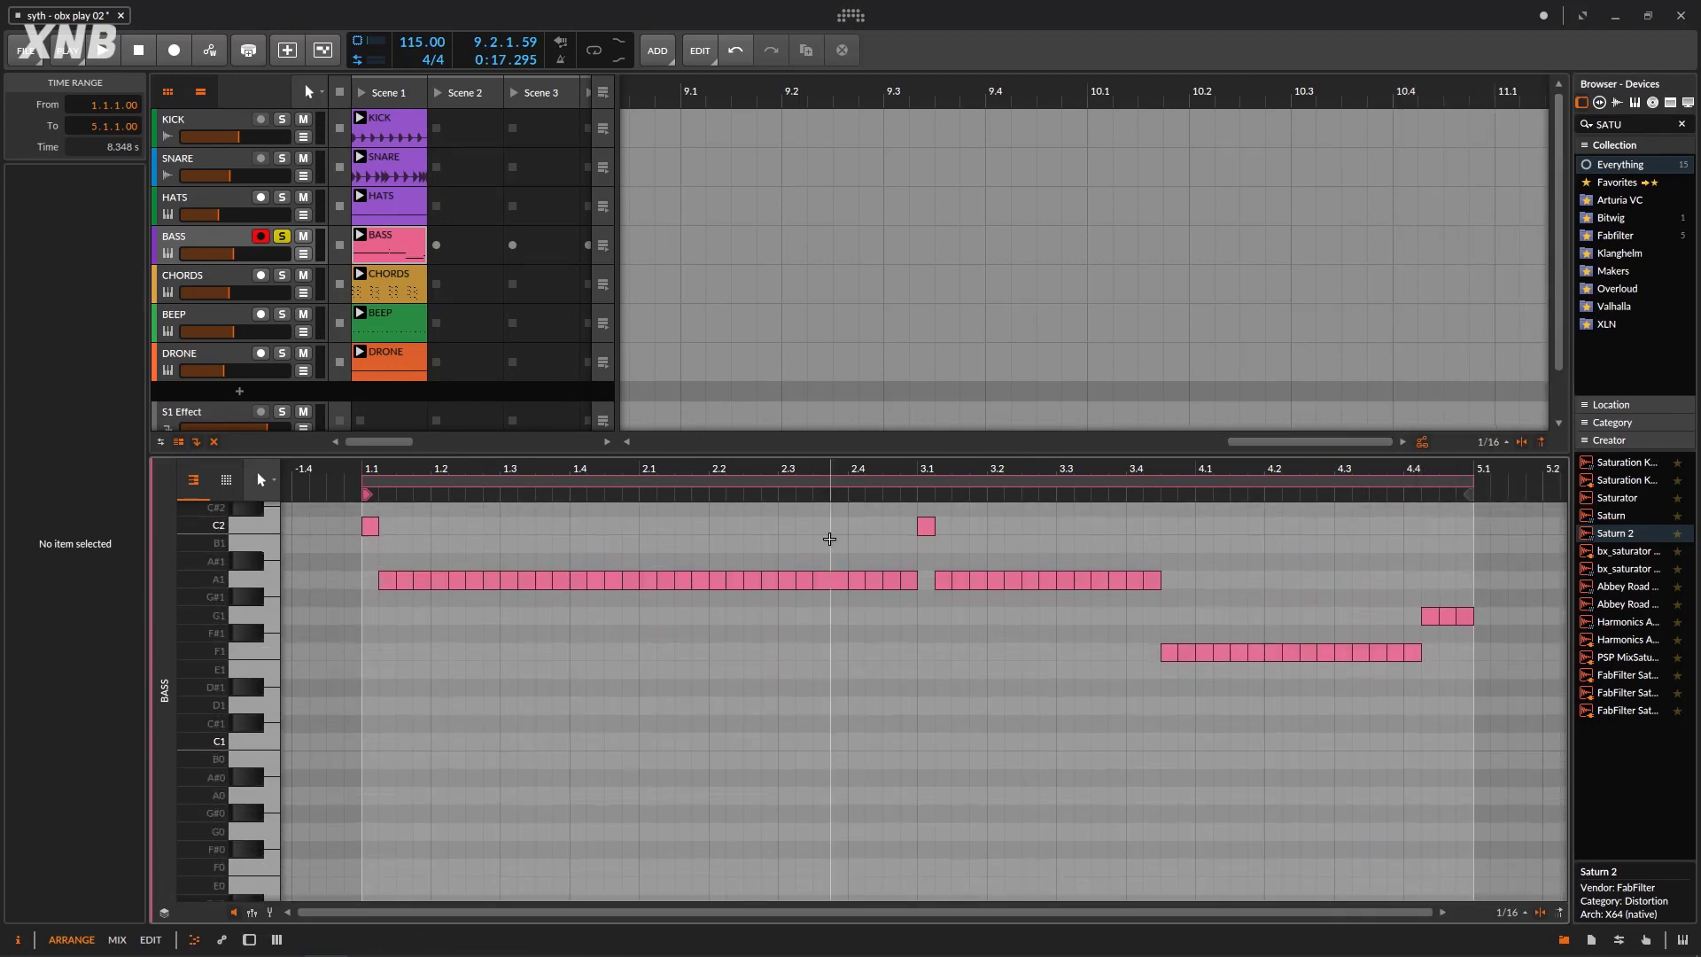
{"action": "mouse_move", "coordinate": [874, 455]}
{"action": "left_mouse_down"}
{"action": "mouse_move", "coordinate": [881, 513]}
{"action": "mouse_move", "coordinate": [881, 480]}
{"action": "left_mouse_up"}
{"action": "left_click_drag", "start_coordinate": [629, 503], "coordinate": [327, 505]}
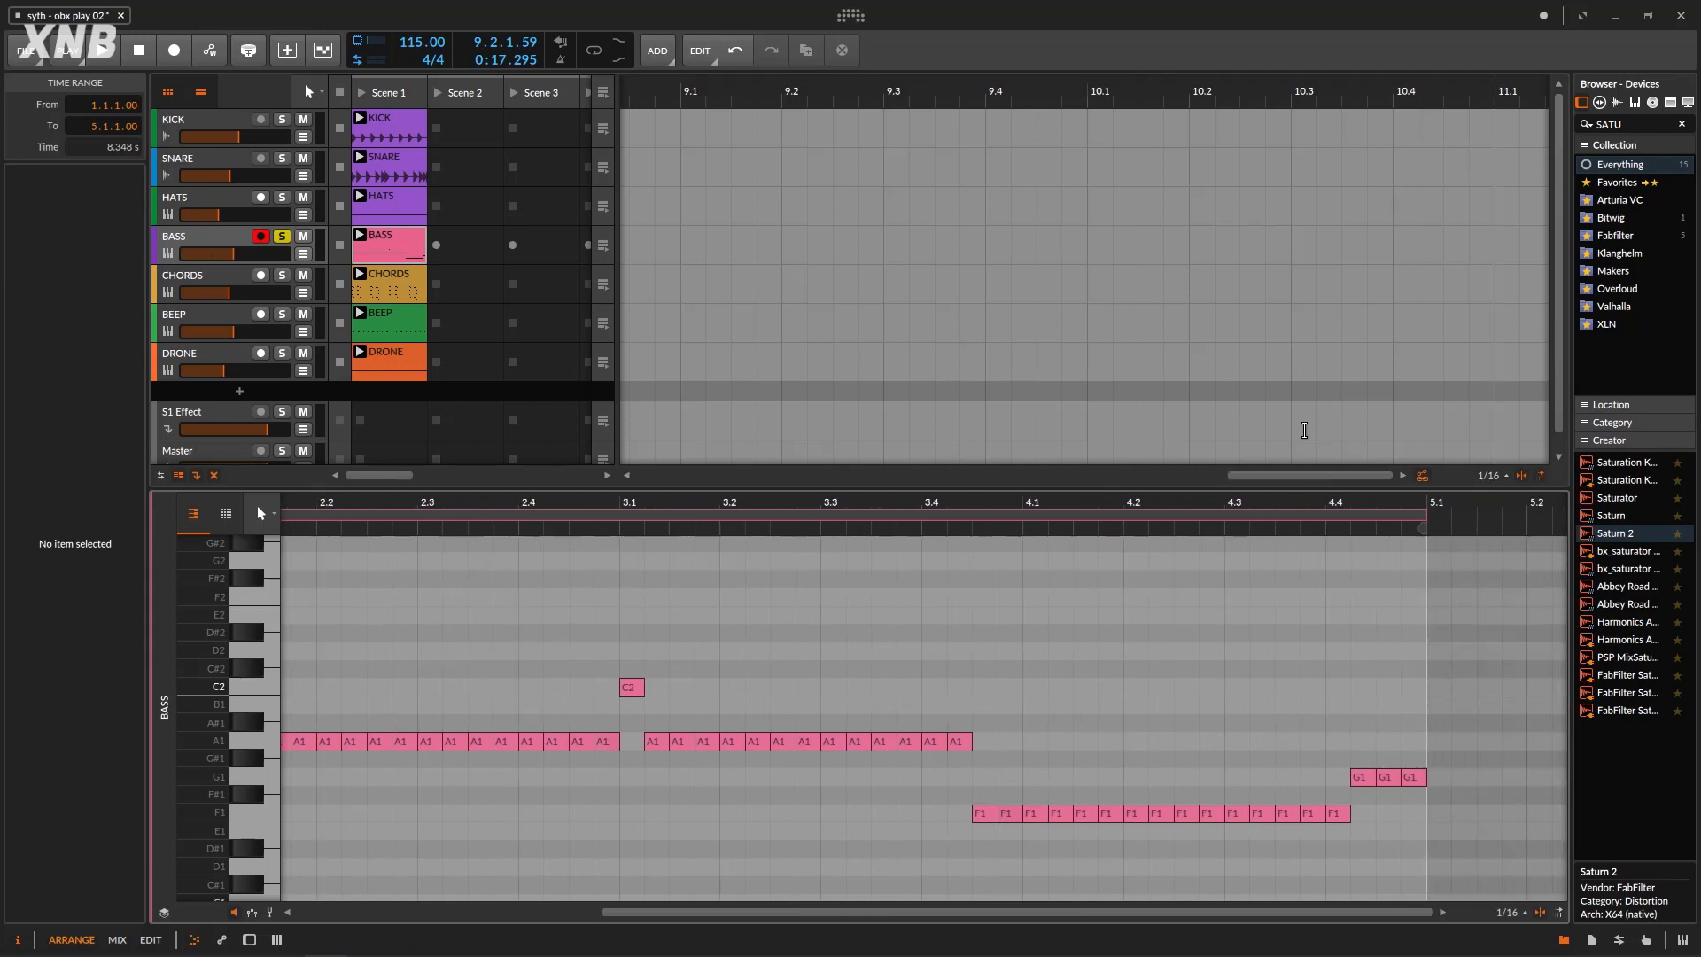
Show the device chain and go through the BASS, CHORDS, BEEP and DRONE tracks to check the synth on each.
{"action": "key", "text": "d"}
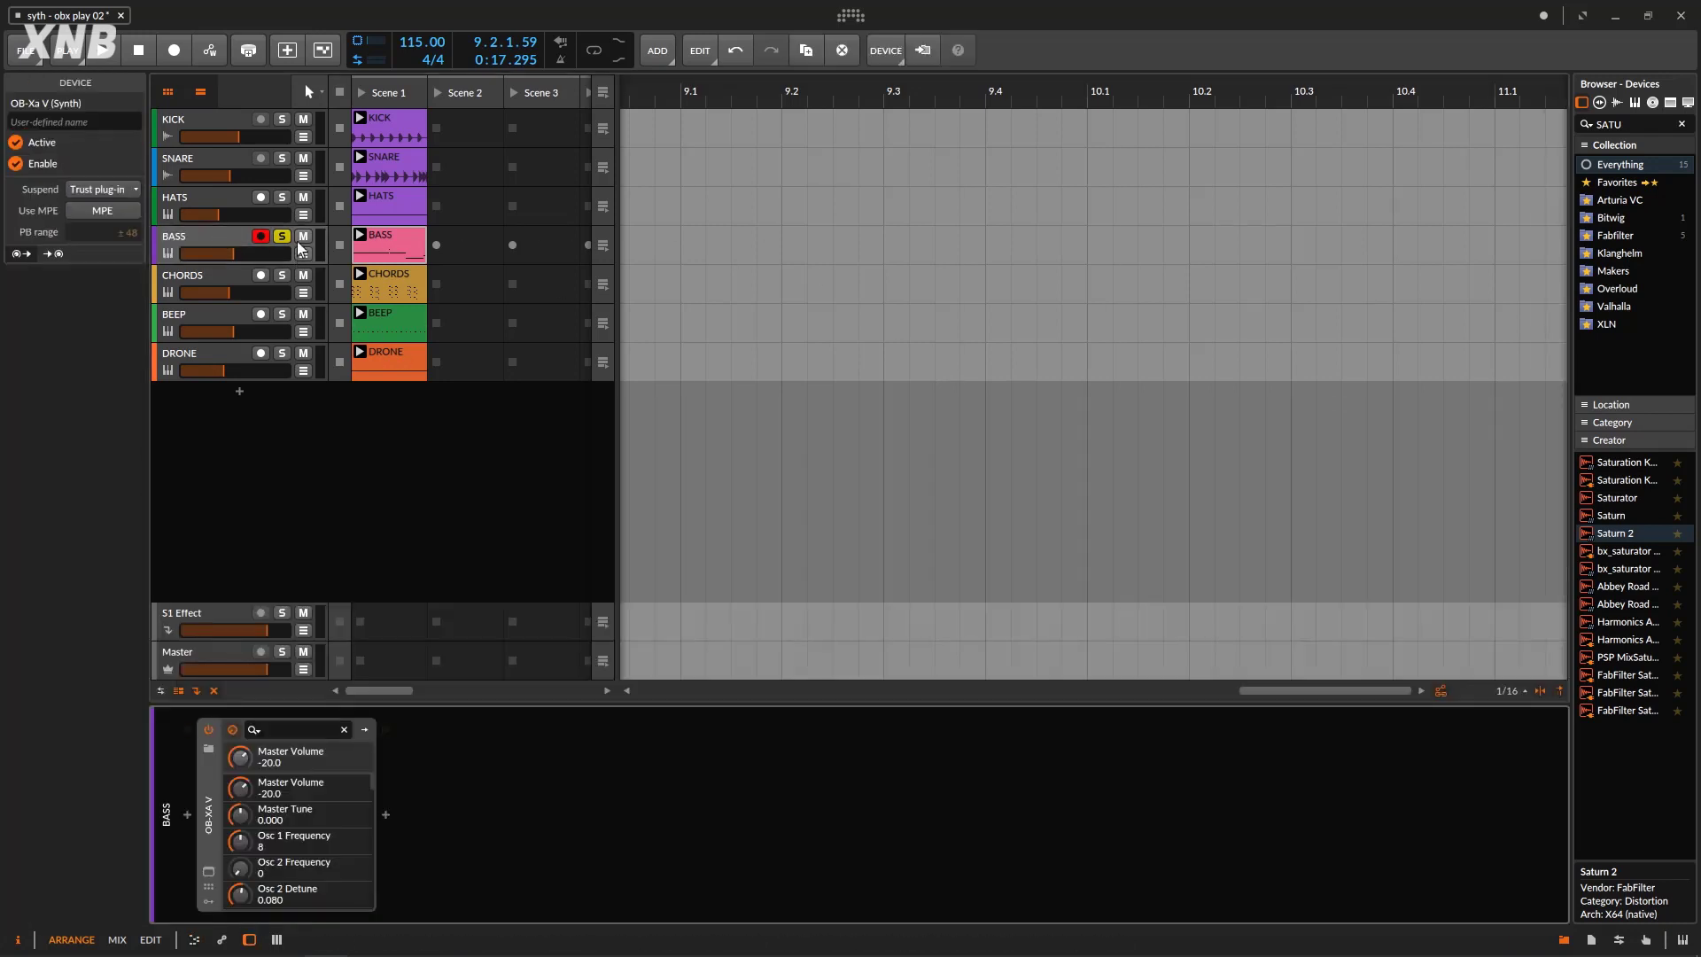
{"action": "left_click", "coordinate": [200, 230]}
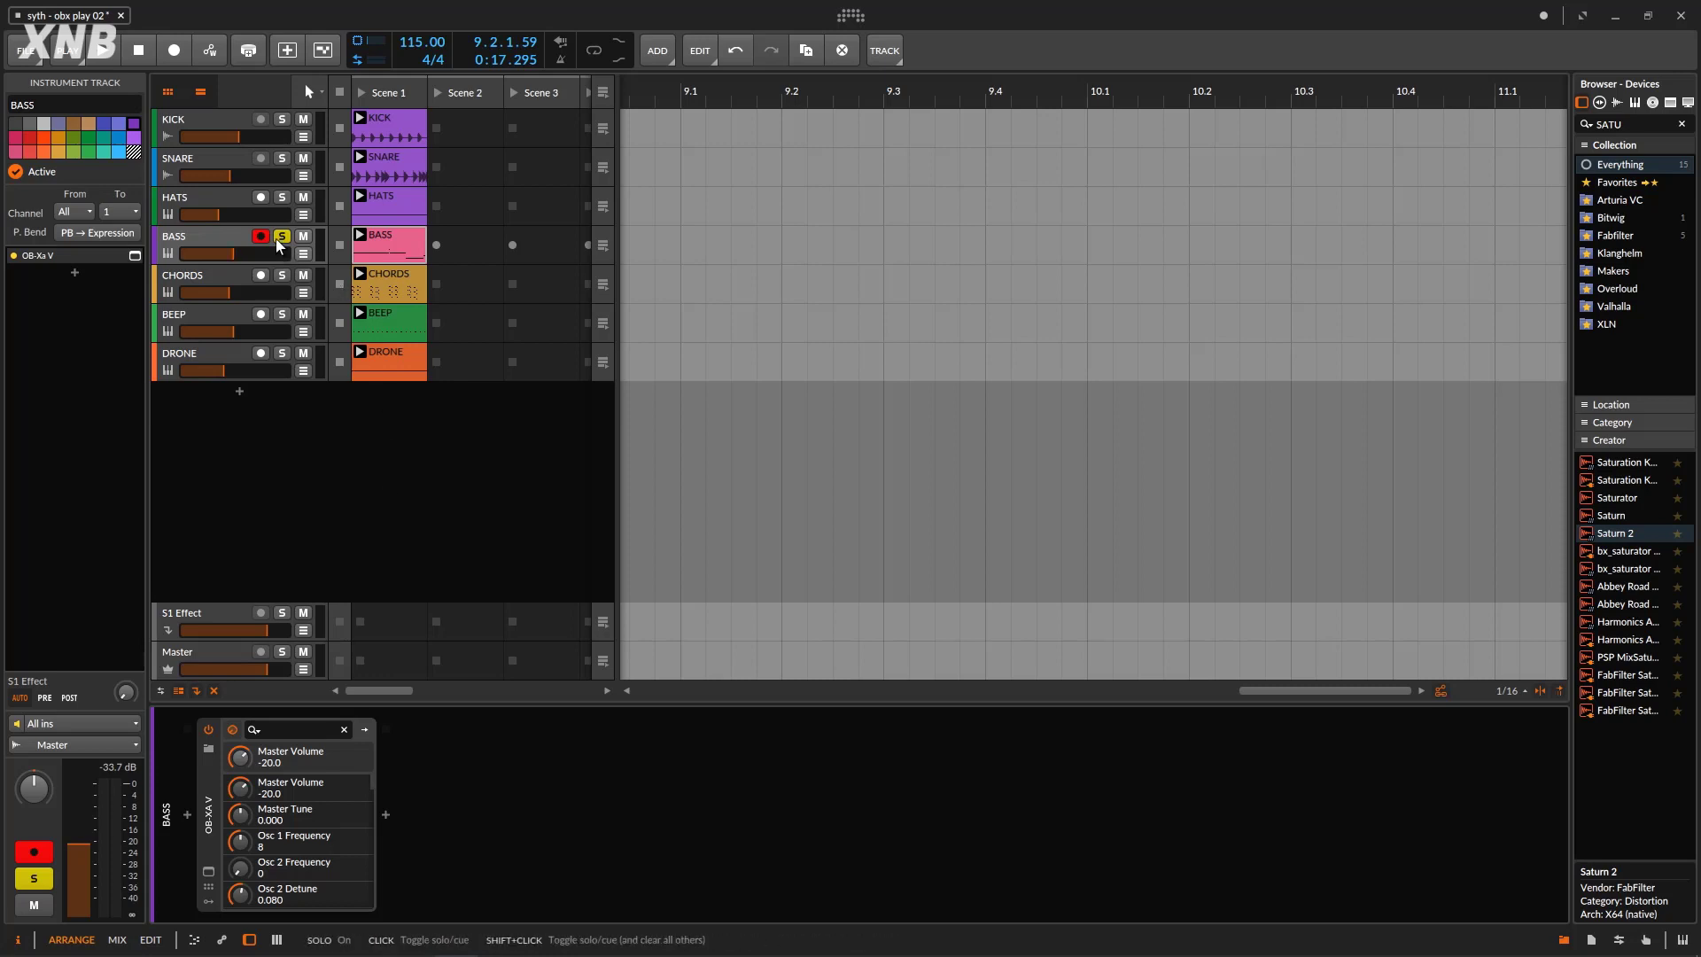
{"action": "left_click", "coordinate": [222, 232]}
{"action": "left_click", "coordinate": [220, 274]}
{"action": "left_click", "coordinate": [218, 310]}
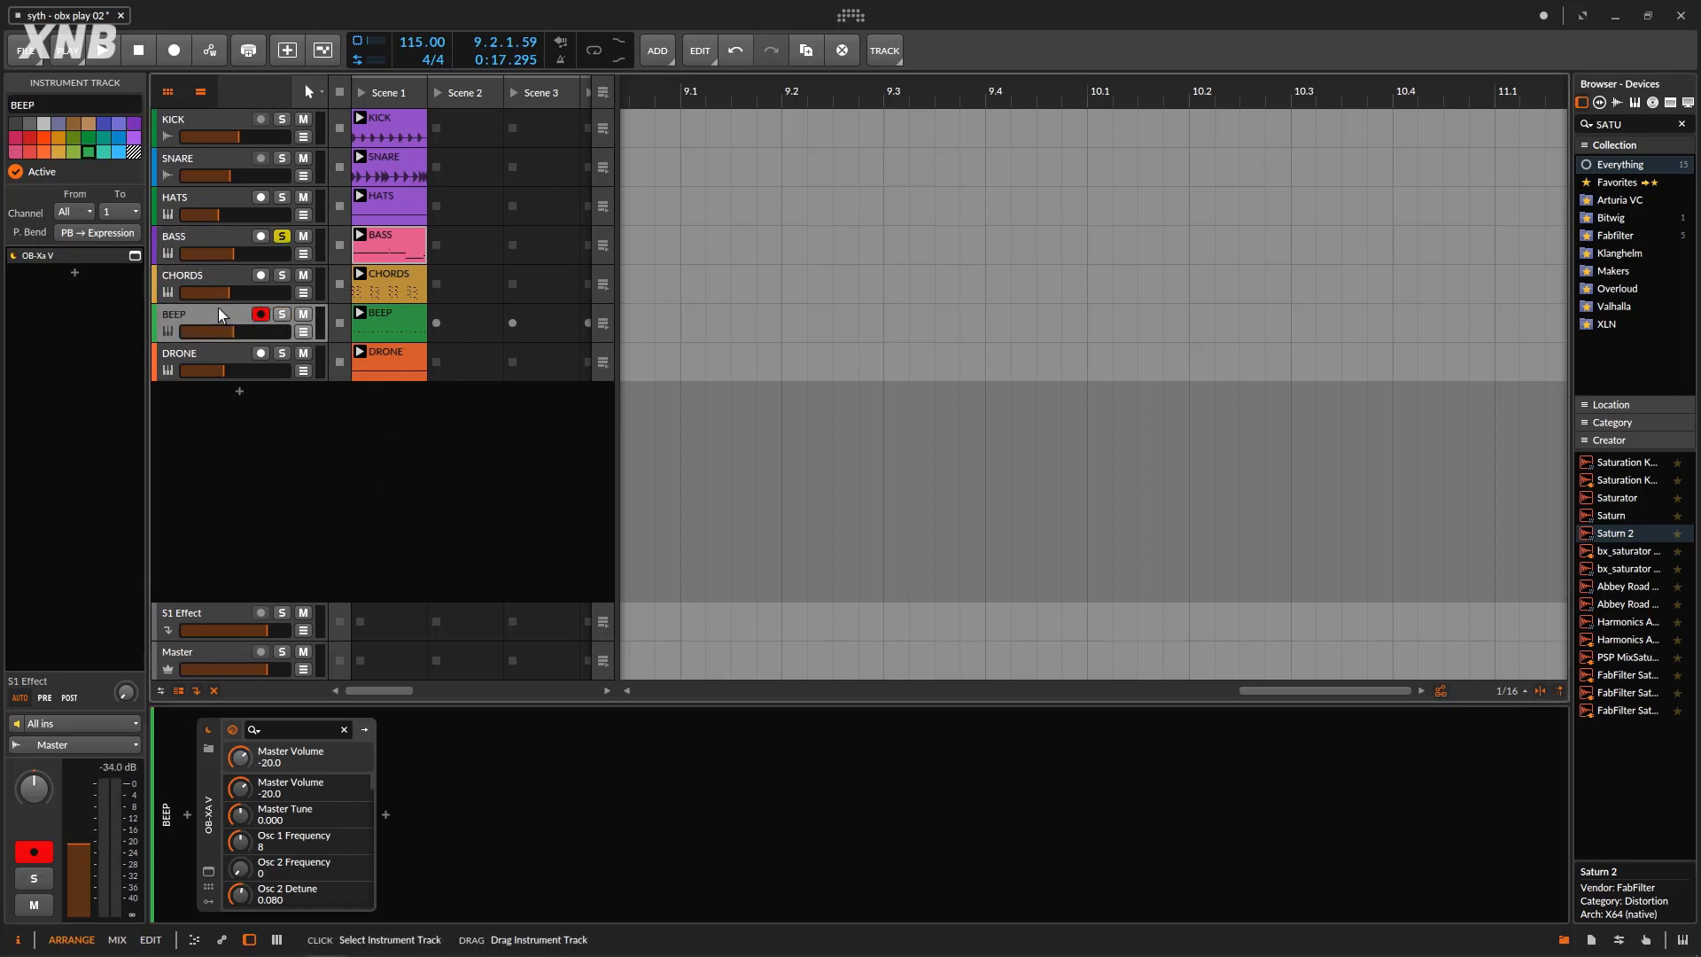
{"action": "left_click", "coordinate": [217, 358]}
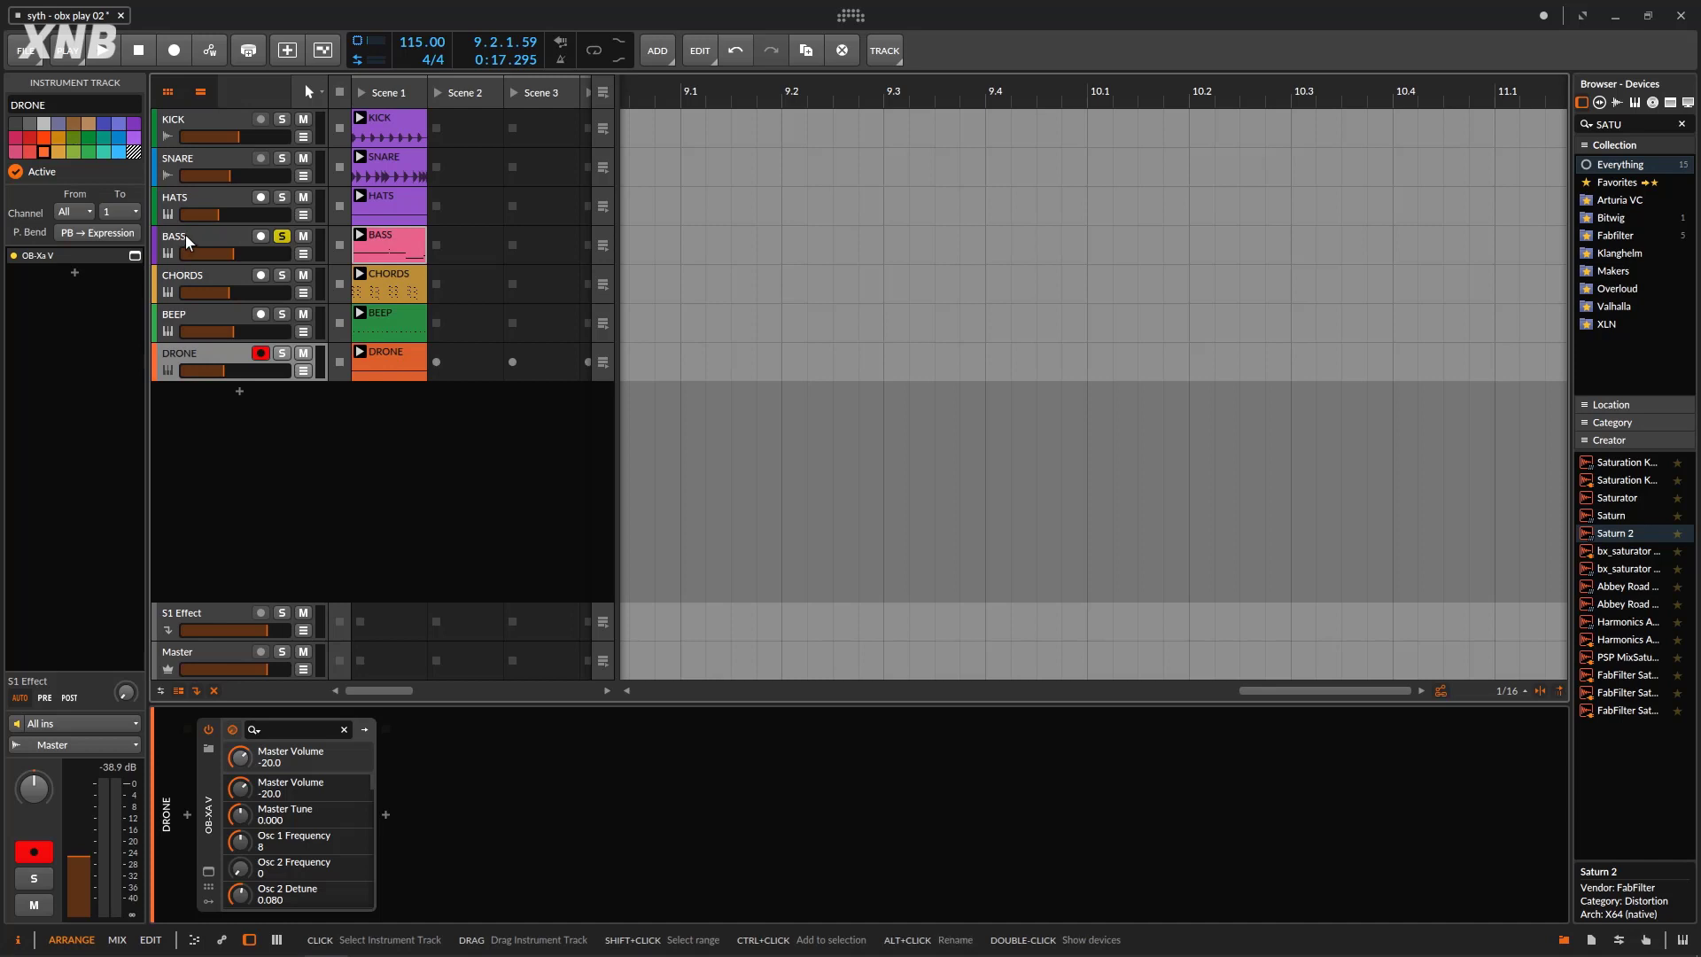
Solo the BASS track, disarm its recording and briefly play it back on its own.
{"action": "left_click", "coordinate": [282, 235]}
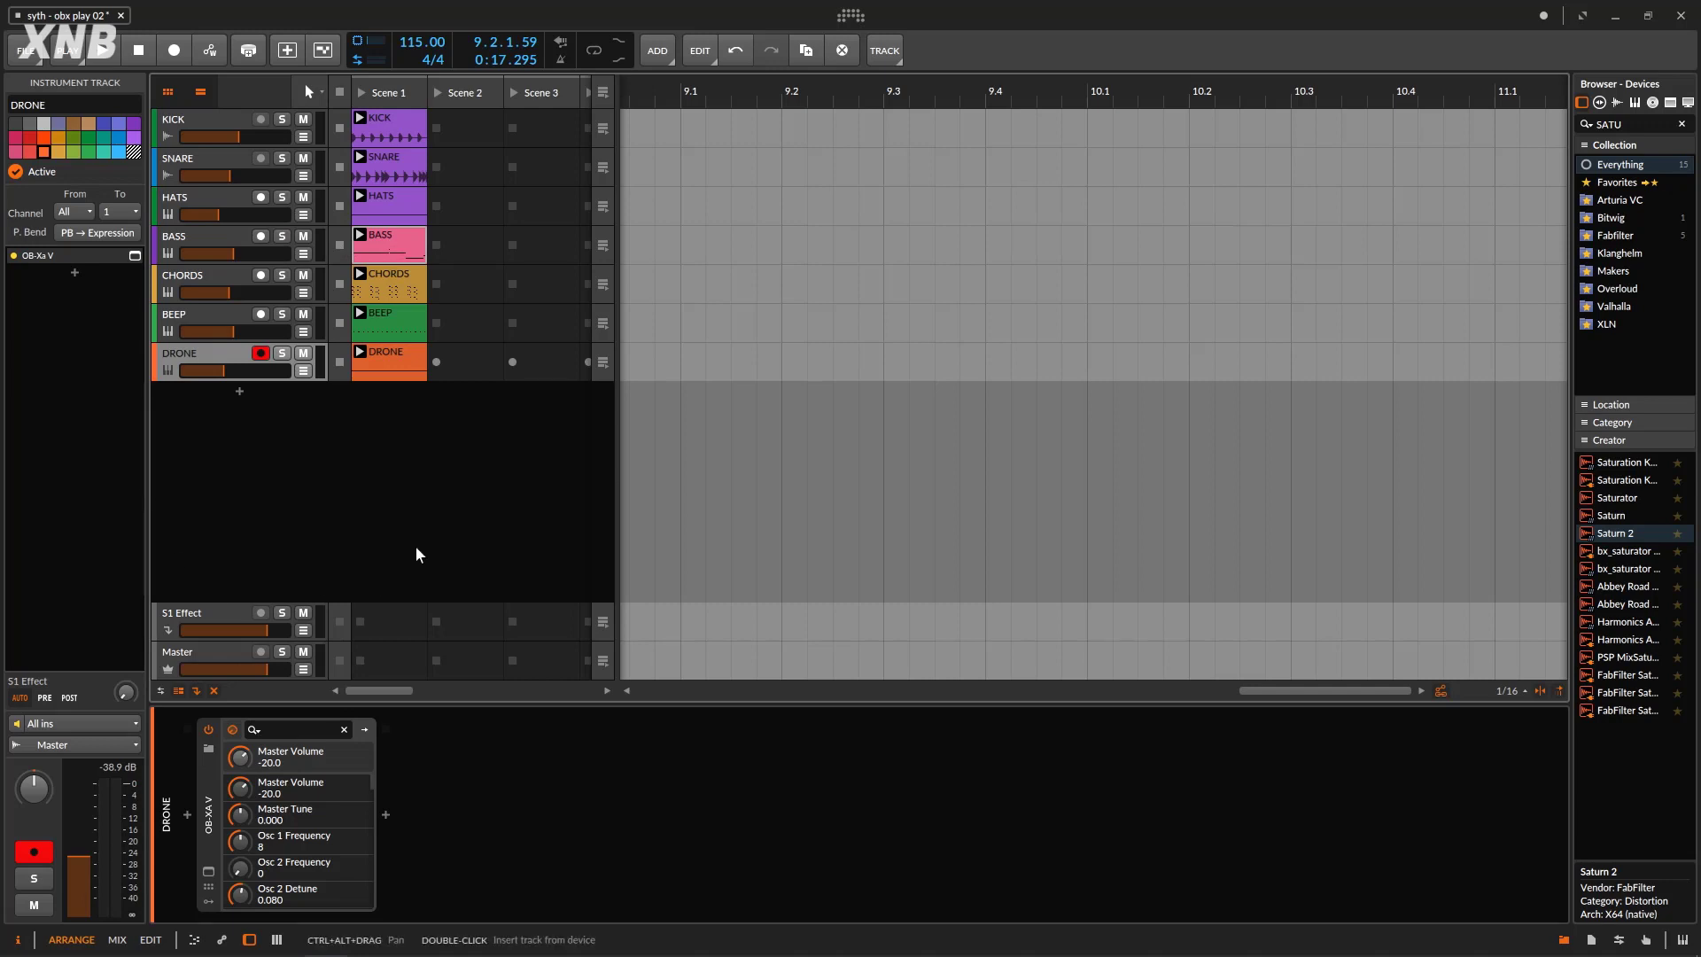
{"action": "left_click", "coordinate": [224, 237]}
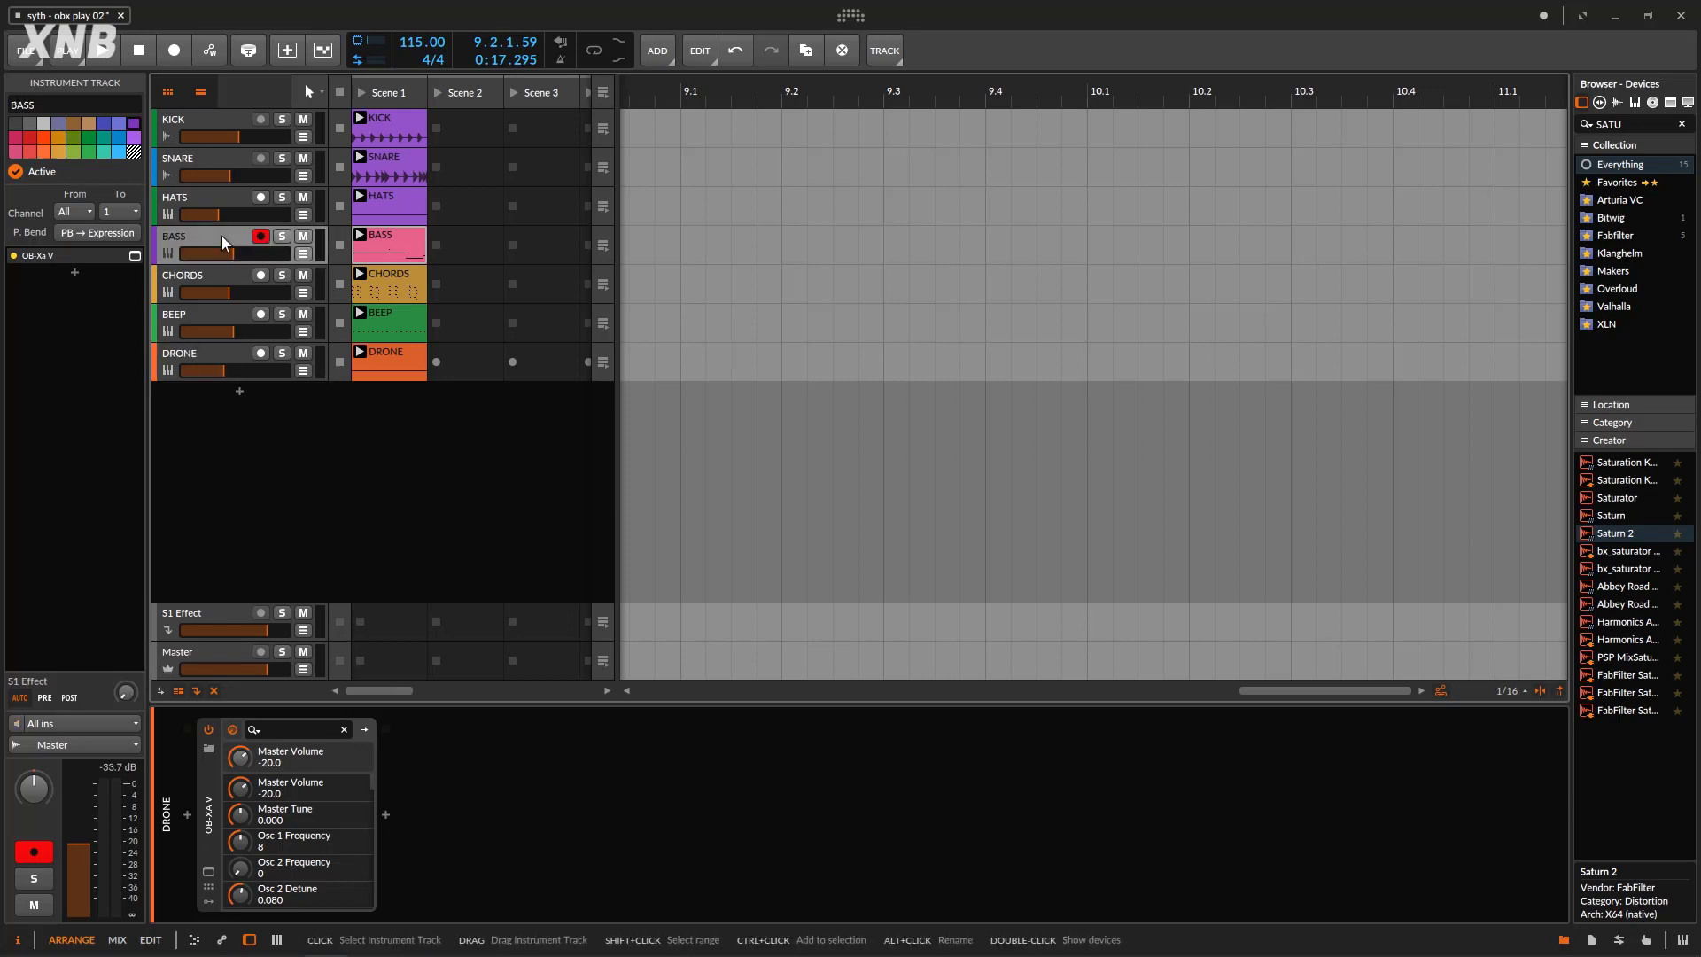
{"action": "left_click", "coordinate": [282, 236]}
{"action": "left_click", "coordinate": [260, 235]}
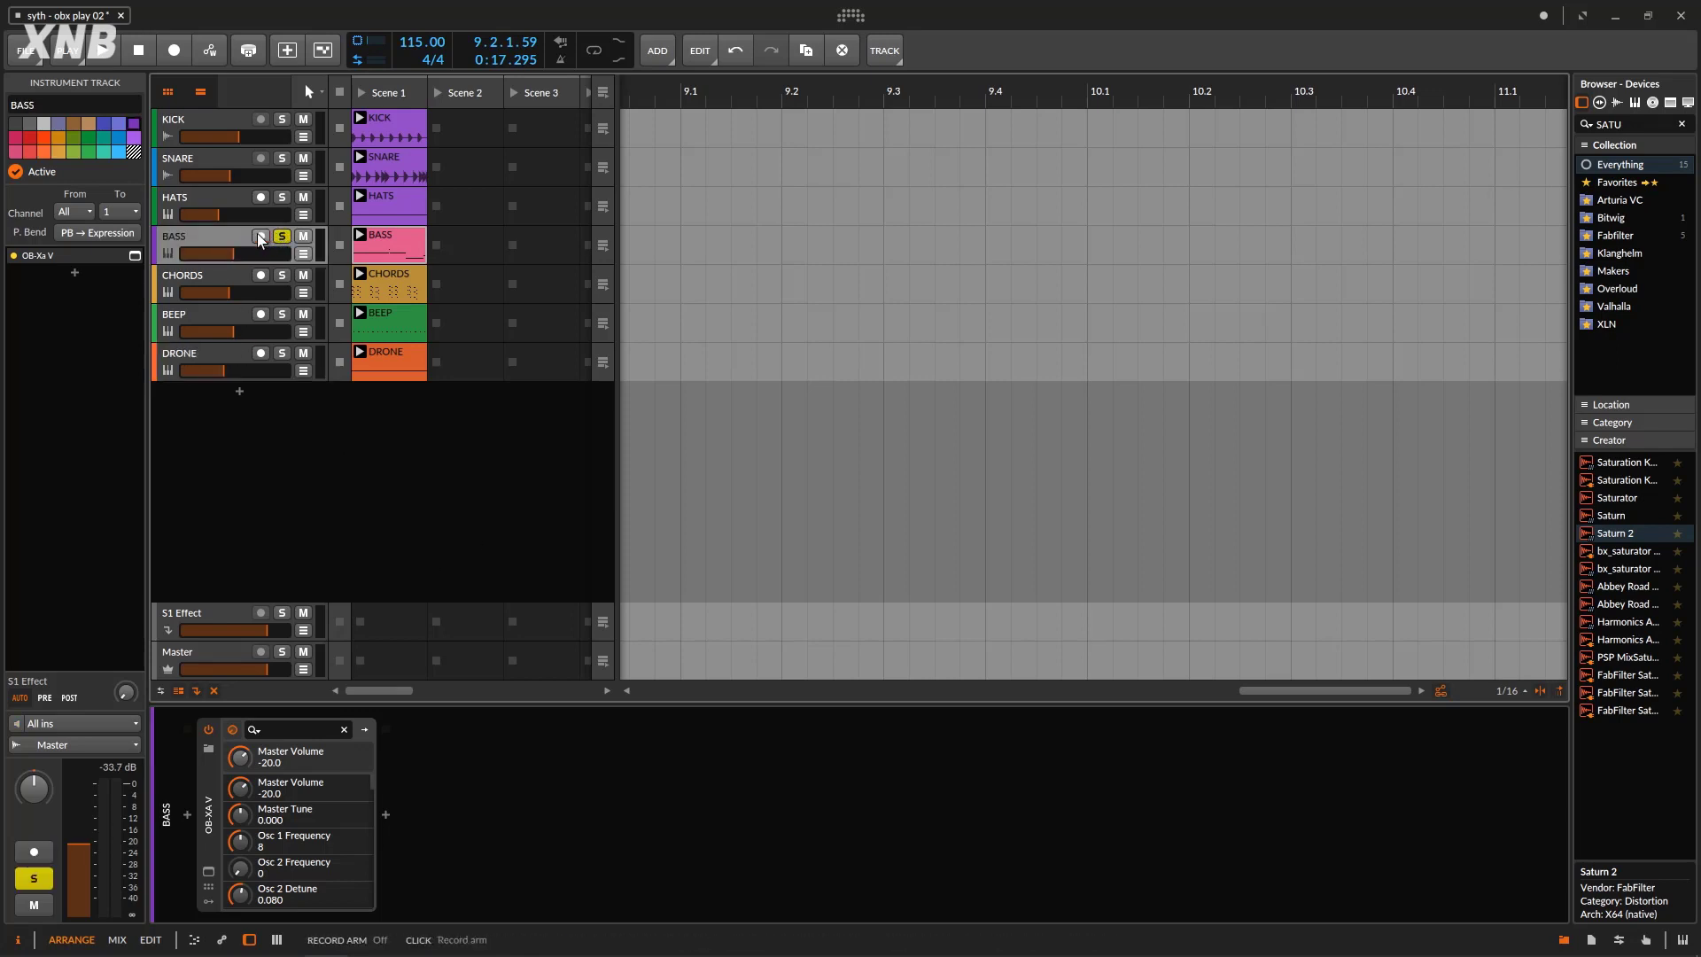
{"action": "left_click", "coordinate": [105, 52]}
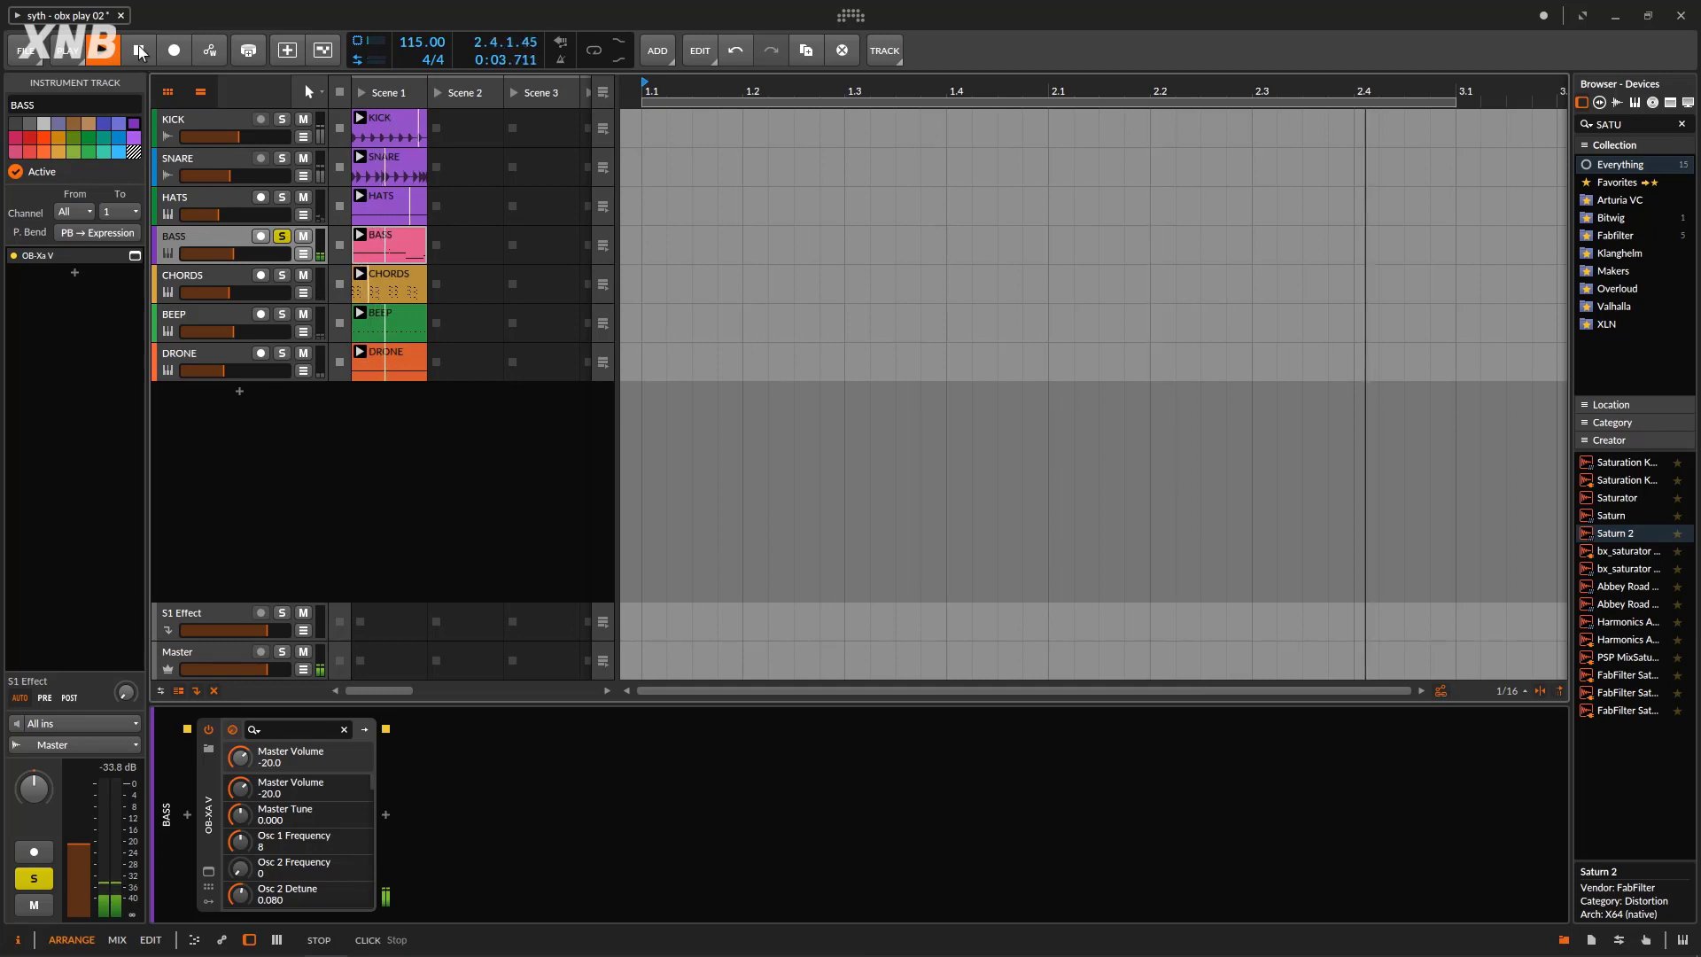
{"action": "key", "text": "space"}
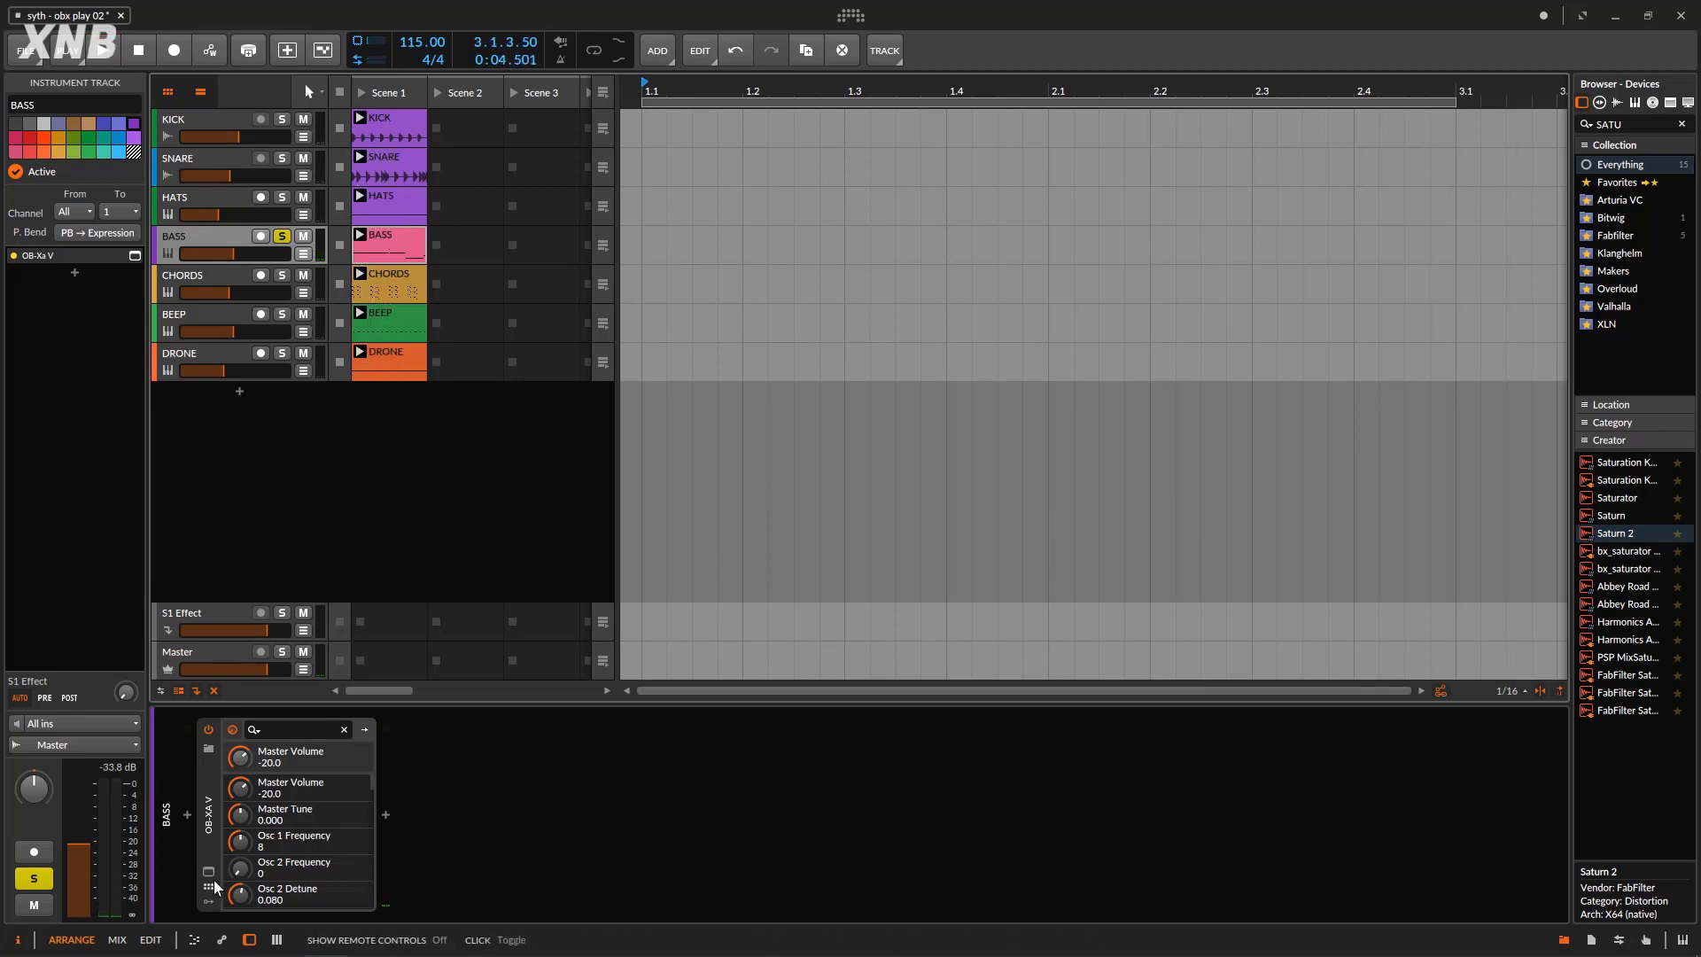
Open the BASS track's OB-Xa V synth window and lower oscillator 1's frequency.
{"action": "left_click", "coordinate": [209, 872]}
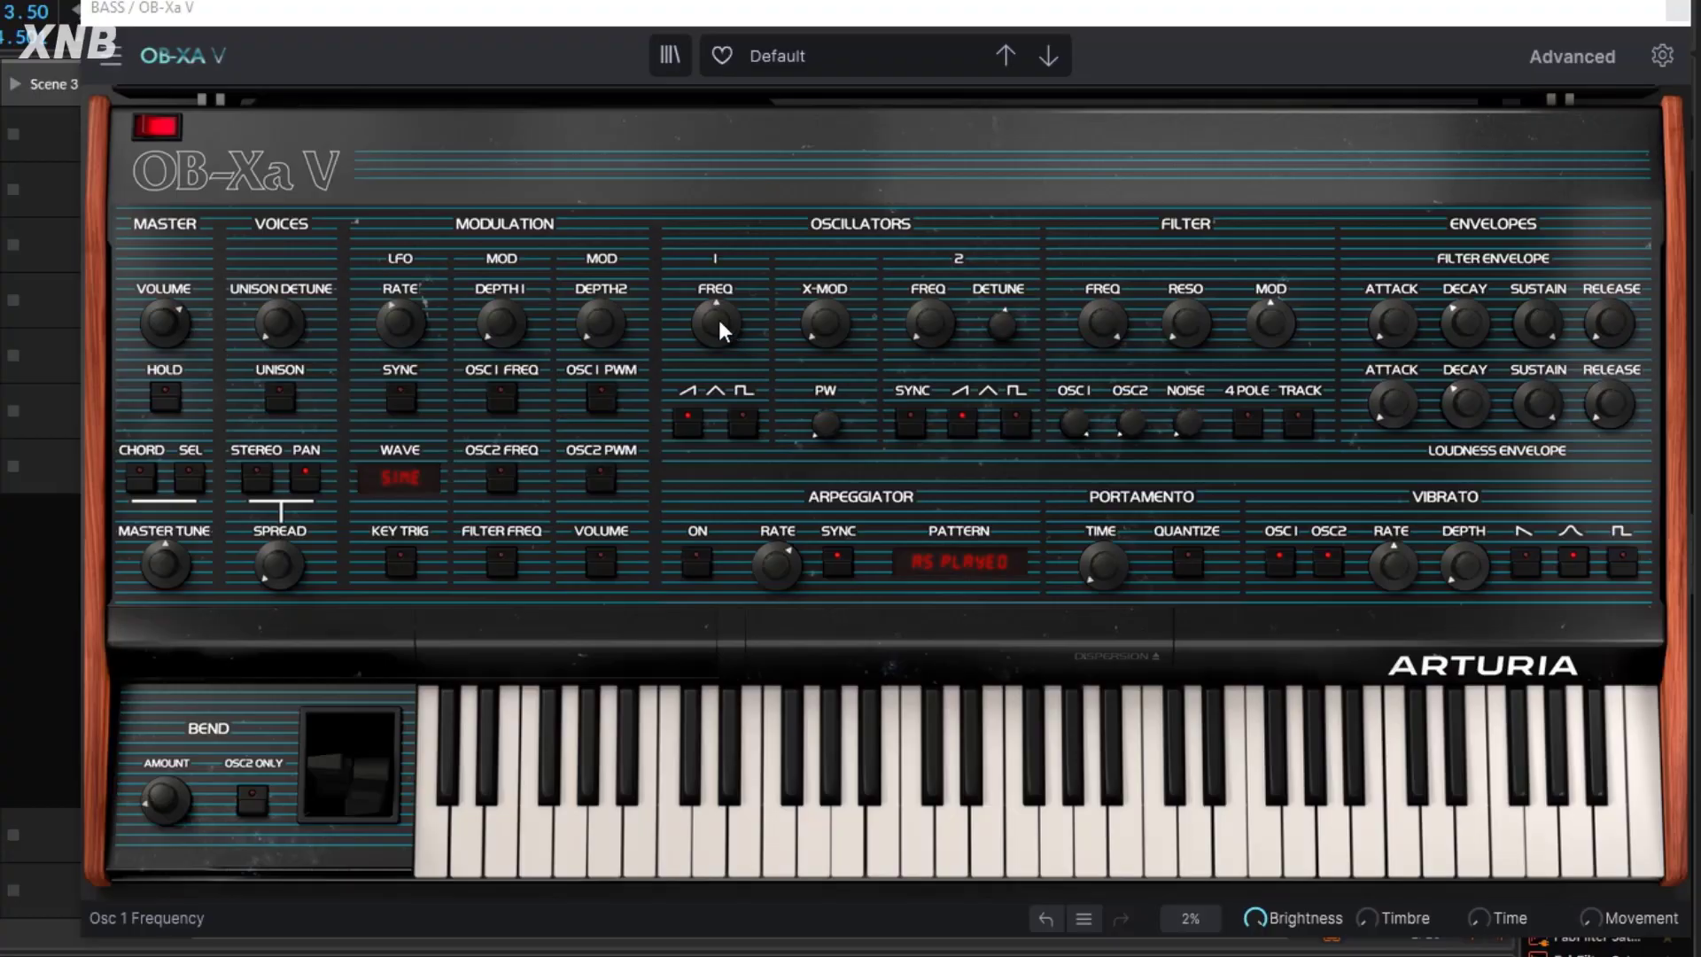
{"action": "left_click_drag", "start_coordinate": [719, 320], "coordinate": [720, 348]}
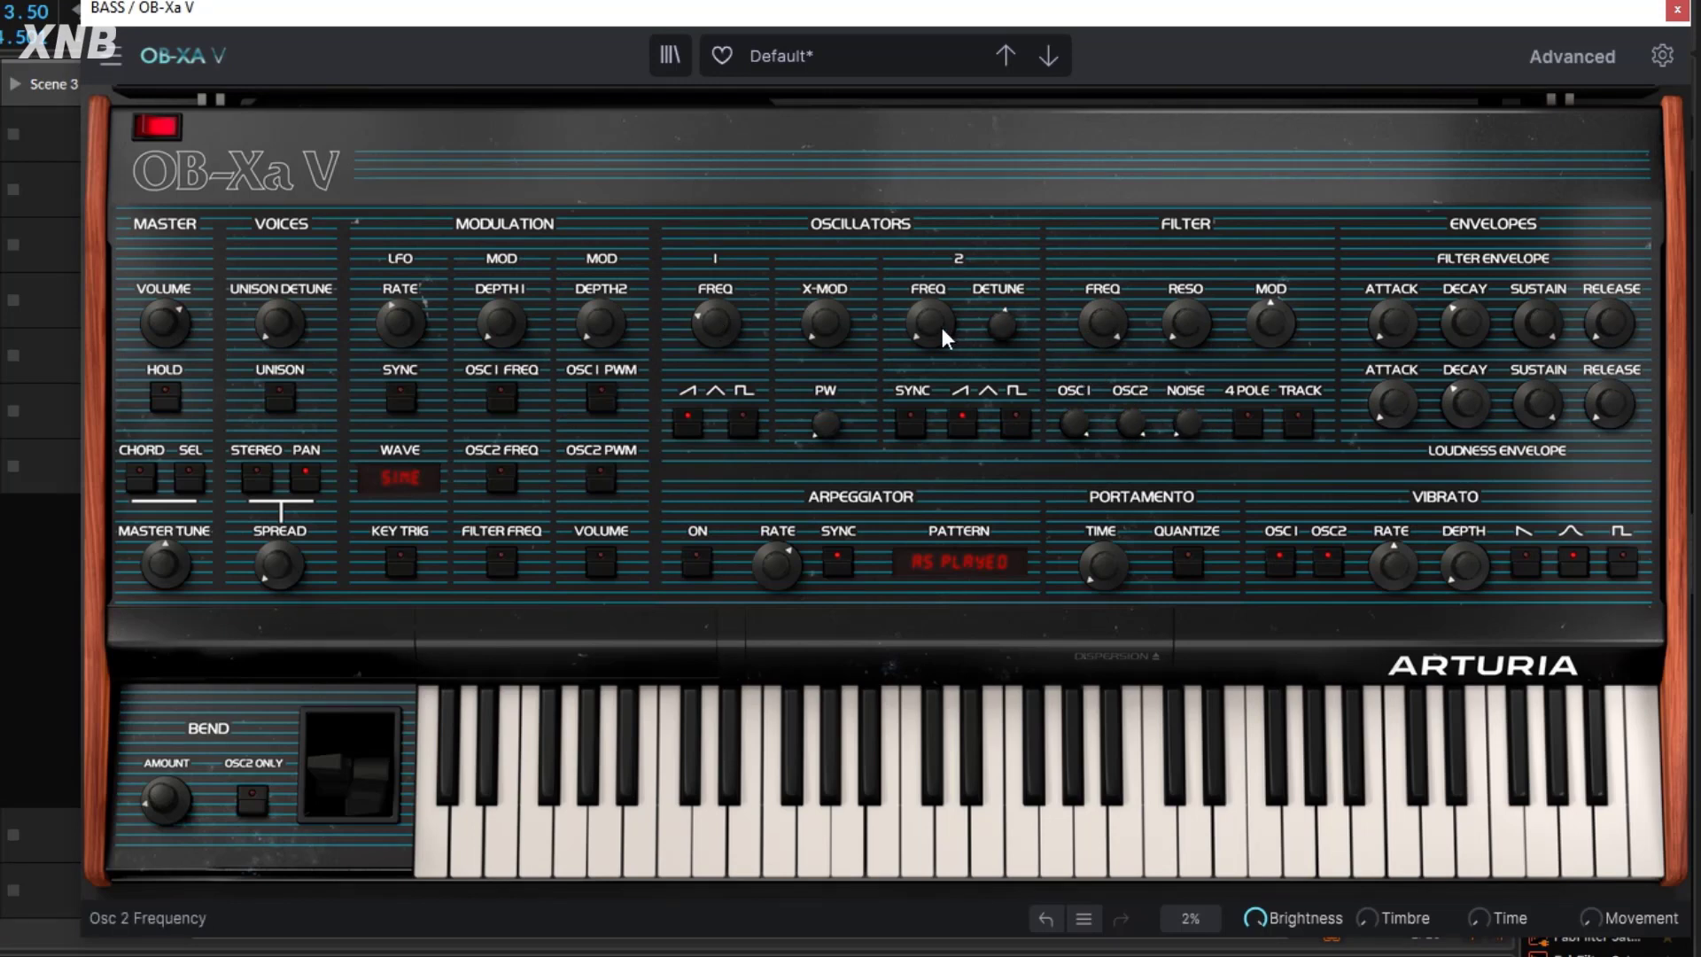
Set both oscillators to the pulse wave and enable oscillator sync in 1 > 2 mode.
{"action": "left_click", "coordinate": [1018, 424]}
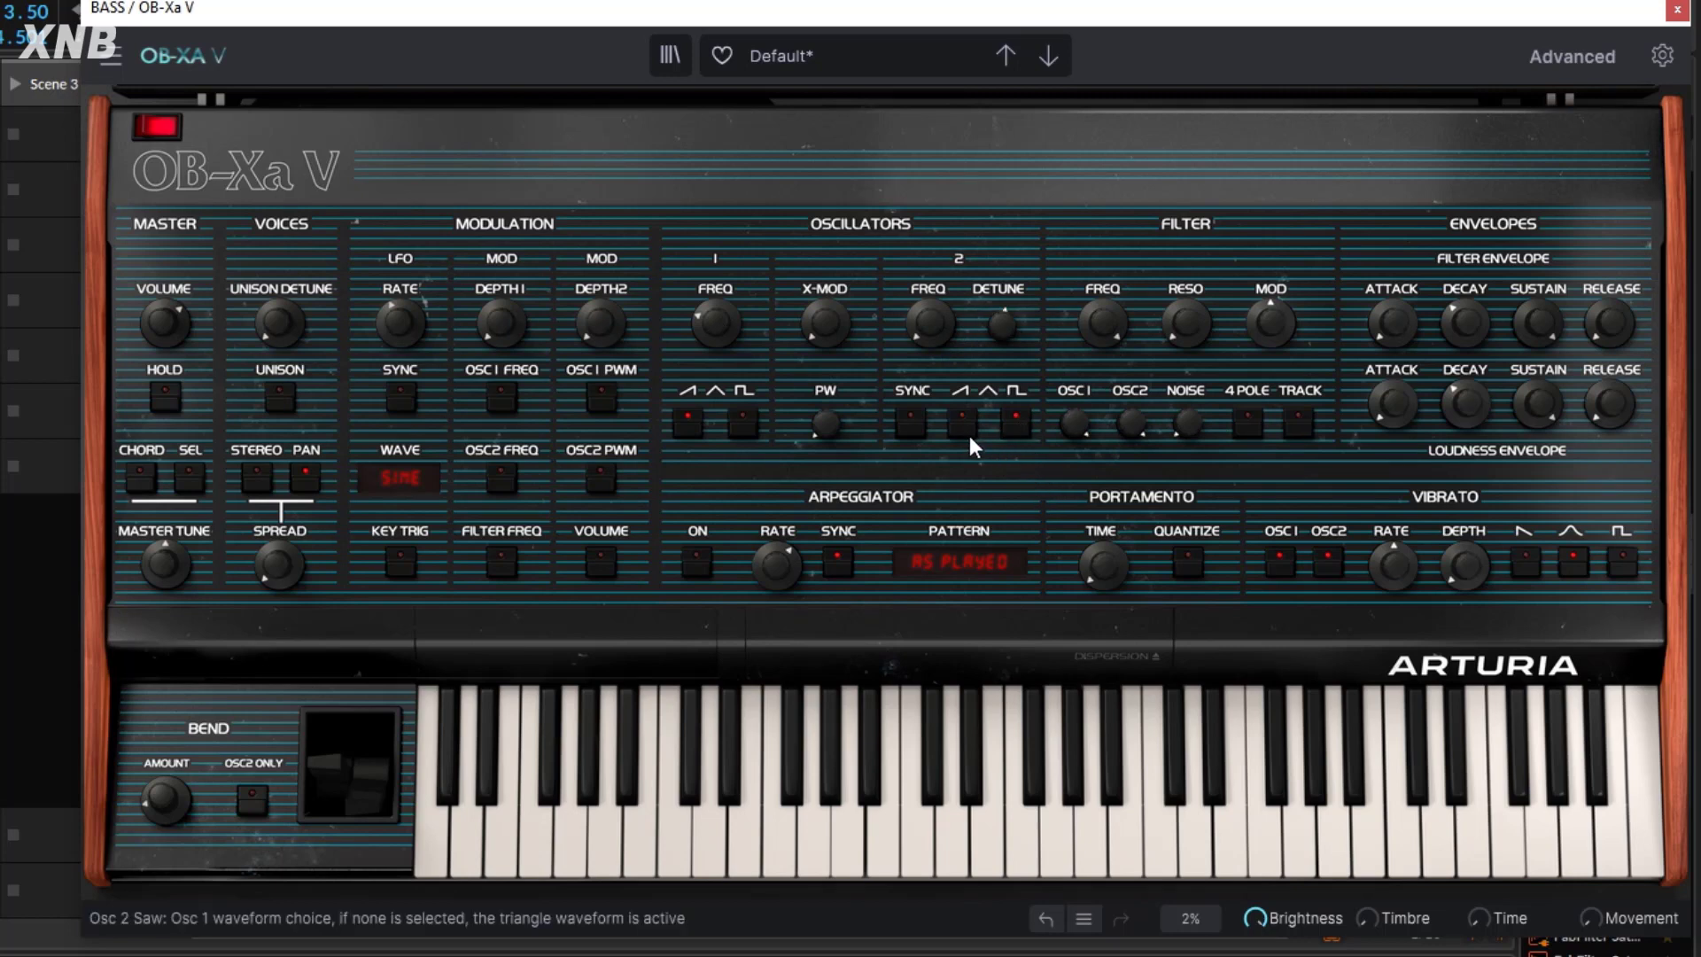
{"action": "left_click", "coordinate": [910, 426]}
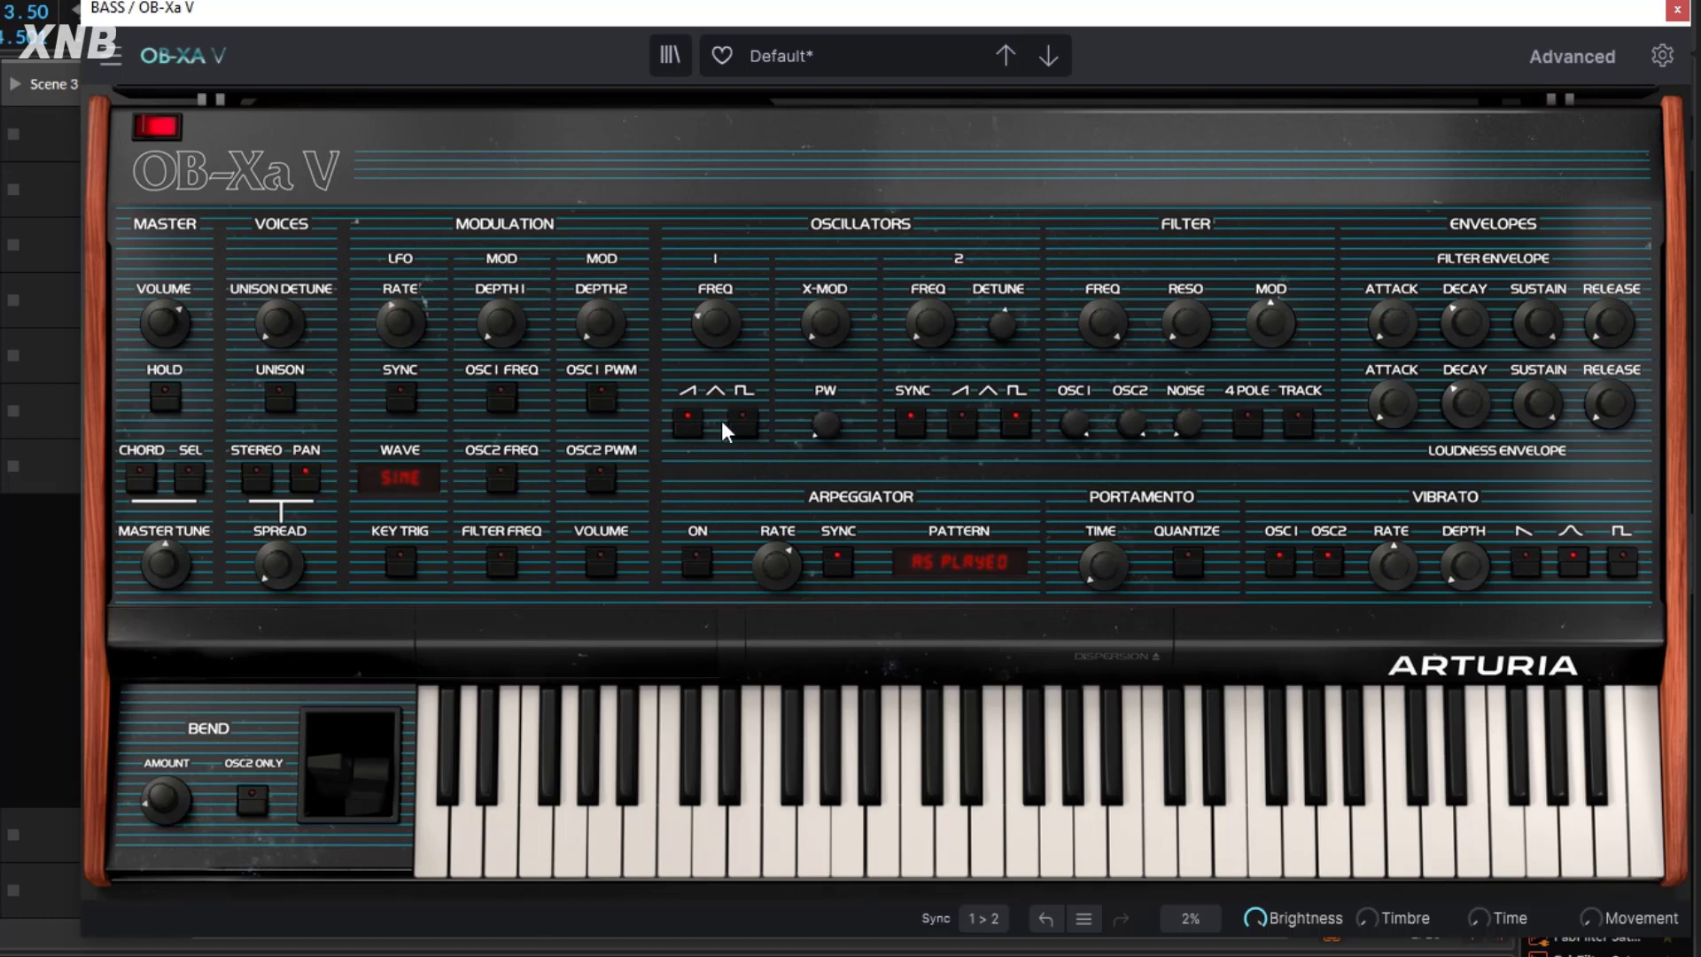
{"action": "left_click", "coordinate": [696, 433]}
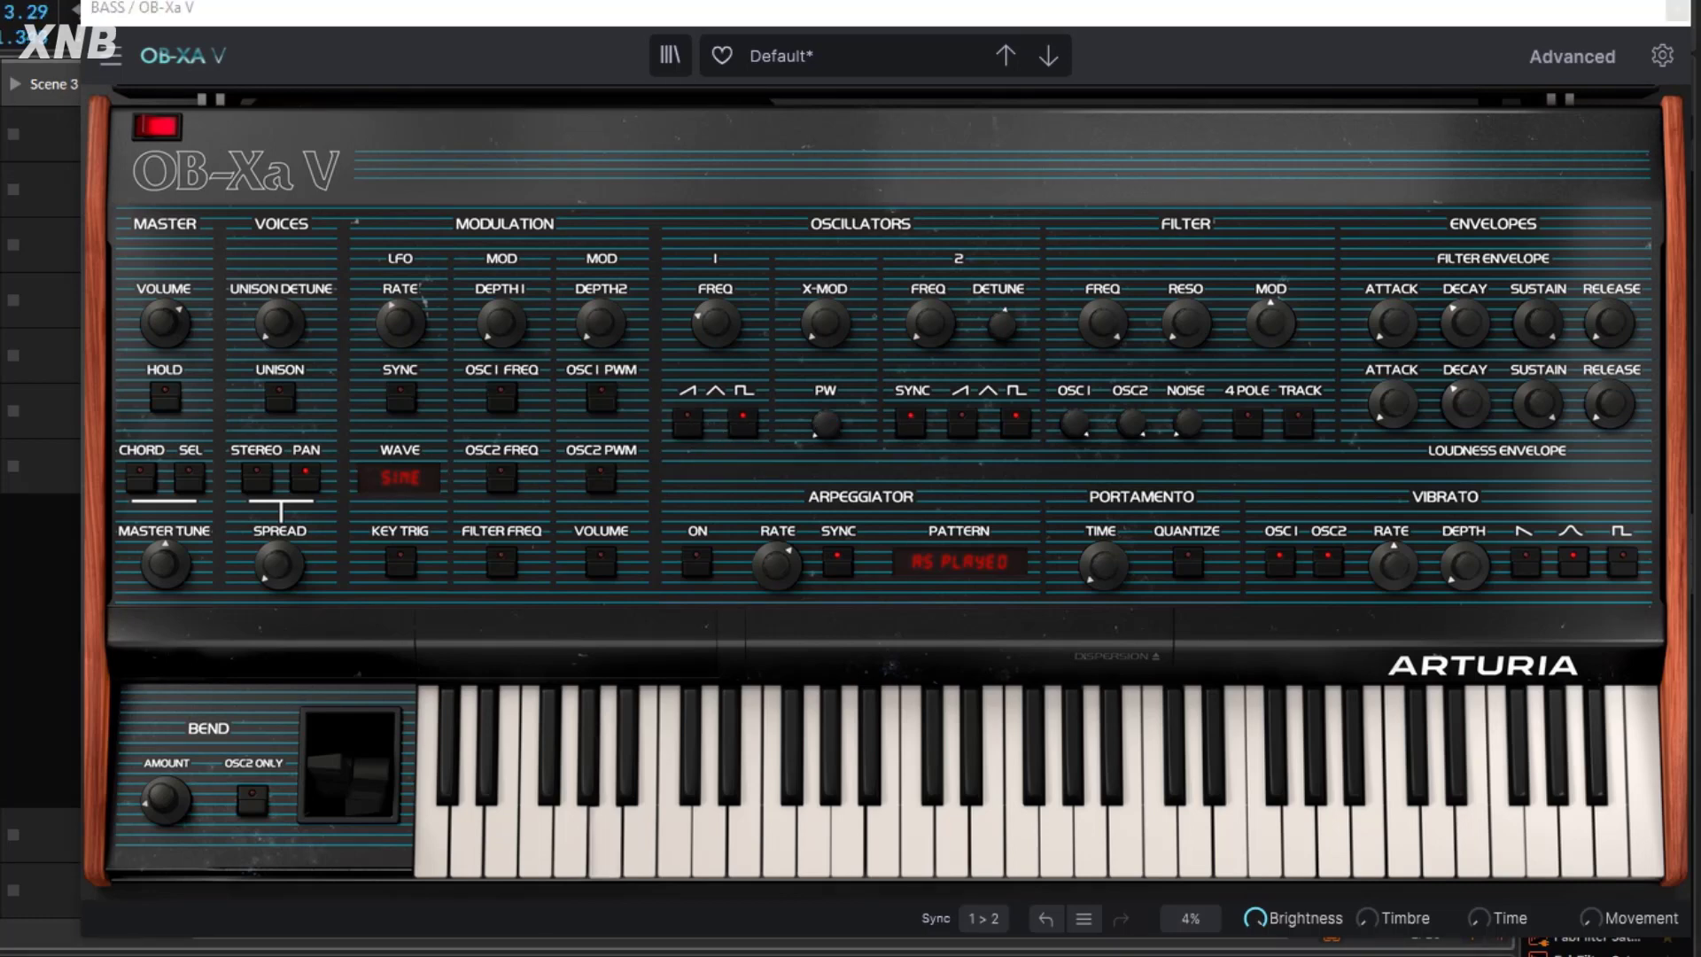
Switch oscillator sync off and back on repeatedly to compare the bass sound with and without it.
{"action": "left_click", "coordinate": [903, 426]}
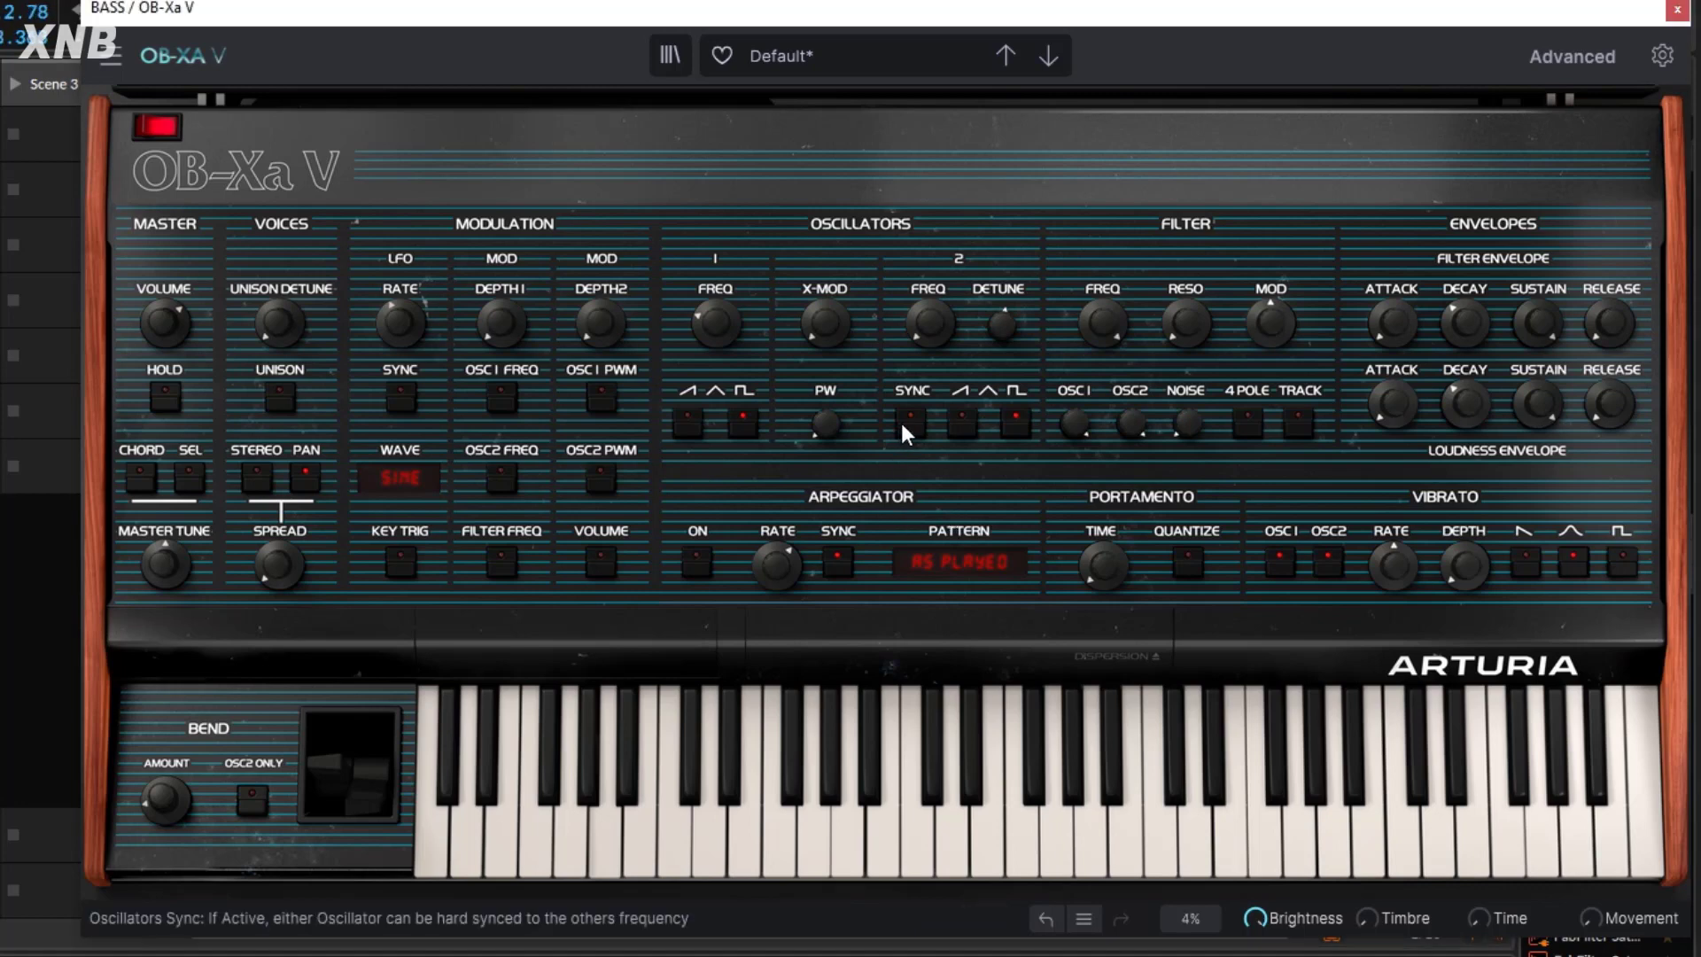
{"action": "left_click", "coordinate": [902, 426]}
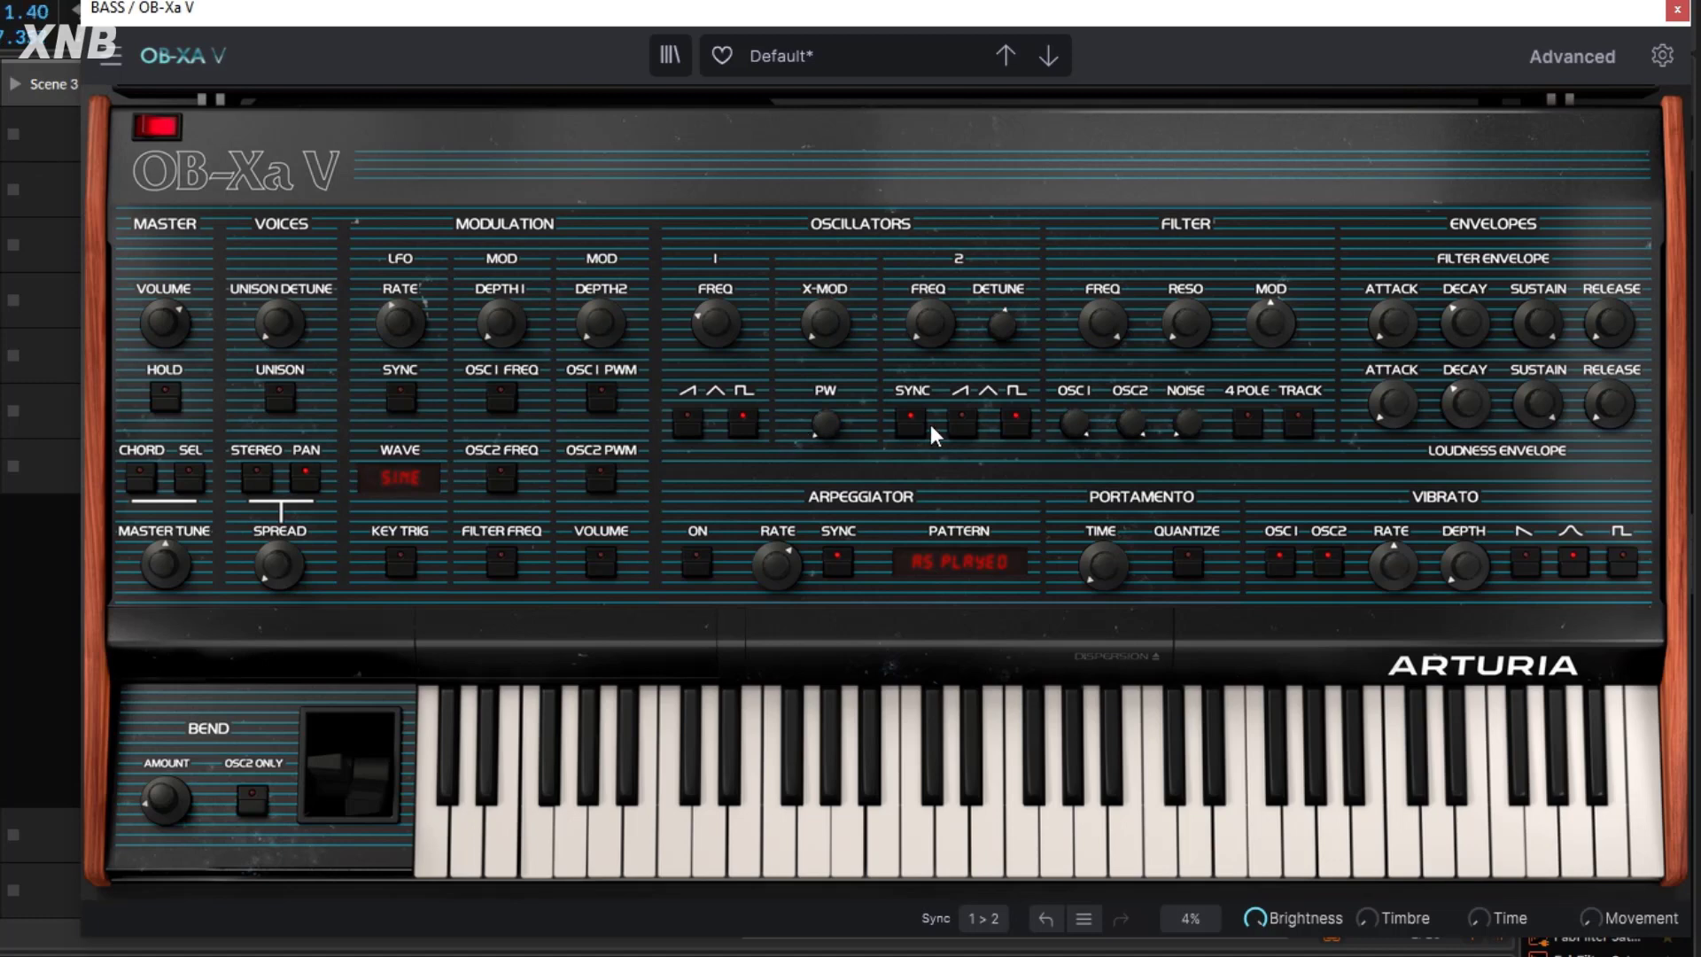
{"action": "left_click", "coordinate": [910, 420]}
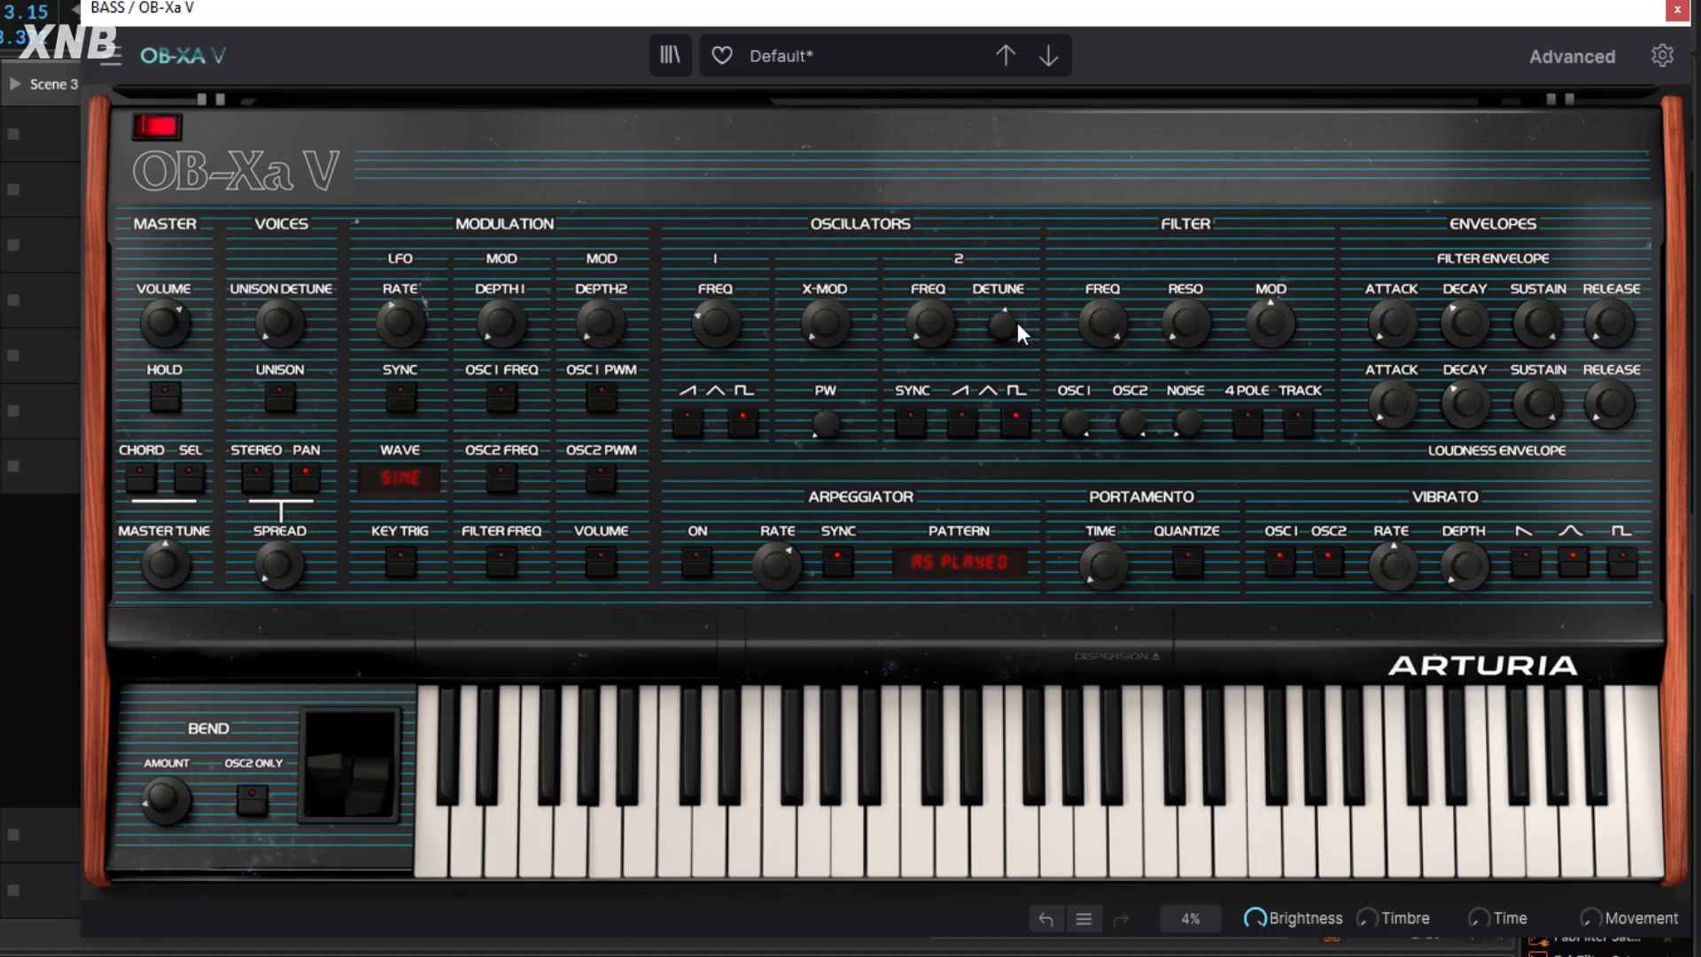
{"action": "left_click", "coordinate": [918, 420]}
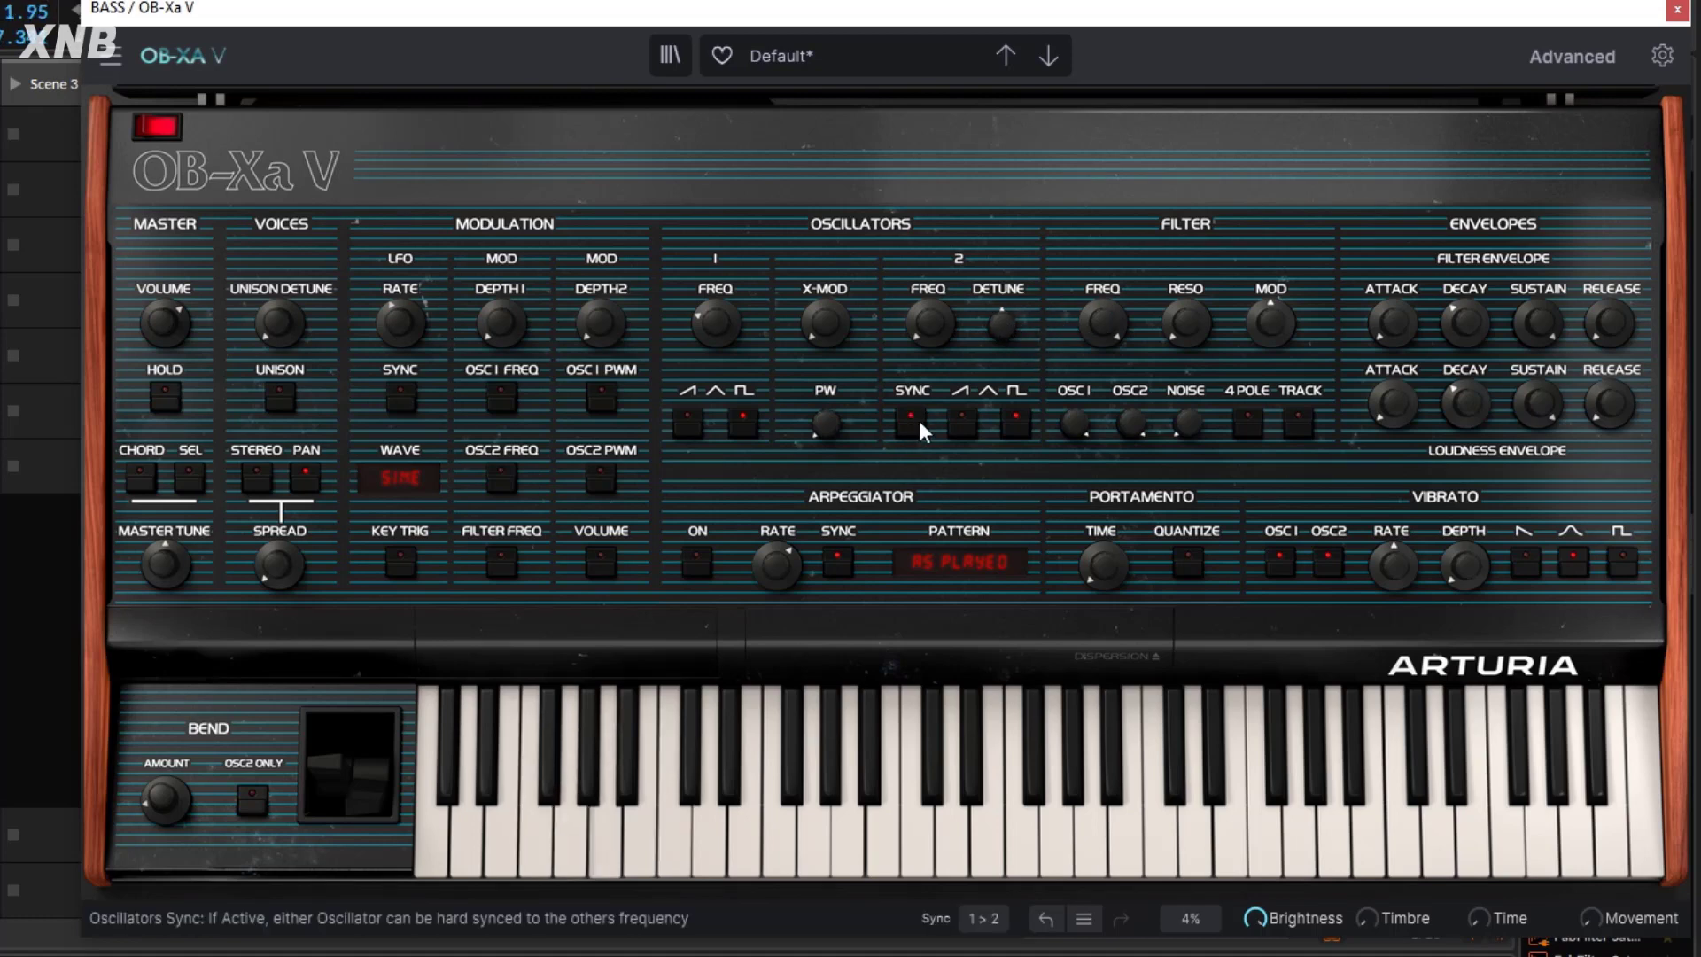
Fine-tune oscillator 2's detune with the oscillators synced.
{"action": "mouse_move", "coordinate": [1001, 328]}
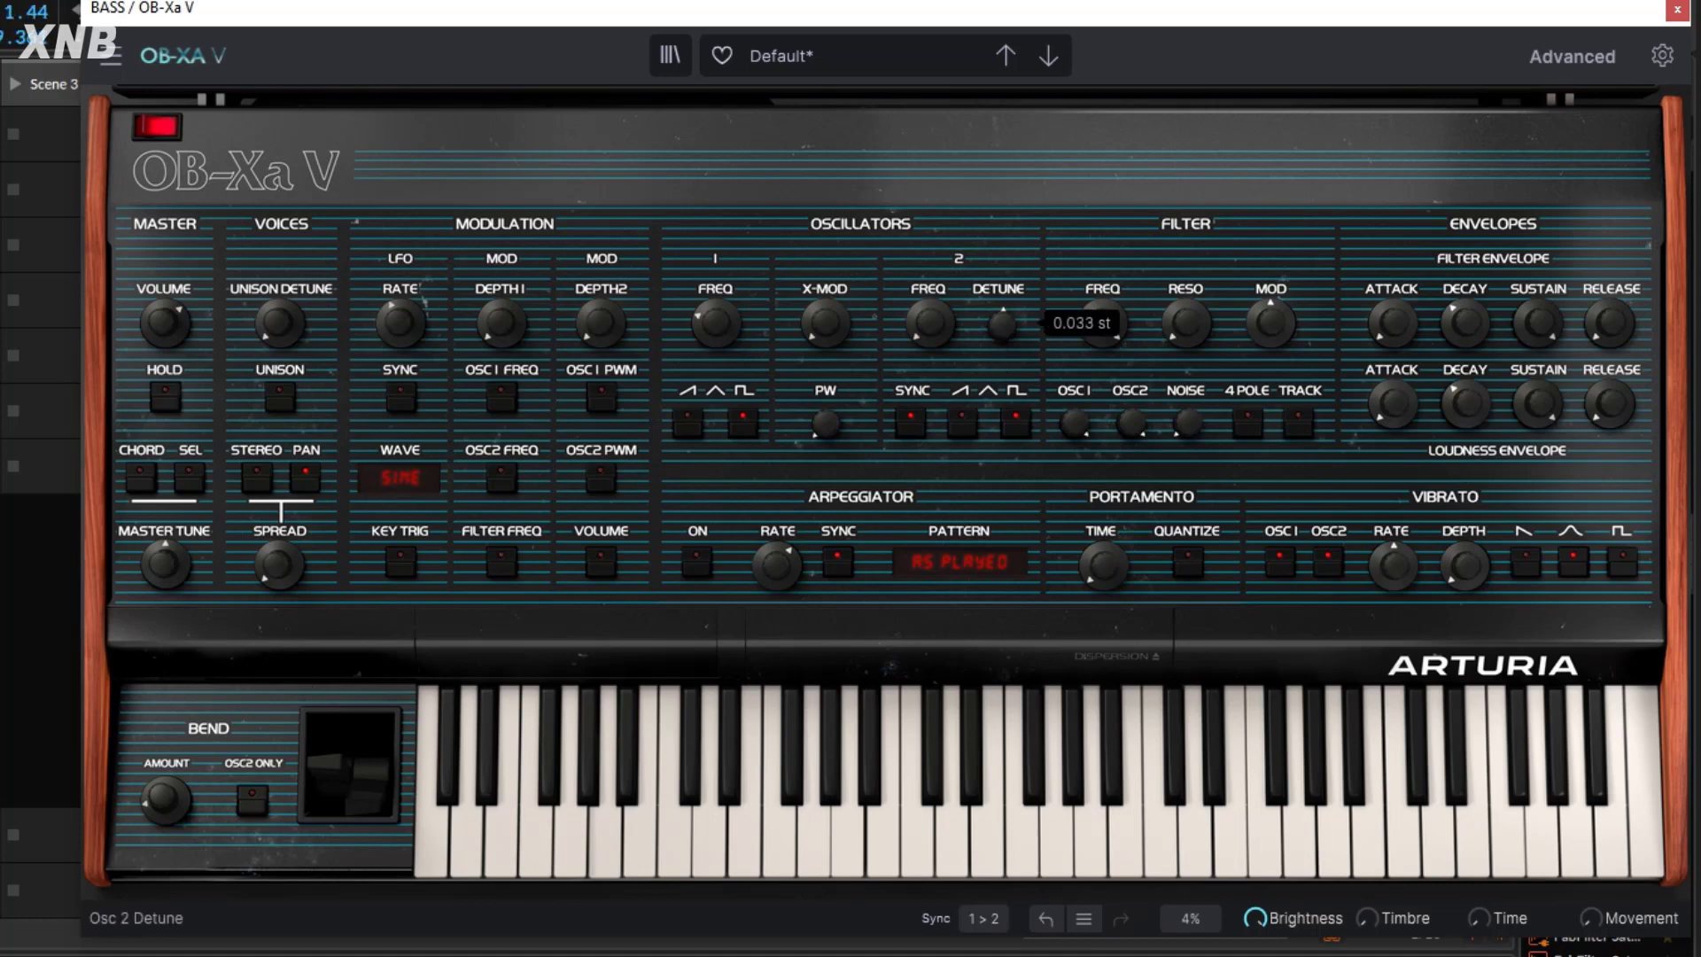
{"action": "left_click_drag", "start_coordinate": [1005, 326], "coordinate": [1005, 322]}
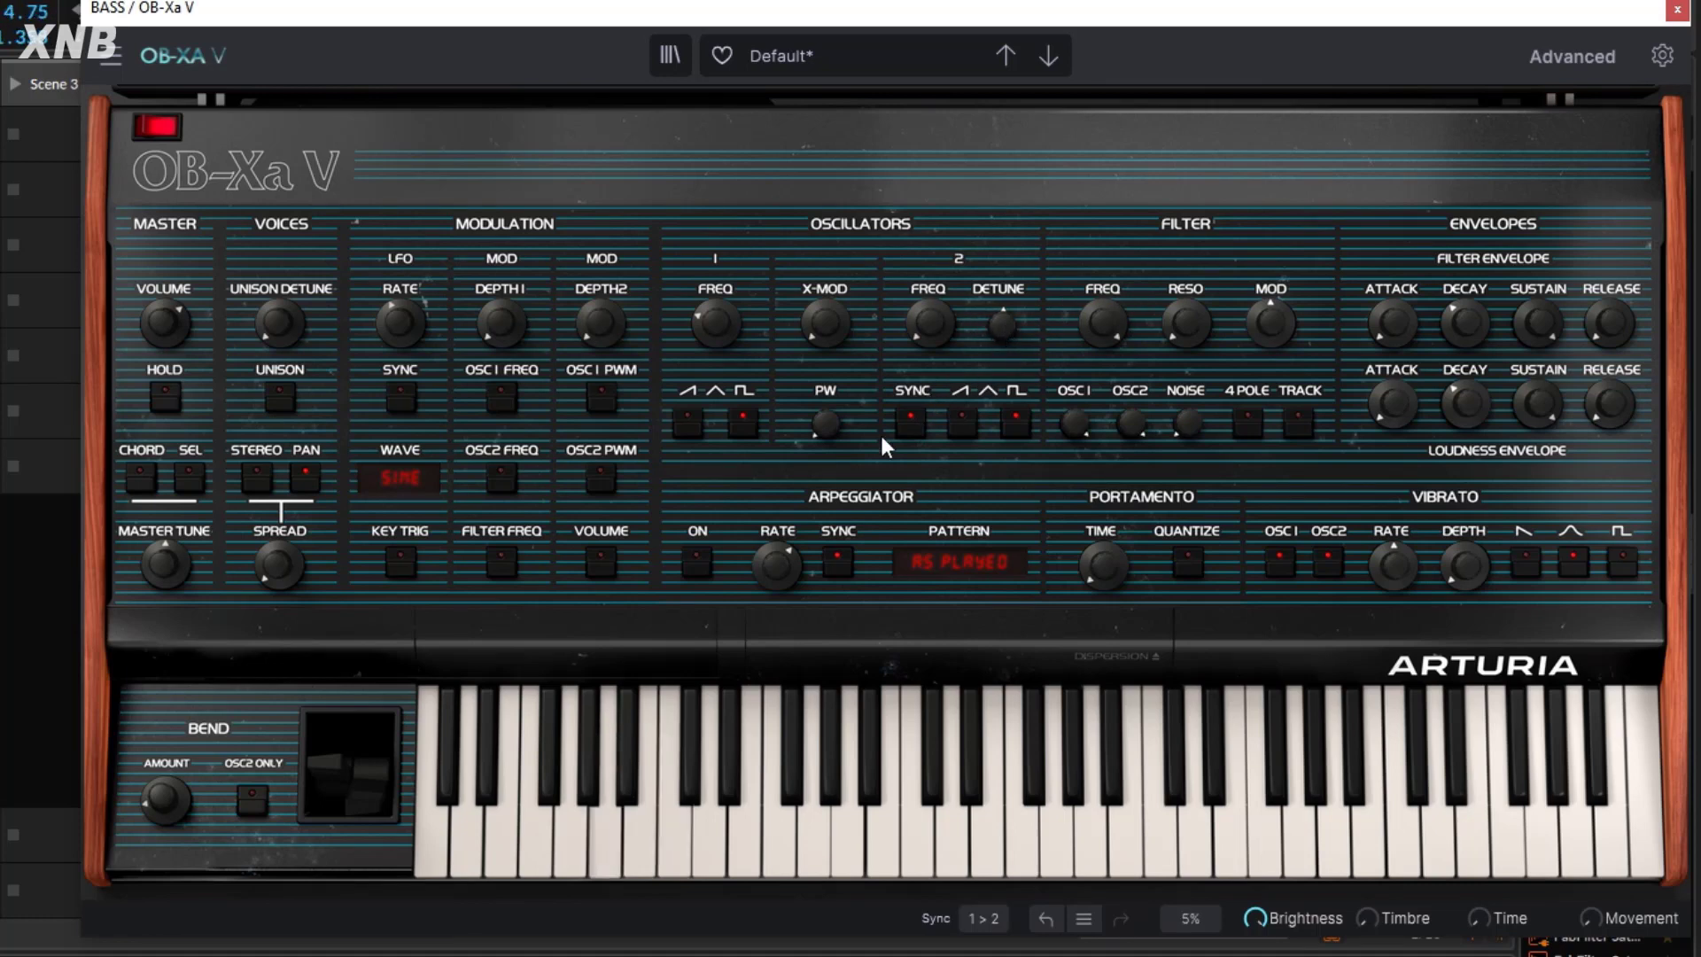
Switch the filter to 4 Pole mode and lower the filter frequency to about 90.9 Hz.
{"action": "mouse_move", "coordinate": [1109, 326]}
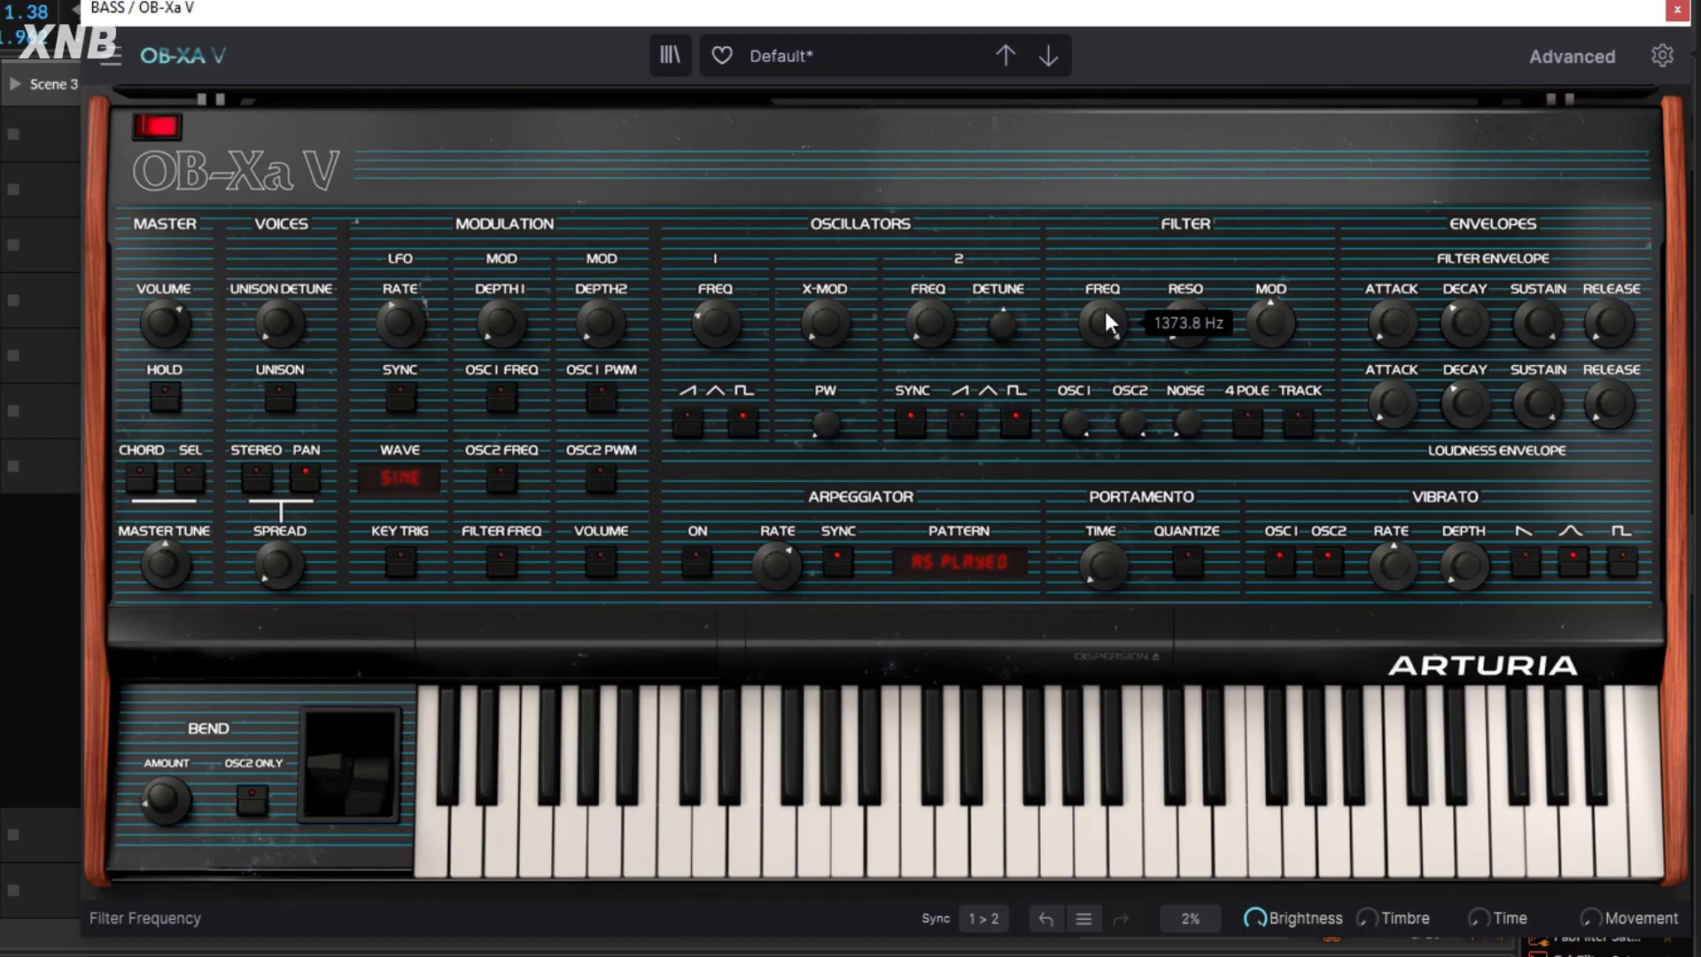
{"action": "left_click", "coordinate": [1240, 426]}
{"action": "left_click_drag", "start_coordinate": [1102, 311], "coordinate": [1103, 408]}
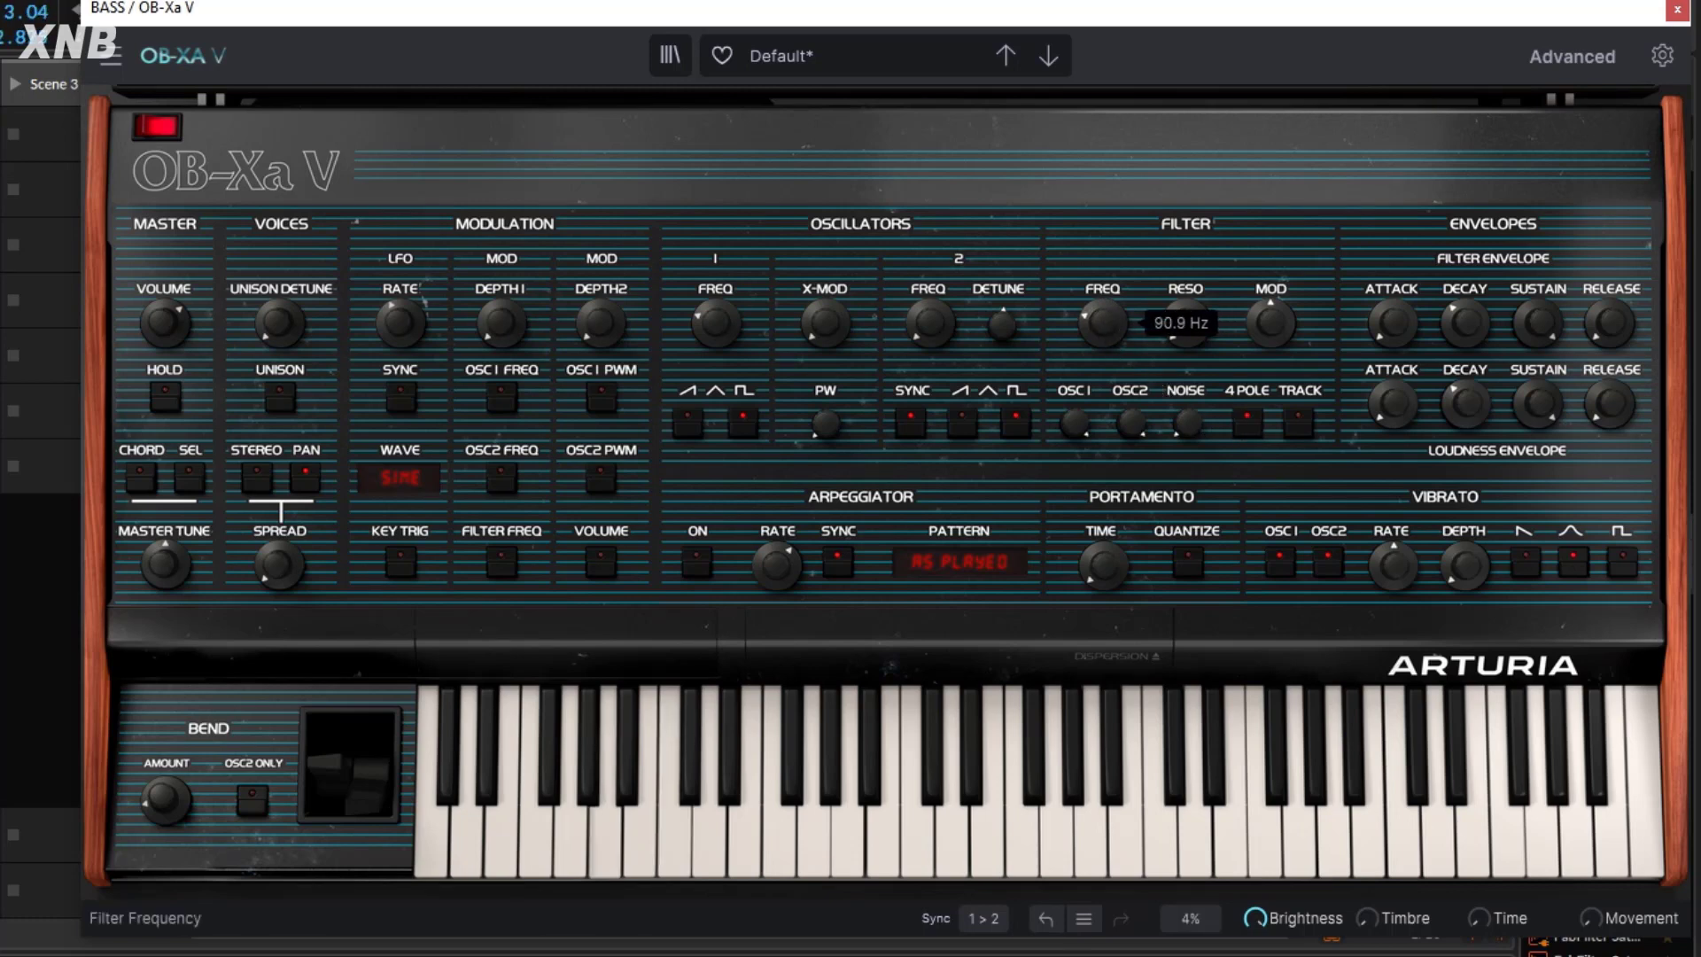
Open the BASS clip's notes and shape the filter with modulation at about 0.576, adjusted envelope sustain and a decay of about 257 ms.
{"action": "left_click_drag", "start_coordinate": [1188, 317], "coordinate": [1267, 321]}
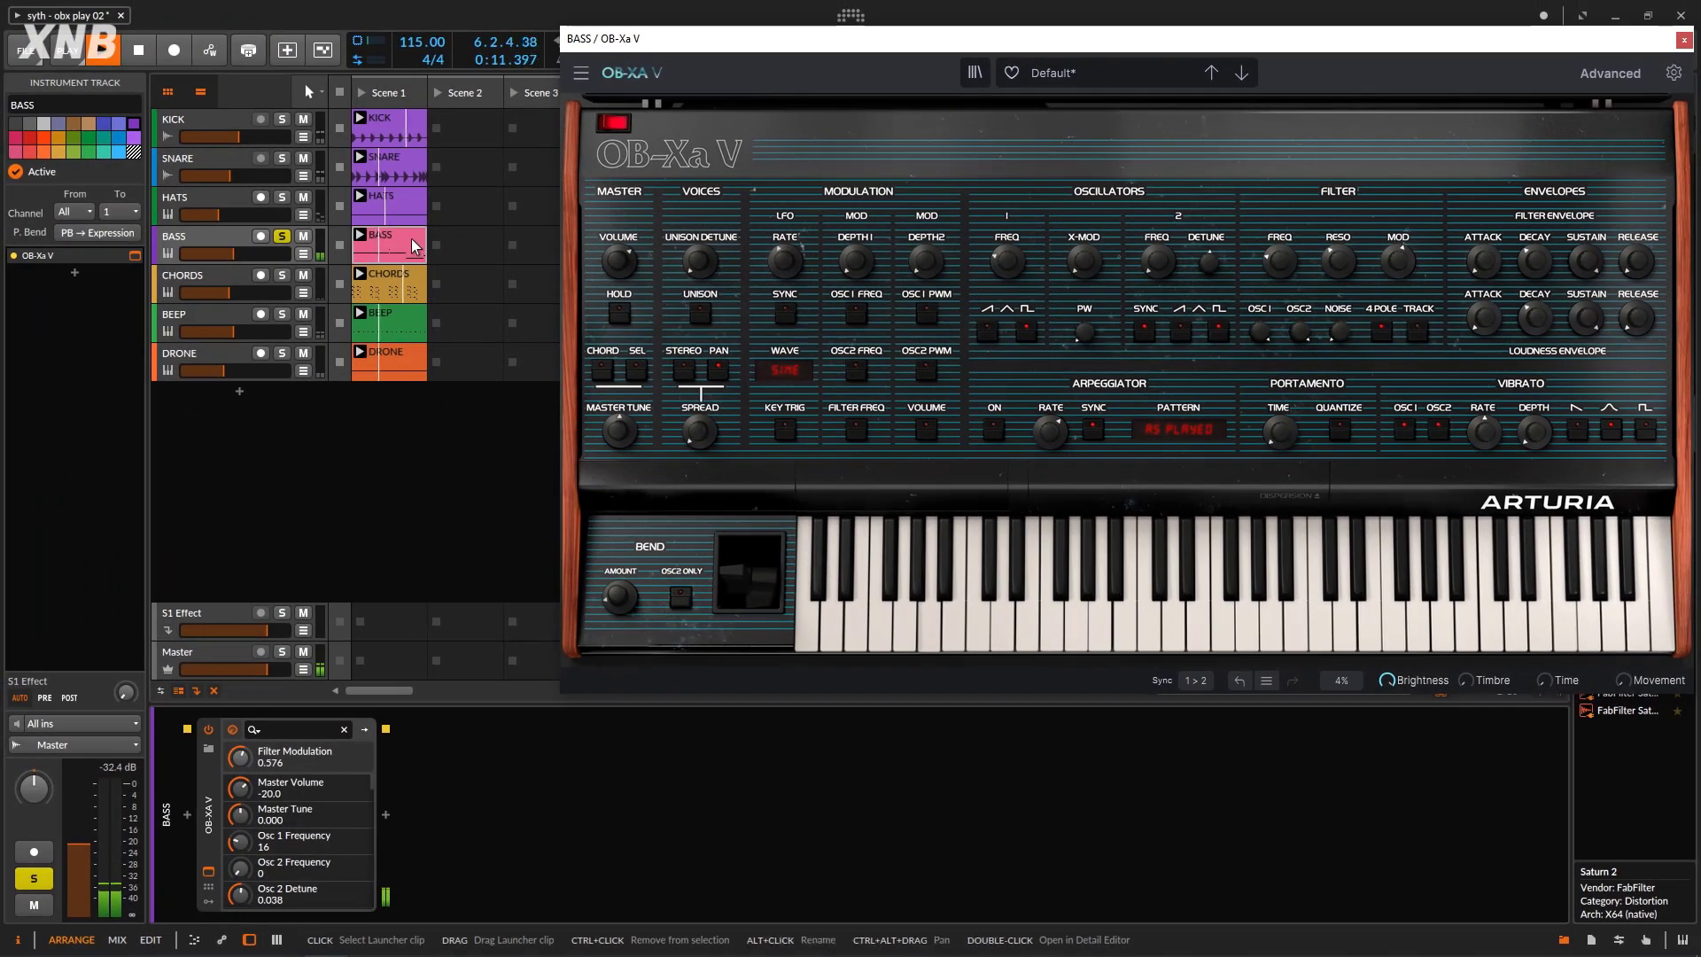
{"action": "double_click", "coordinate": [409, 248]}
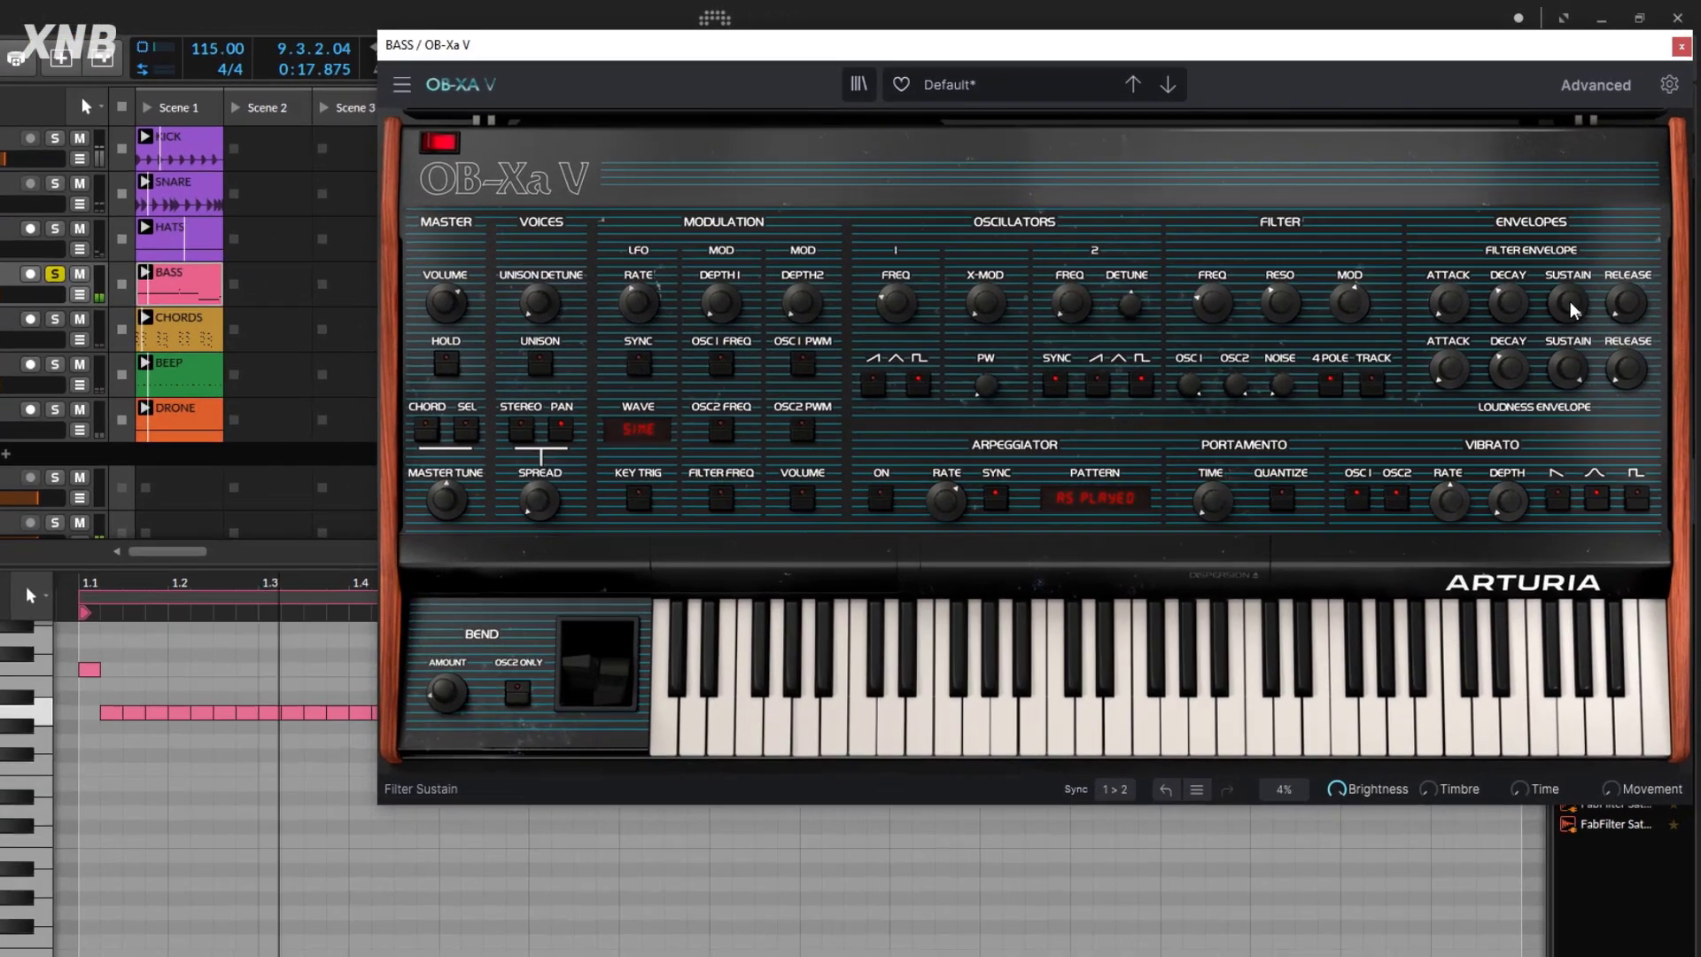
{"action": "left_click_drag", "start_coordinate": [1587, 263], "coordinate": [1587, 291]}
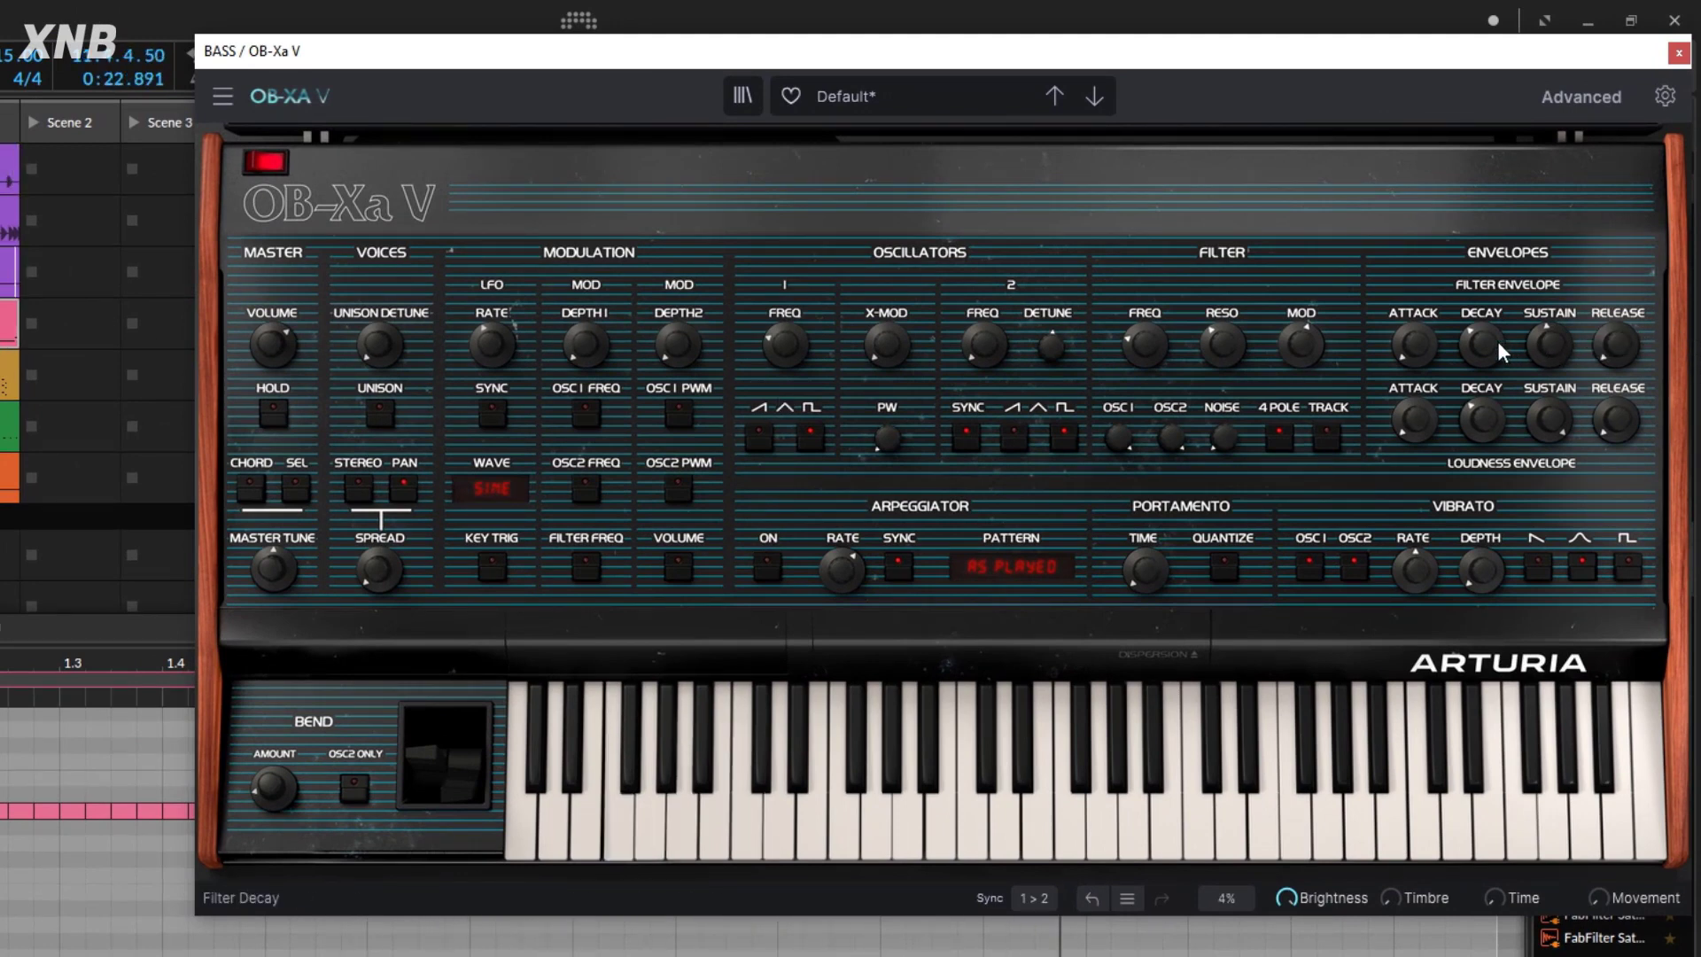
{"action": "left_click_drag", "start_coordinate": [1485, 344], "coordinate": [1484, 365]}
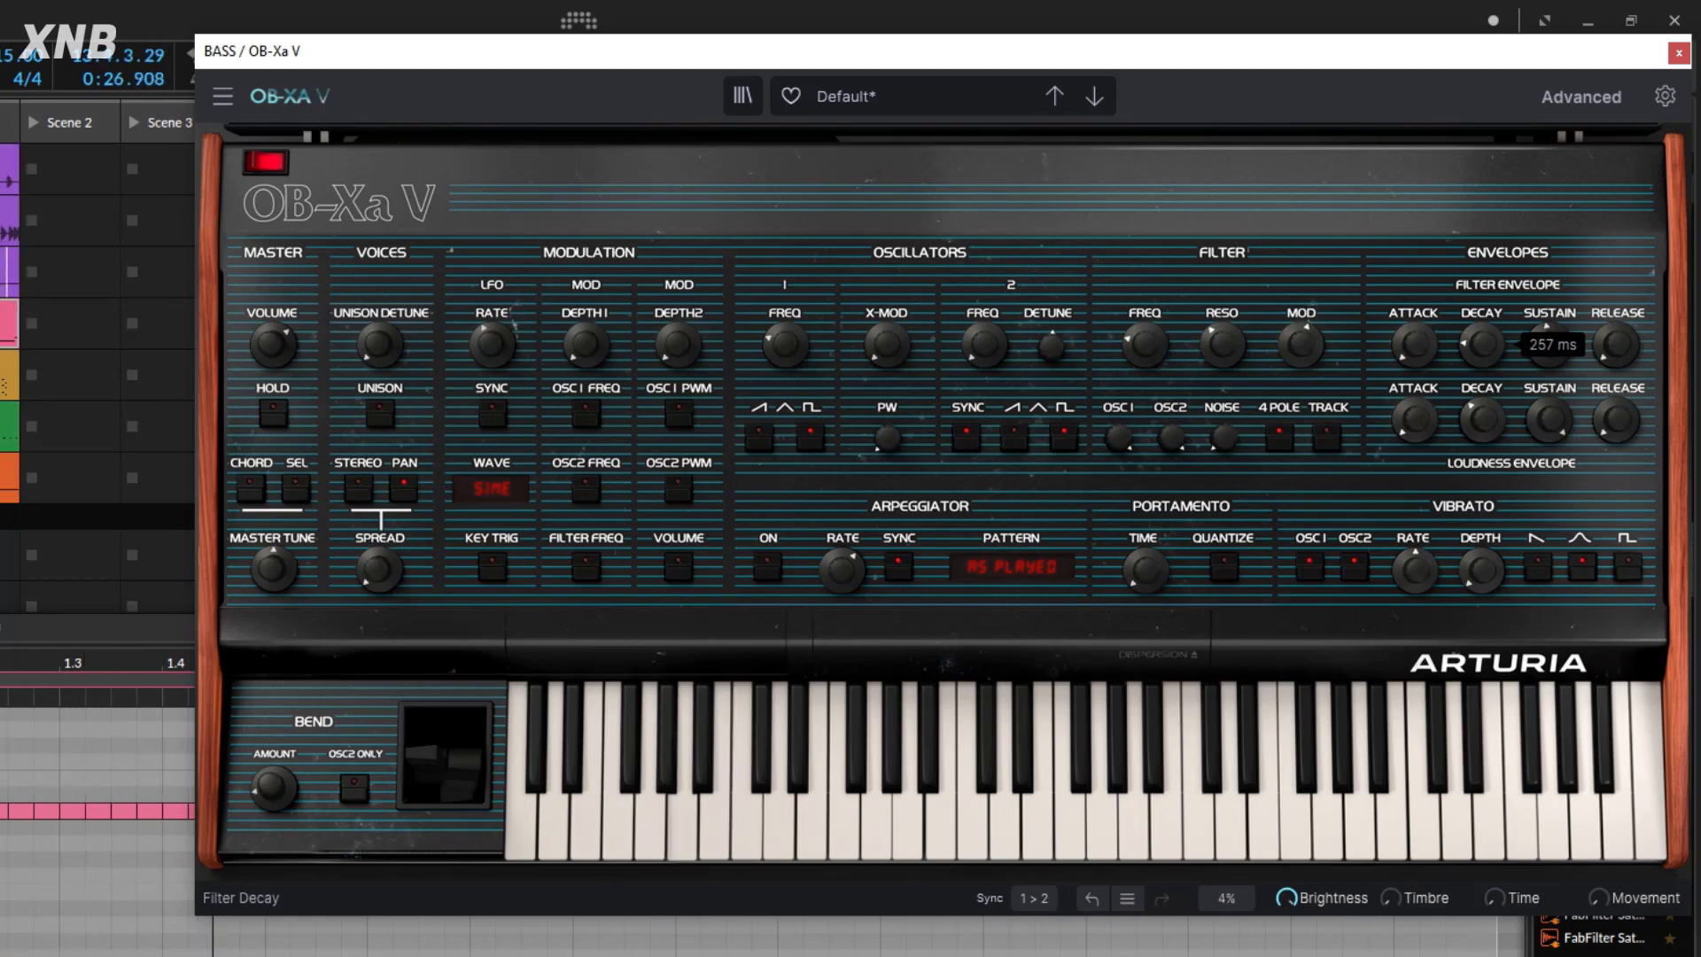
Turn on unison for the voices and set the unison detune to about 0.068.
{"action": "left_click", "coordinate": [381, 412]}
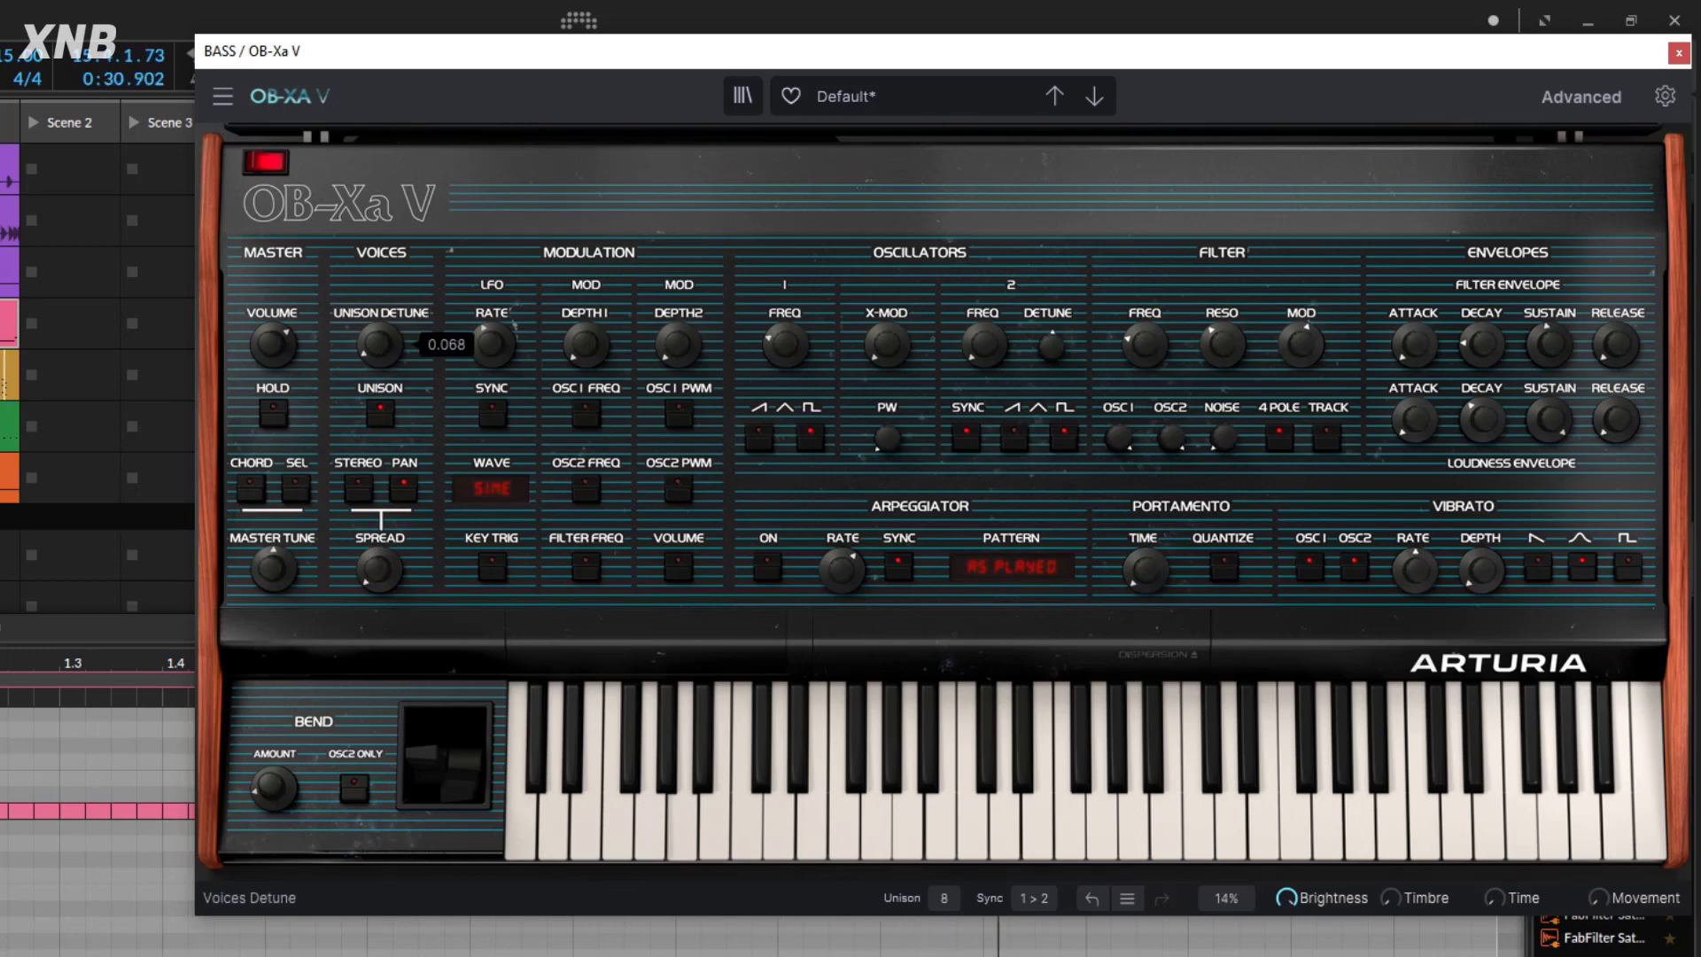
{"action": "left_click_drag", "start_coordinate": [380, 345], "coordinate": [380, 349]}
Switch oscillator sync off and back on several times to compare the unison bass with and without it.
{"action": "left_click", "coordinate": [966, 436]}
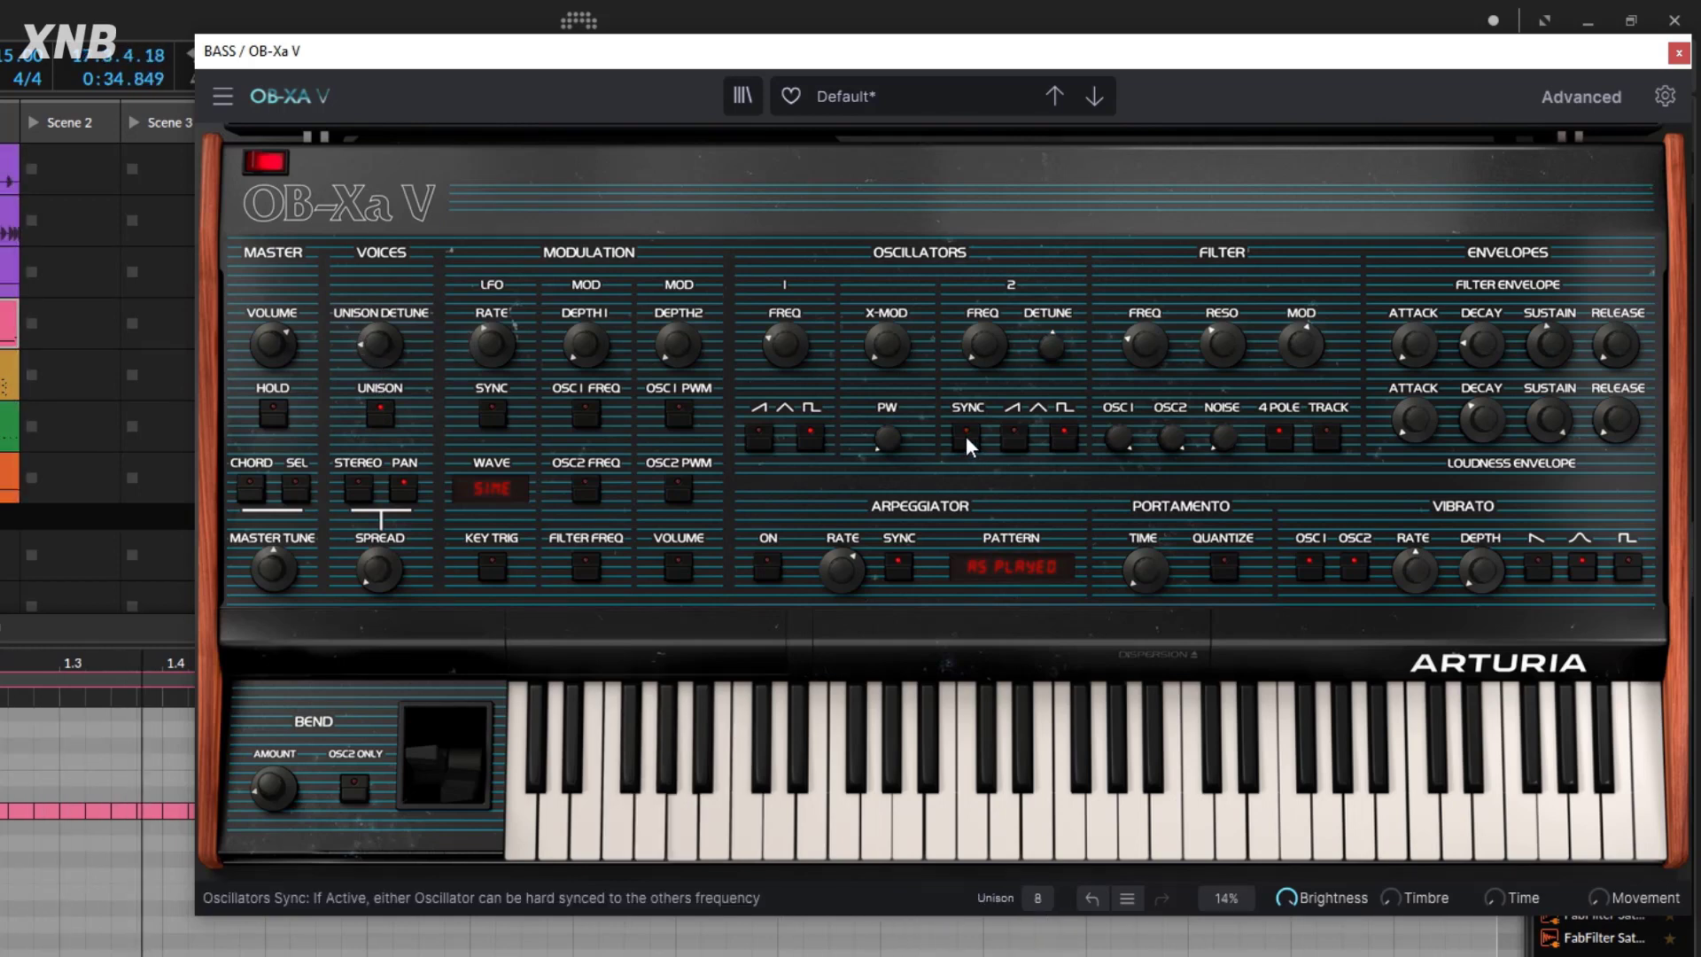
{"action": "left_click", "coordinate": [966, 436]}
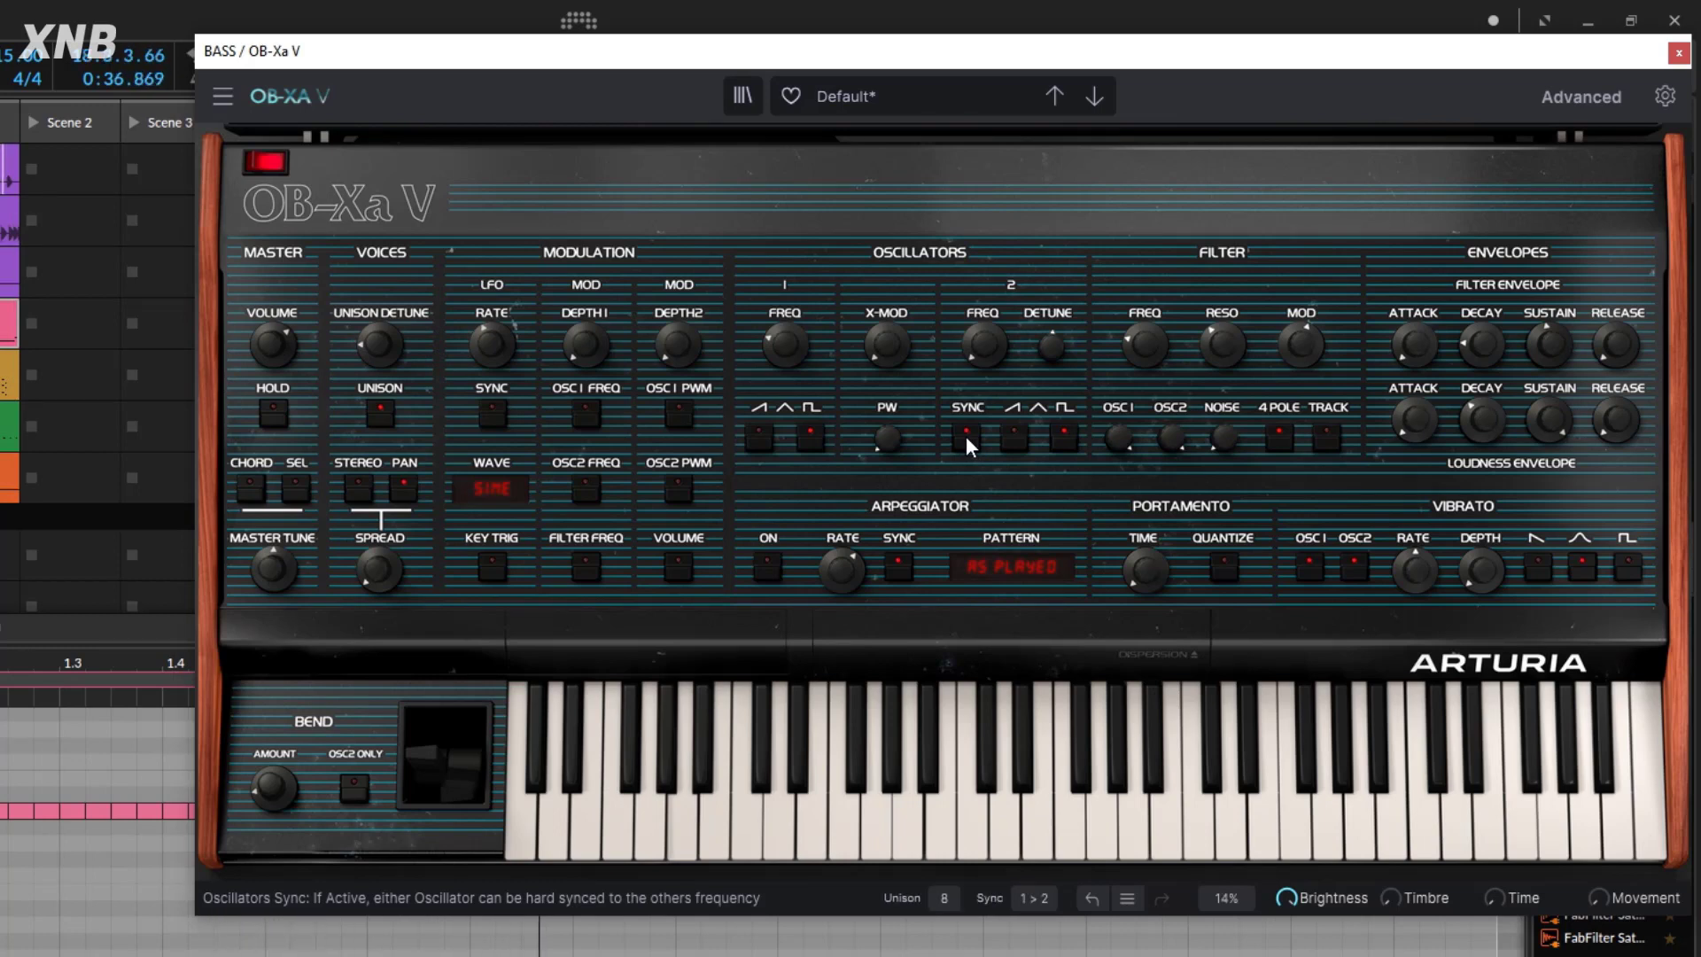
{"action": "left_click", "coordinate": [966, 437]}
{"action": "left_click", "coordinate": [966, 437]}
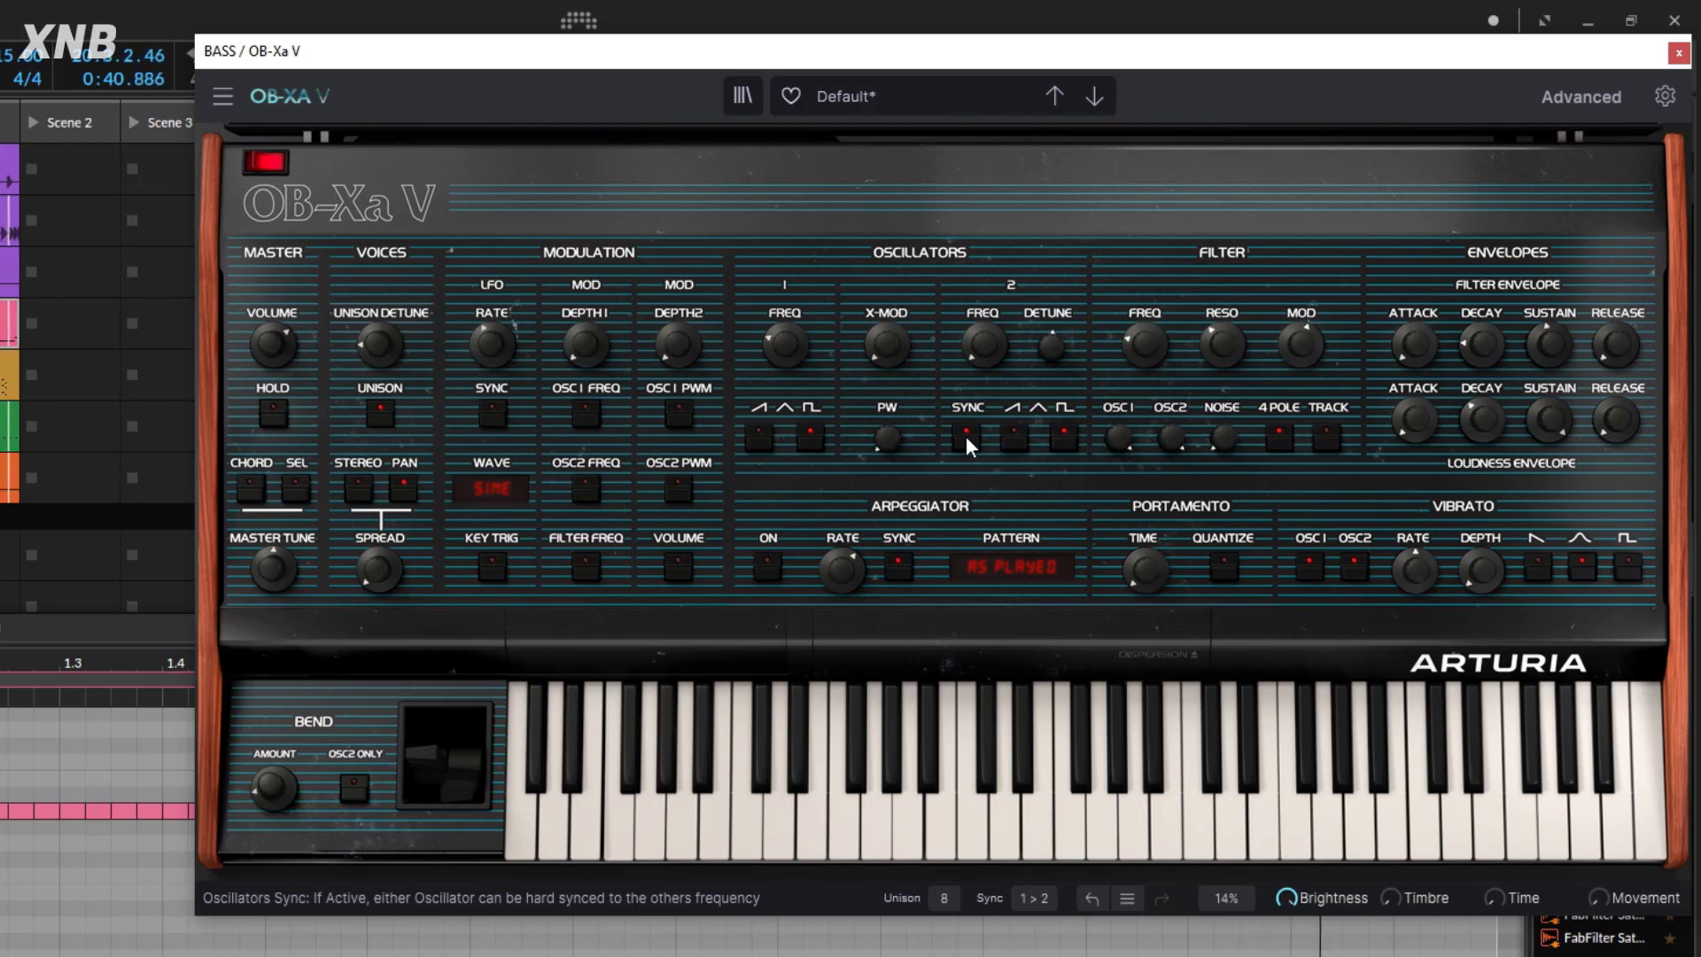
{"action": "left_click", "coordinate": [966, 436]}
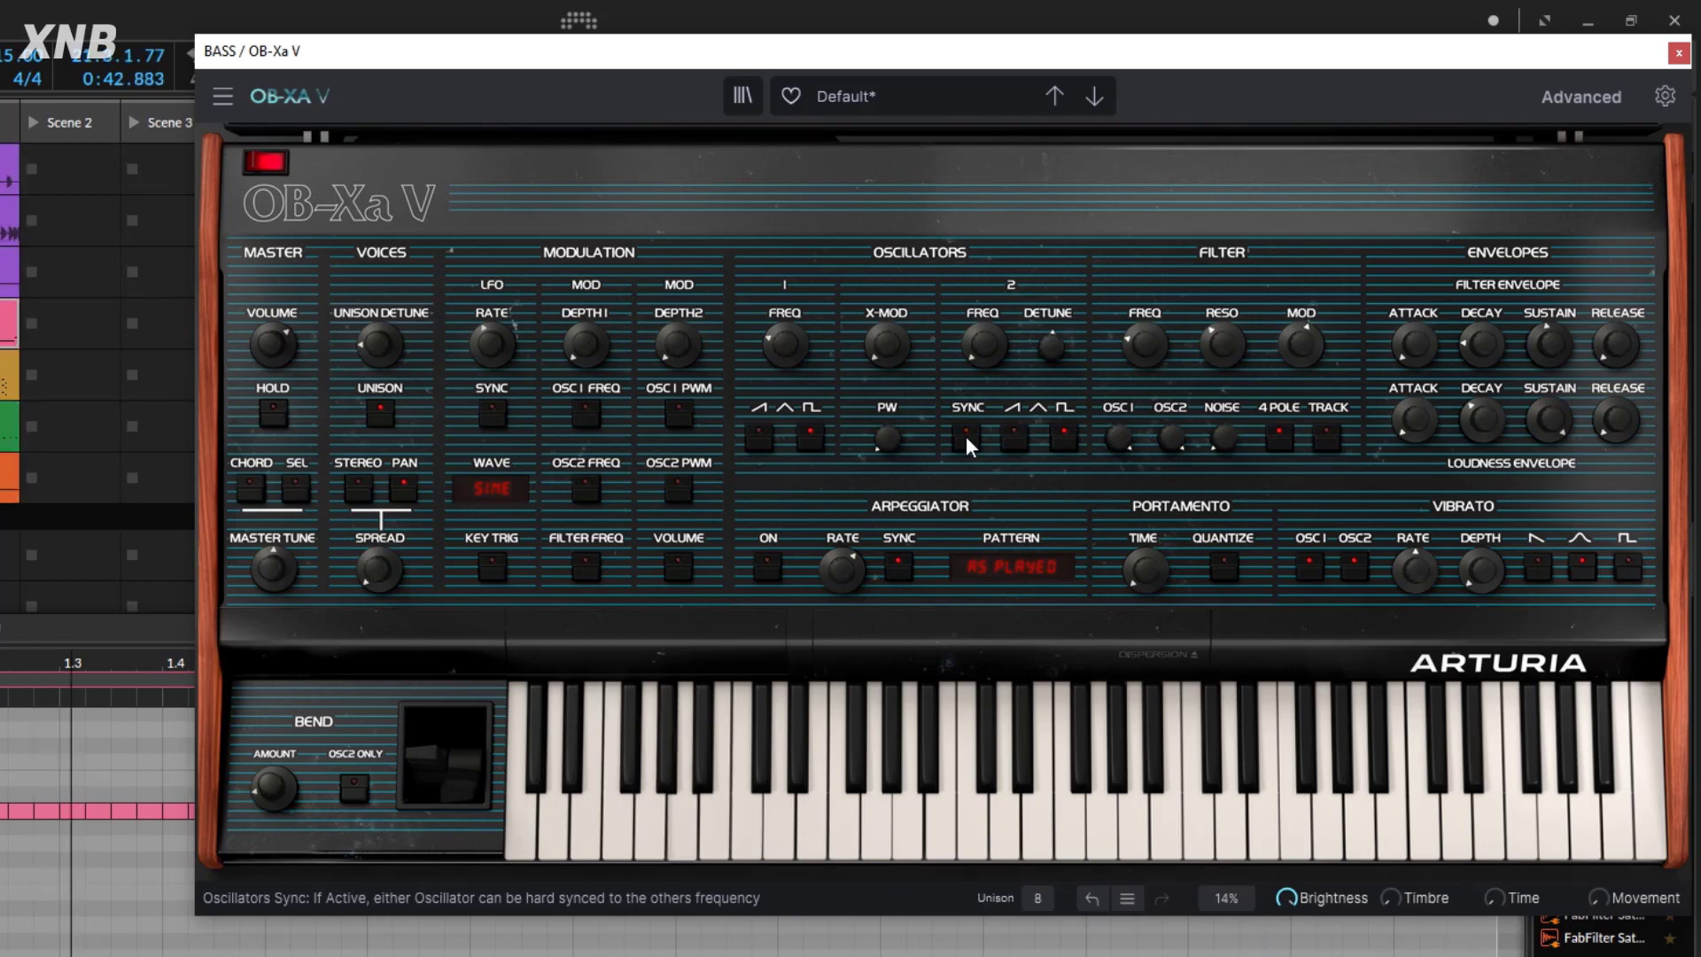
{"action": "left_click", "coordinate": [966, 436]}
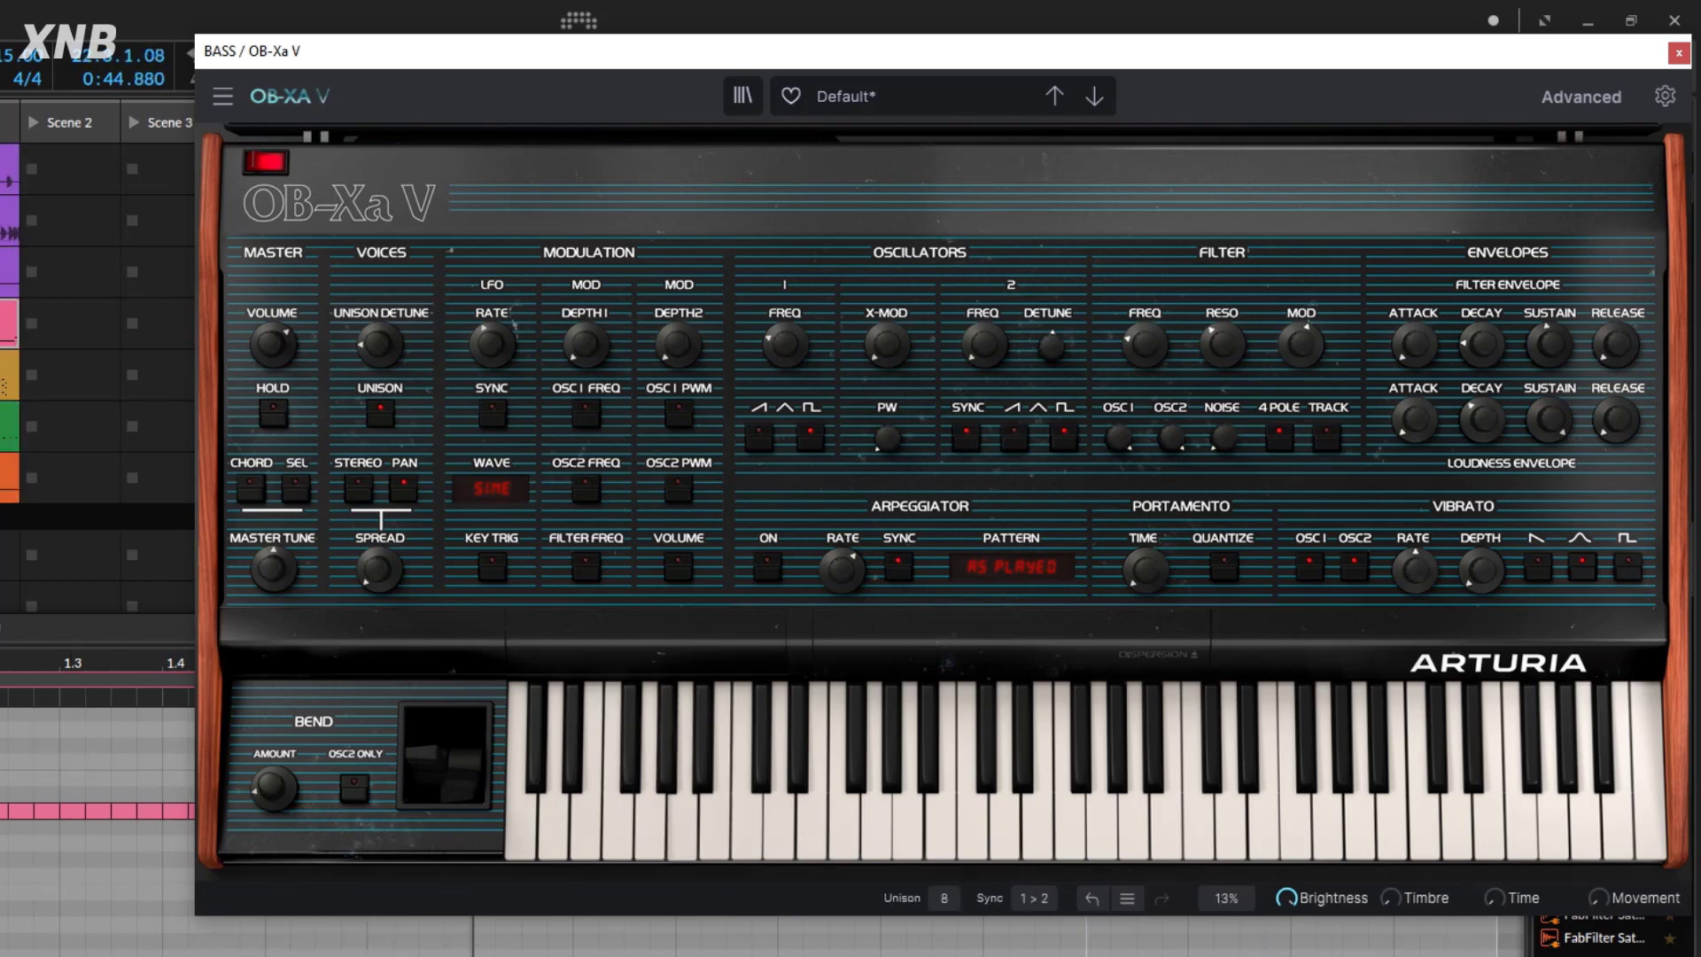
Try the 2 > 1 oscillator sync mode on the bass and return to 1 > 2.
{"action": "left_click", "coordinate": [1038, 901]}
{"action": "left_click", "coordinate": [1056, 947]}
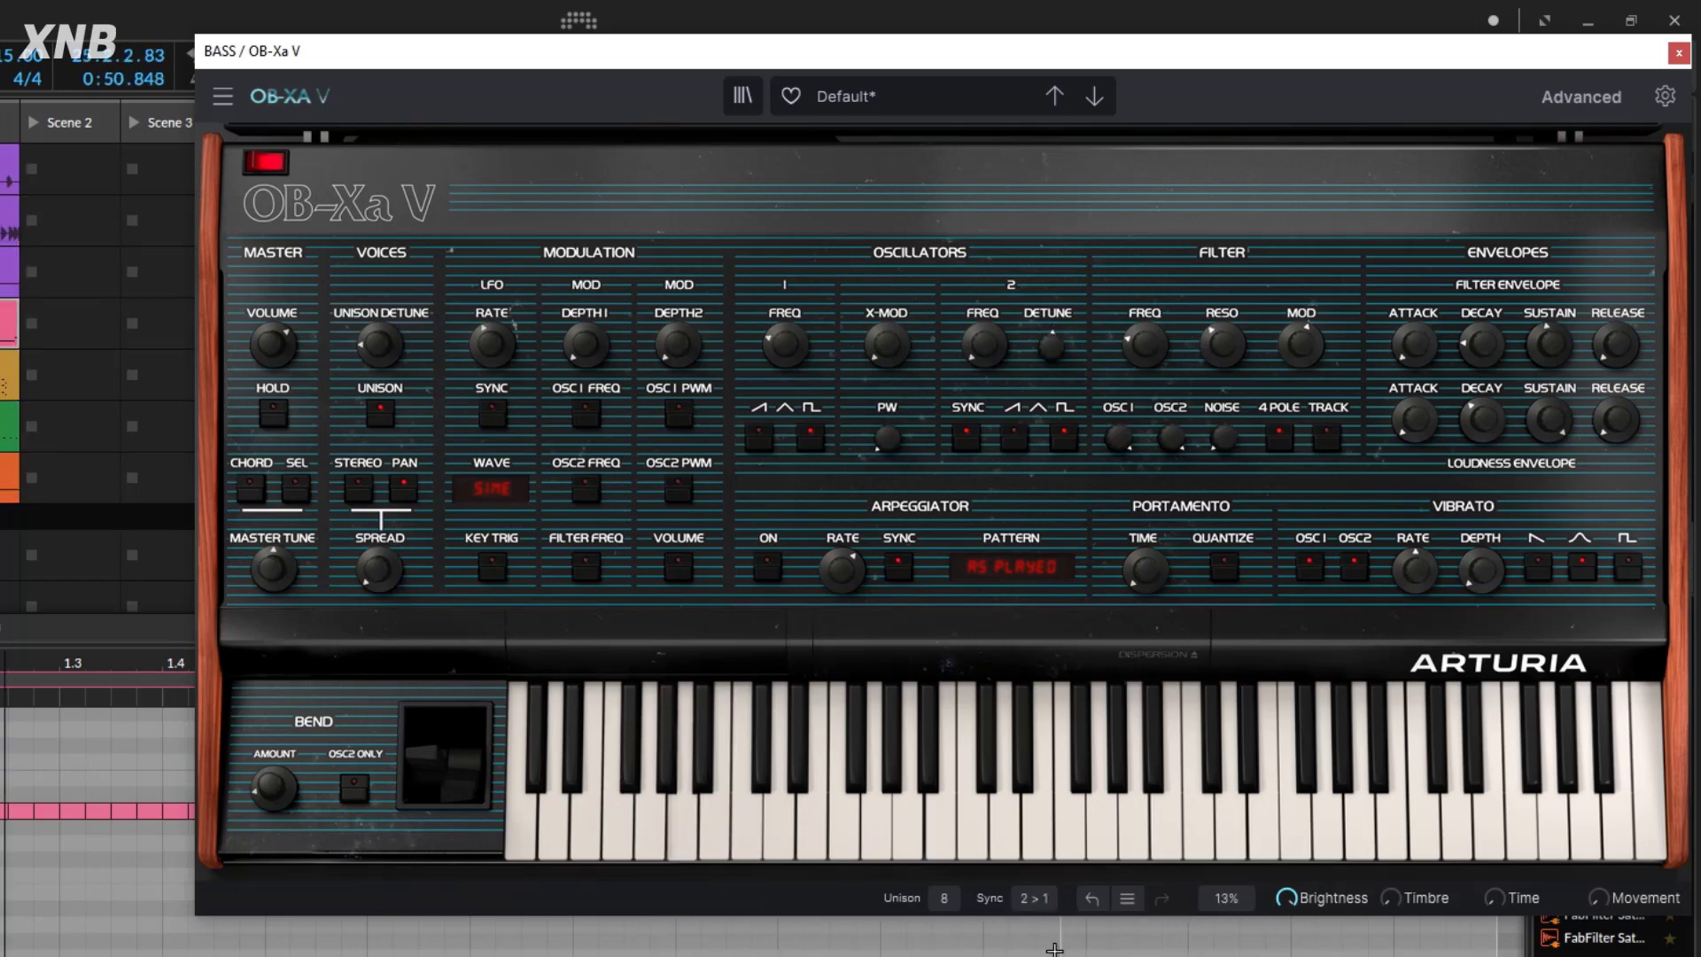
{"action": "left_click", "coordinate": [1042, 896]}
{"action": "left_click", "coordinate": [1048, 928]}
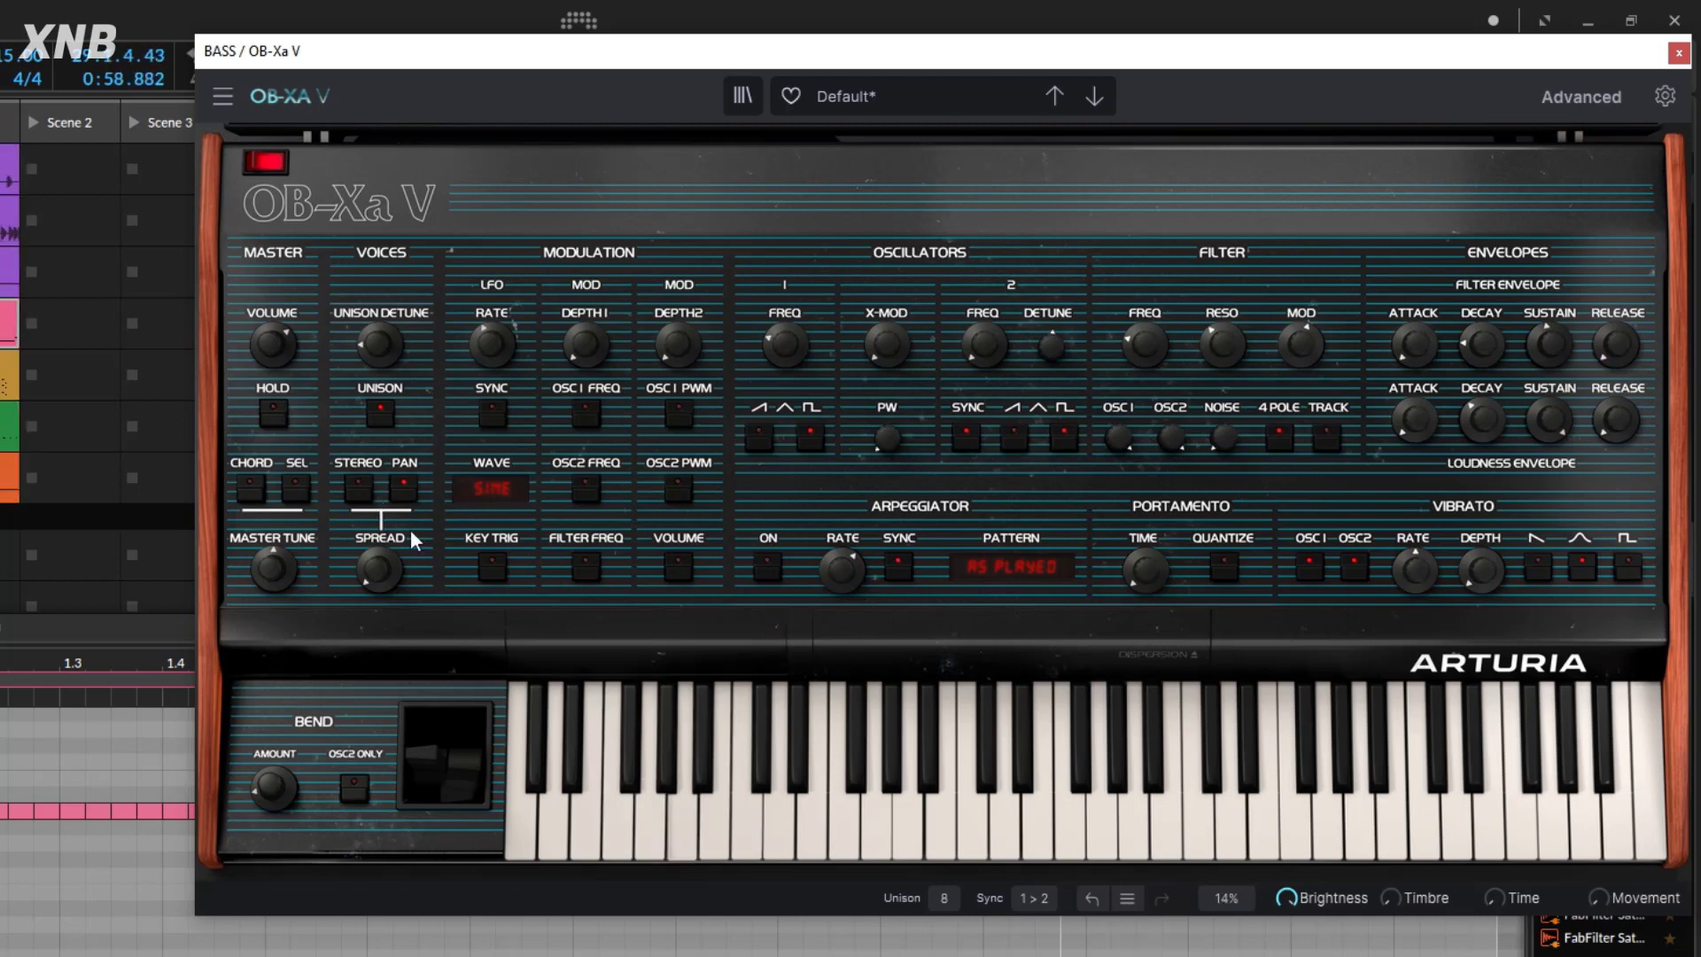
Adjust the voice spread and the unison detune, comparing the bass with oscillator sync off and on.
{"action": "mouse_move", "coordinate": [388, 571]}
{"action": "left_click_drag", "start_coordinate": [387, 567], "coordinate": [387, 558]}
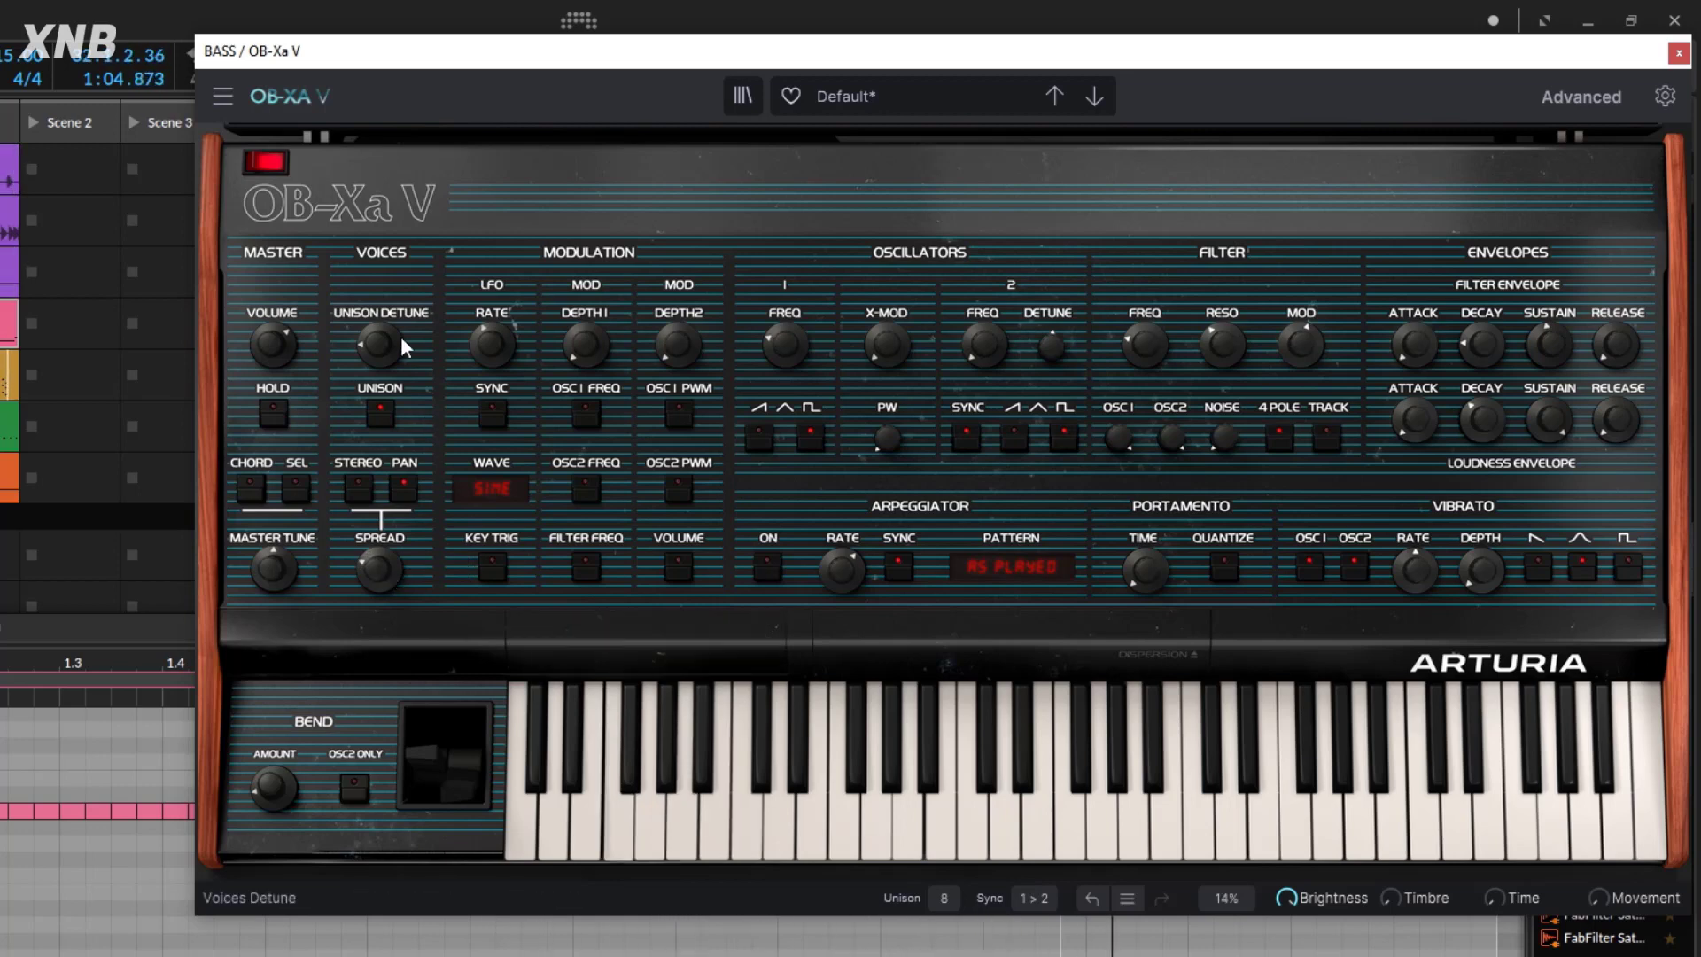
{"action": "left_click_drag", "start_coordinate": [395, 341], "coordinate": [395, 356]}
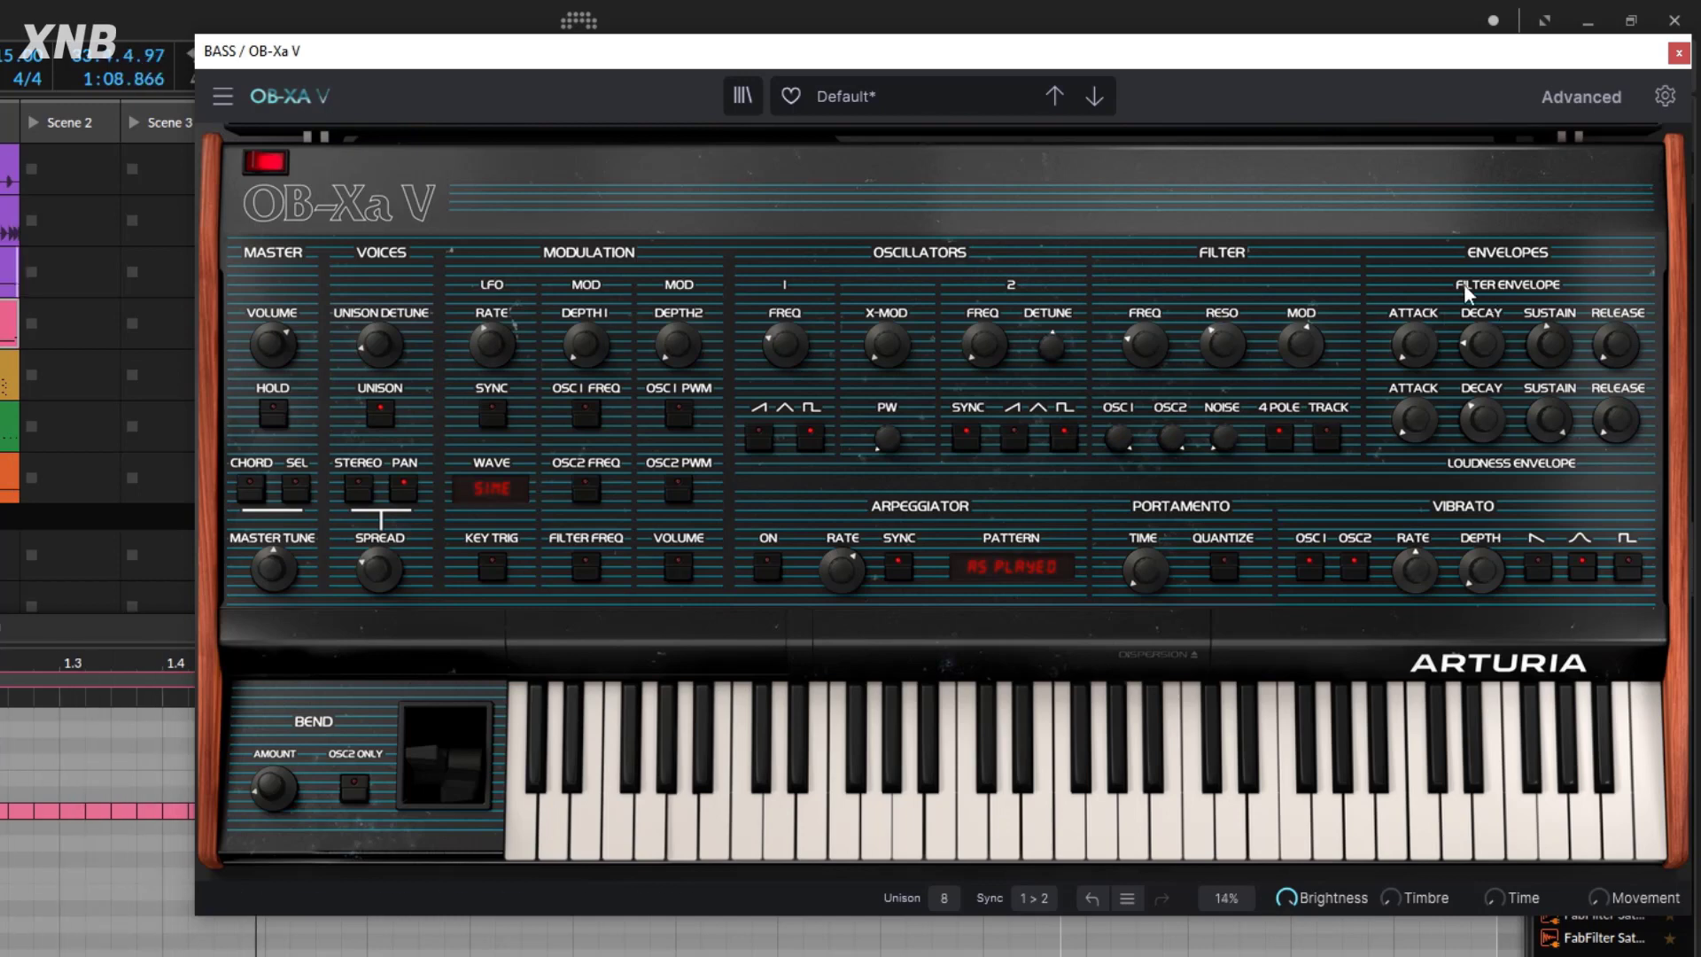
{"action": "left_click", "coordinate": [970, 433]}
{"action": "left_click", "coordinate": [972, 434]}
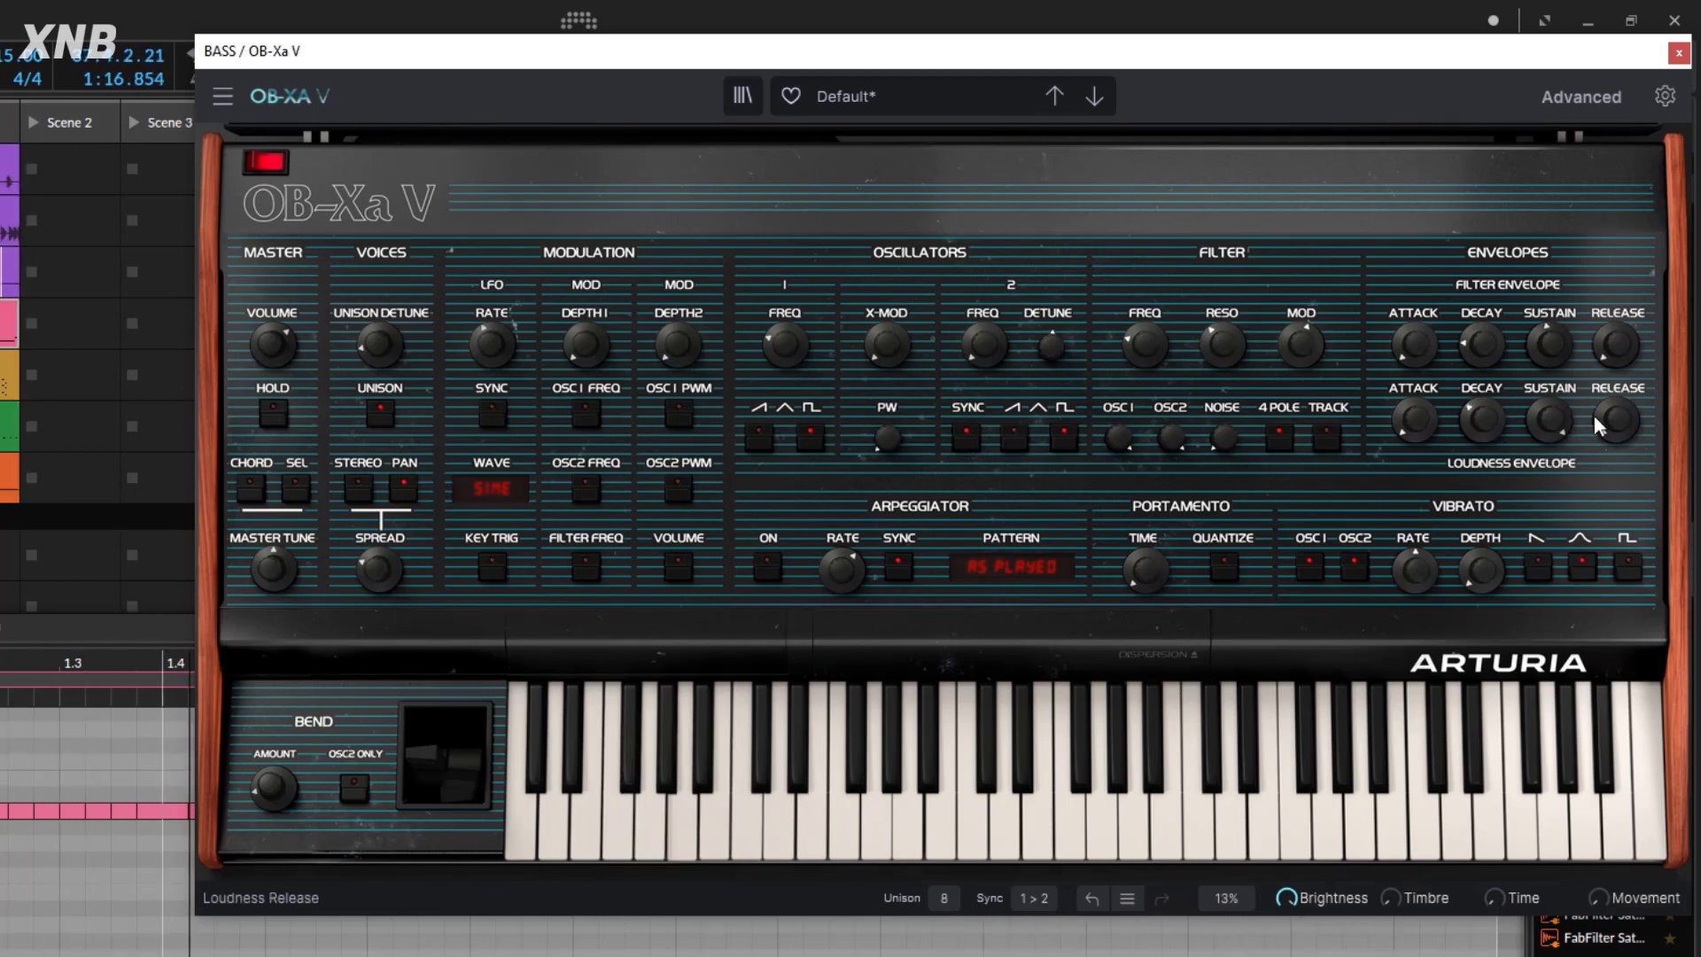
Test the loudness envelope's release and sustain, ending with a 2 ms release and a sustain of 1.00.
{"action": "left_click_drag", "start_coordinate": [1616, 422], "coordinate": [1616, 381]}
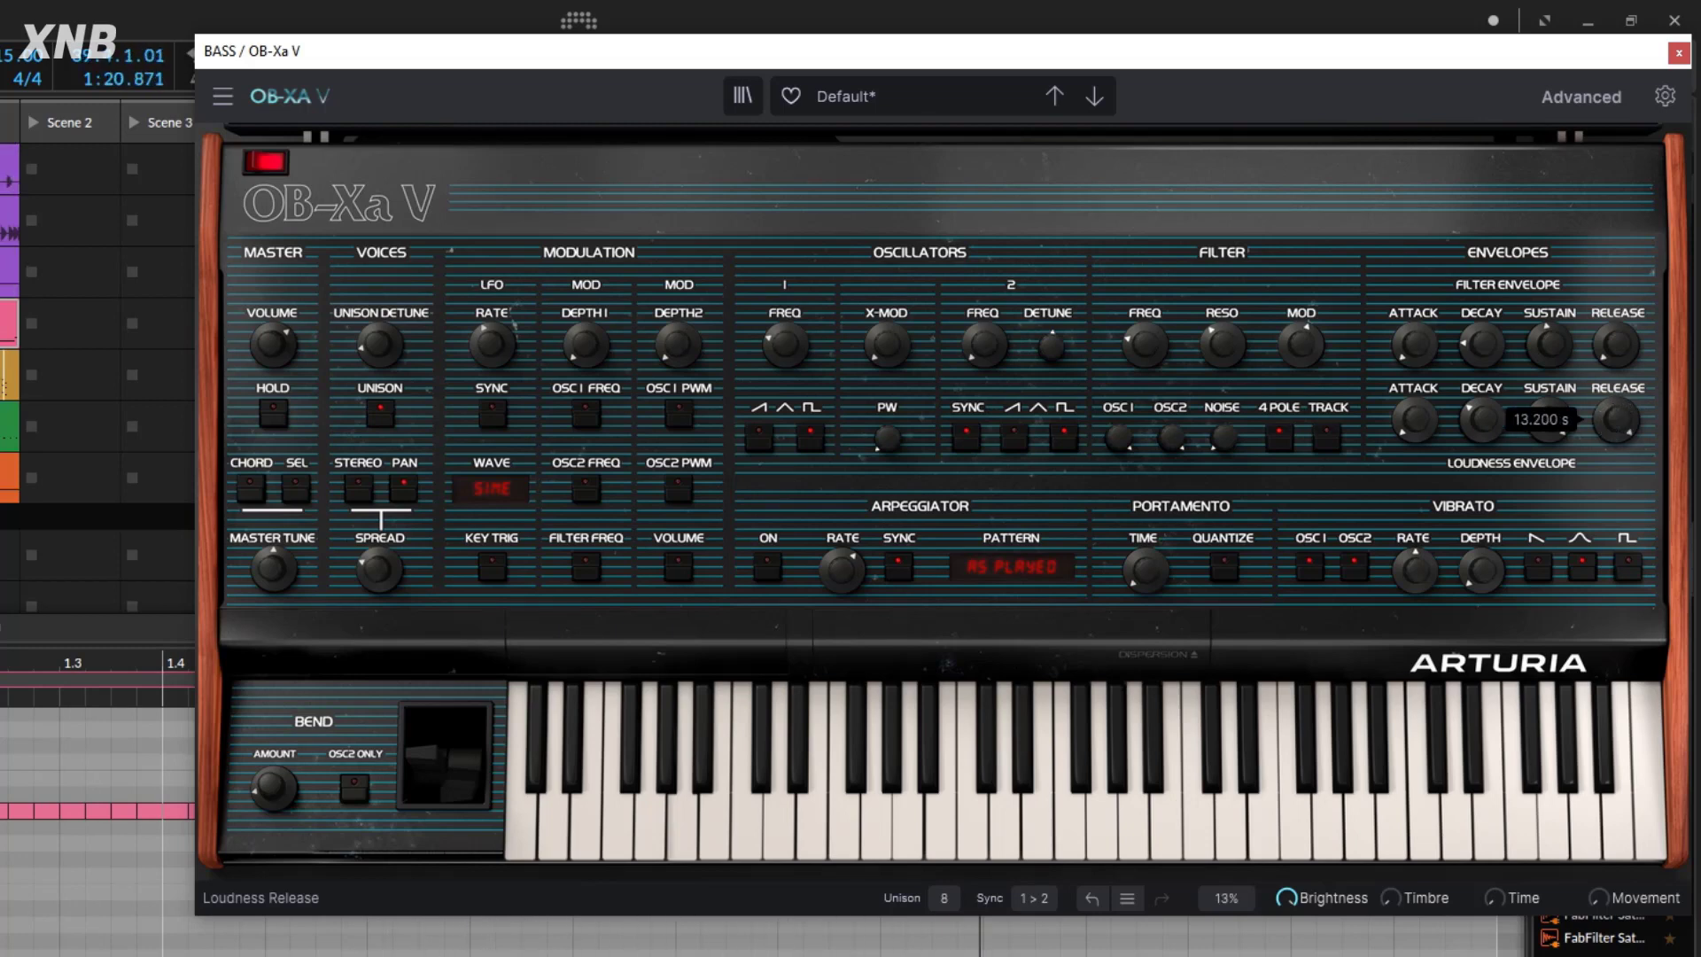
{"action": "left_click_drag", "start_coordinate": [1616, 381], "coordinate": [1616, 425]}
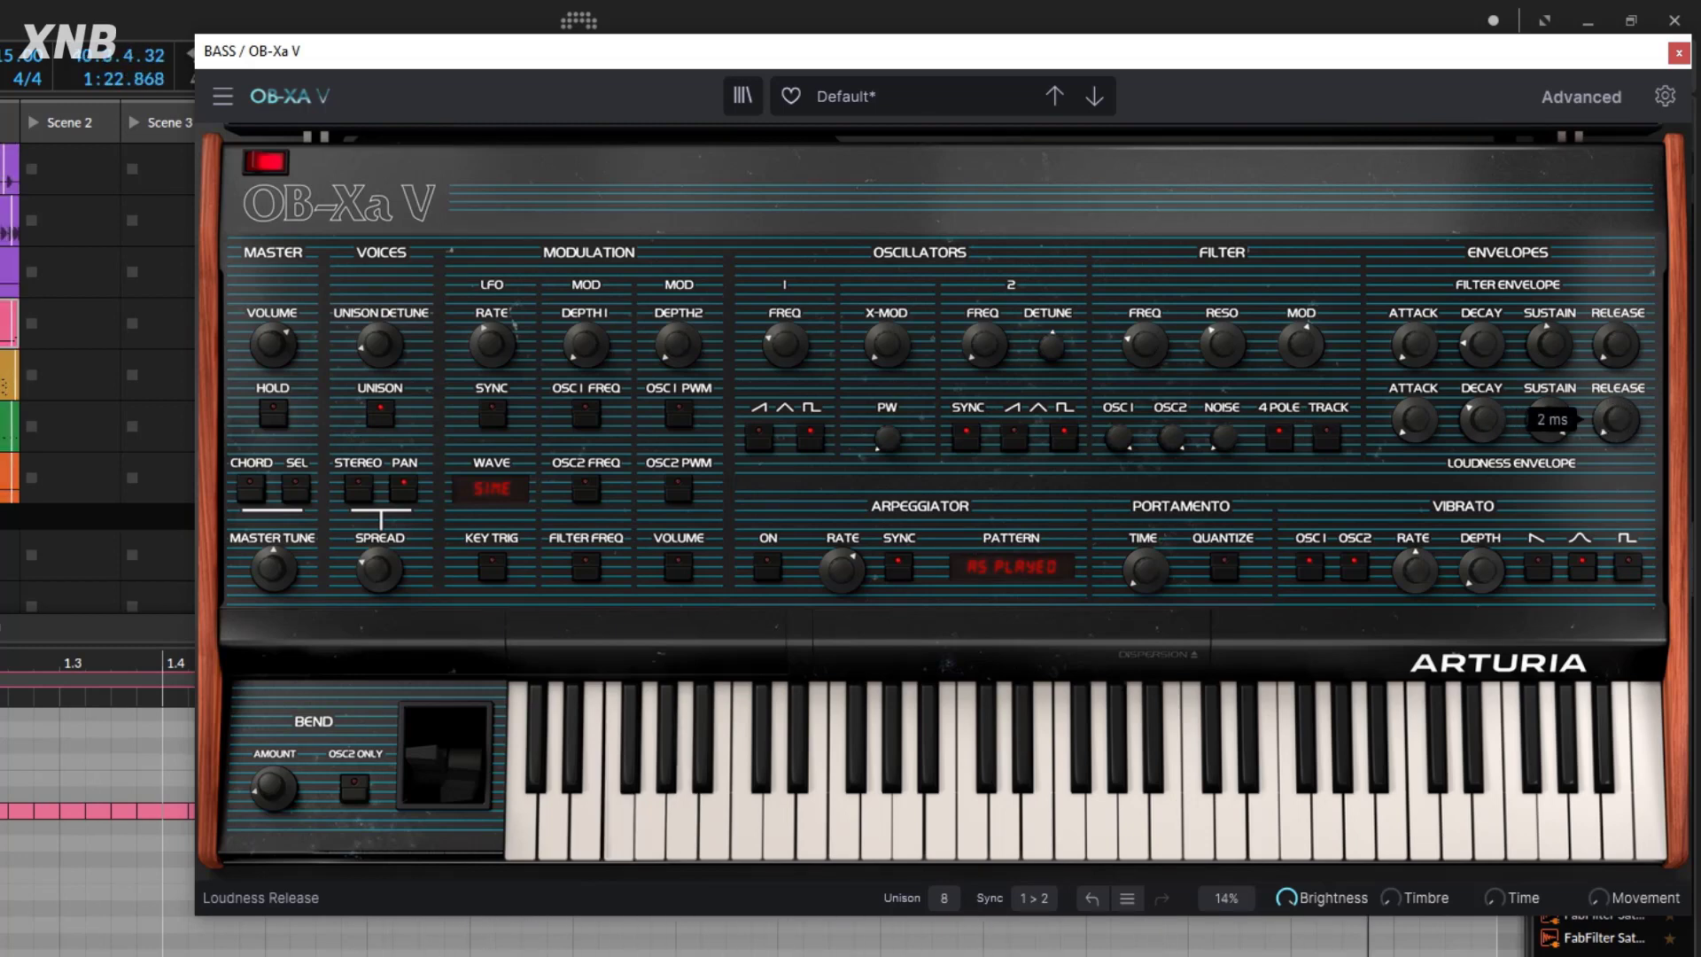
{"action": "left_click_drag", "start_coordinate": [1565, 408], "coordinate": [1559, 372]}
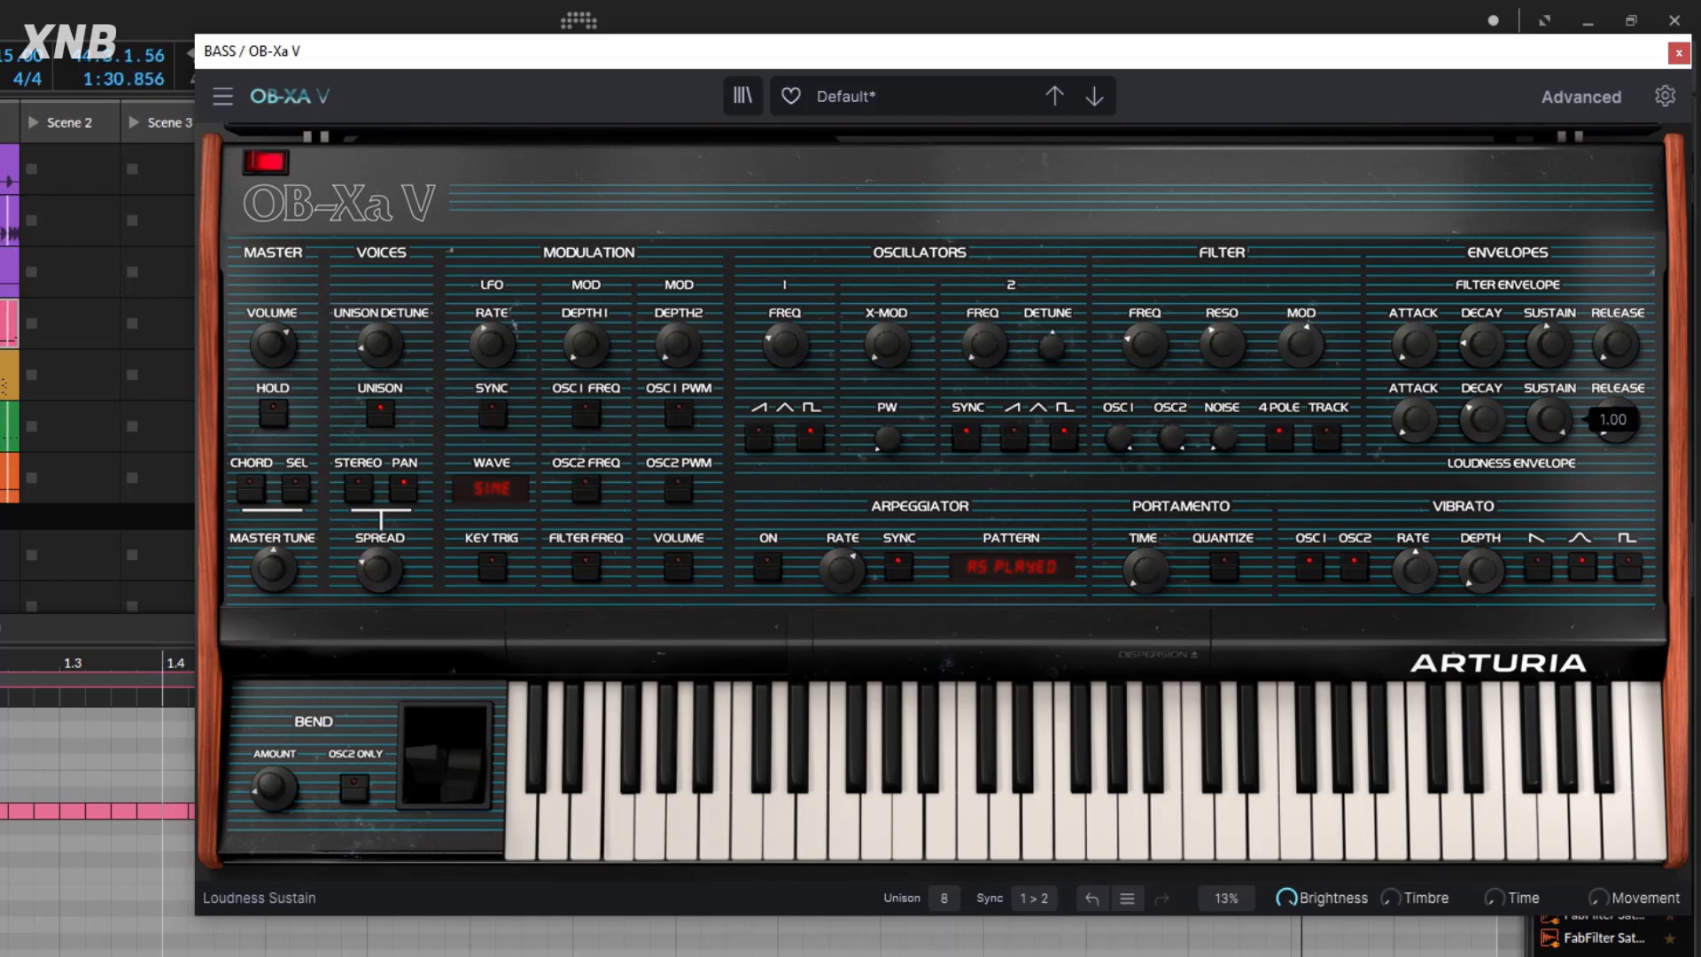
{"action": "left_click_drag", "start_coordinate": [1560, 372], "coordinate": [1560, 425]}
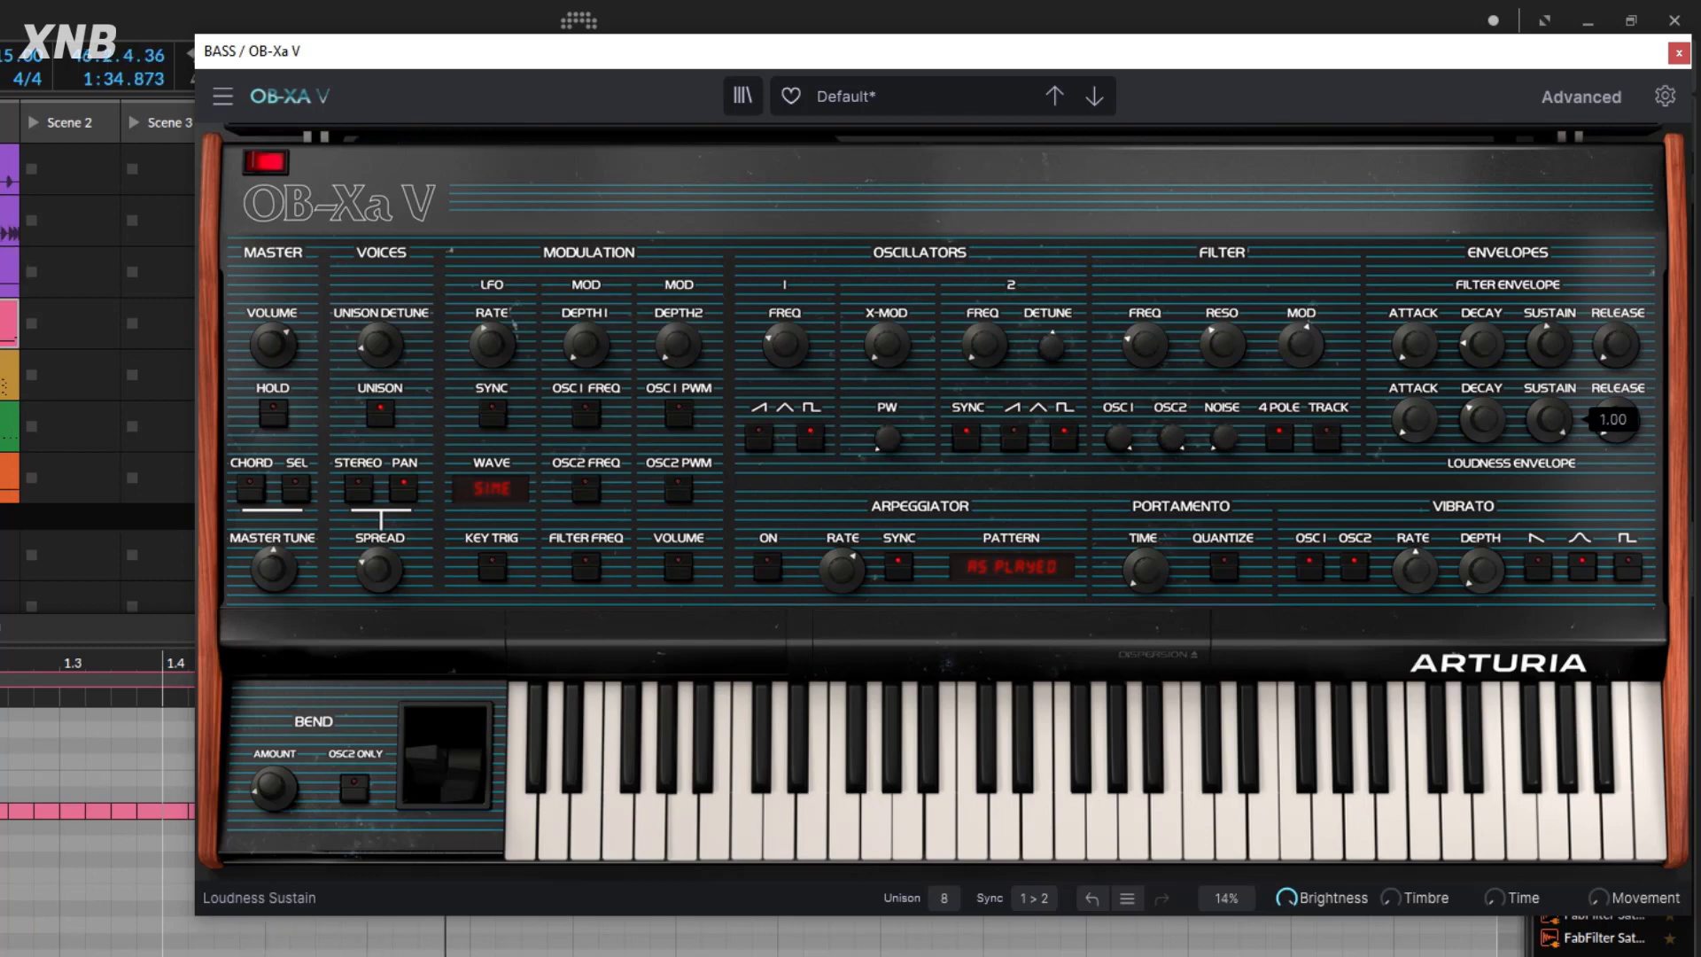
{"action": "left_click_drag", "start_coordinate": [1550, 419], "coordinate": [1549, 567]}
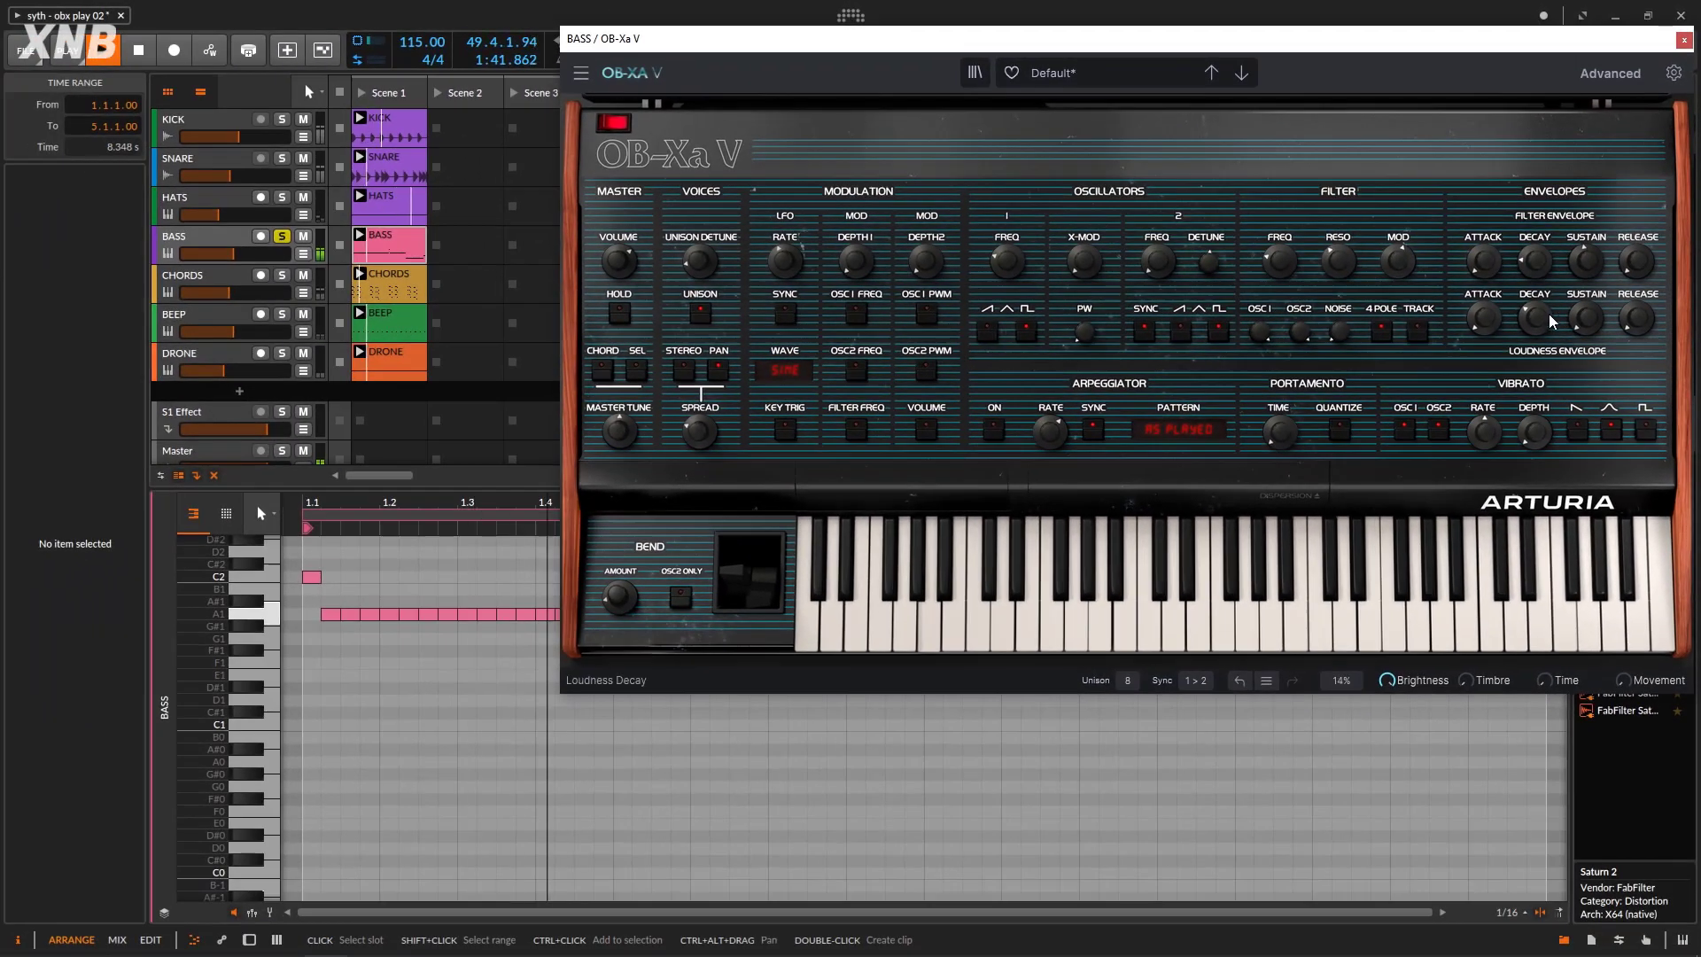
Solo the HATS, SNARE and KICK tracks alongside the bass and fine-tune the bass filter frequency to 0.288.
{"action": "mouse_move", "coordinate": [1501, 424]}
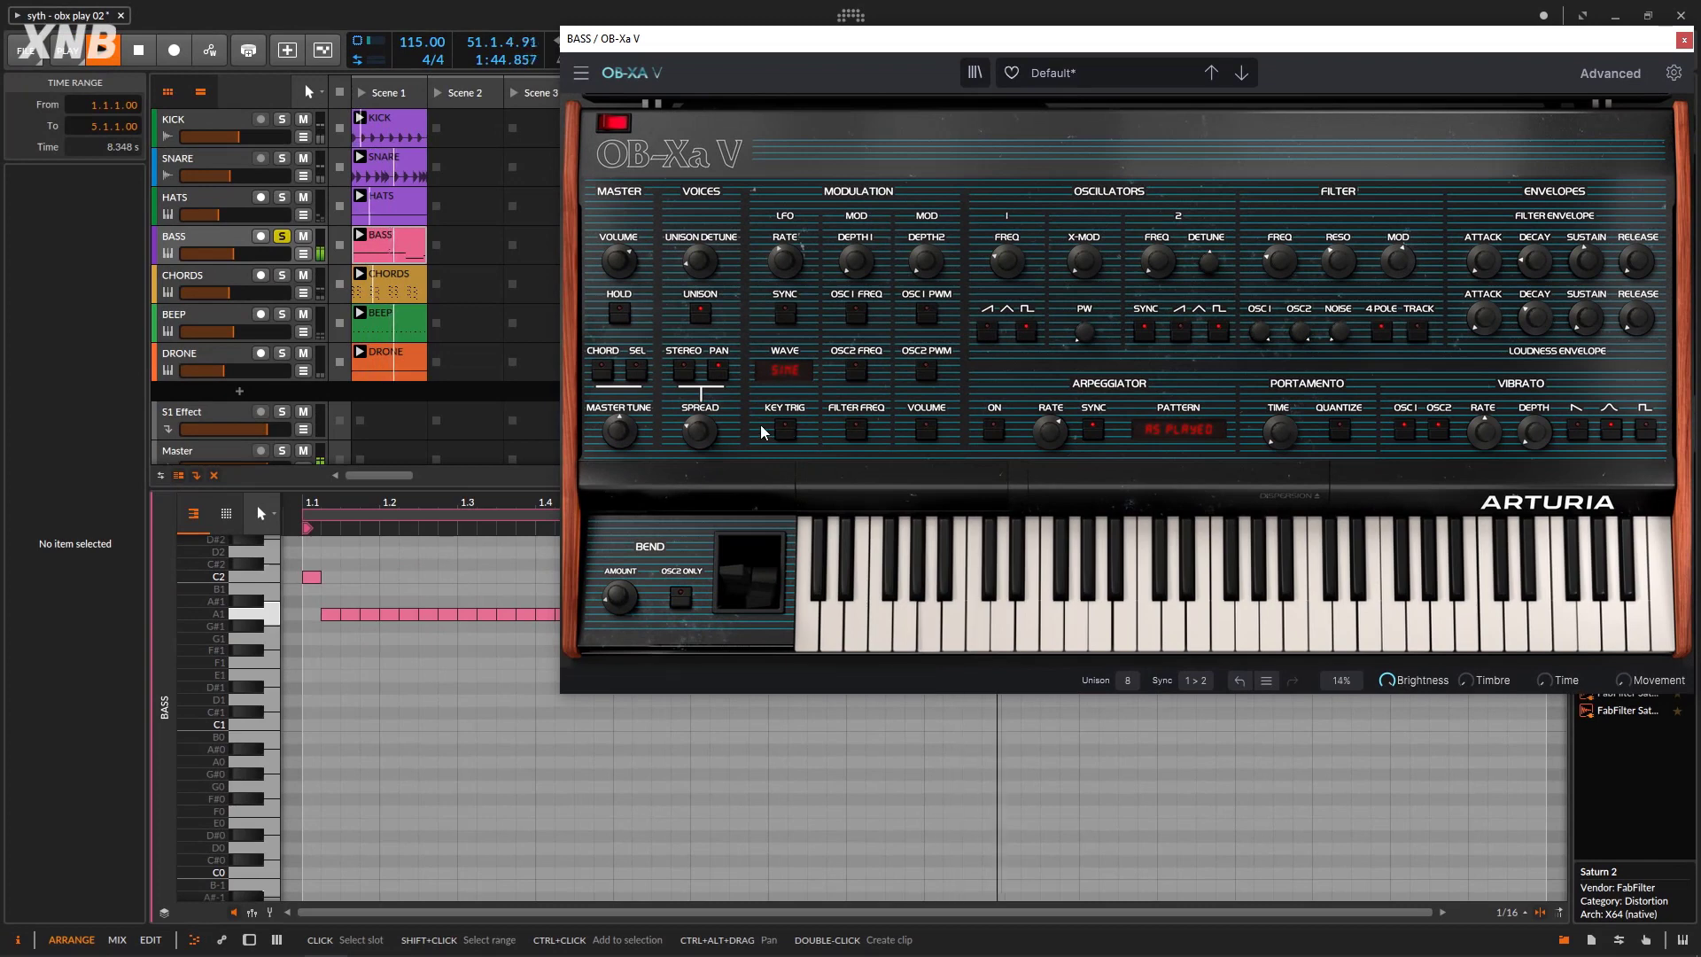
{"action": "left_click", "coordinate": [282, 198]}
{"action": "left_click", "coordinate": [281, 159]}
{"action": "left_click", "coordinate": [282, 119]}
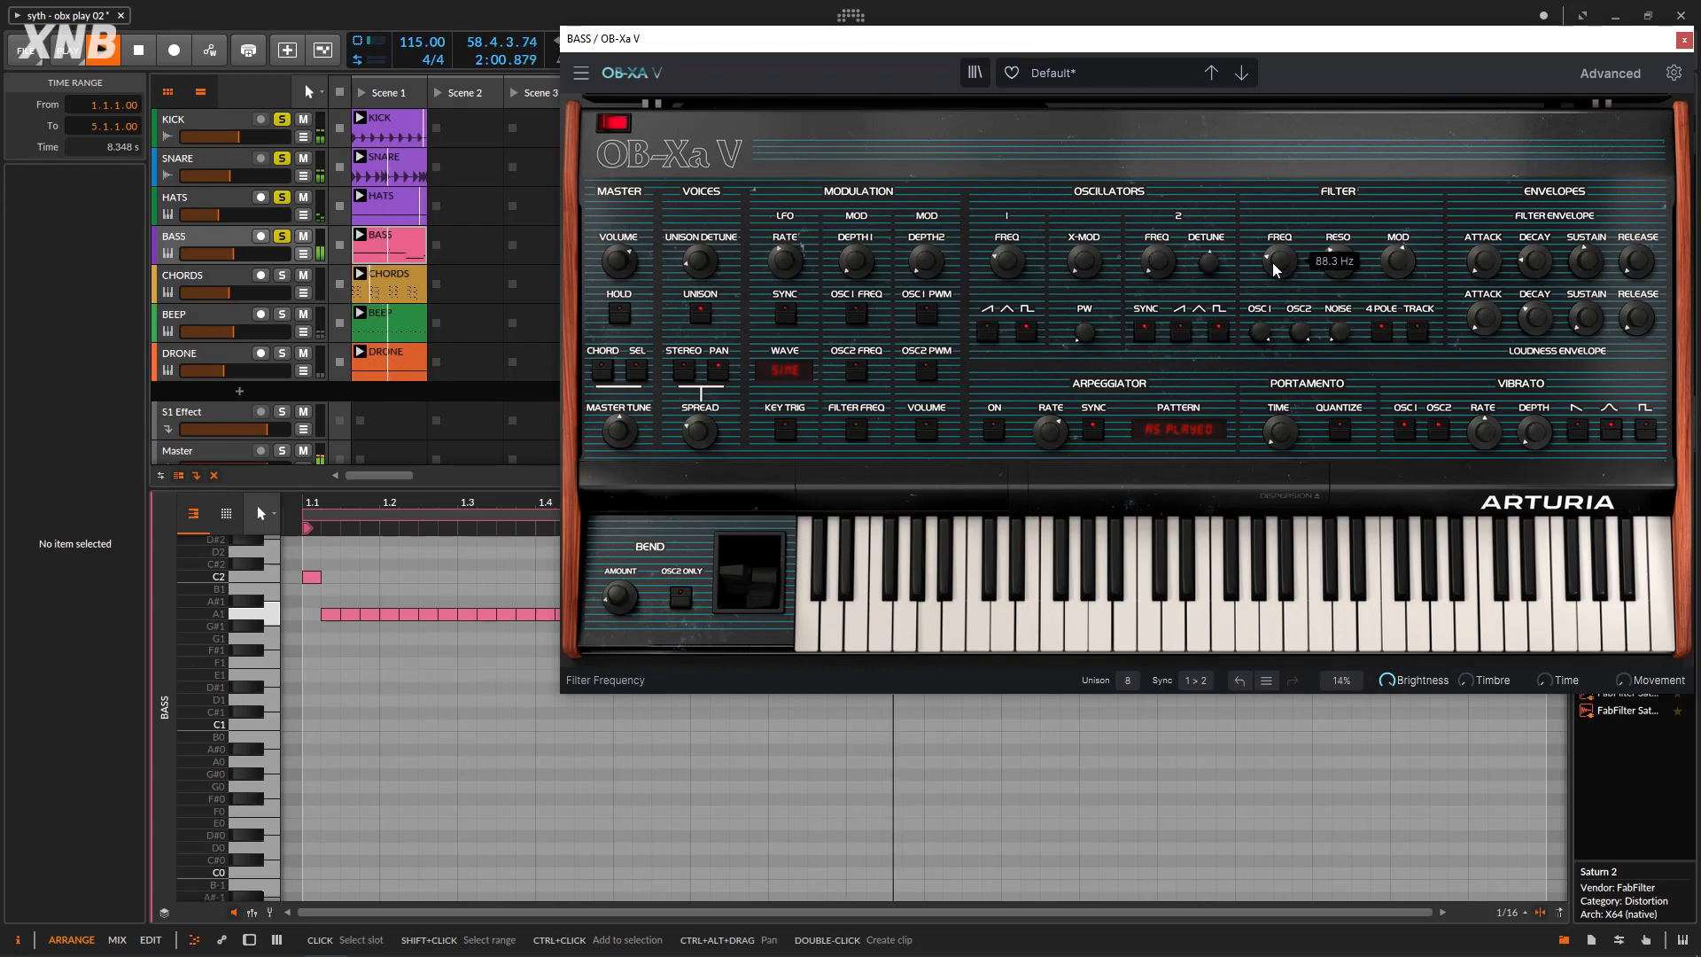
{"action": "left_click_drag", "start_coordinate": [1275, 268], "coordinate": [1274, 257]}
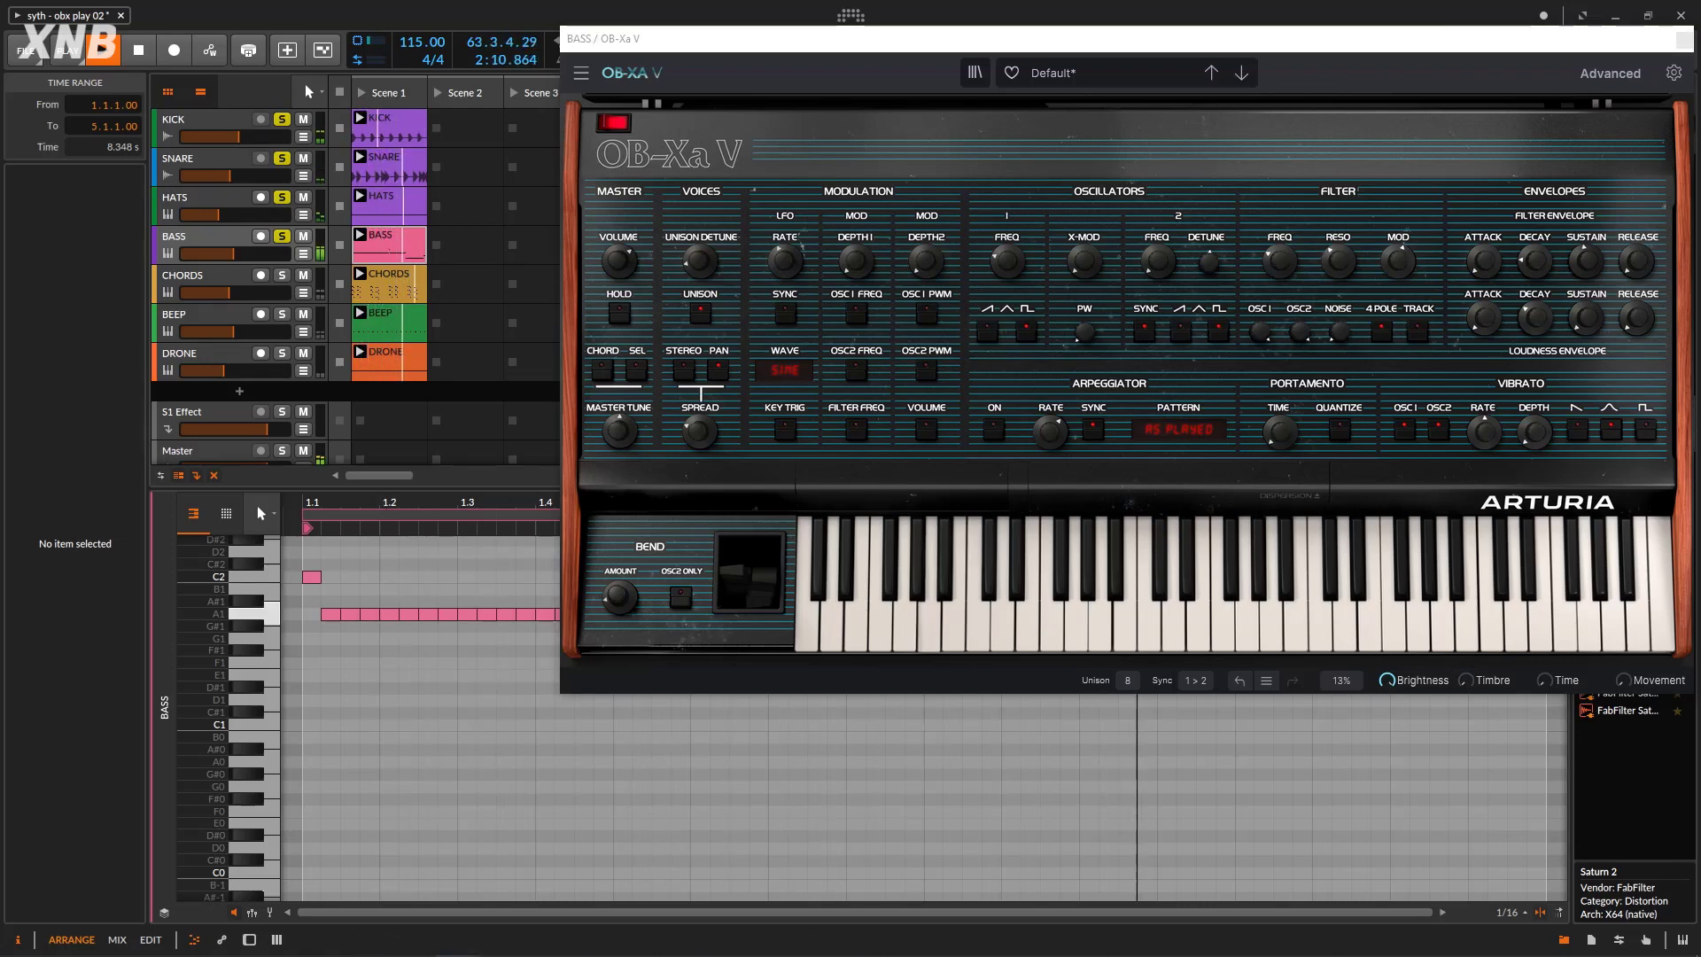
Stop playback, find the Chorus DIMENSION-D effect in the device browser and insert it after the OB-Xa V on the BASS track.
{"action": "left_click", "coordinate": [1684, 40]}
{"action": "double_click", "coordinate": [238, 236]}
{"action": "key", "text": "space"}
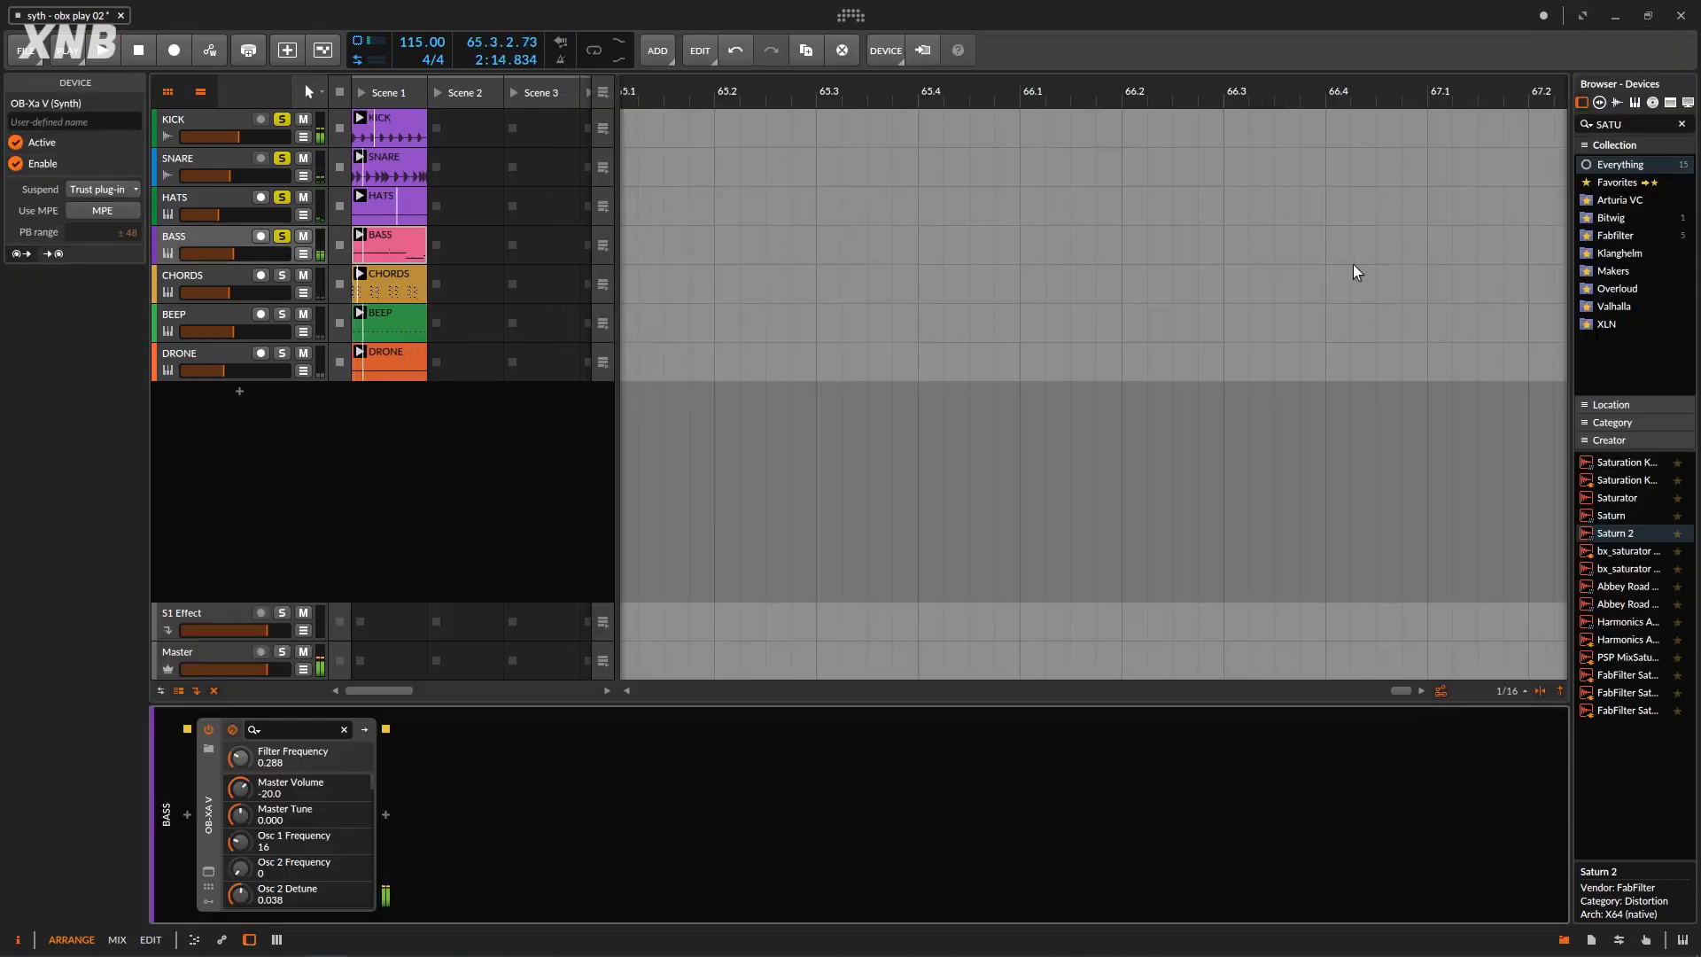
{"action": "left_click", "coordinate": [1655, 124]}
{"action": "type", "text": "dime"}
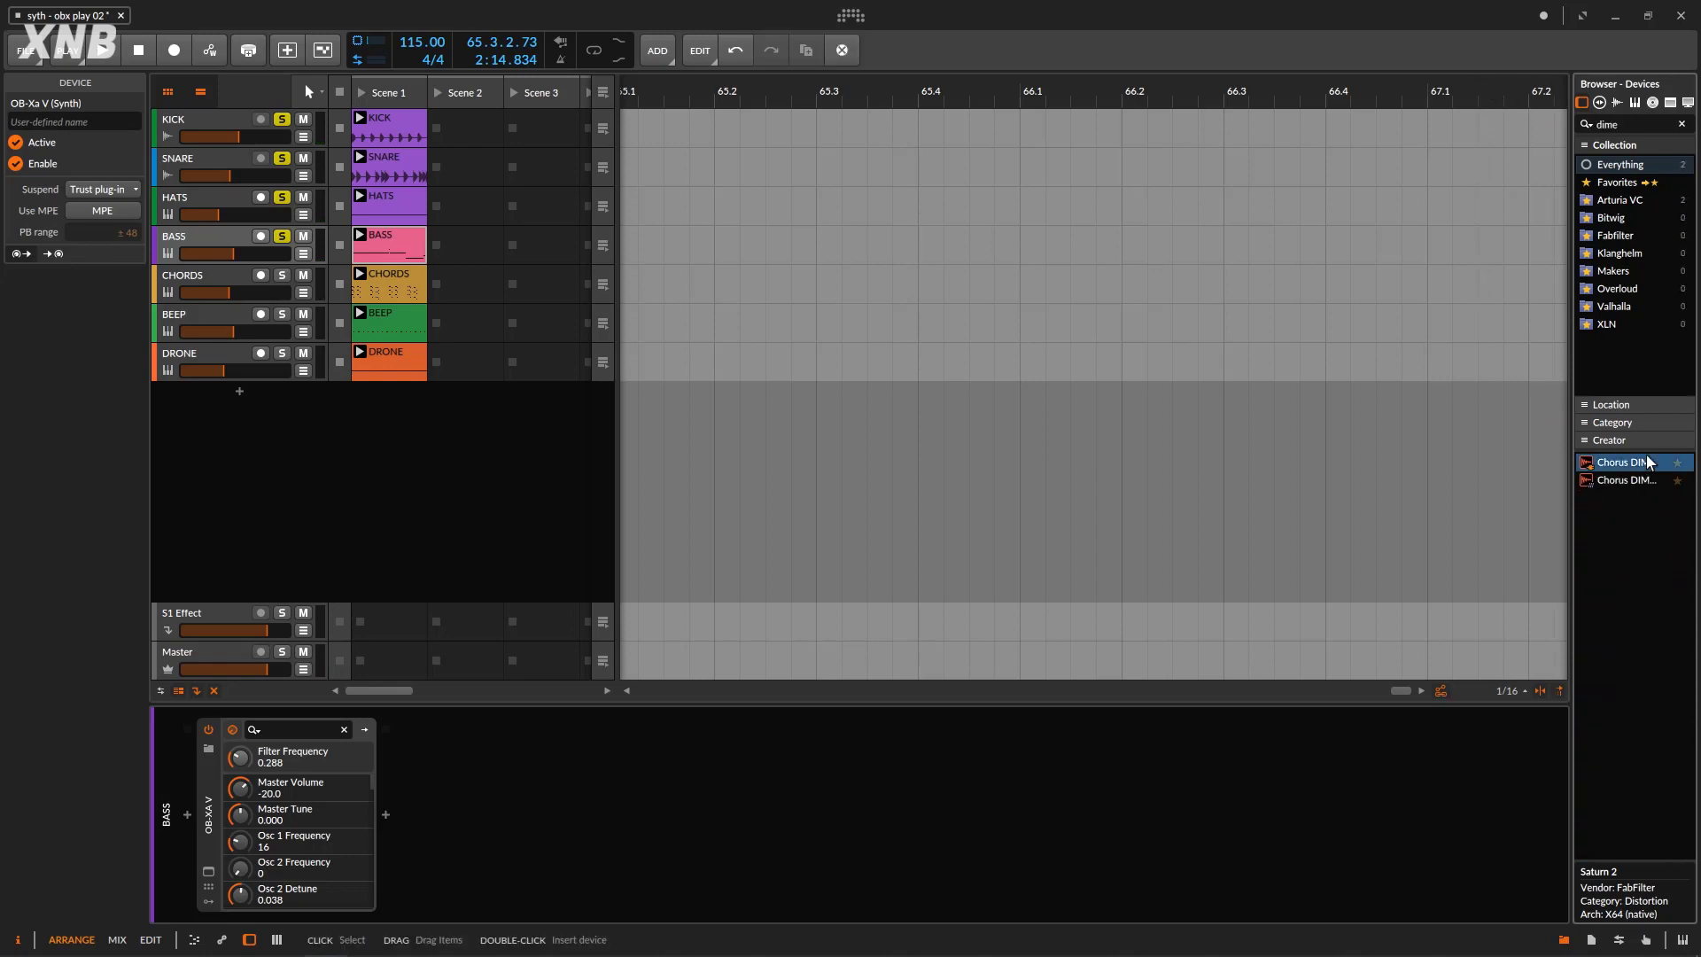
{"action": "left_click_drag", "start_coordinate": [1648, 461], "coordinate": [657, 771]}
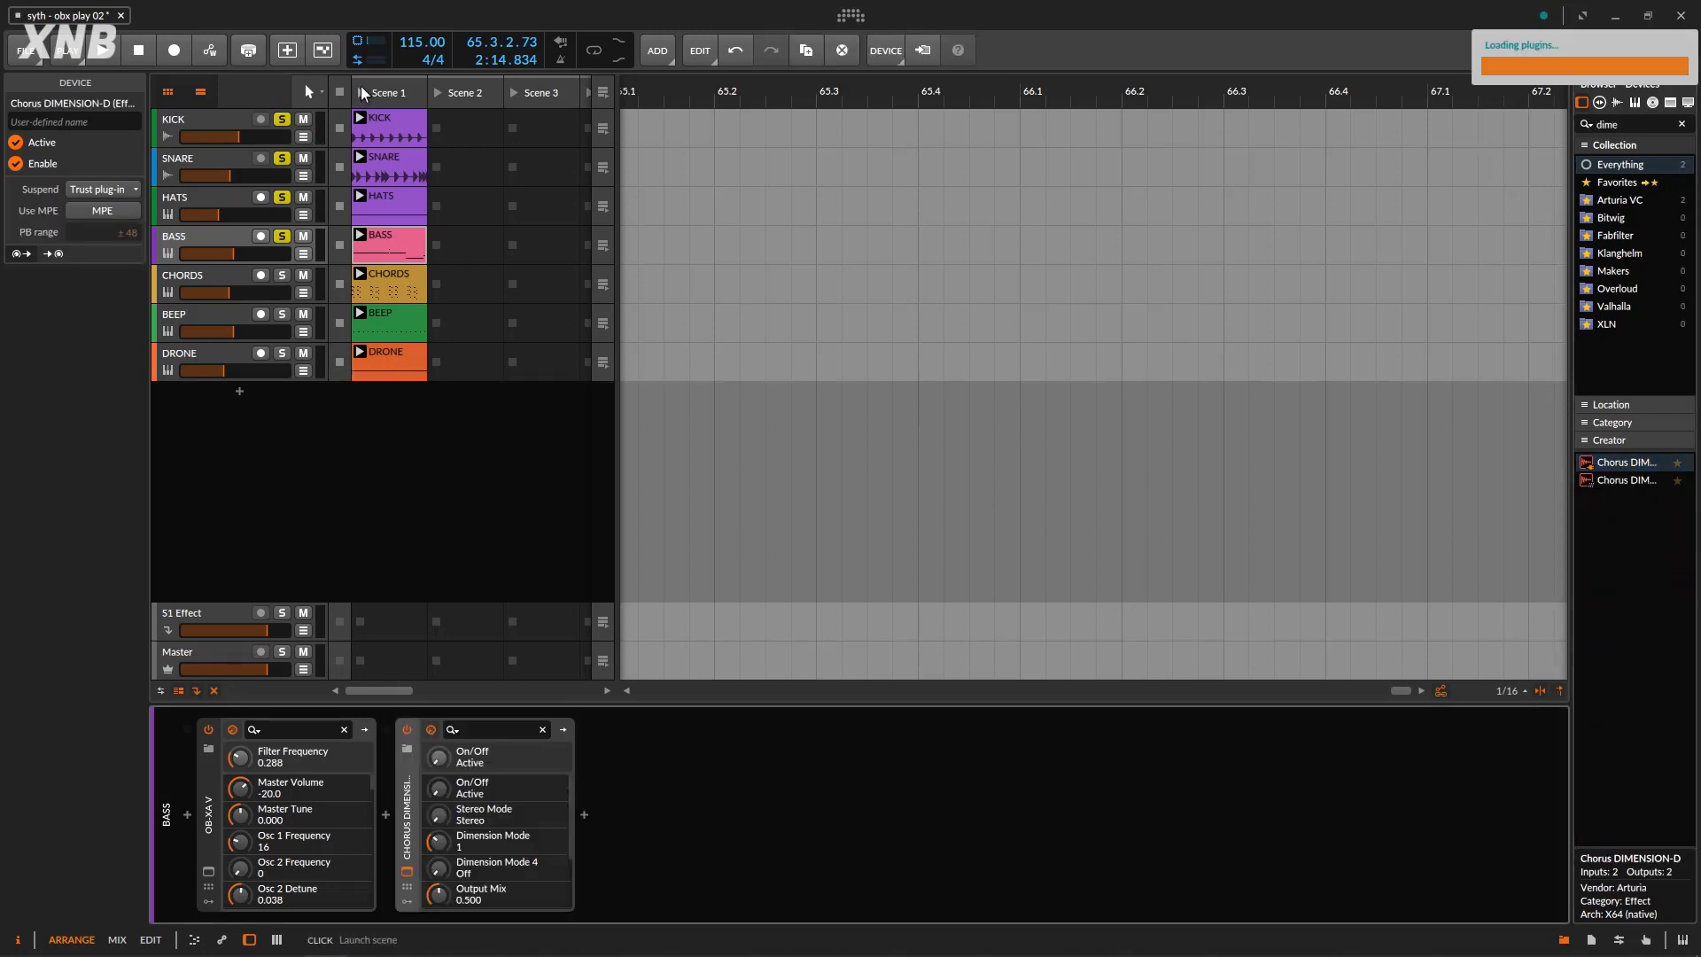
Play Scene 1, show the chorus's advanced controls and set its output mix to 0.292.
{"action": "left_click", "coordinate": [362, 92]}
{"action": "left_click_drag", "start_coordinate": [979, 338], "coordinate": [1134, 250]}
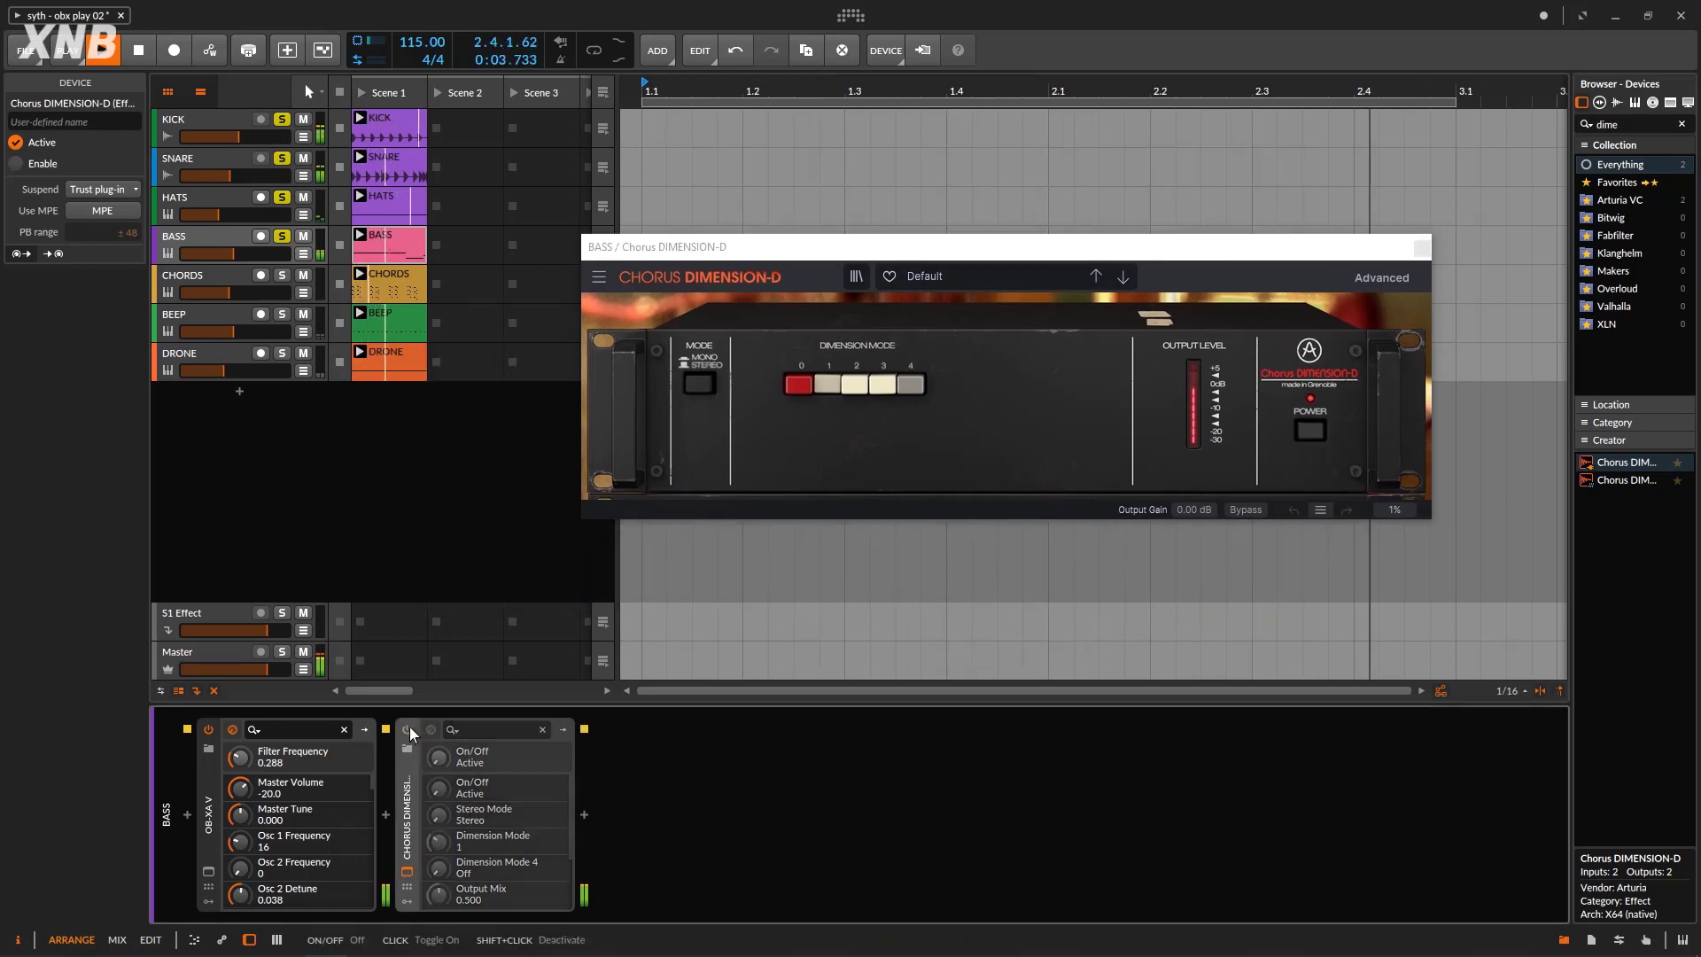
{"action": "left_click", "coordinate": [1381, 277]}
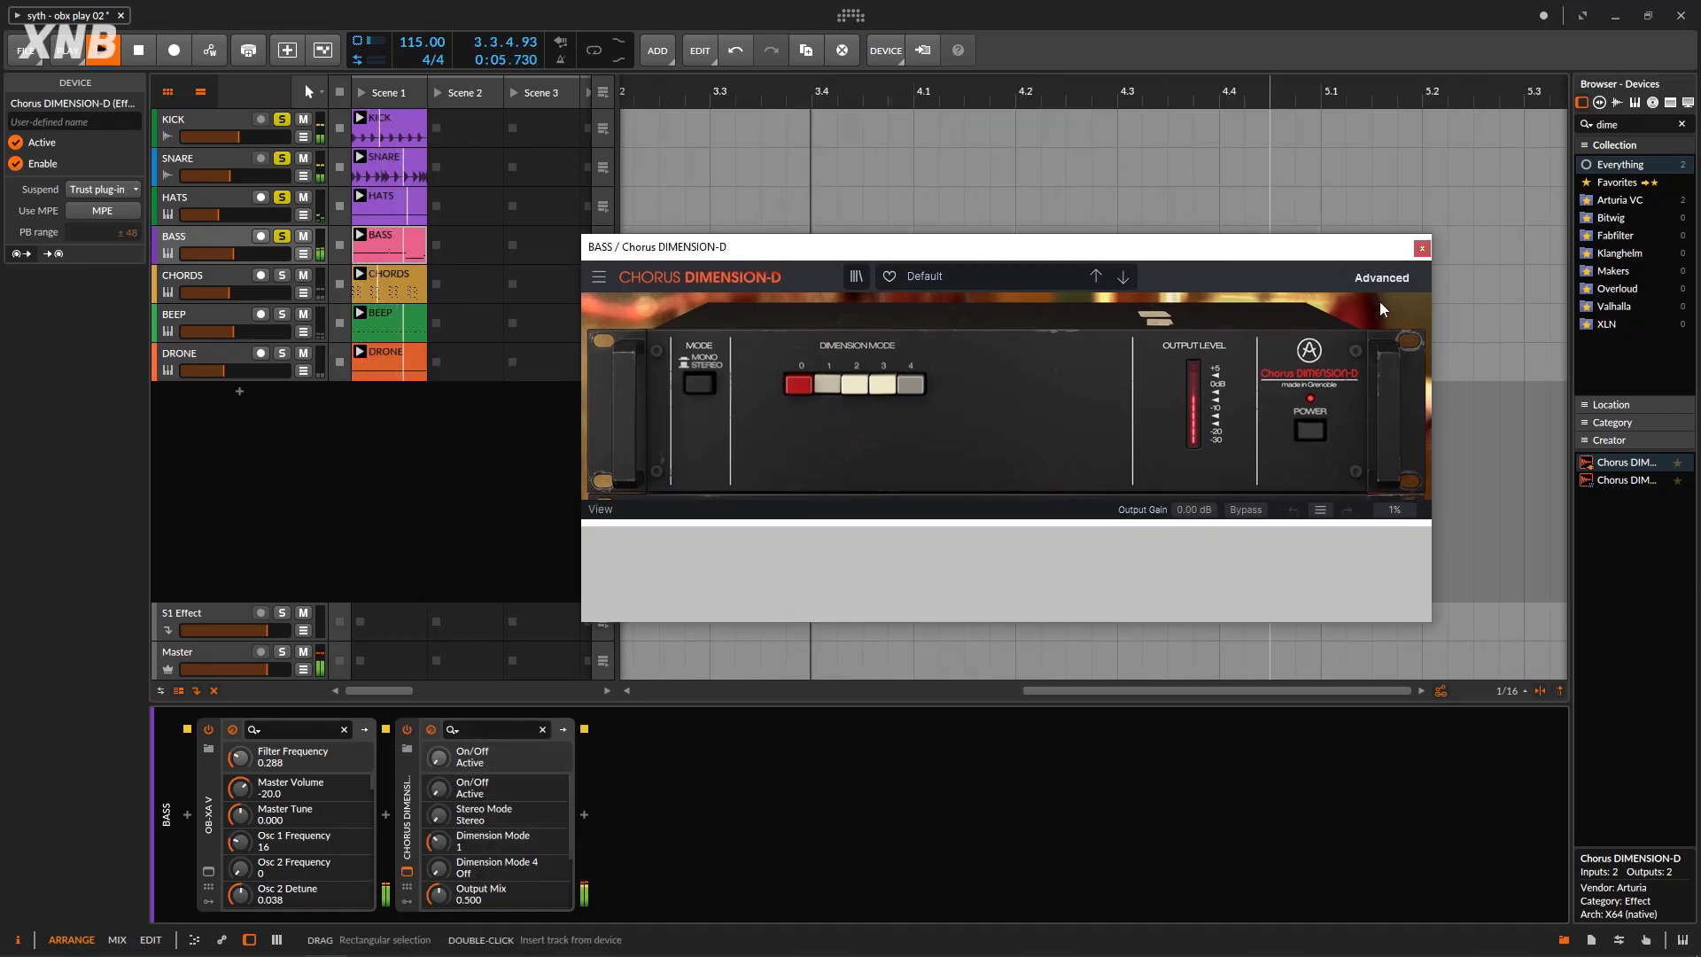
{"action": "left_click_drag", "start_coordinate": [1310, 537], "coordinate": [1310, 562]}
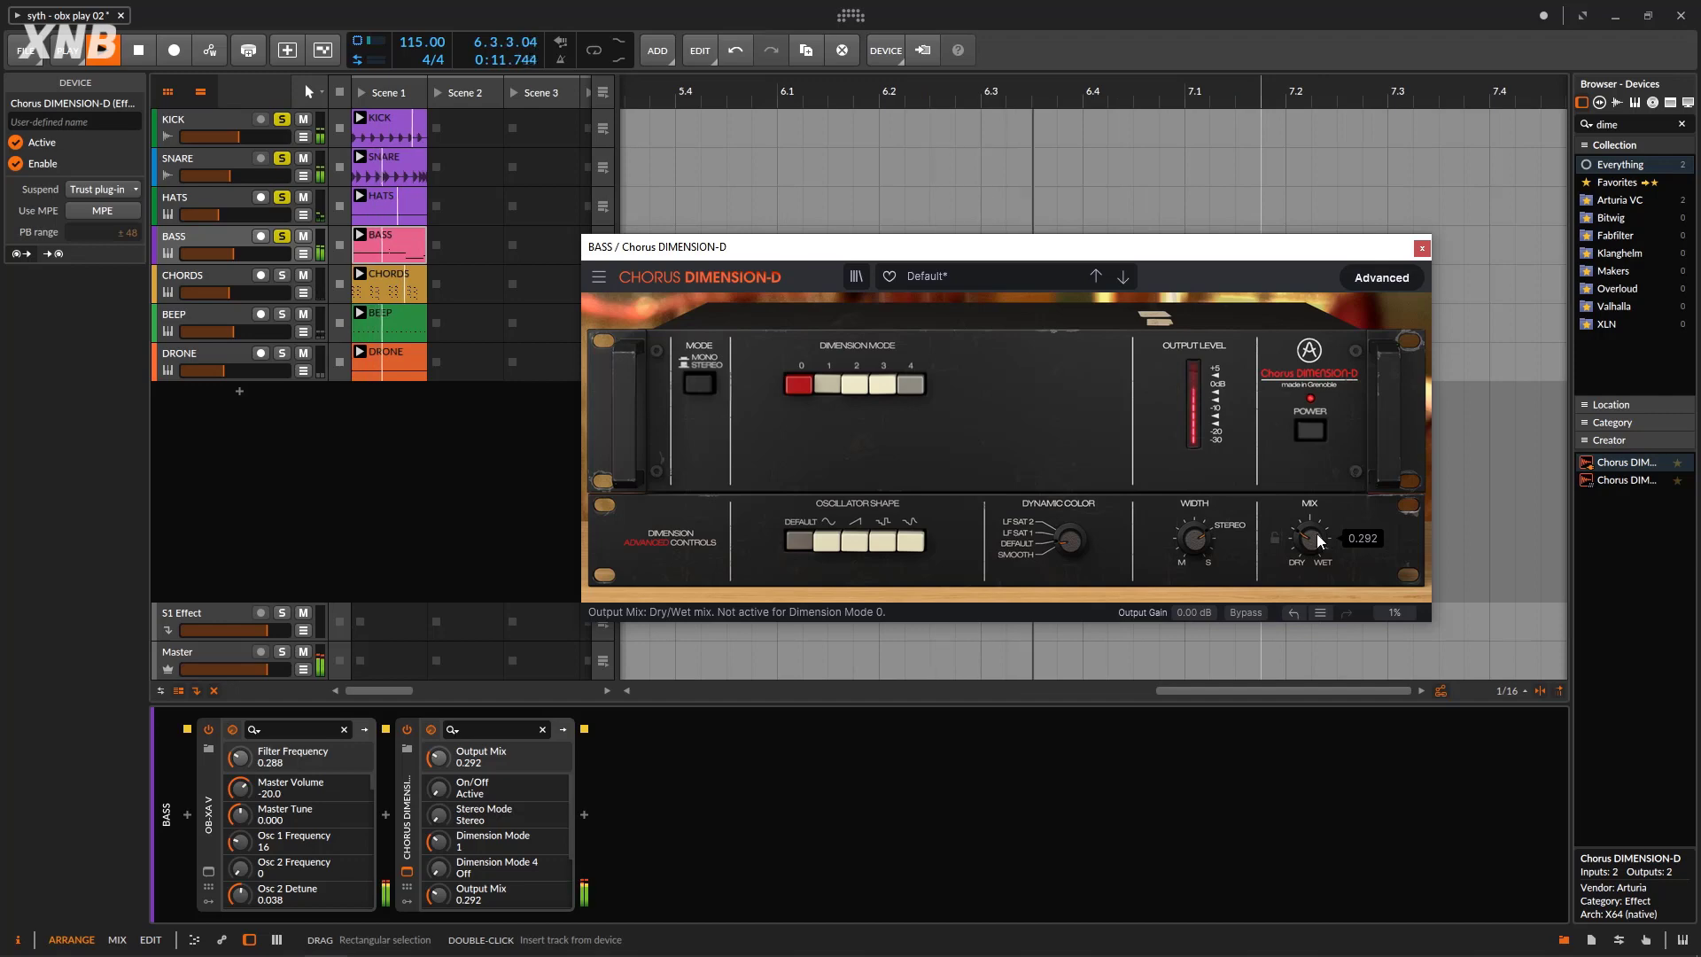
{"action": "left_click", "coordinate": [1421, 247]}
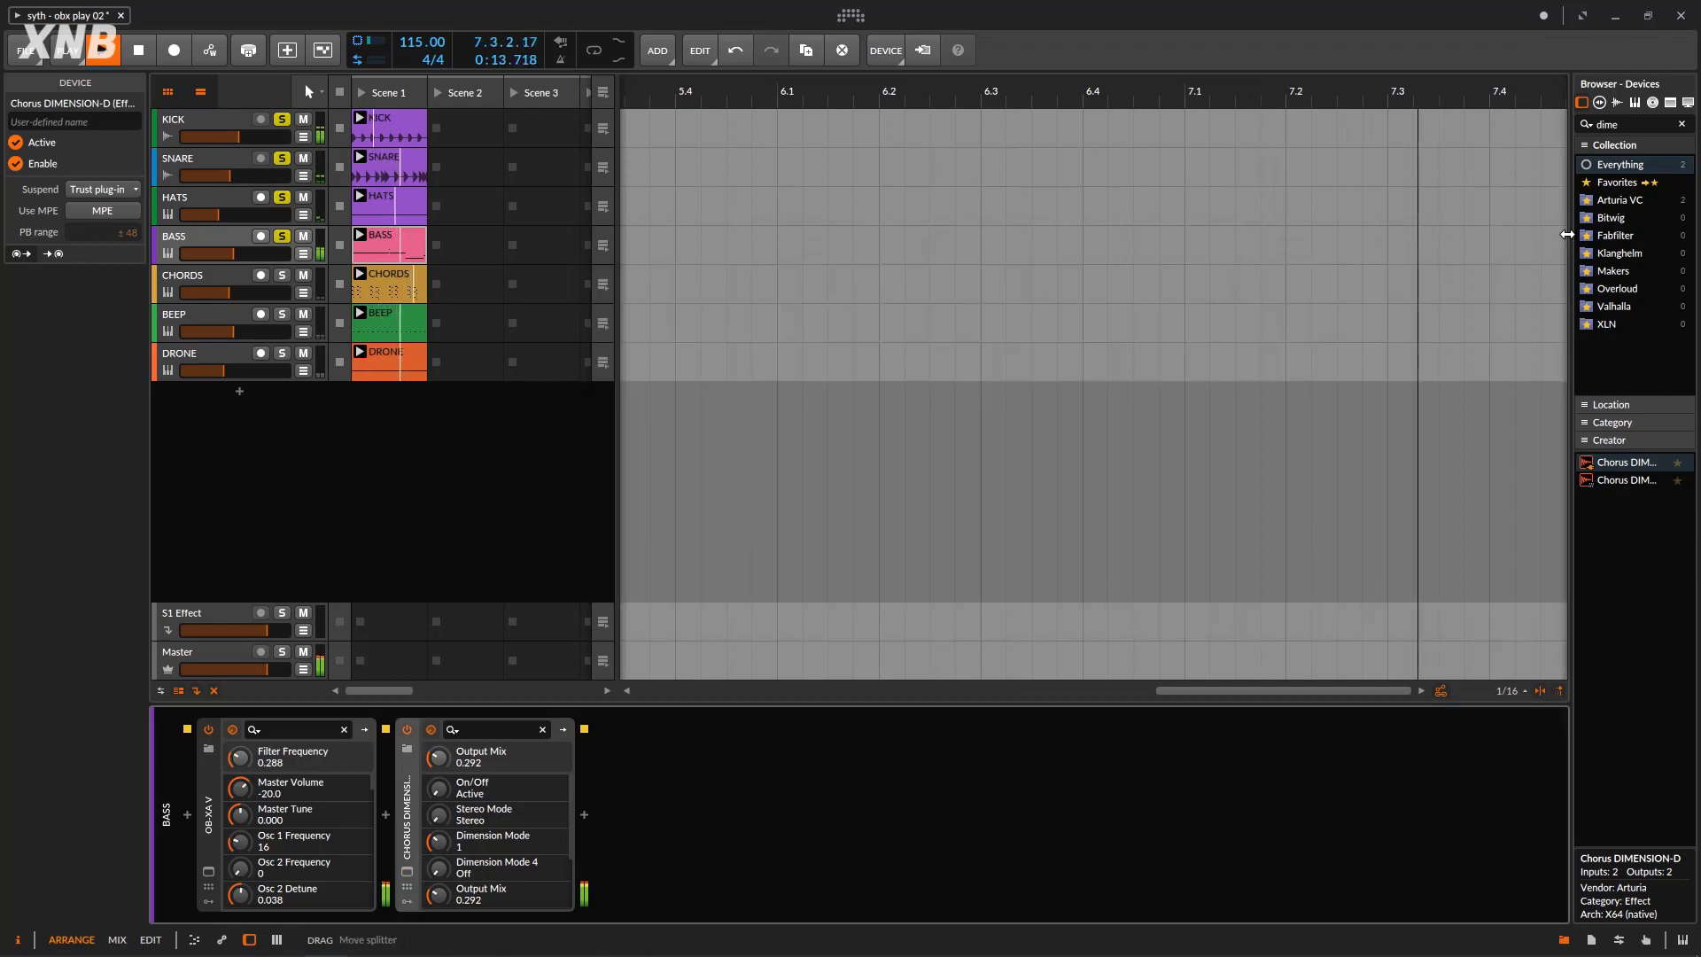
Search the devices for "kick", add Kickstart-64bit after the chorus on the BASS track and set its mix to 91%.
{"action": "left_click_drag", "start_coordinate": [1572, 240], "coordinate": [1442, 232]}
{"action": "left_click_drag", "start_coordinate": [1506, 124], "coordinate": [1384, 114]}
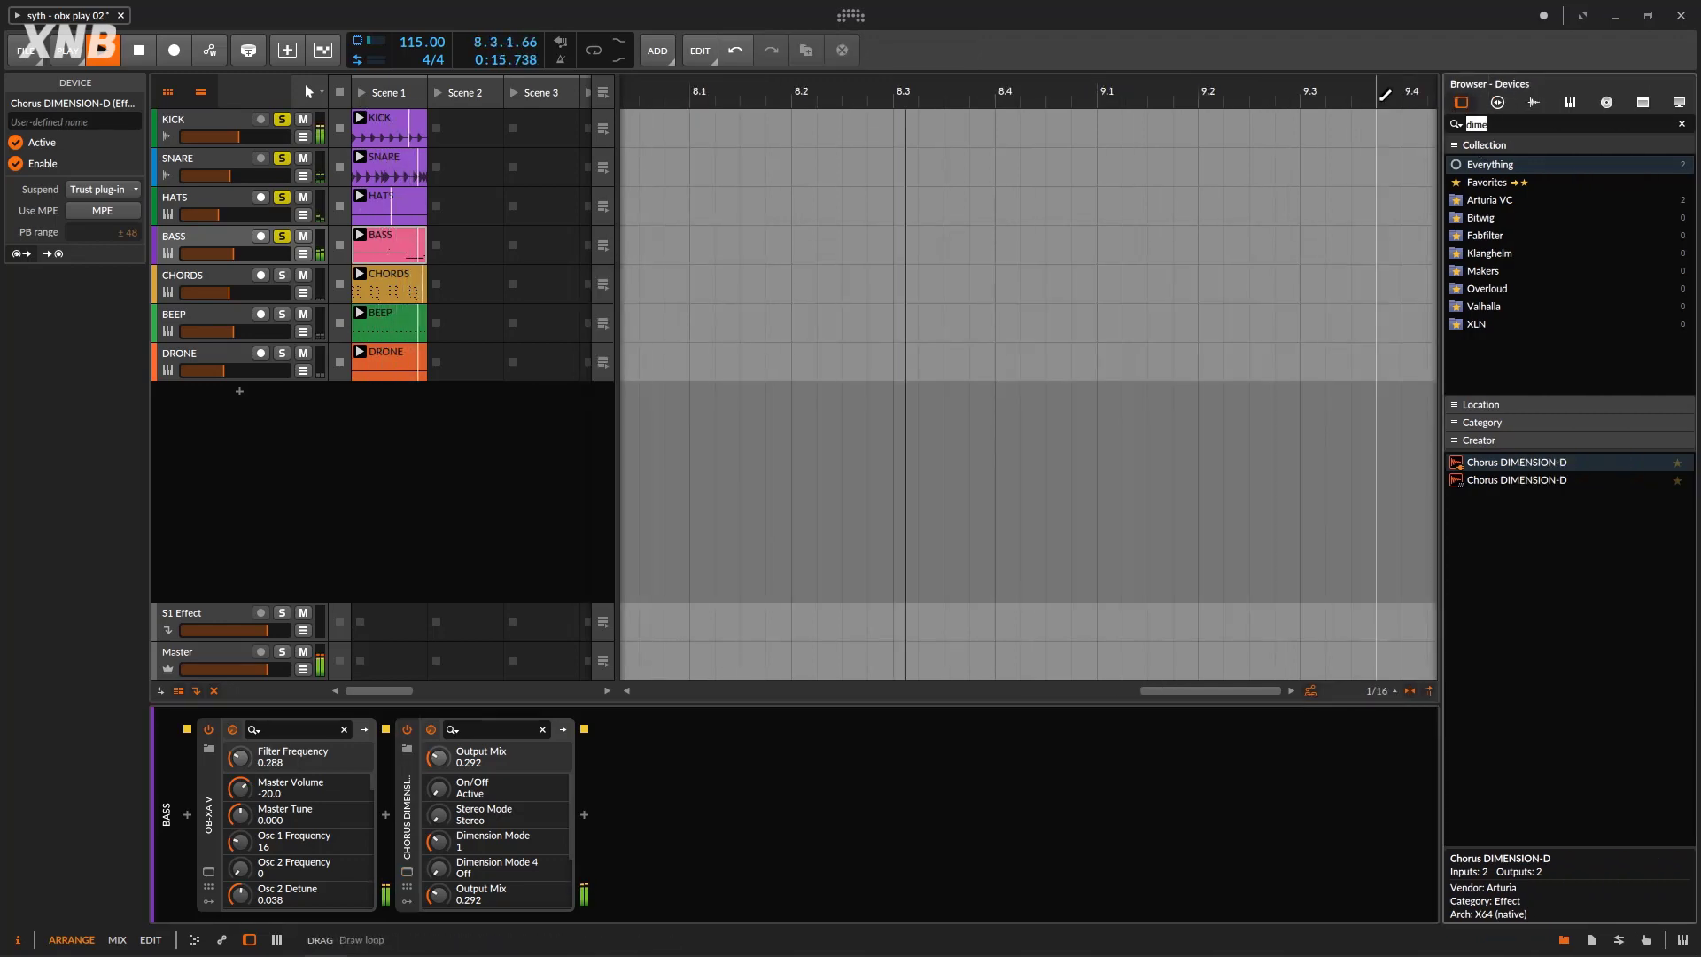
{"action": "type", "text": "kick"}
{"action": "double_click", "coordinate": [1522, 481]}
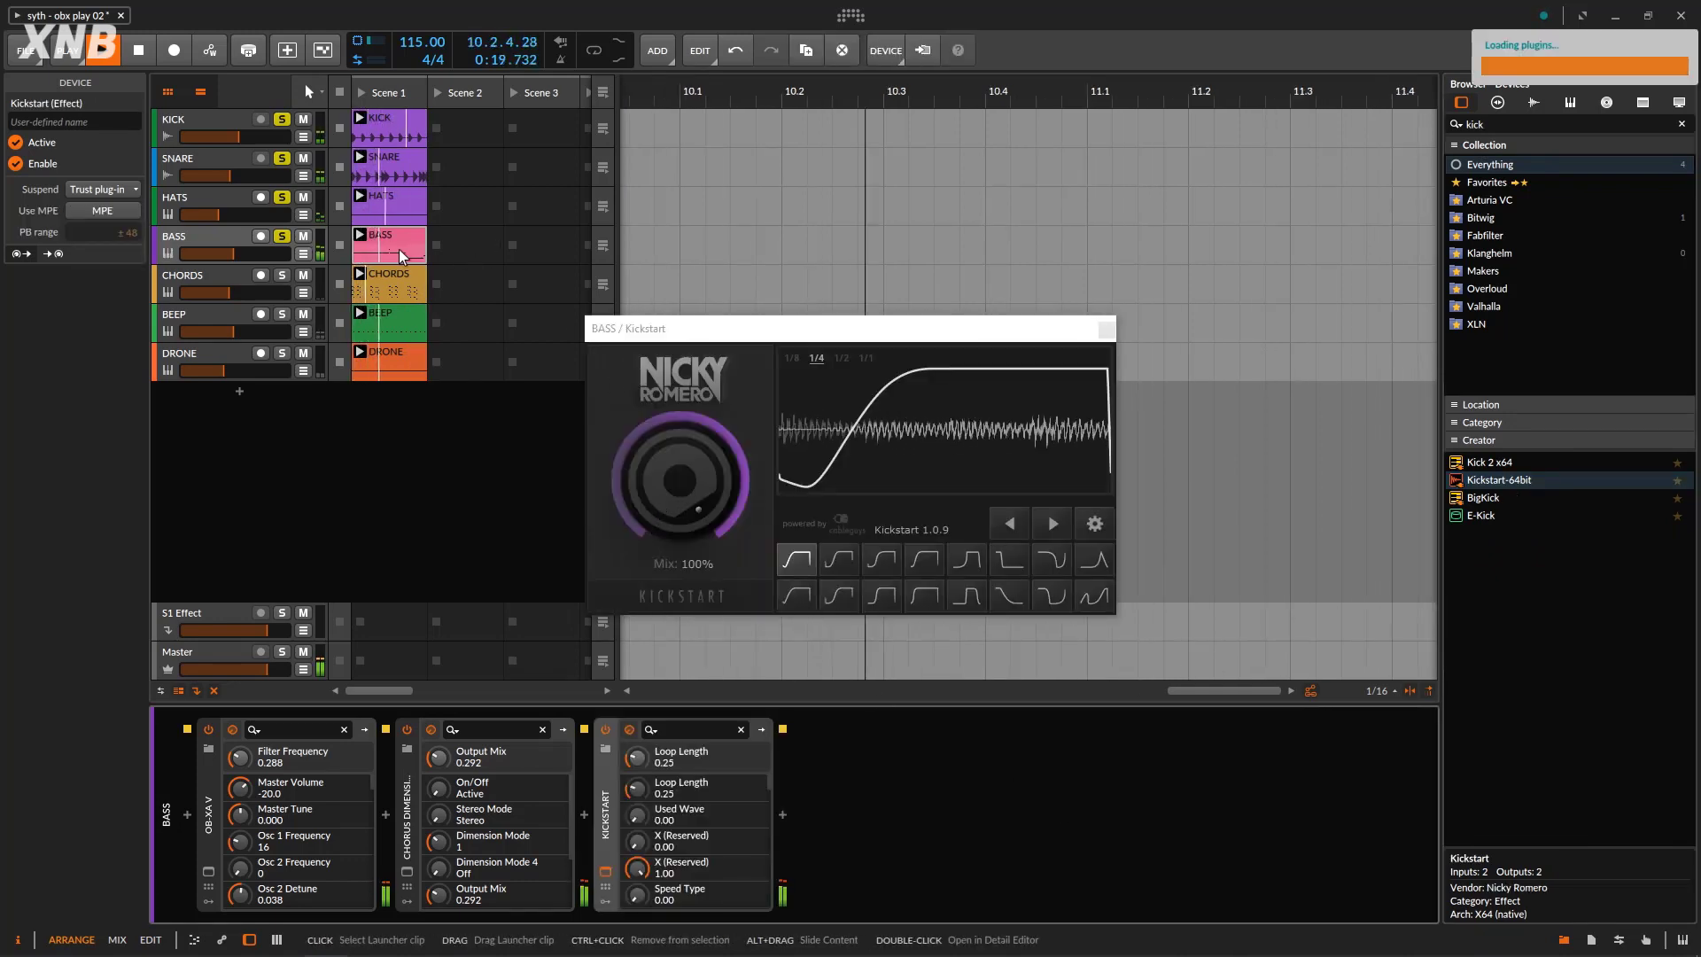
{"action": "left_click_drag", "start_coordinate": [666, 458], "coordinate": [667, 474]}
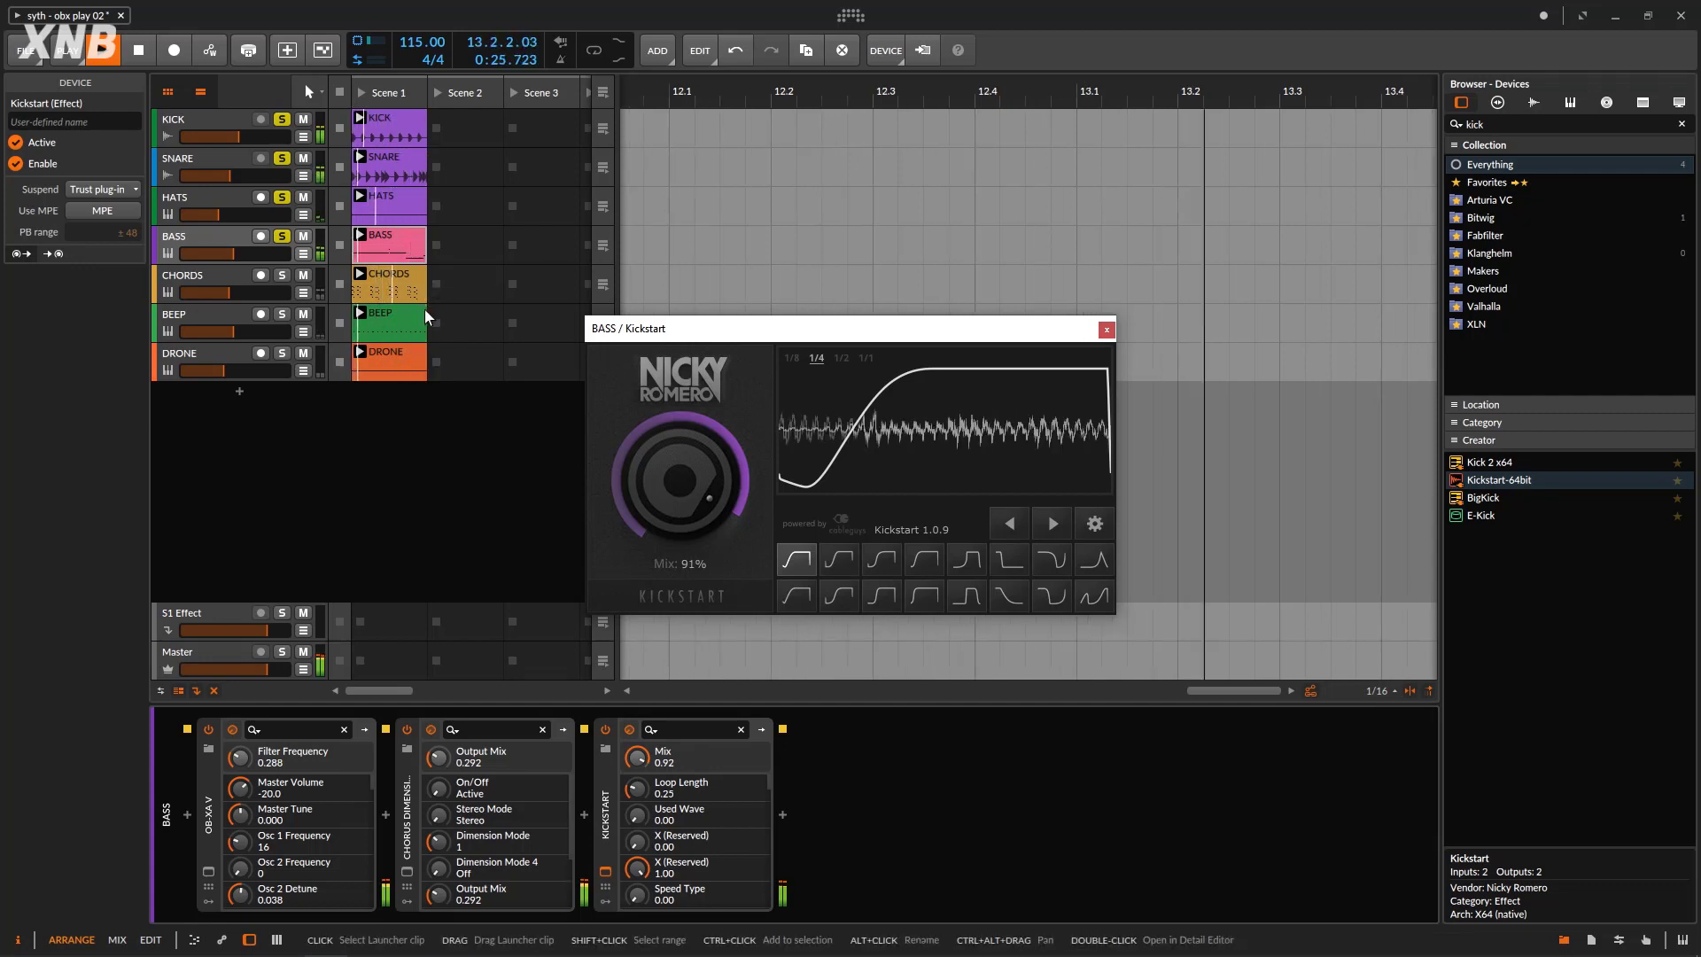
{"action": "left_click", "coordinate": [1106, 331]}
Select the CHORDS track and solo it together with the drums and bass.
{"action": "left_click", "coordinate": [204, 277]}
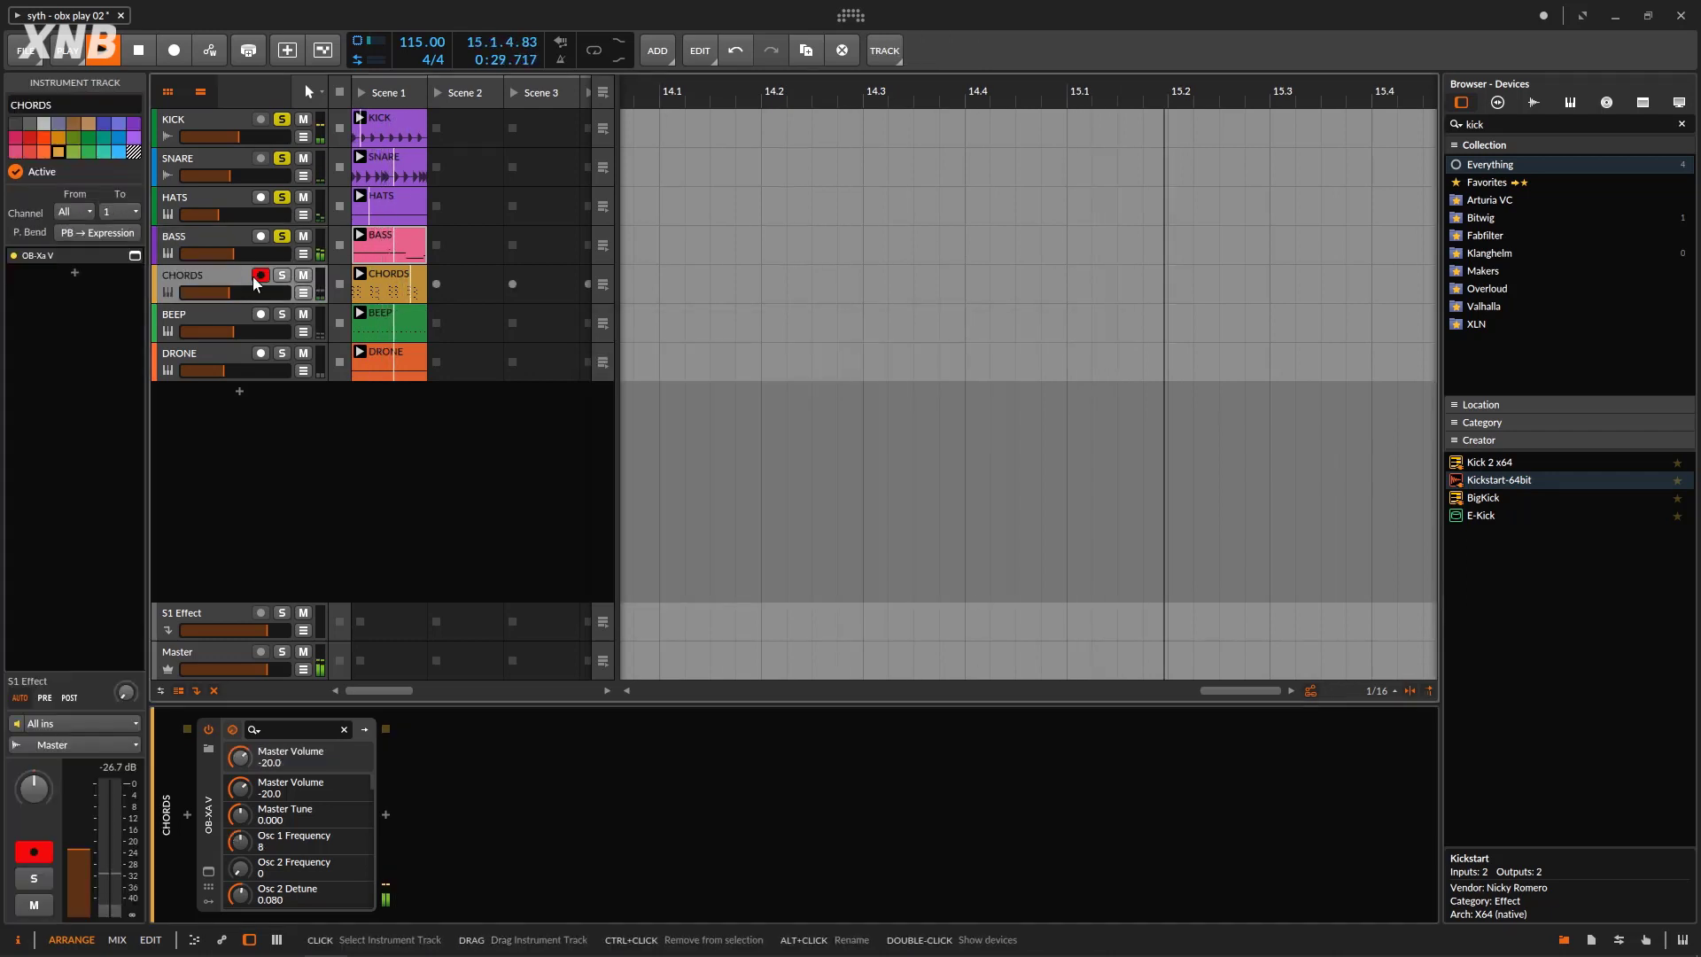
{"action": "left_click", "coordinate": [282, 278]}
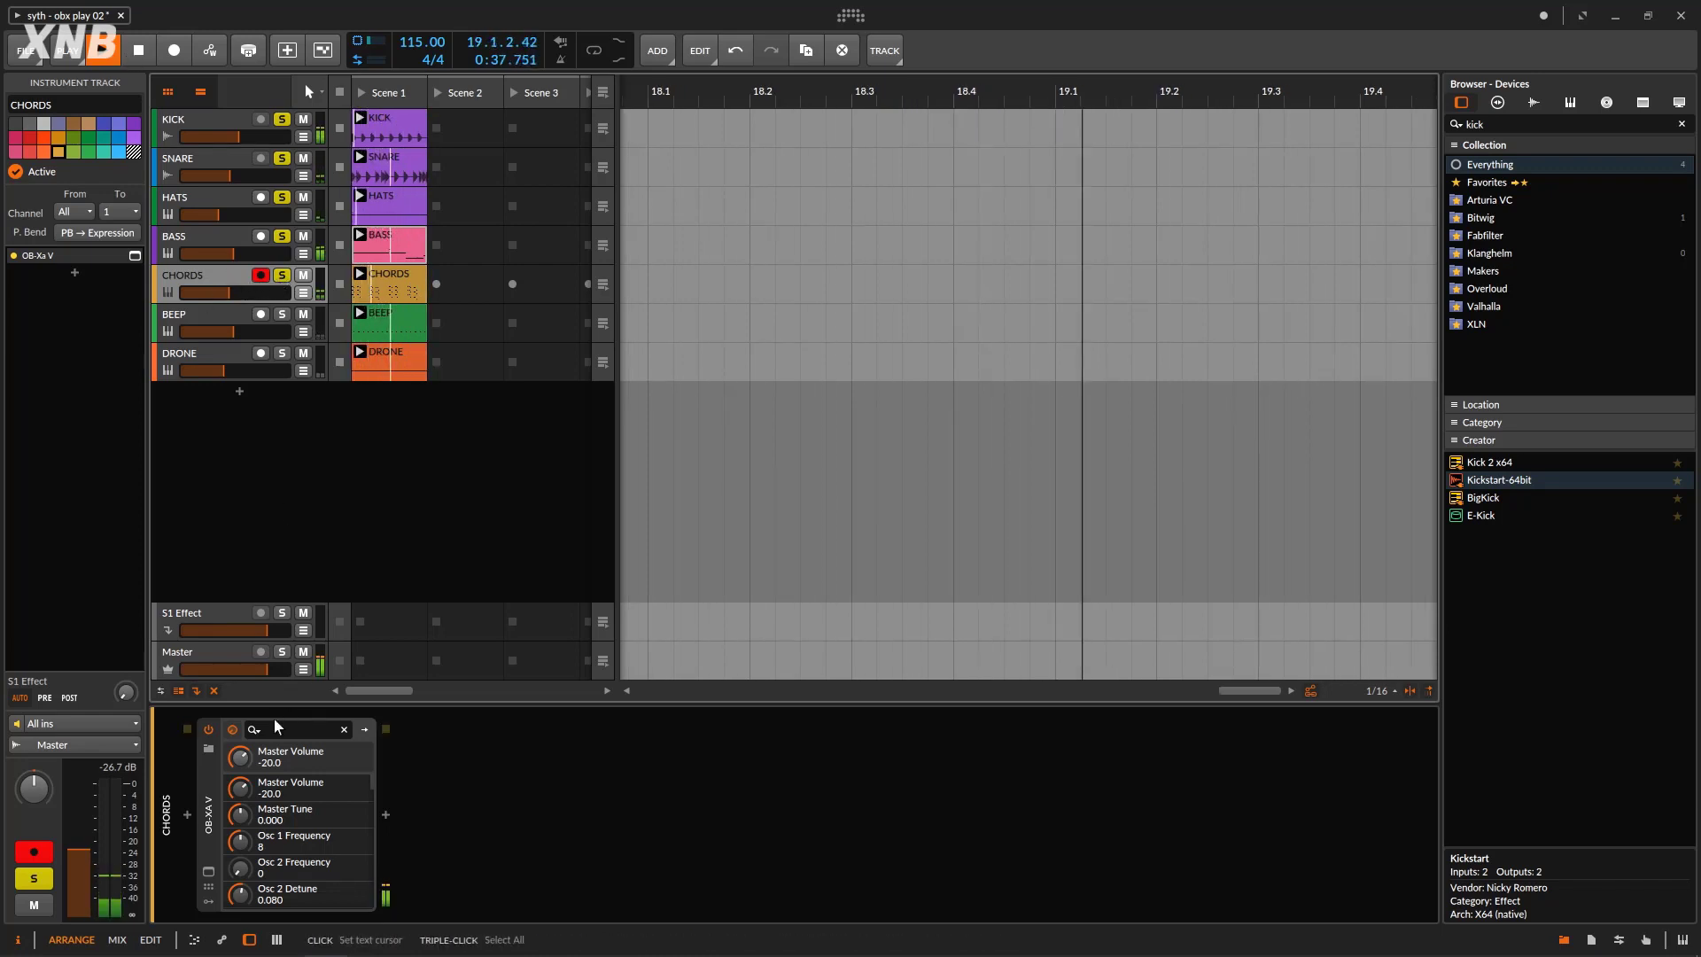
Stop playback and open the OB-Xa V plug-in window on the CHORDS track.
{"action": "left_click", "coordinate": [142, 52]}
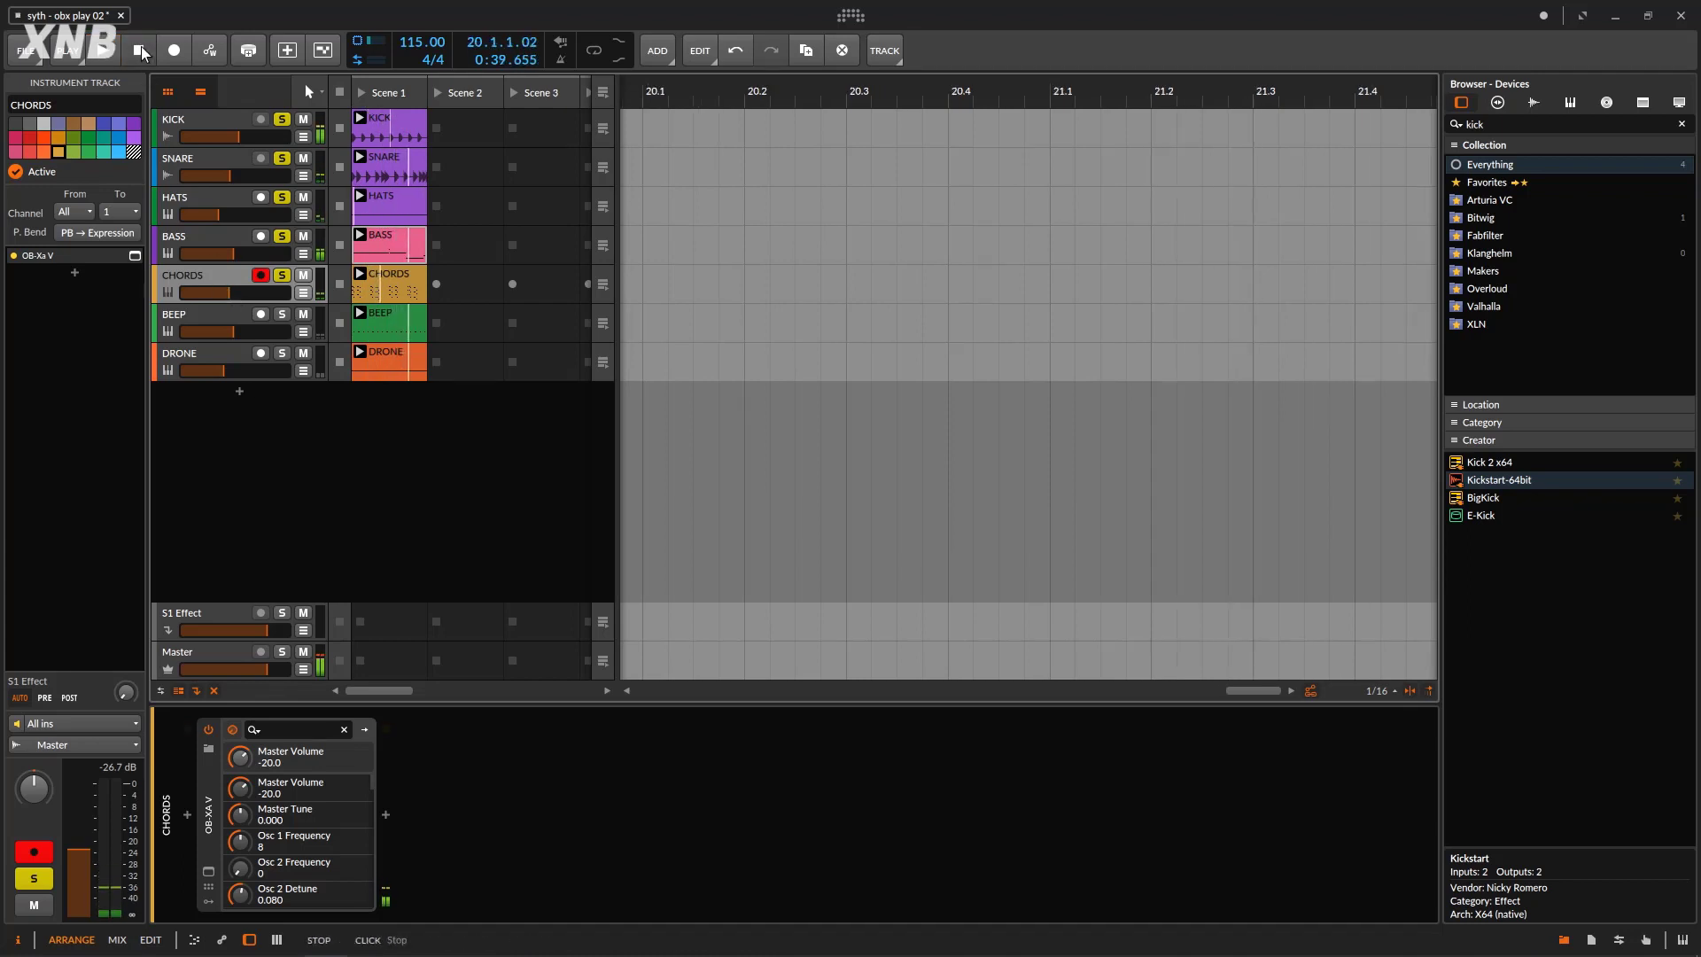
{"action": "left_click", "coordinate": [223, 241]}
{"action": "left_click", "coordinate": [209, 279]}
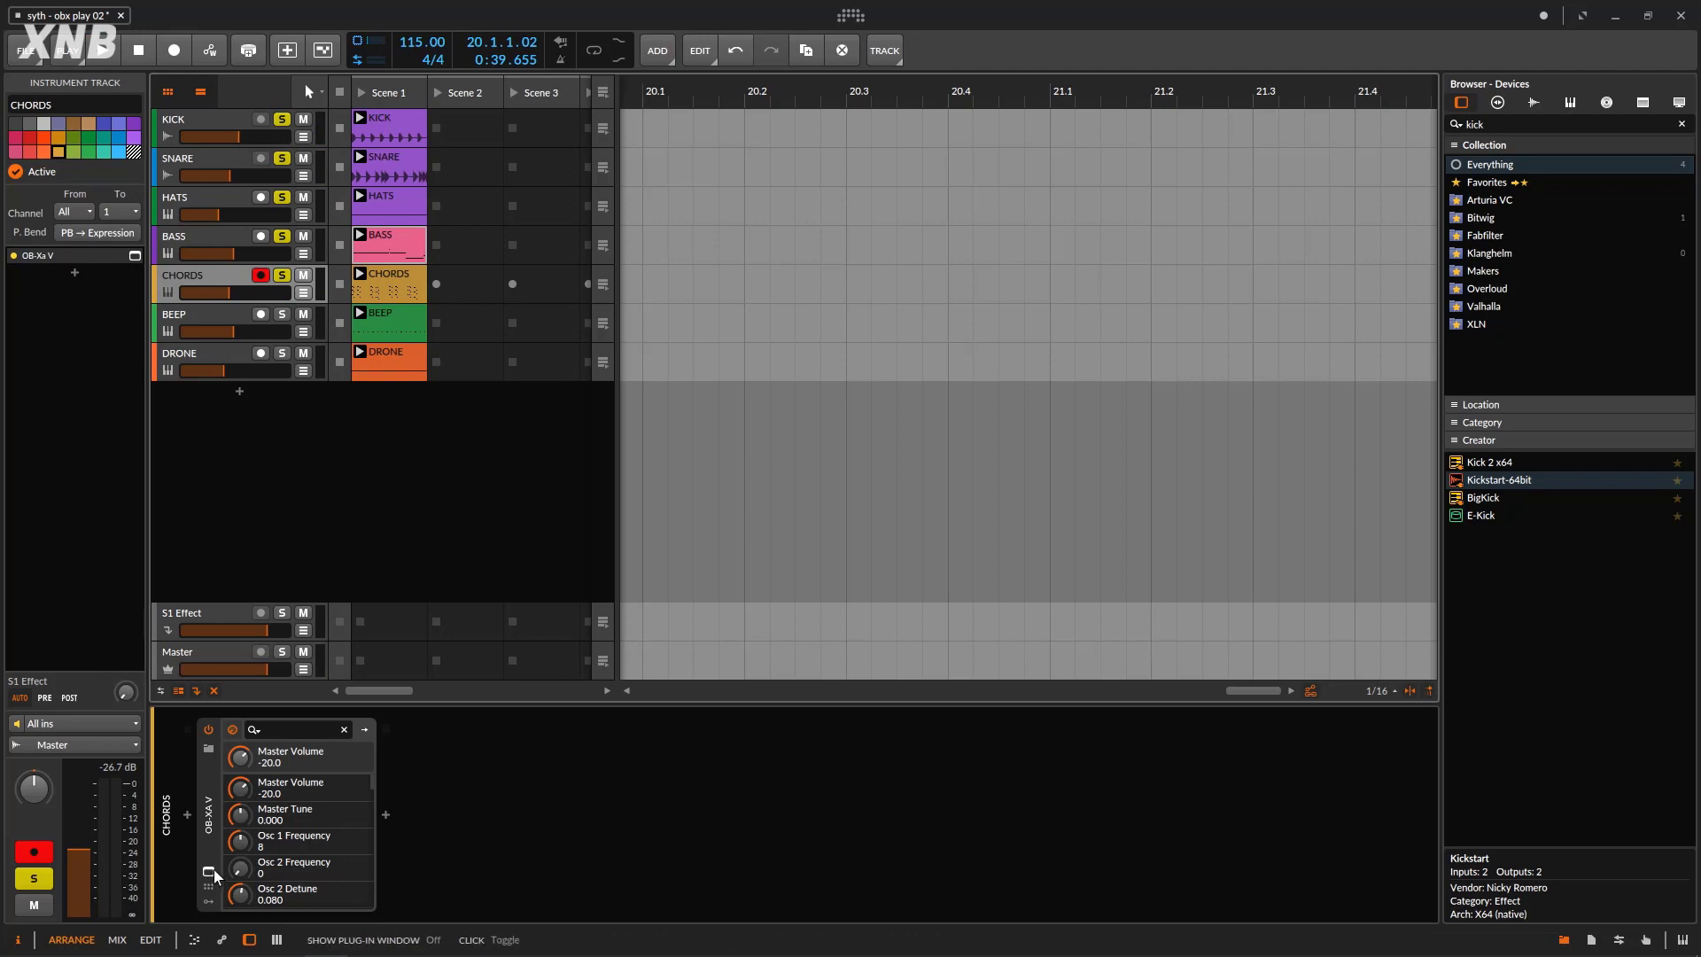
{"action": "left_click", "coordinate": [209, 871]}
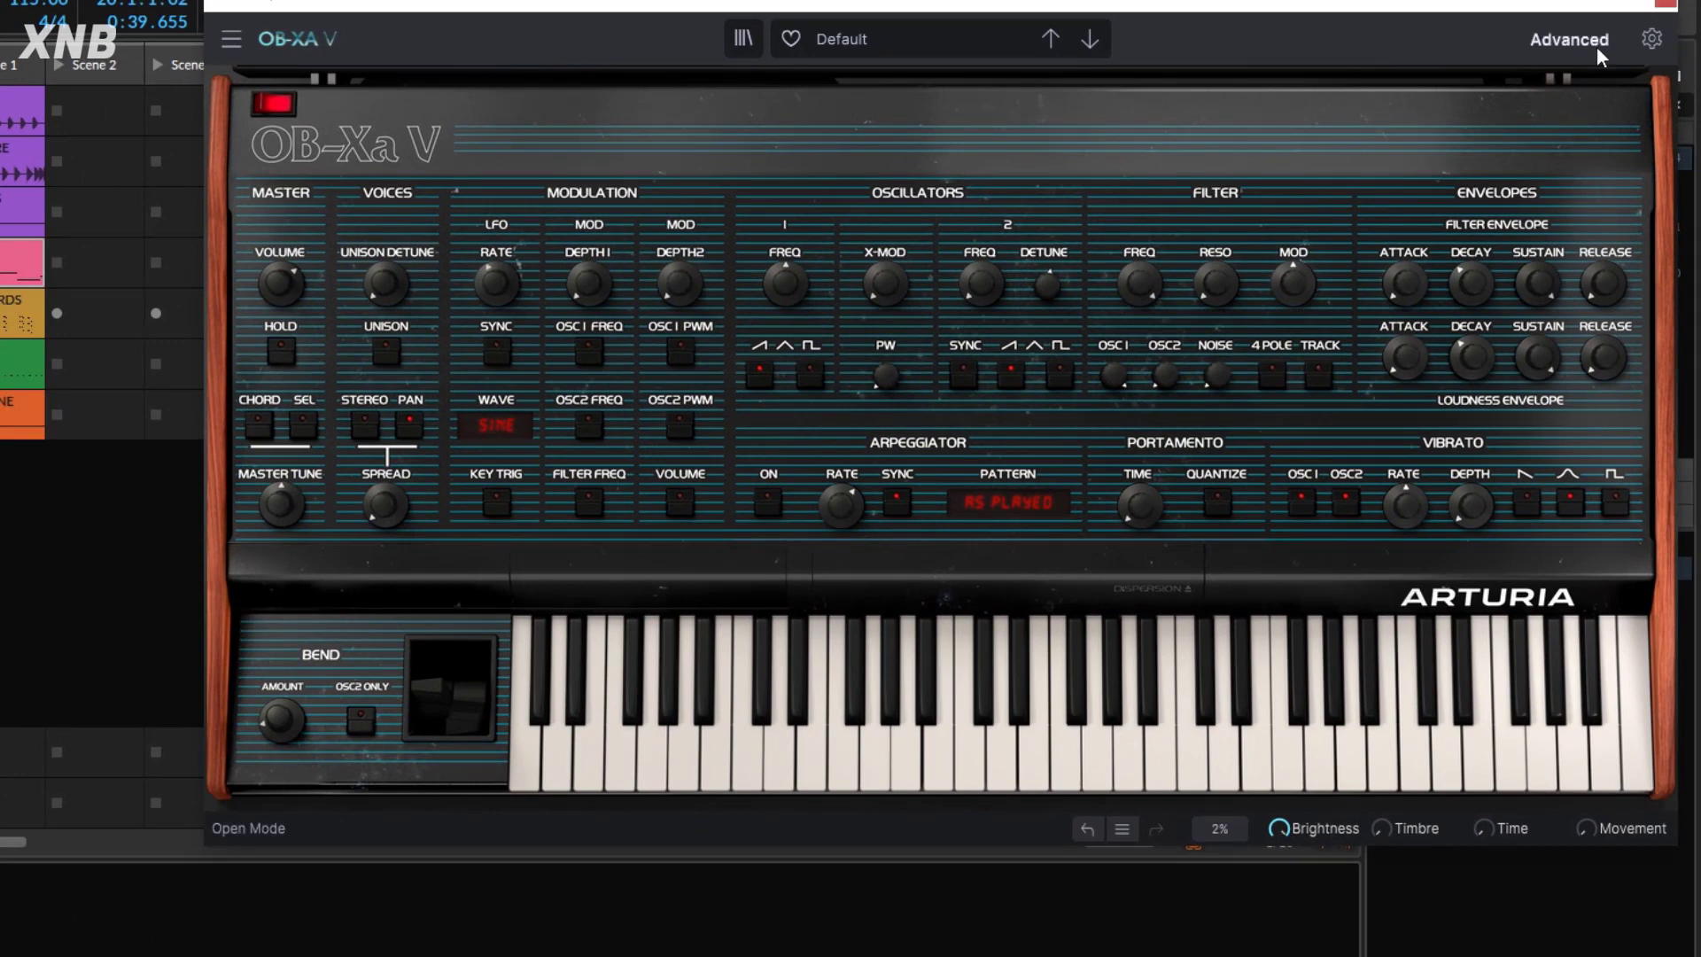
Set Effect 1 to None and Effect 3 to Reverb, and raise the delay and reverb dry/wet mixes slightly.
{"action": "left_click", "coordinate": [1569, 39]}
{"action": "left_click", "coordinate": [307, 322]}
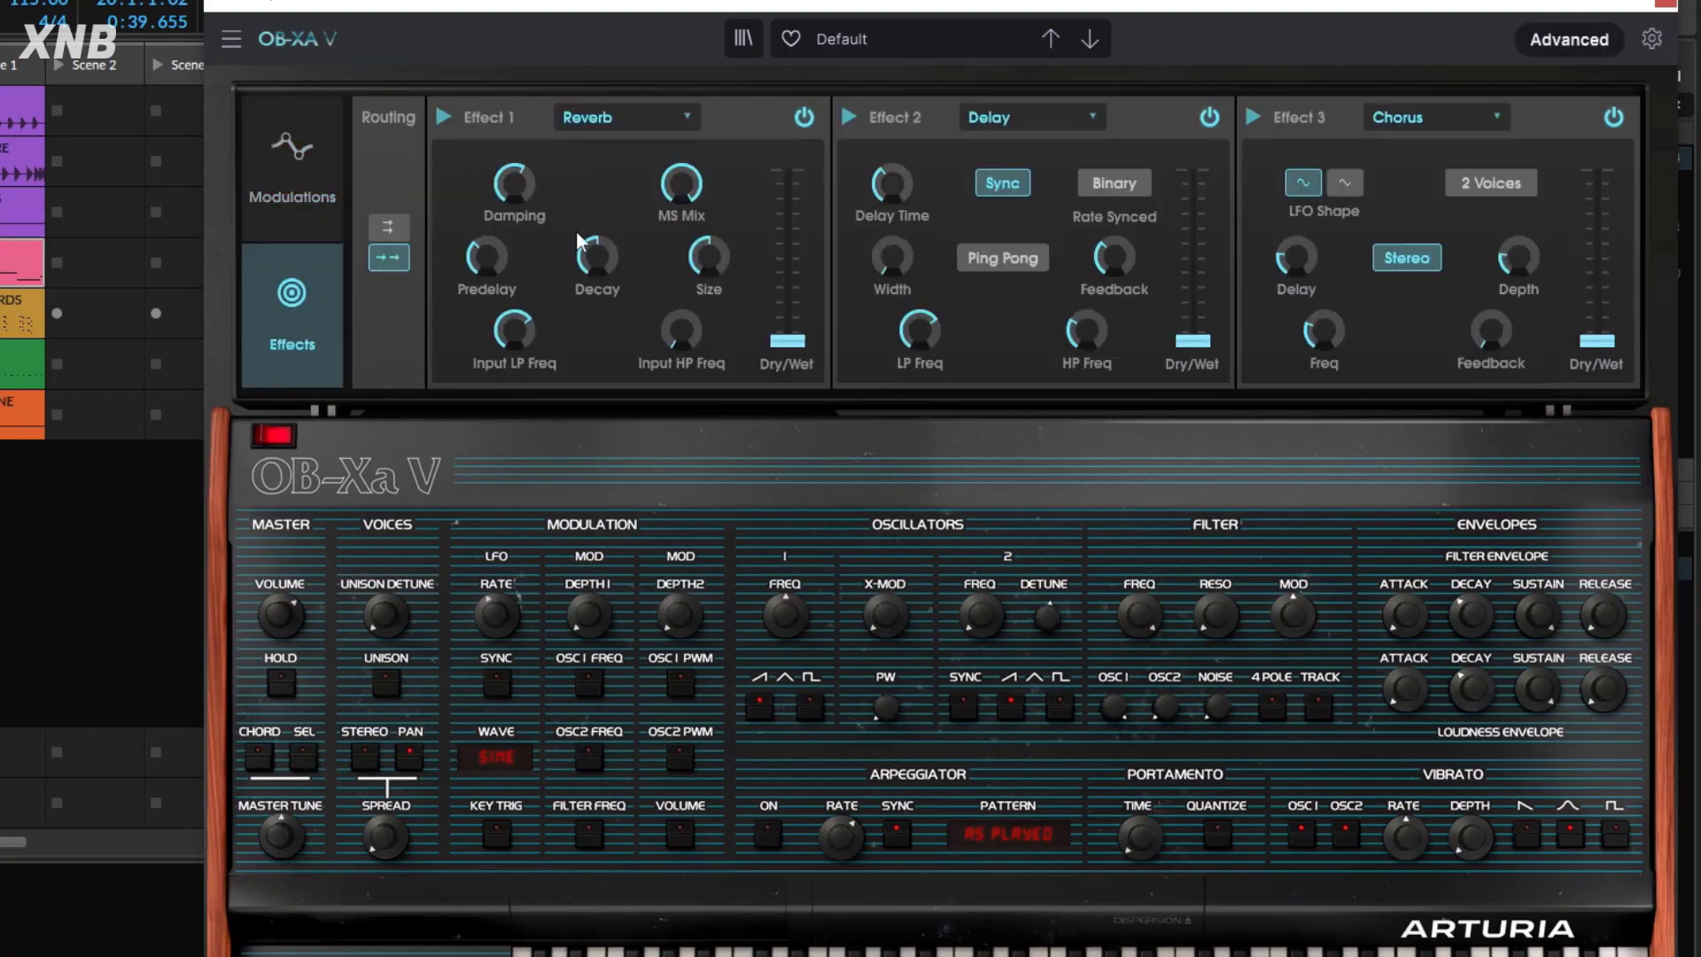
{"action": "left_click", "coordinate": [677, 124]}
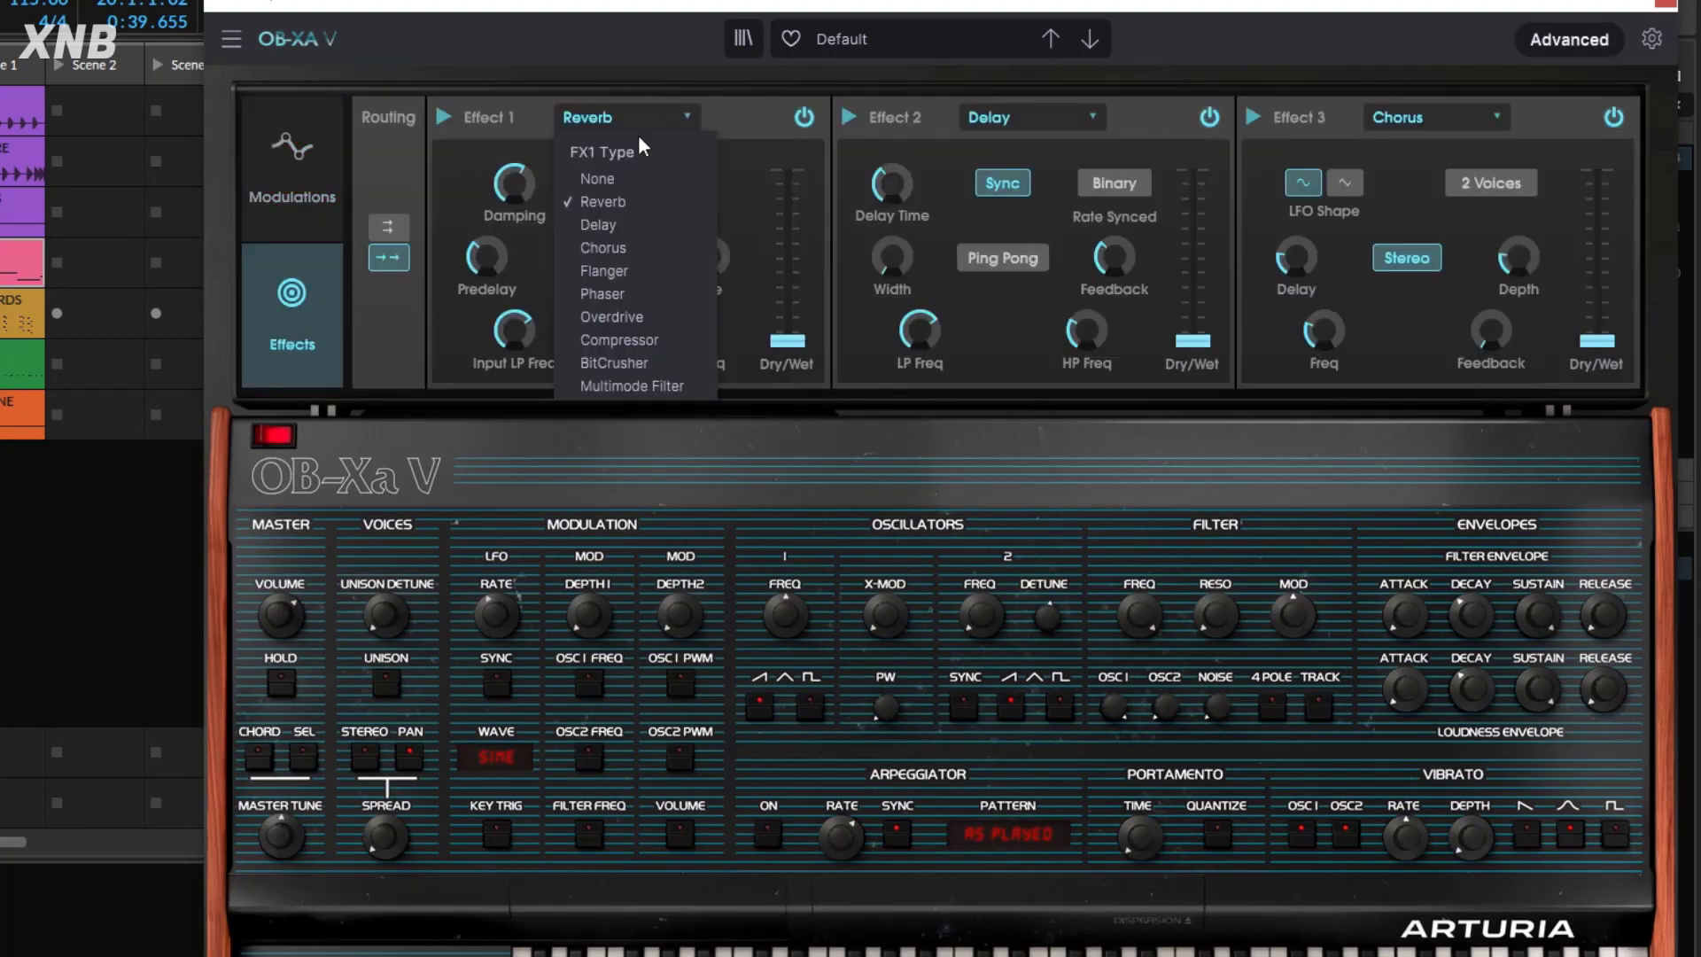
{"action": "left_click", "coordinate": [610, 173]}
{"action": "left_click", "coordinate": [1434, 122]}
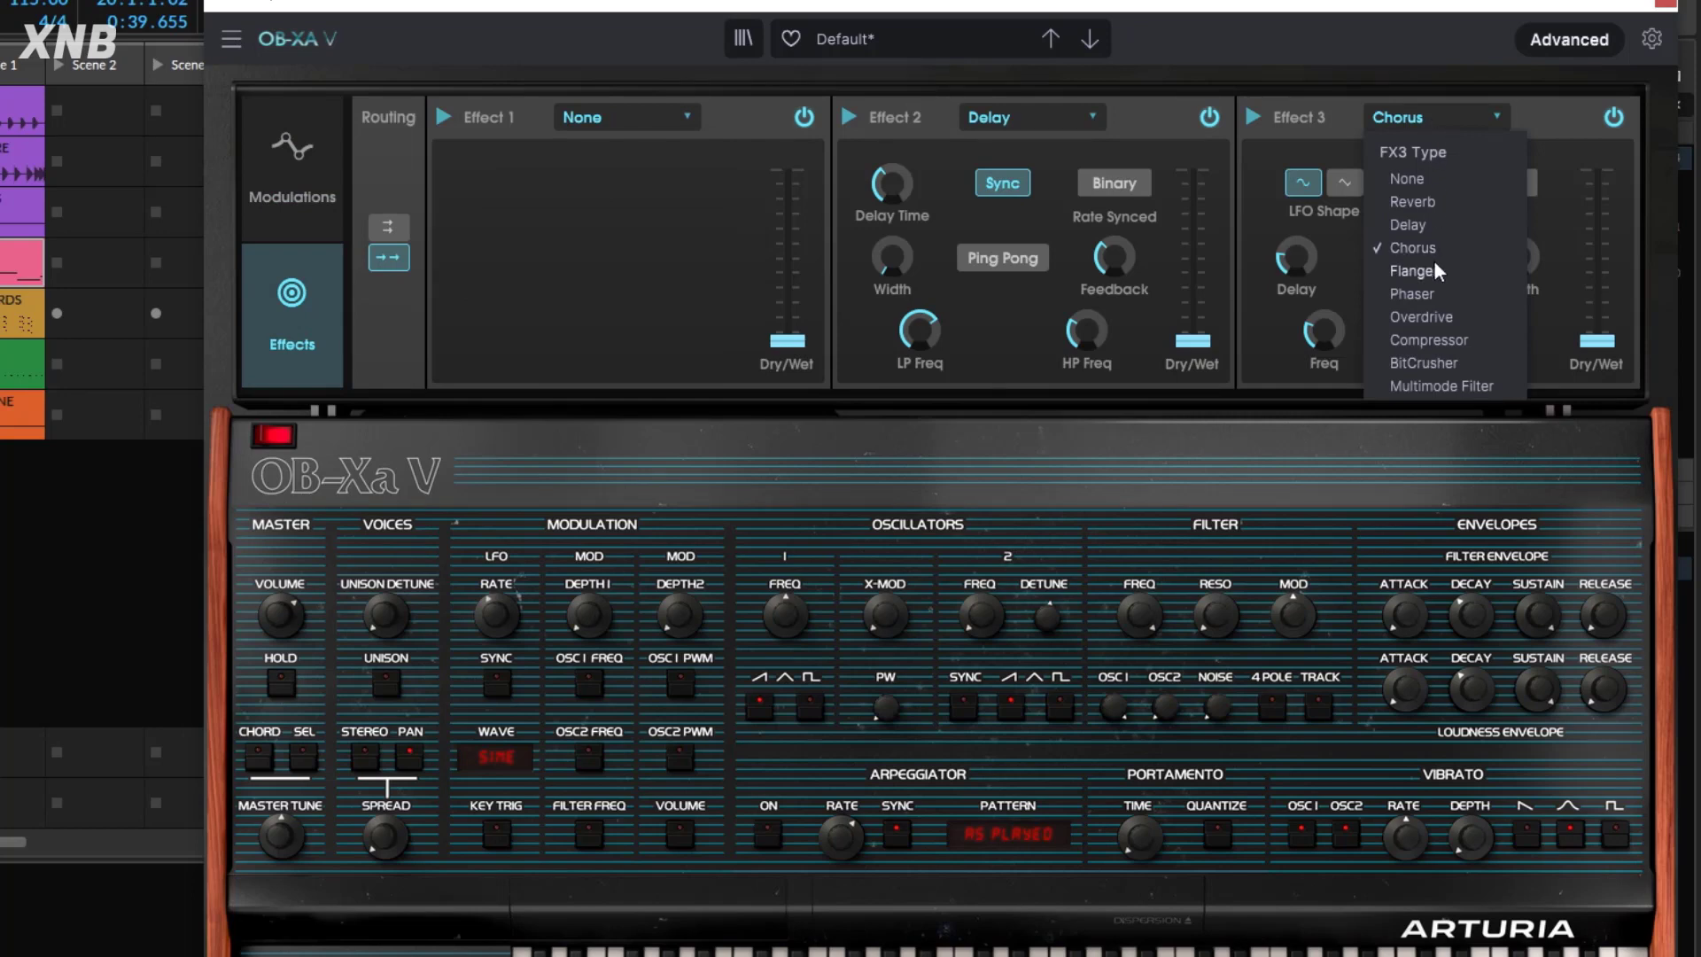
{"action": "left_click", "coordinate": [1435, 201]}
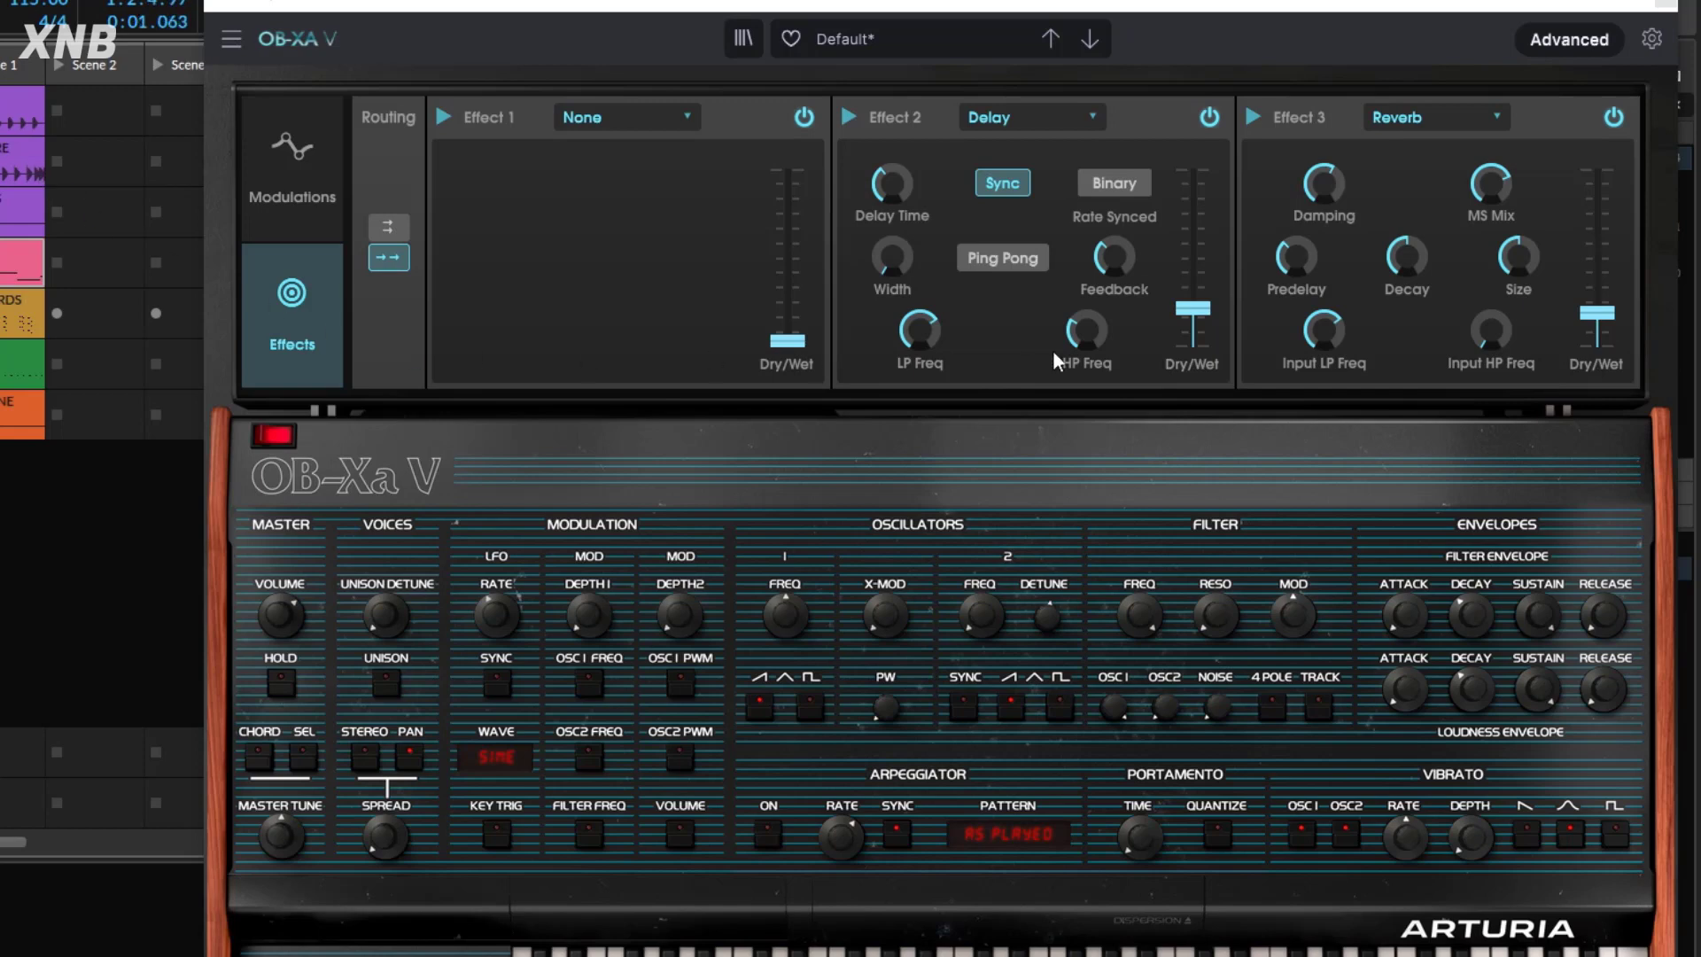
{"action": "left_click_drag", "start_coordinate": [1195, 311], "coordinate": [1195, 310]}
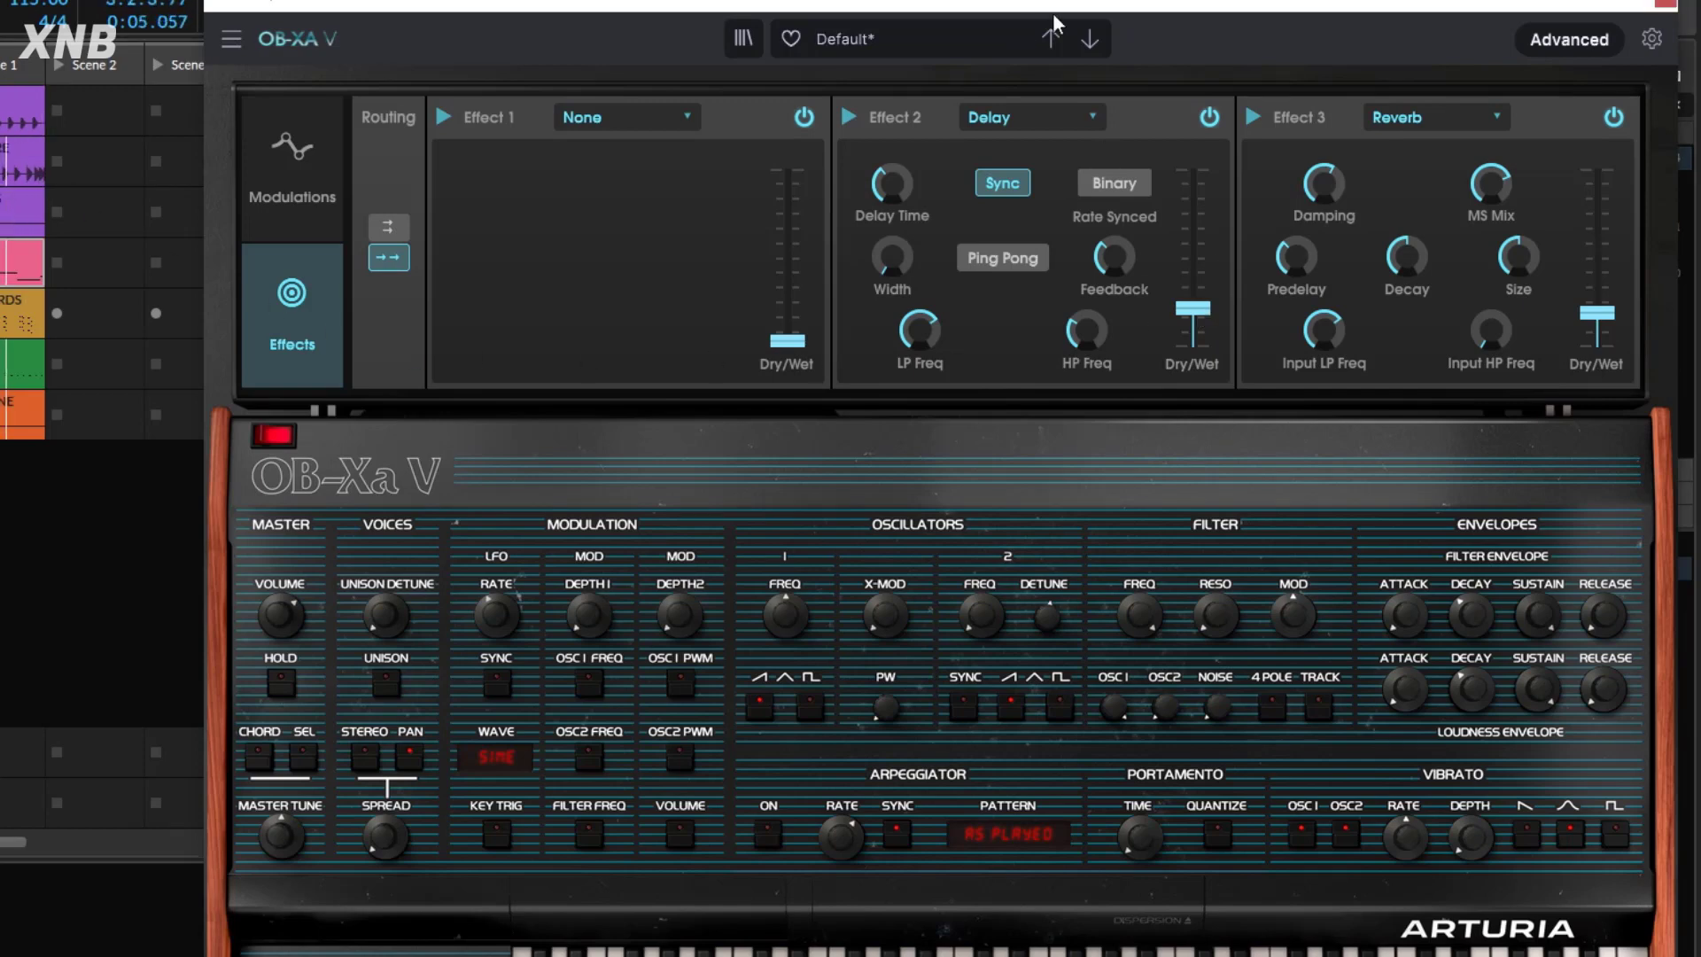
{"action": "left_click", "coordinate": [1574, 48]}
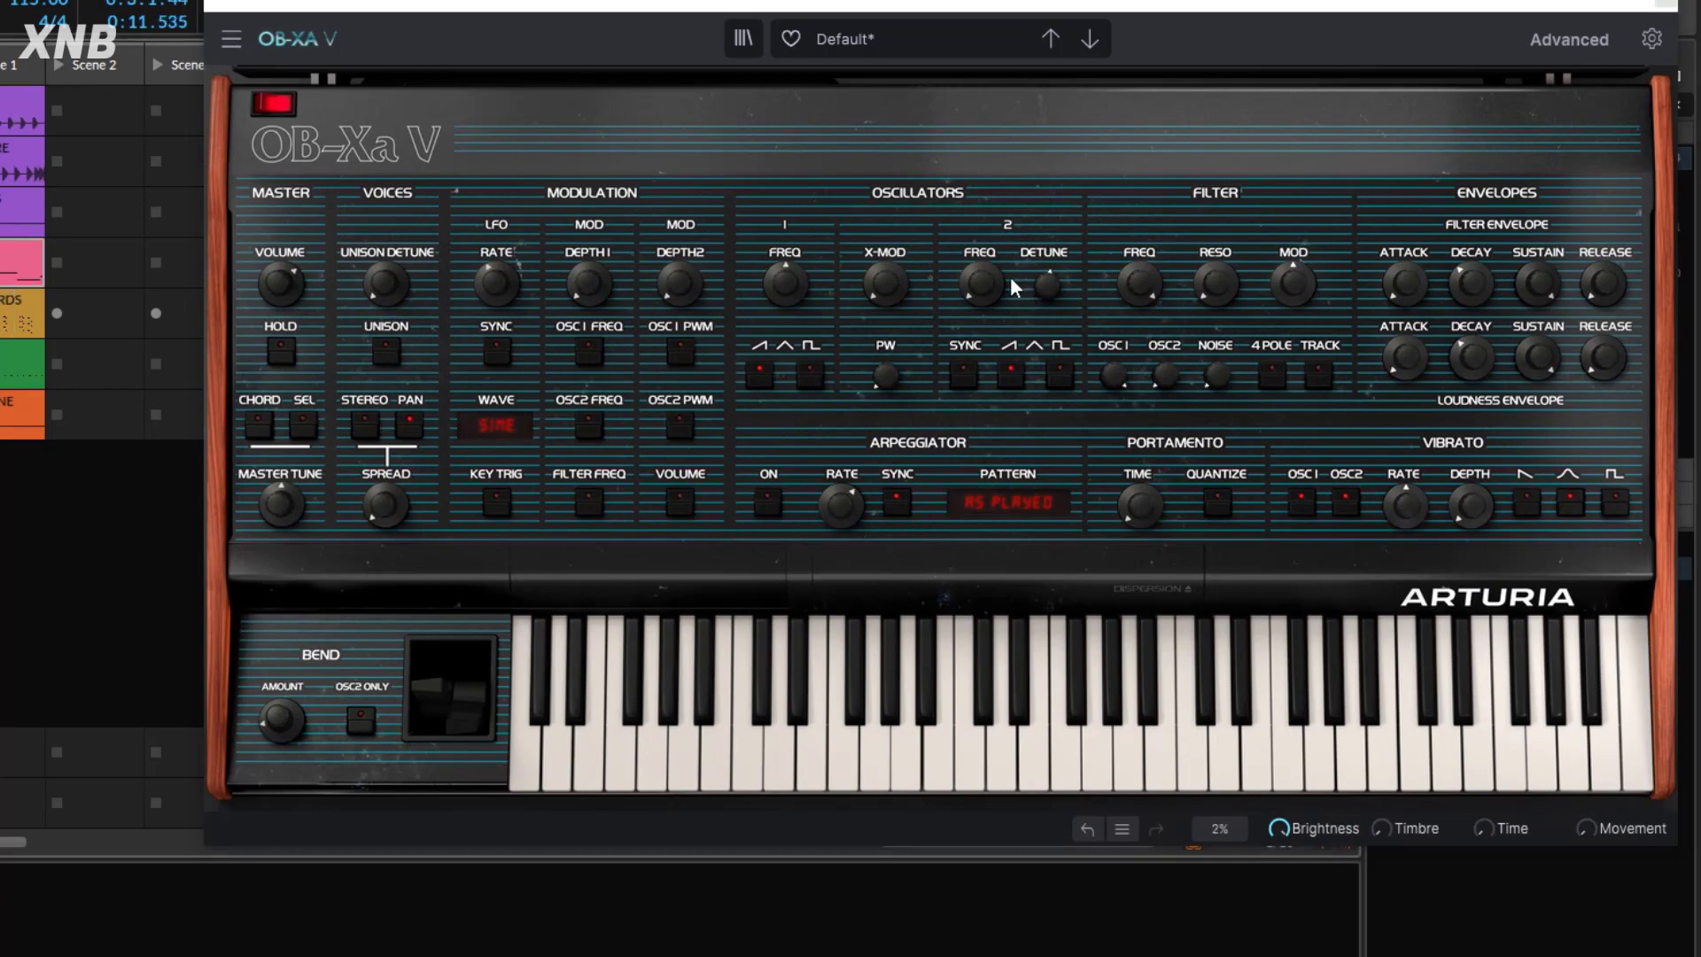
Switch oscillator 2 from the sawtooth to the pulse waveform.
{"action": "mouse_move", "coordinate": [987, 286]}
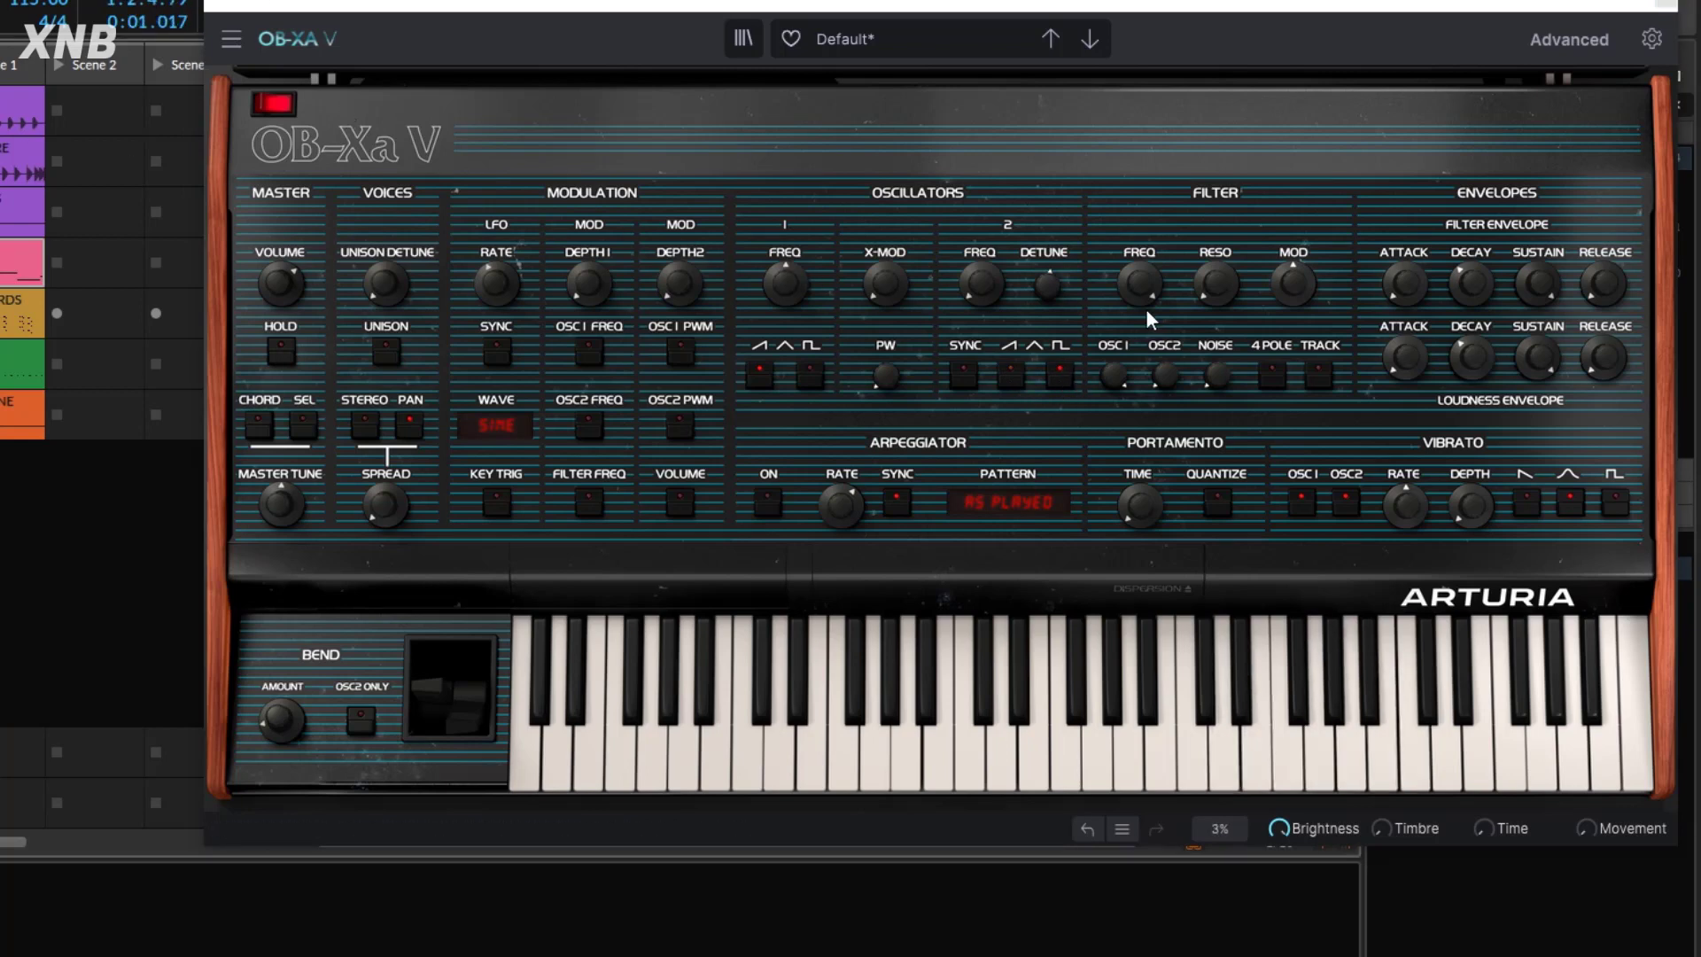
{"action": "mouse_move", "coordinate": [1172, 372]}
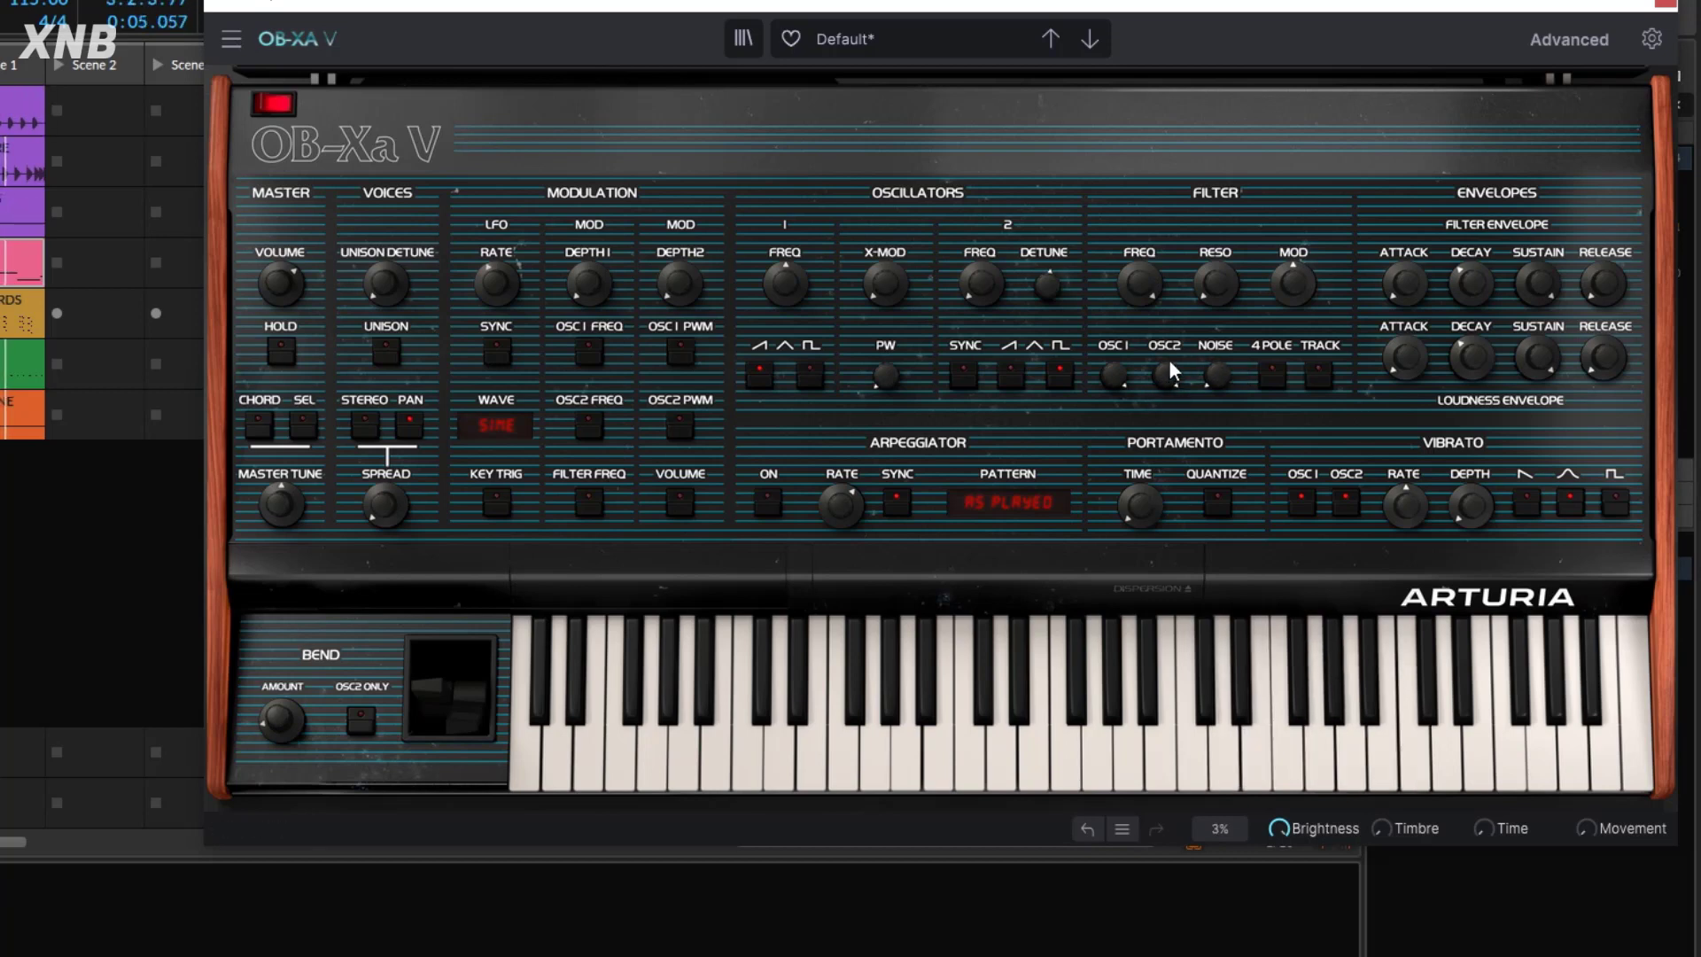
{"action": "mouse_move", "coordinate": [1047, 293]}
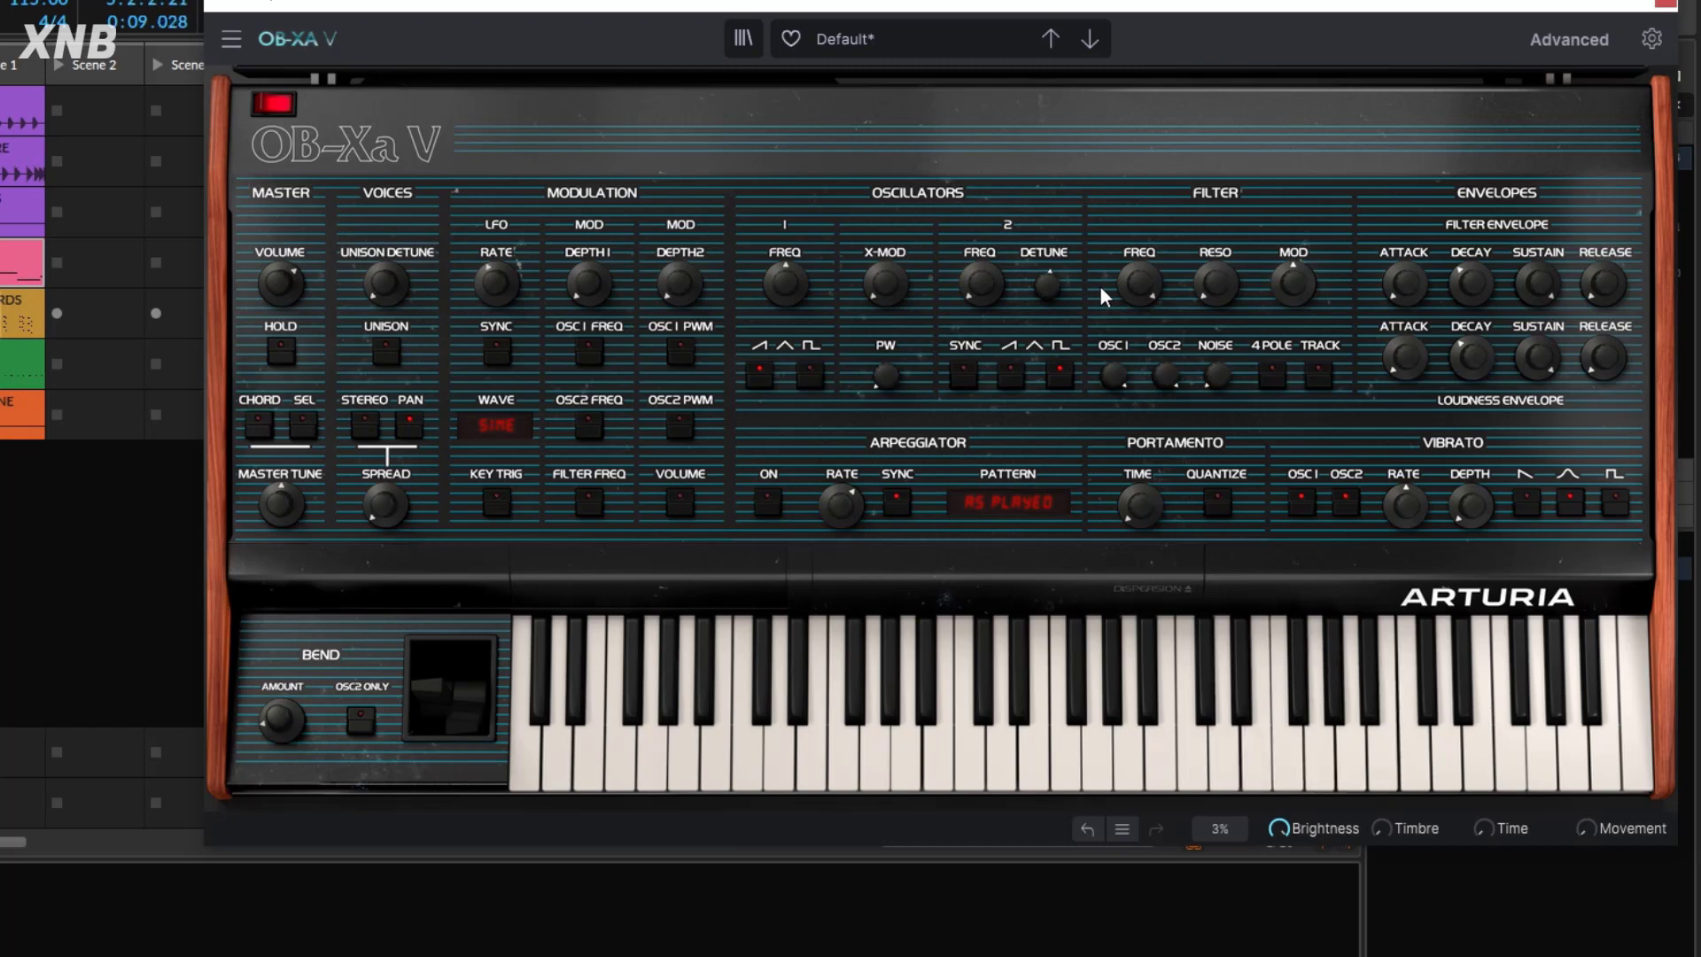
Enable the 4-pole filter slope, lower the filter frequency to around its middle and adjust the filter's envelope modulation amount.
{"action": "mouse_move", "coordinate": [1156, 282]}
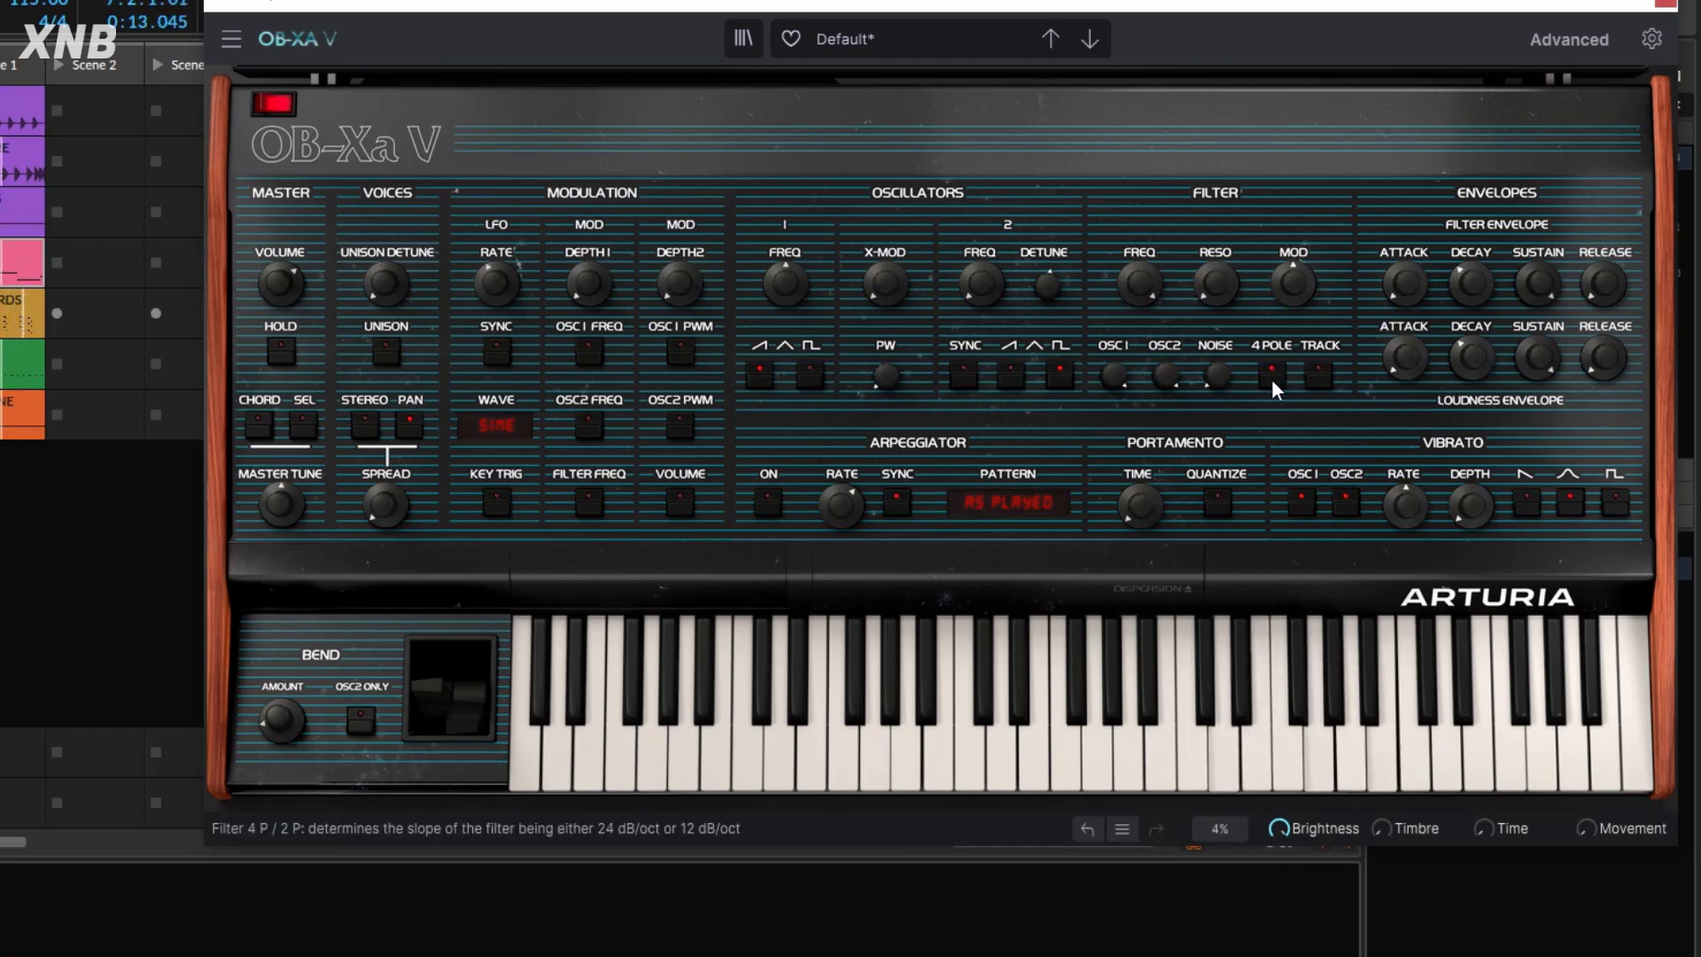
{"action": "left_click_drag", "start_coordinate": [1145, 285], "coordinate": [1145, 361]}
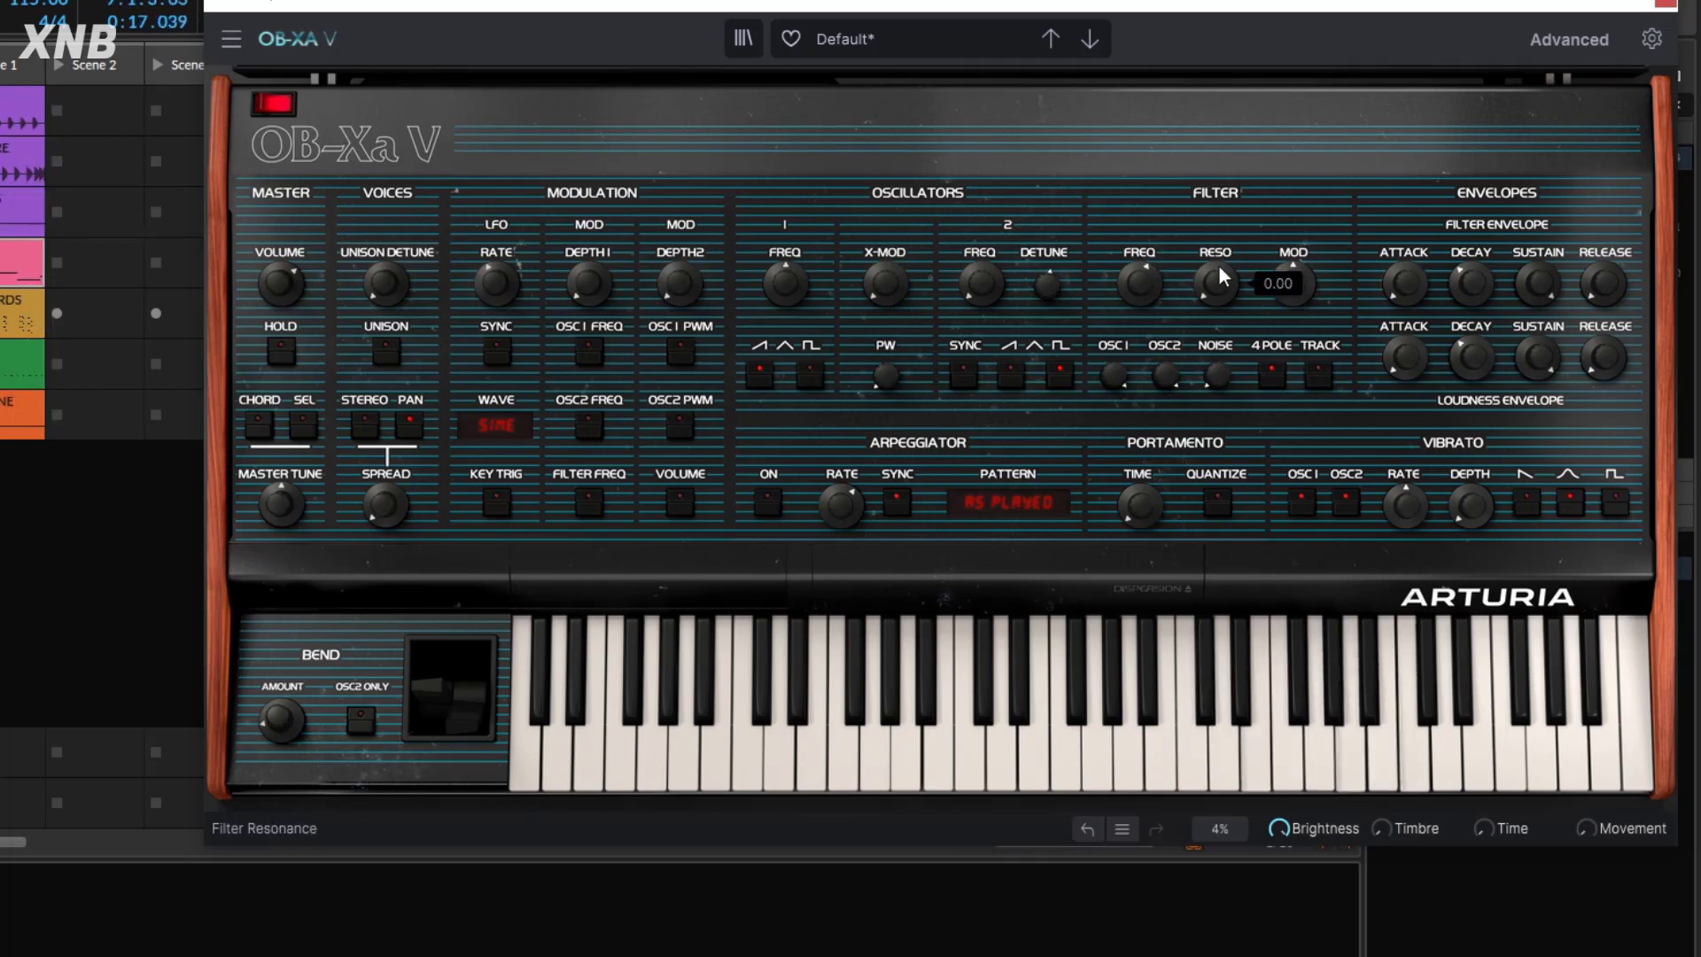
{"action": "left_click_drag", "start_coordinate": [1219, 266], "coordinate": [1299, 287]}
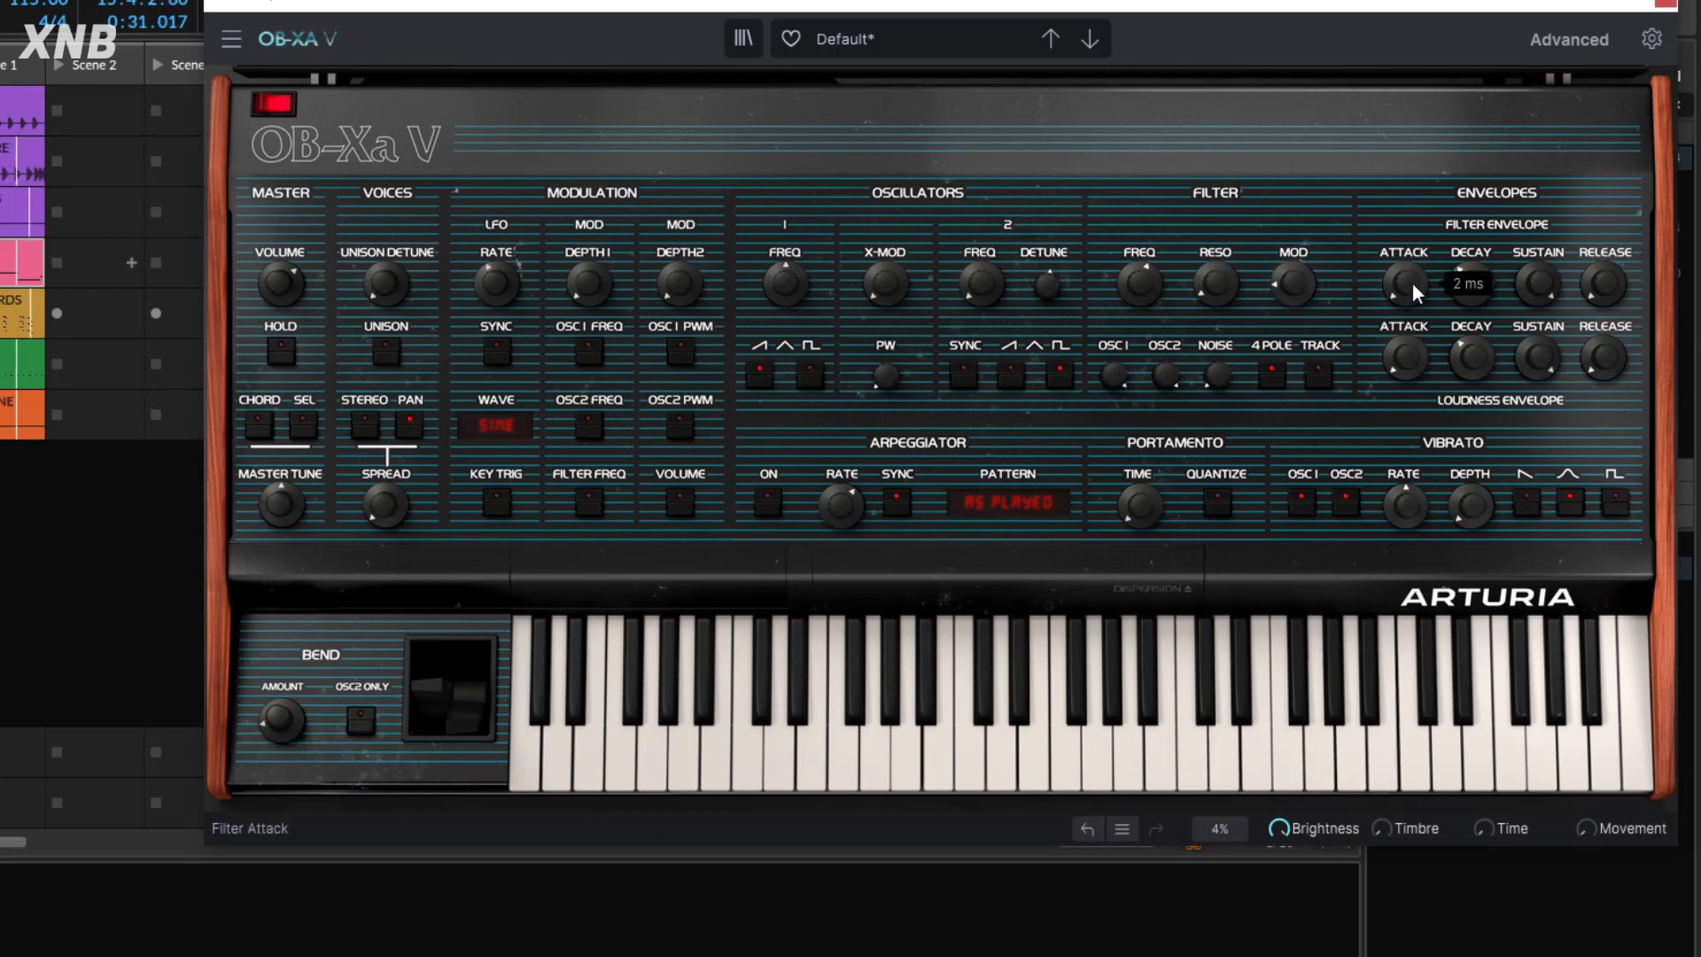
Lower the filter envelope's sustain, lengthen its release to about 3.07 s and raise the loudness envelope's release.
{"action": "mouse_move", "coordinate": [1482, 296]}
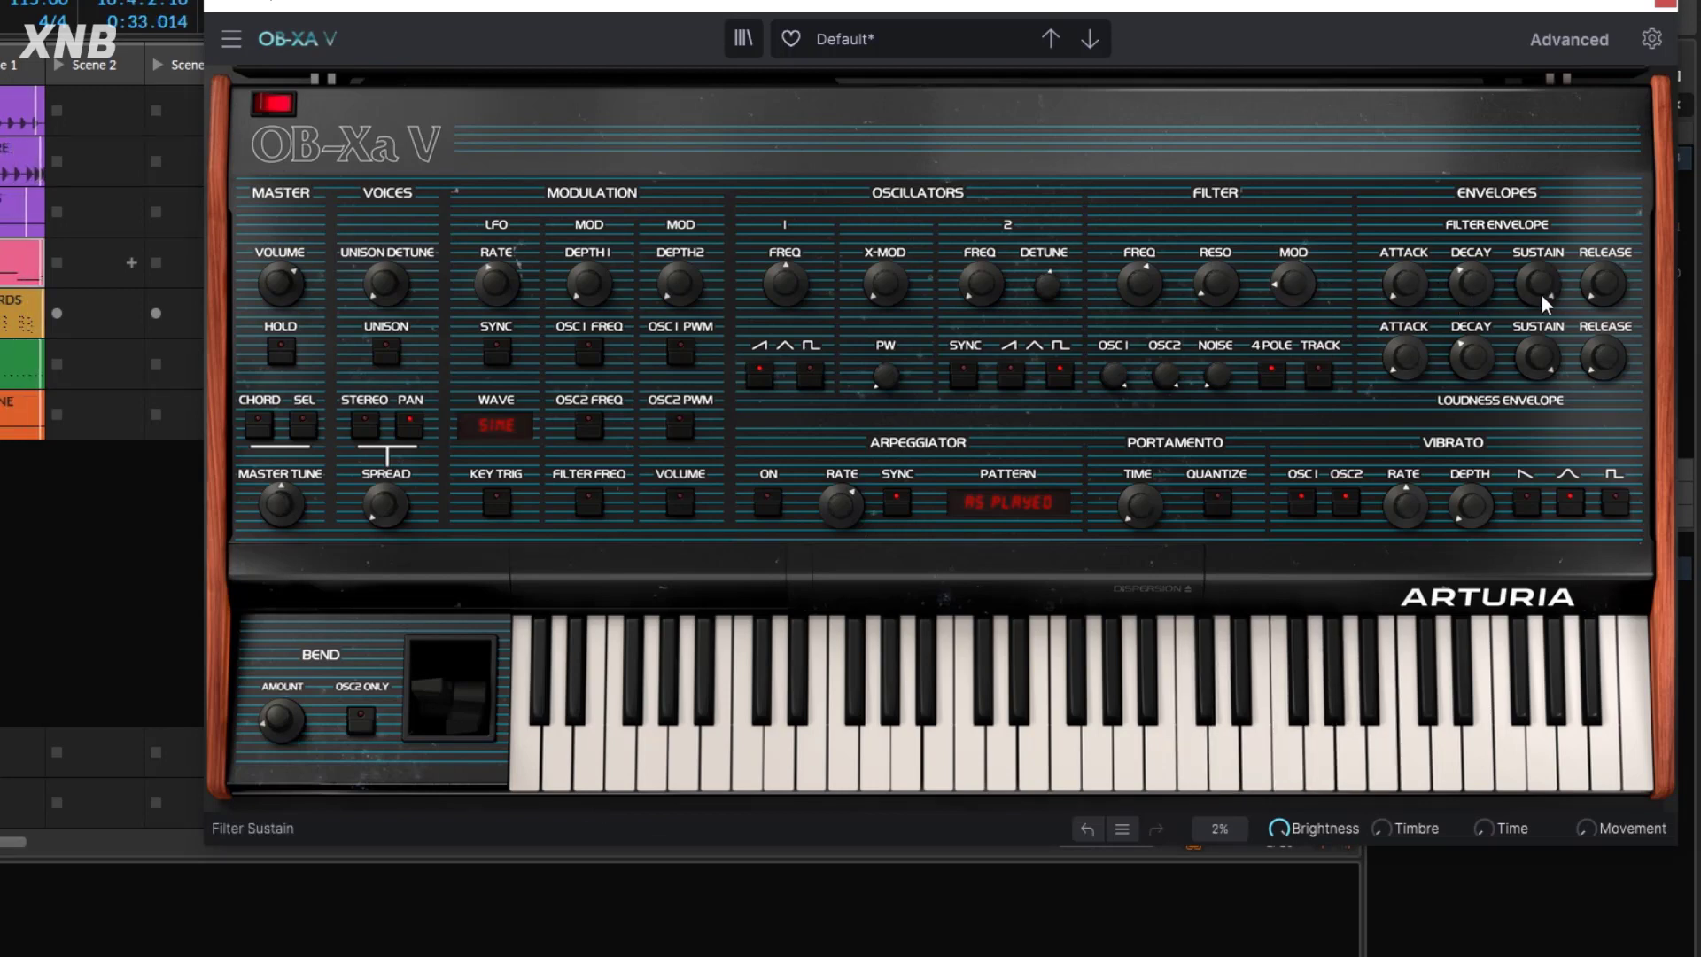
{"action": "left_click_drag", "start_coordinate": [1540, 294], "coordinate": [1540, 469]}
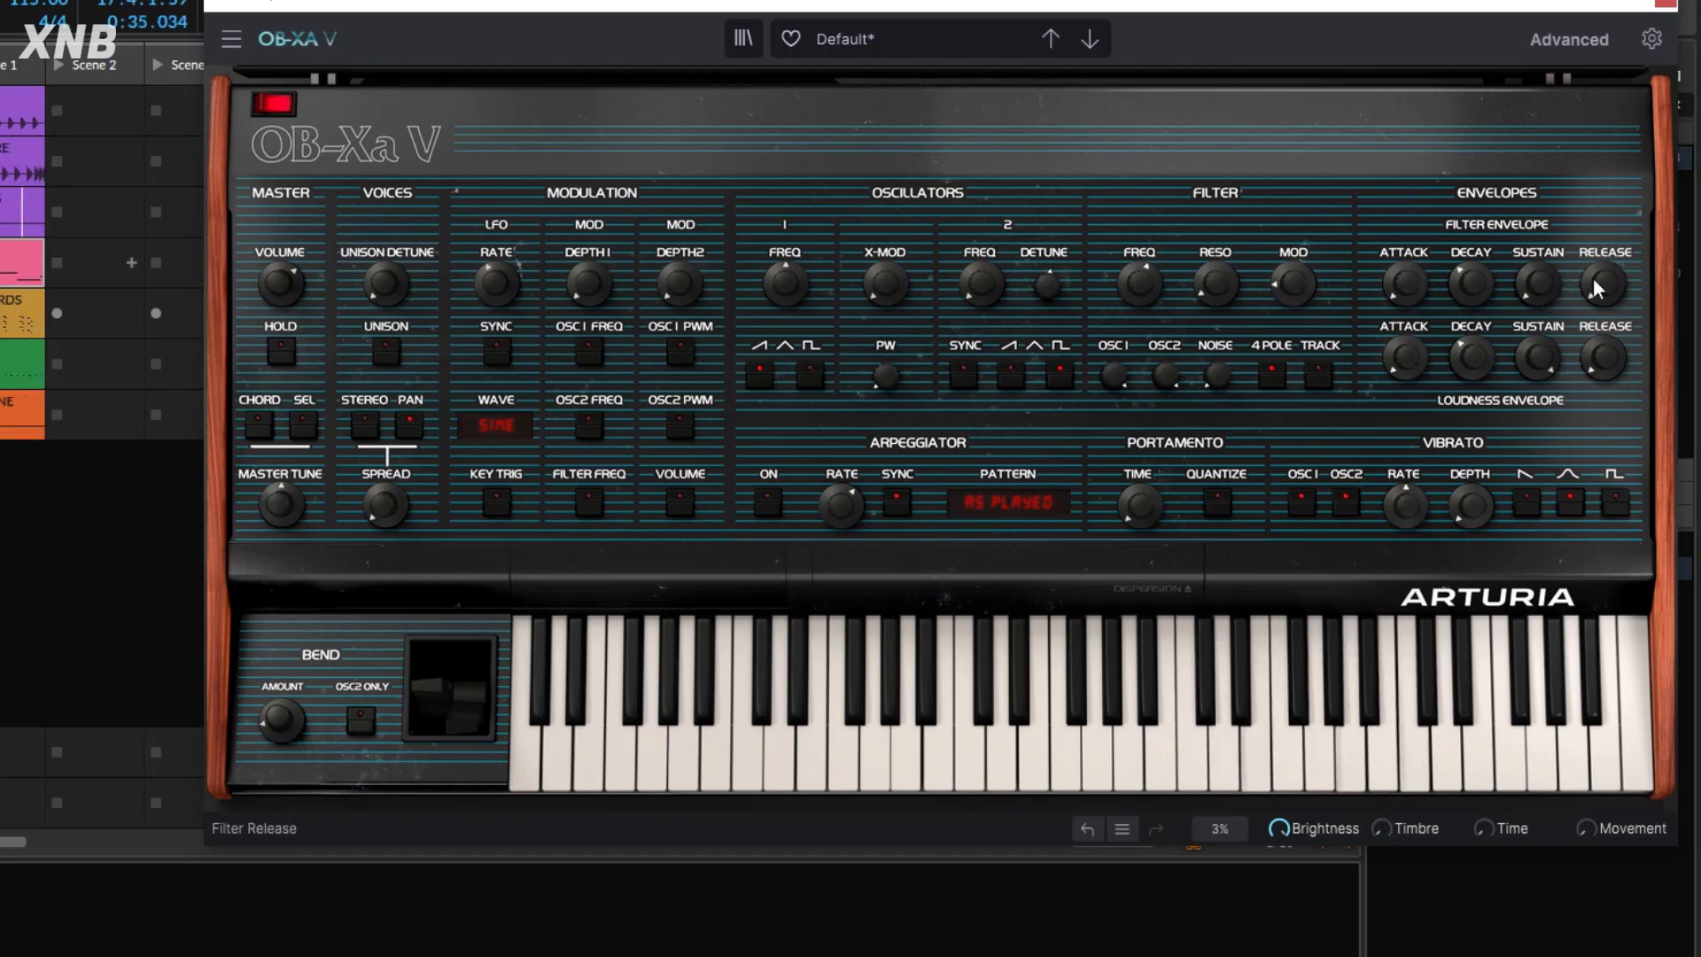
{"action": "left_click_drag", "start_coordinate": [1596, 289], "coordinate": [1596, 115]}
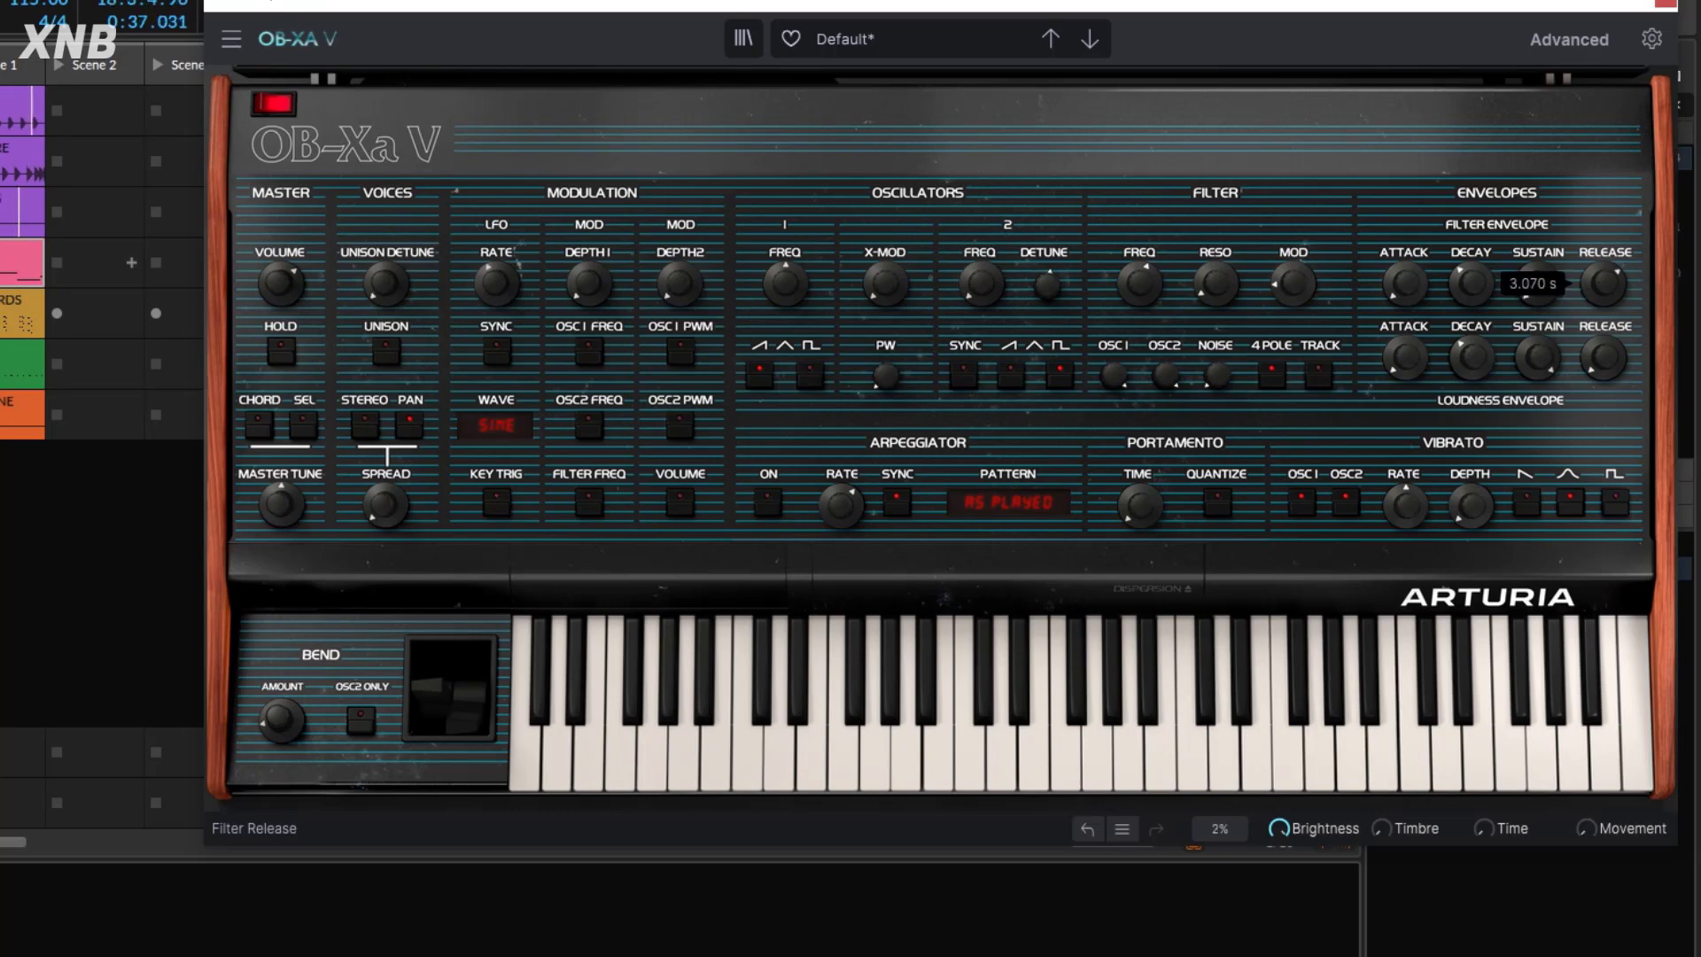
{"action": "left_click_drag", "start_coordinate": [1604, 358], "coordinate": [1604, 319]}
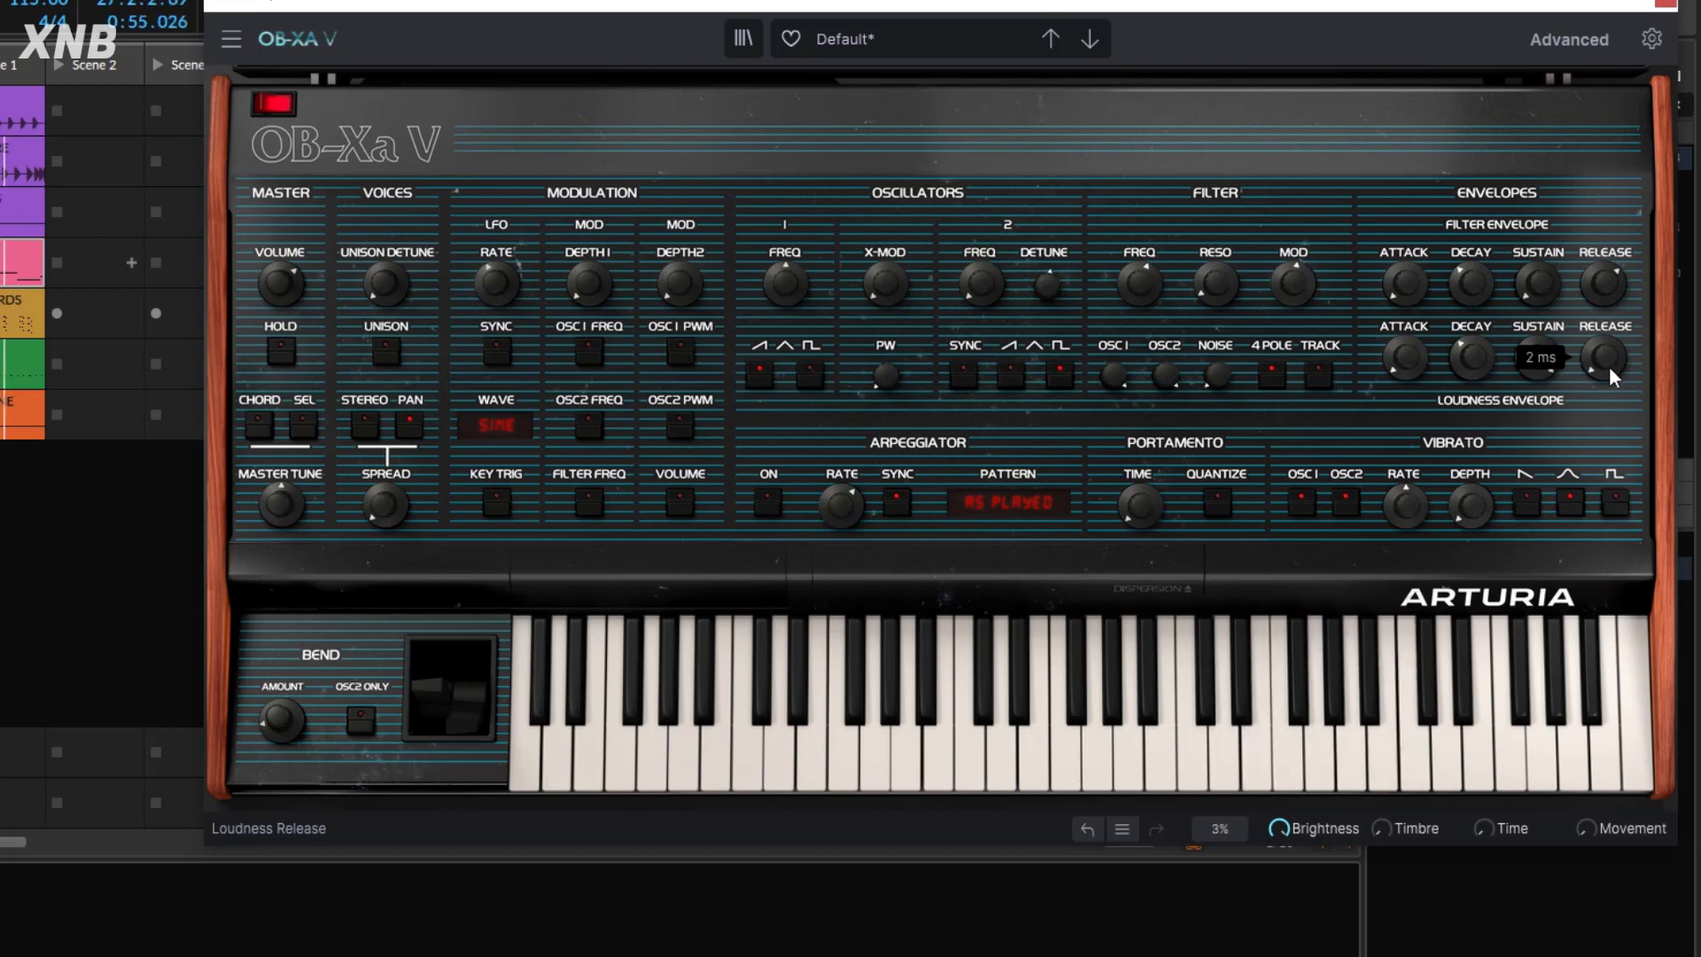
{"action": "left_click_drag", "start_coordinate": [1609, 365], "coordinate": [1609, 317]}
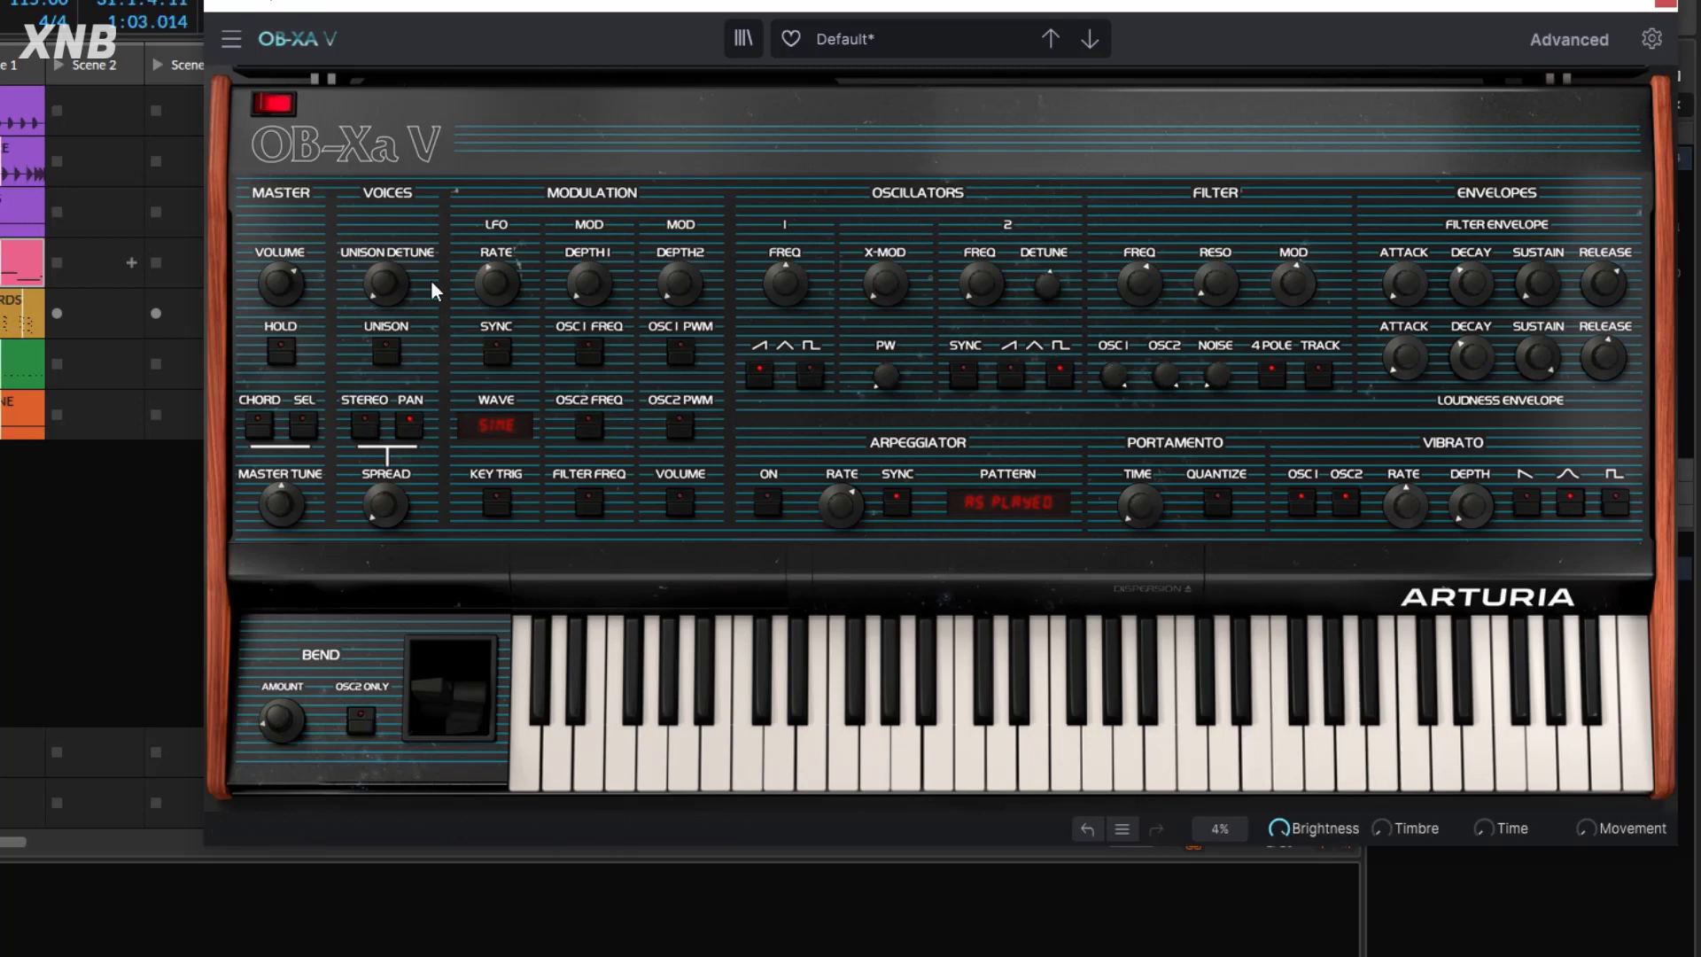
Turn on stereo voice spread with a small amount, and apply LFO pulse-width modulation to oscillator 2 using modulation depth 2.
{"action": "left_click", "coordinate": [358, 427]}
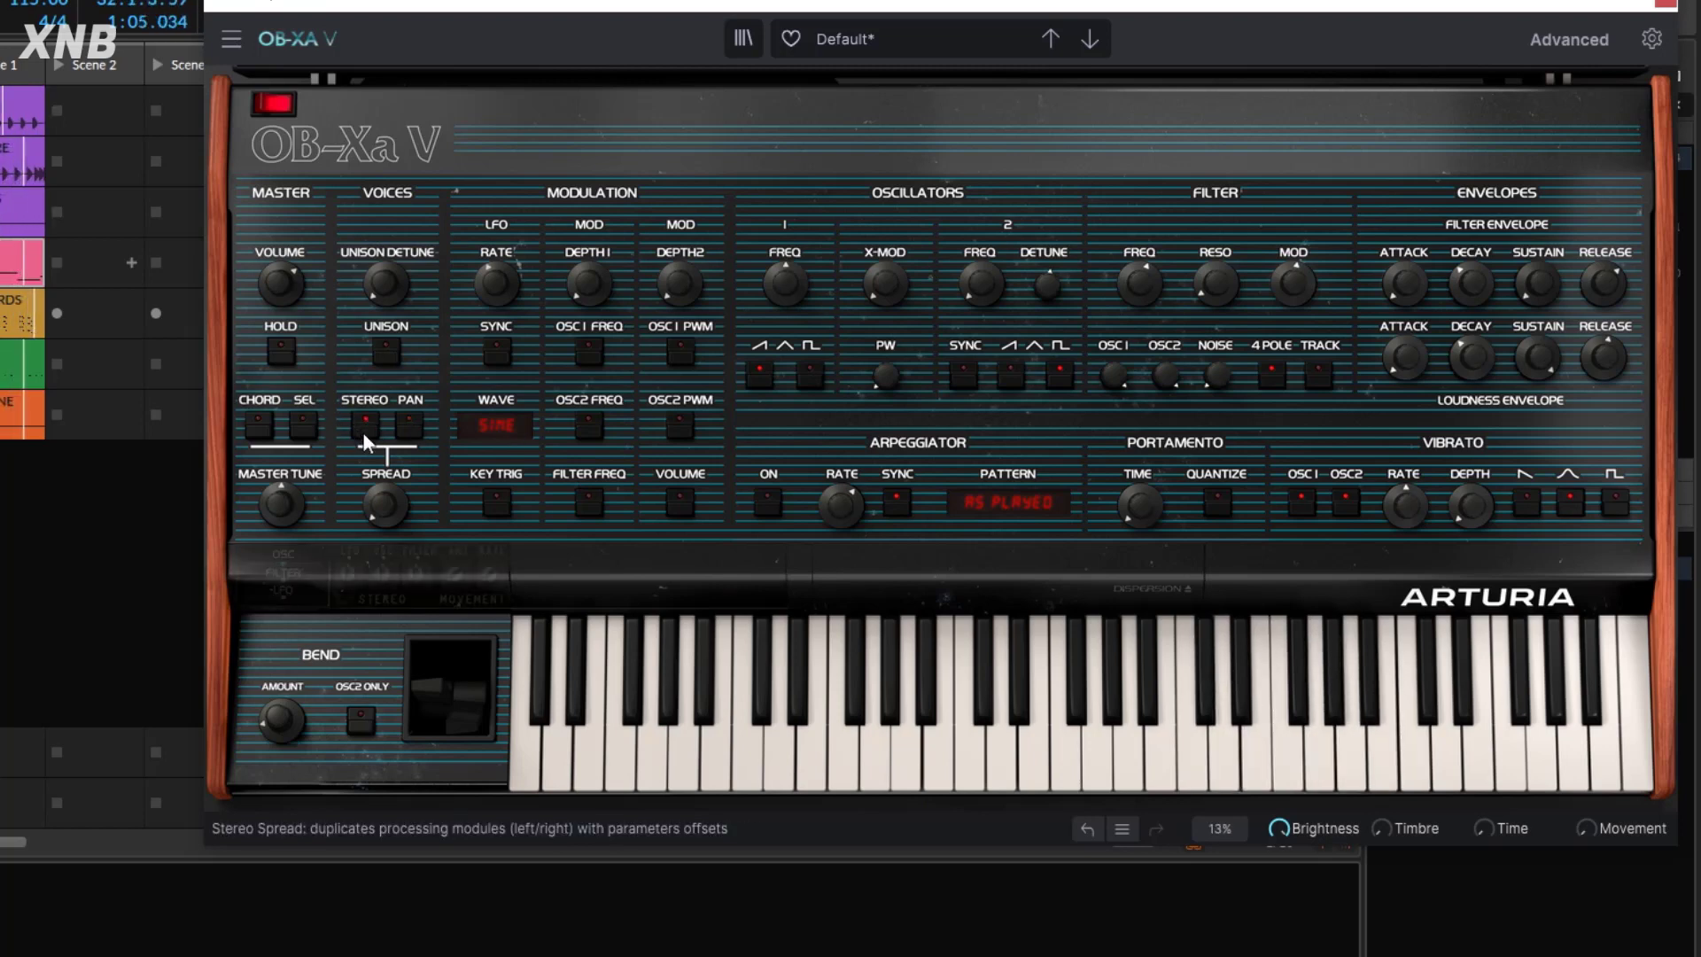
{"action": "left_click_drag", "start_coordinate": [399, 499], "coordinate": [400, 488]}
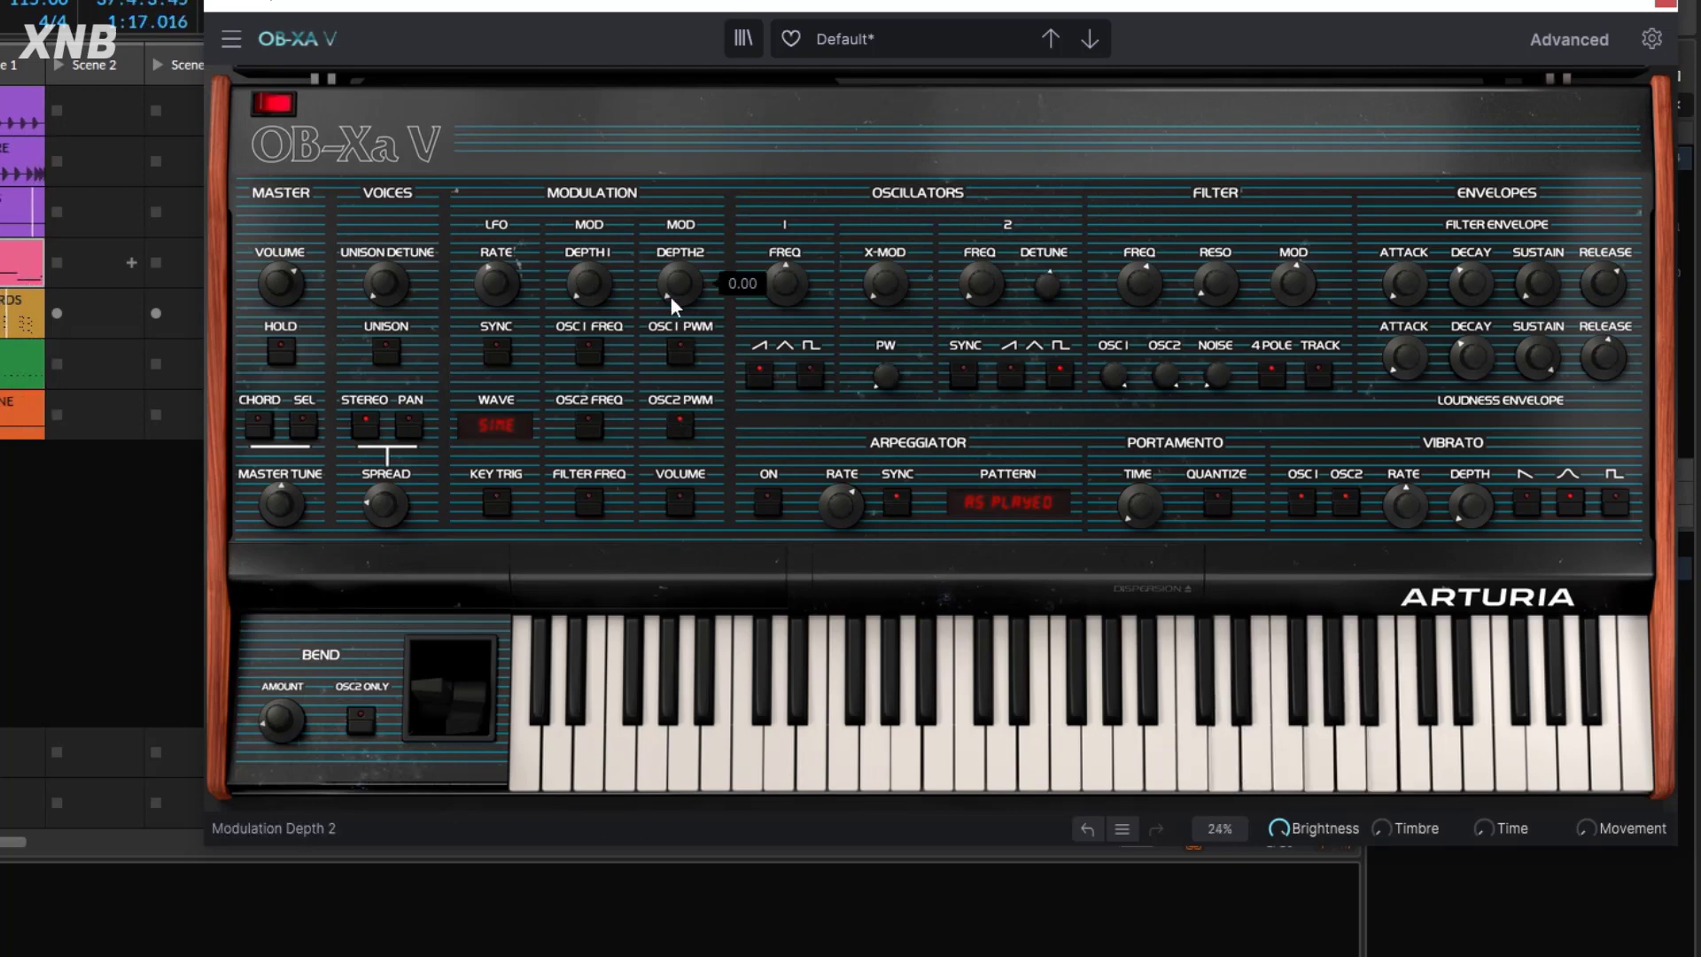
{"action": "left_click_drag", "start_coordinate": [673, 297], "coordinate": [674, 282]}
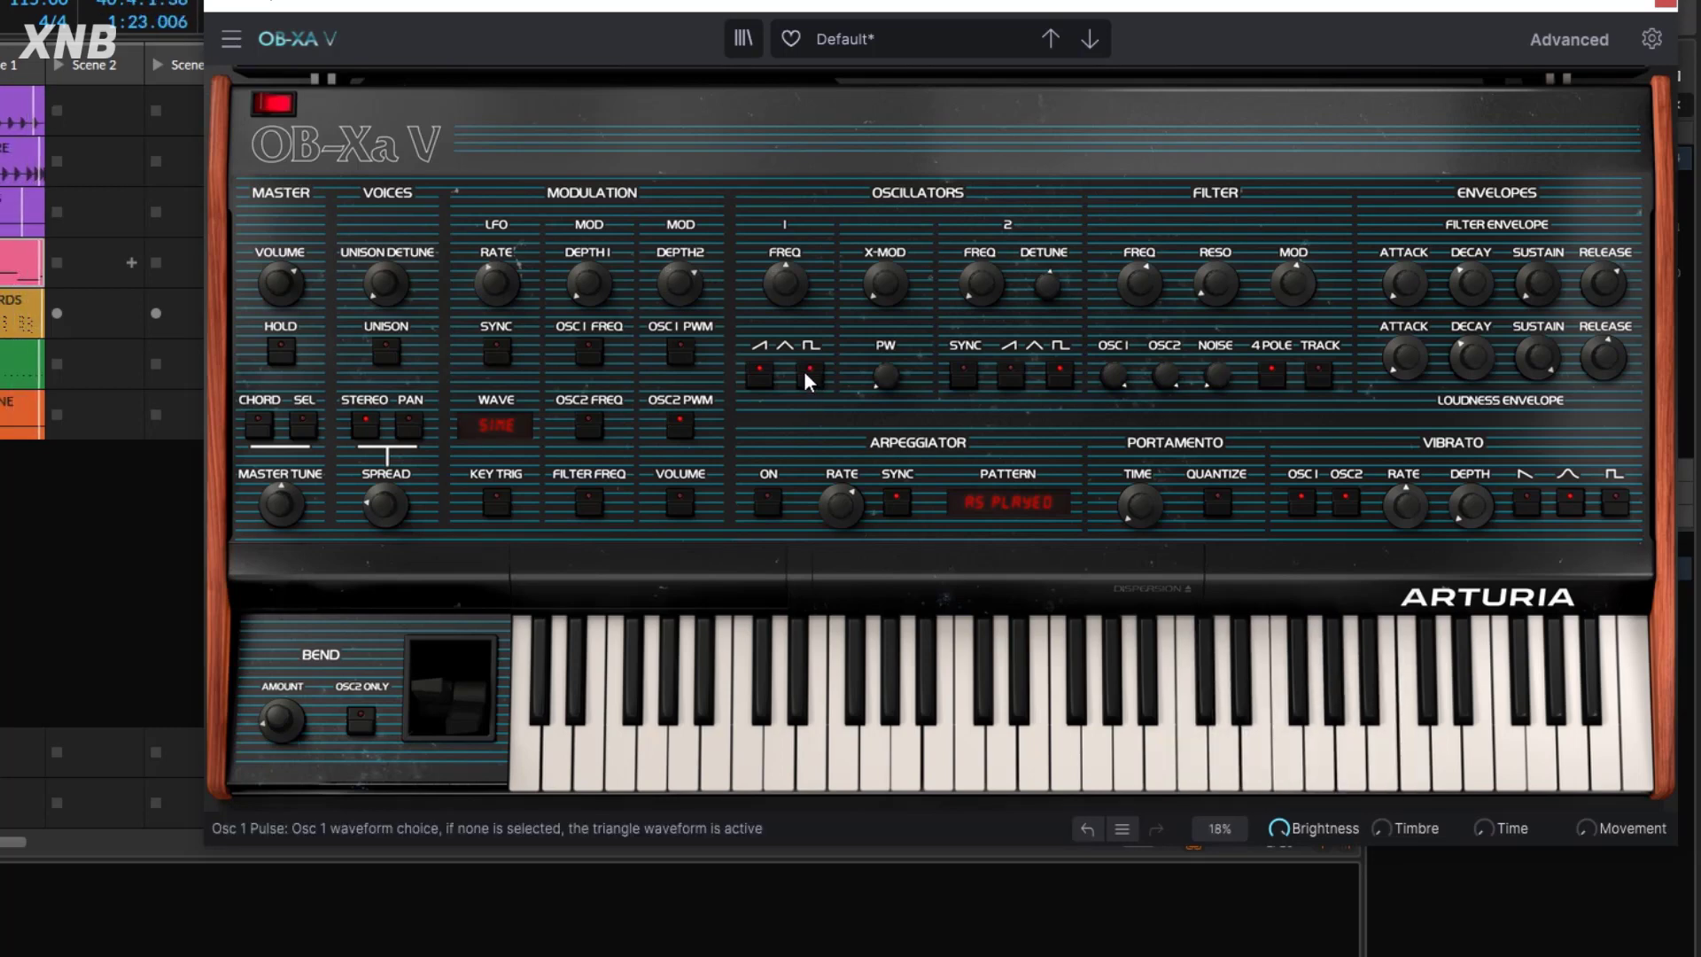
Try the pulse waveform with LFO pulse-width modulation on oscillator 1.
{"action": "left_click", "coordinate": [756, 370]}
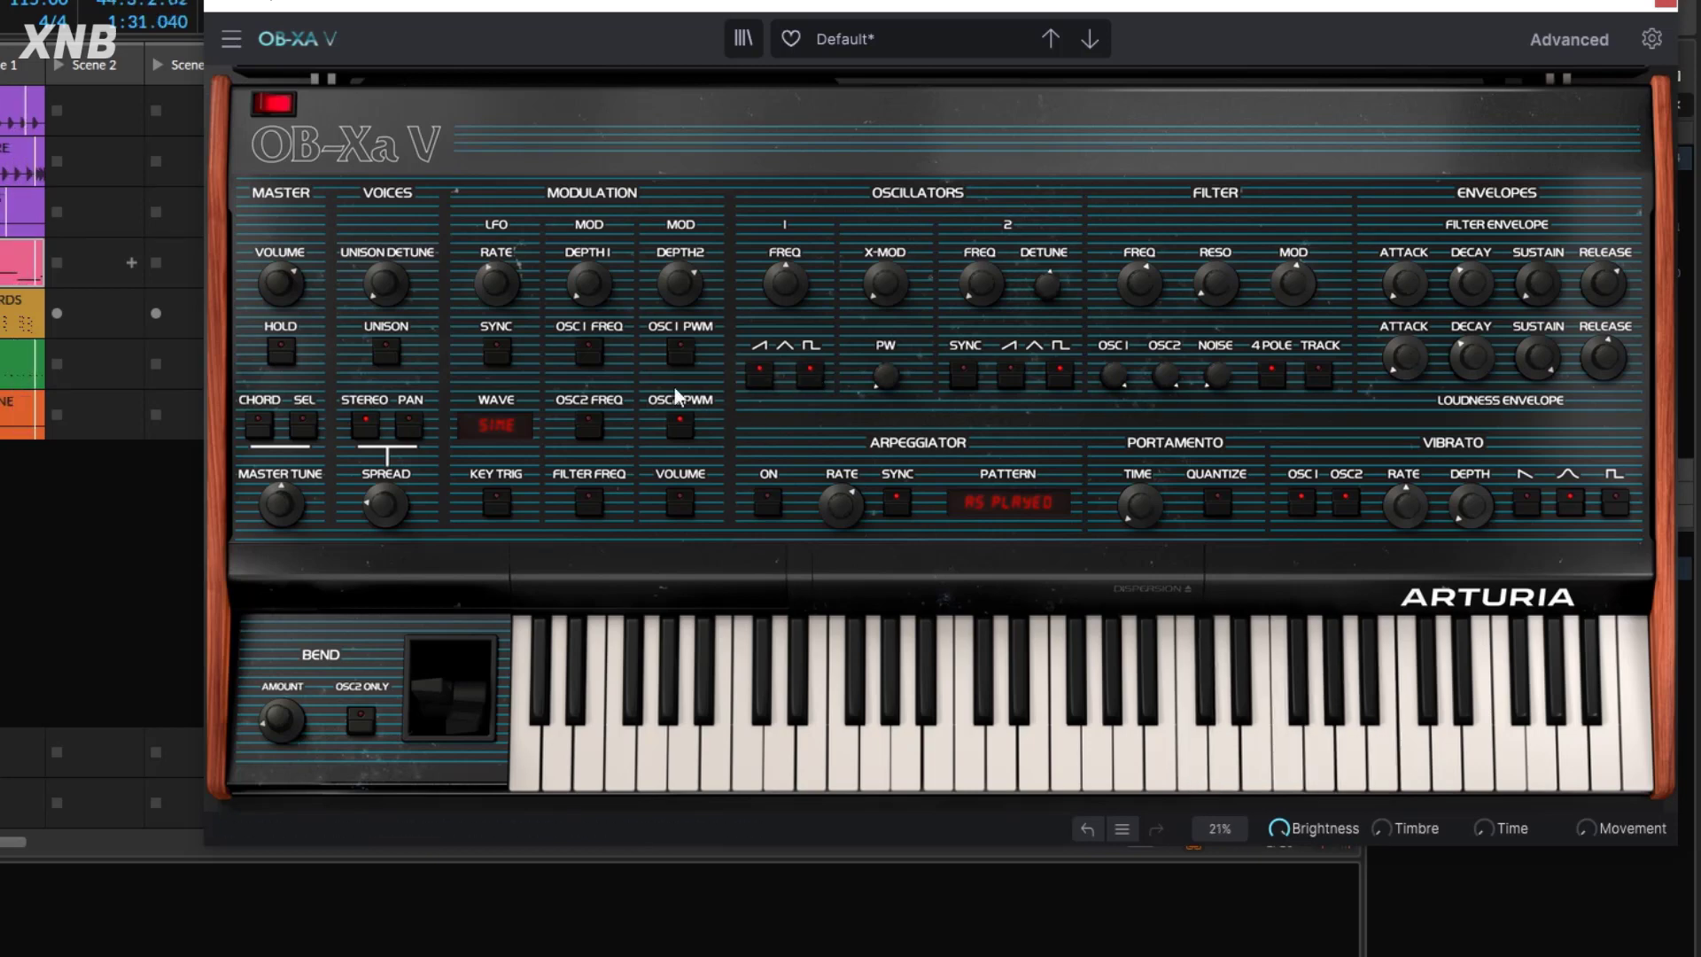
{"action": "left_click", "coordinate": [678, 351]}
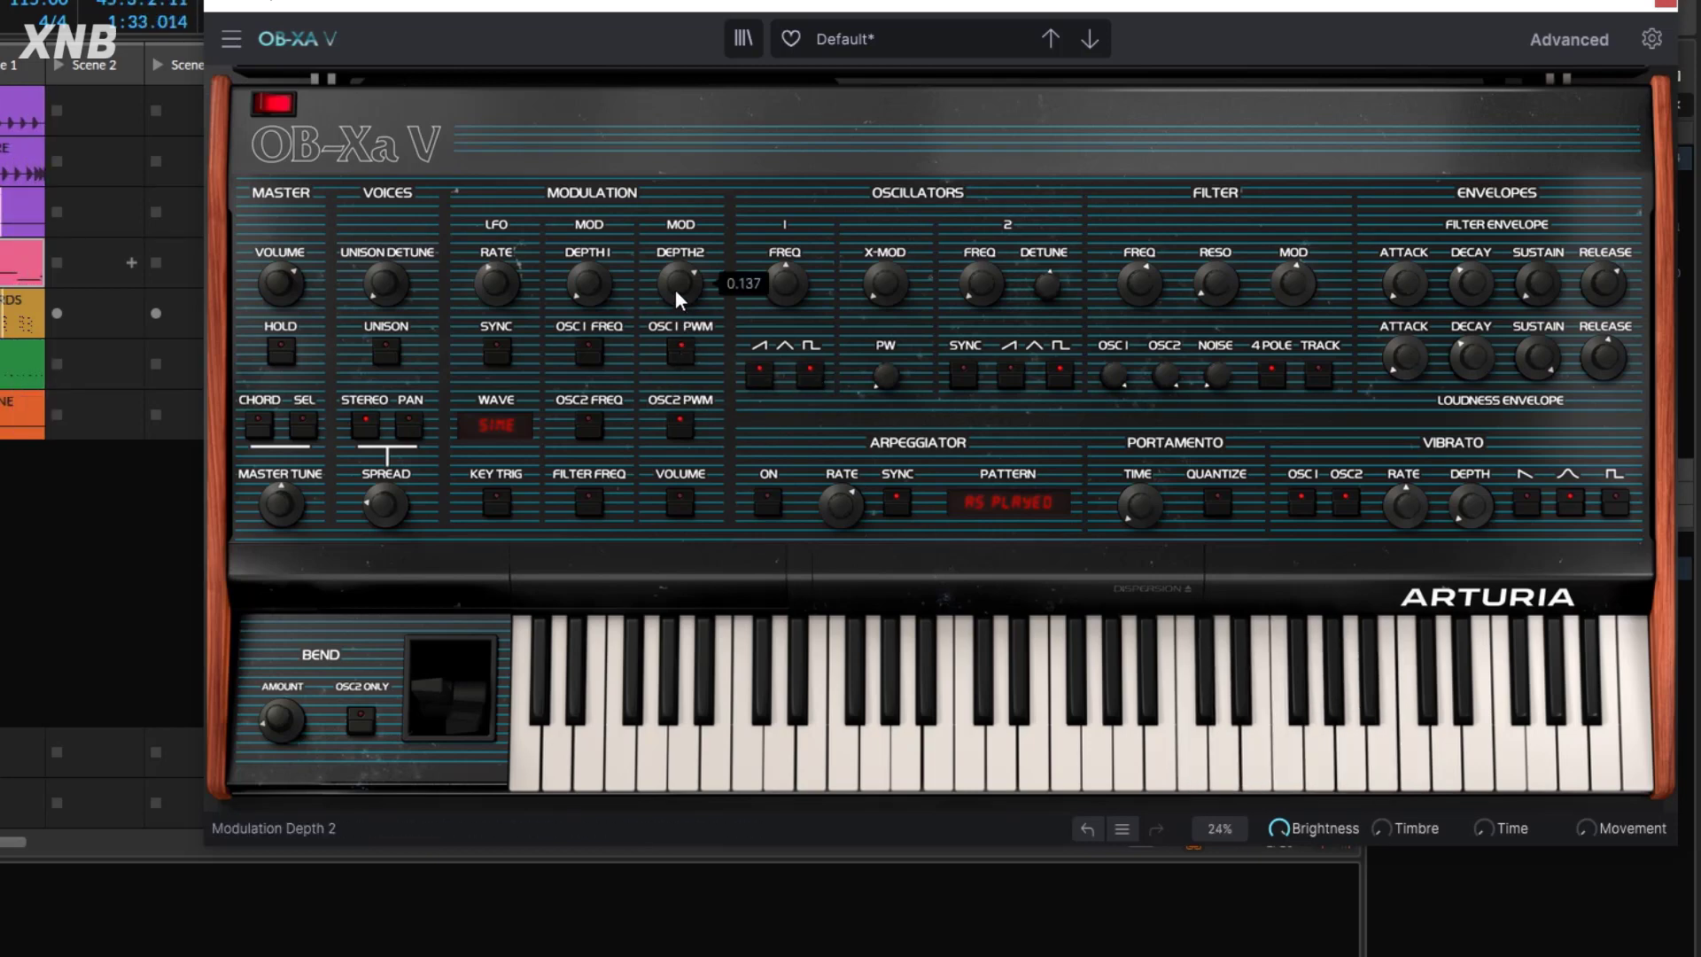
{"action": "left_click", "coordinate": [811, 379]}
{"action": "left_click", "coordinate": [683, 355]}
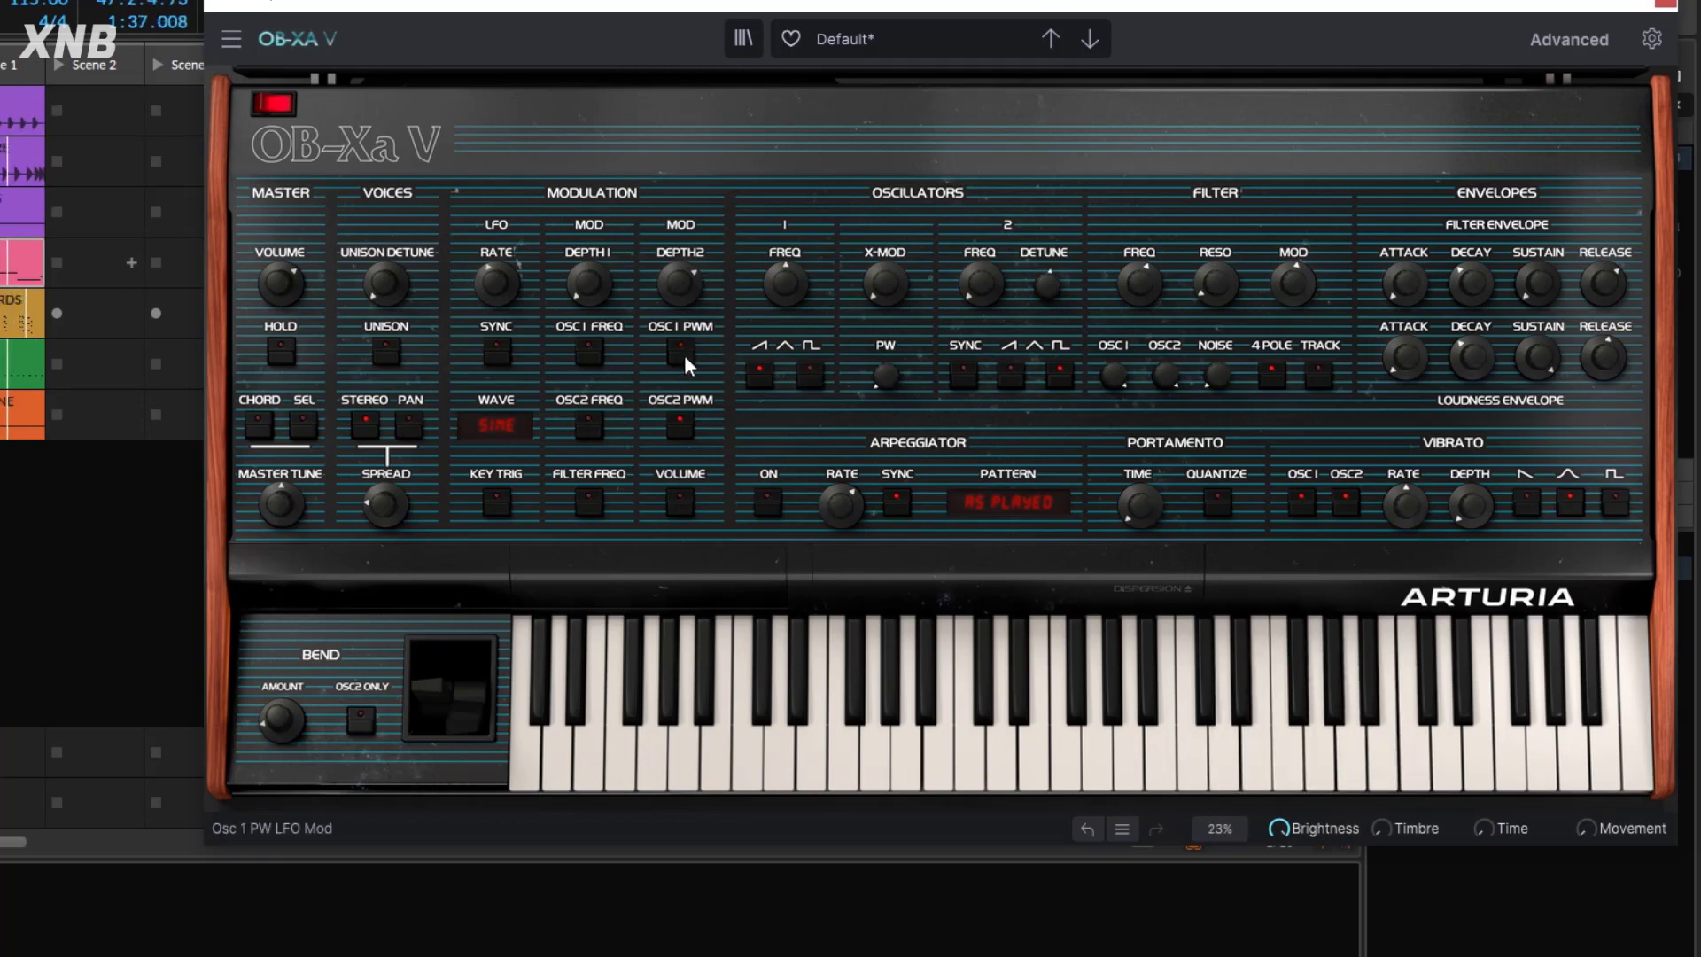
Set modulation depth 2 to 0.141 and synchronize the LFO to the host tempo.
{"action": "mouse_move", "coordinate": [681, 303]}
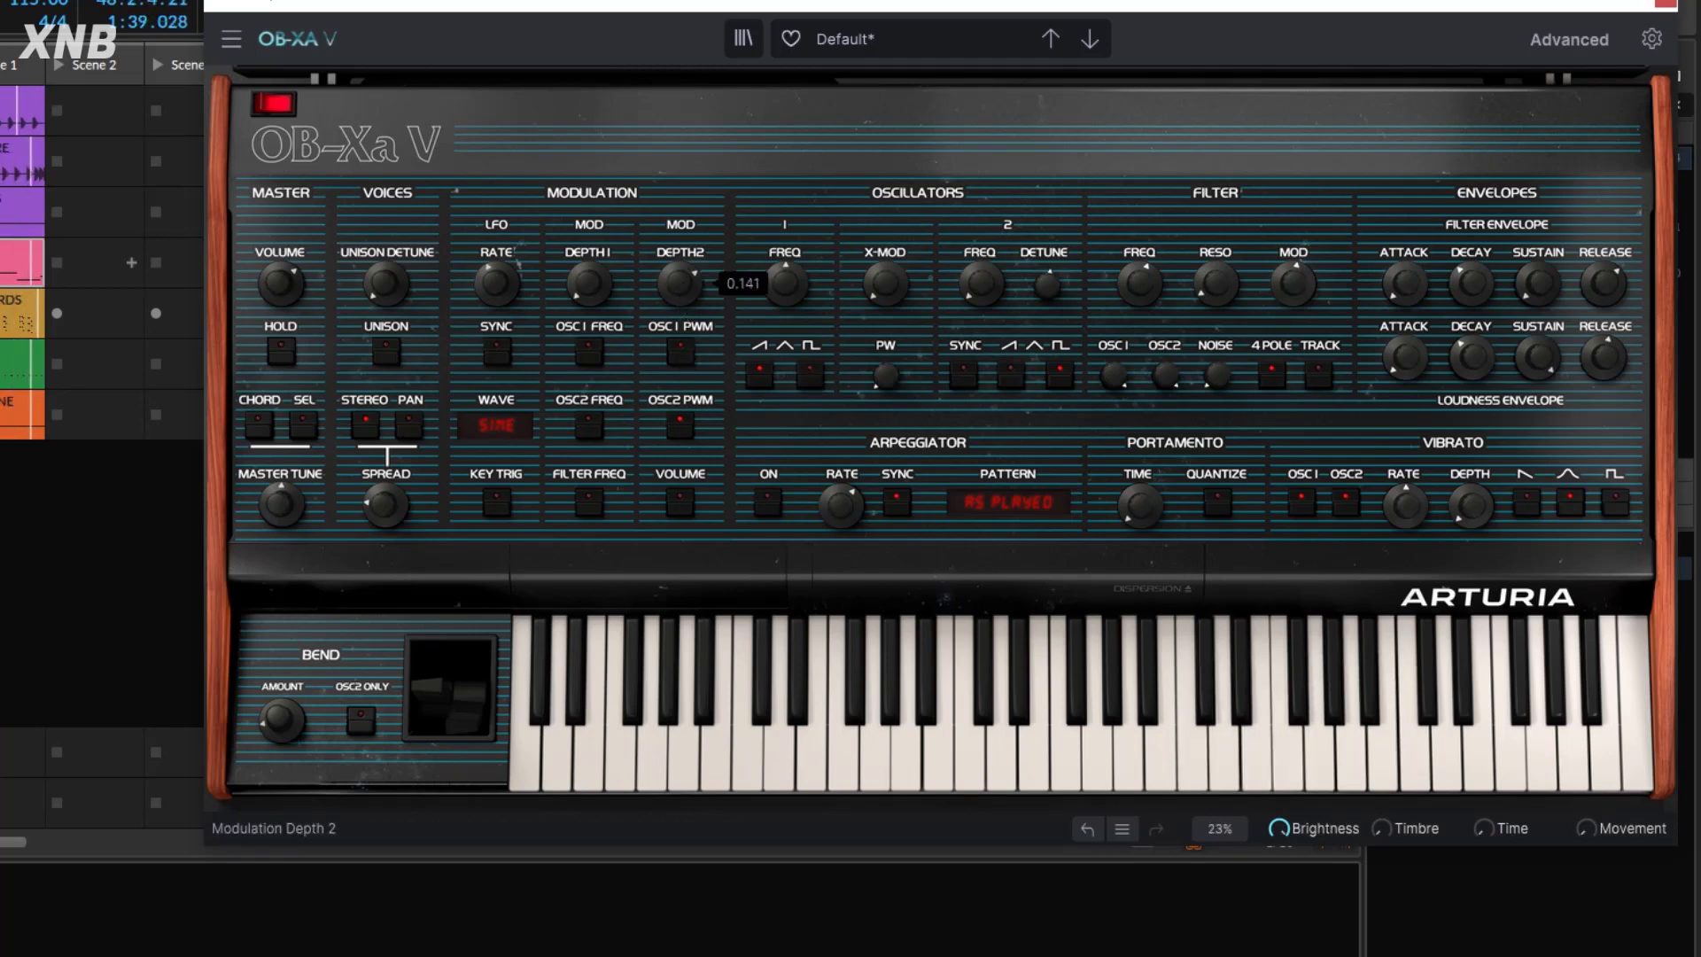
{"action": "left_click", "coordinate": [497, 352]}
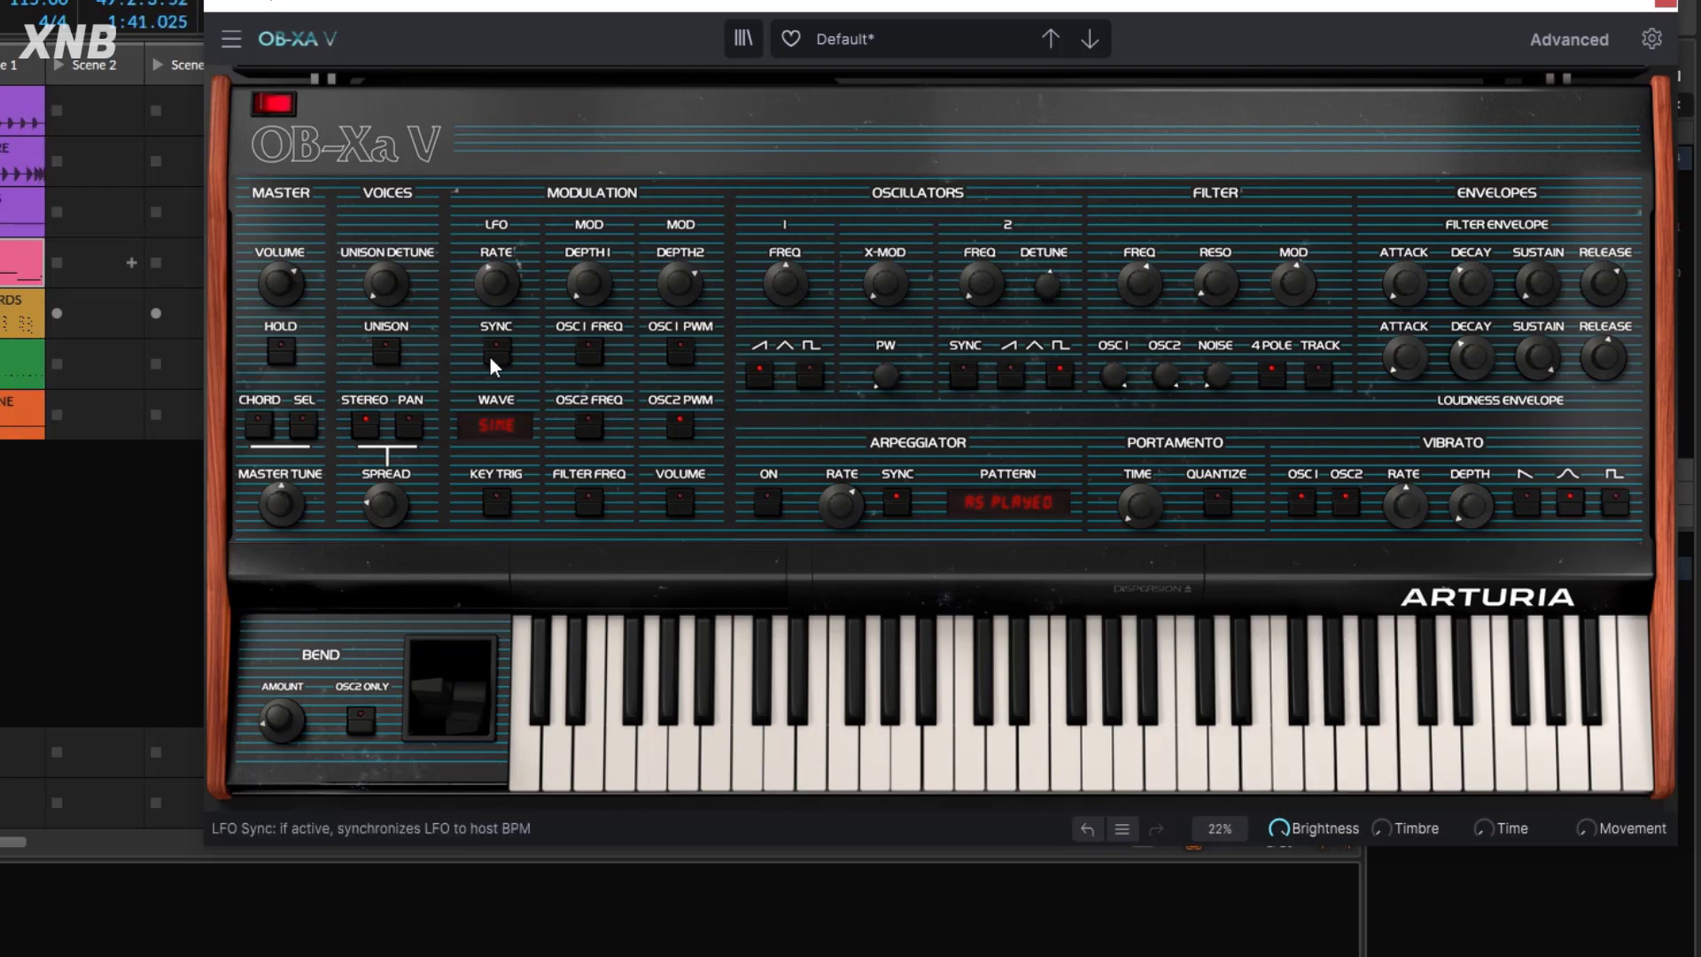
{"action": "mouse_move", "coordinate": [496, 283]}
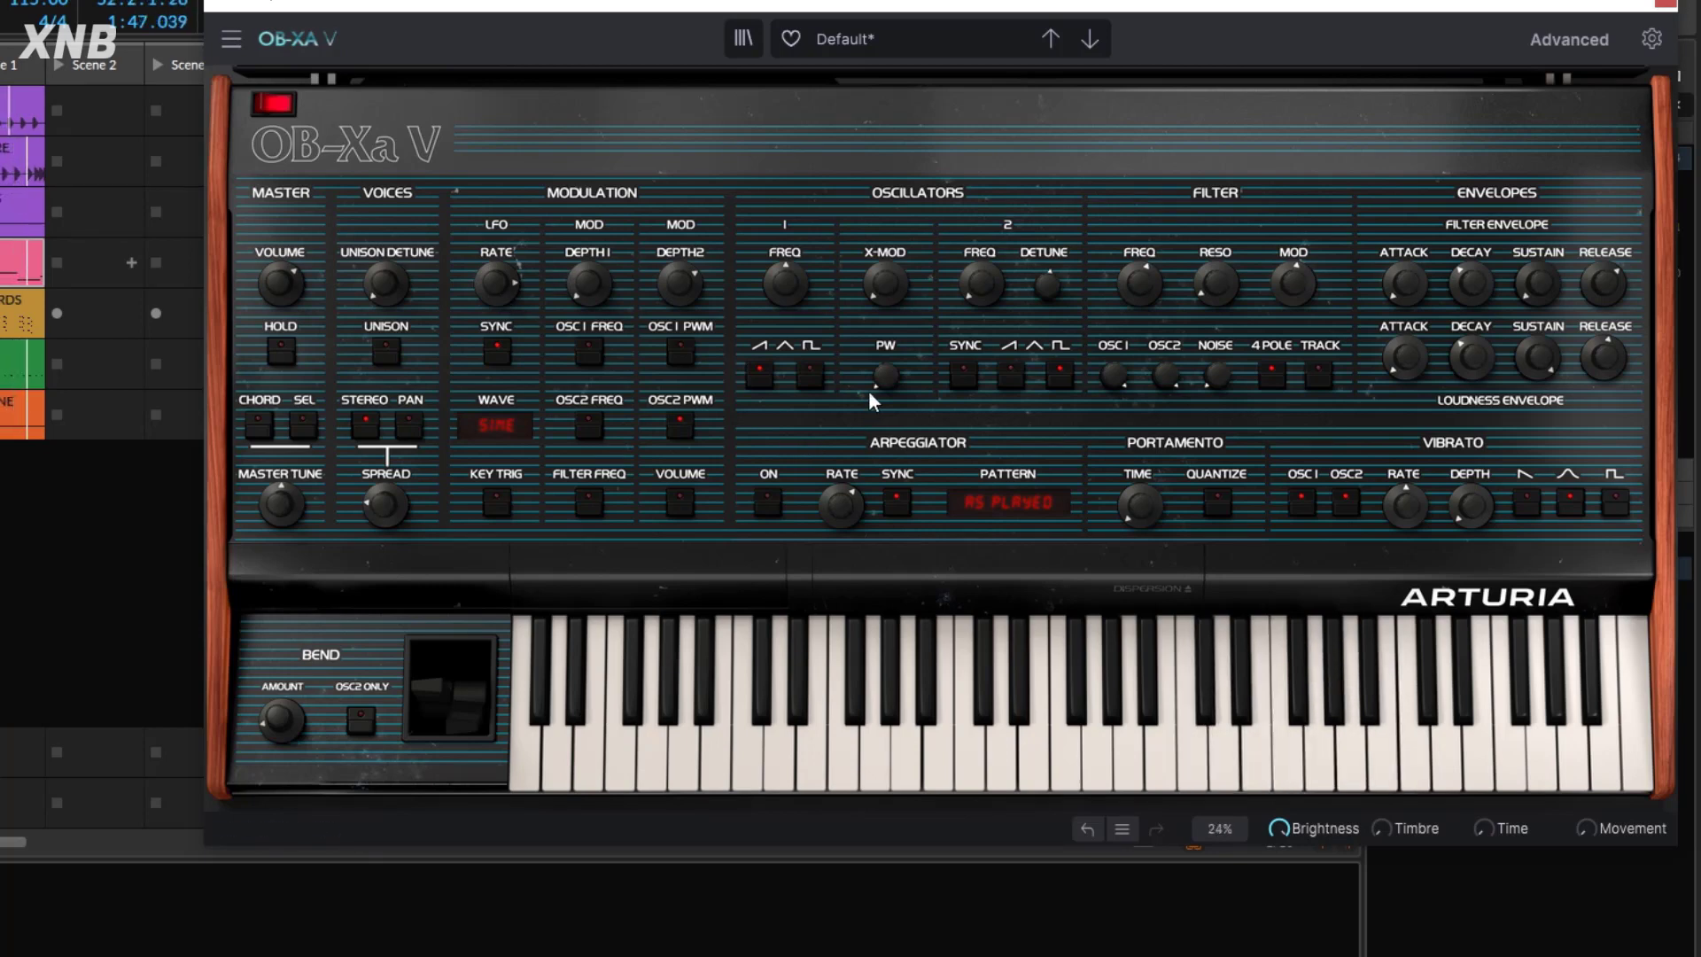
Raise the oscillators' pulse width and slow down the synced LFO rate.
{"action": "mouse_move", "coordinate": [886, 374]}
{"action": "left_click_drag", "start_coordinate": [886, 374], "coordinate": [886, 338]}
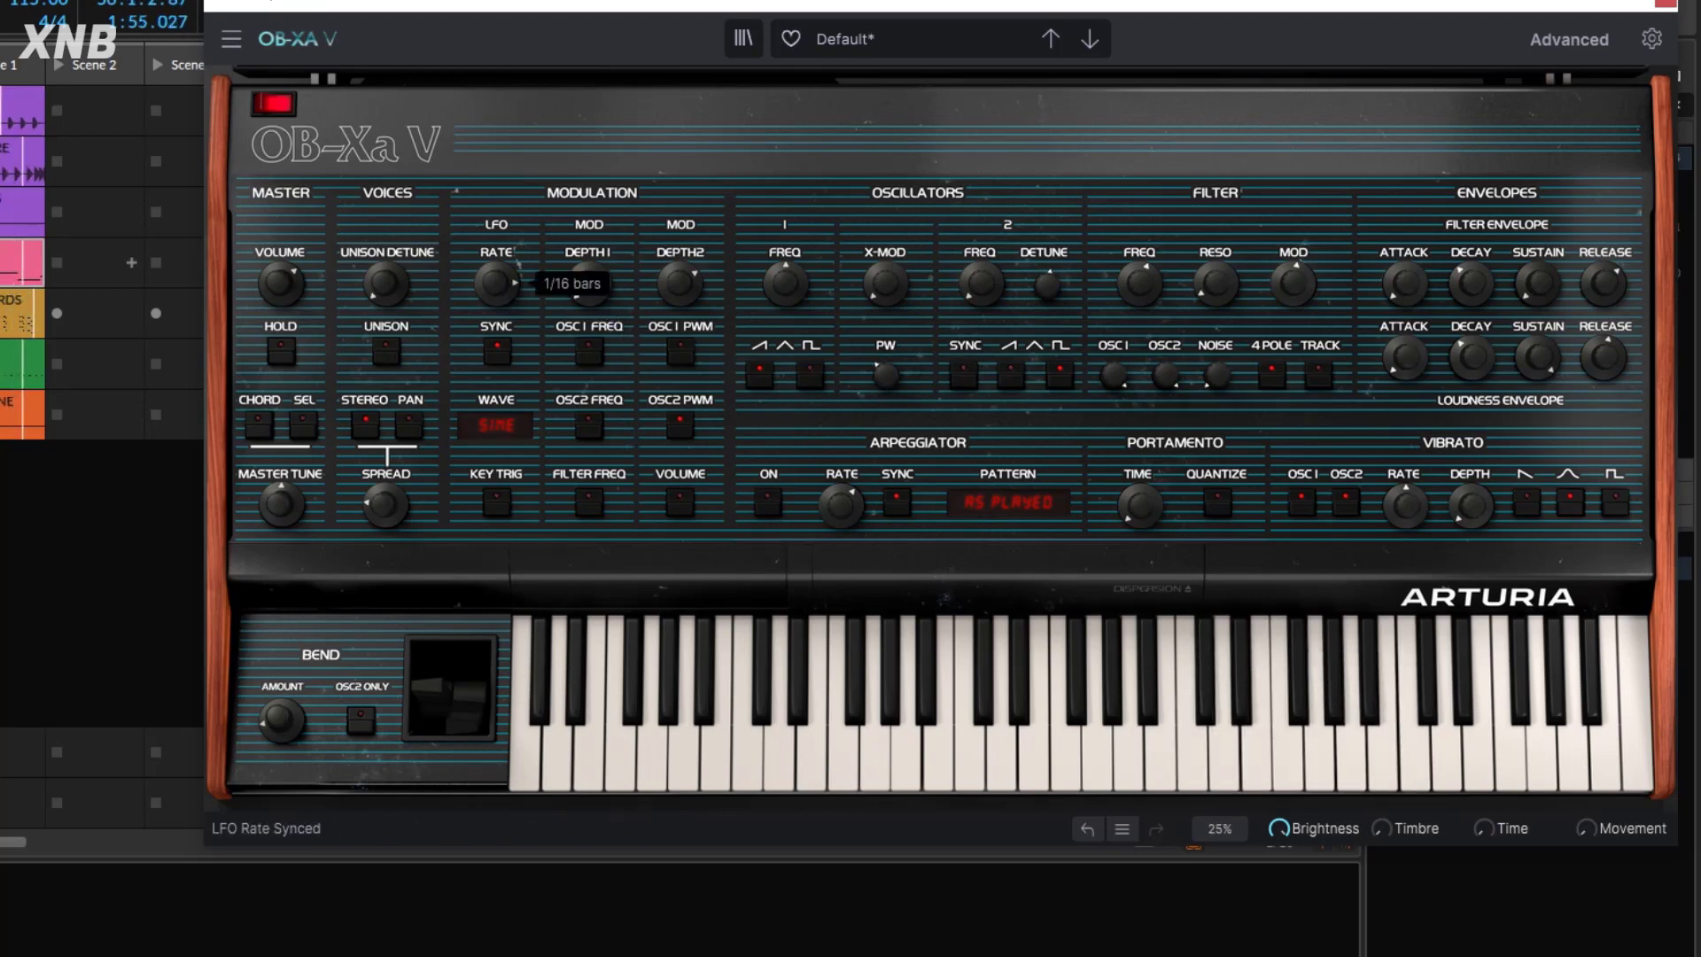
{"action": "left_click_drag", "start_coordinate": [498, 285], "coordinate": [498, 332]}
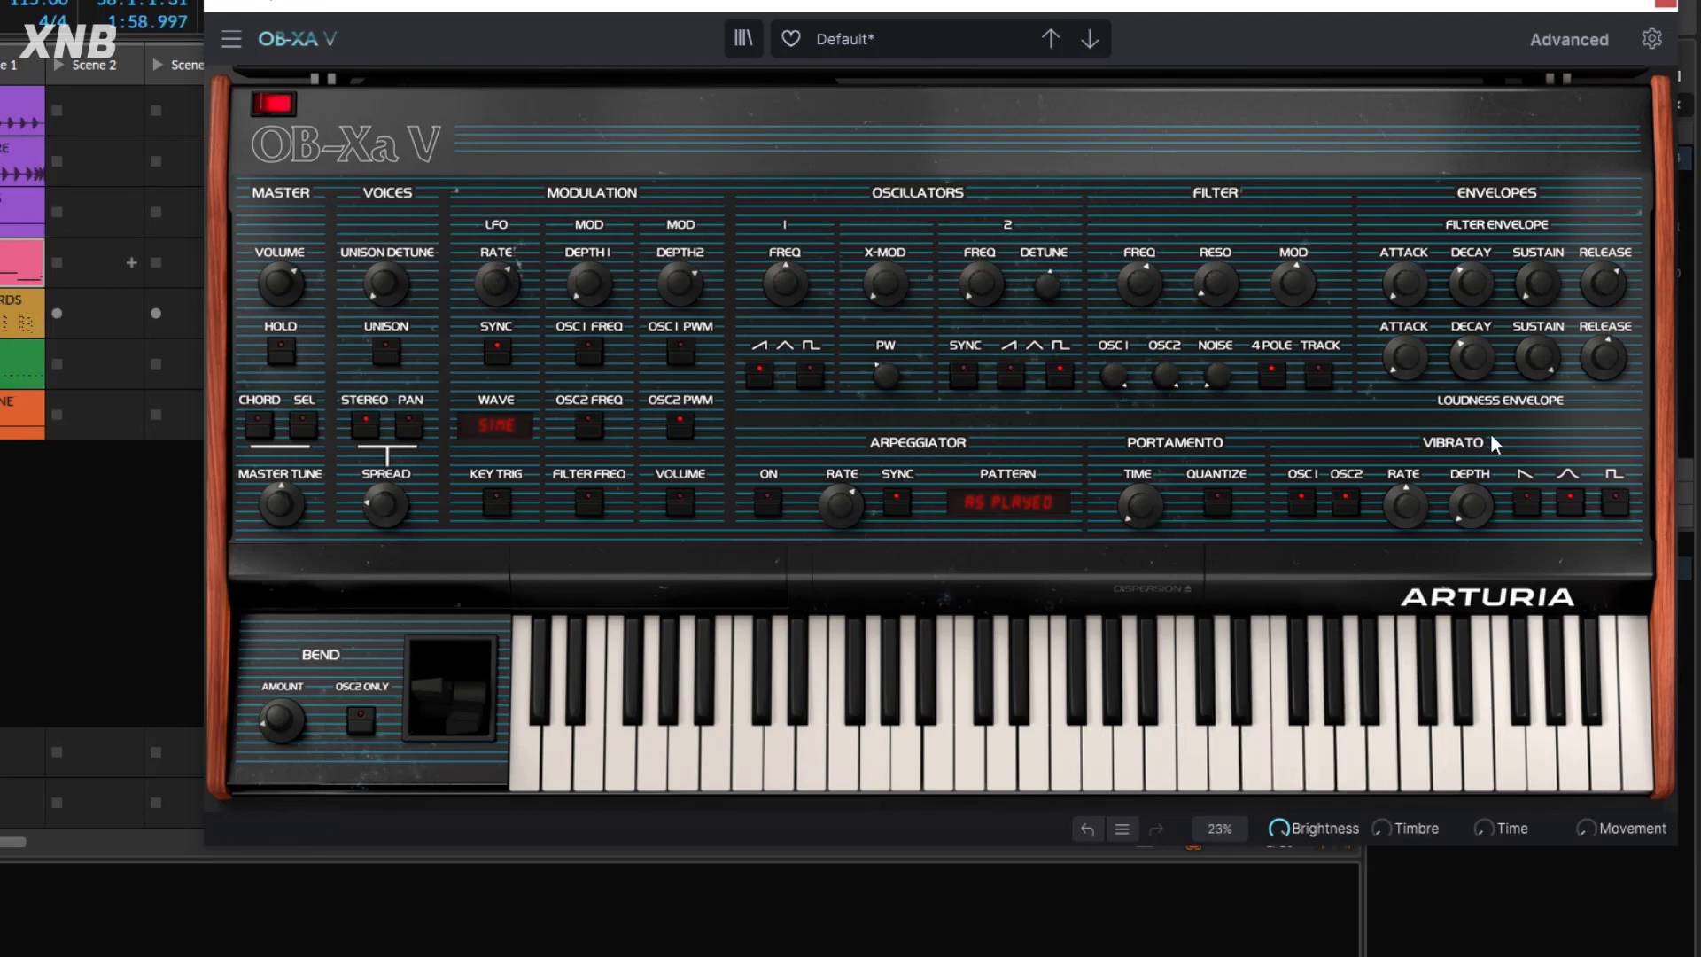
Solo only the CHORDS track and open its Scene 1 clip in the detail editor to view the notes.
{"action": "mouse_move", "coordinate": [1306, 285]}
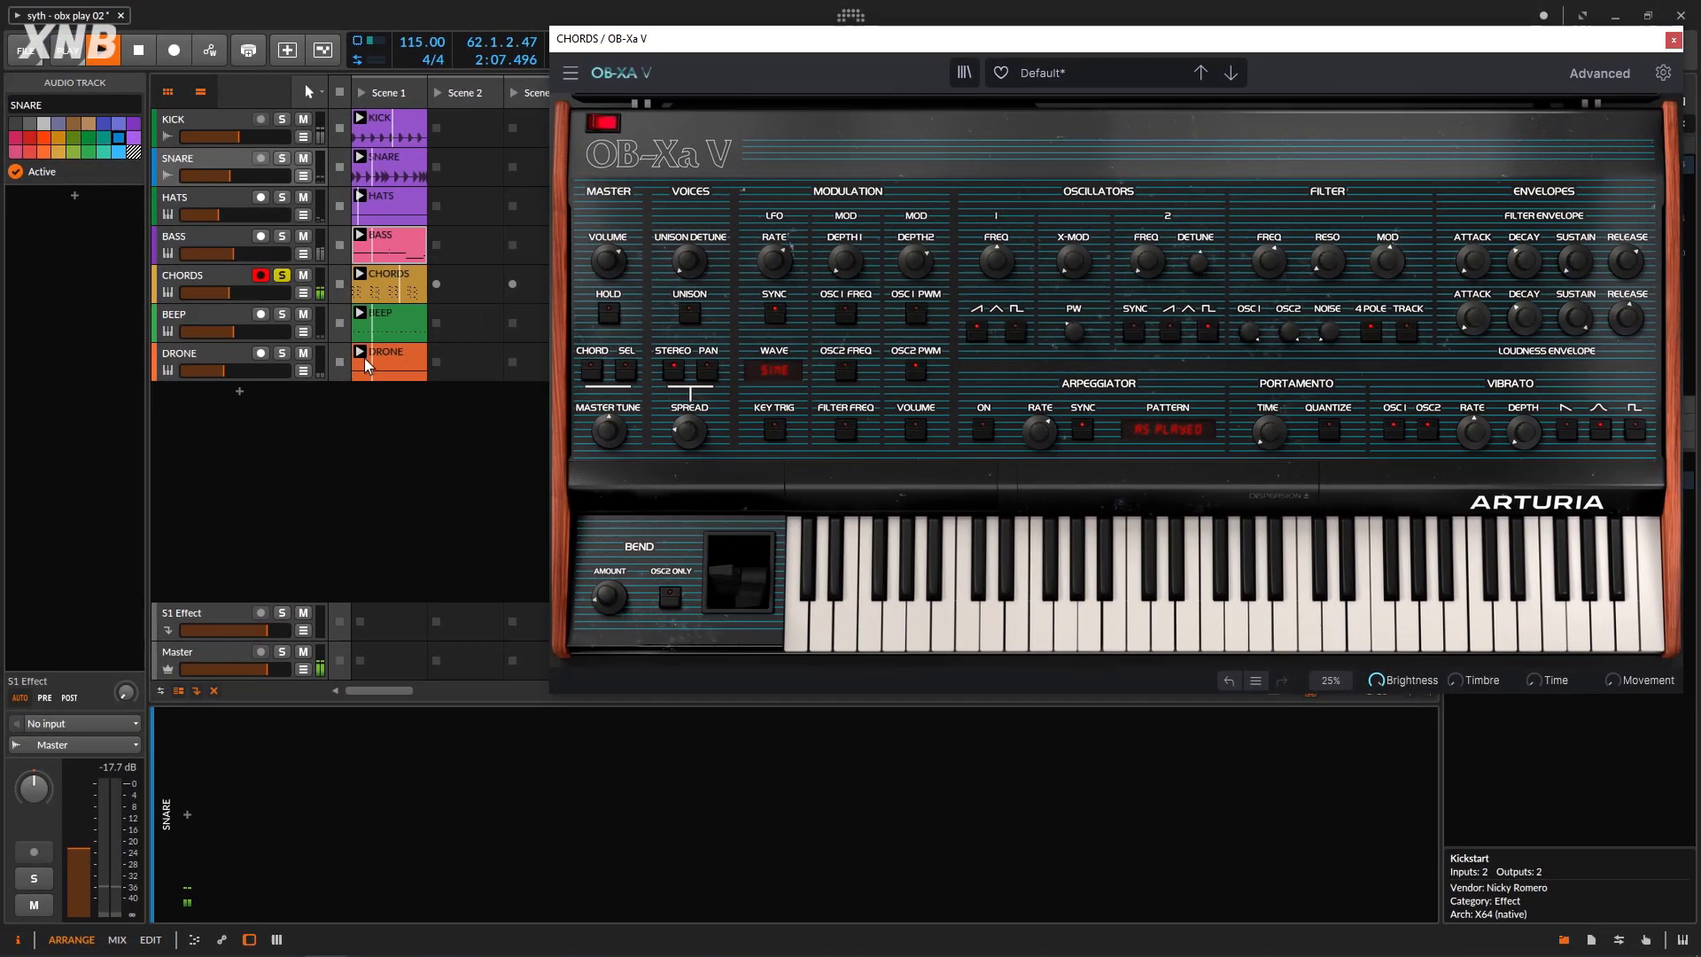
{"action": "double_click", "coordinate": [394, 288]}
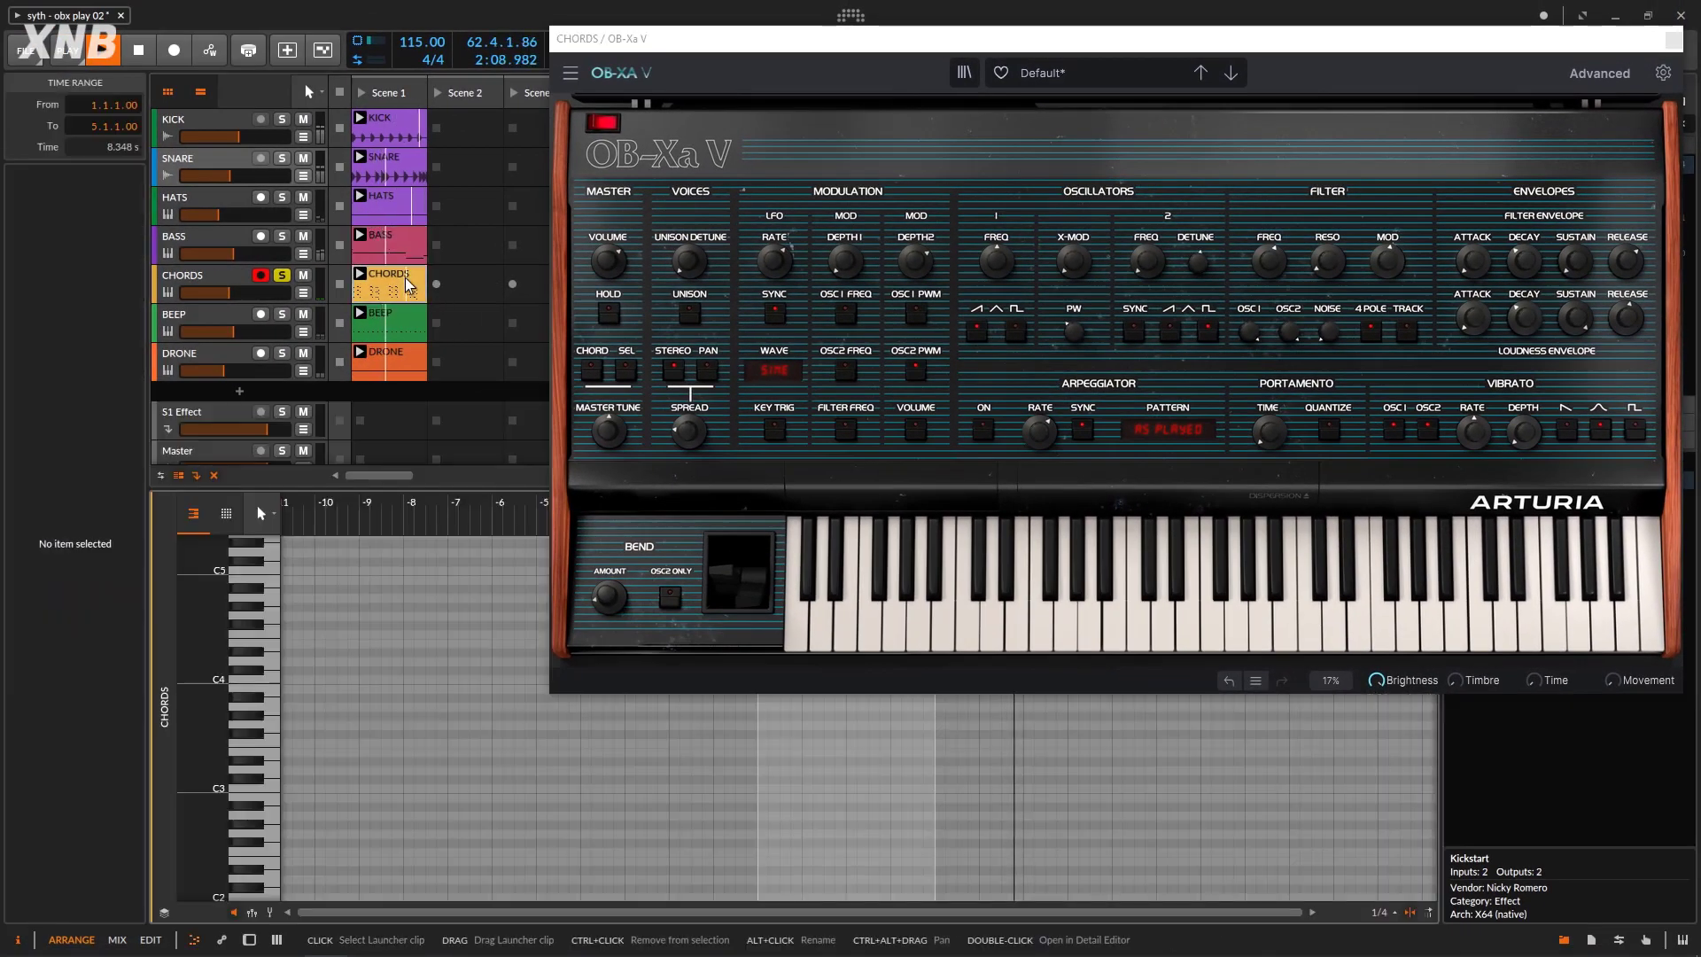
{"action": "scroll", "coordinate": [479, 685], "scroll_direction": "up", "scroll_amount": 2}
{"action": "scroll", "coordinate": [509, 706], "scroll_direction": "down", "scroll_amount": 3}
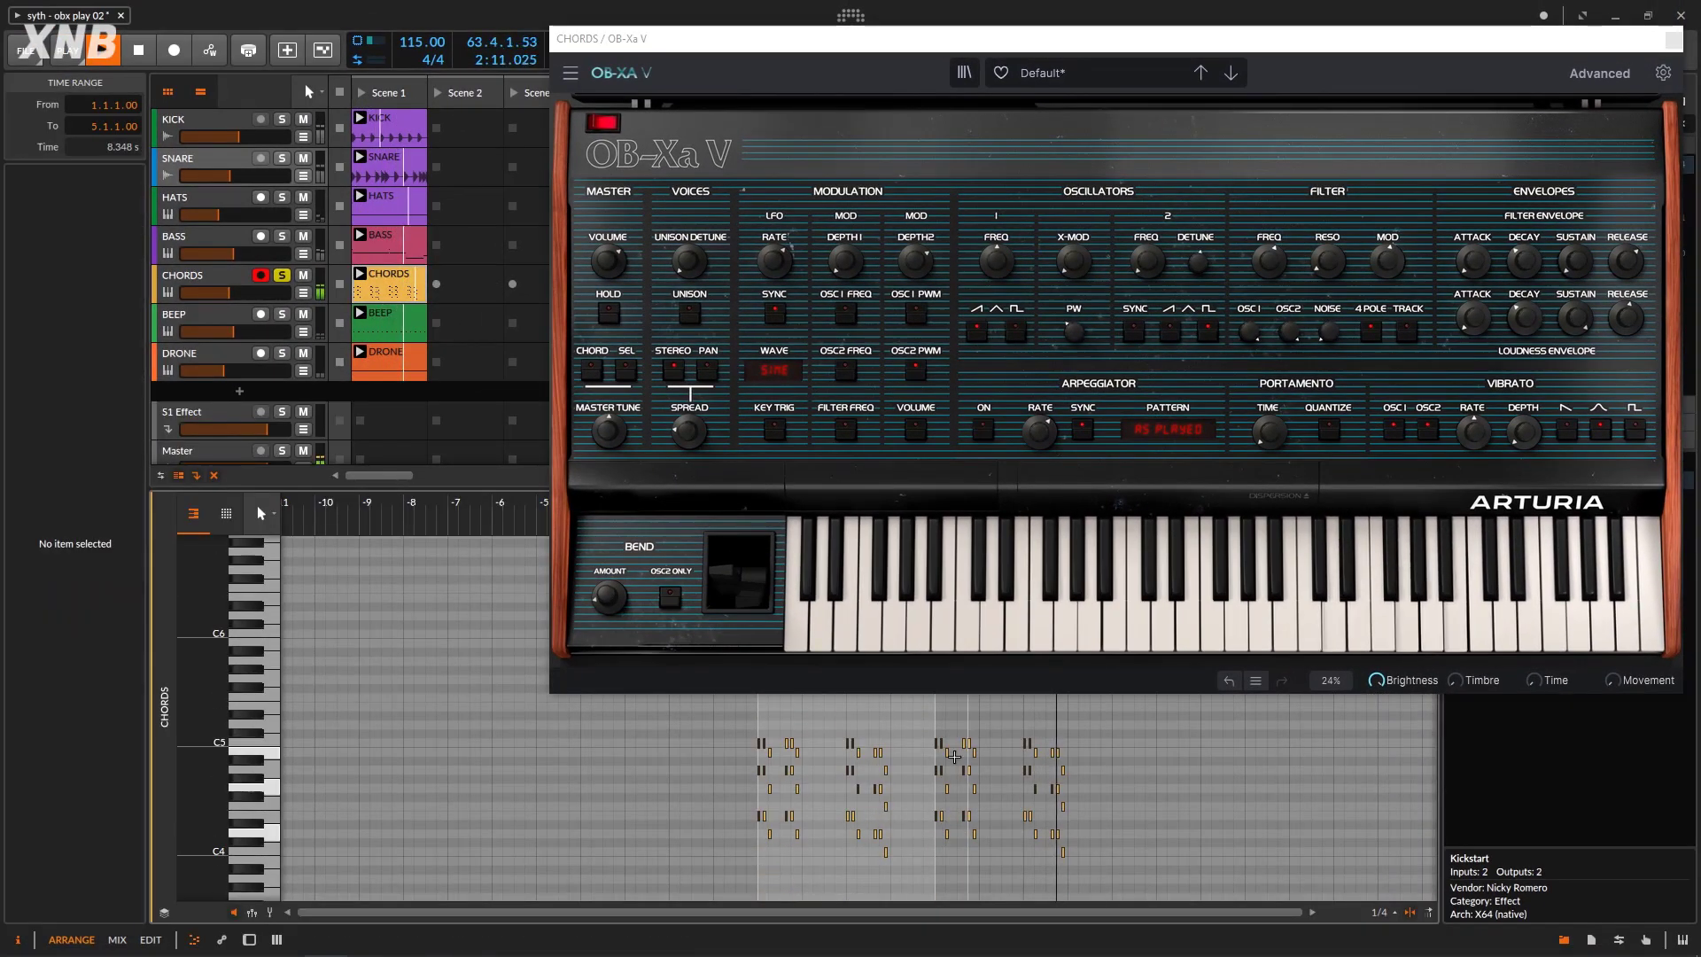
Turn on keyboard tracking for the CHORDS patch's filter.
{"action": "left_click", "coordinate": [1408, 331]}
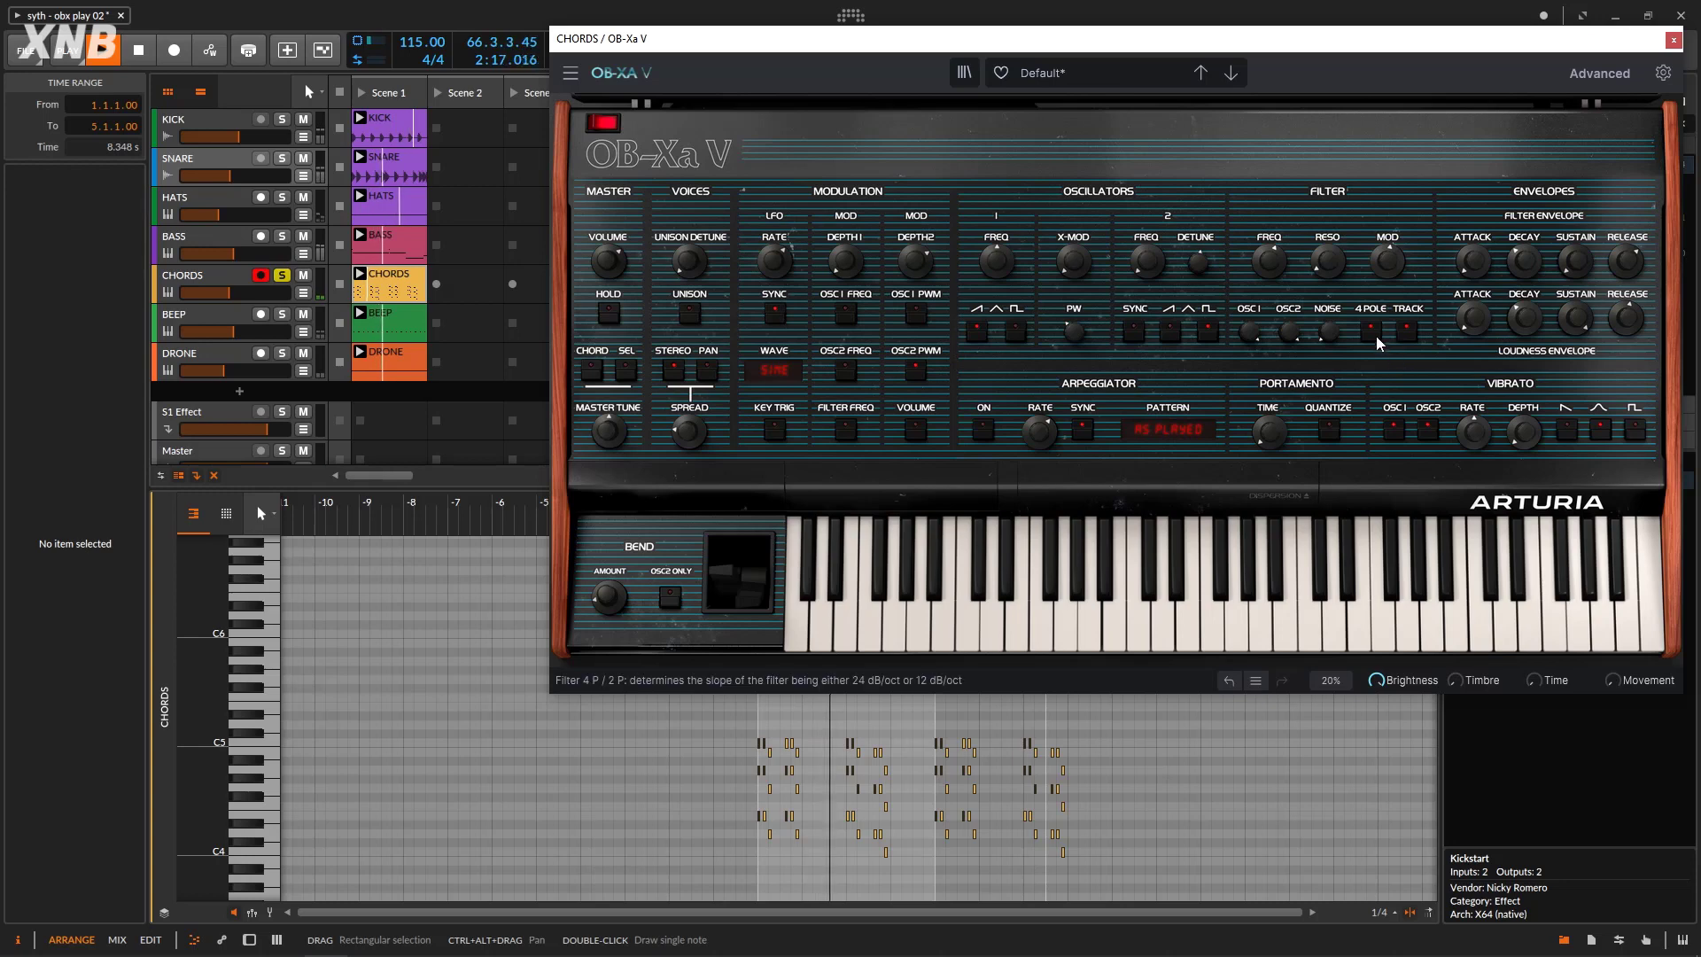
Slightly lower the CHORDS patch's filter envelope modulation and shorten the loudness envelope's release.
{"action": "mouse_move", "coordinate": [1273, 267]}
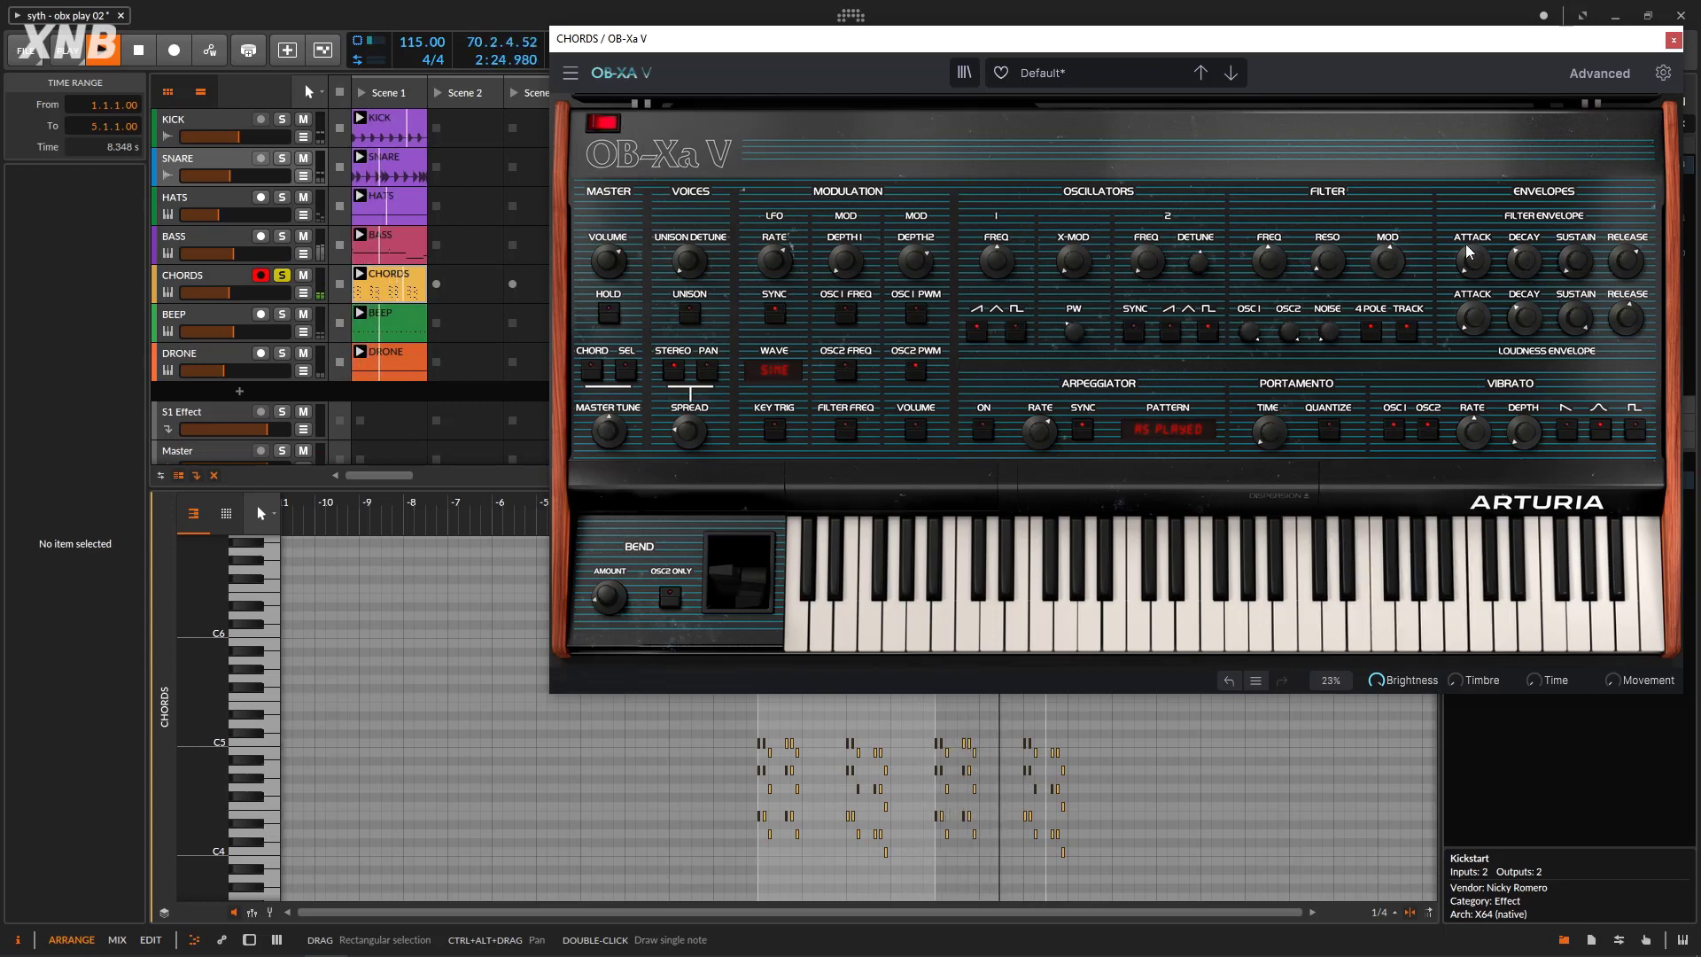
{"action": "mouse_move", "coordinate": [1389, 262]}
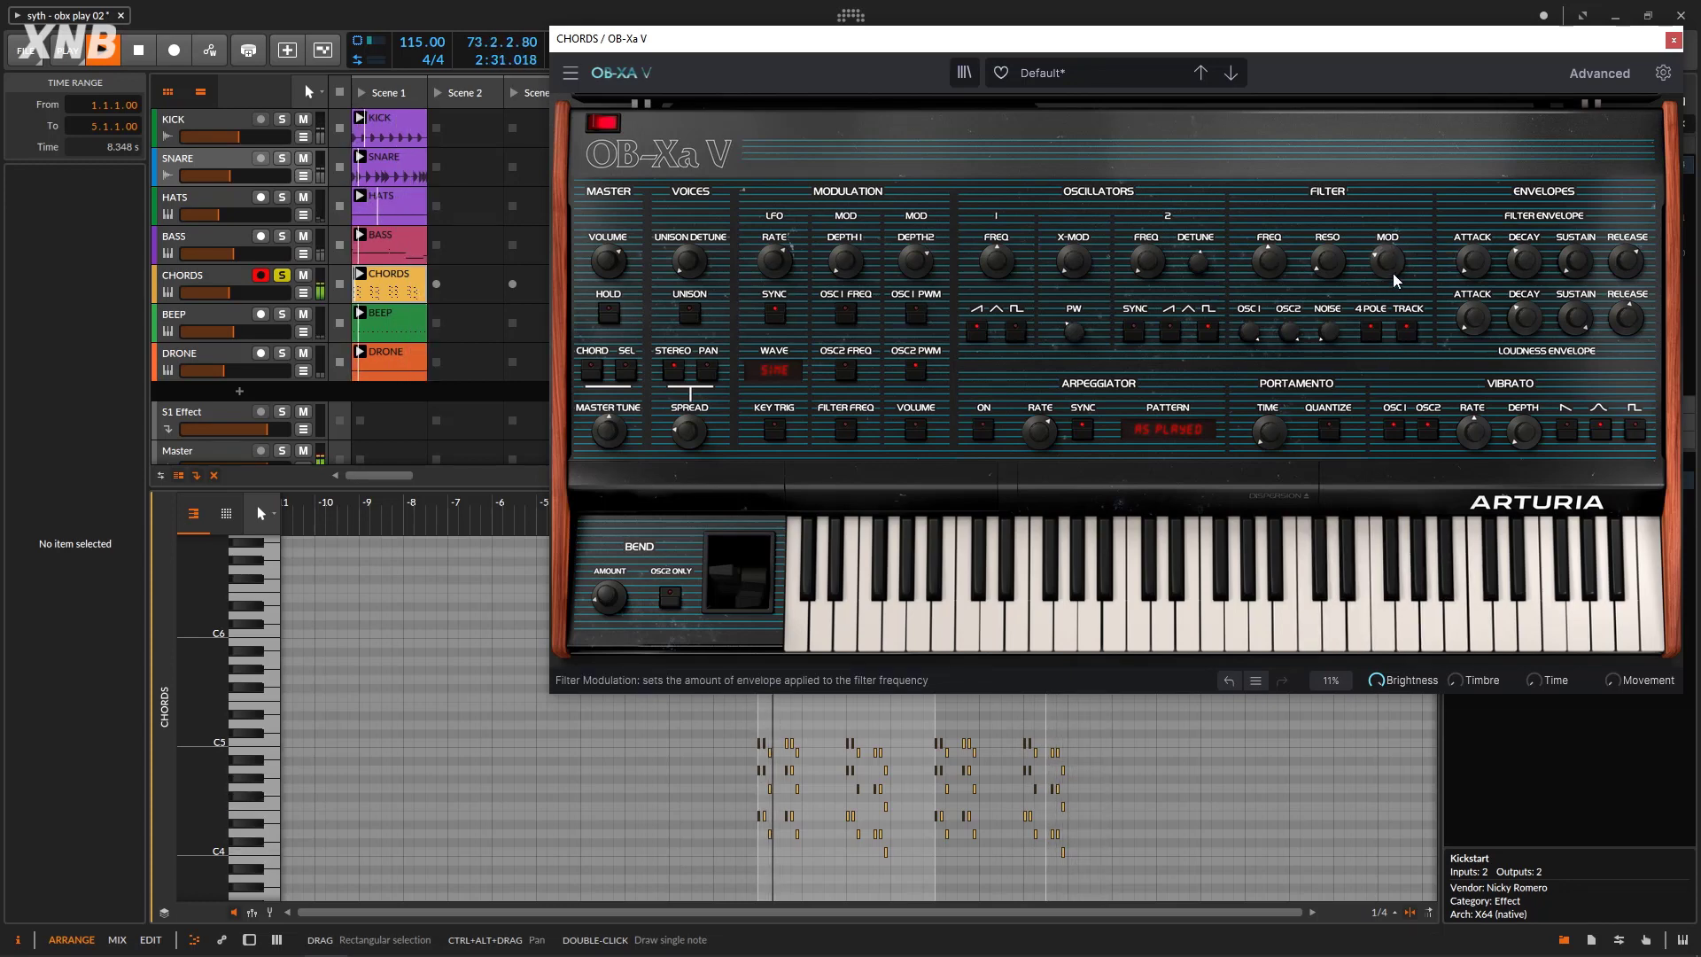
{"action": "left_click_drag", "start_coordinate": [1391, 267], "coordinate": [1391, 274]}
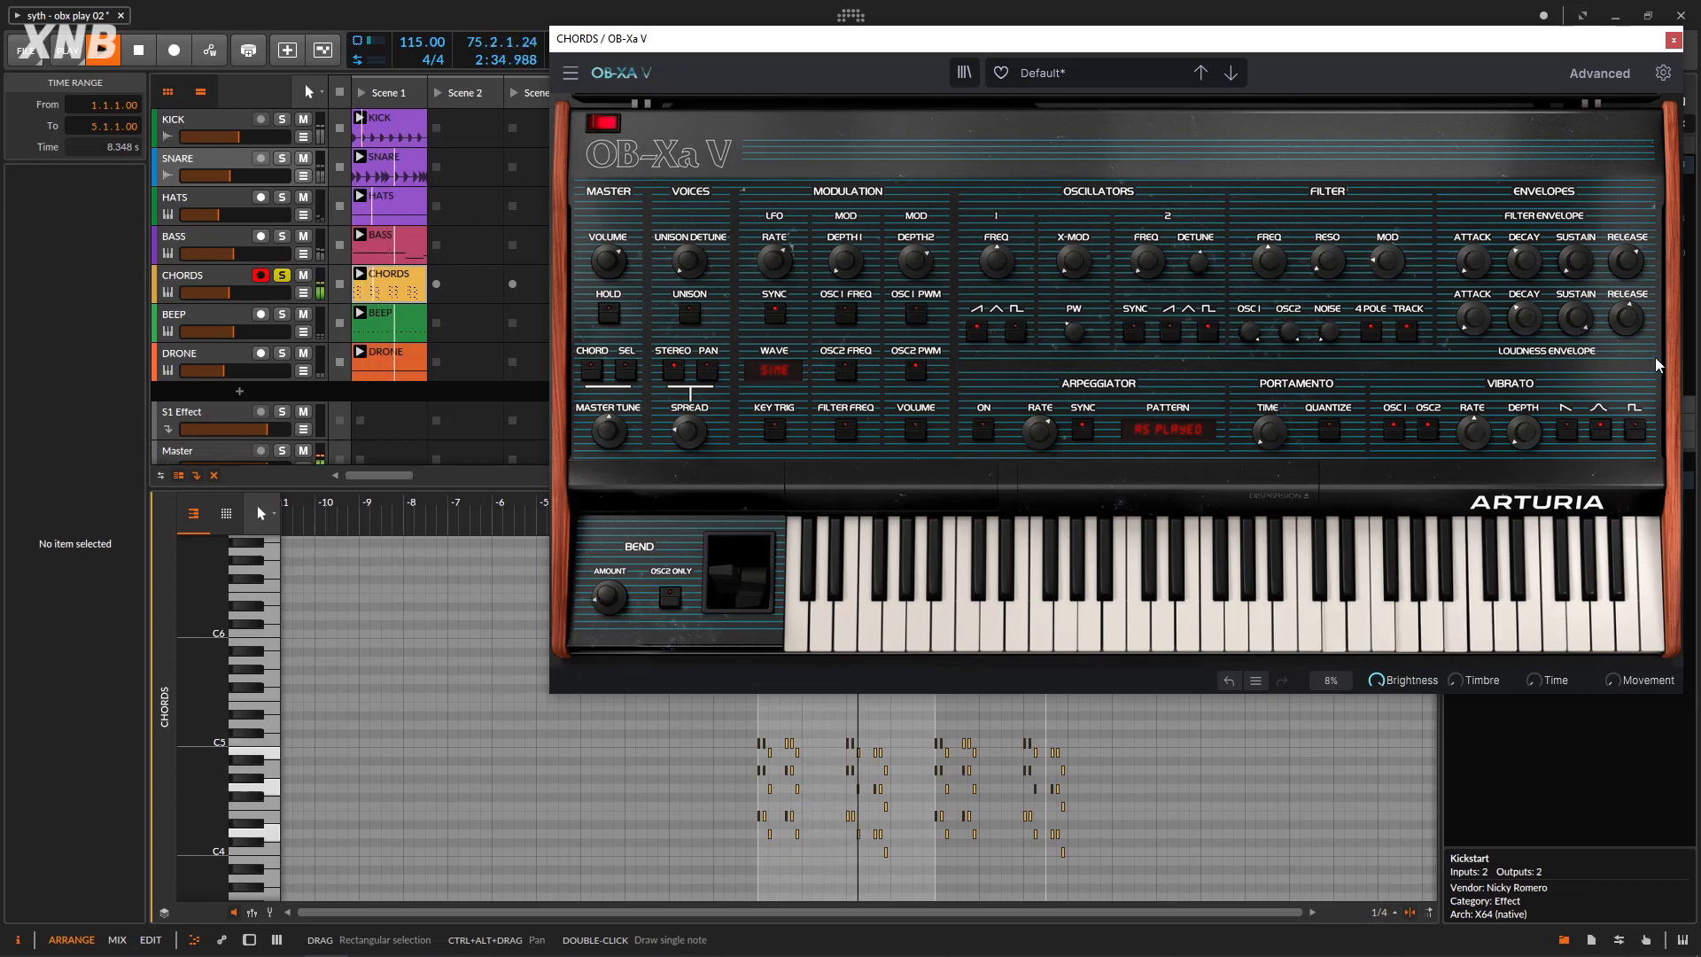
{"action": "left_click_drag", "start_coordinate": [1628, 320], "coordinate": [1629, 332]}
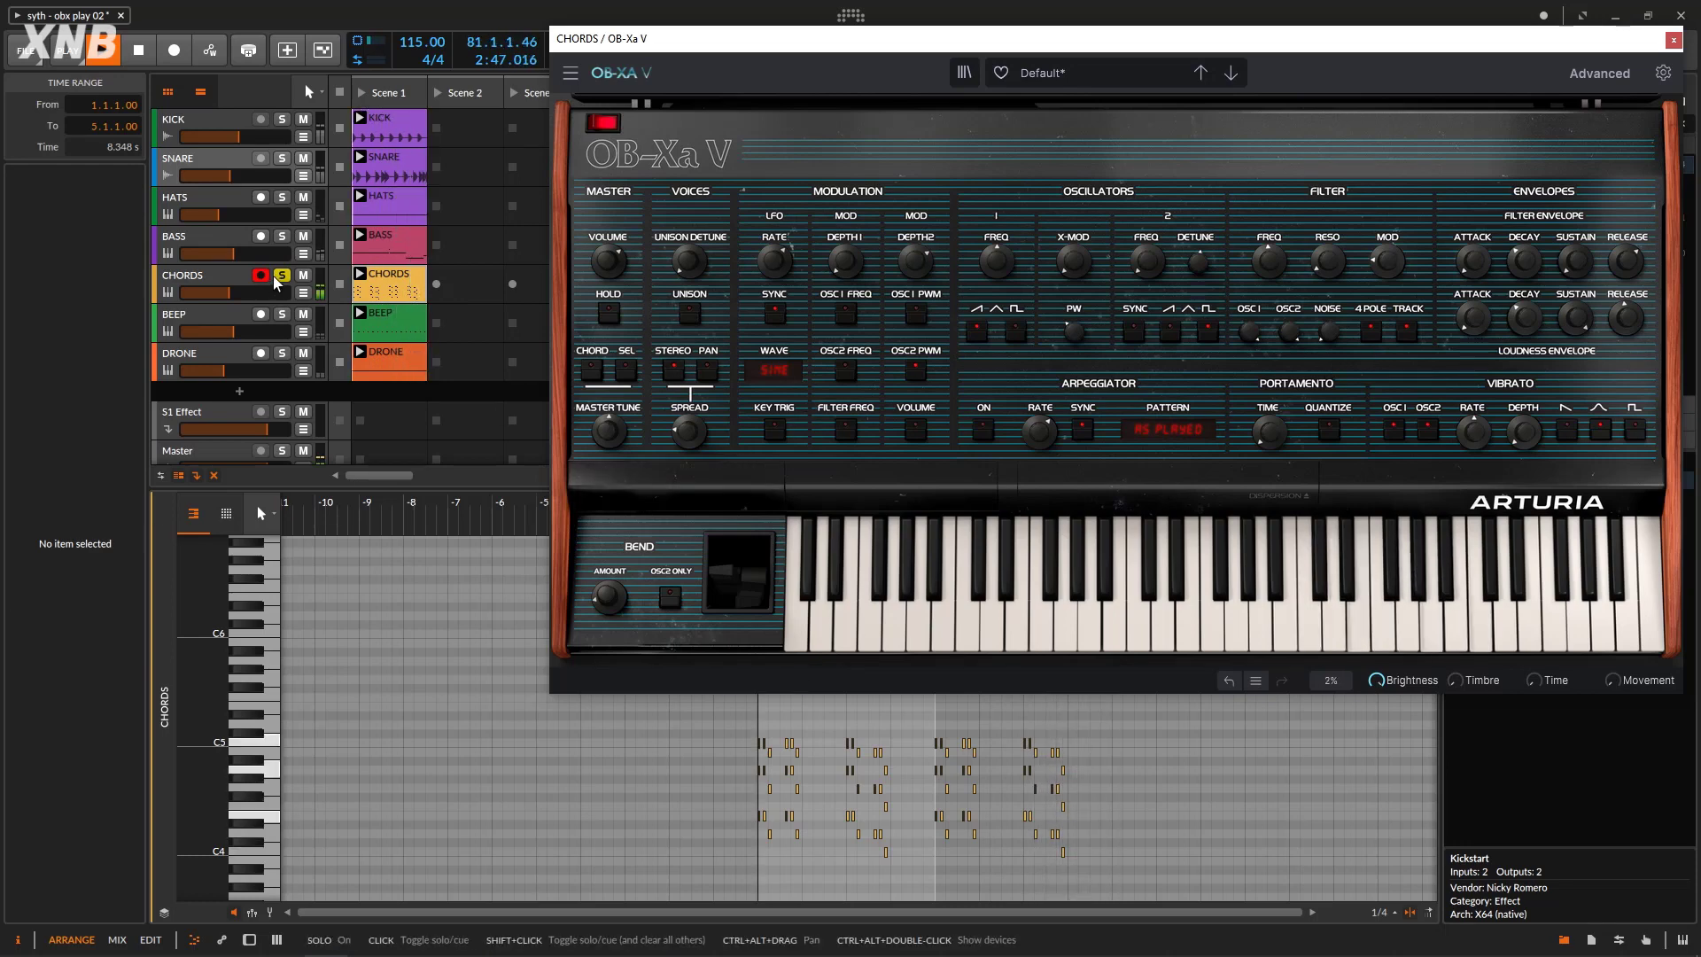
Mute the BEEP and DRONE tracks, unsolo CHORDS to hear it in the mix, and stop playback.
{"action": "left_click", "coordinate": [302, 315]}
{"action": "left_click", "coordinate": [304, 354]}
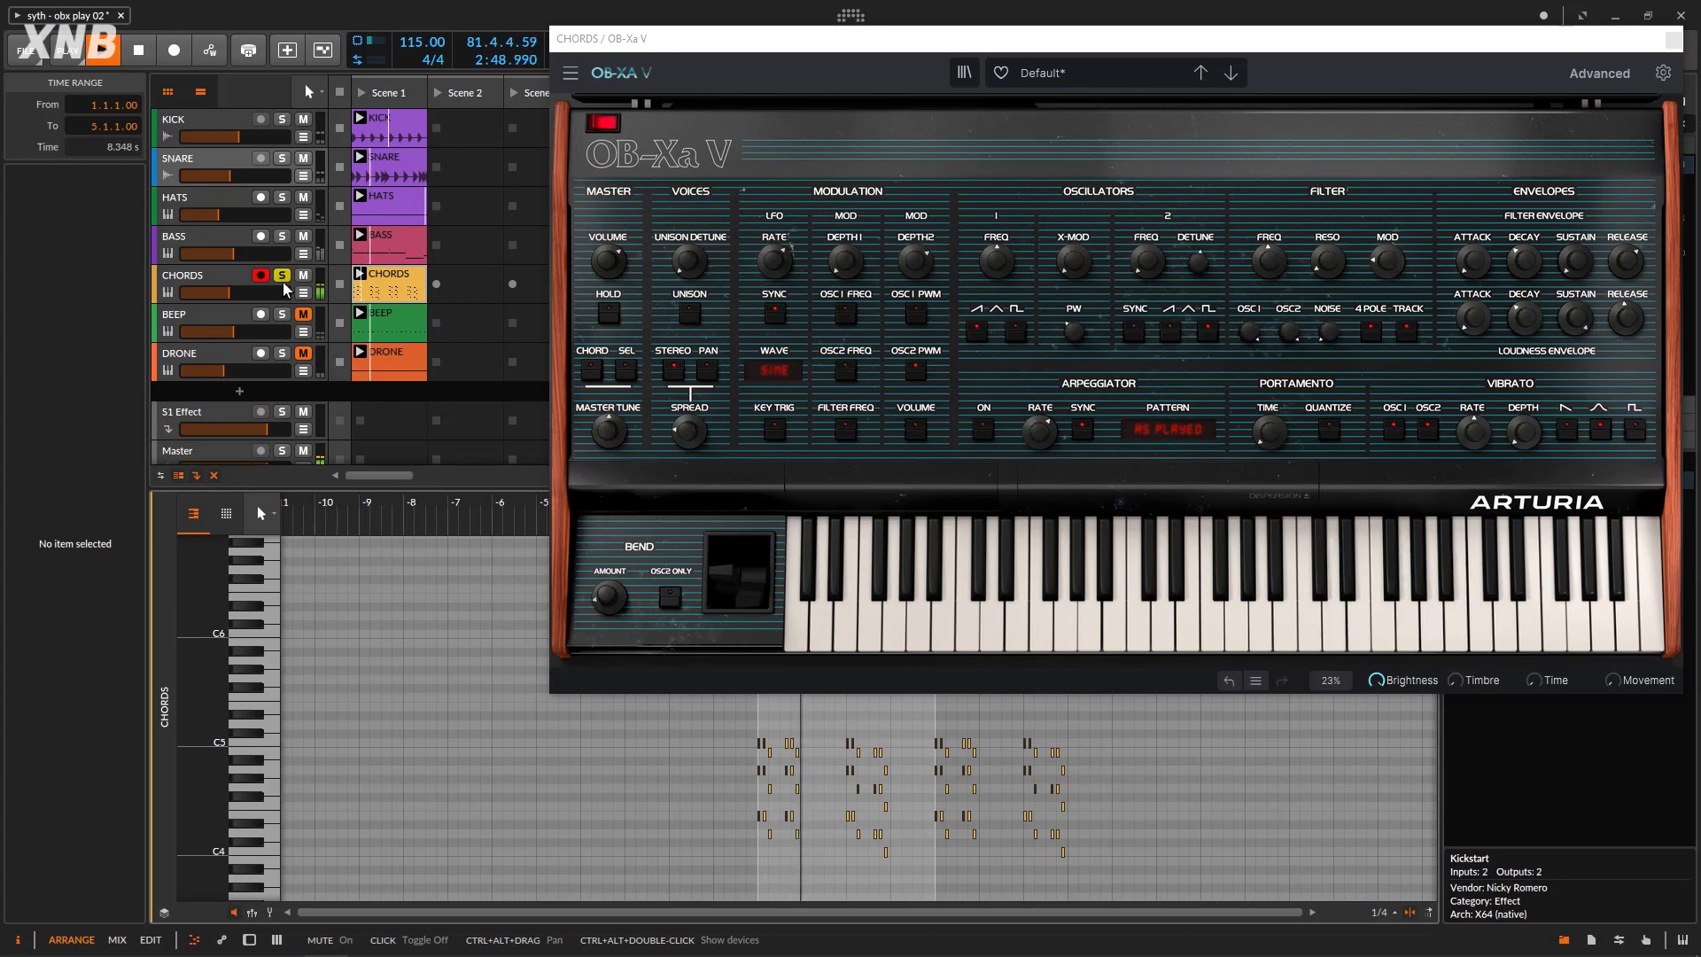
{"action": "left_click", "coordinate": [283, 275]}
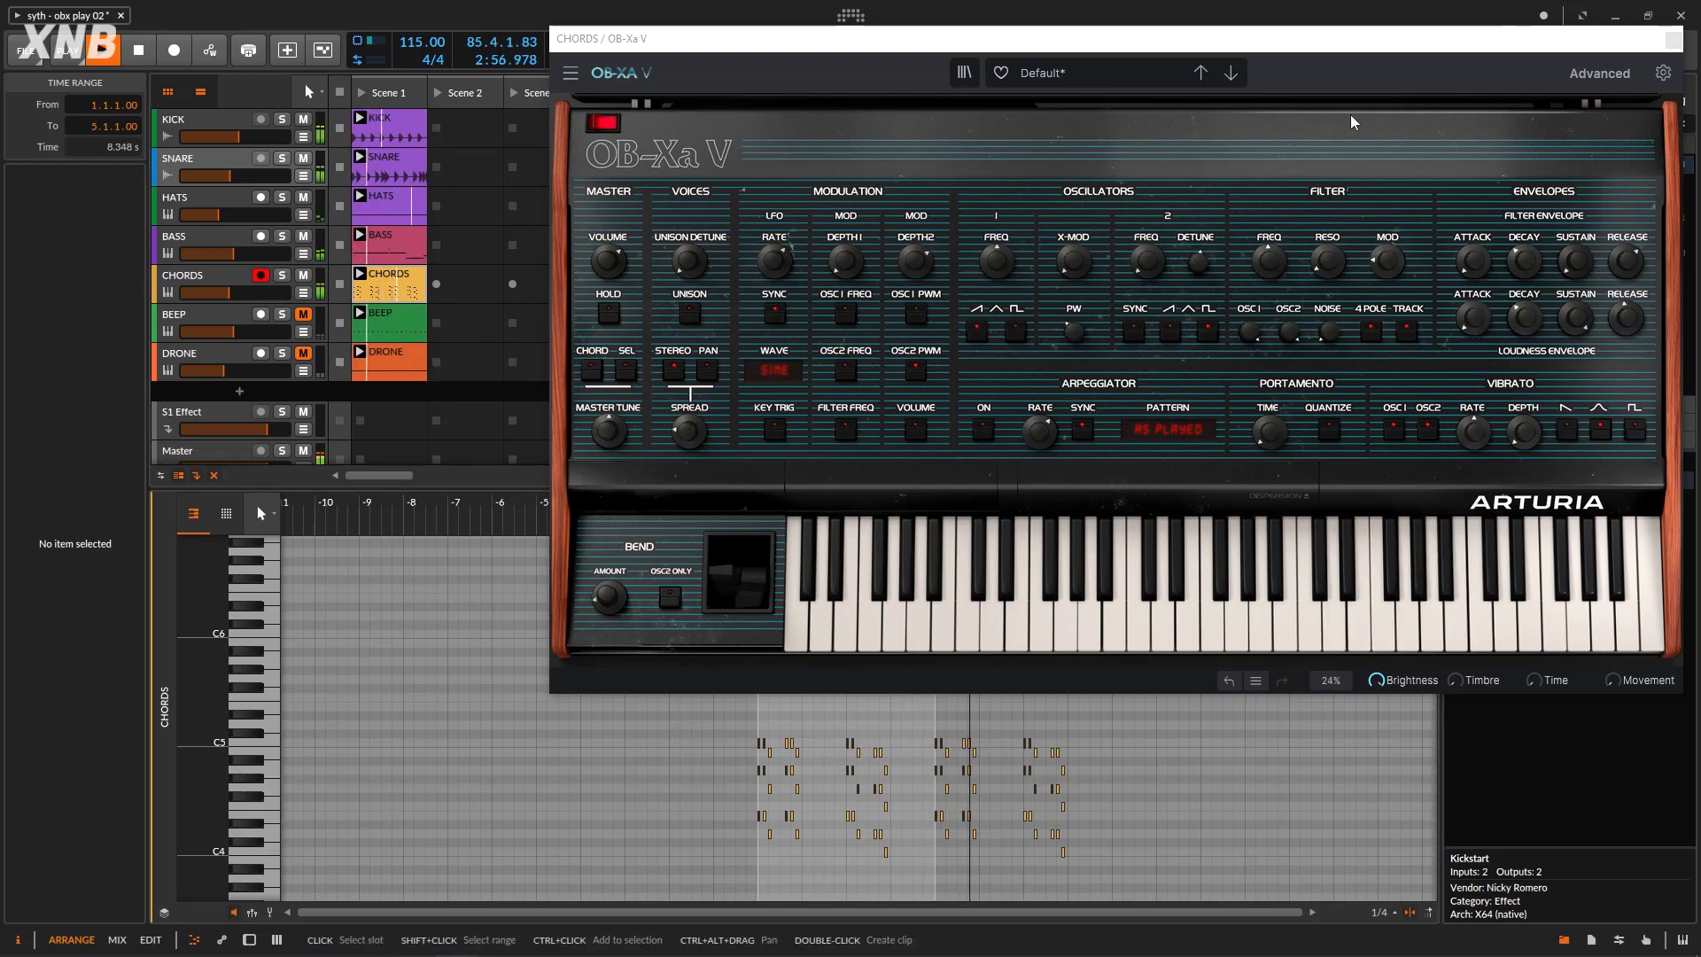
{"action": "left_click", "coordinate": [146, 51]}
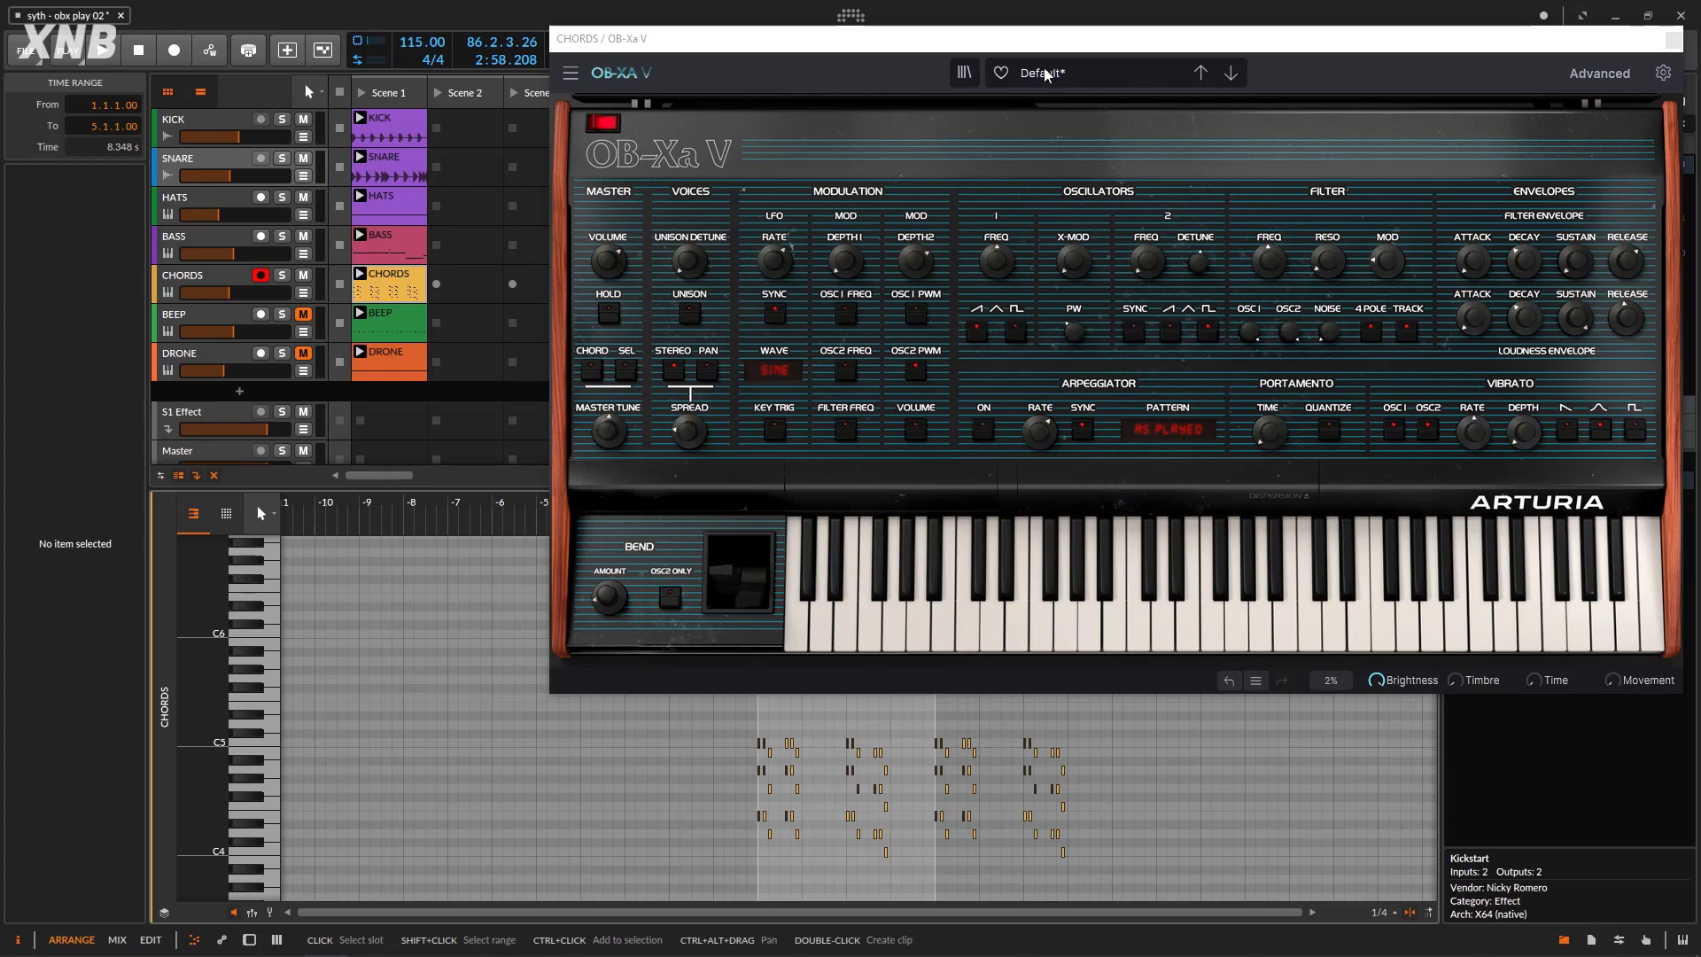
Route velocity to Loud Env Vol at 1.00 in the synth's modulation matrix, replacing the Vibrato Depth destination.
{"action": "left_click", "coordinate": [1600, 72]}
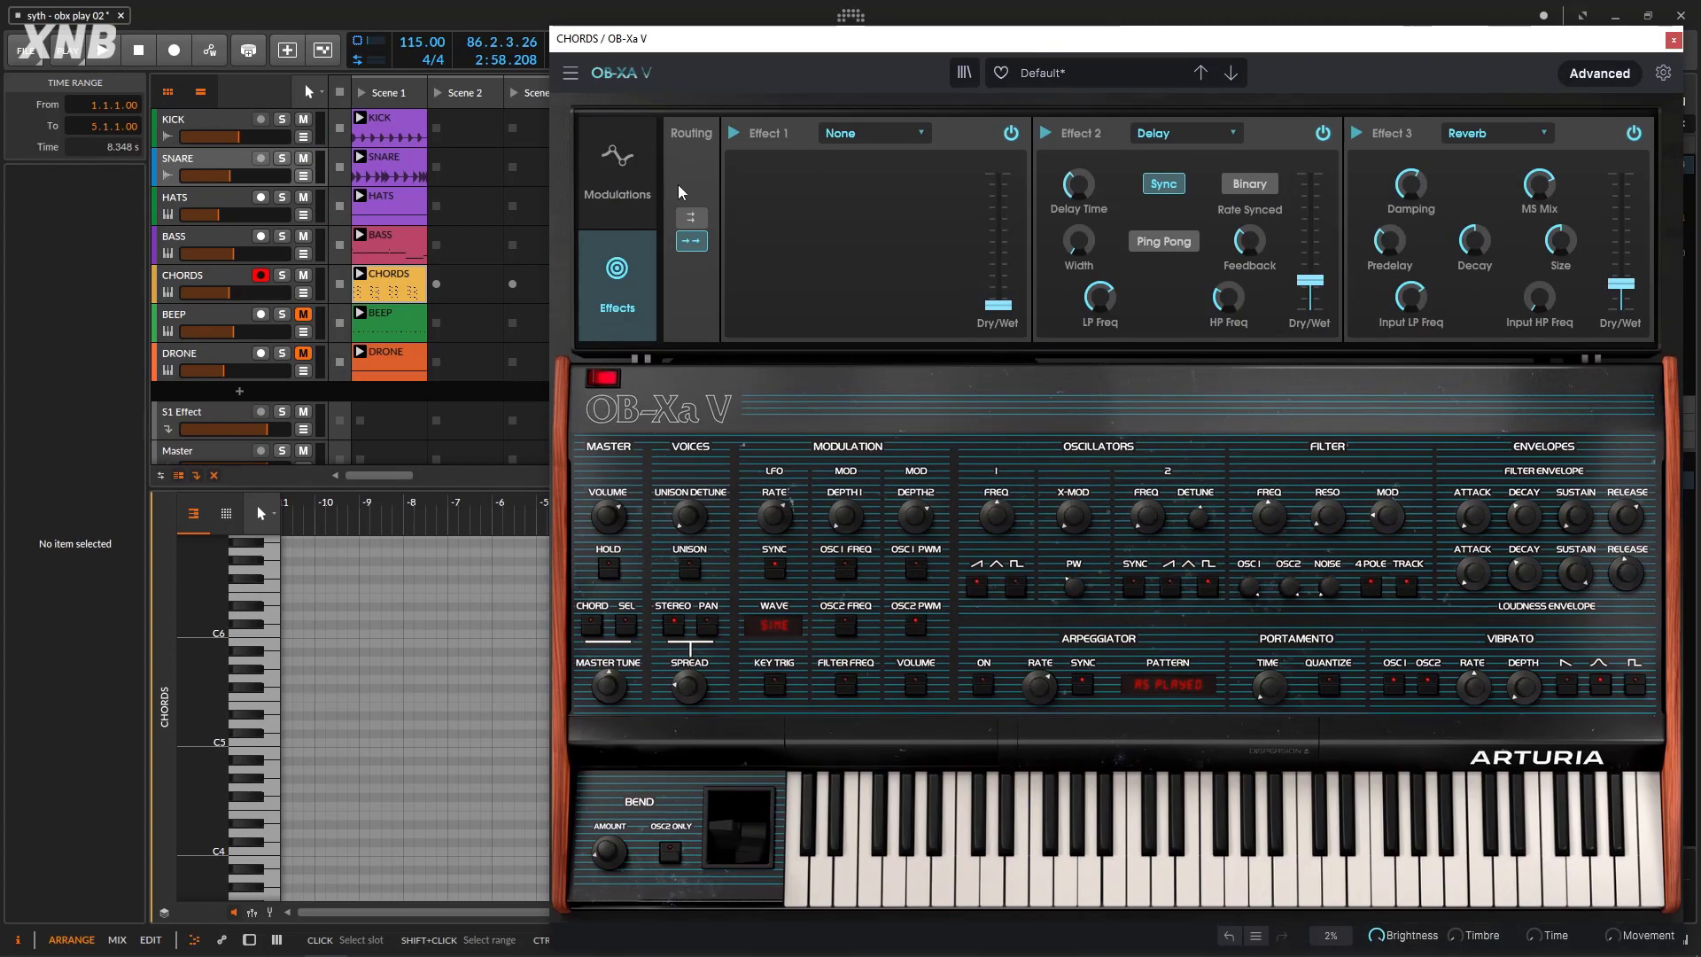
{"action": "left_click", "coordinate": [621, 186]}
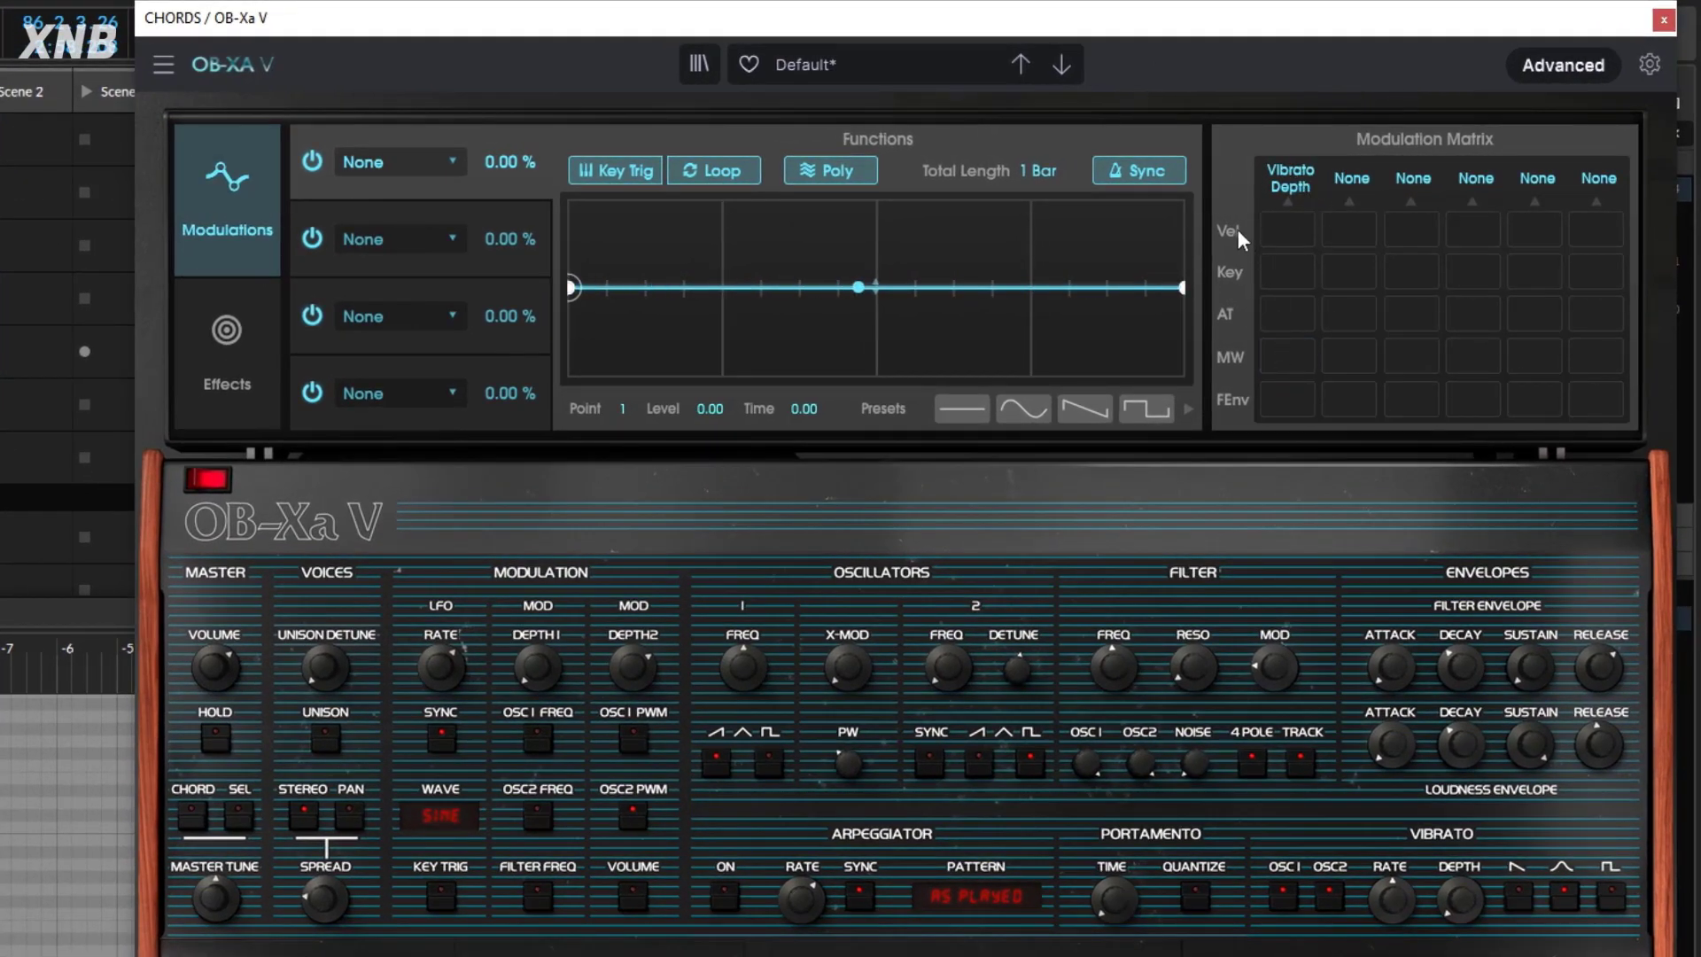
{"action": "left_click", "coordinate": [1292, 177]}
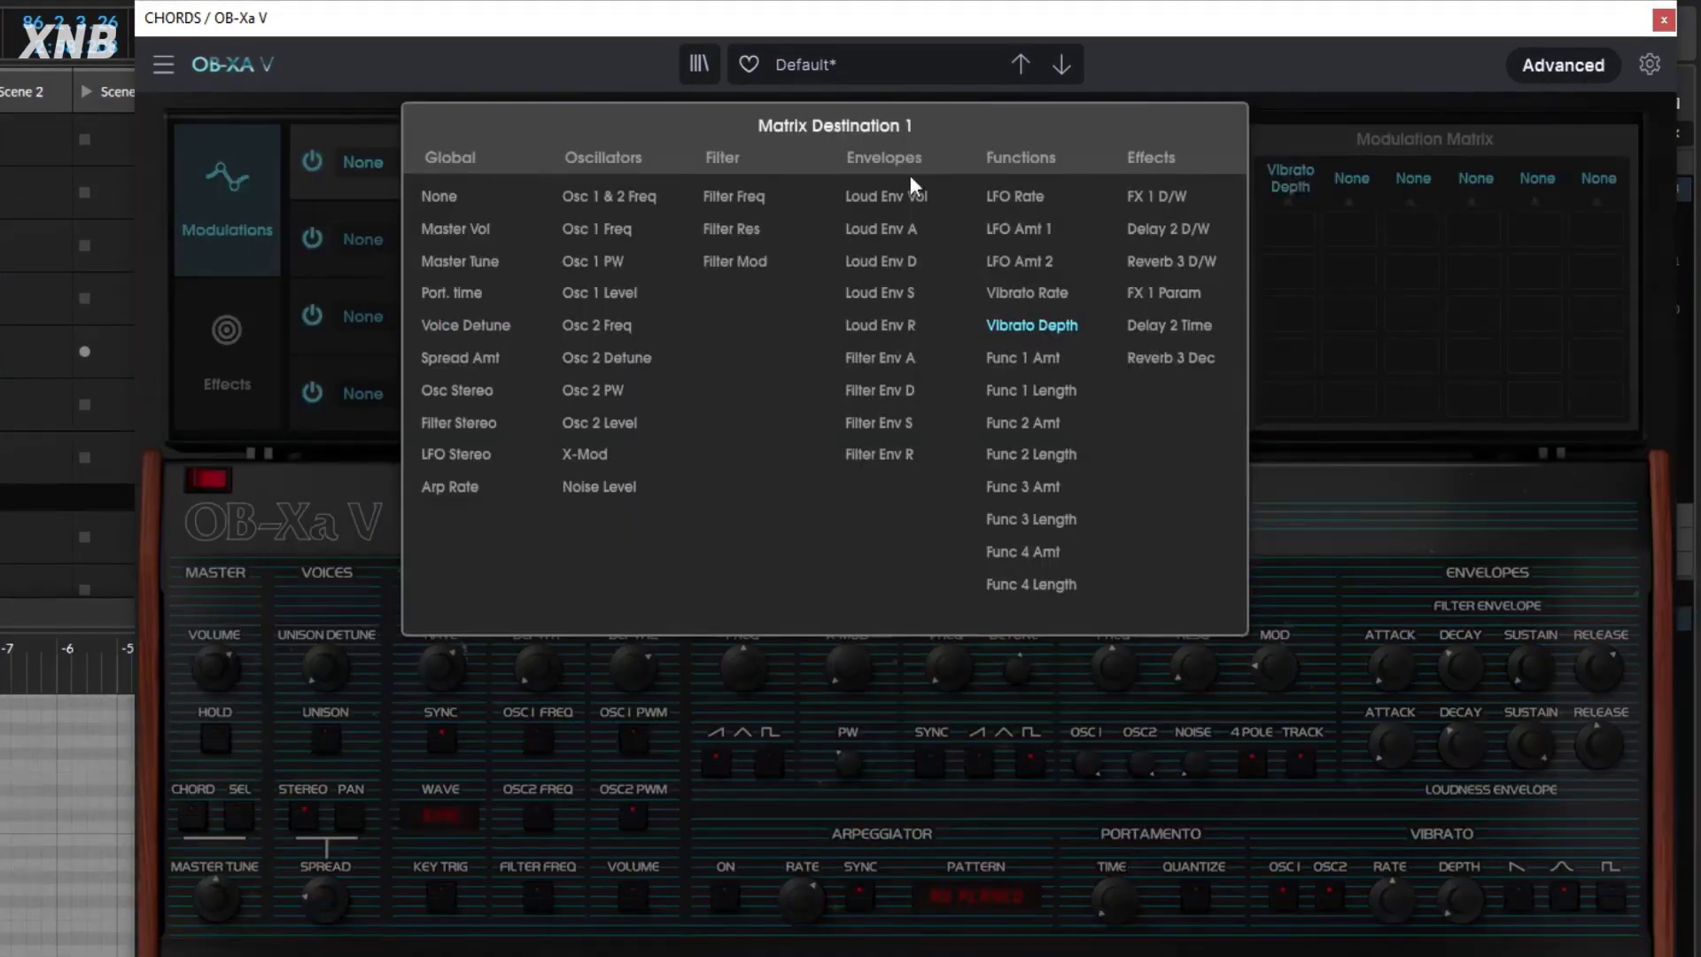
{"action": "left_click", "coordinate": [889, 198]}
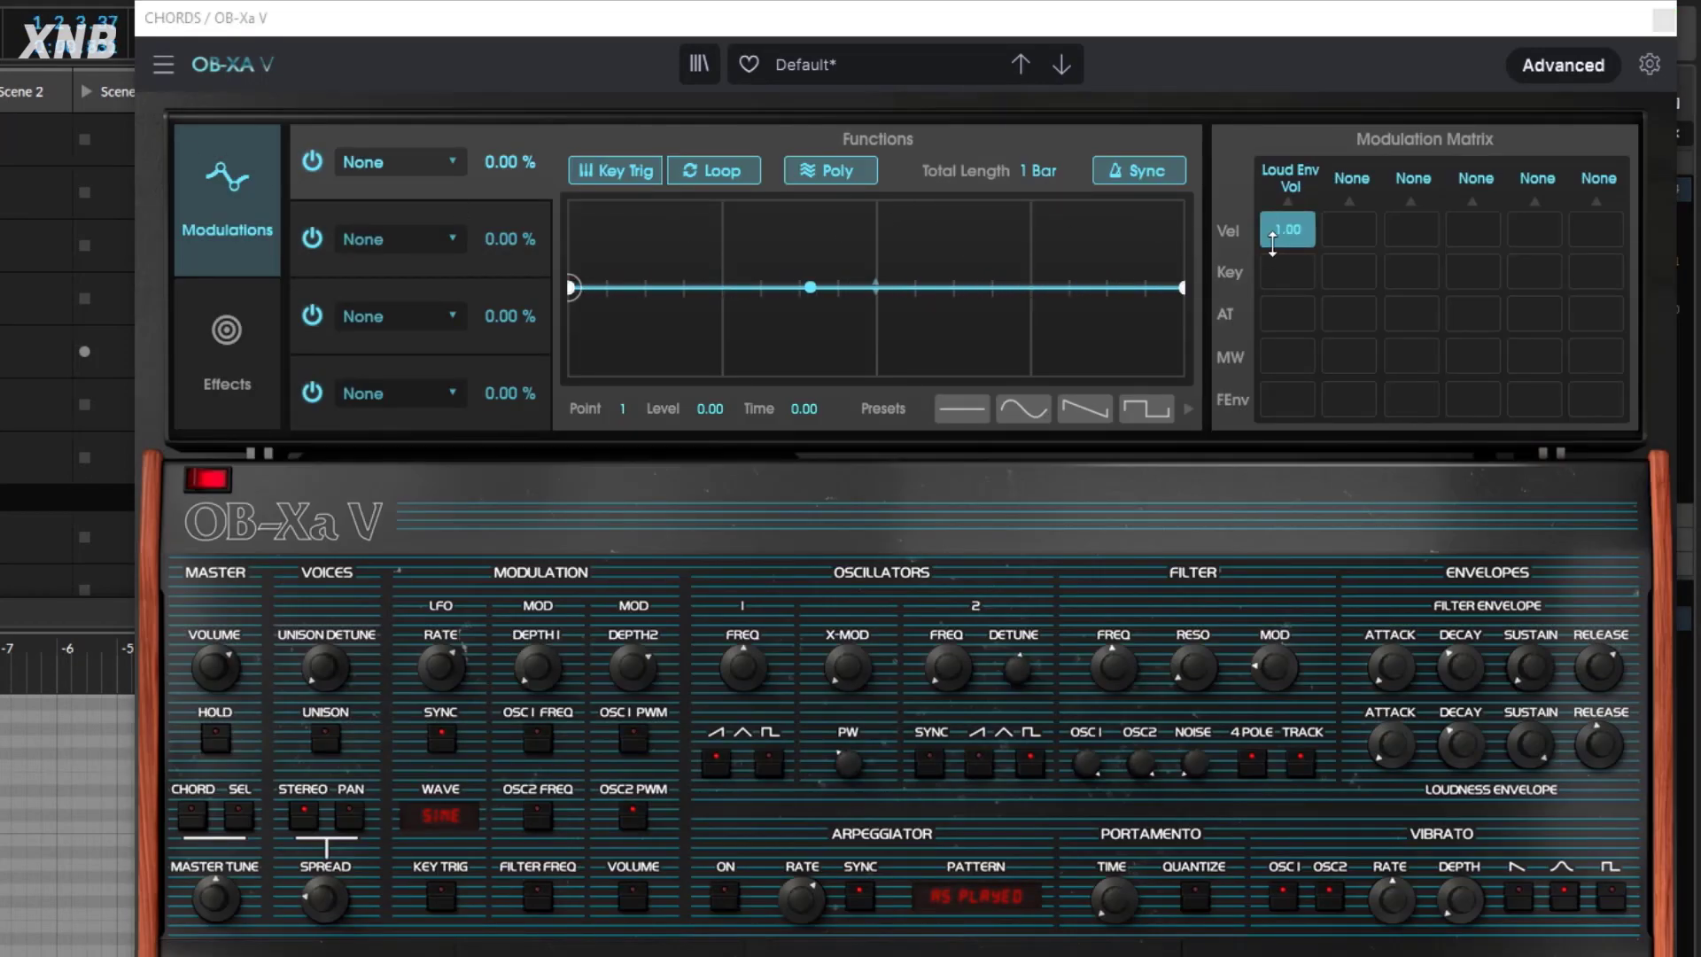
Adjust the patch's master volume, switch the advanced section back to the effects, and collapse it.
{"action": "left_click", "coordinate": [219, 675]}
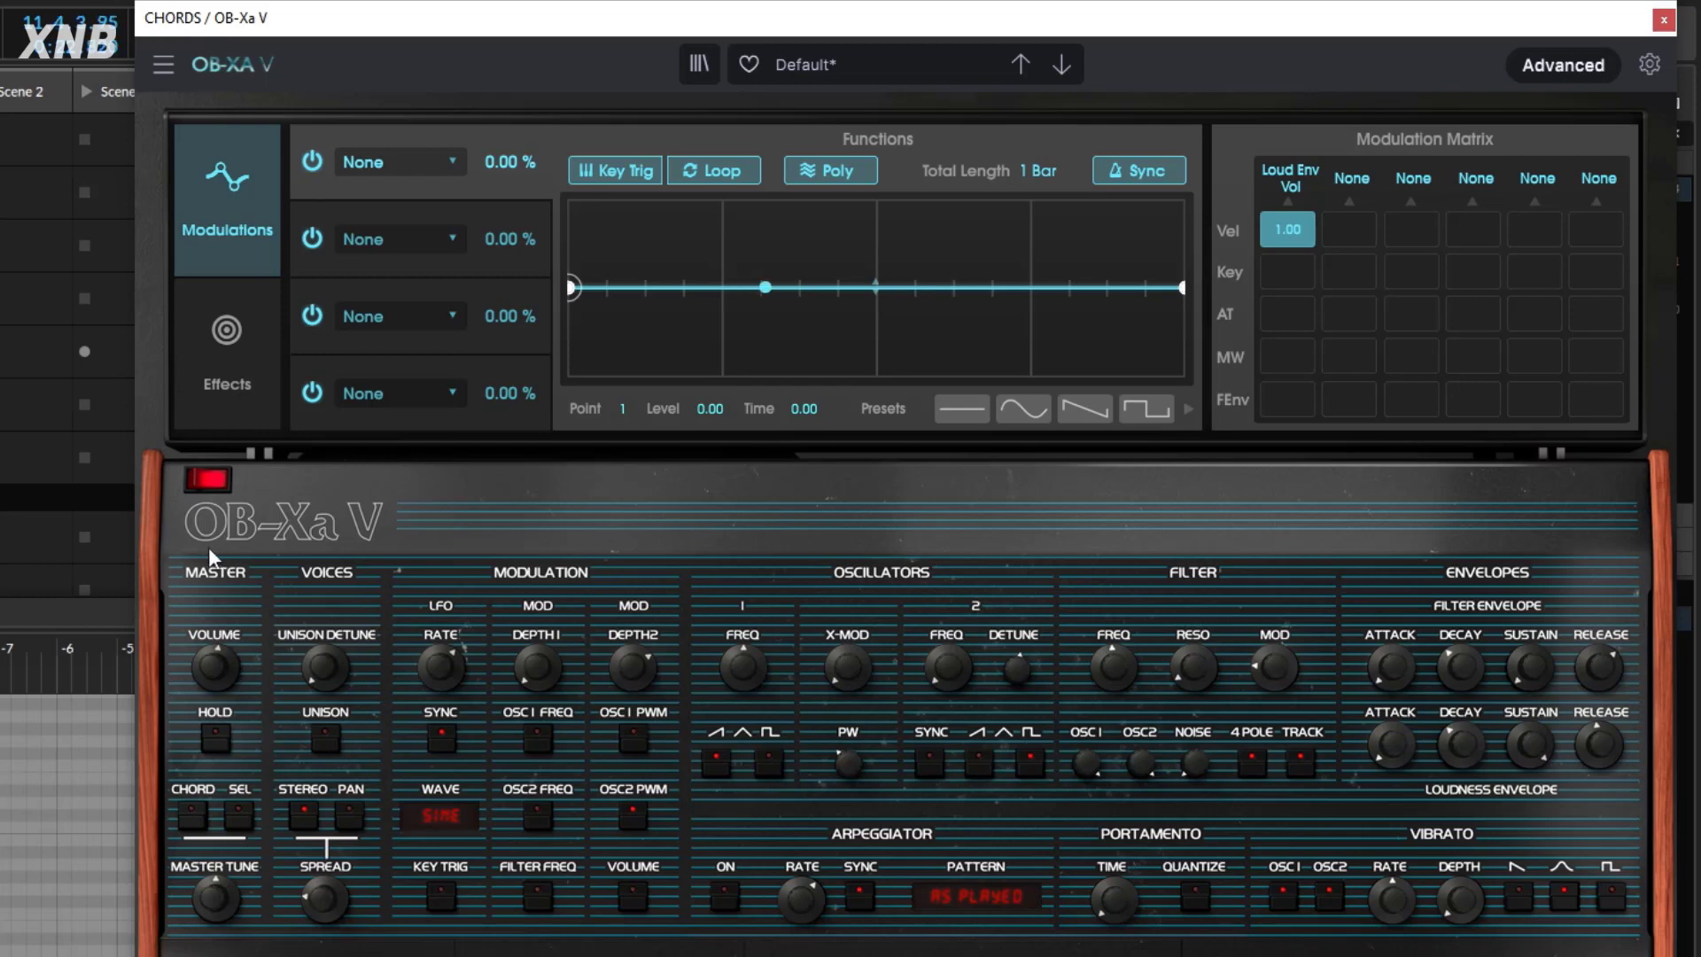
{"action": "left_click", "coordinate": [196, 327]}
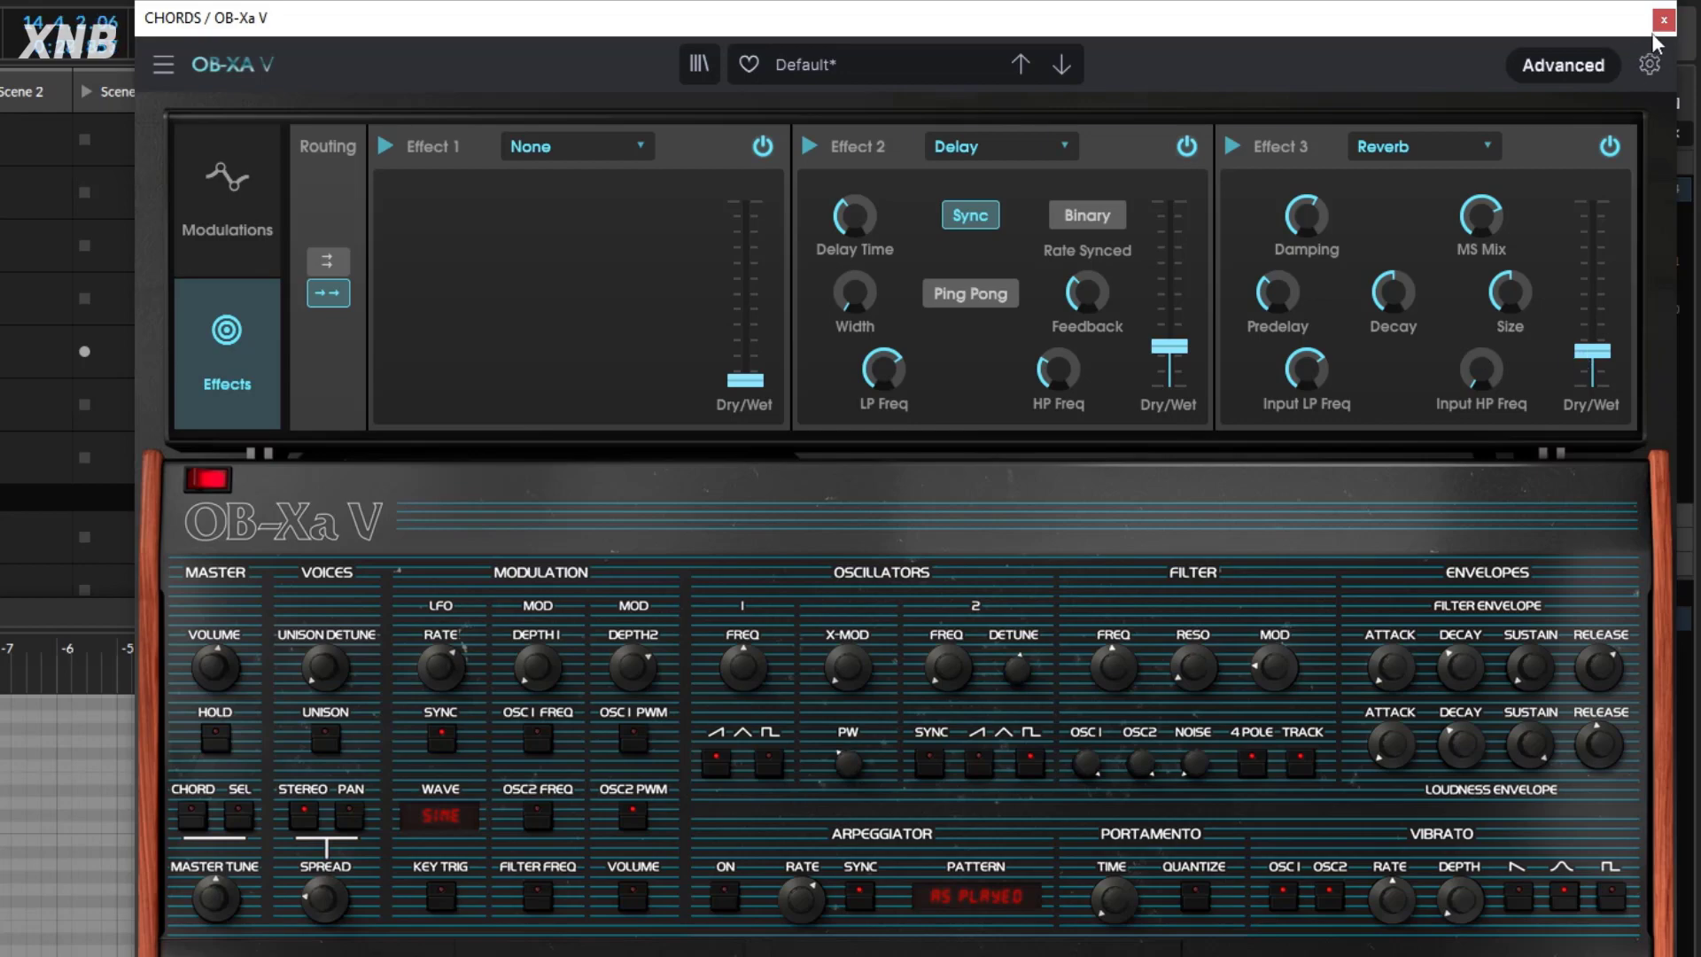
{"action": "left_click", "coordinate": [1547, 66]}
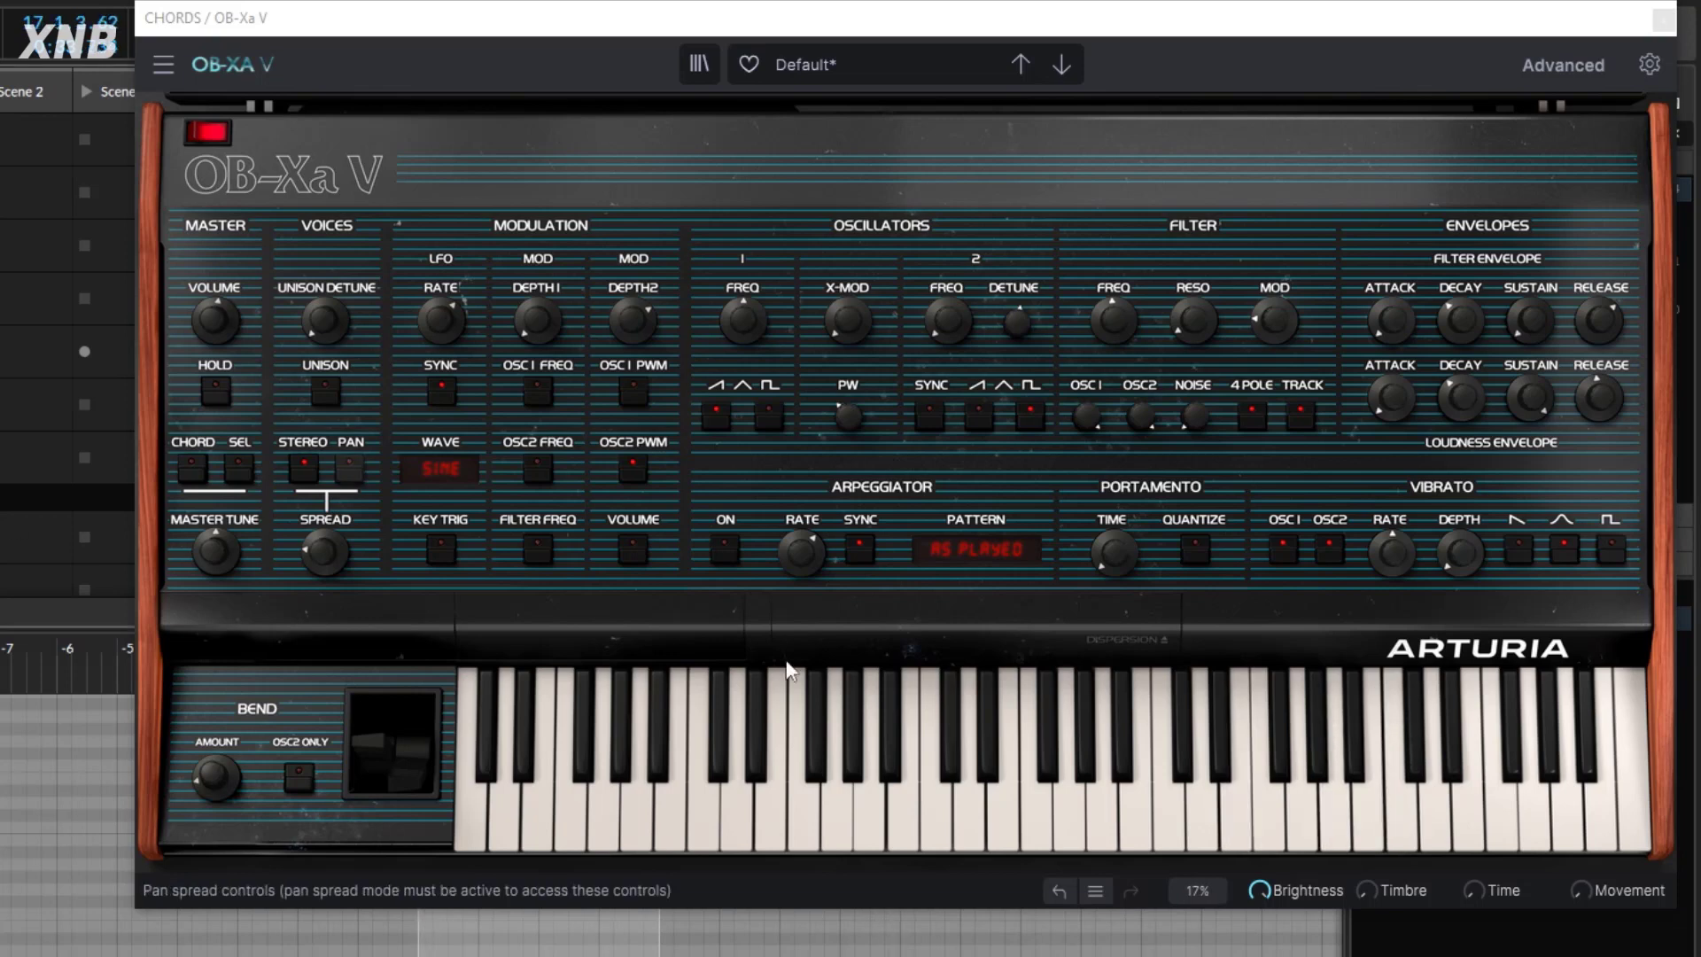
Turn off vibrato for oscillators 1 and 2.
{"action": "left_click", "coordinate": [1332, 553]}
{"action": "left_click", "coordinate": [1293, 556]}
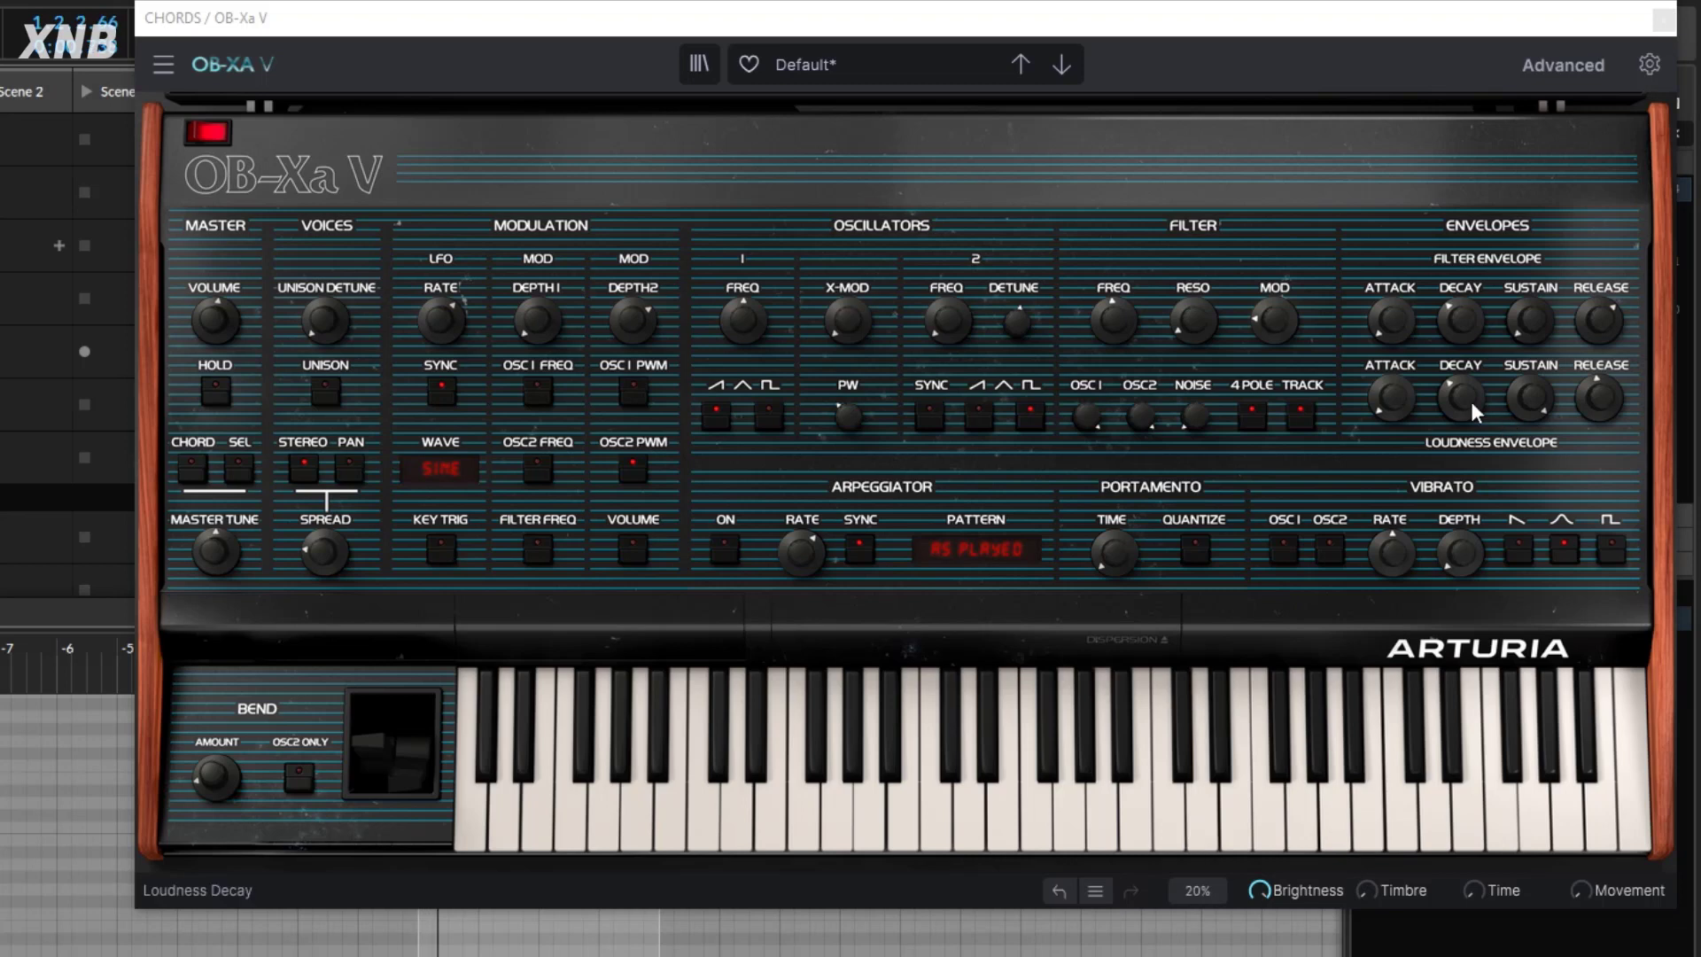
Shorten the loudness envelope's decay and raise the filter frequency slightly.
{"action": "left_click_drag", "start_coordinate": [1473, 403], "coordinate": [1472, 451]}
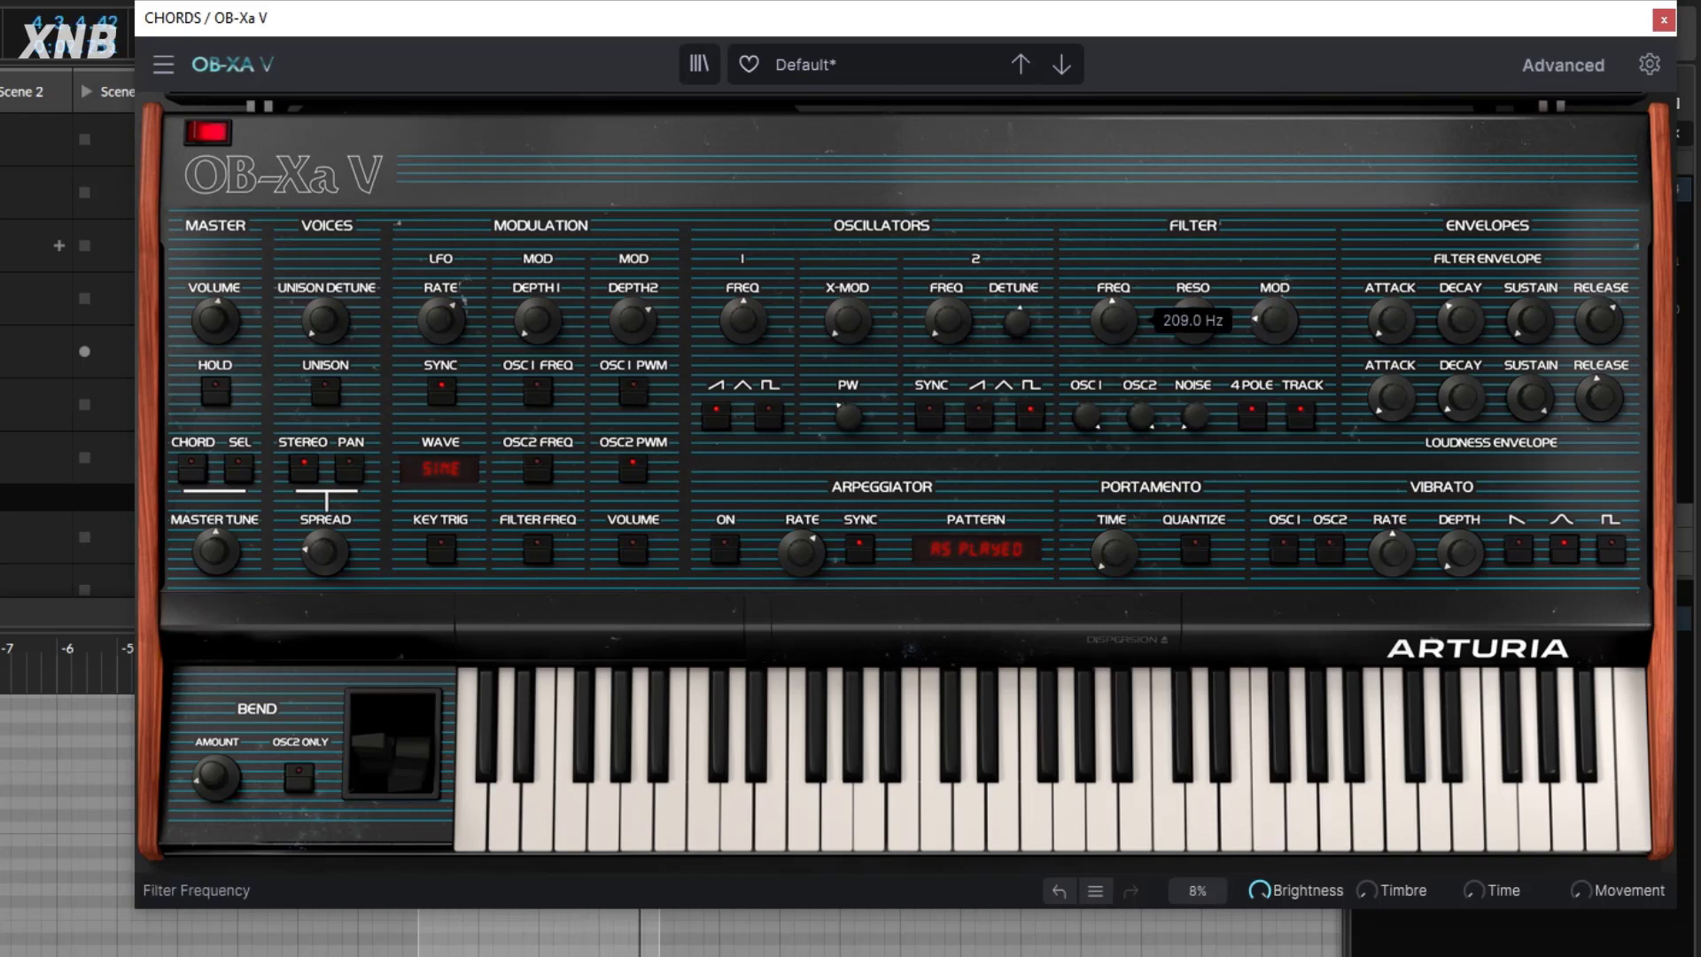
{"action": "left_click_drag", "start_coordinate": [1106, 317], "coordinate": [1105, 305]}
{"action": "mouse_move", "coordinate": [1028, 320]}
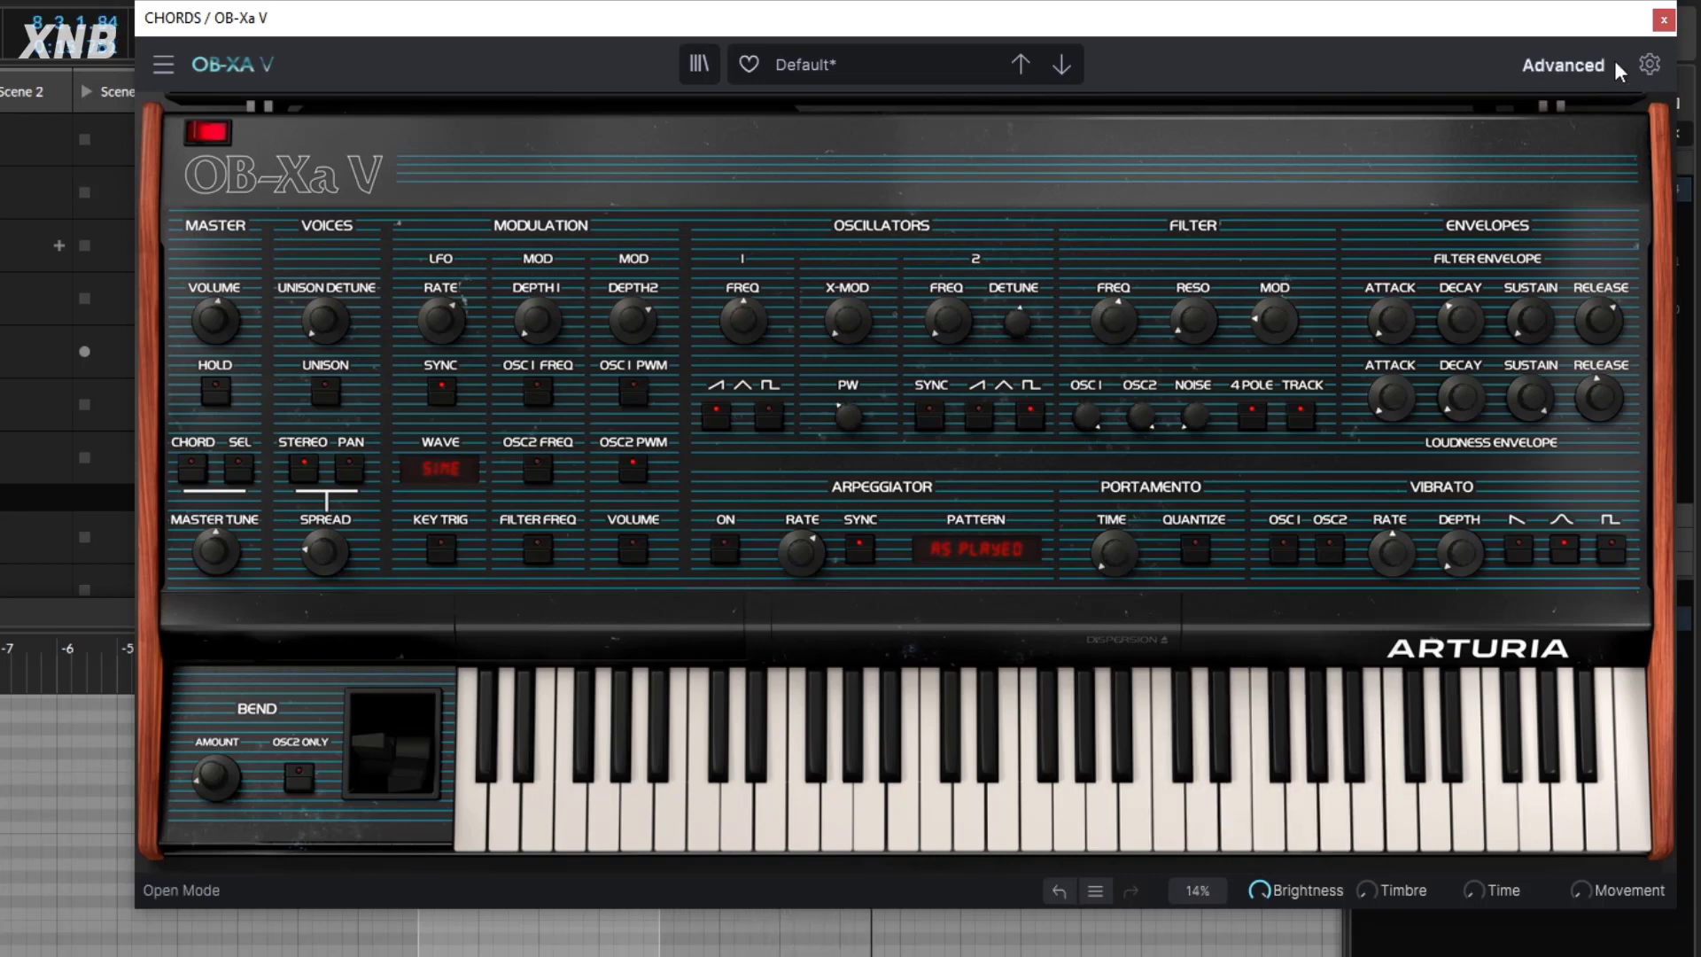
Show the CHORDS track's device chain and close the OB-Xa V window.
{"action": "left_click", "coordinate": [1663, 20]}
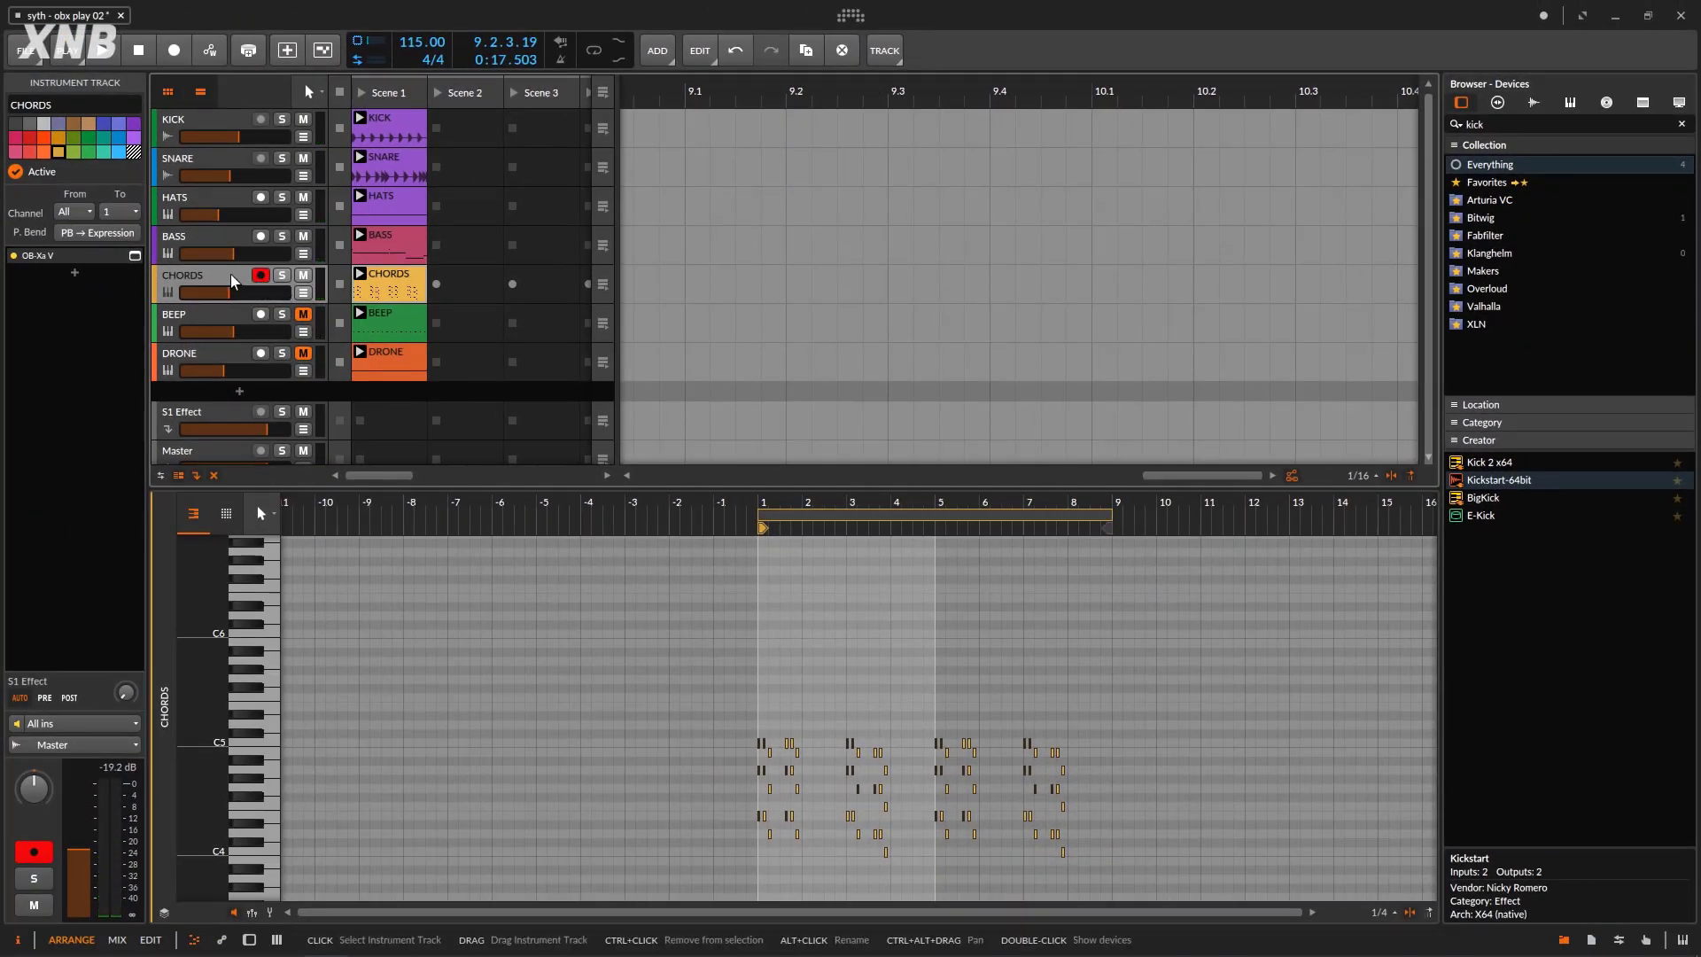
{"action": "double_click", "coordinate": [207, 278]}
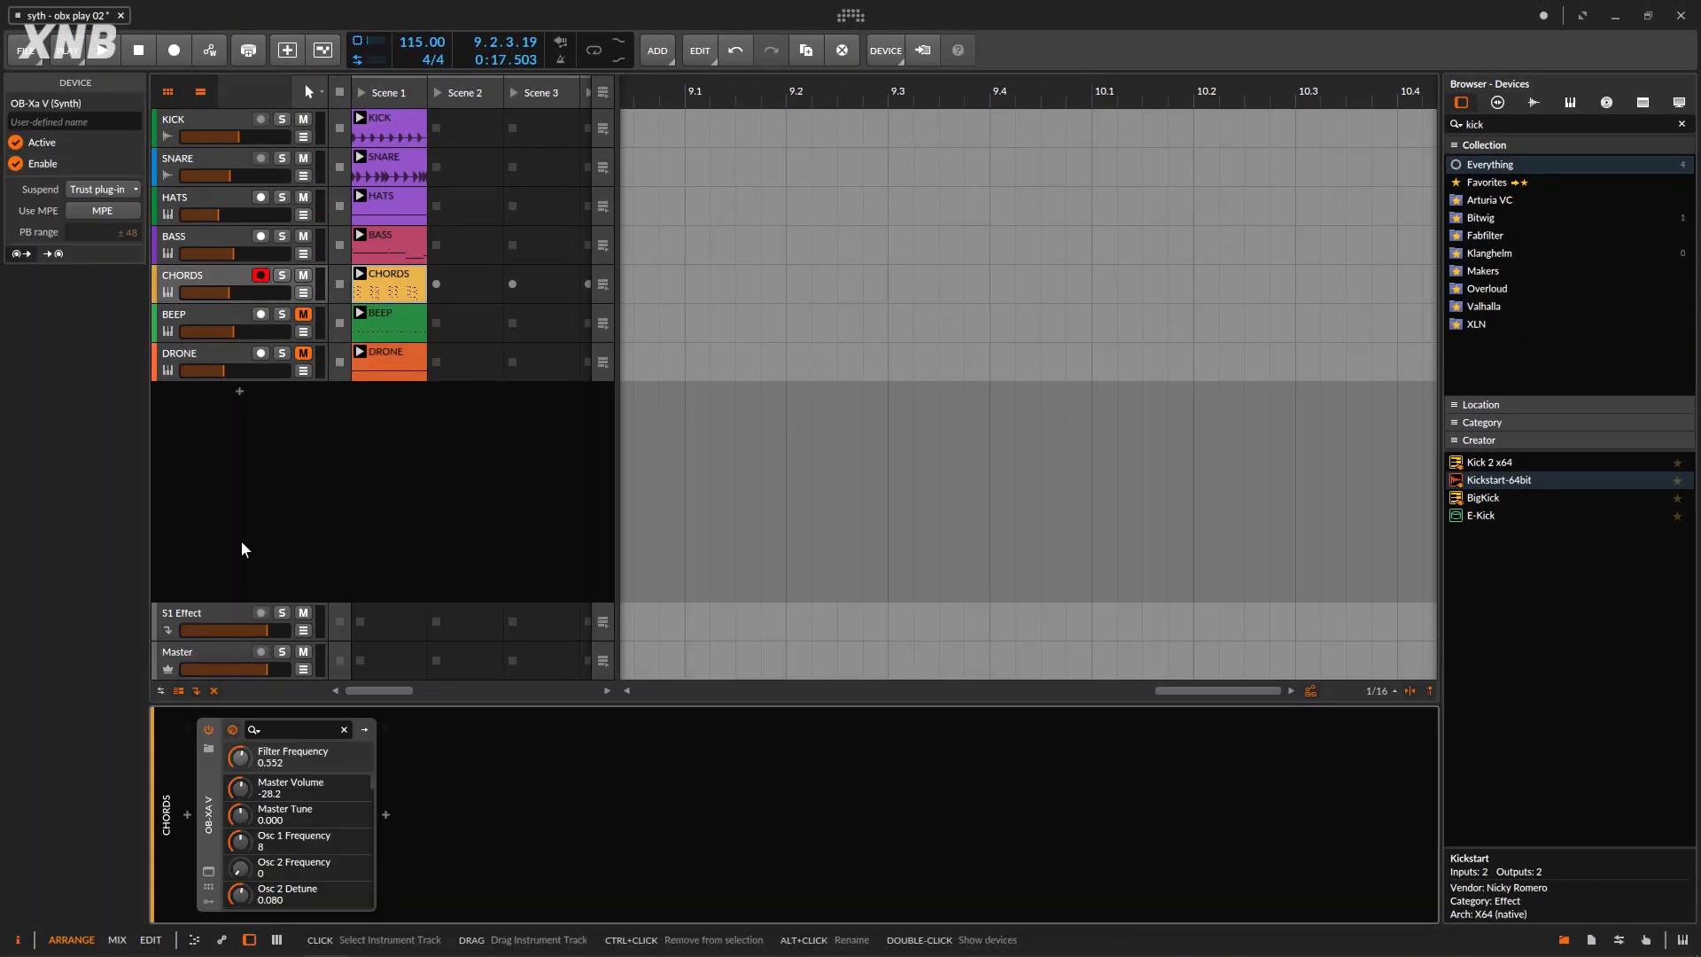
{"action": "left_click", "coordinate": [210, 874]}
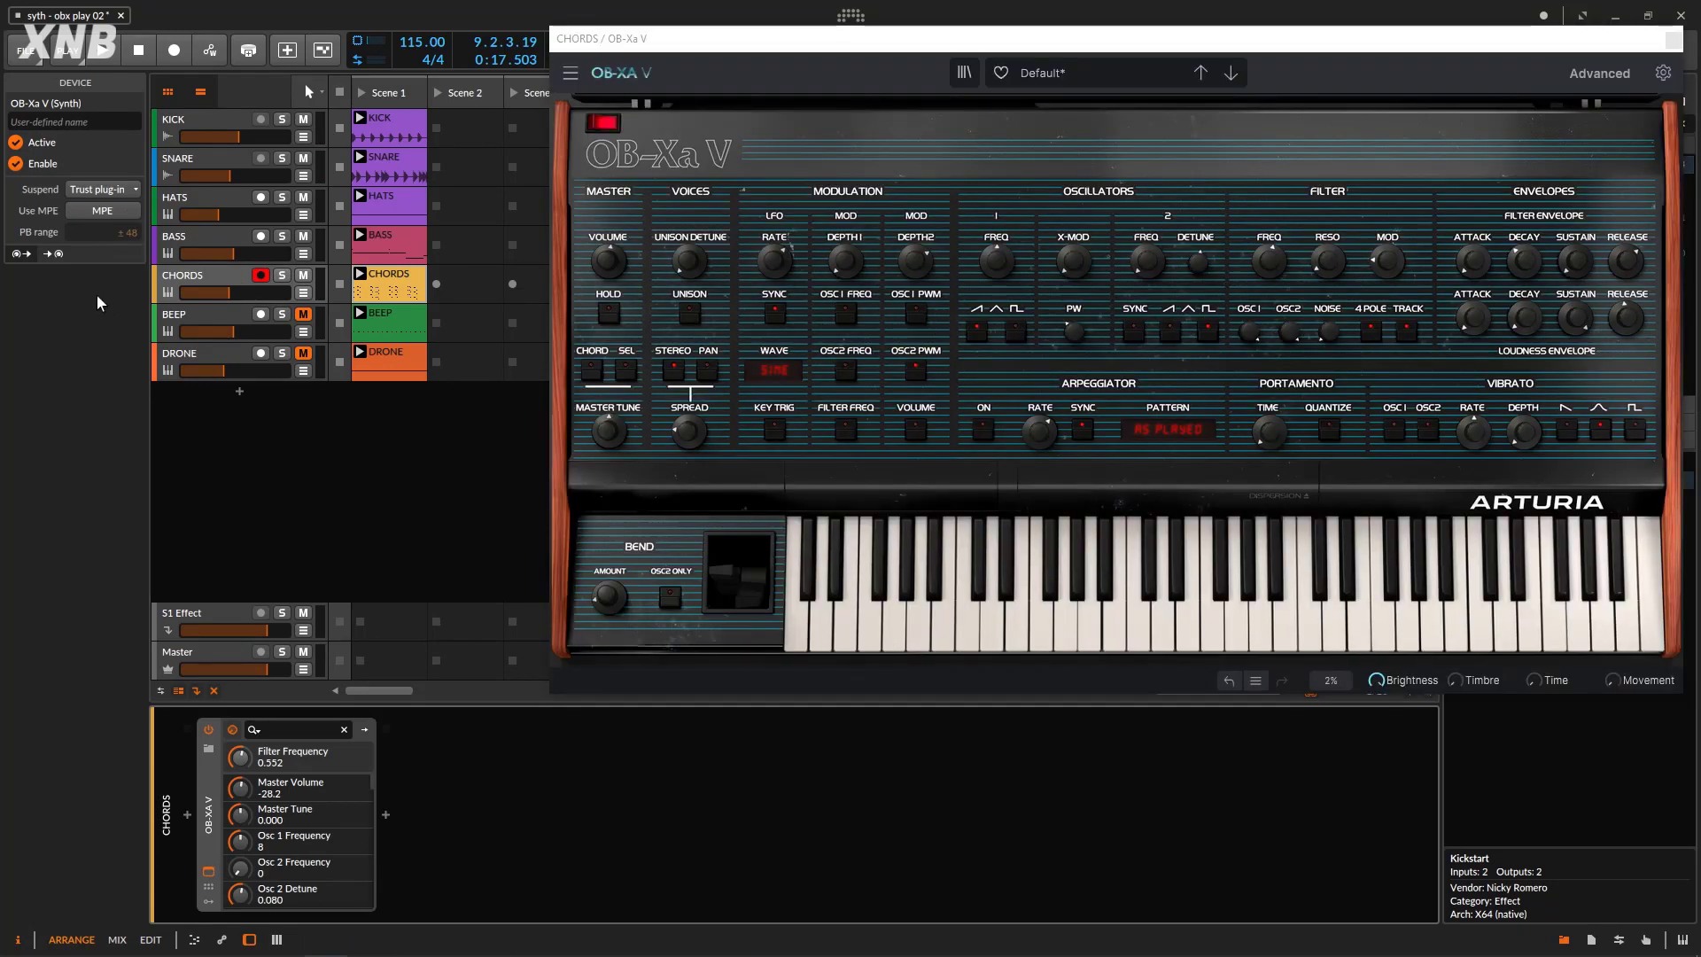
{"action": "left_click", "coordinate": [207, 279]}
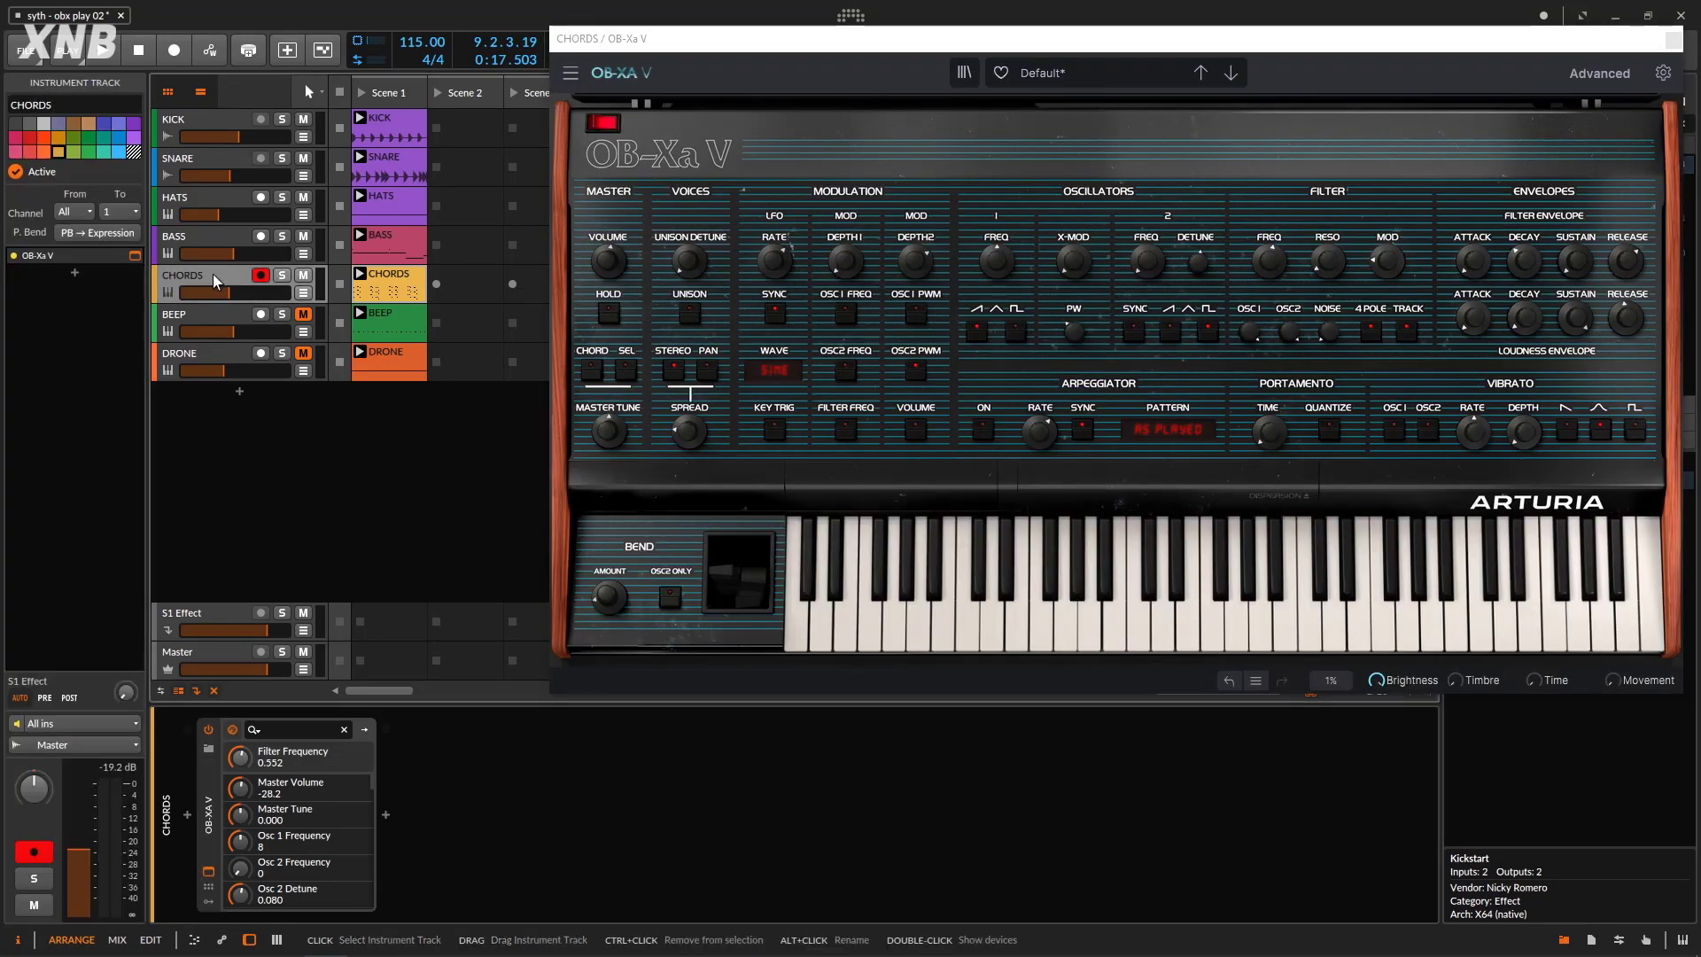
{"action": "left_click", "coordinate": [1673, 41]}
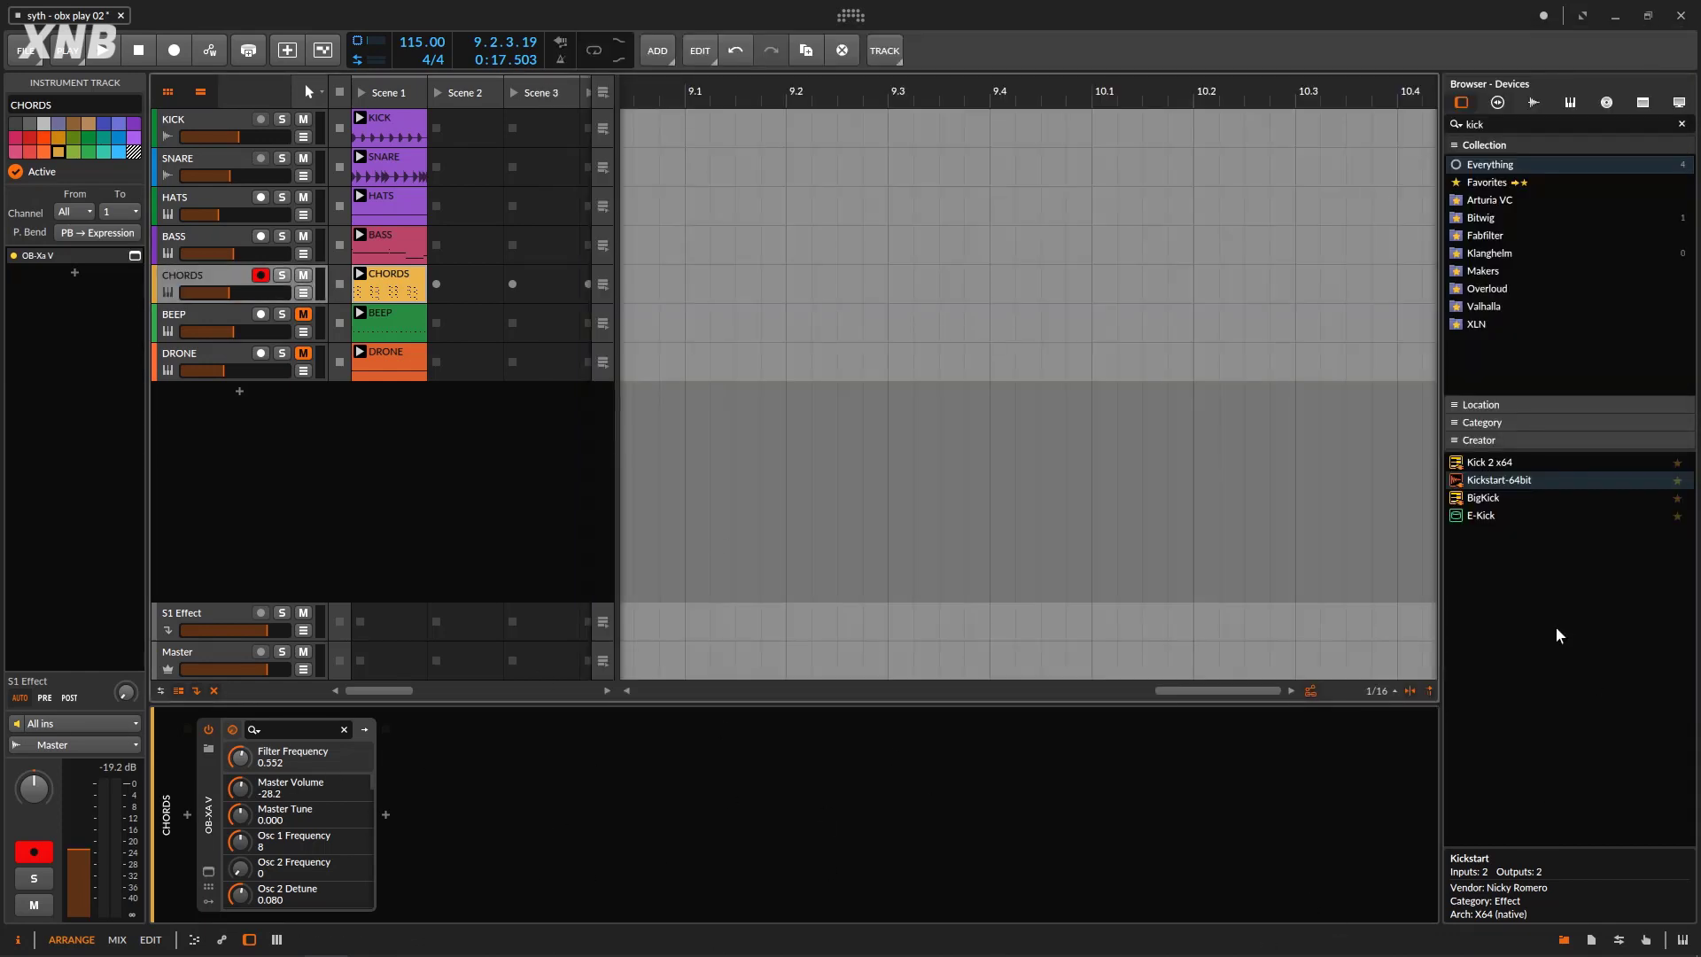
Add the Kickstart effect after OB-Xa V on the CHORDS track and play the loop briefly to check it.
{"action": "left_click", "coordinate": [1389, 121]}
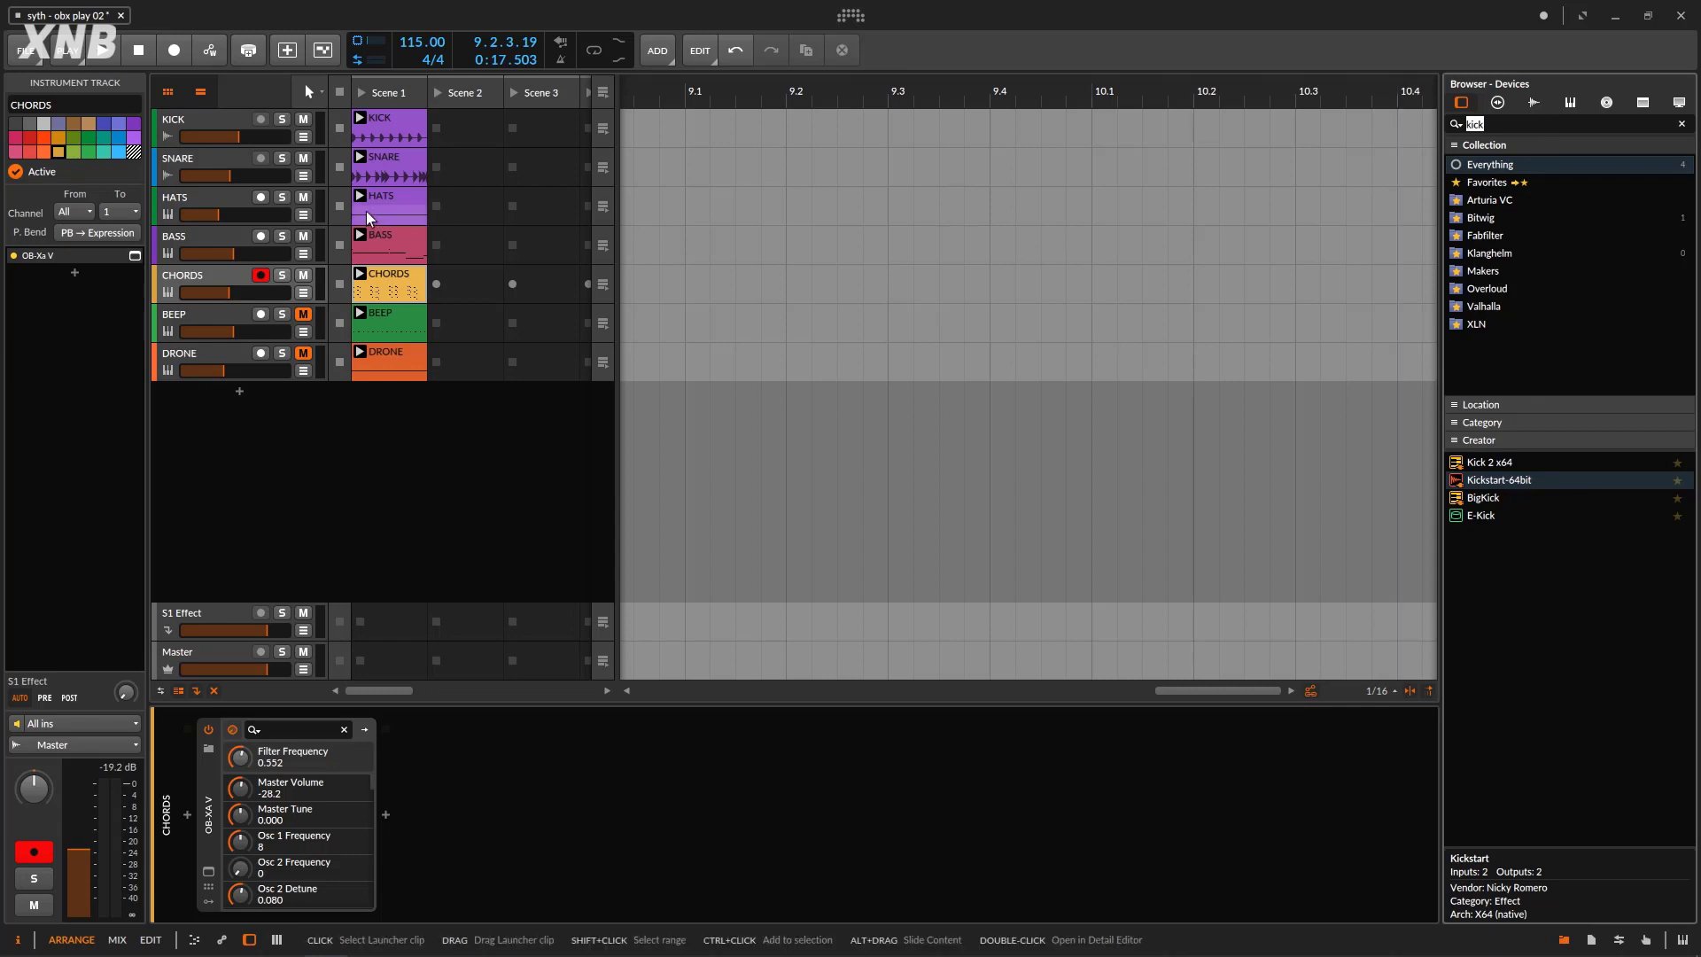
{"action": "left_click", "coordinate": [224, 237]}
{"action": "mouse_move", "coordinate": [606, 815]}
{"action": "left_mouse_down"}
{"action": "mouse_move", "coordinate": [213, 285]}
{"action": "mouse_move", "coordinate": [375, 565]}
{"action": "mouse_move", "coordinate": [588, 827]}
{"action": "left_mouse_up"}
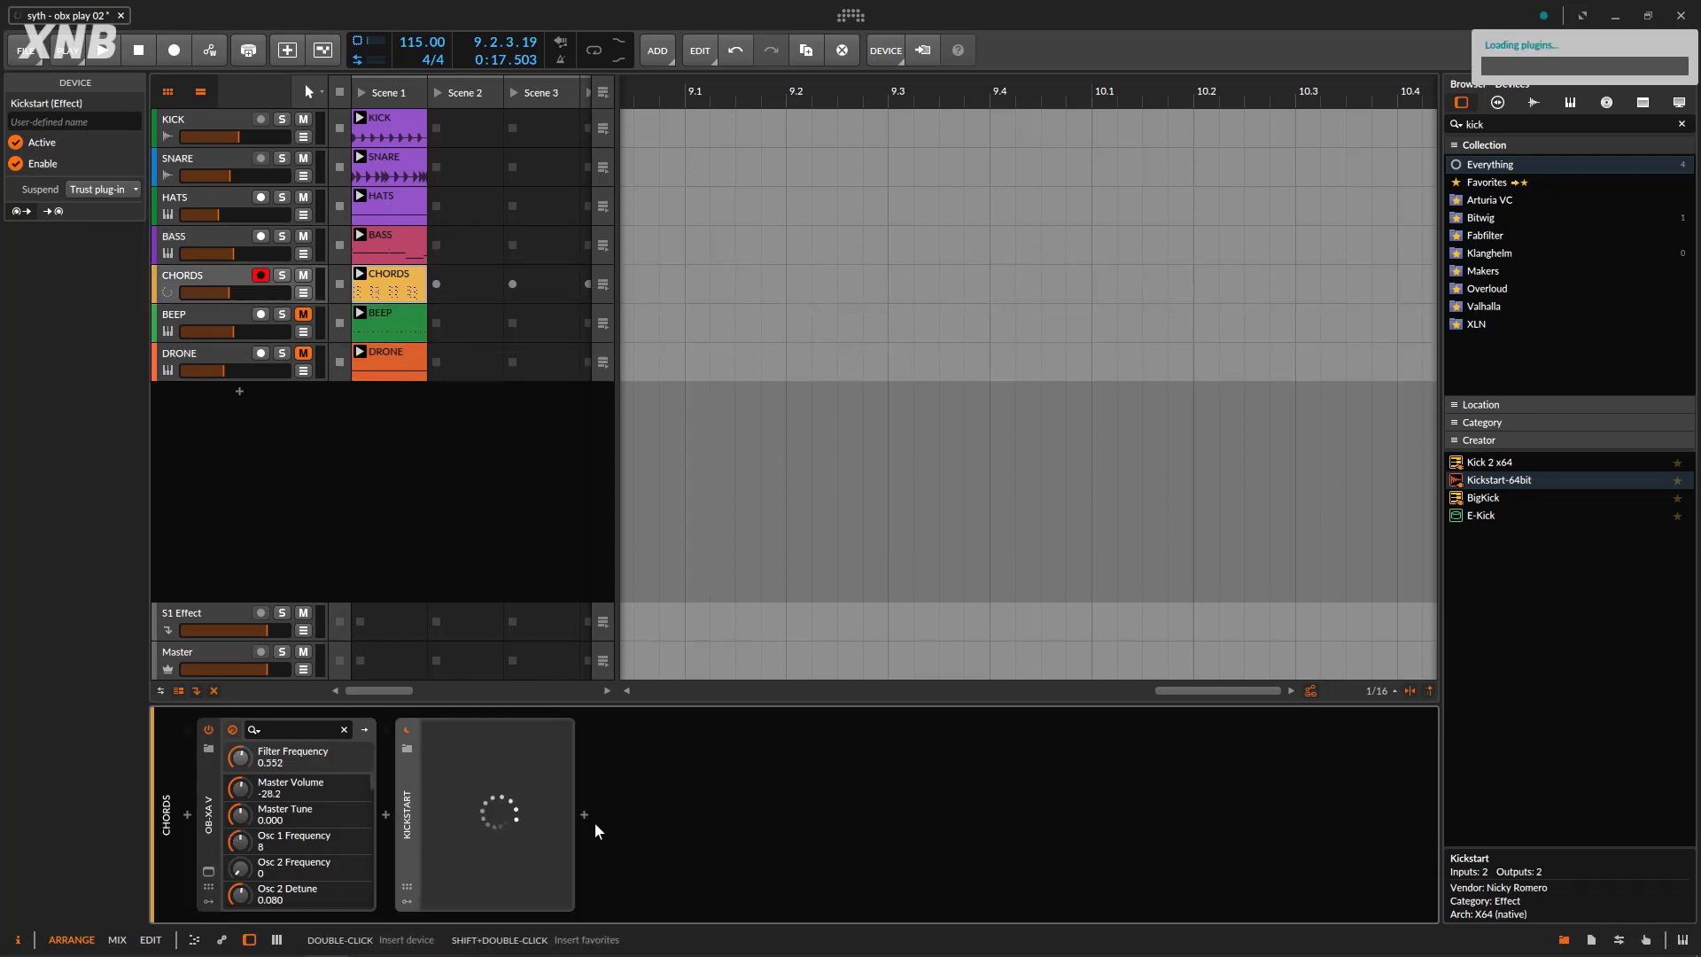
{"action": "left_click", "coordinate": [101, 54]}
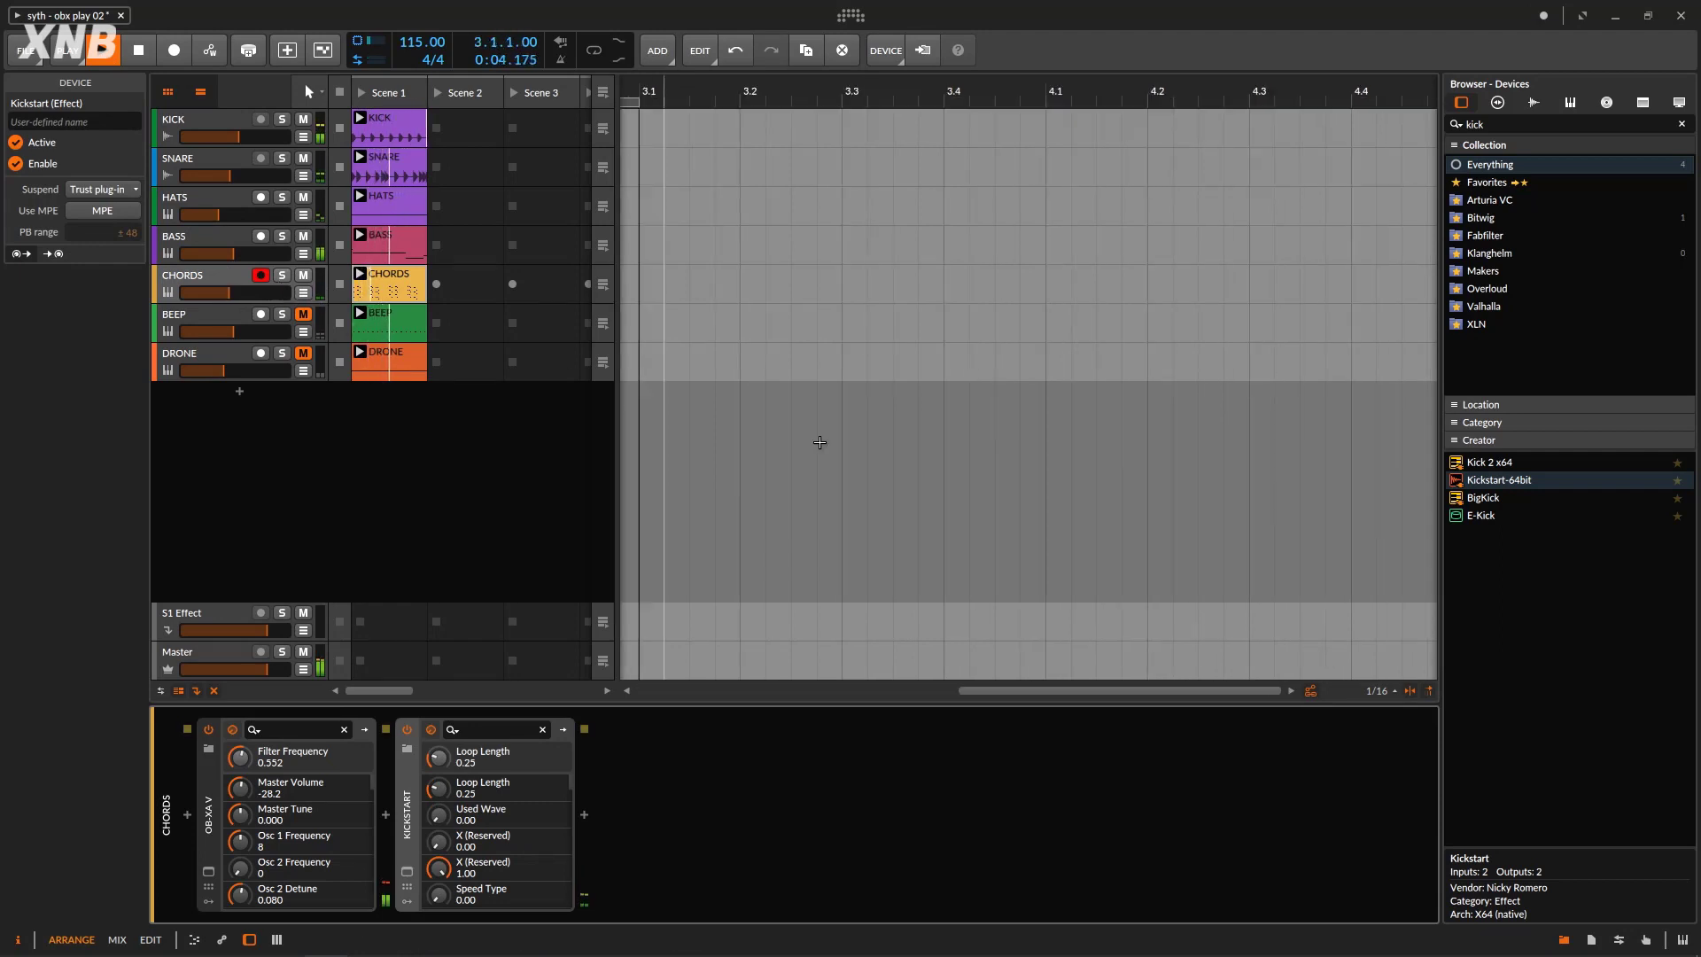
{"action": "left_click", "coordinate": [140, 52]}
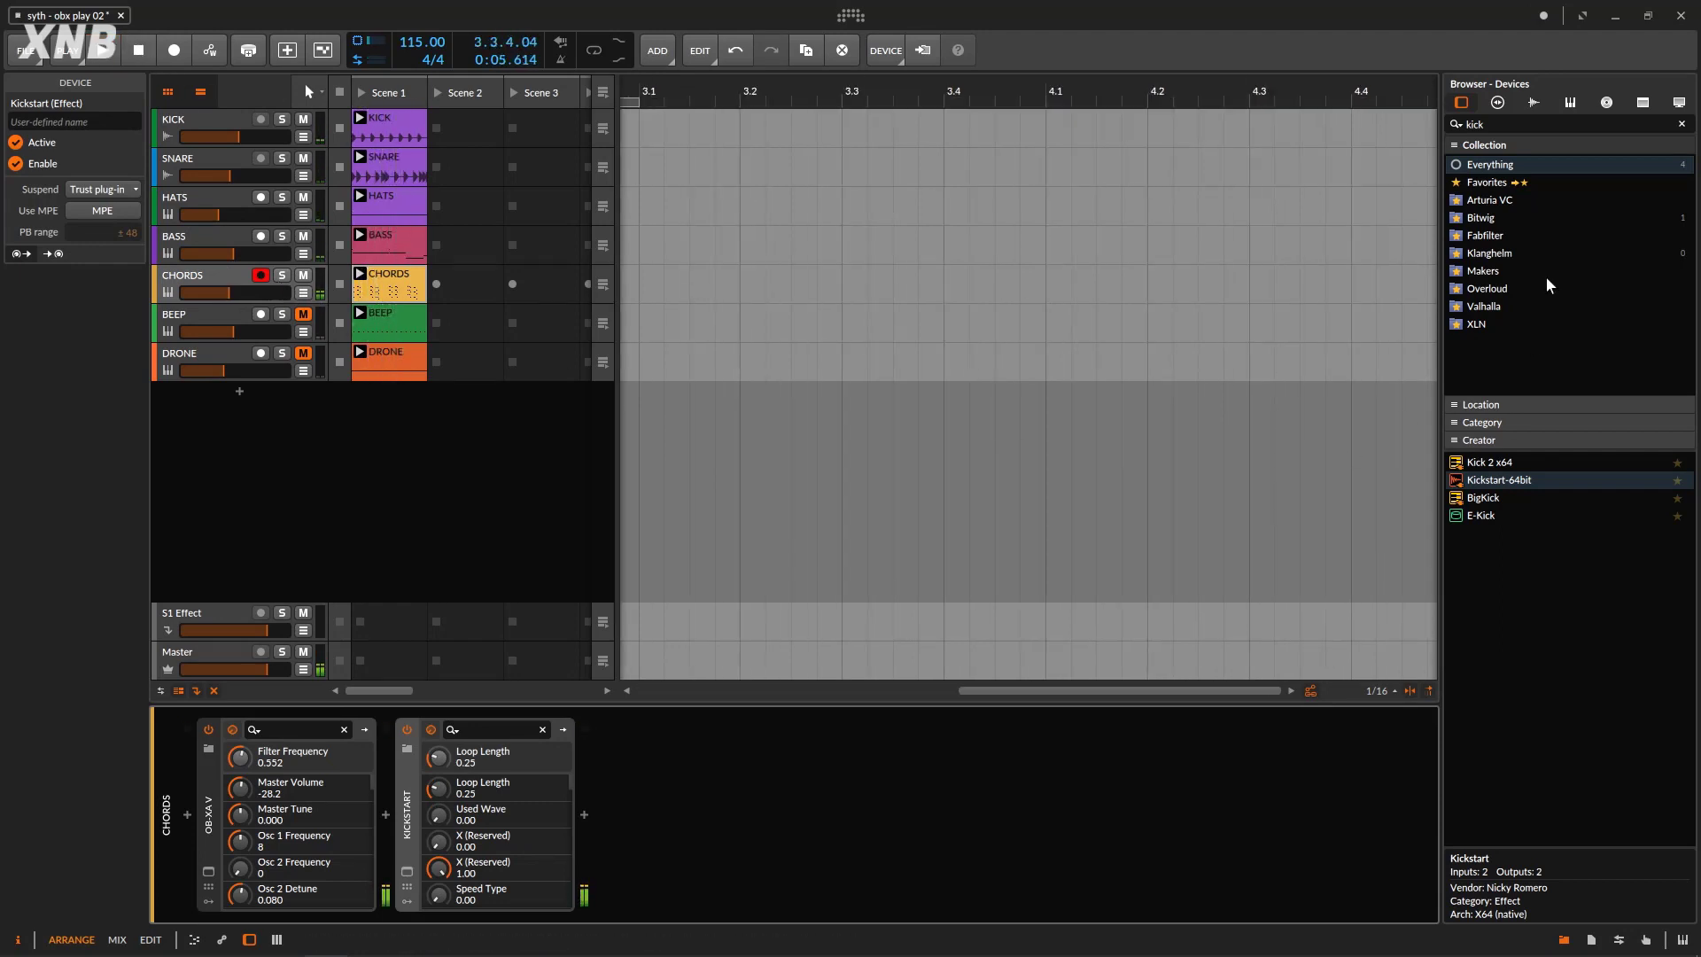
Search the devices for "ste" and insert Stereo Split between OB-Xa V and Kickstart.
{"action": "left_click_drag", "start_coordinate": [1512, 124], "coordinate": [1361, 122]}
{"action": "type", "text": "ste"}
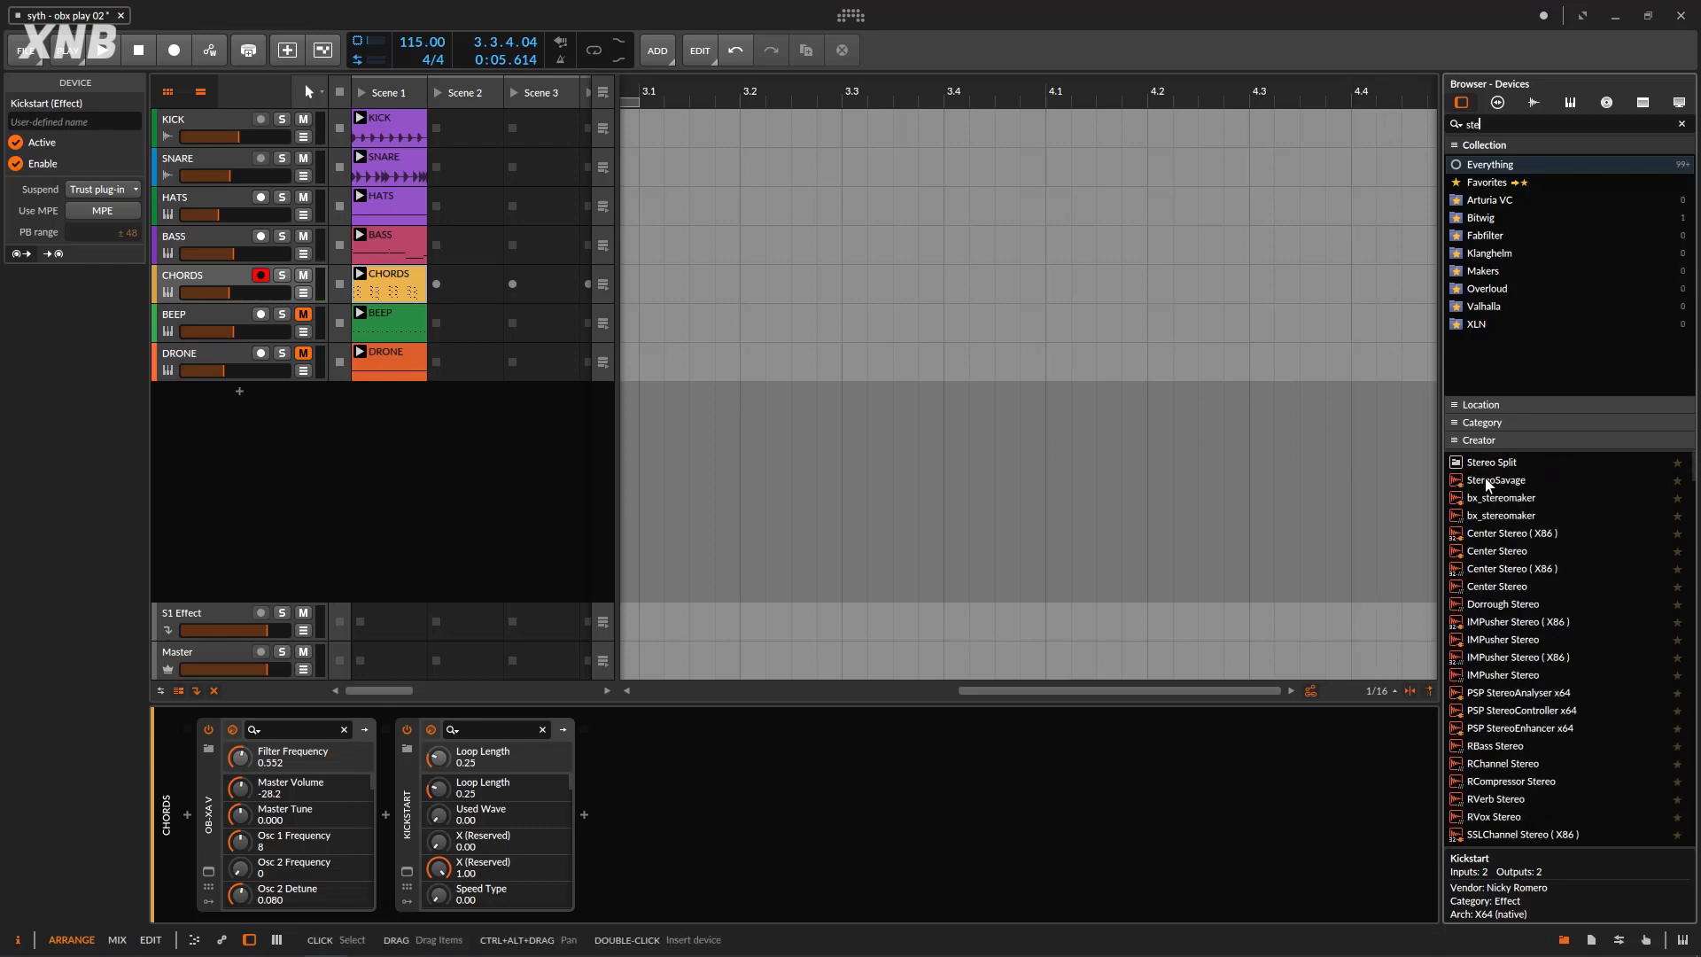
{"action": "left_click_drag", "start_coordinate": [1497, 463], "coordinate": [386, 823]}
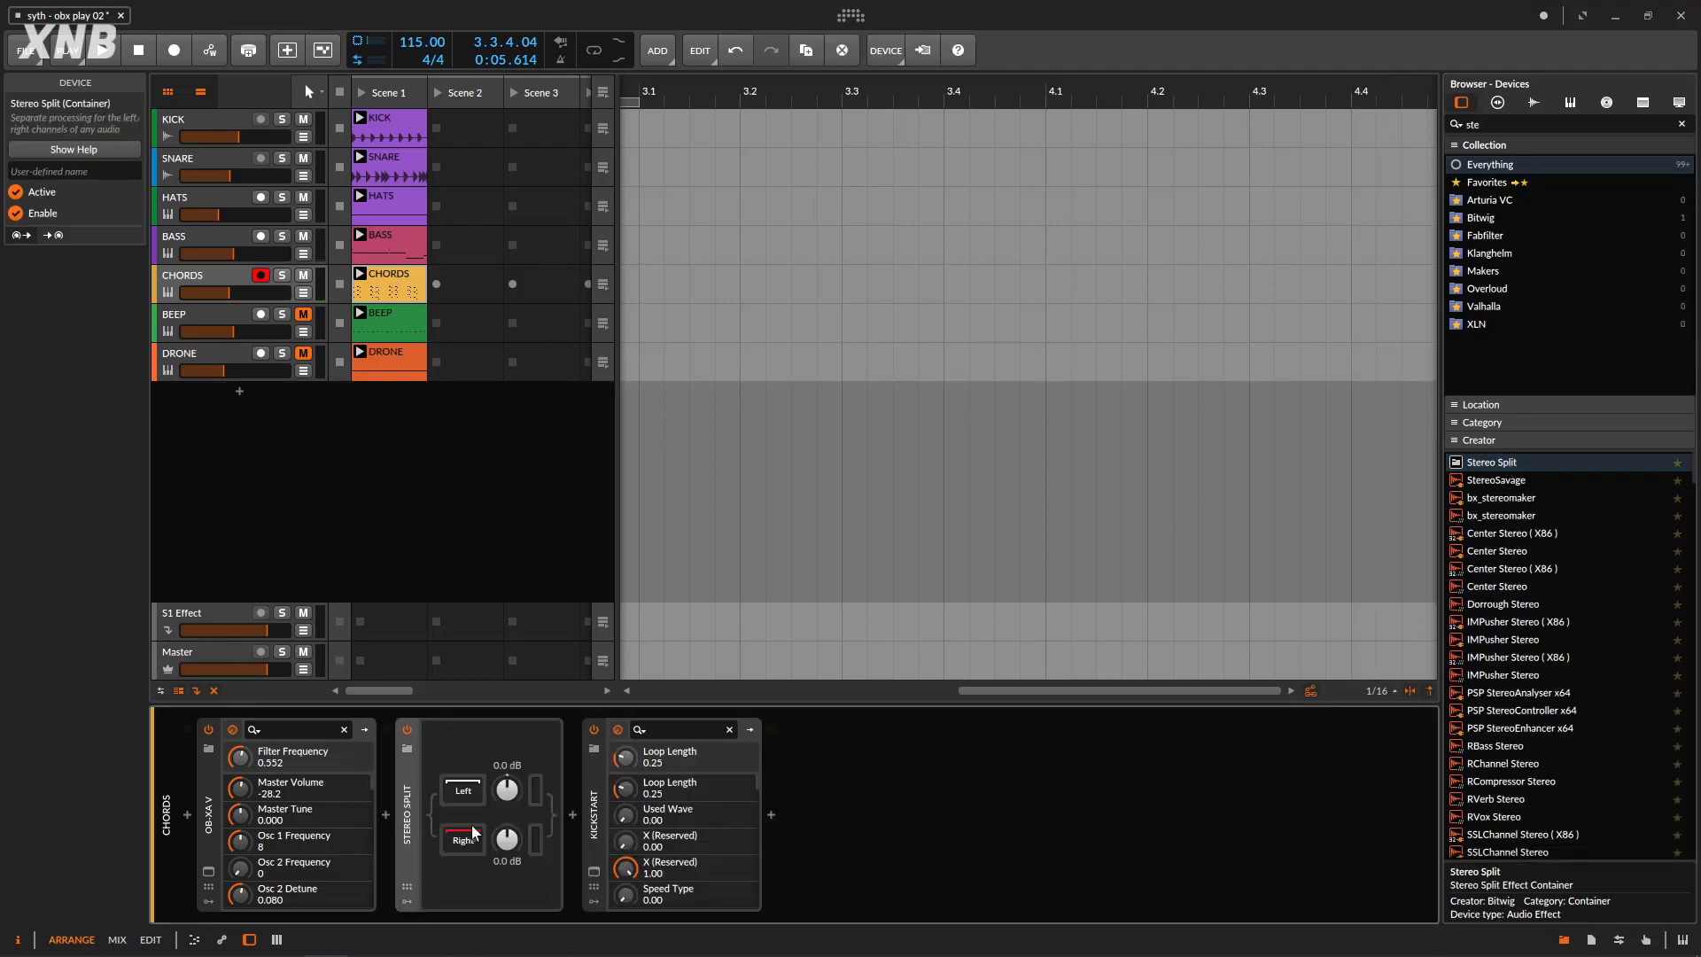
Search the devices for "delay" and insert Delay-1 into the Right chain of Stereo Split.
{"action": "type", "text": "dela"}
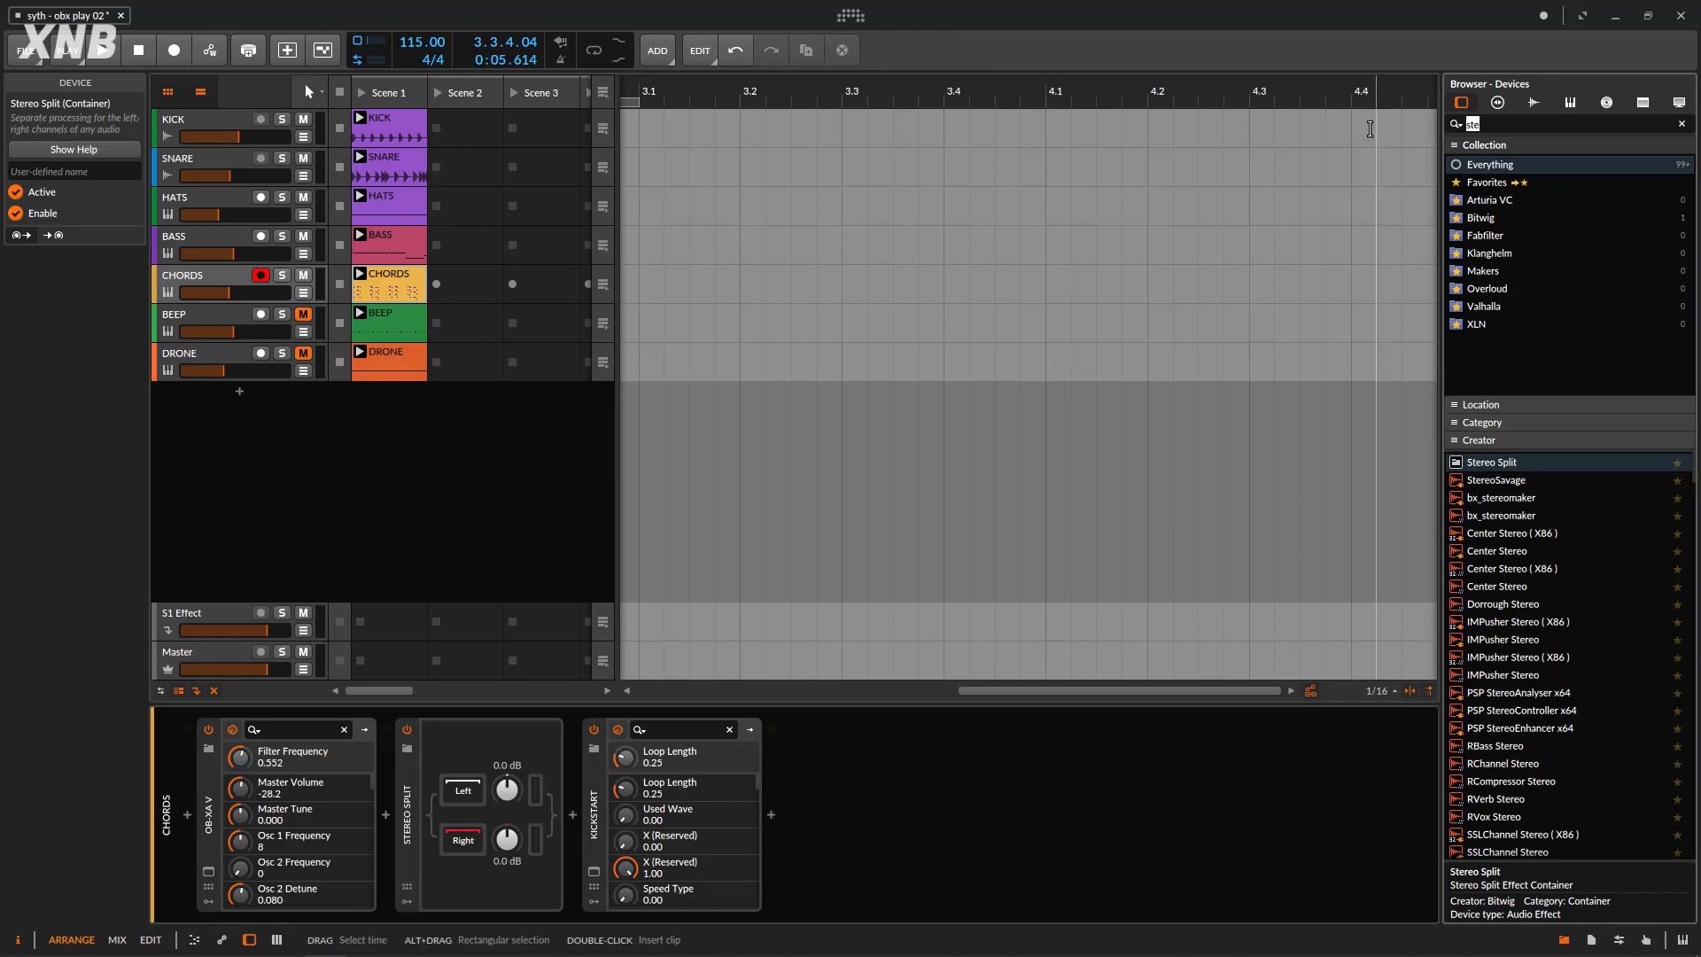
{"action": "type", "text": "y"}
{"action": "left_click_drag", "start_coordinate": [1497, 567], "coordinate": [468, 842]}
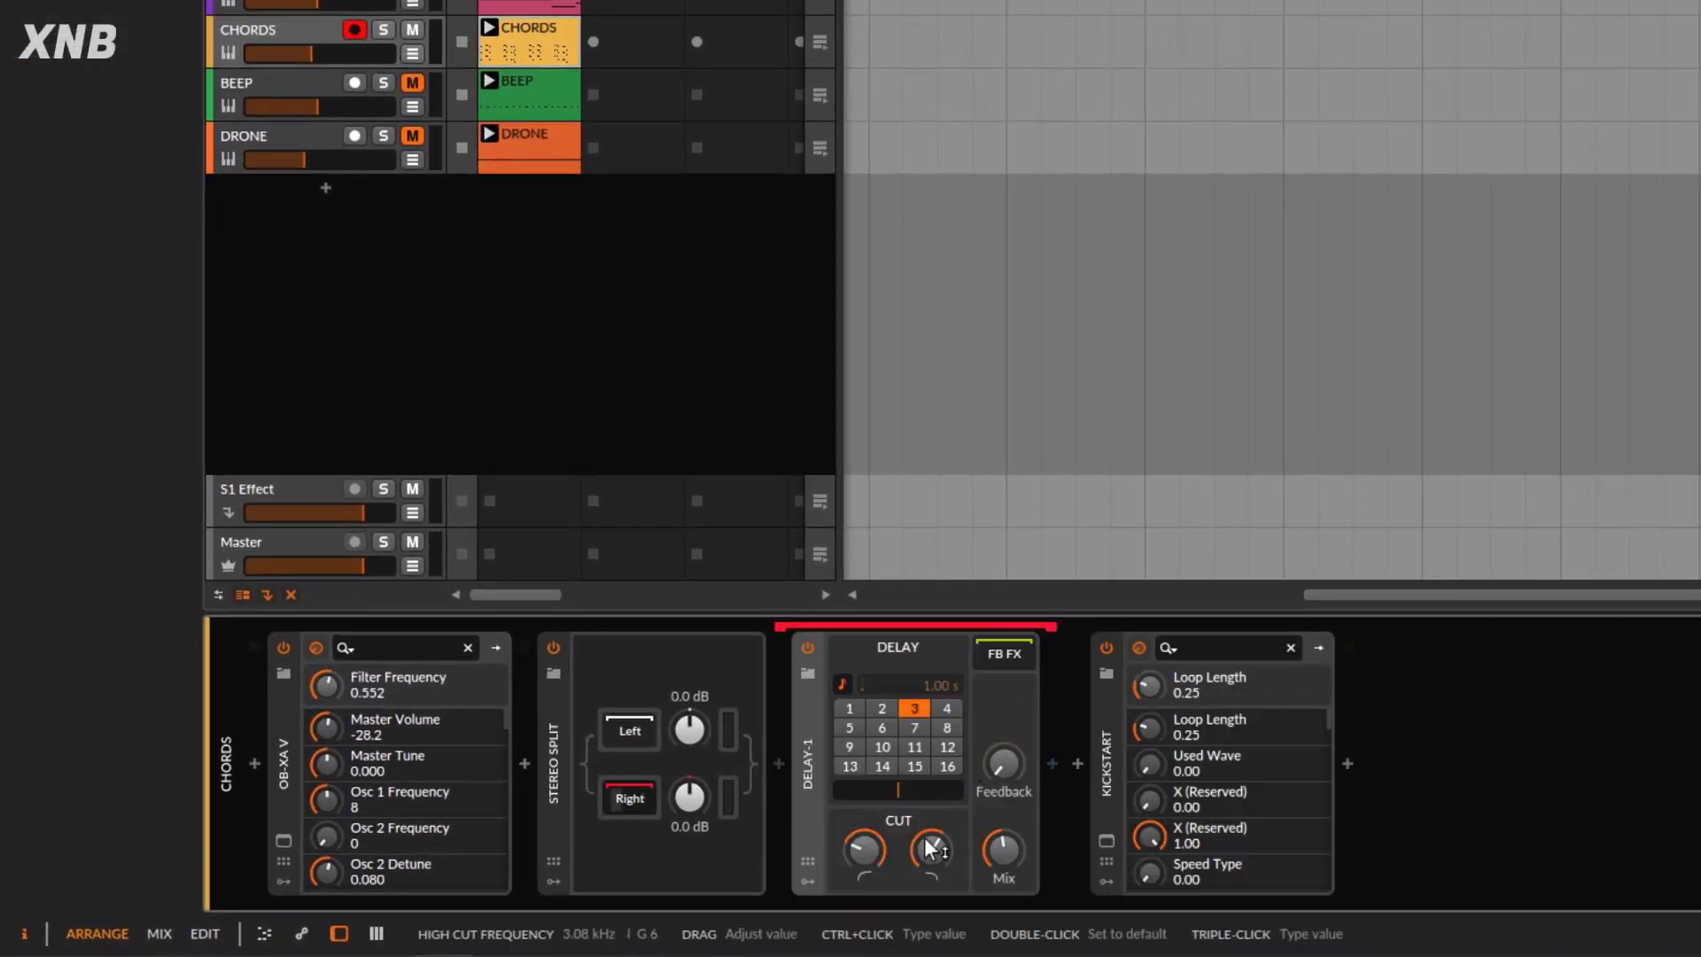
Set Delay-1's mix to 100% and switch its delay time from beat-synced to milliseconds.
{"action": "left_click_drag", "start_coordinate": [1003, 848], "coordinate": [1003, 797]}
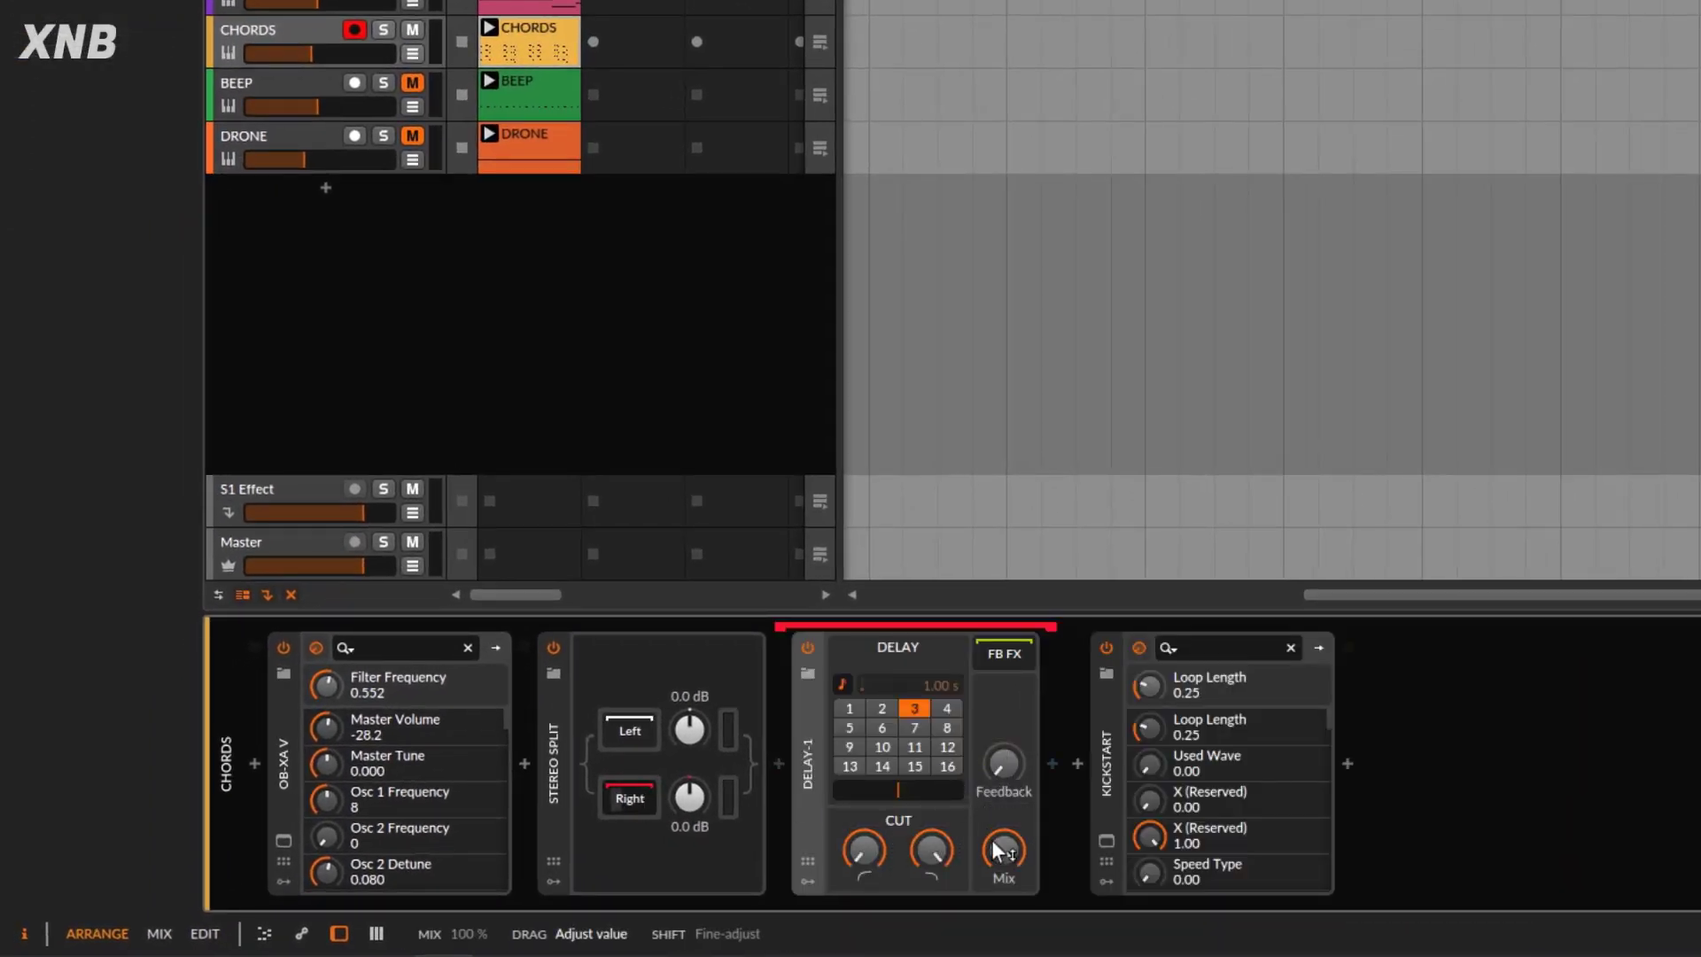
{"action": "left_click", "coordinate": [844, 682]}
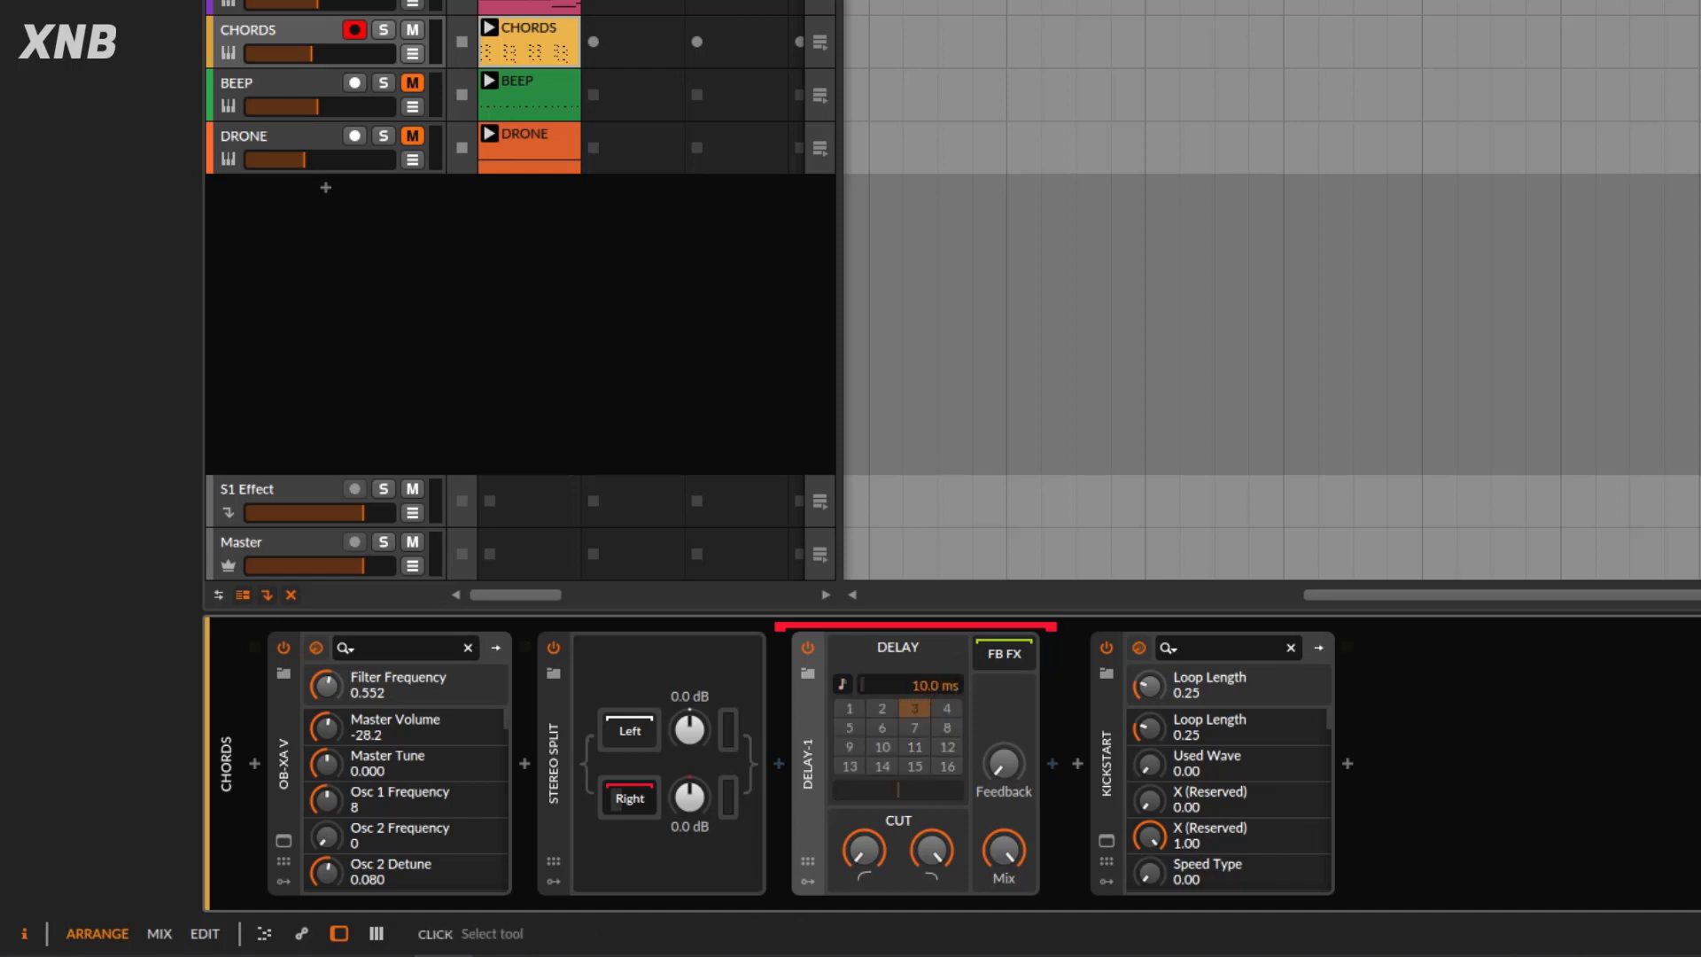
Set Delay-1's time to 16 ms while playing CHORDS soloed, then unsolo the track and lower its volume slightly.
{"action": "key", "text": "space"}
{"action": "left_click", "coordinate": [383, 29]}
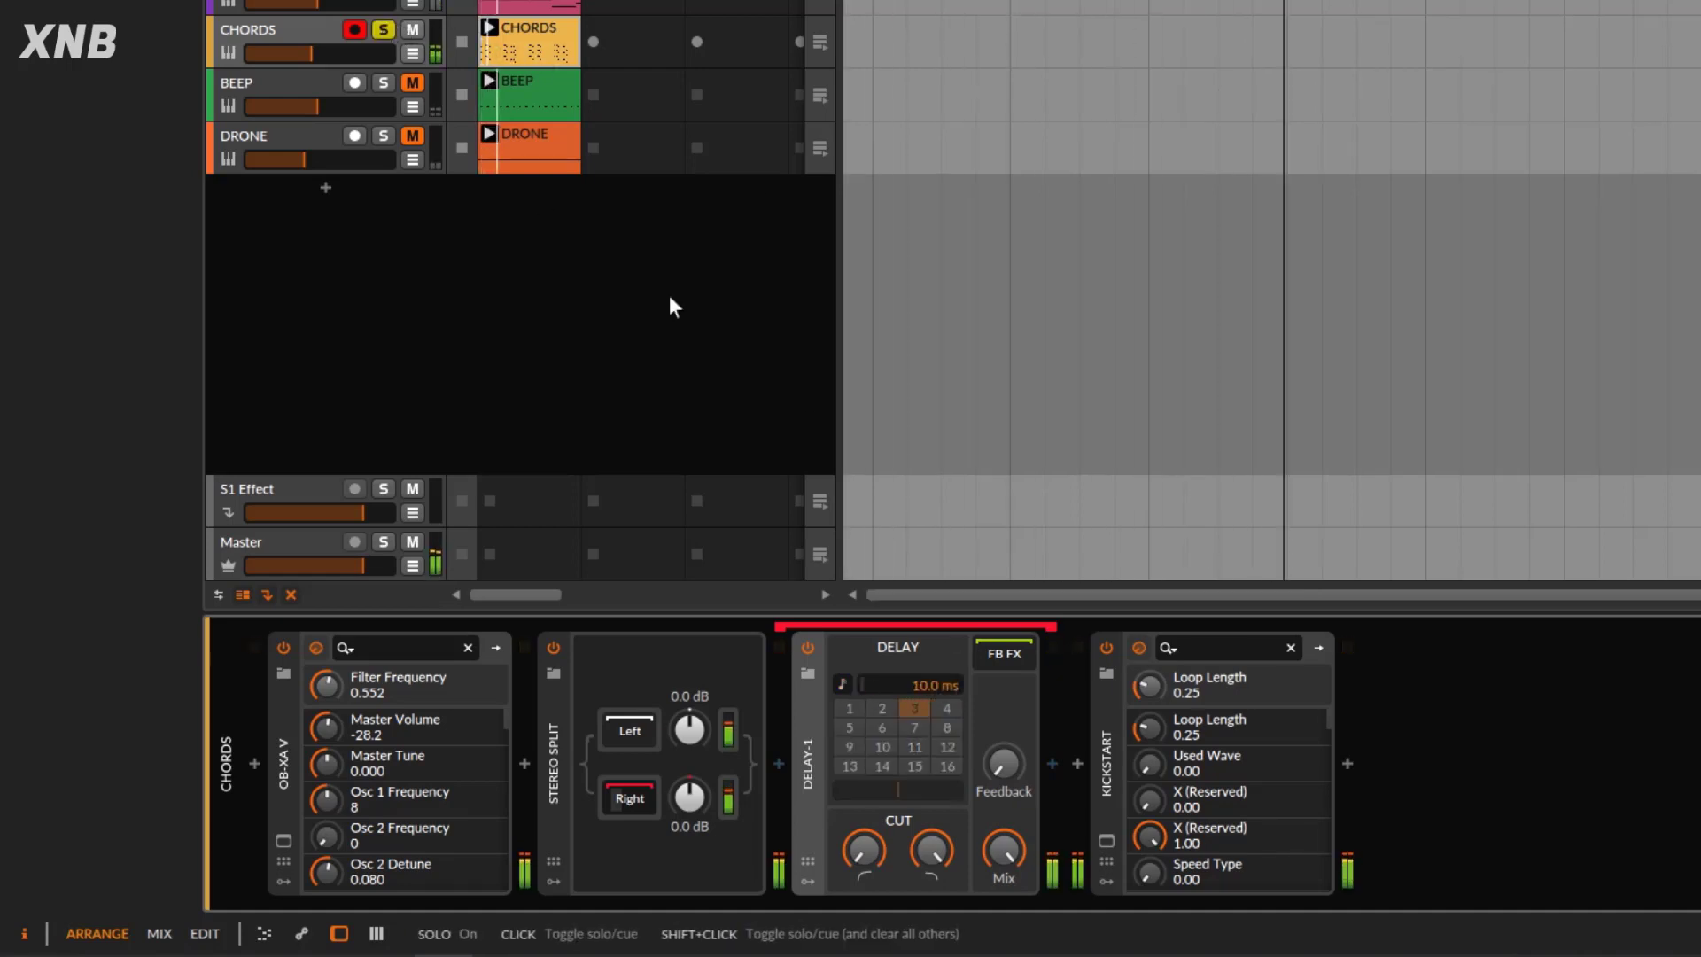
{"action": "mouse_move", "coordinate": [931, 677]}
{"action": "left_mouse_down"}
{"action": "mouse_move", "coordinate": [932, 653]}
{"action": "mouse_move", "coordinate": [932, 666]}
{"action": "left_mouse_up"}
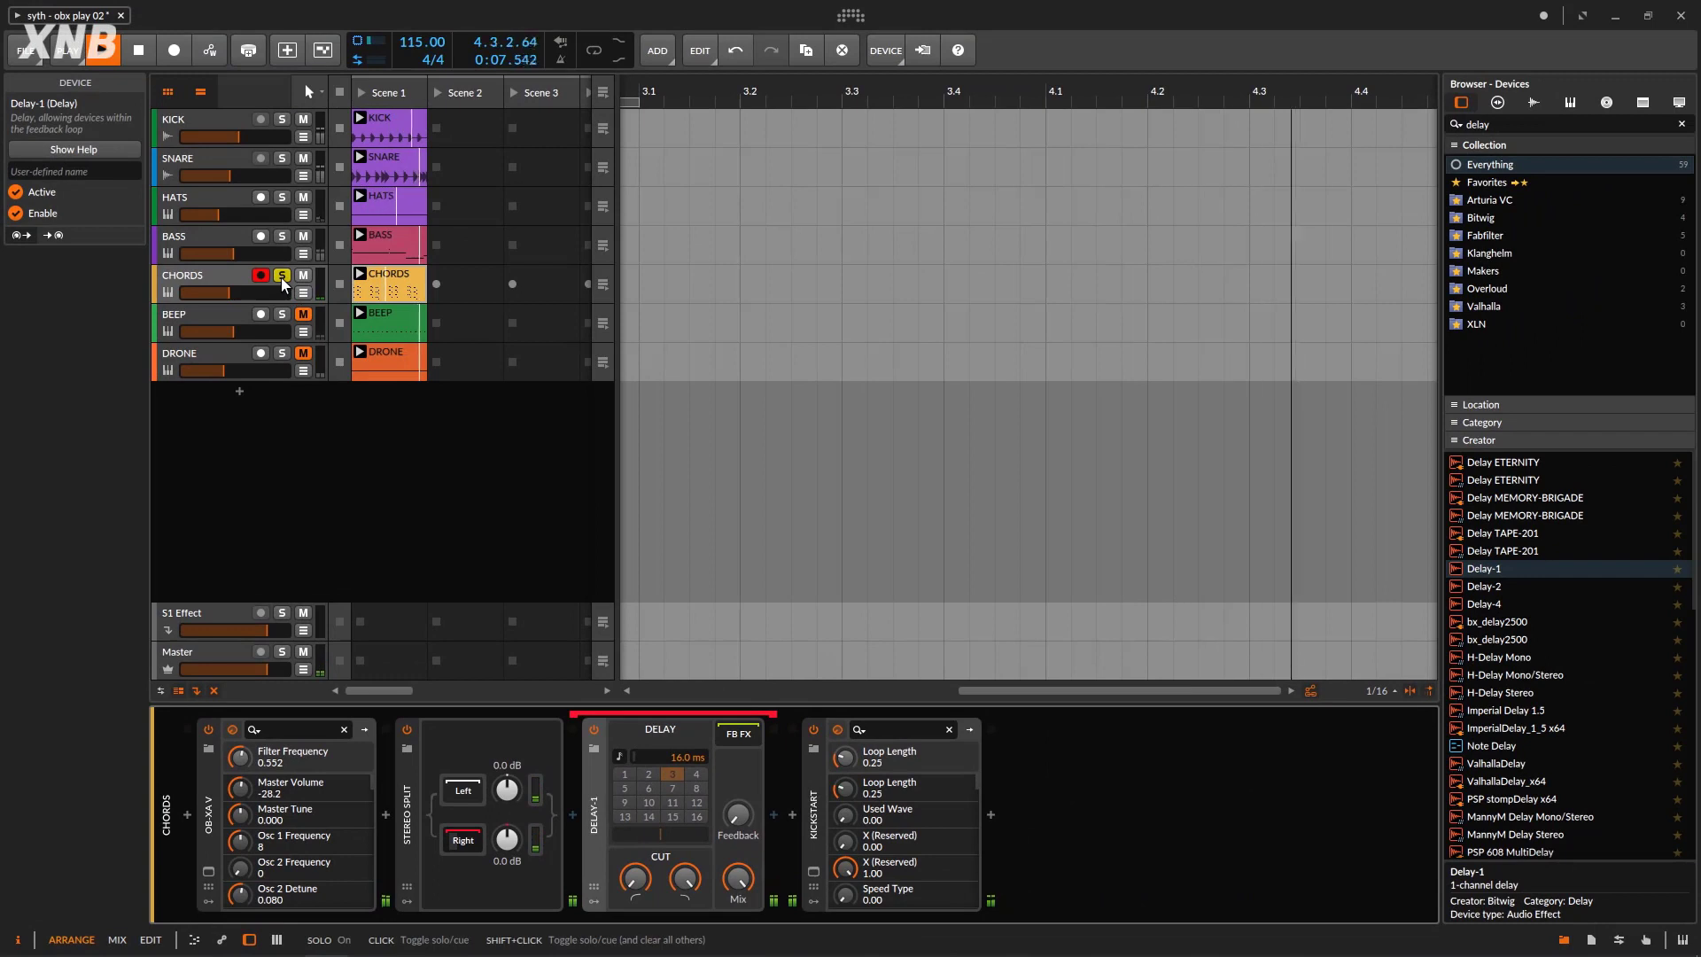
{"action": "left_click_drag", "start_coordinate": [267, 297], "coordinate": [267, 302]}
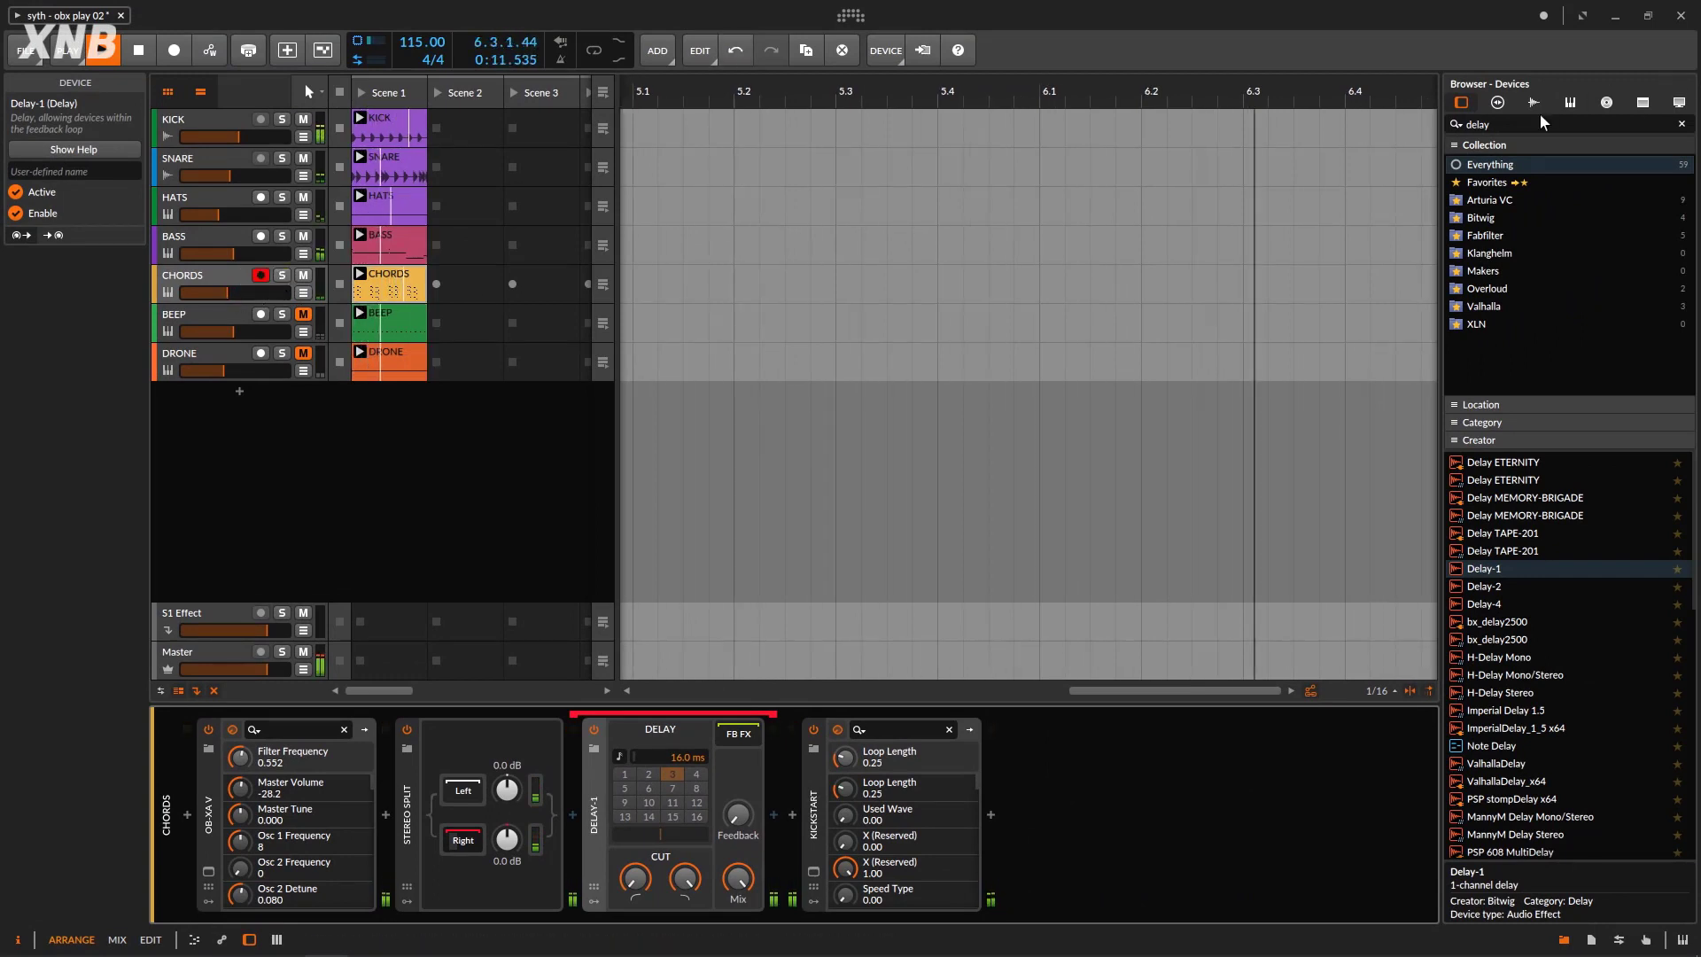
Clear the device search text and lower the CHORDS track's volume slightly during playback.
{"action": "left_click_drag", "start_coordinate": [1537, 123], "coordinate": [1394, 122]}
{"action": "key", "text": "BackSpace"}
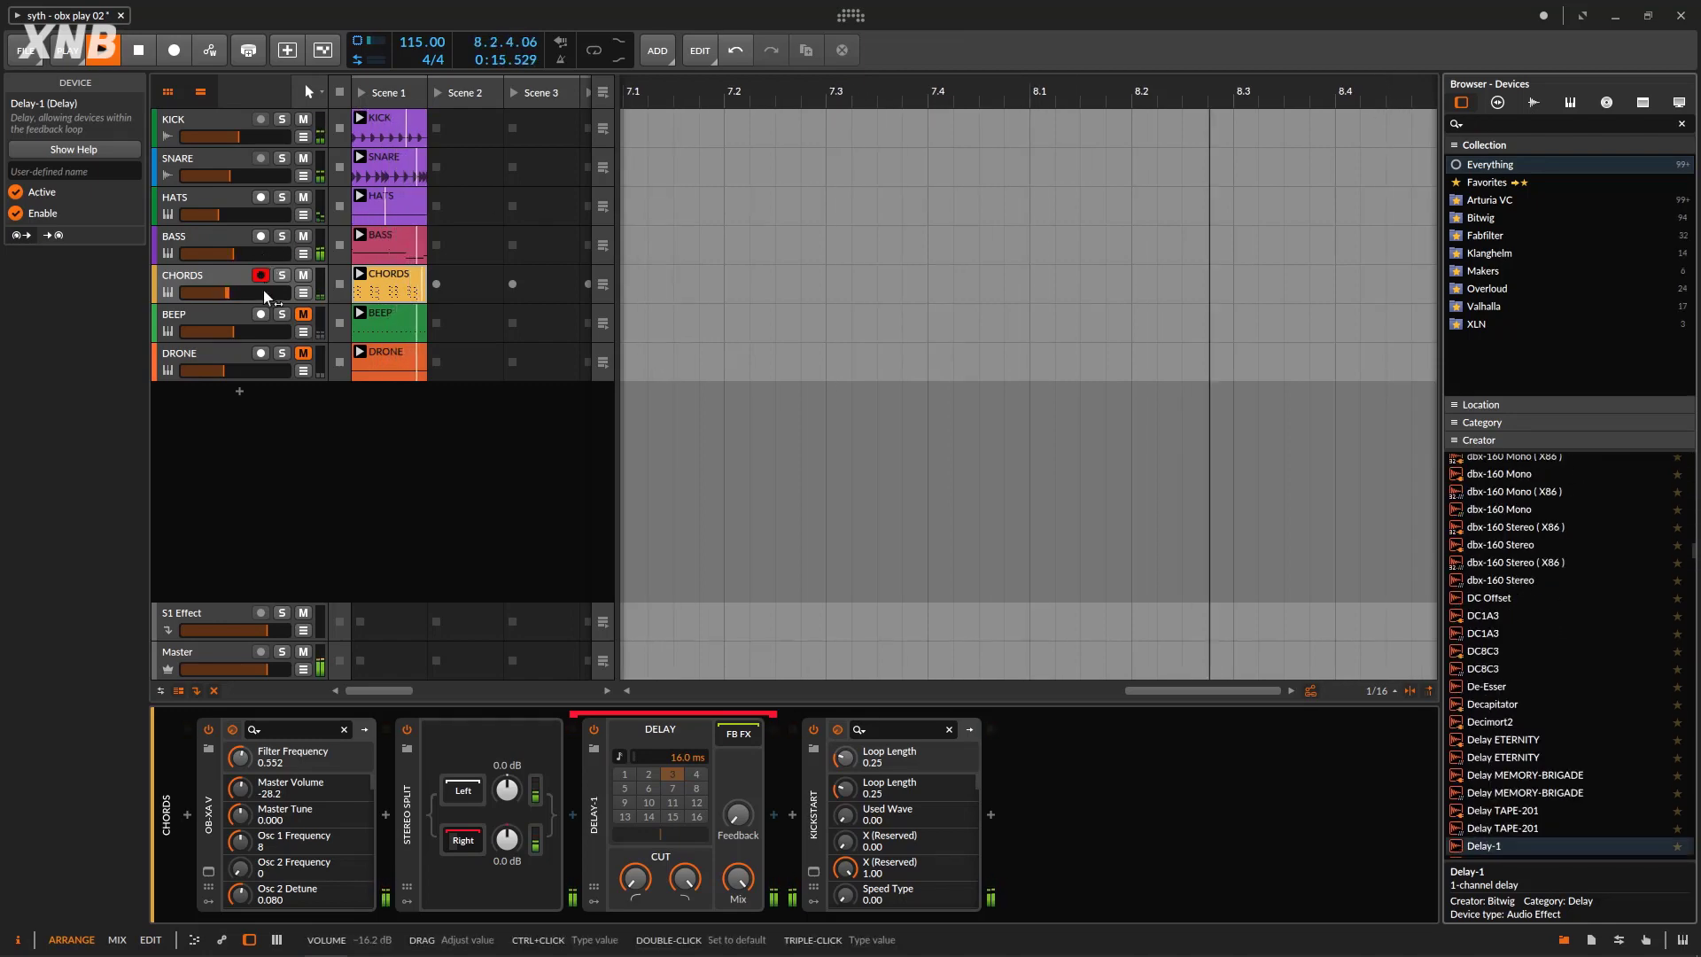
{"action": "left_click_drag", "start_coordinate": [264, 293], "coordinate": [262, 292]}
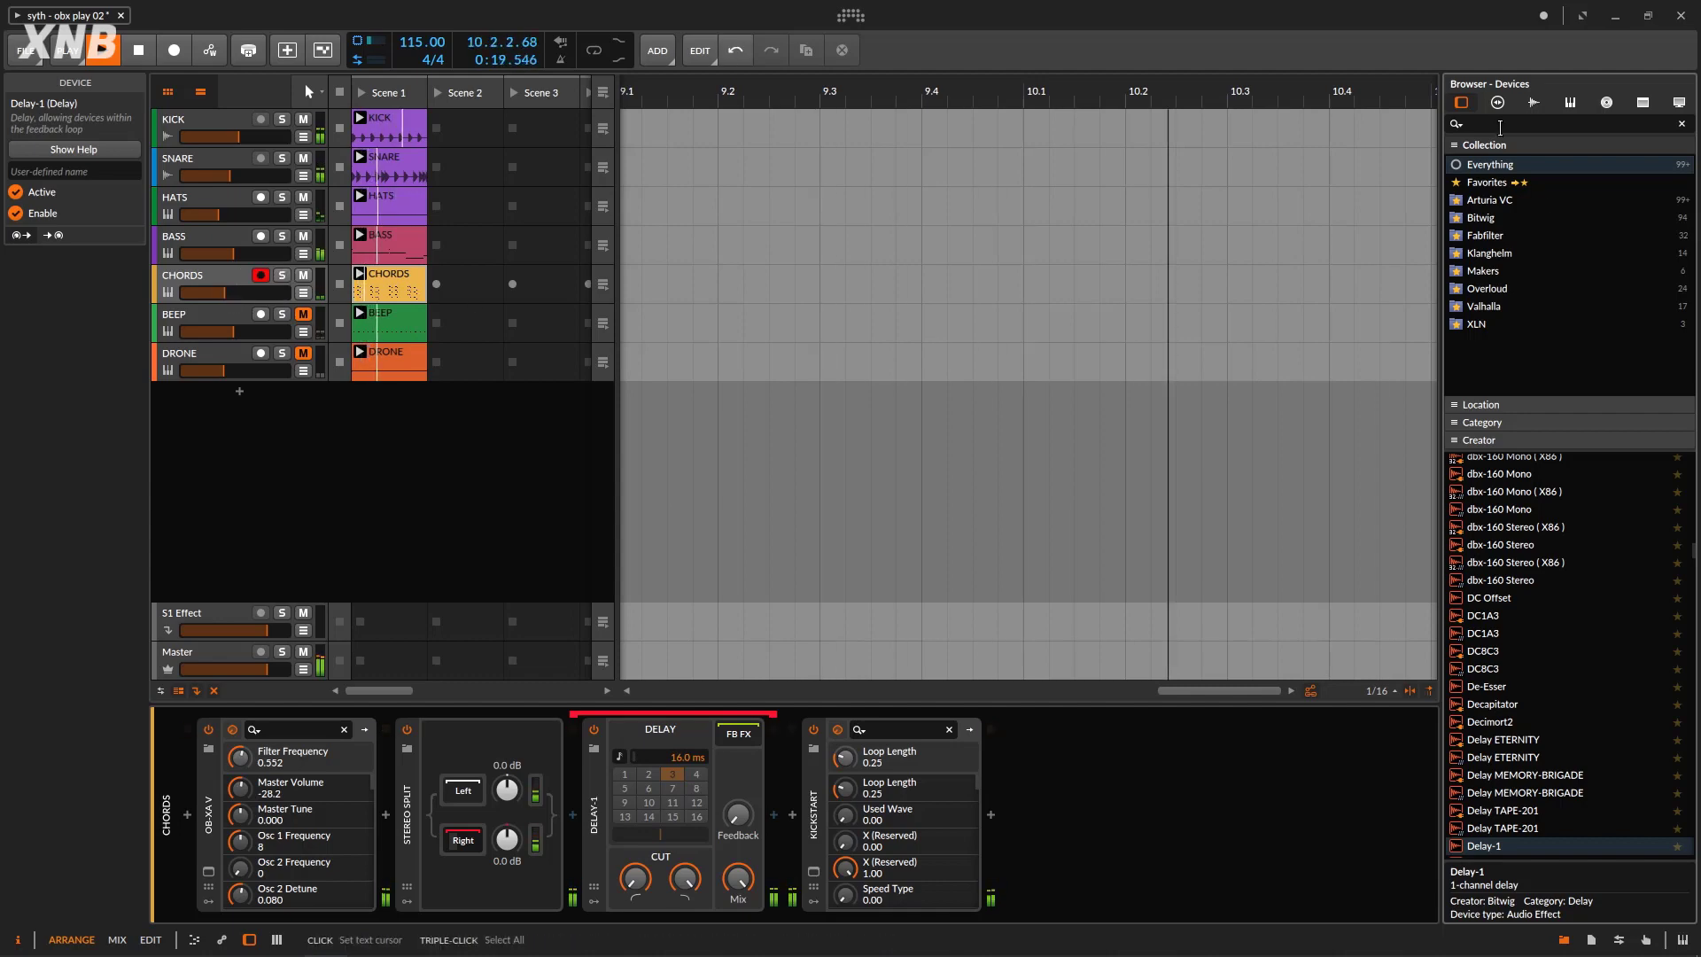
Search the devices for "sat" and insert Saturn 2 between OB-Xa V and Stereo Split, closing its plug-in window.
{"action": "left_click", "coordinate": [1500, 128]}
{"action": "type", "text": "sat"}
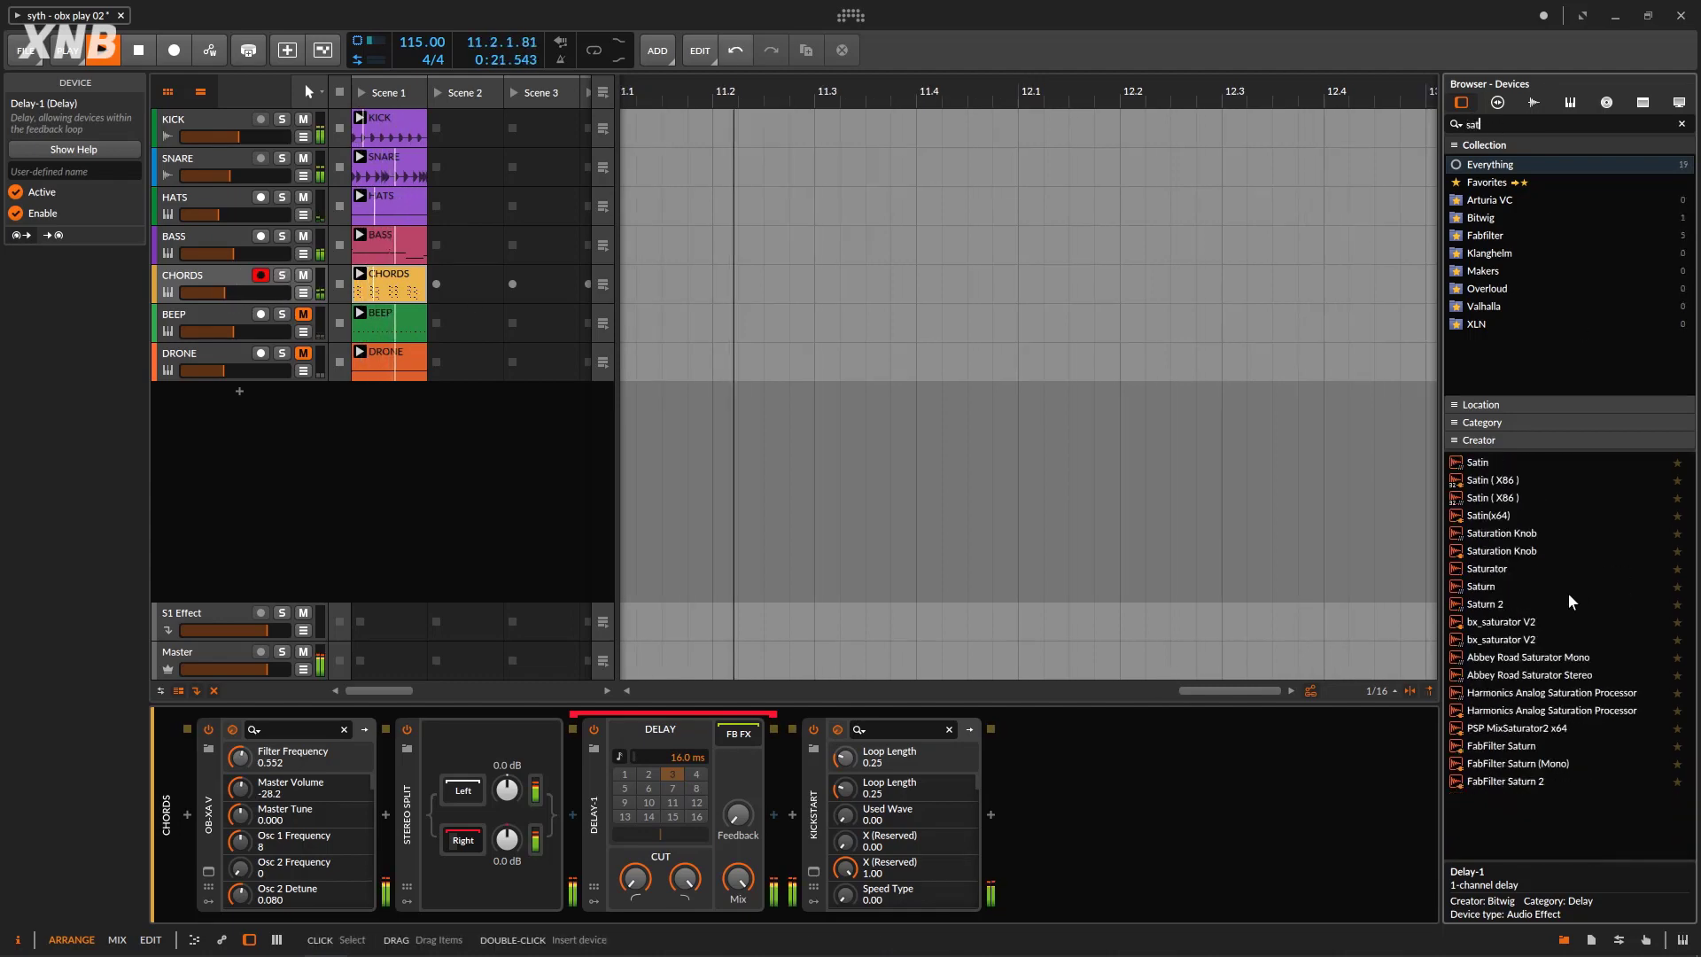
{"action": "left_click_drag", "start_coordinate": [1497, 603], "coordinate": [390, 778]}
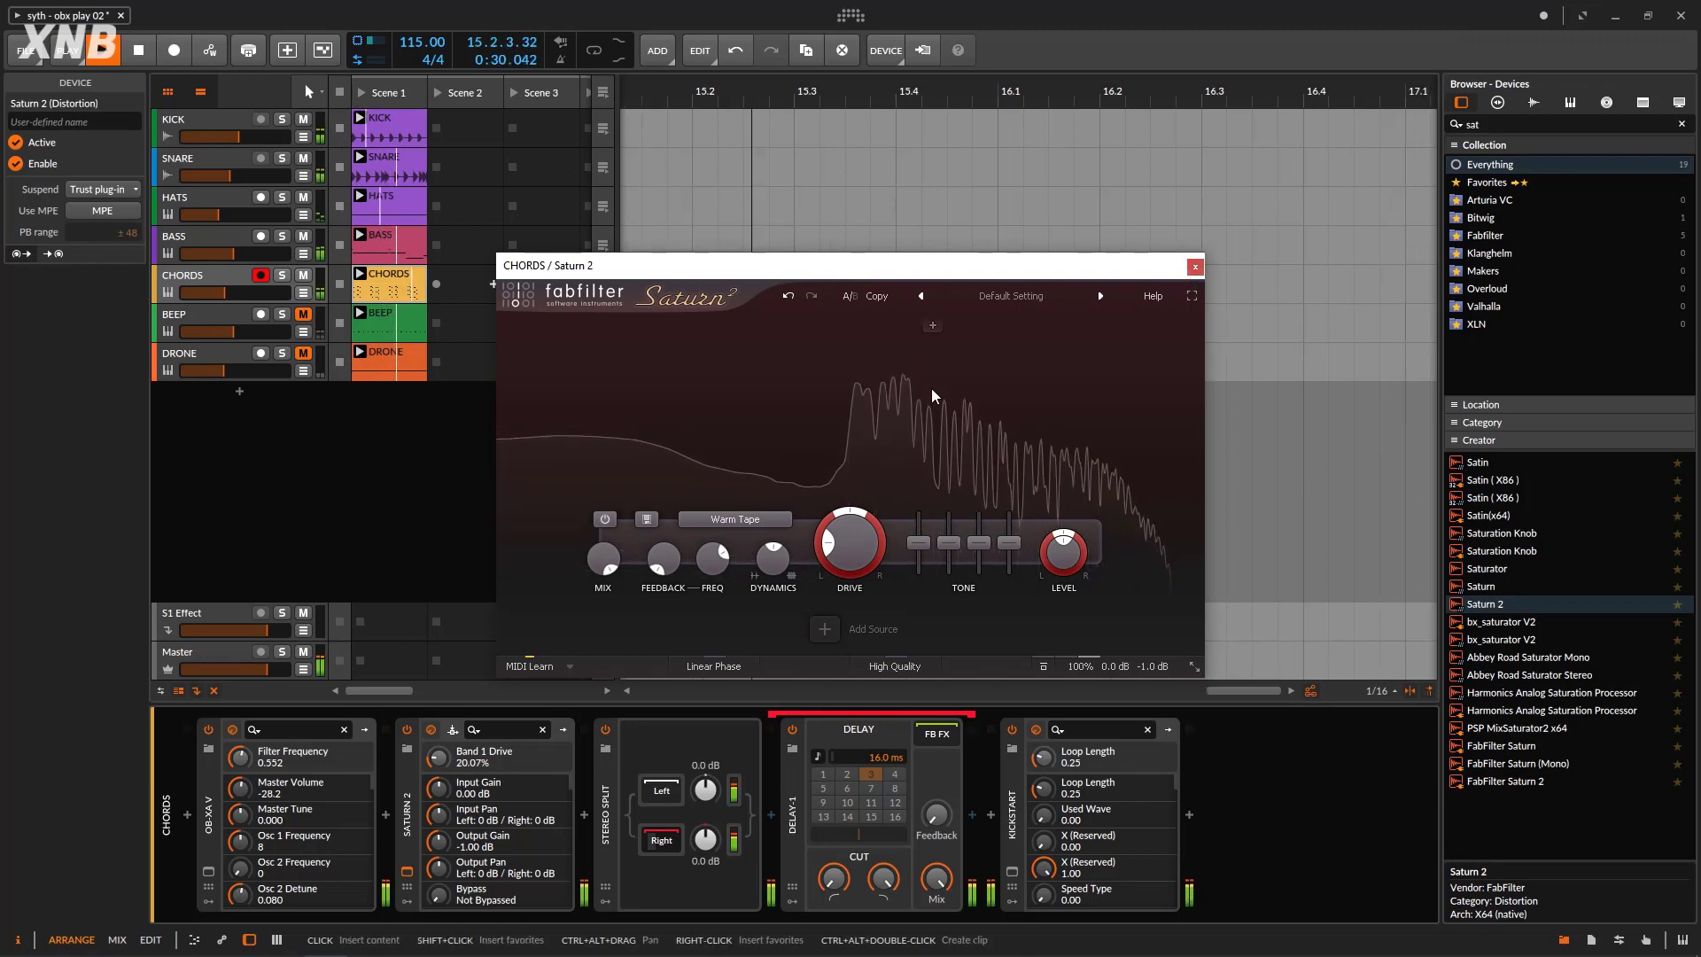
{"action": "left_click", "coordinate": [1195, 266]}
Search the devices for "eq", stop playback, and insert EQ+ between Saturn 2 and Stereo Split.
{"action": "left_click_drag", "start_coordinate": [1499, 125], "coordinate": [1356, 124]}
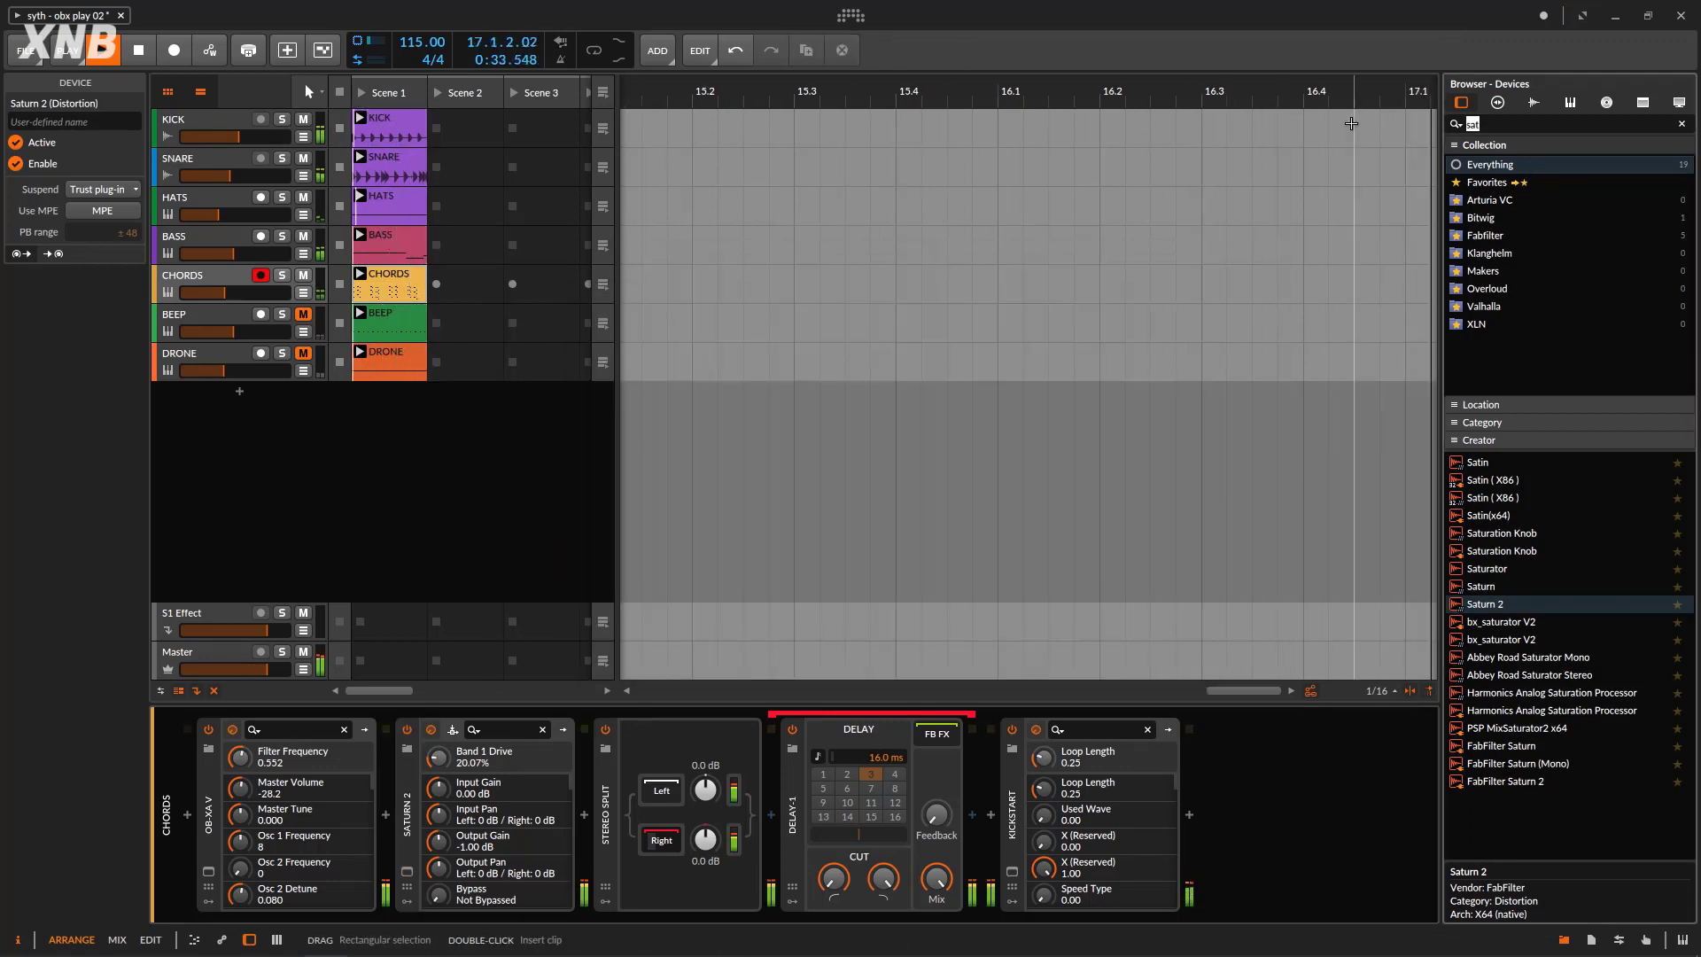
{"action": "type", "text": "eq"}
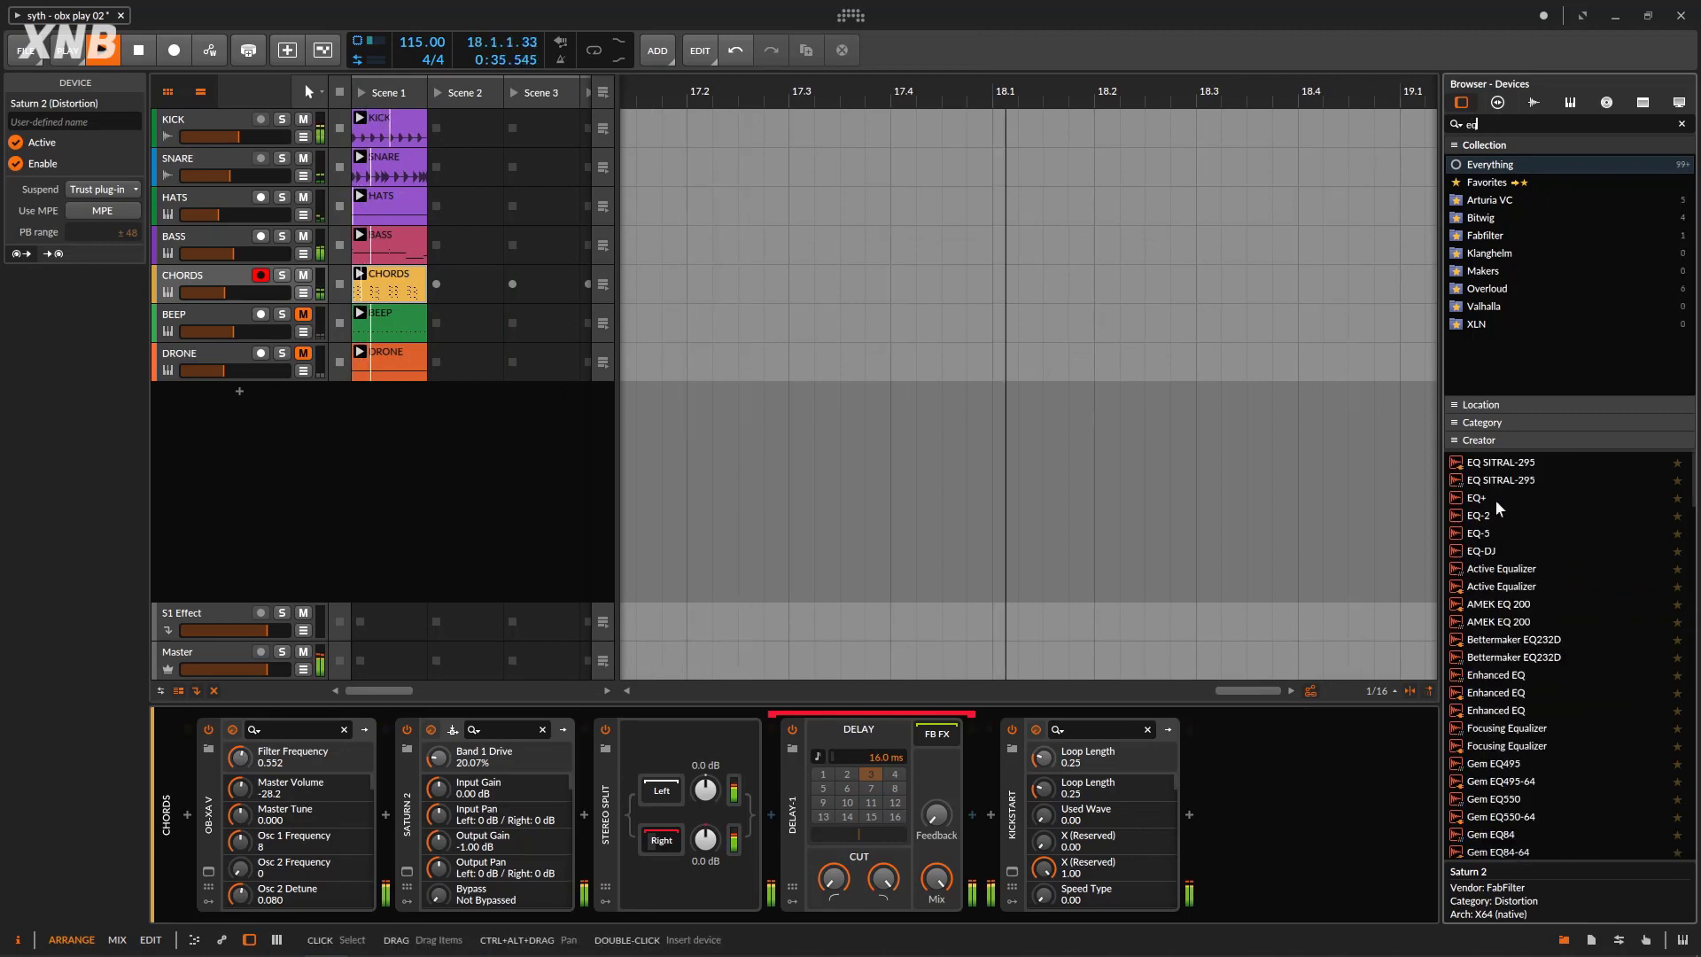
{"action": "key", "text": "space"}
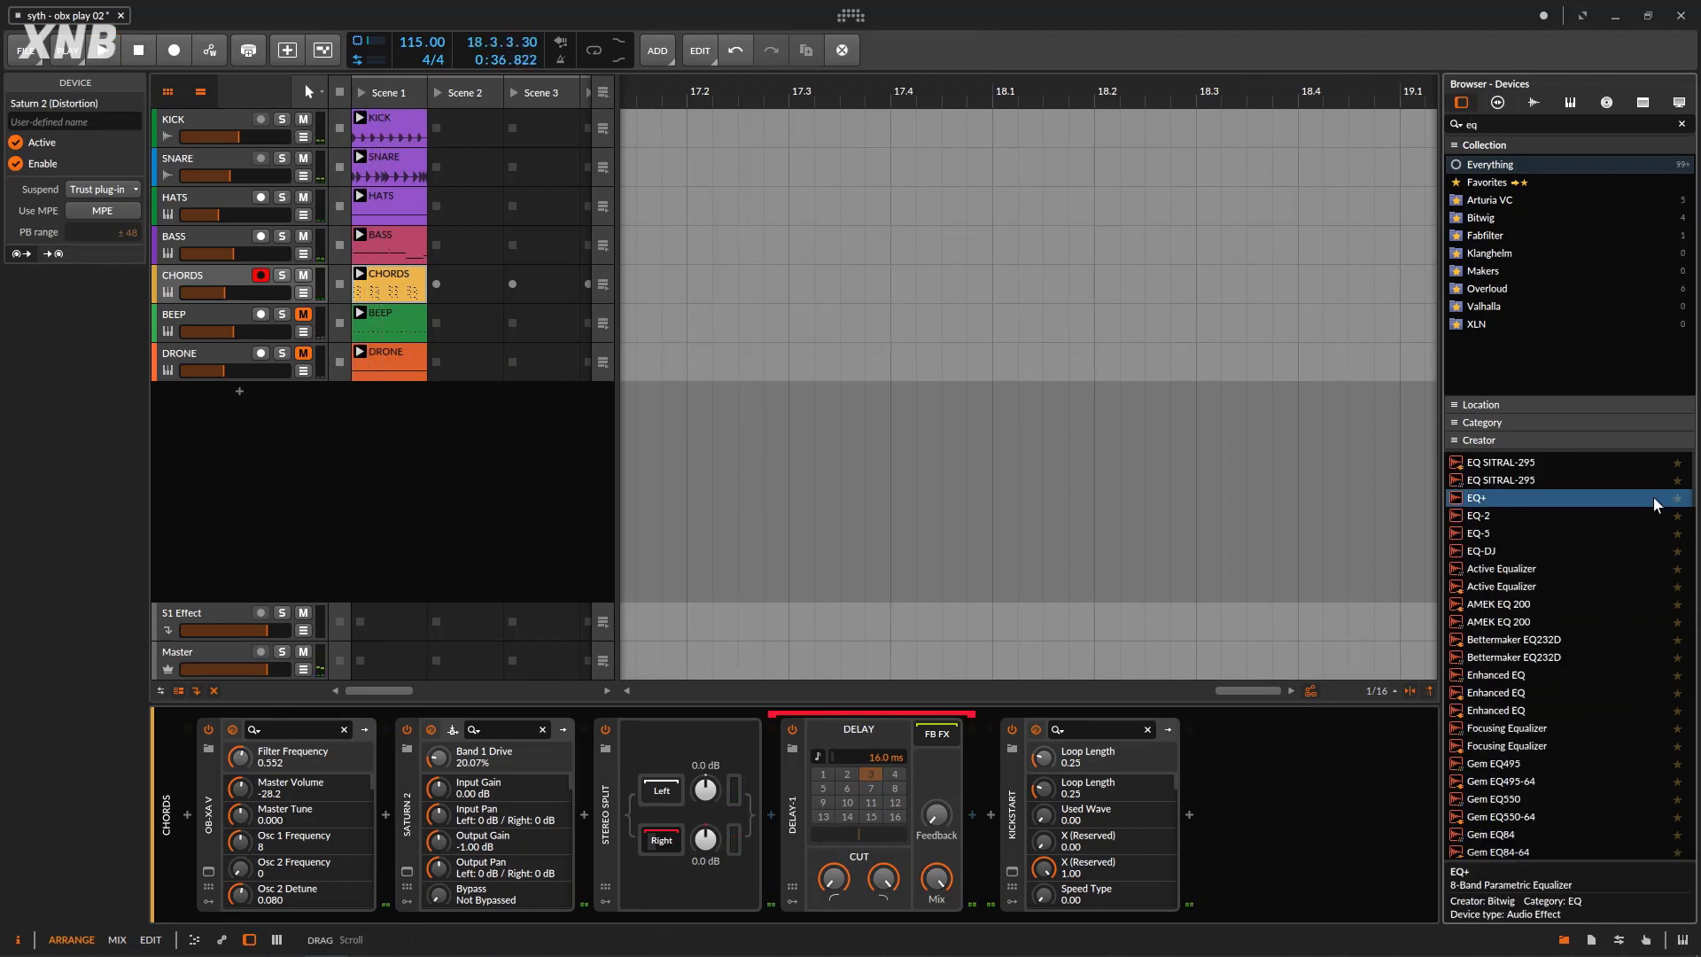
{"action": "mouse_move", "coordinate": [1522, 507]}
{"action": "left_mouse_down"}
{"action": "mouse_move", "coordinate": [975, 779]}
{"action": "mouse_move", "coordinate": [496, 815]}
{"action": "mouse_move", "coordinate": [393, 806]}
{"action": "mouse_move", "coordinate": [585, 811]}
{"action": "mouse_move", "coordinate": [283, 810]}
{"action": "mouse_move", "coordinate": [596, 793]}
{"action": "left_mouse_up"}
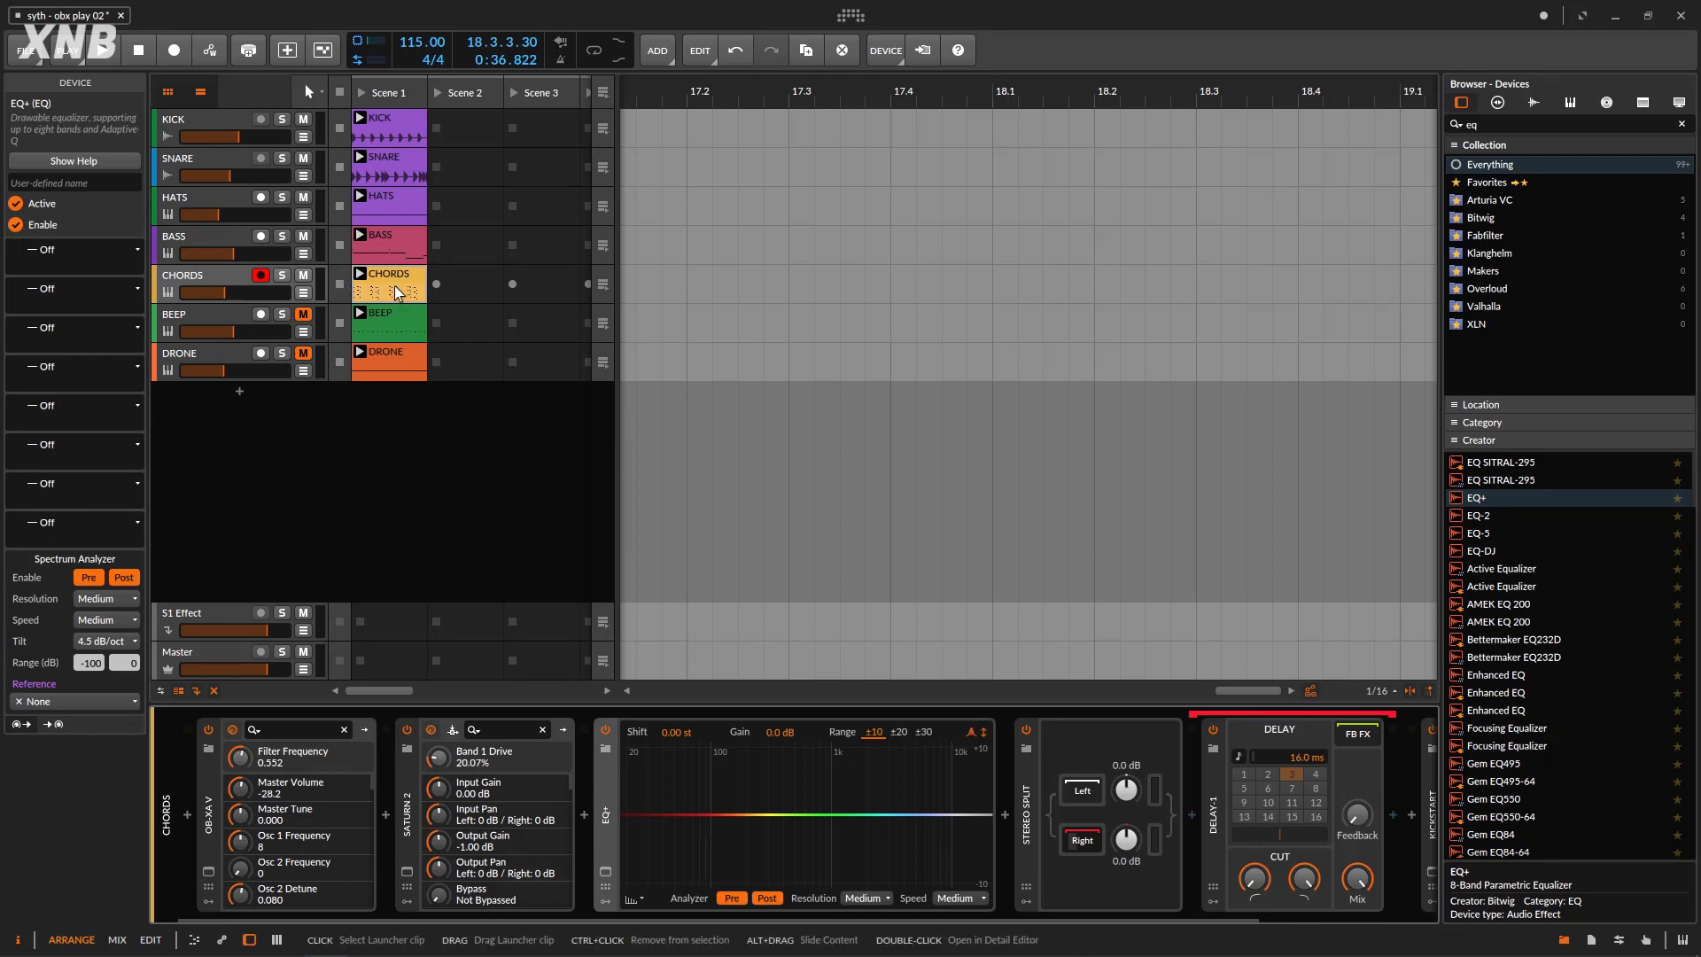
Resume playback and add a Low-cut 4 band at 321 Hz to the EQ+ on CHORDS.
{"action": "key", "text": "space"}
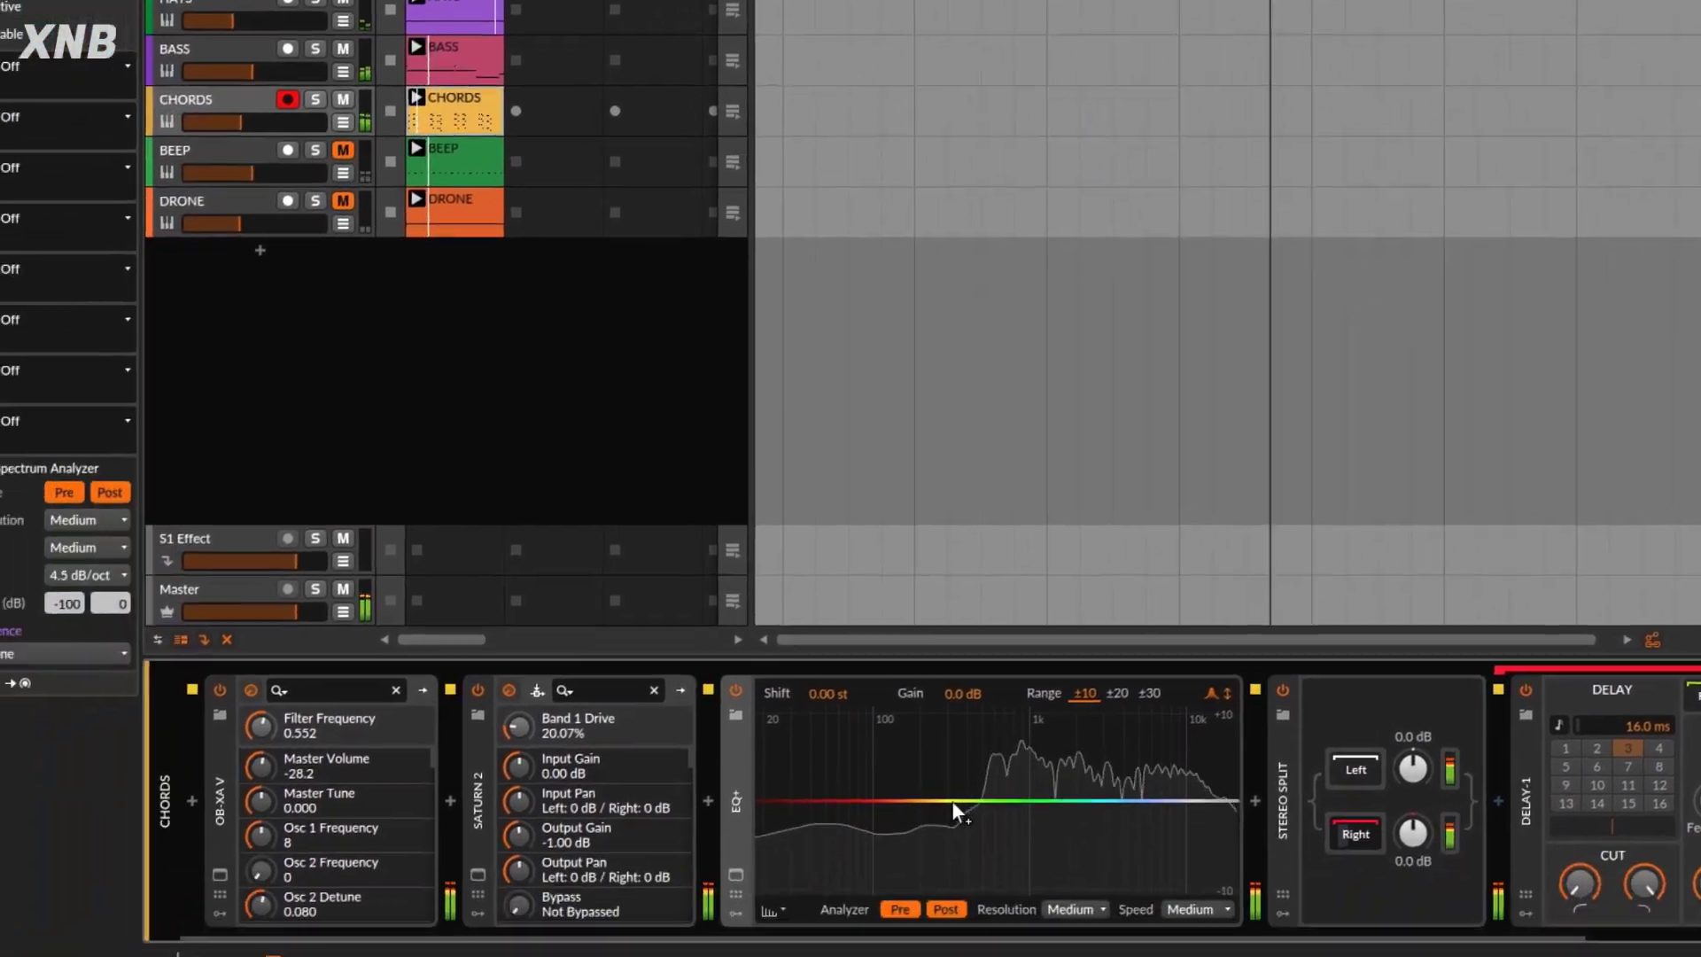
{"action": "double_click", "coordinate": [770, 821]}
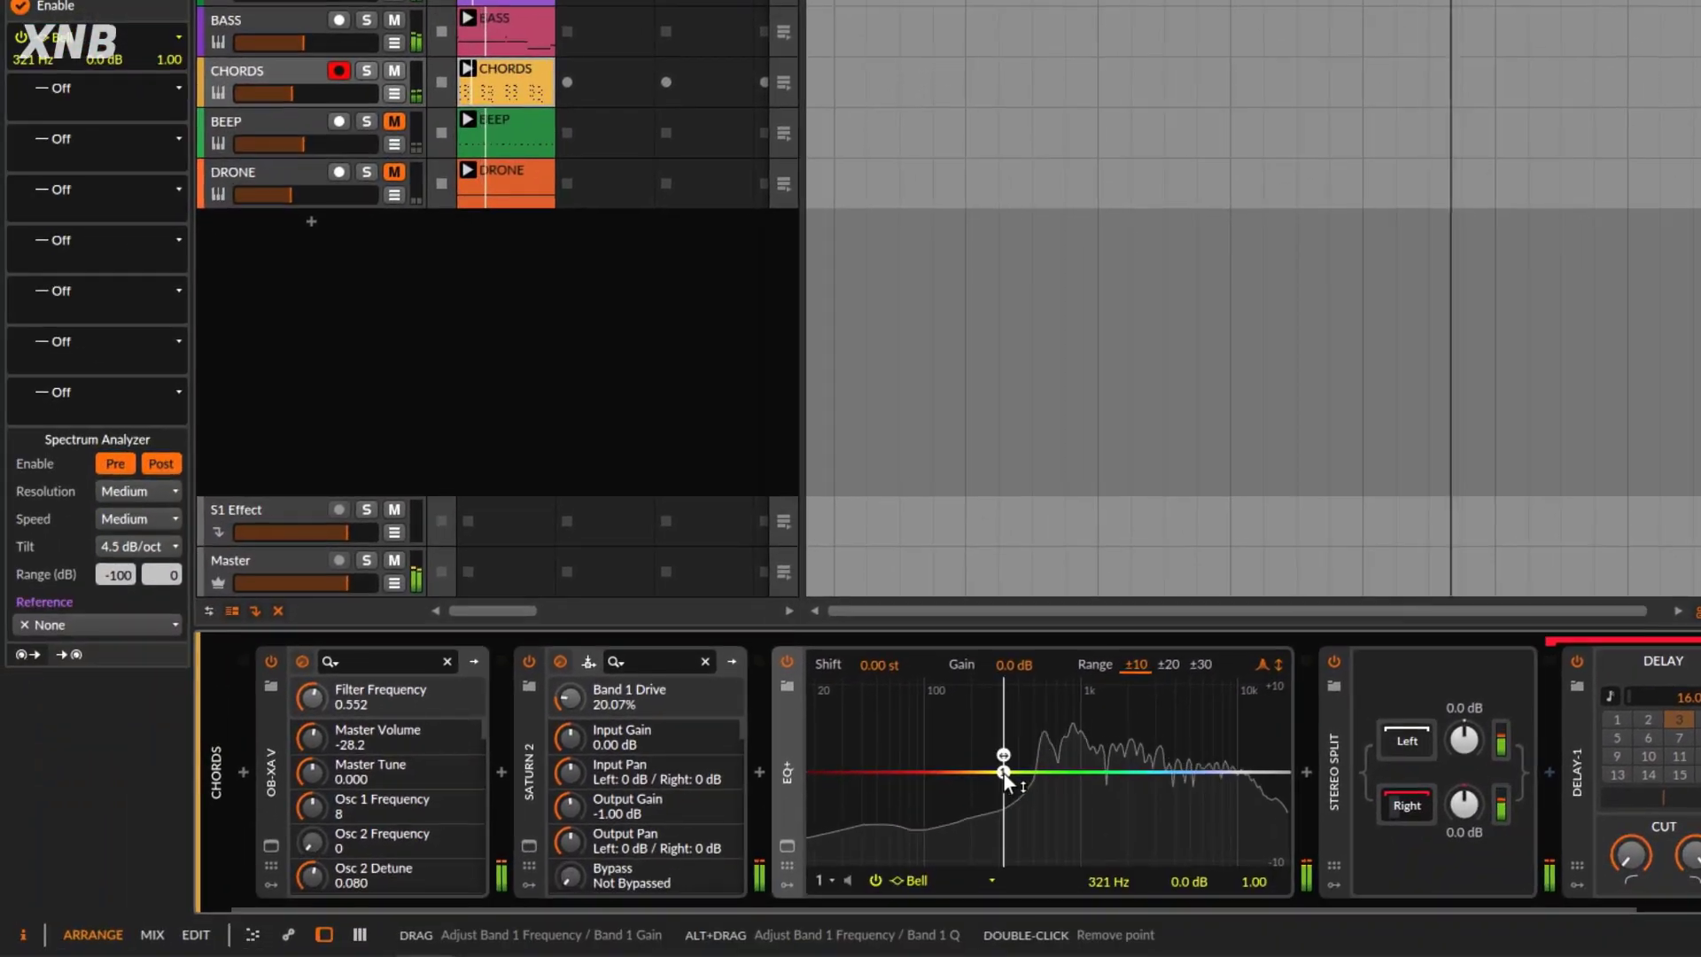
{"action": "left_click", "coordinate": [892, 879]}
{"action": "left_click", "coordinate": [981, 598]}
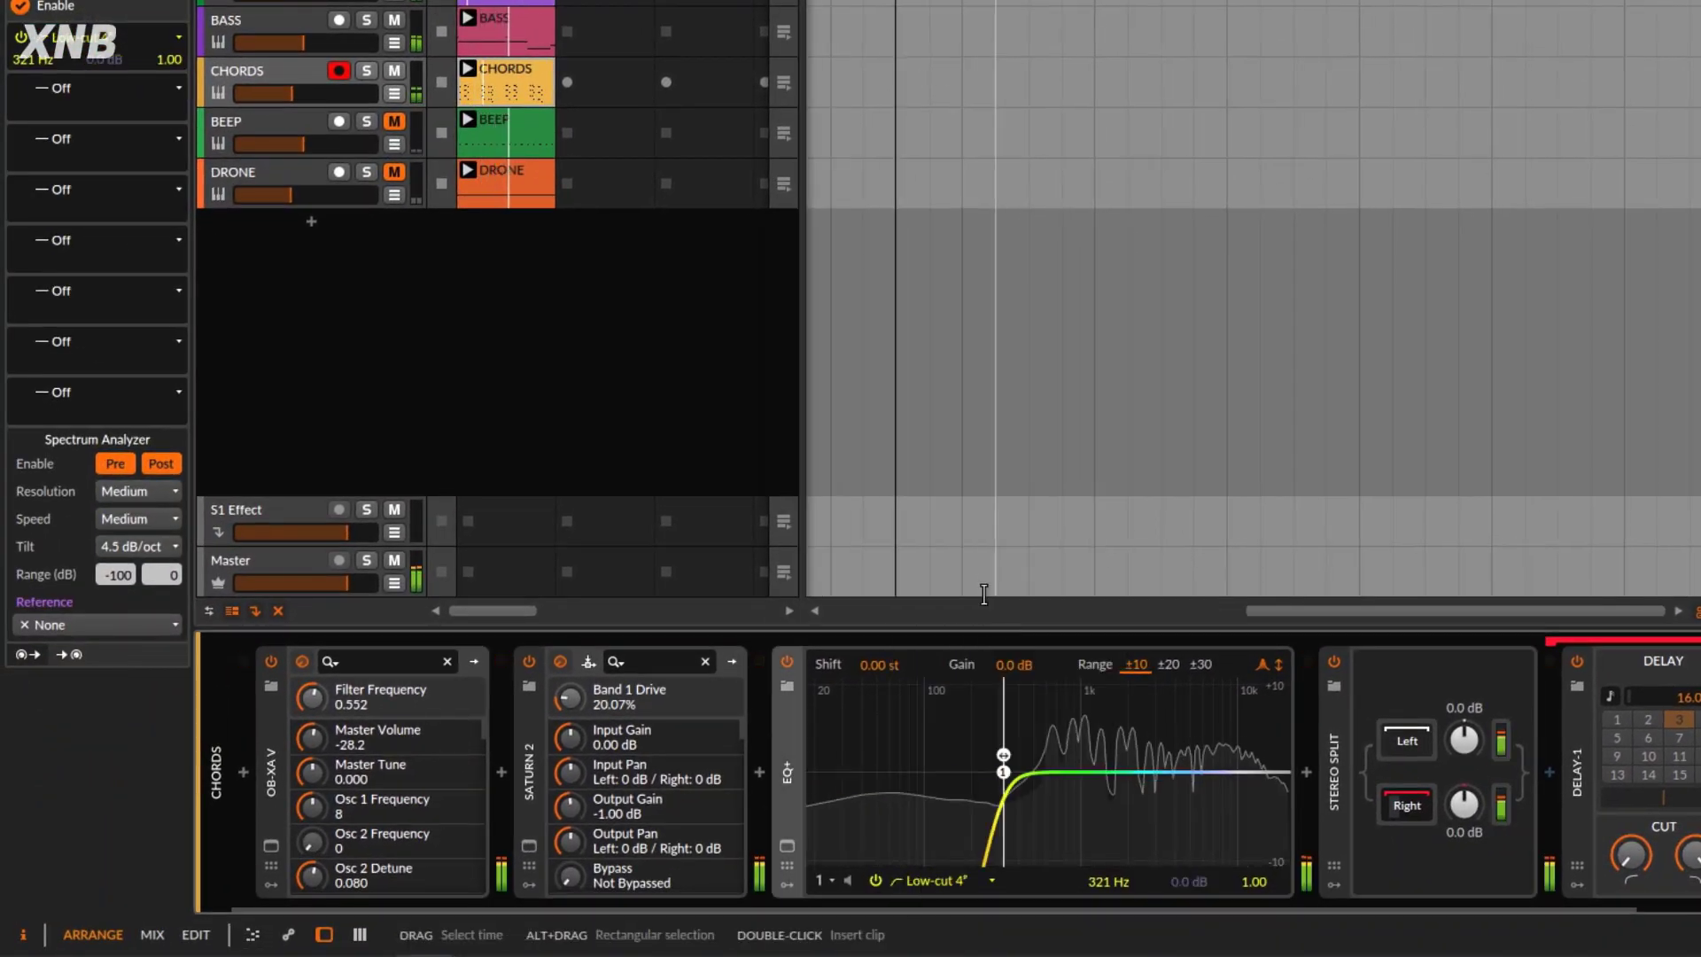
{"action": "left_click_drag", "start_coordinate": [1000, 776], "coordinate": [1004, 773]}
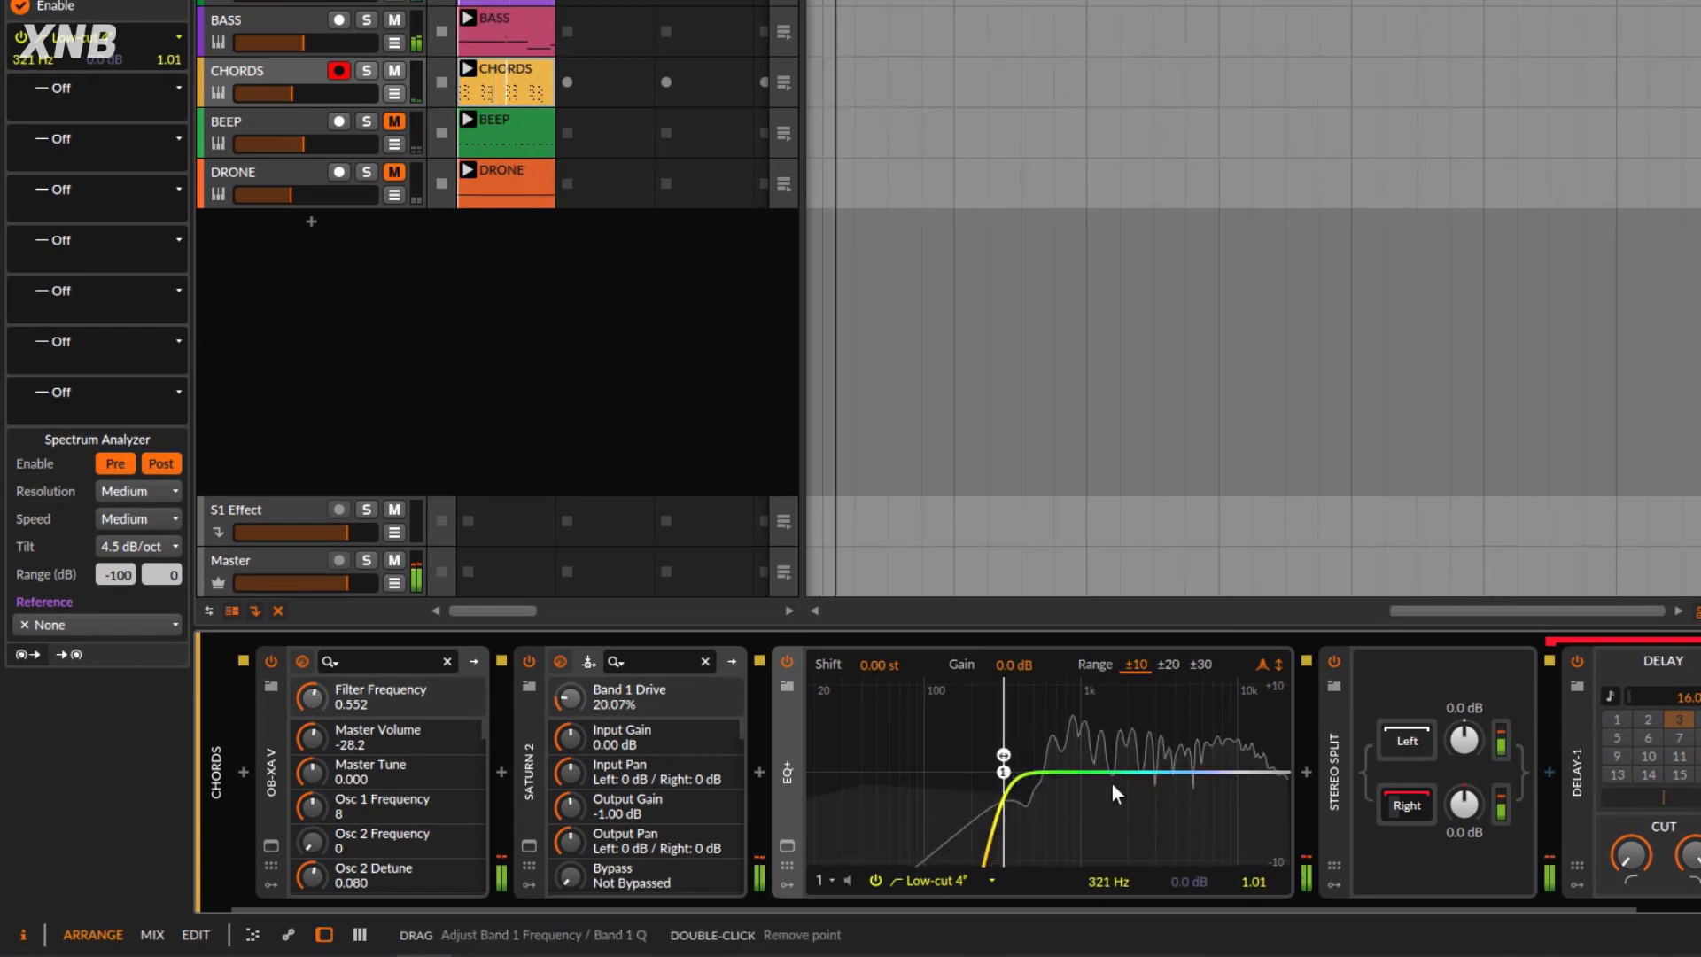
Add EQ+ bell bands at 817 Hz, -1.2 dB and 5.16 kHz, +1.2 dB, and set the CHORDS volume to -17.8 dB.
{"action": "left_click", "coordinate": [1066, 782]}
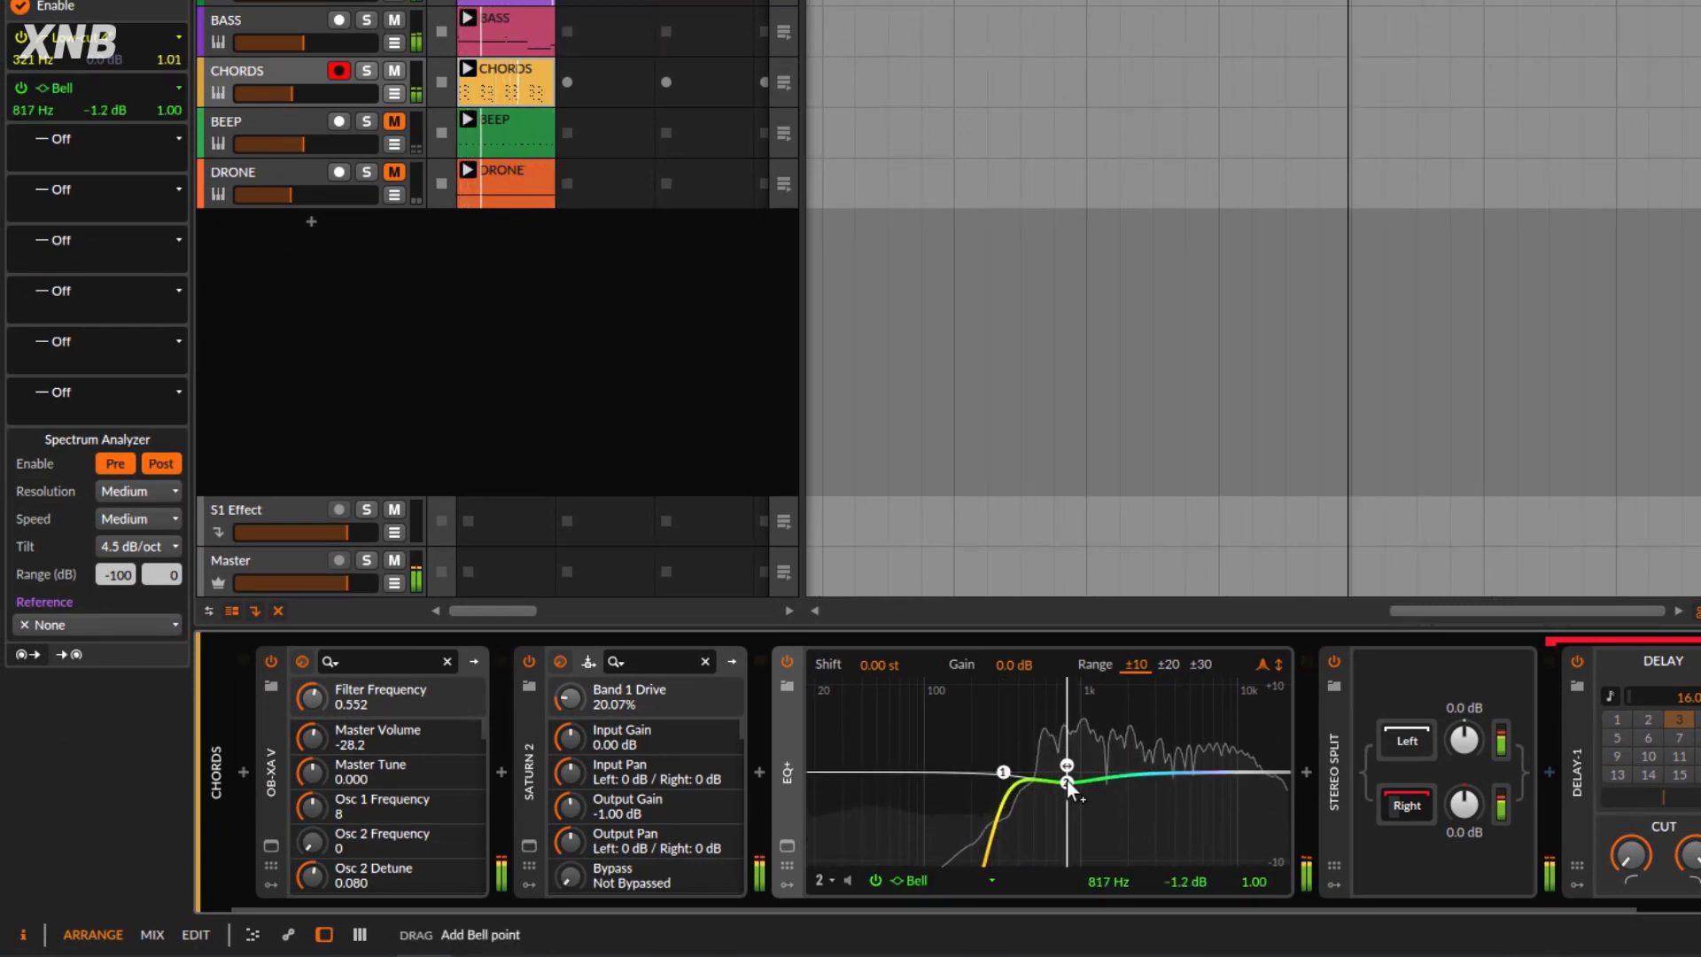
{"action": "left_click", "coordinate": [1187, 767]}
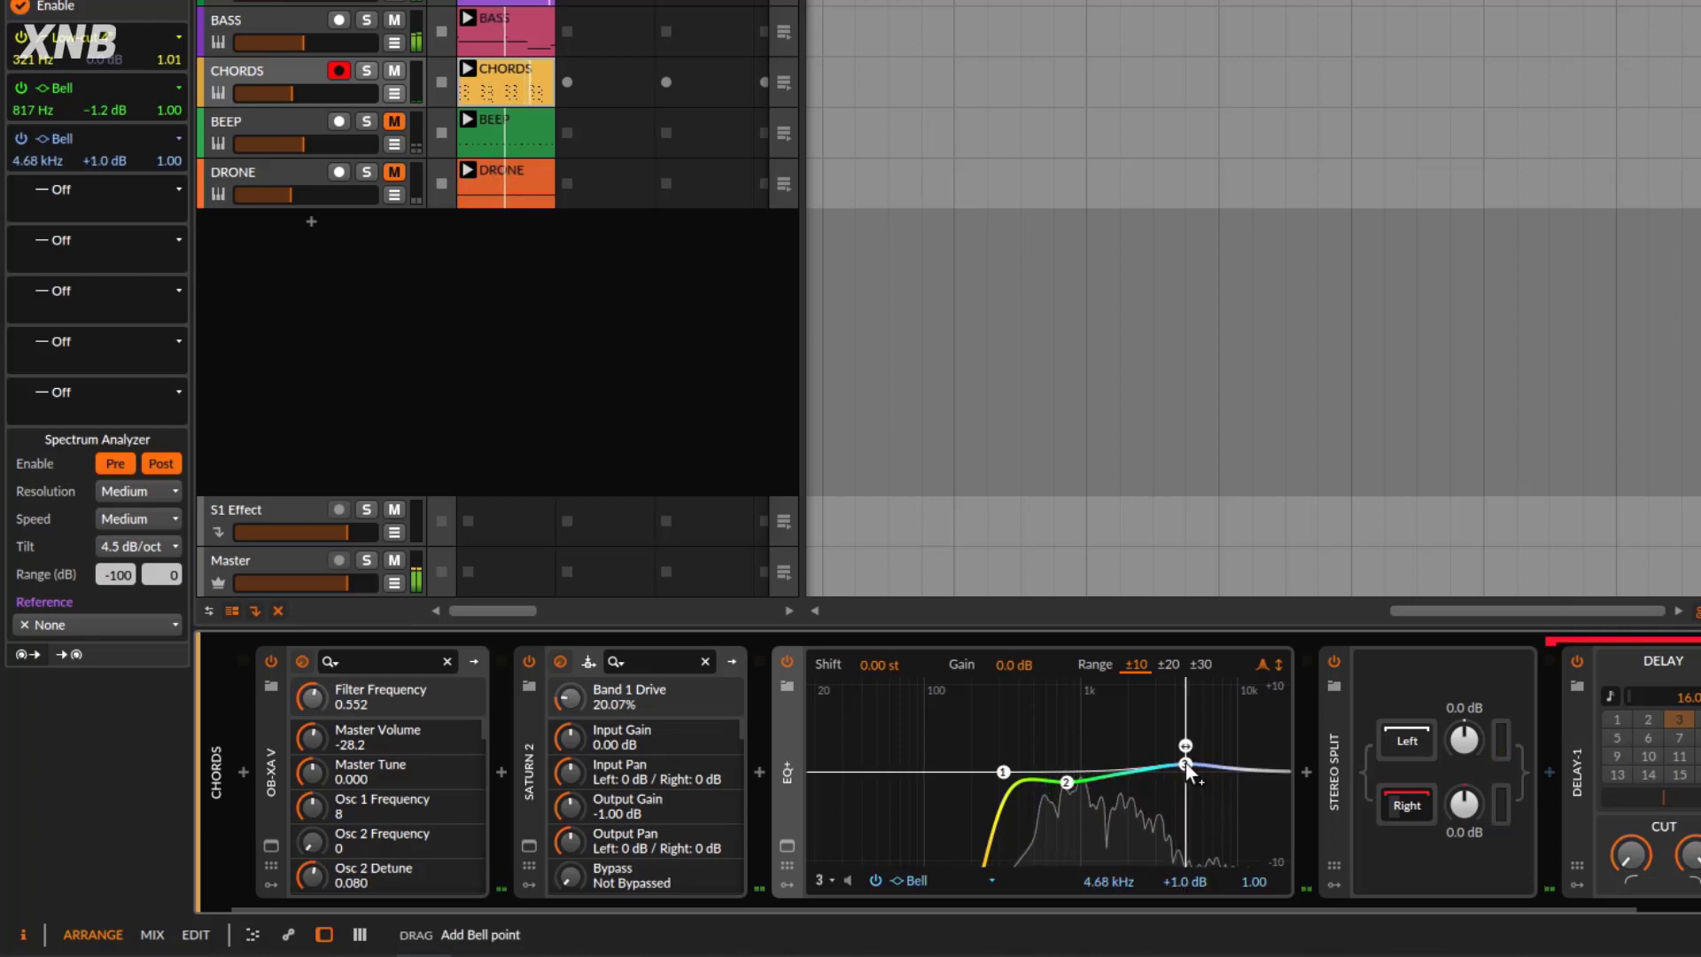
{"action": "left_click_drag", "start_coordinate": [1184, 762], "coordinate": [1193, 762]}
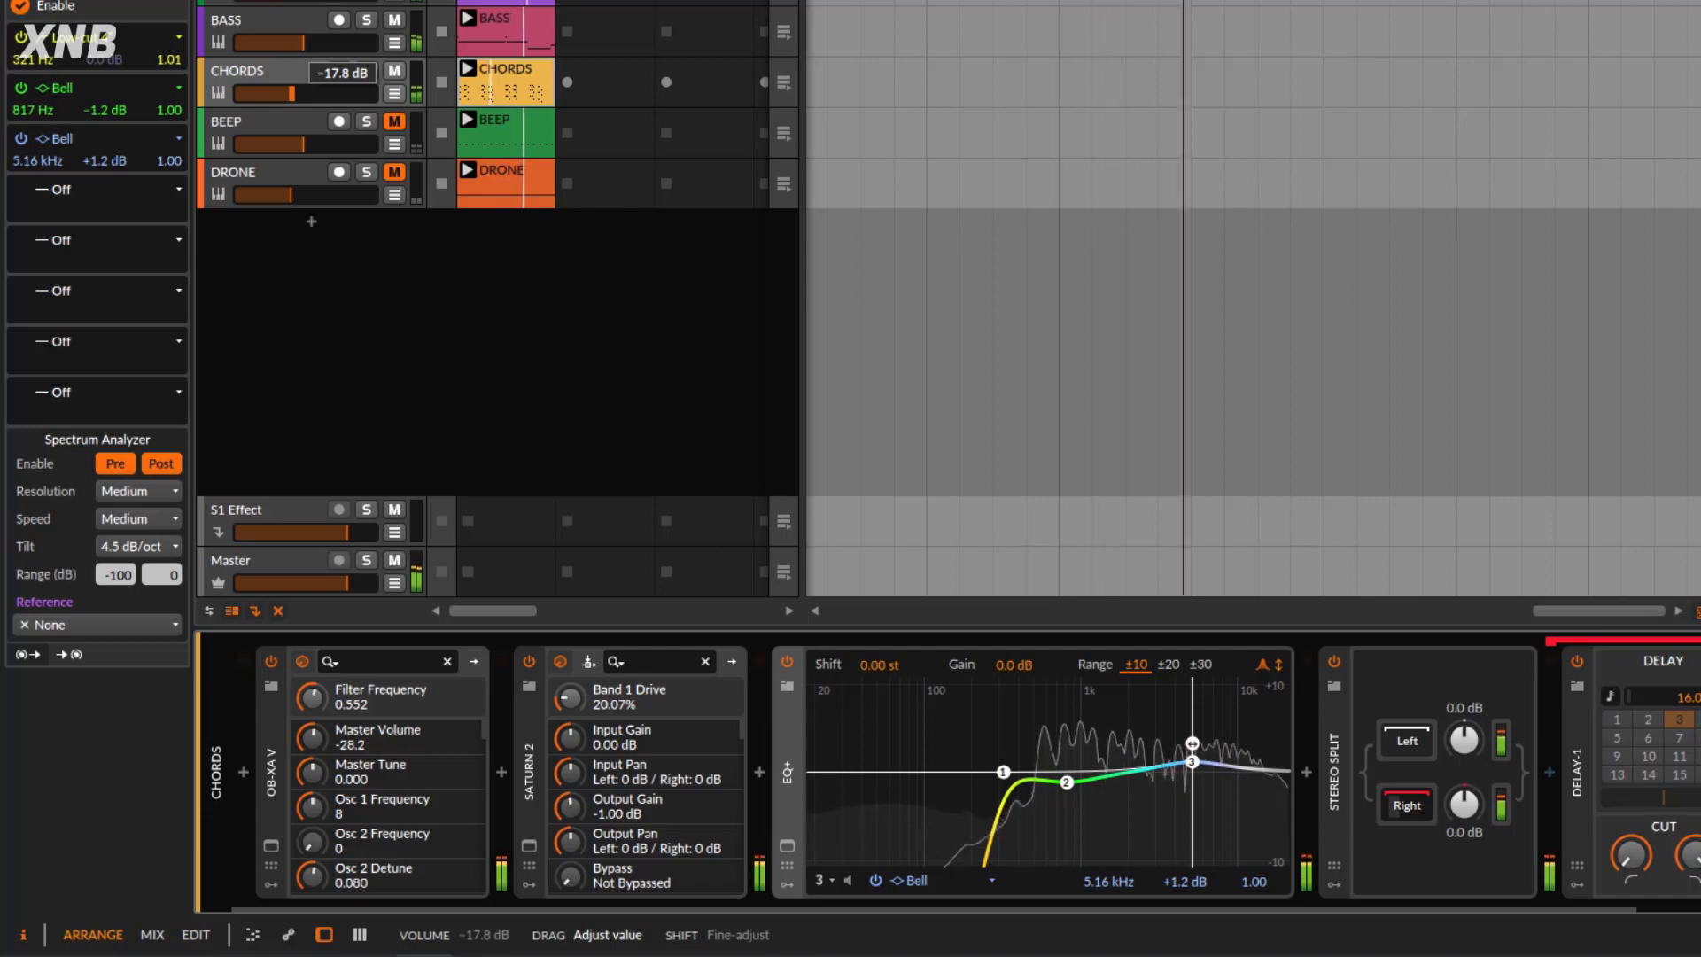
{"action": "left_click", "coordinate": [339, 71]}
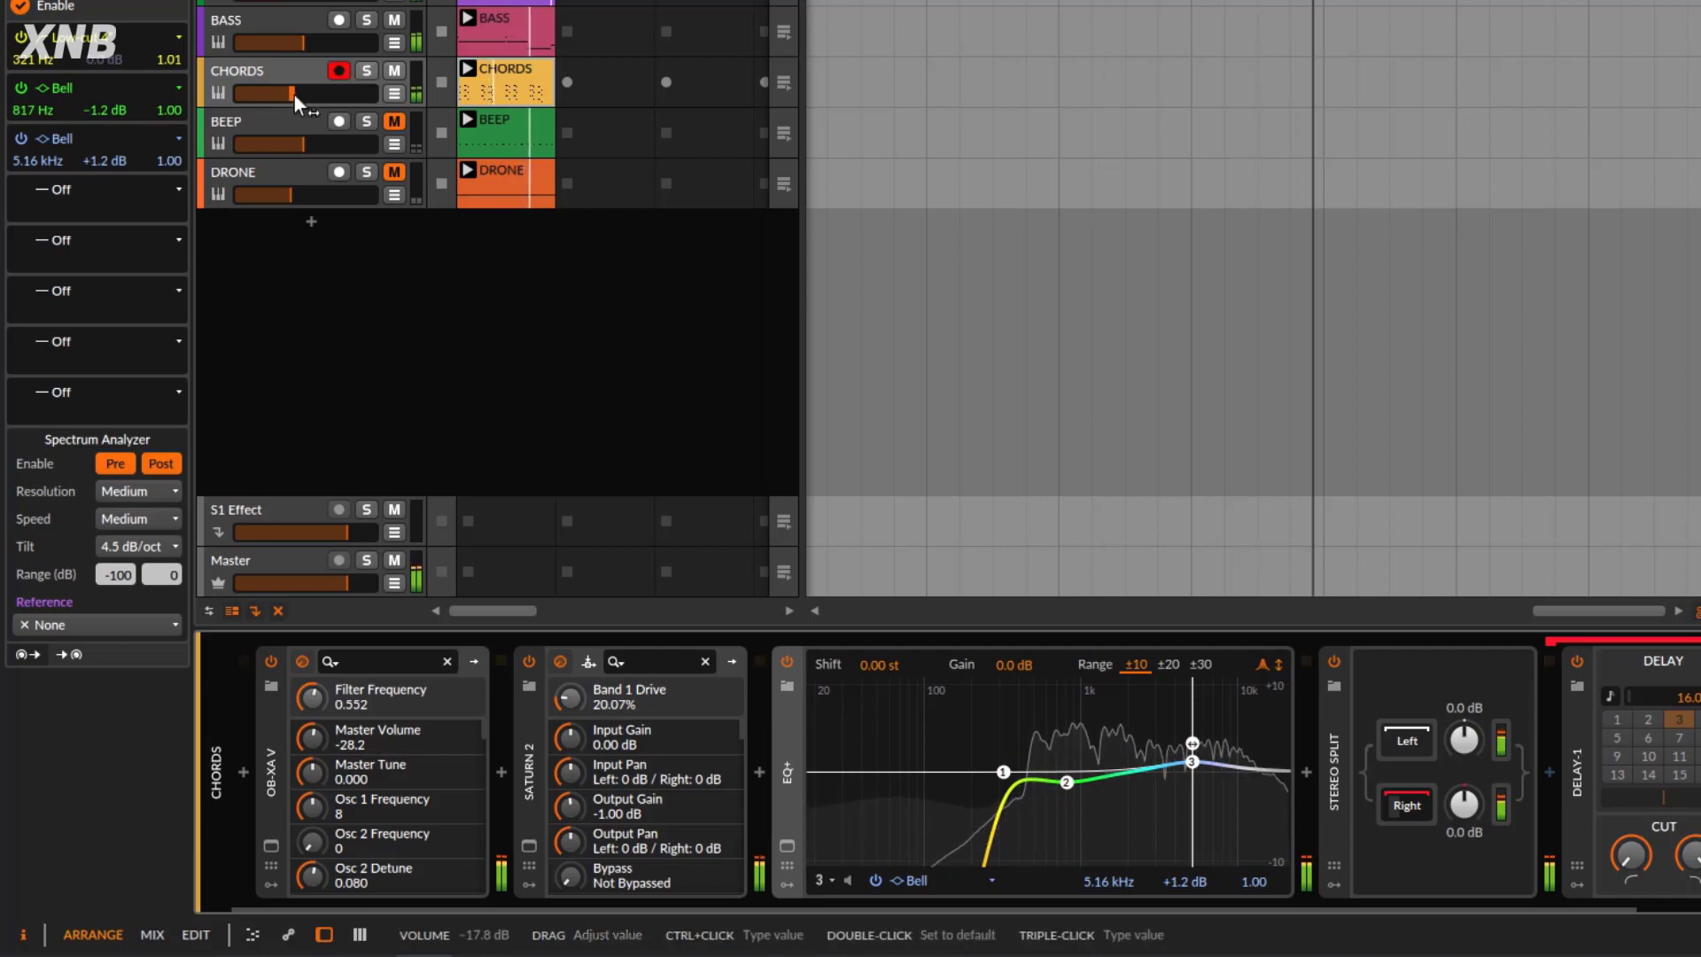
Unmute the BEEP track, stop playback, and open the BEEP clip's notes for viewing.
{"action": "left_click", "coordinate": [394, 121]}
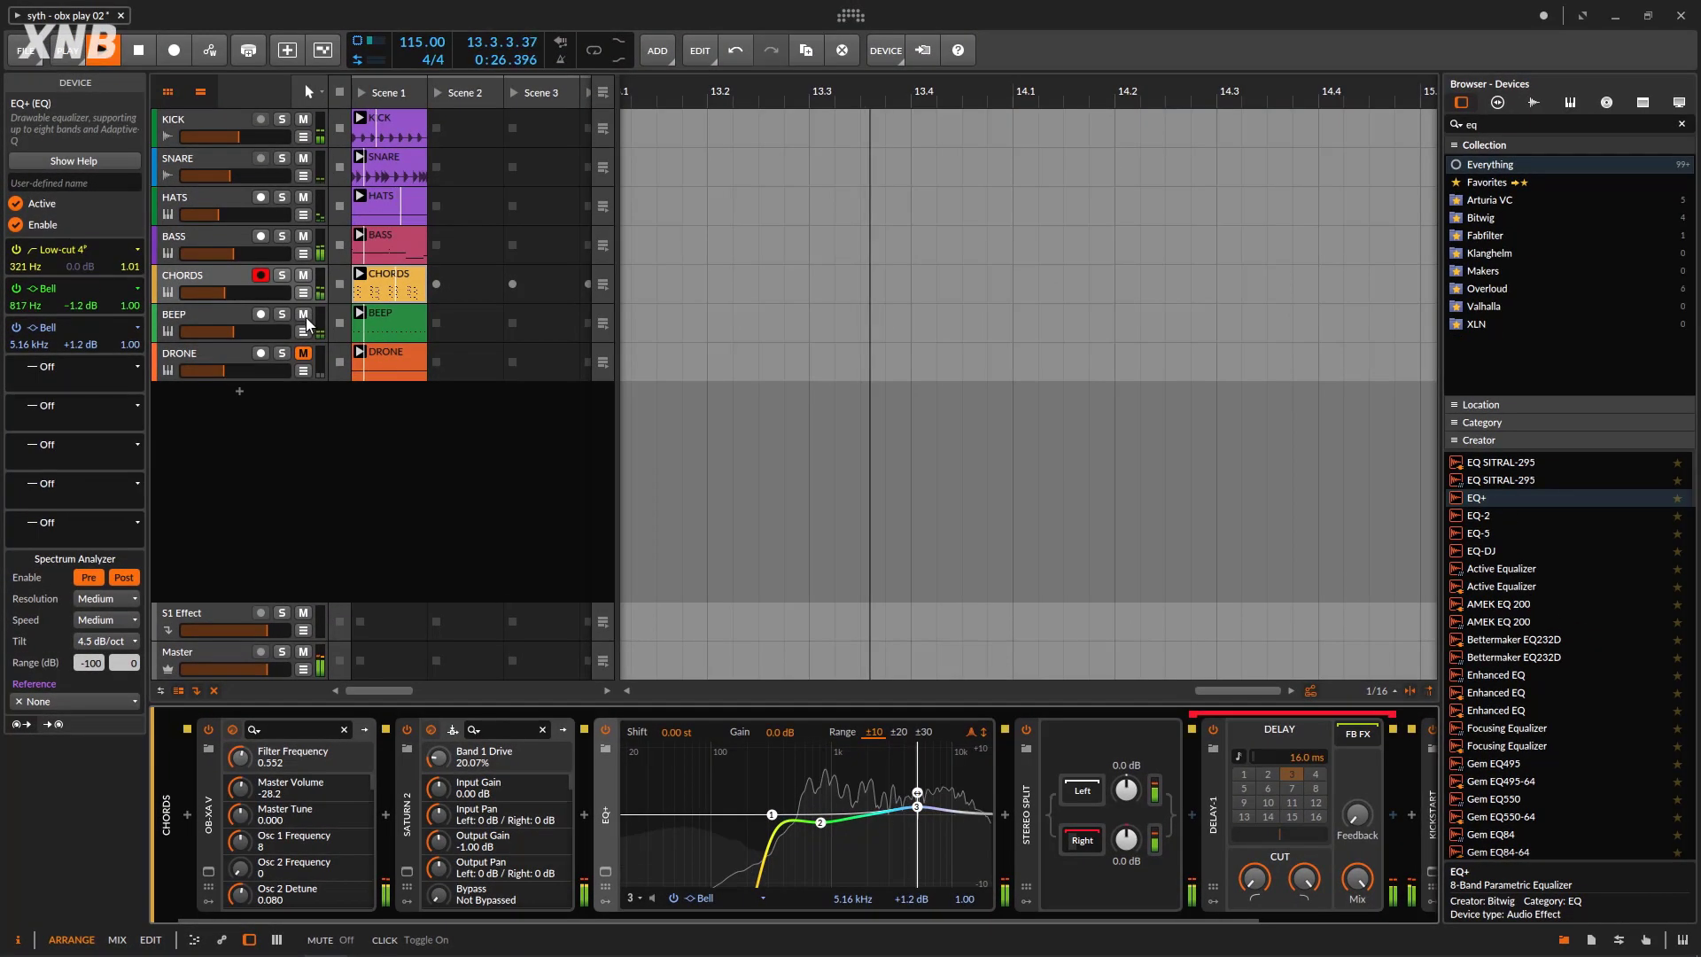
{"action": "left_click", "coordinate": [139, 50]}
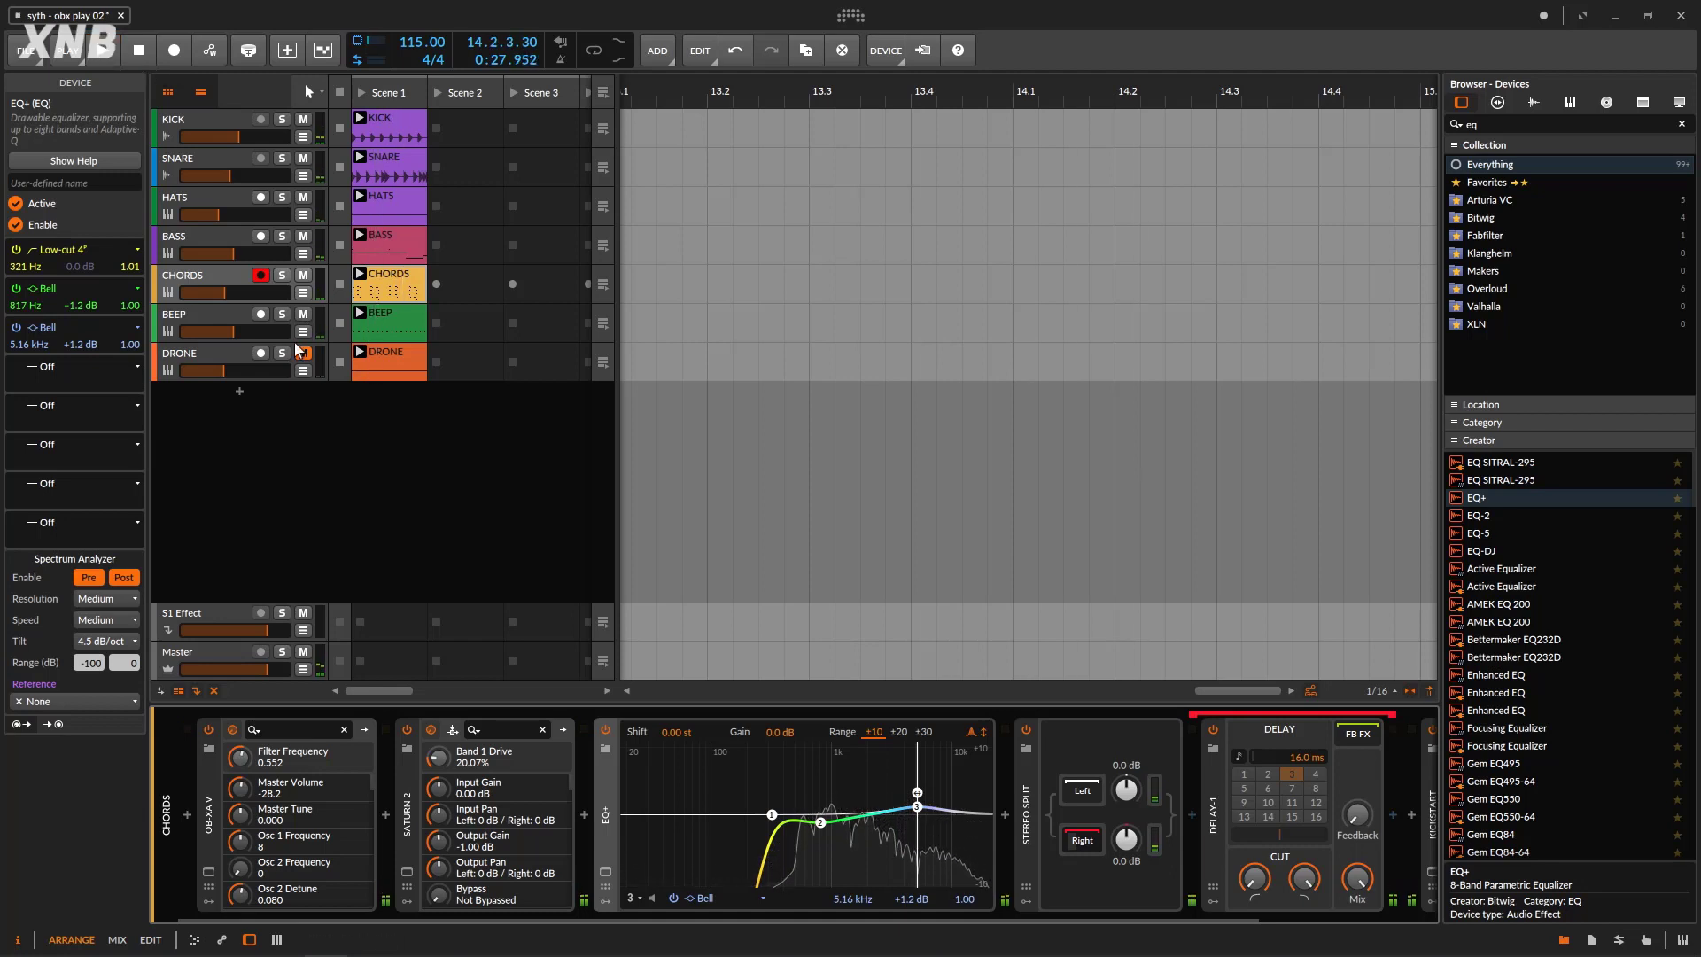
{"action": "left_click", "coordinate": [405, 325]}
{"action": "double_click", "coordinate": [405, 325]}
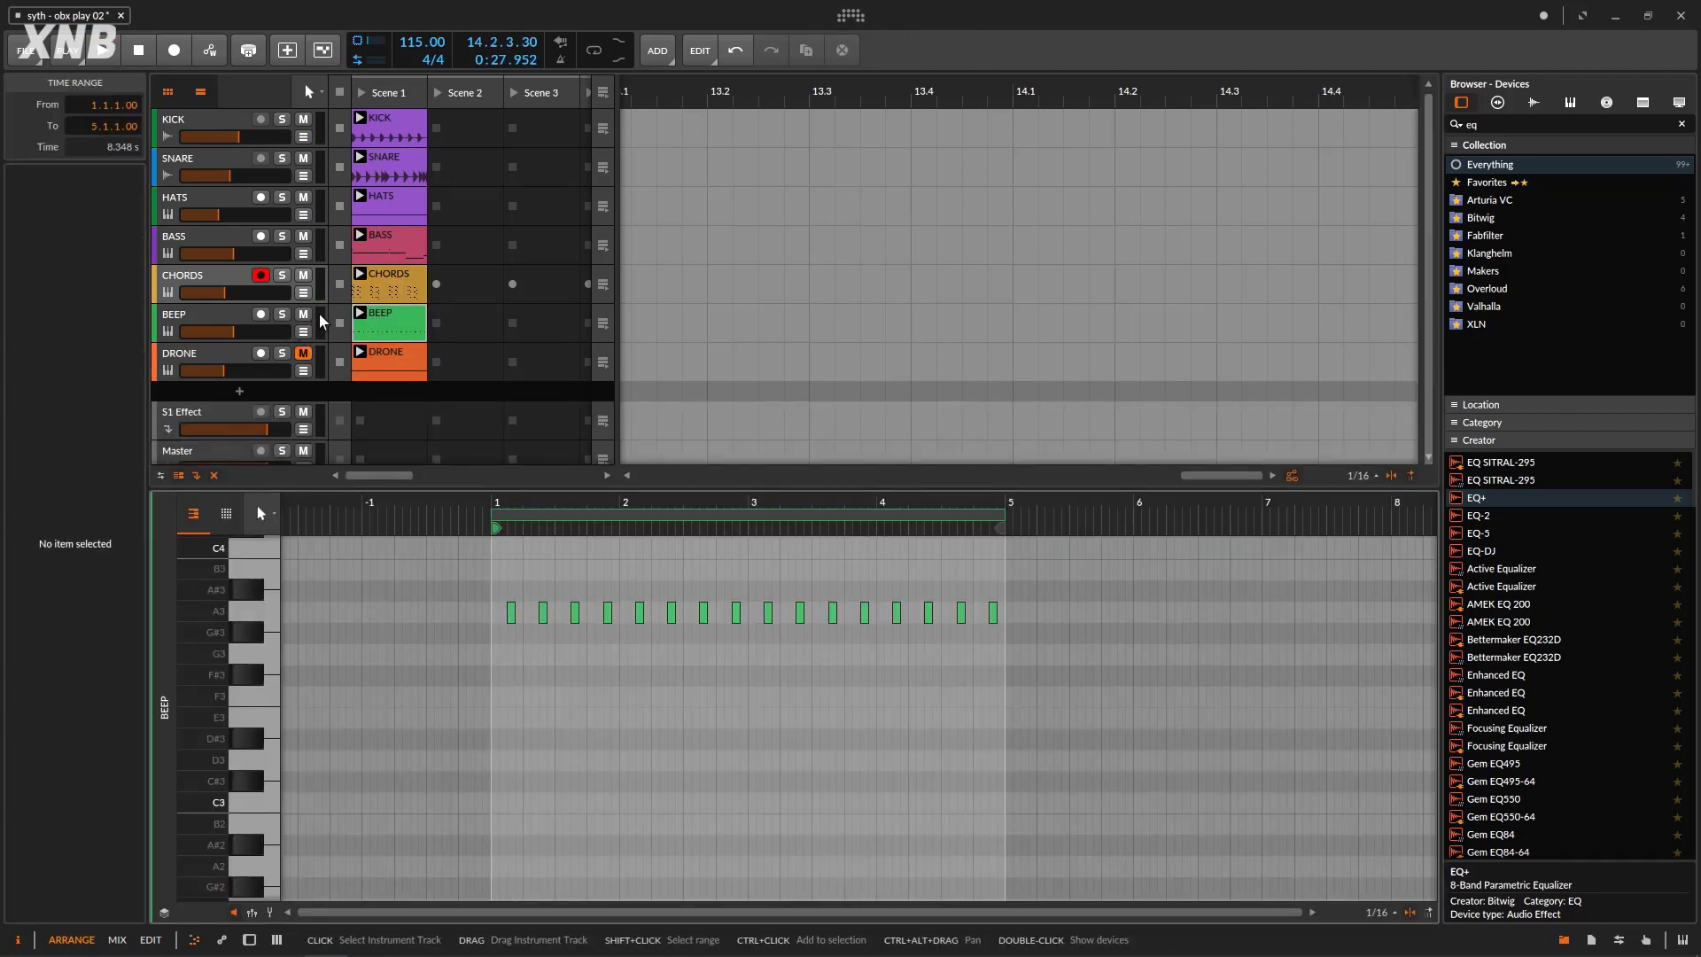
Play the arrangement, set the BEEP track's volume to -12.5 dB, and stop playback.
{"action": "left_click", "coordinate": [101, 52]}
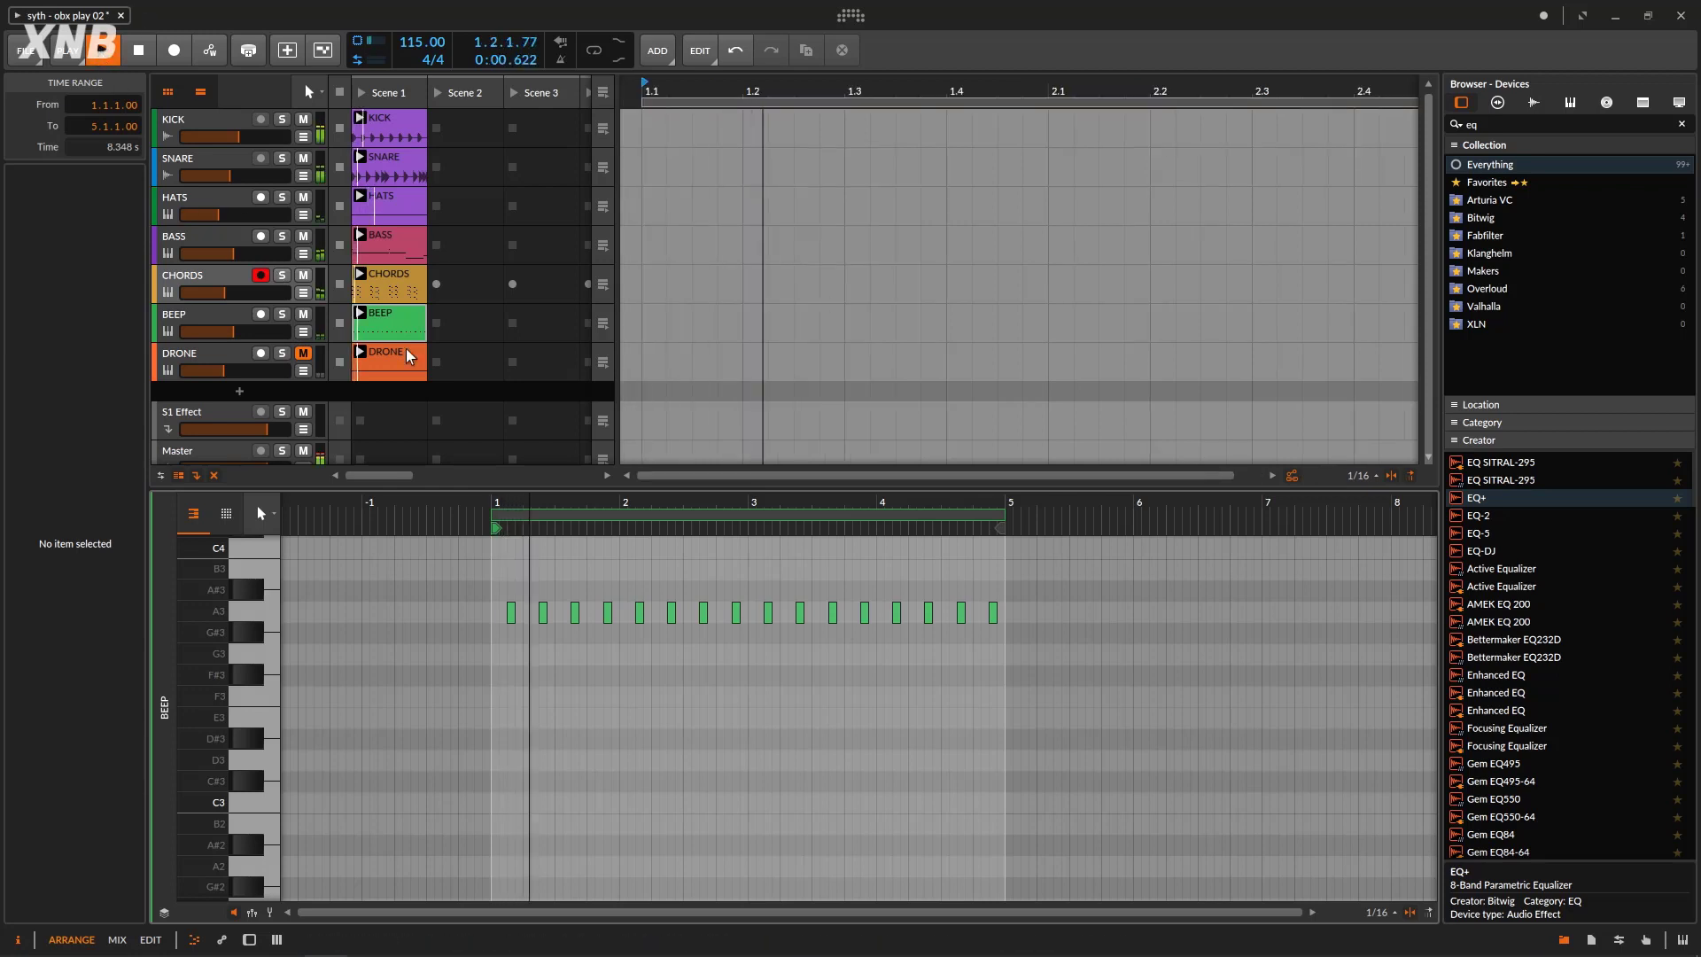
{"action": "left_click_drag", "start_coordinate": [246, 334], "coordinate": [250, 334]}
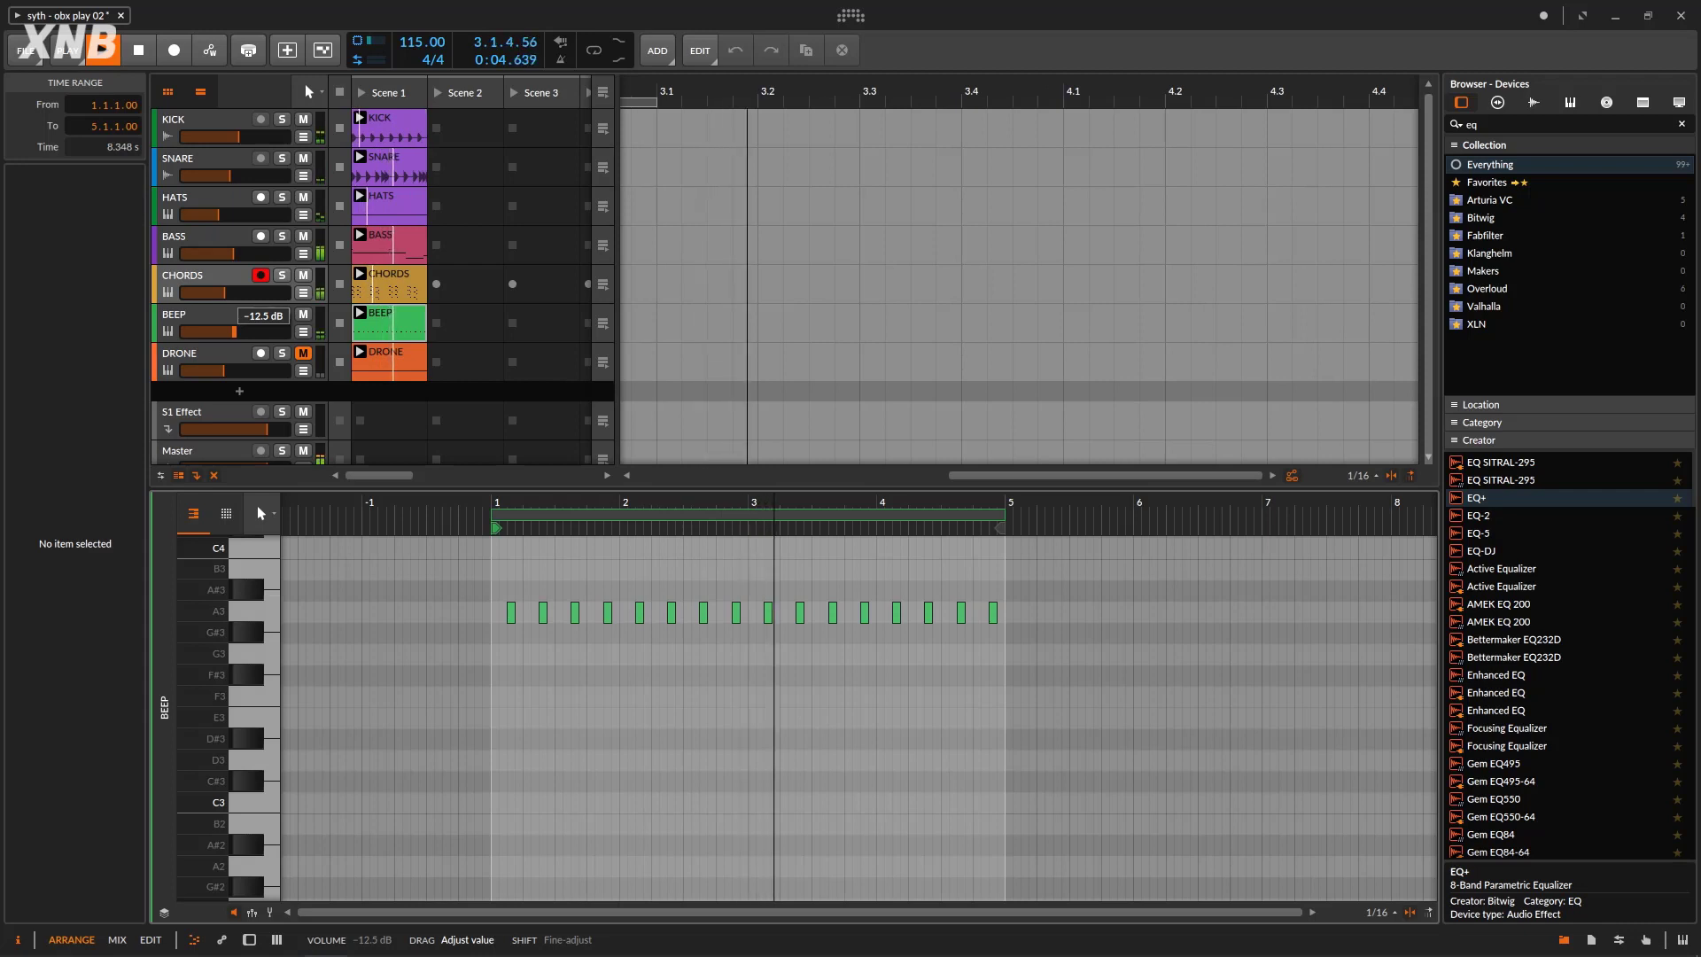
{"action": "left_click", "coordinate": [139, 53]}
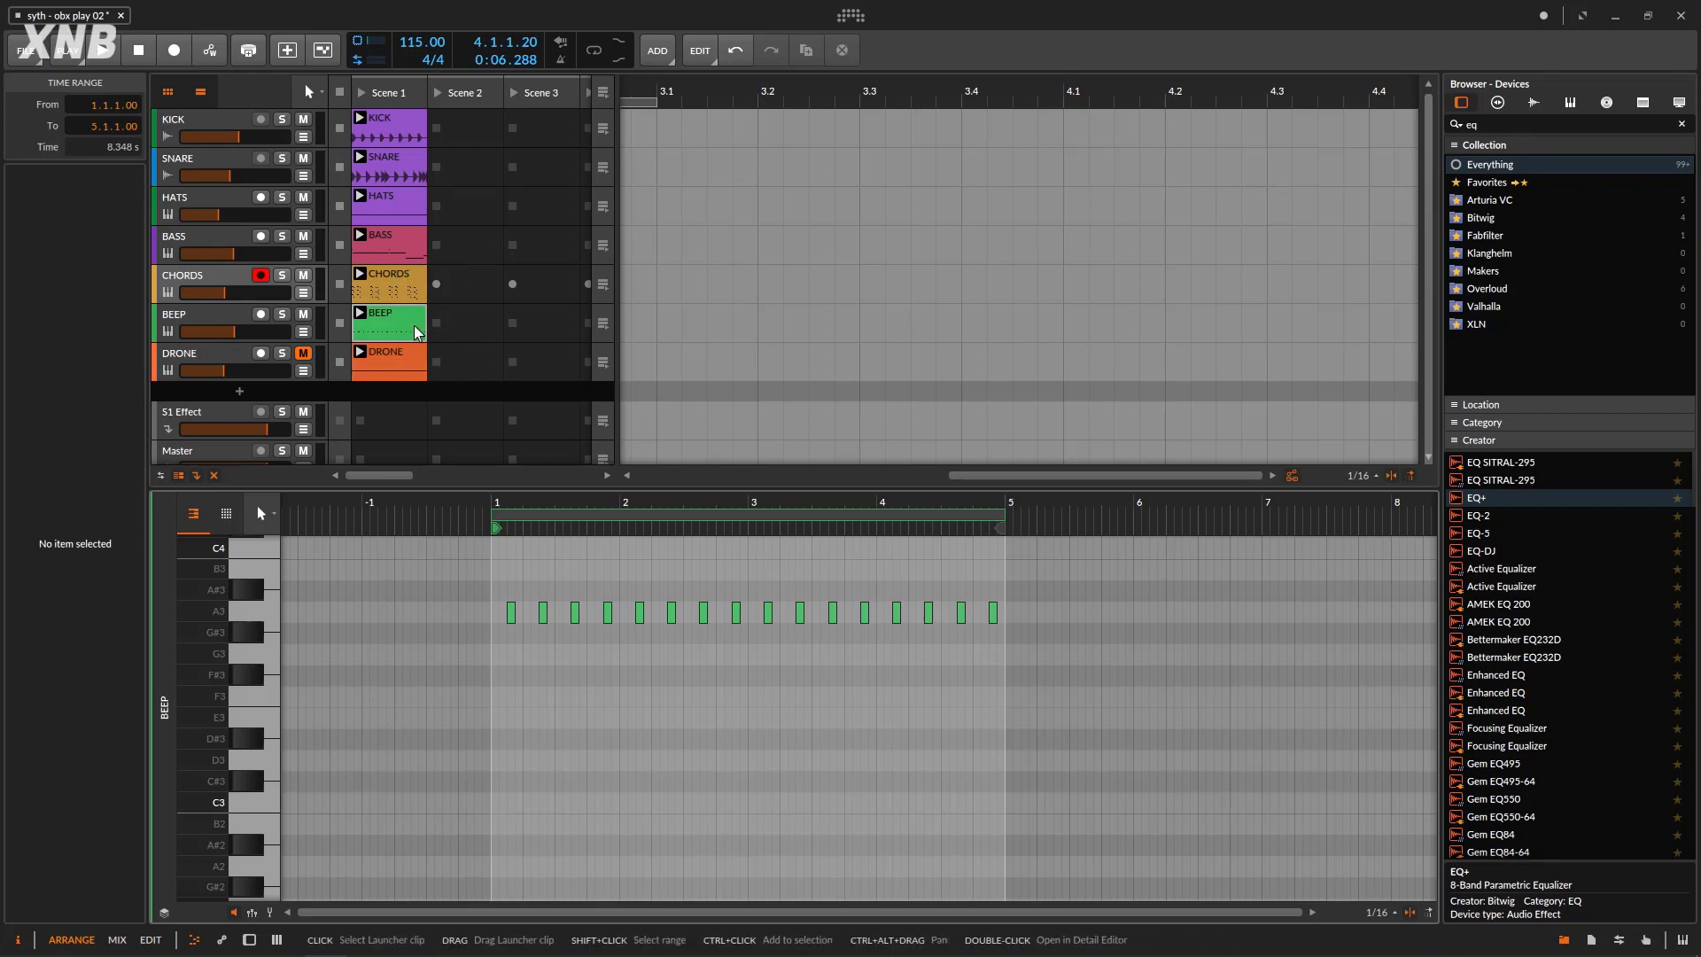
Show the BEEP track's device chain and open its OB-Xa V plug-in window.
{"action": "left_click", "coordinate": [239, 314]}
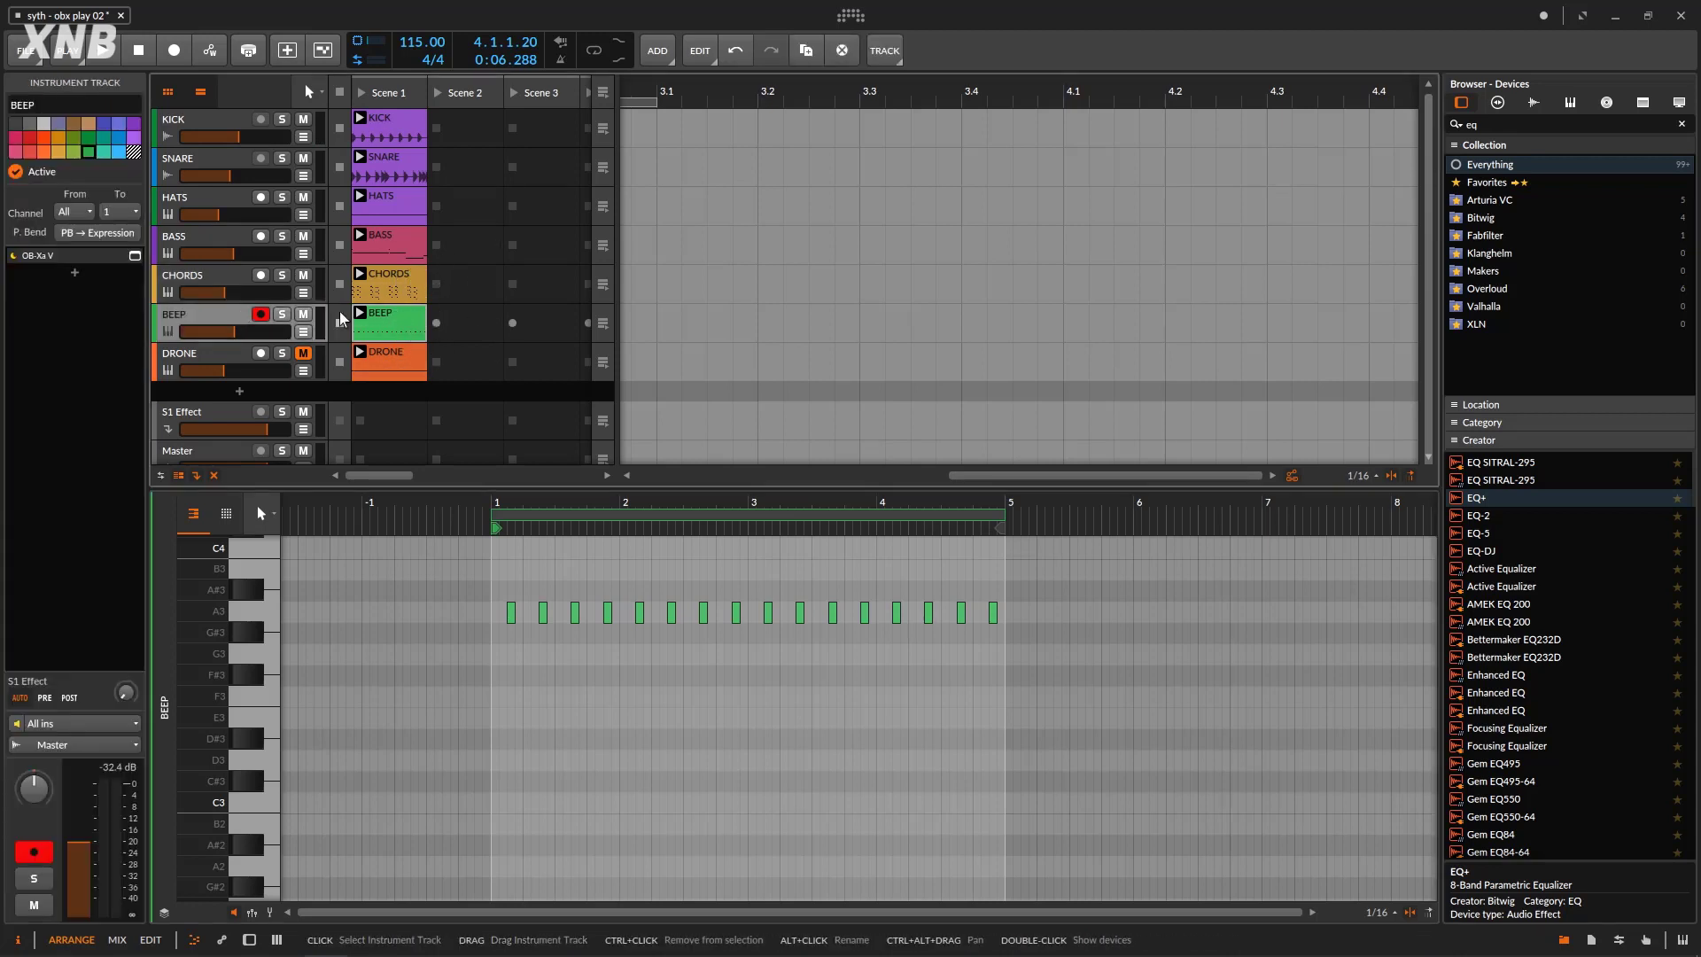
{"action": "double_click", "coordinate": [210, 319]}
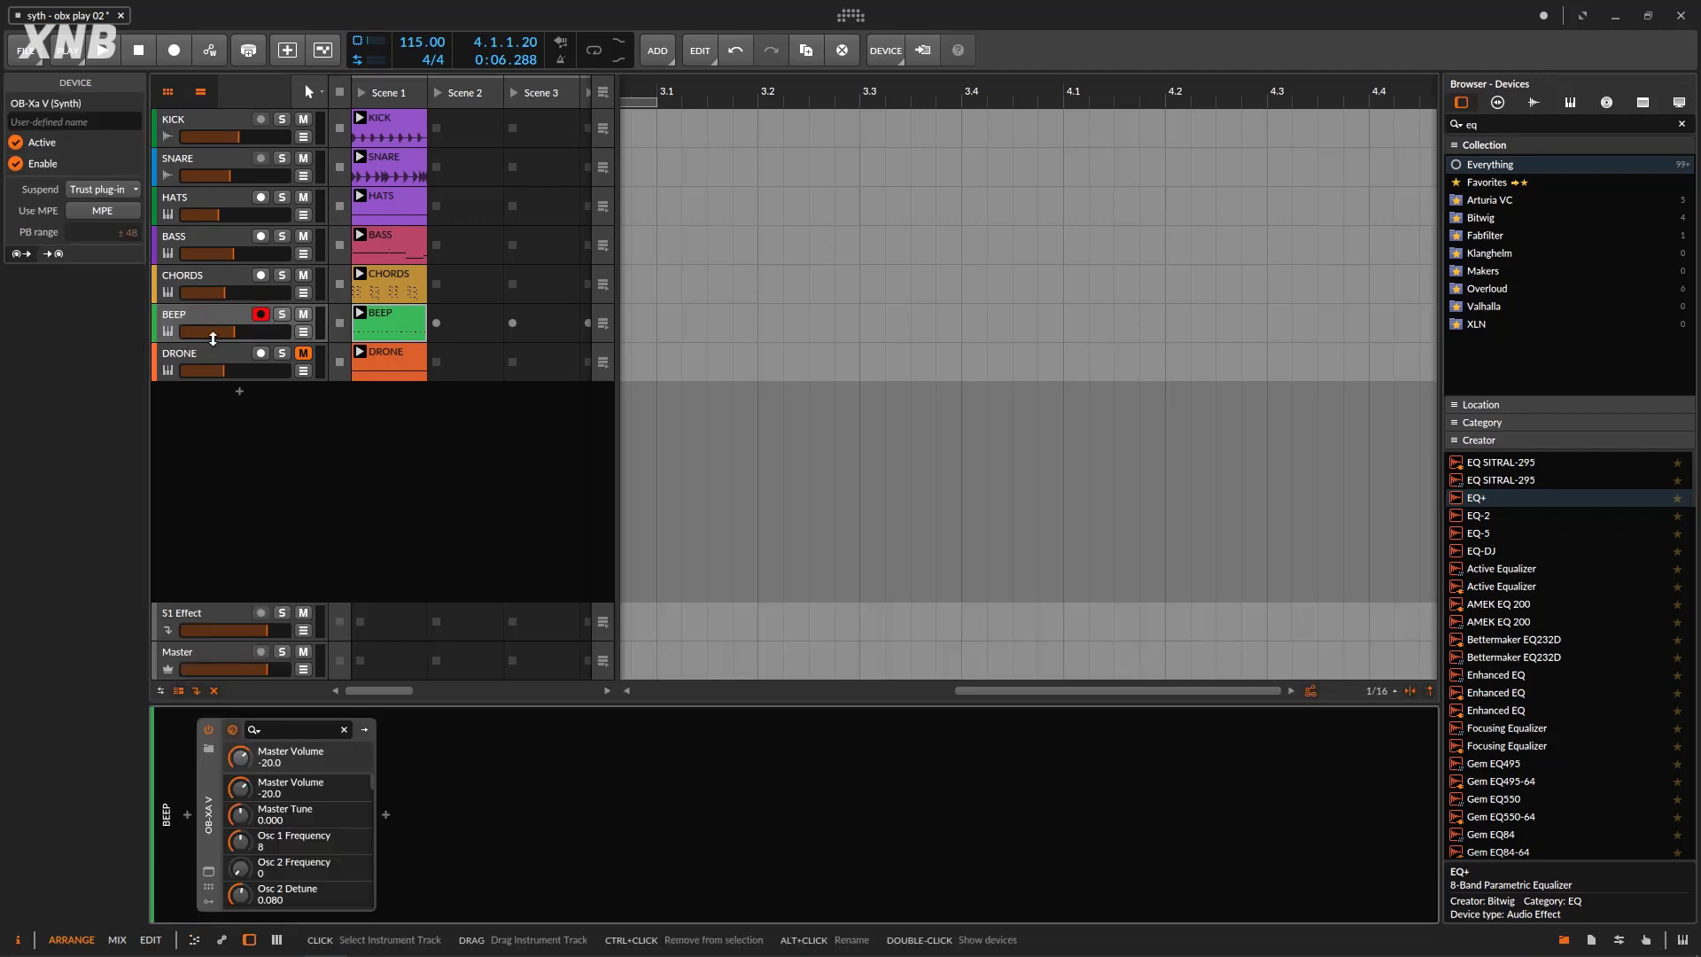
{"action": "left_click", "coordinate": [209, 873]}
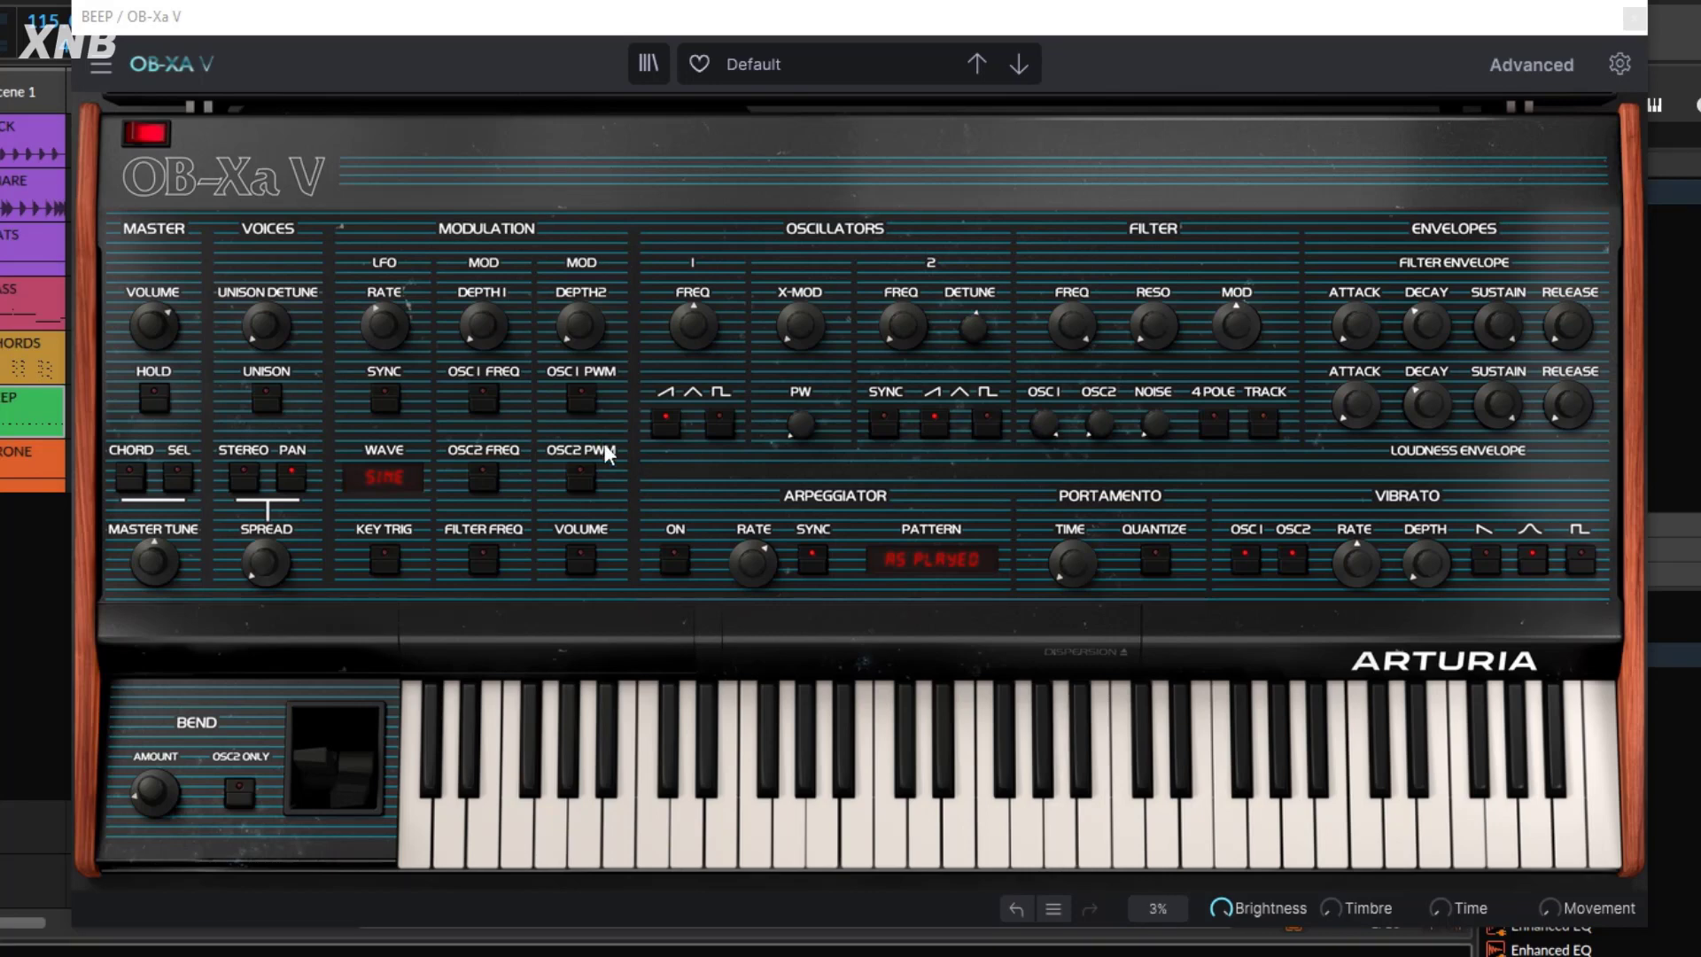
Lower oscillator 1's frequency and raise oscillator 2's frequency in the BEEP patch.
{"action": "left_click_drag", "start_coordinate": [713, 331], "coordinate": [713, 364]}
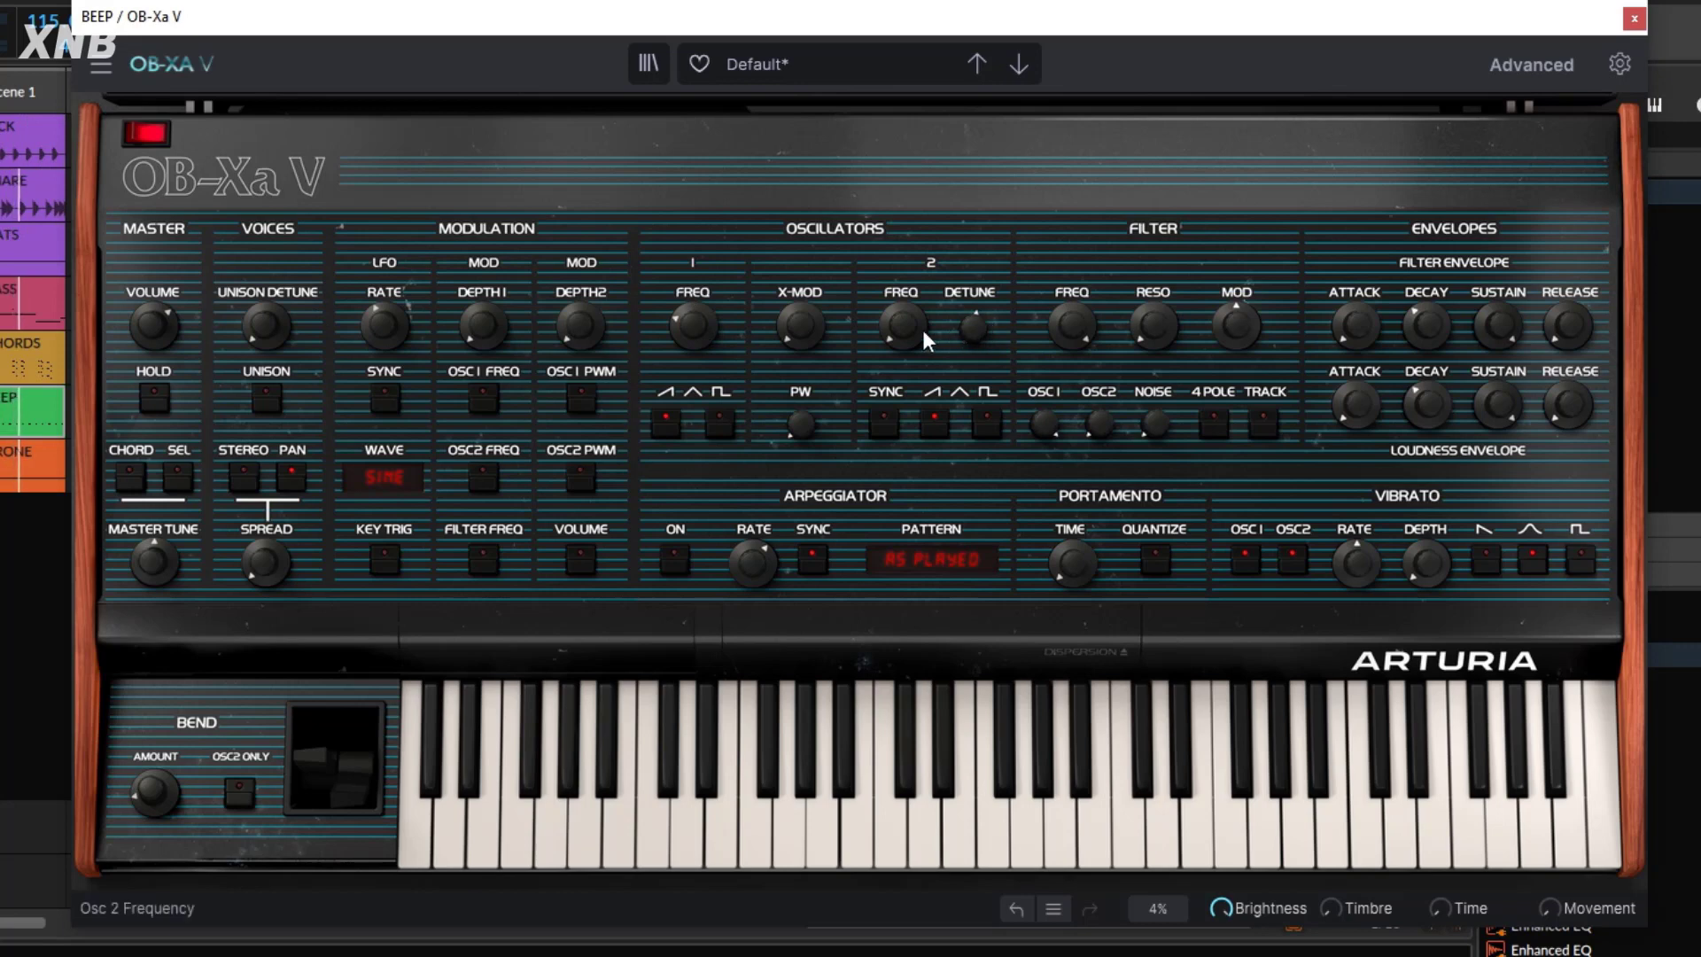
{"action": "mouse_move", "coordinate": [912, 327]}
{"action": "left_click_drag", "start_coordinate": [912, 327], "coordinate": [912, 293]}
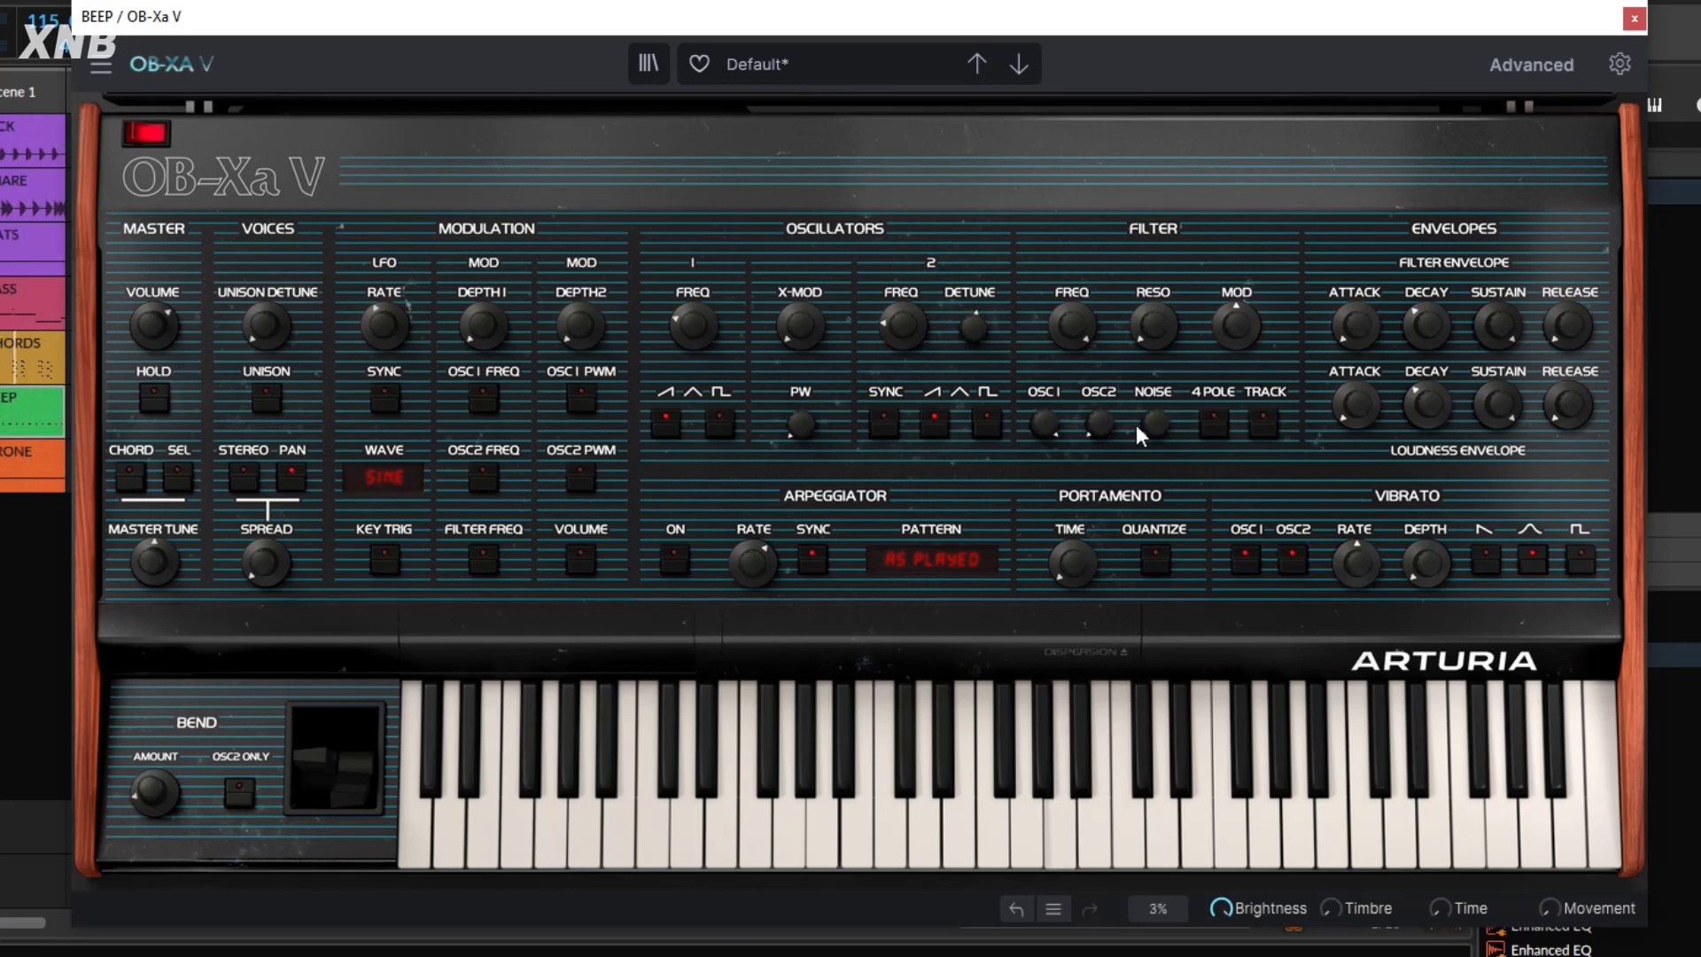
Enable the pulse wave on both oscillators alongside the sawtooth and increase the pulse width.
{"action": "mouse_move", "coordinate": [1095, 425]}
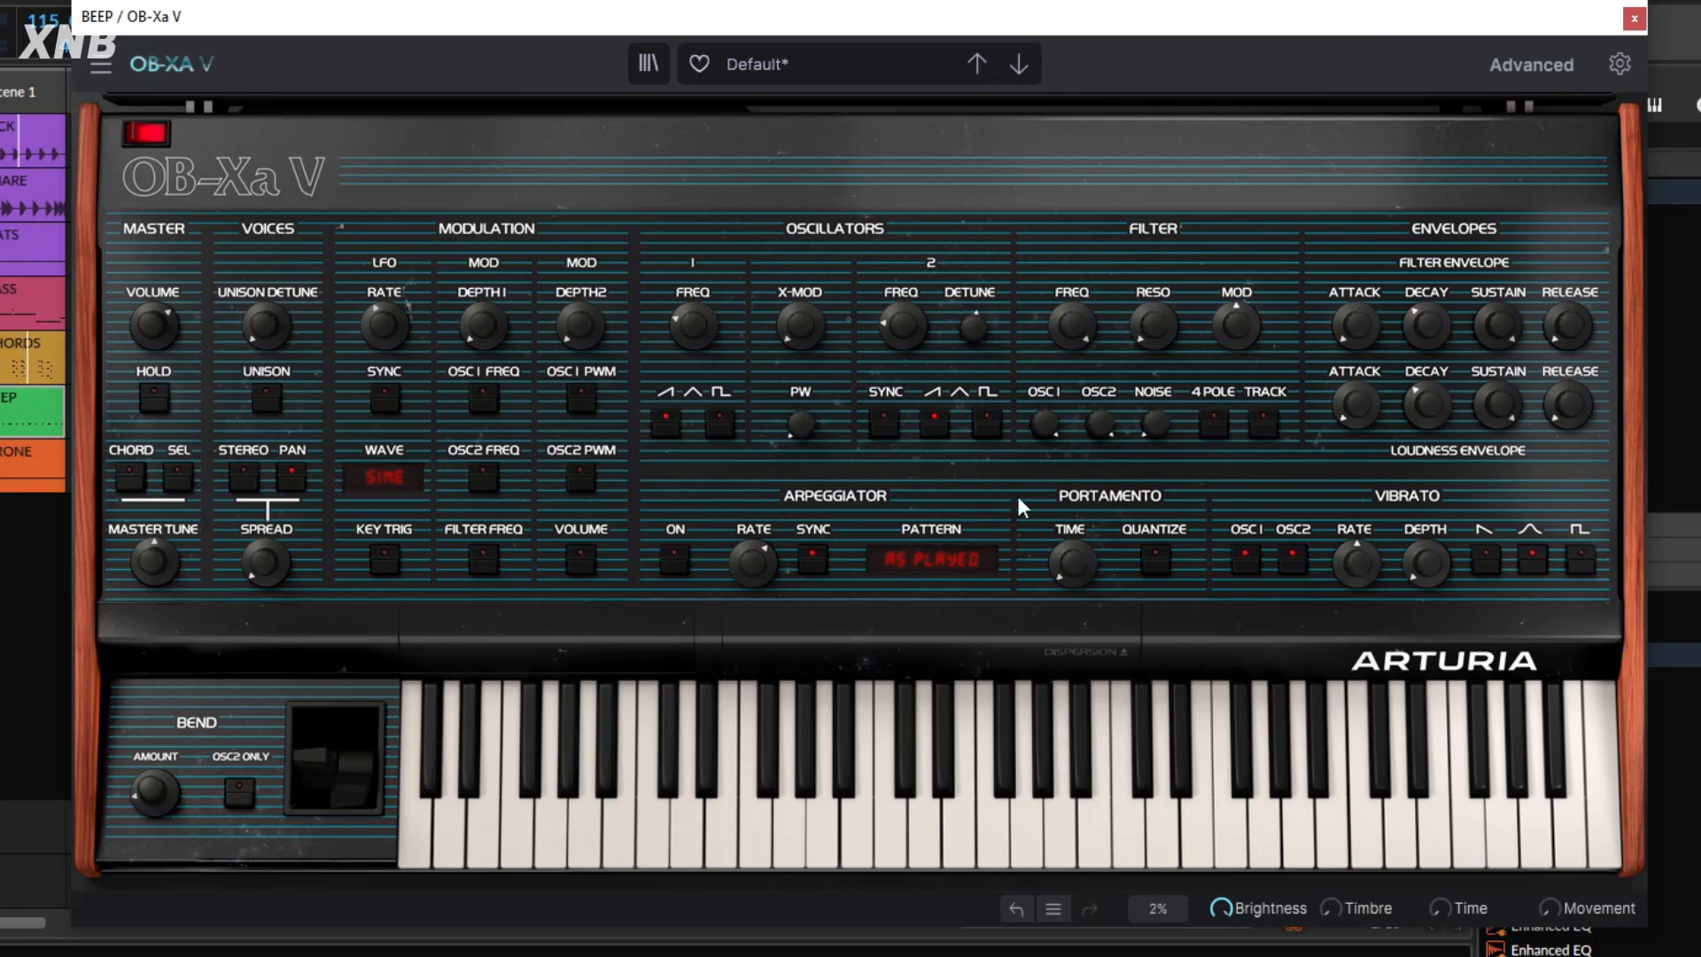
{"action": "left_click", "coordinate": [985, 428]}
{"action": "left_click_drag", "start_coordinate": [800, 424], "coordinate": [801, 390]}
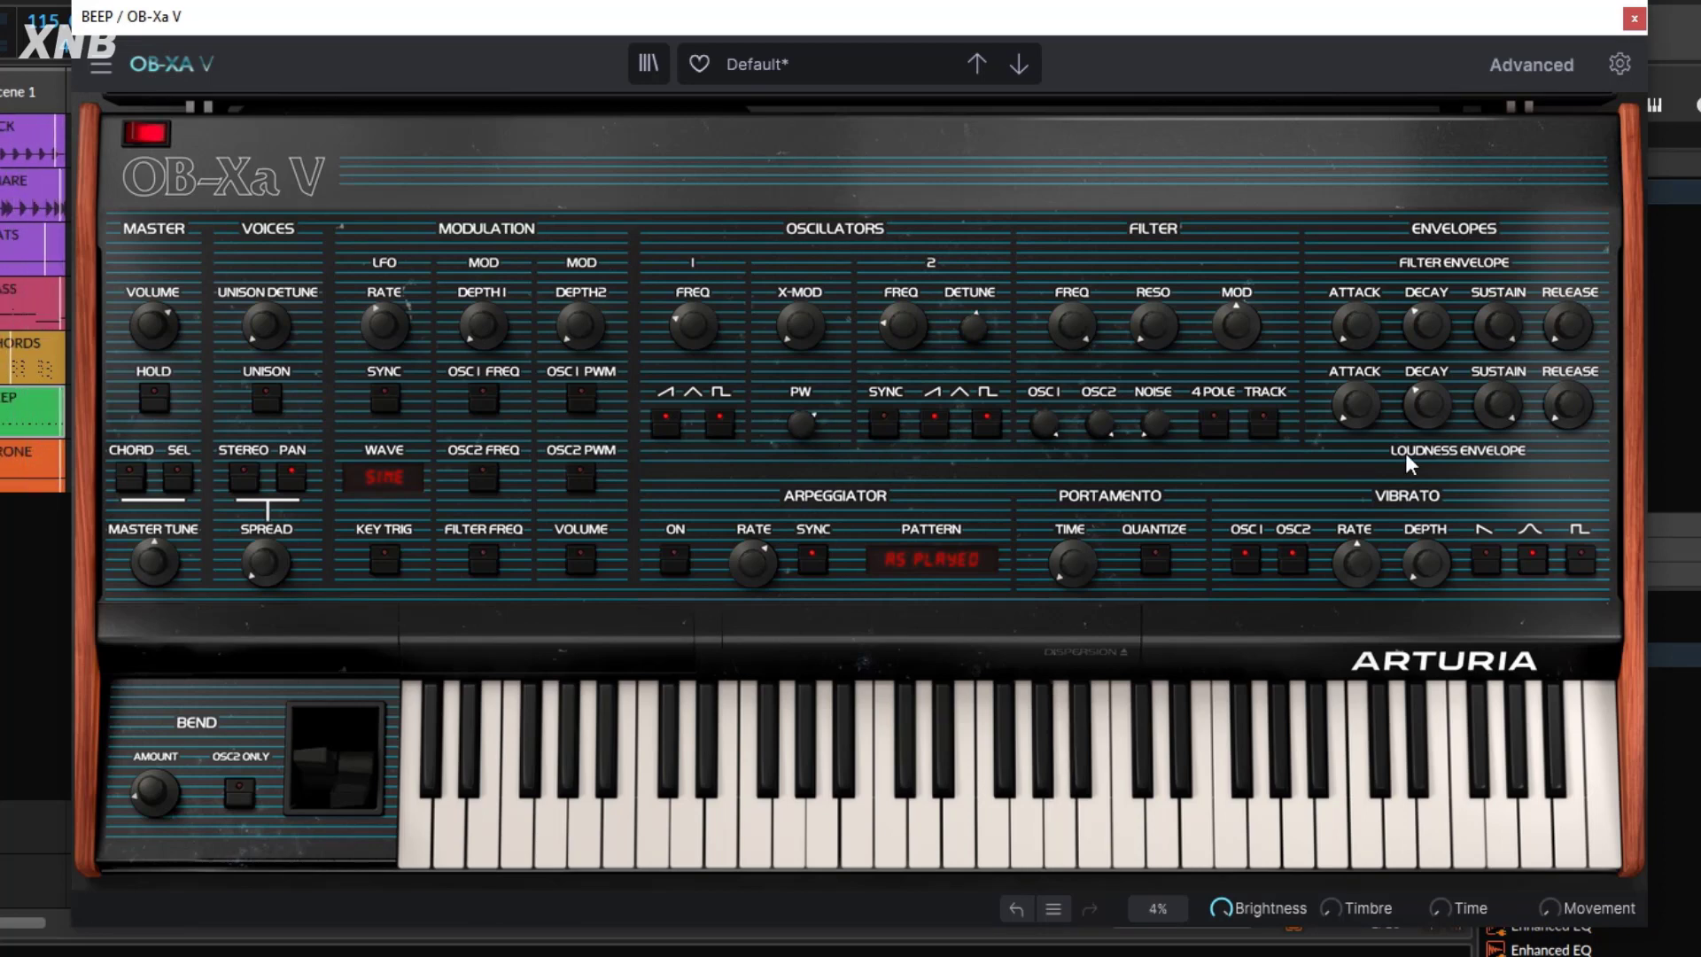
Shorten the loudness release to 2 ms and shape the filter with lower frequency, higher resonance, less envelope modulation and key tracking enabled.
{"action": "mouse_move", "coordinate": [1569, 411]}
{"action": "left_mouse_down"}
{"action": "mouse_move", "coordinate": [1569, 319]}
{"action": "mouse_move", "coordinate": [1569, 443]}
{"action": "mouse_move", "coordinate": [1569, 425]}
{"action": "left_mouse_up"}
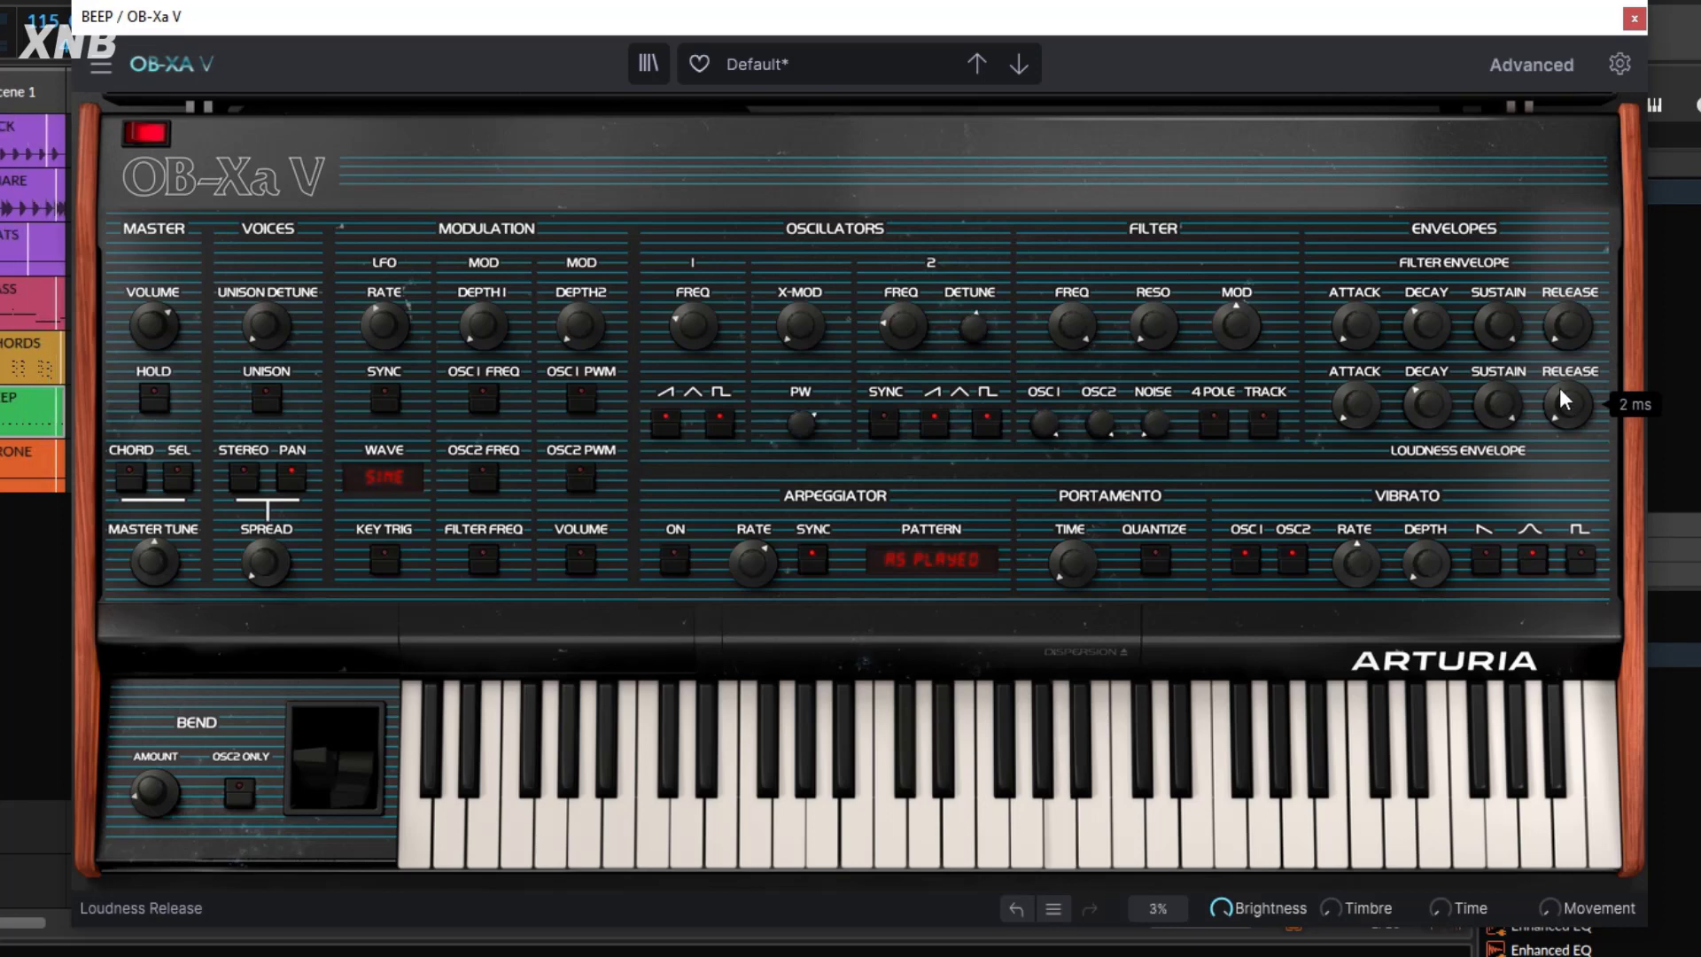
{"action": "left_click_drag", "start_coordinate": [1093, 333], "coordinate": [1092, 354]}
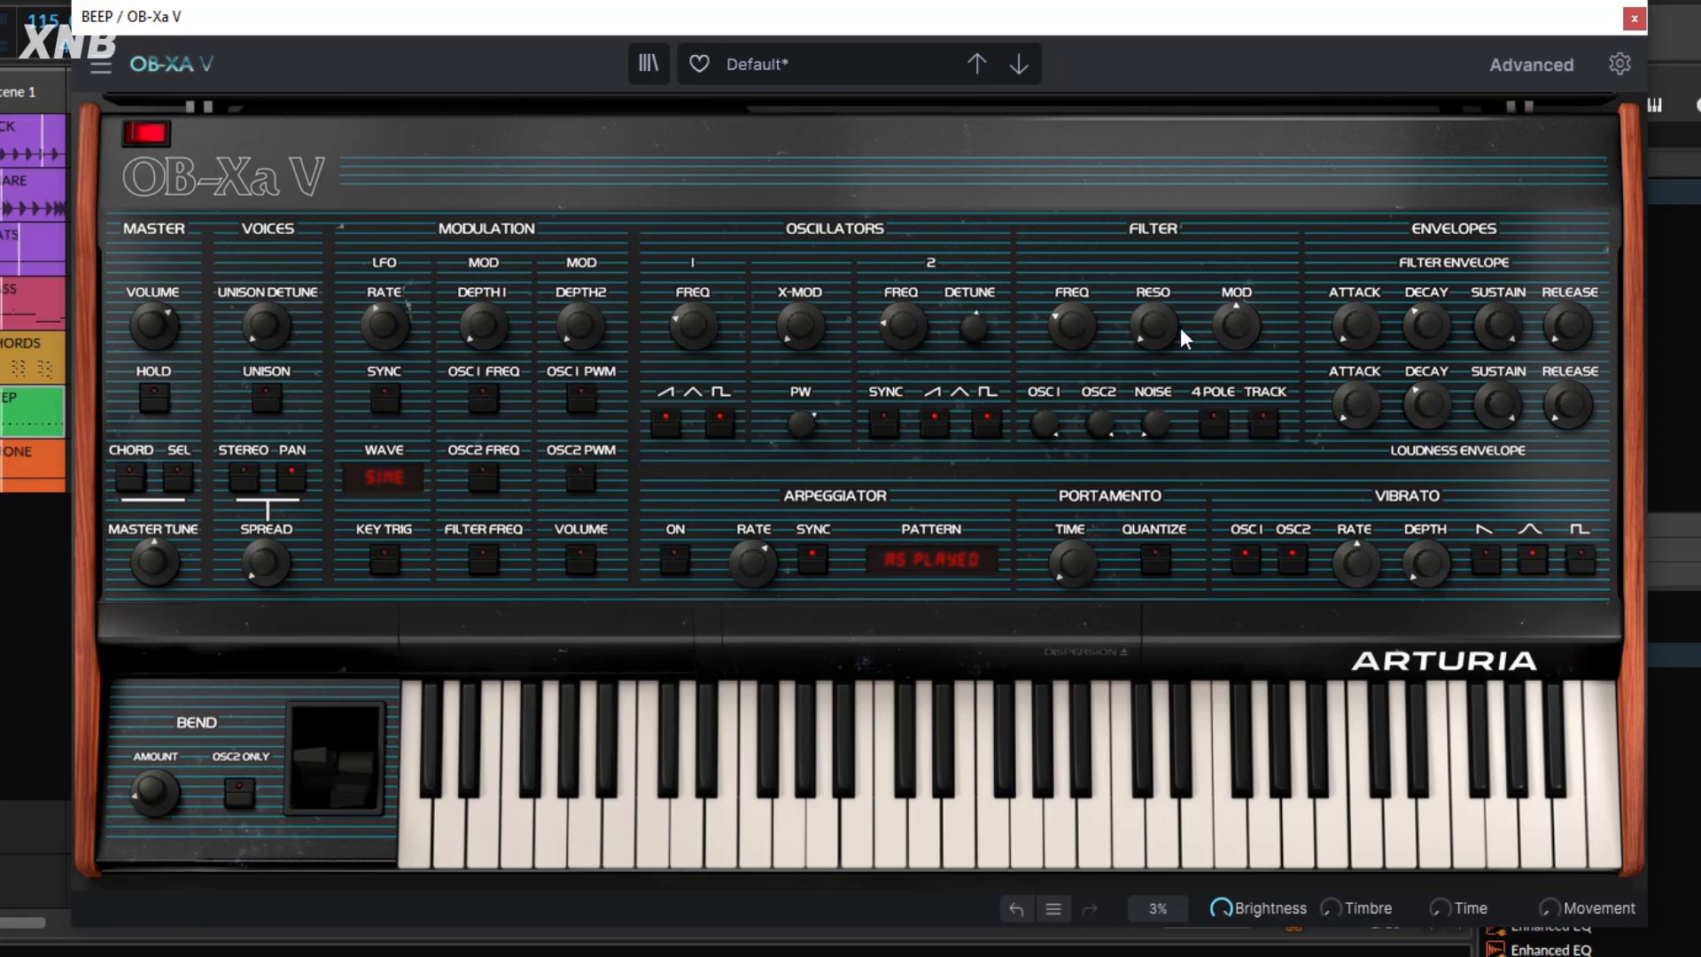
{"action": "left_click_drag", "start_coordinate": [1181, 328], "coordinate": [1249, 322]}
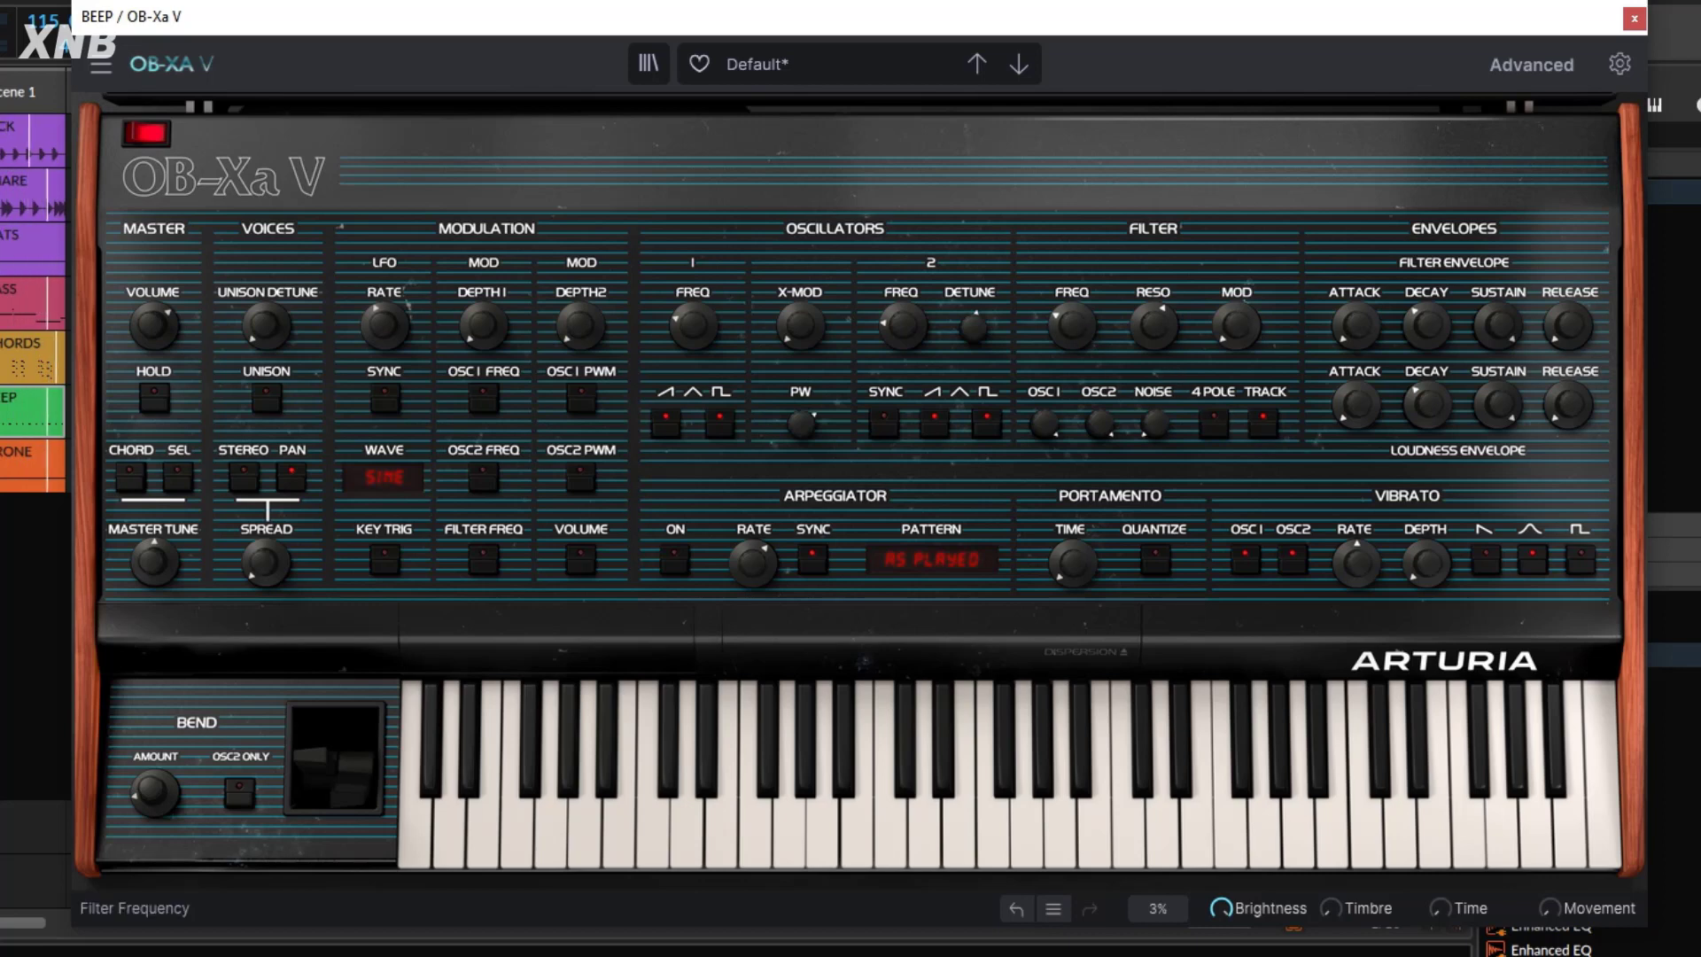
Fine-tune the BEEP patch's filter frequency to 122.0 Hz and try a wider voice spread.
{"action": "left_click", "coordinate": [1072, 325]}
{"action": "left_click_drag", "start_coordinate": [1072, 325], "coordinate": [1072, 307]}
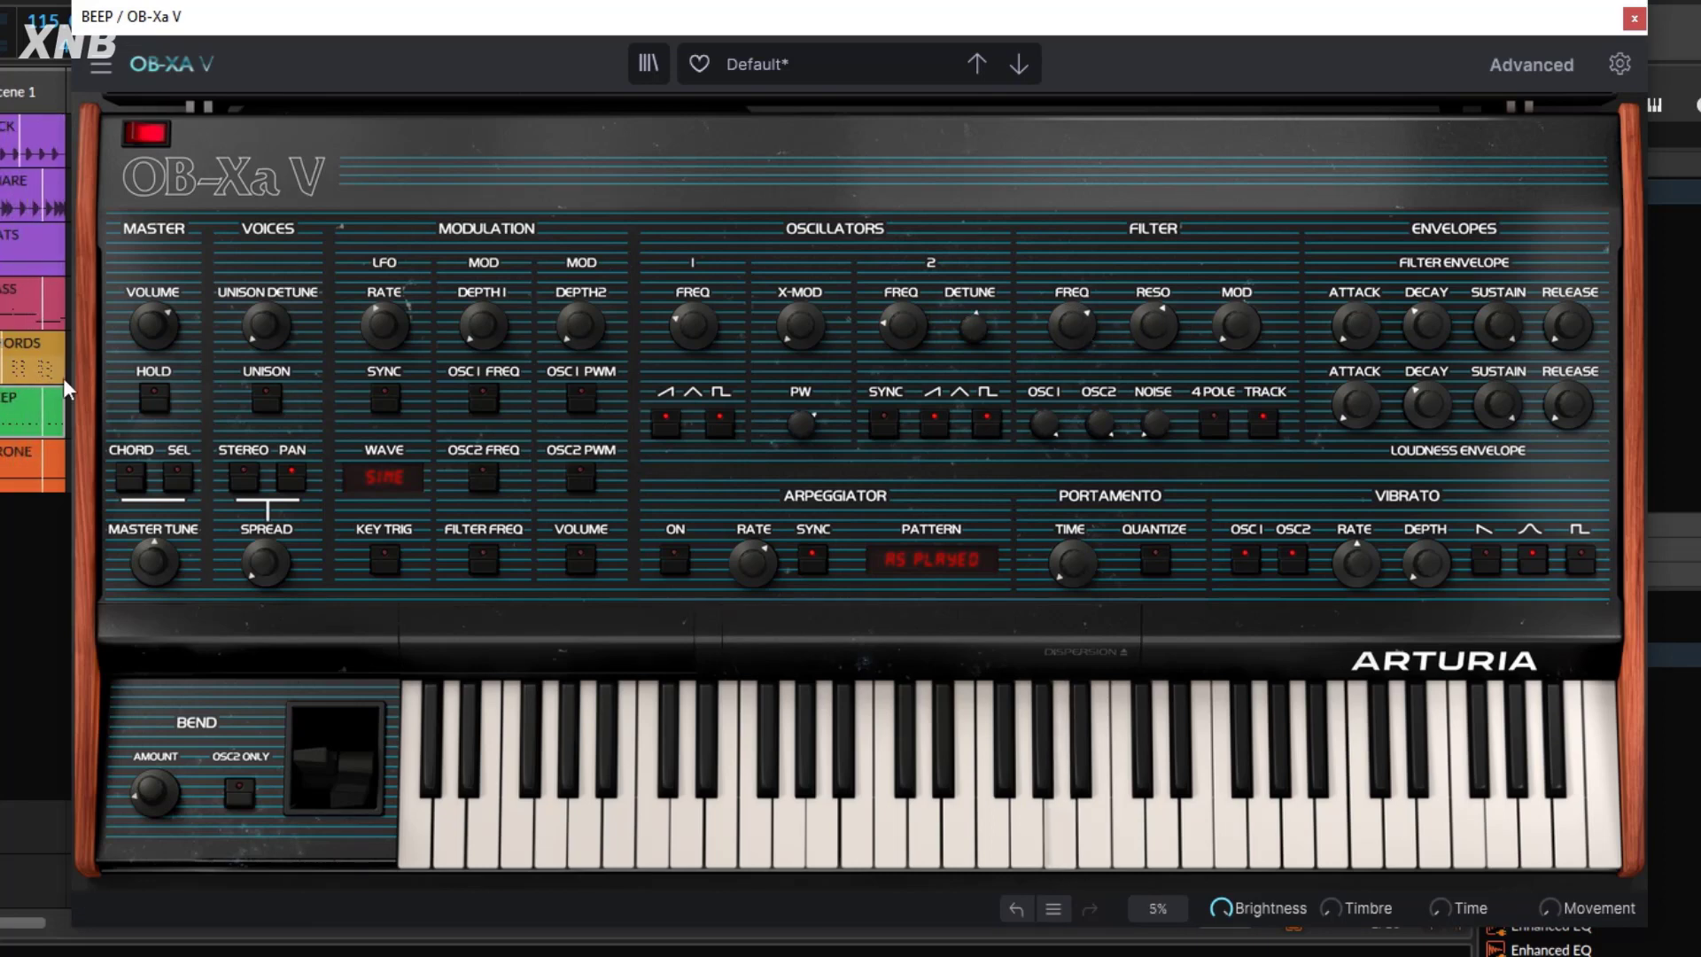
{"action": "left_click_drag", "start_coordinate": [1098, 342], "coordinate": [1099, 362]}
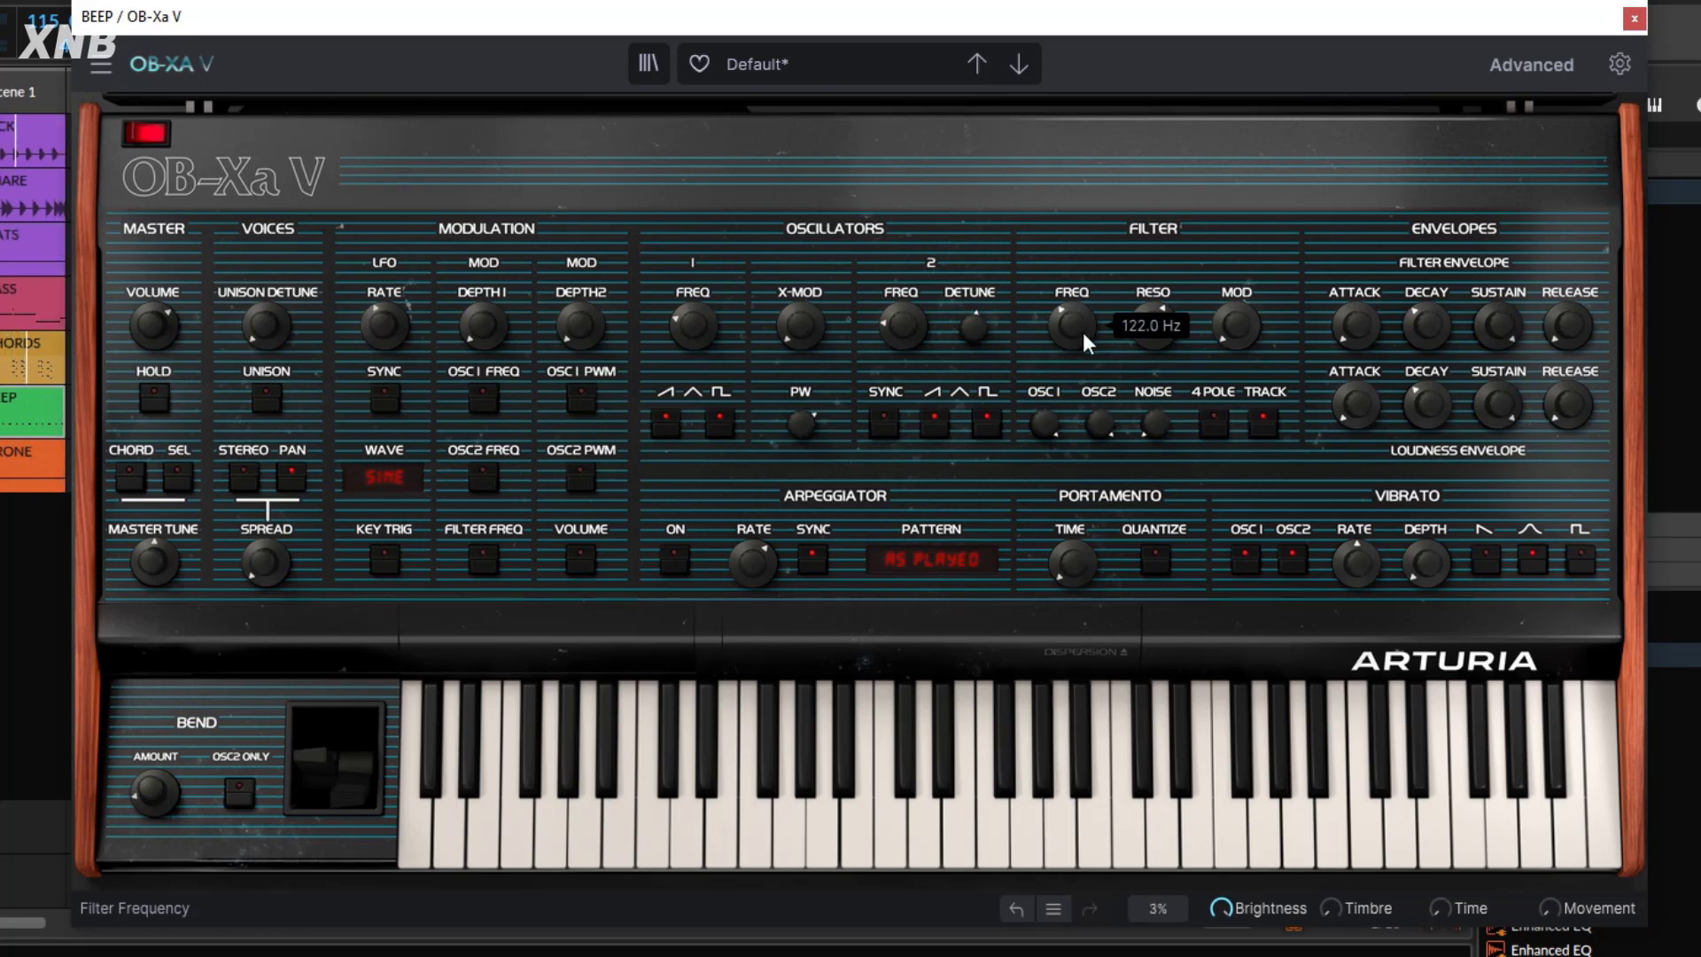
{"action": "left_click_drag", "start_coordinate": [254, 570], "coordinate": [254, 487]}
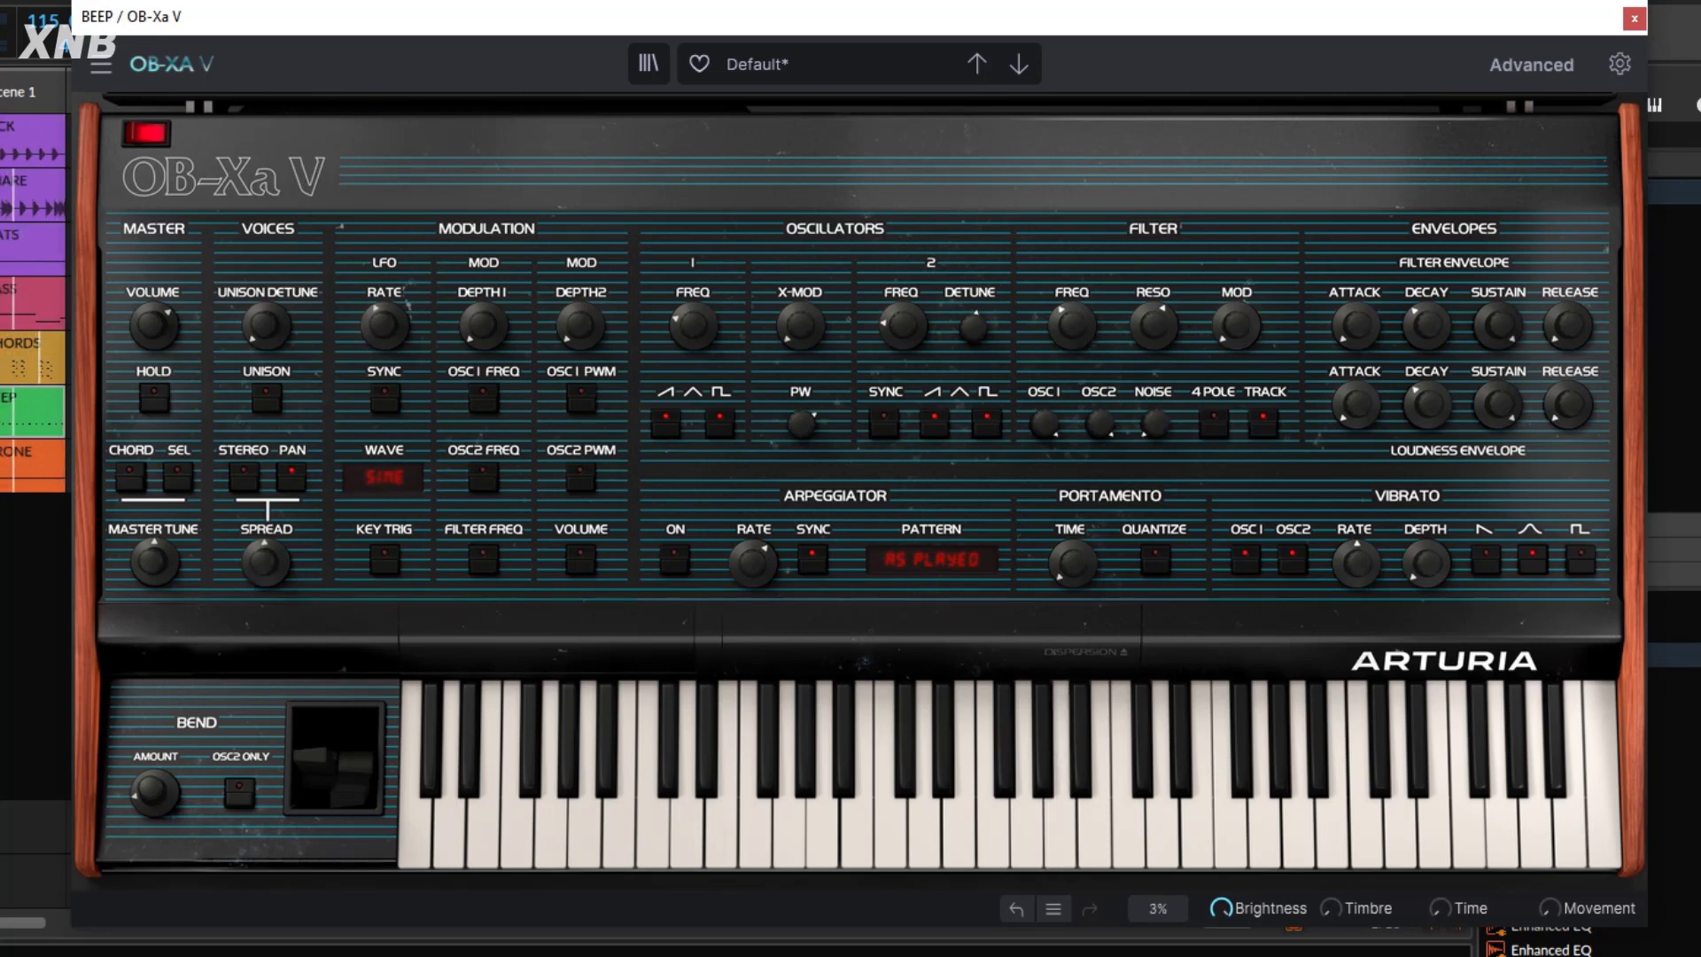
Route the LFO to both oscillators' frequency, sync its rate at 1/8 bars and adjust modulation depth 1.
{"action": "left_click", "coordinate": [483, 401]}
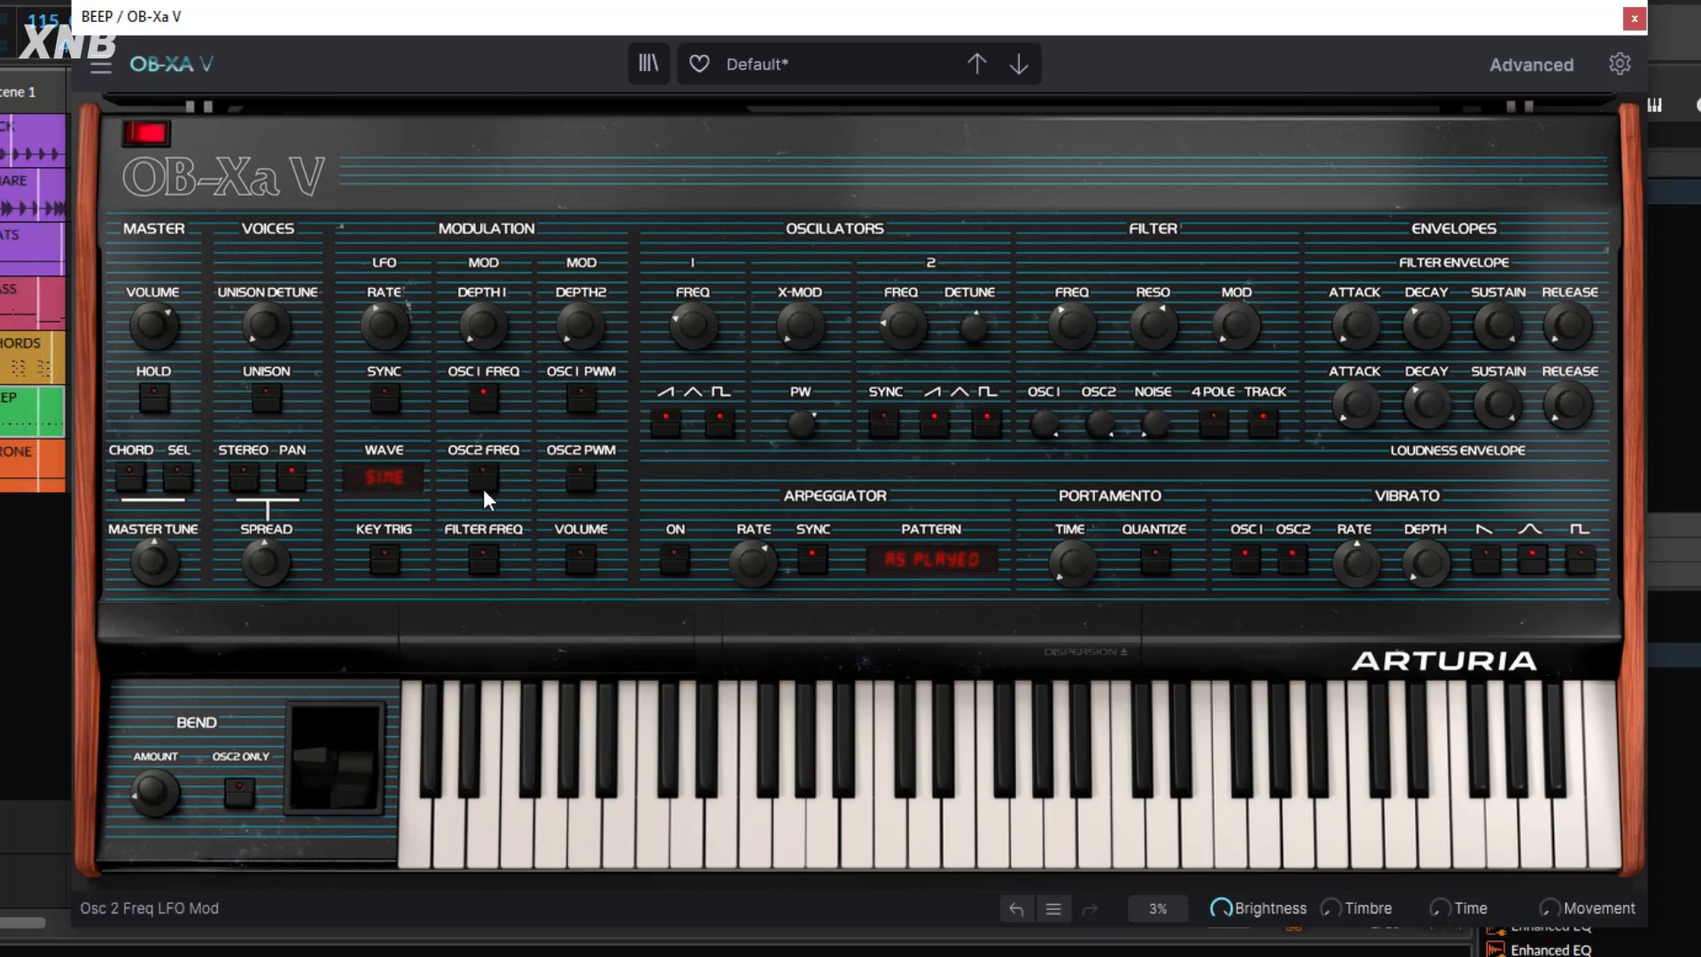
{"action": "left_click", "coordinate": [482, 480]}
{"action": "left_click", "coordinate": [386, 397]}
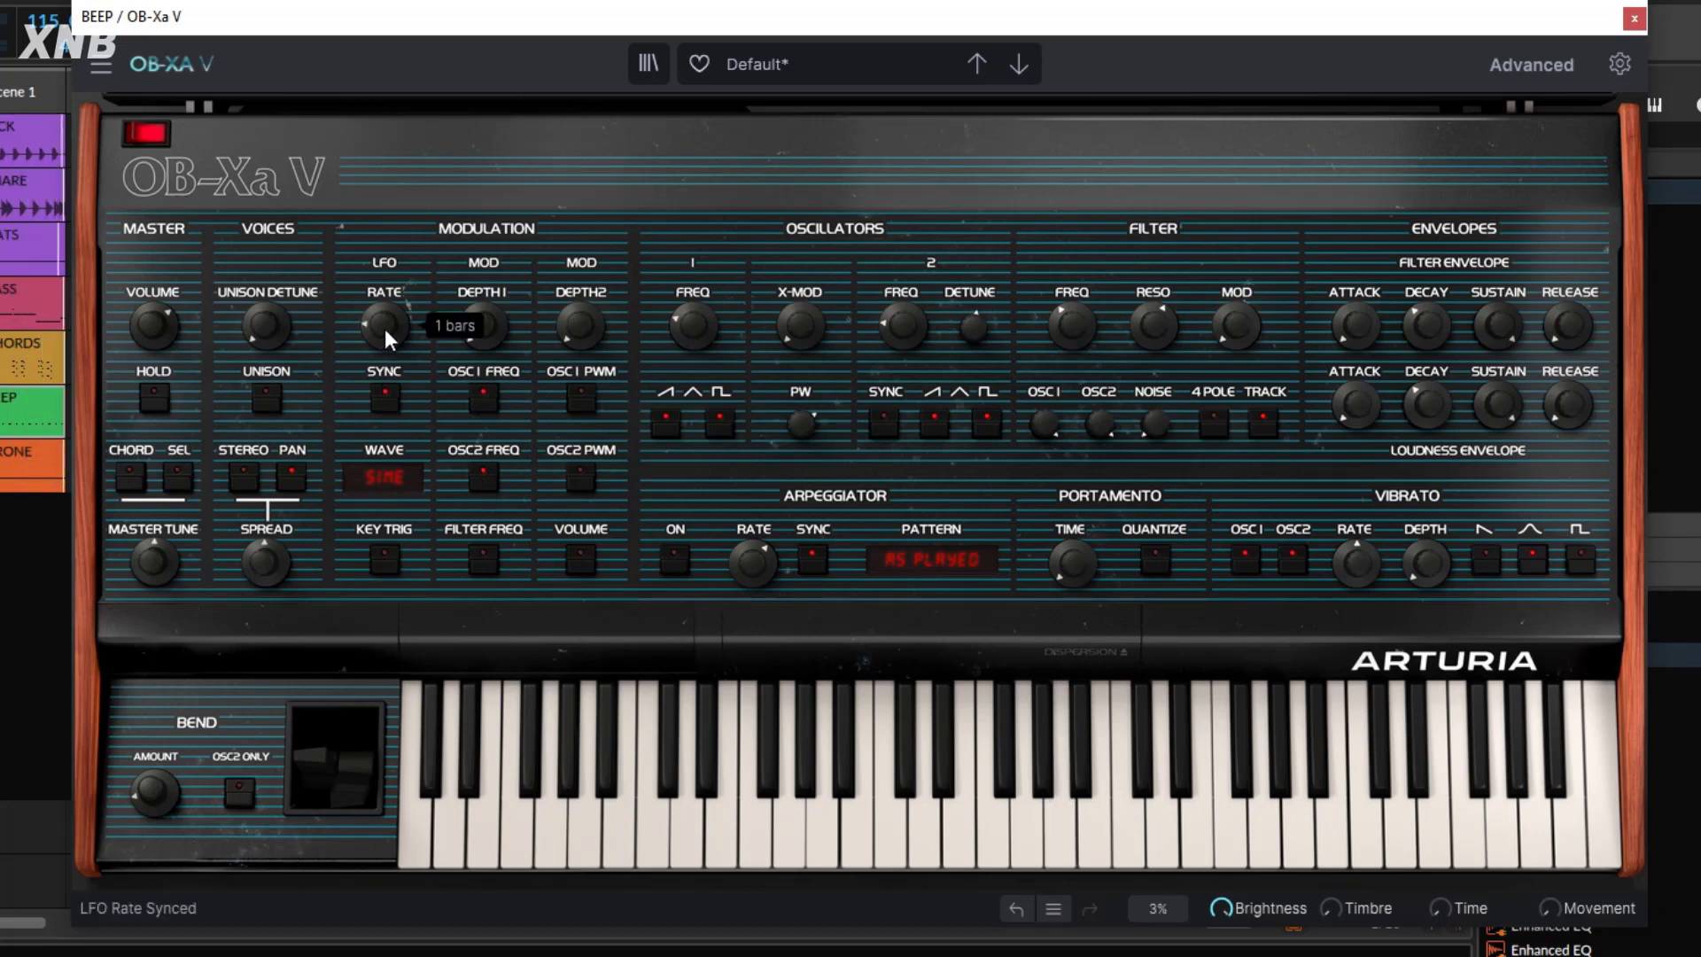
{"action": "left_click_drag", "start_coordinate": [387, 342], "coordinate": [386, 301]}
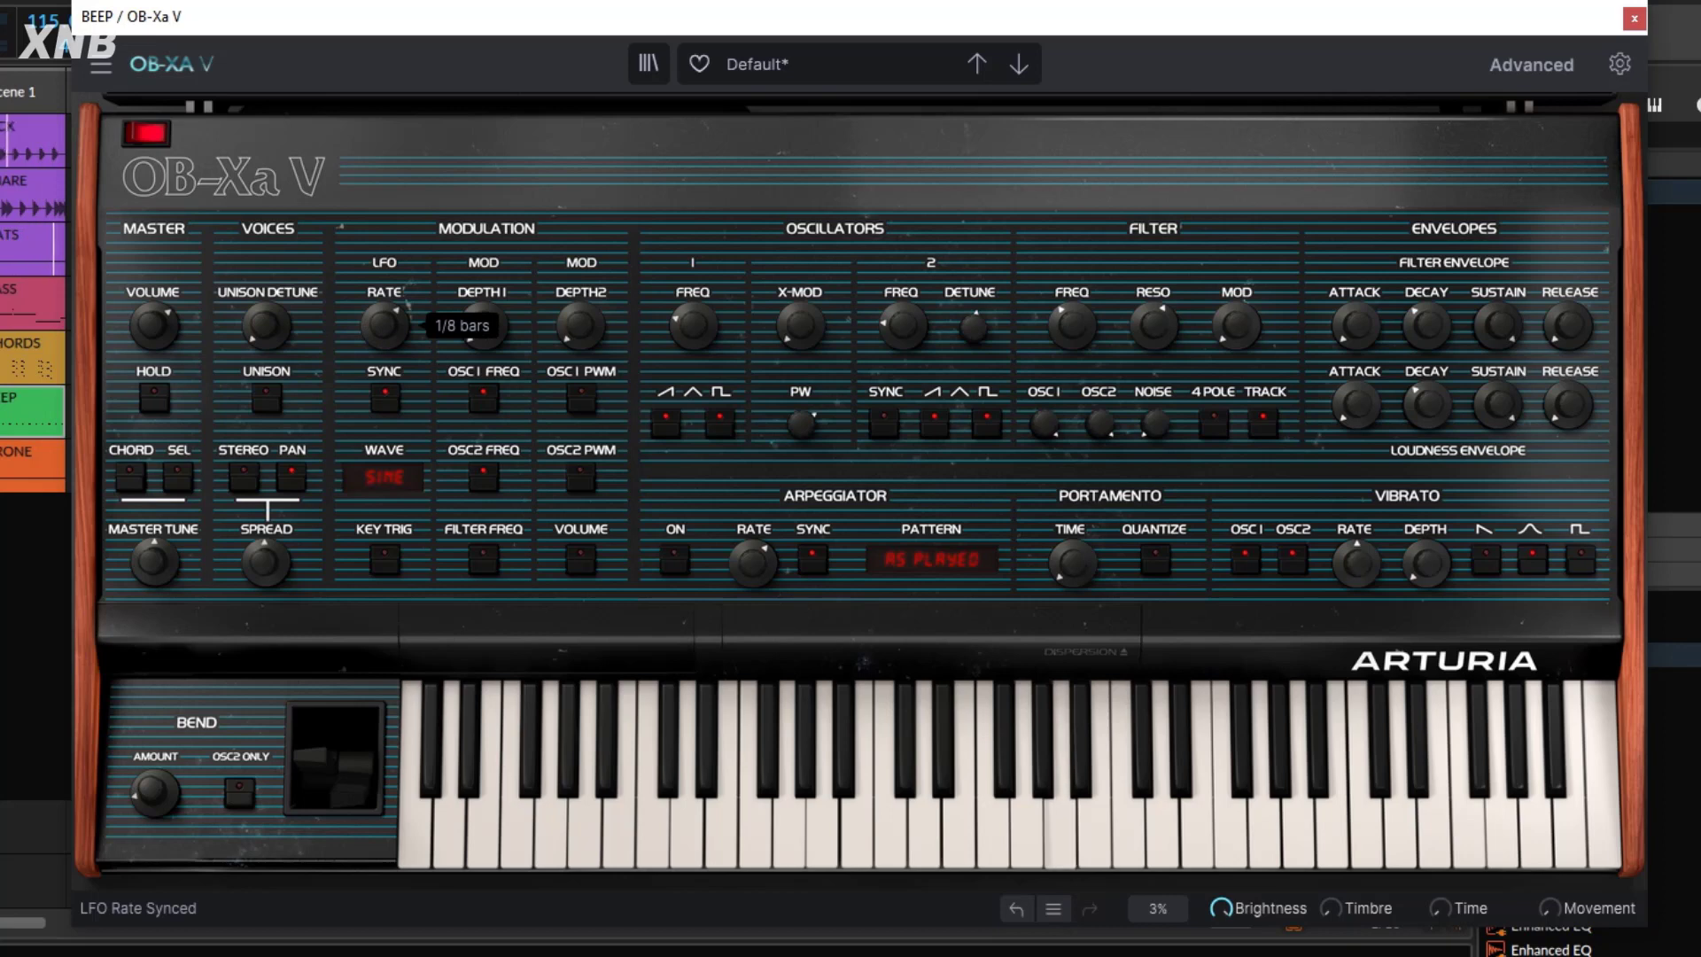
{"action": "left_click_drag", "start_coordinate": [507, 335], "coordinate": [483, 403]}
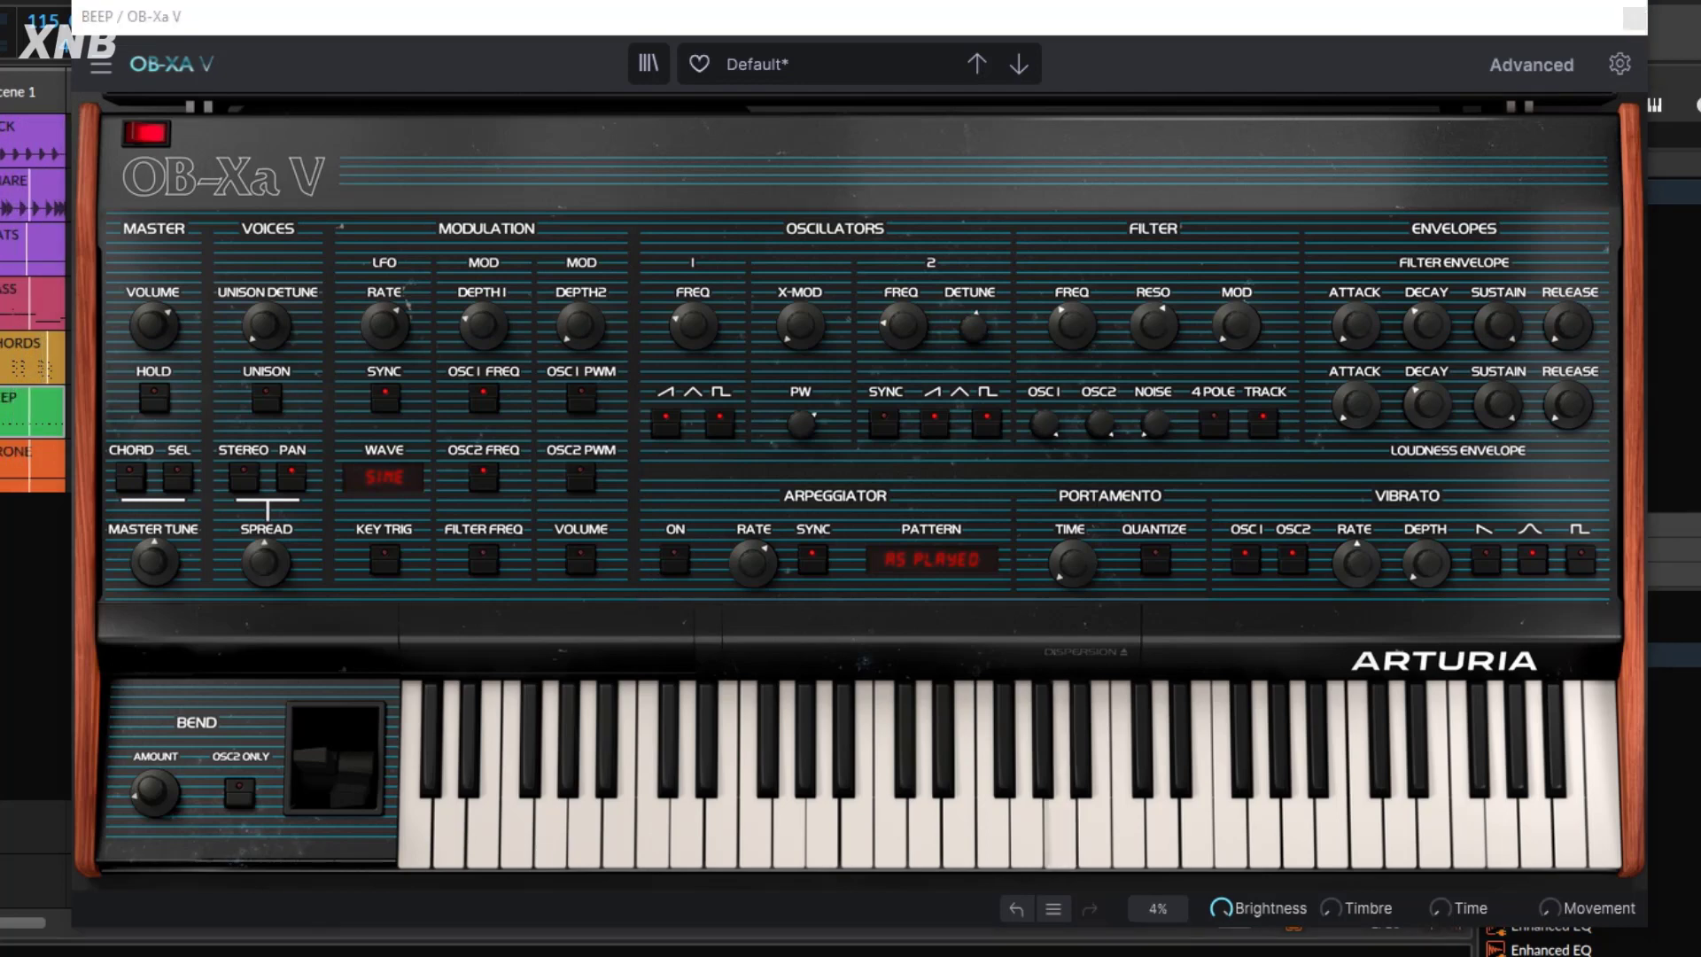
Turn off vibrato for oscillators 1 and 2 and clear the mod wheel's vibrato depth amount in the advanced modulation matrix.
{"action": "left_click", "coordinate": [1249, 562]}
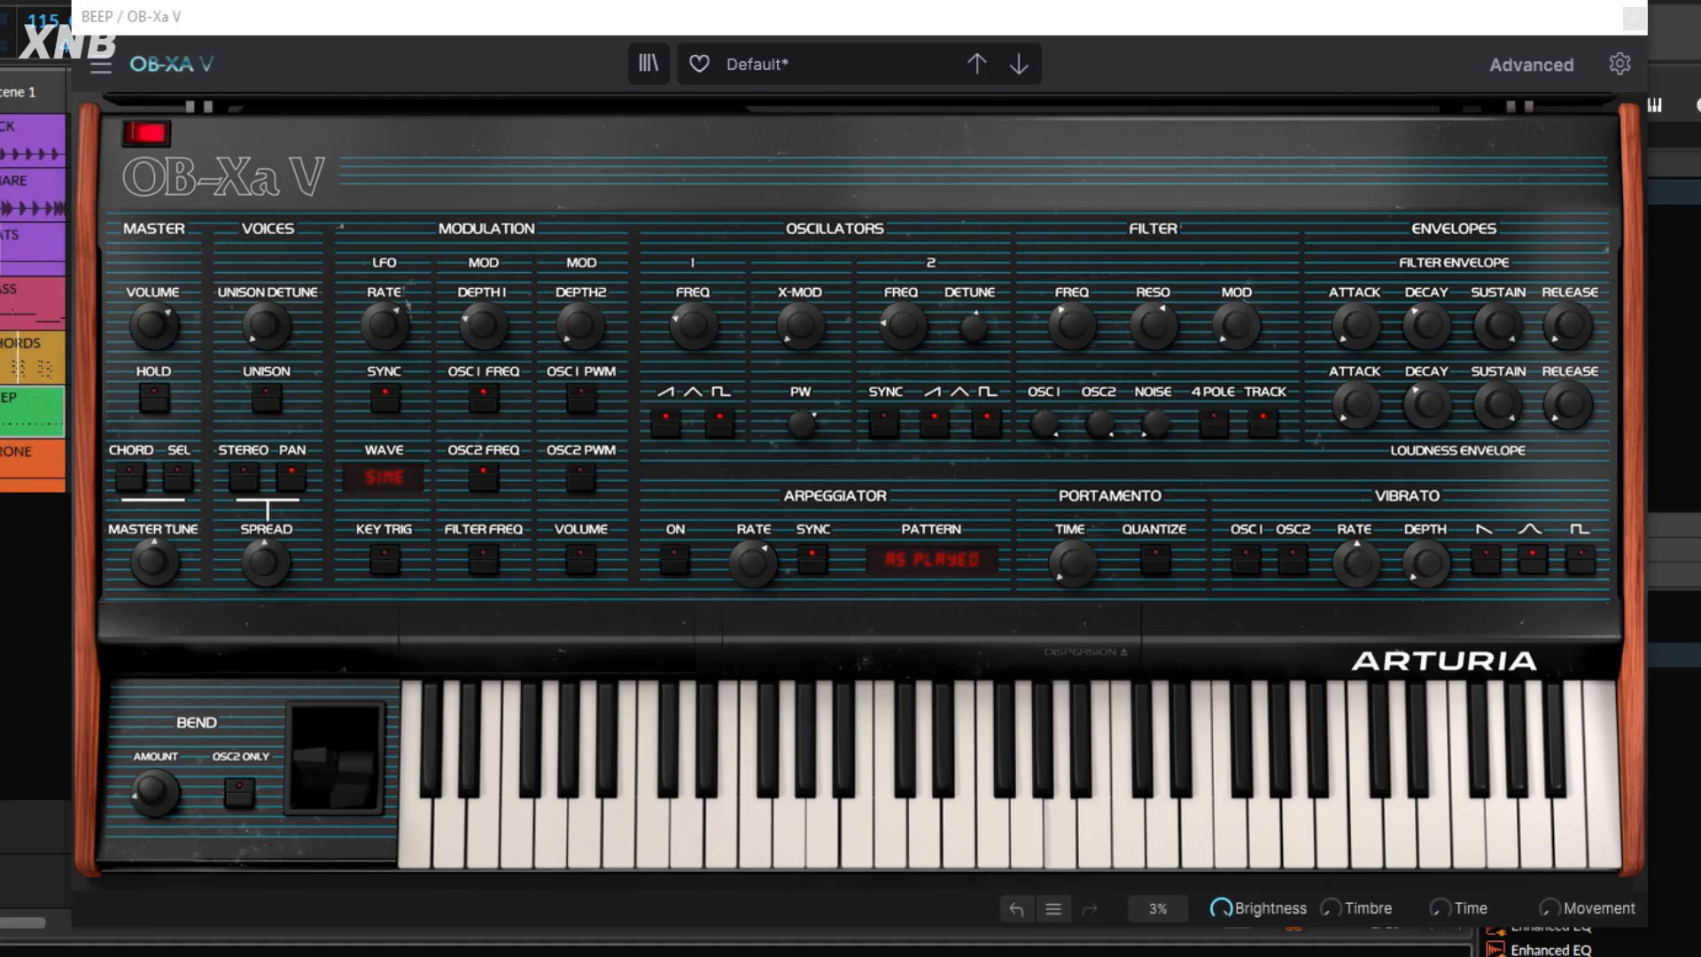
{"action": "left_click", "coordinate": [1531, 66]}
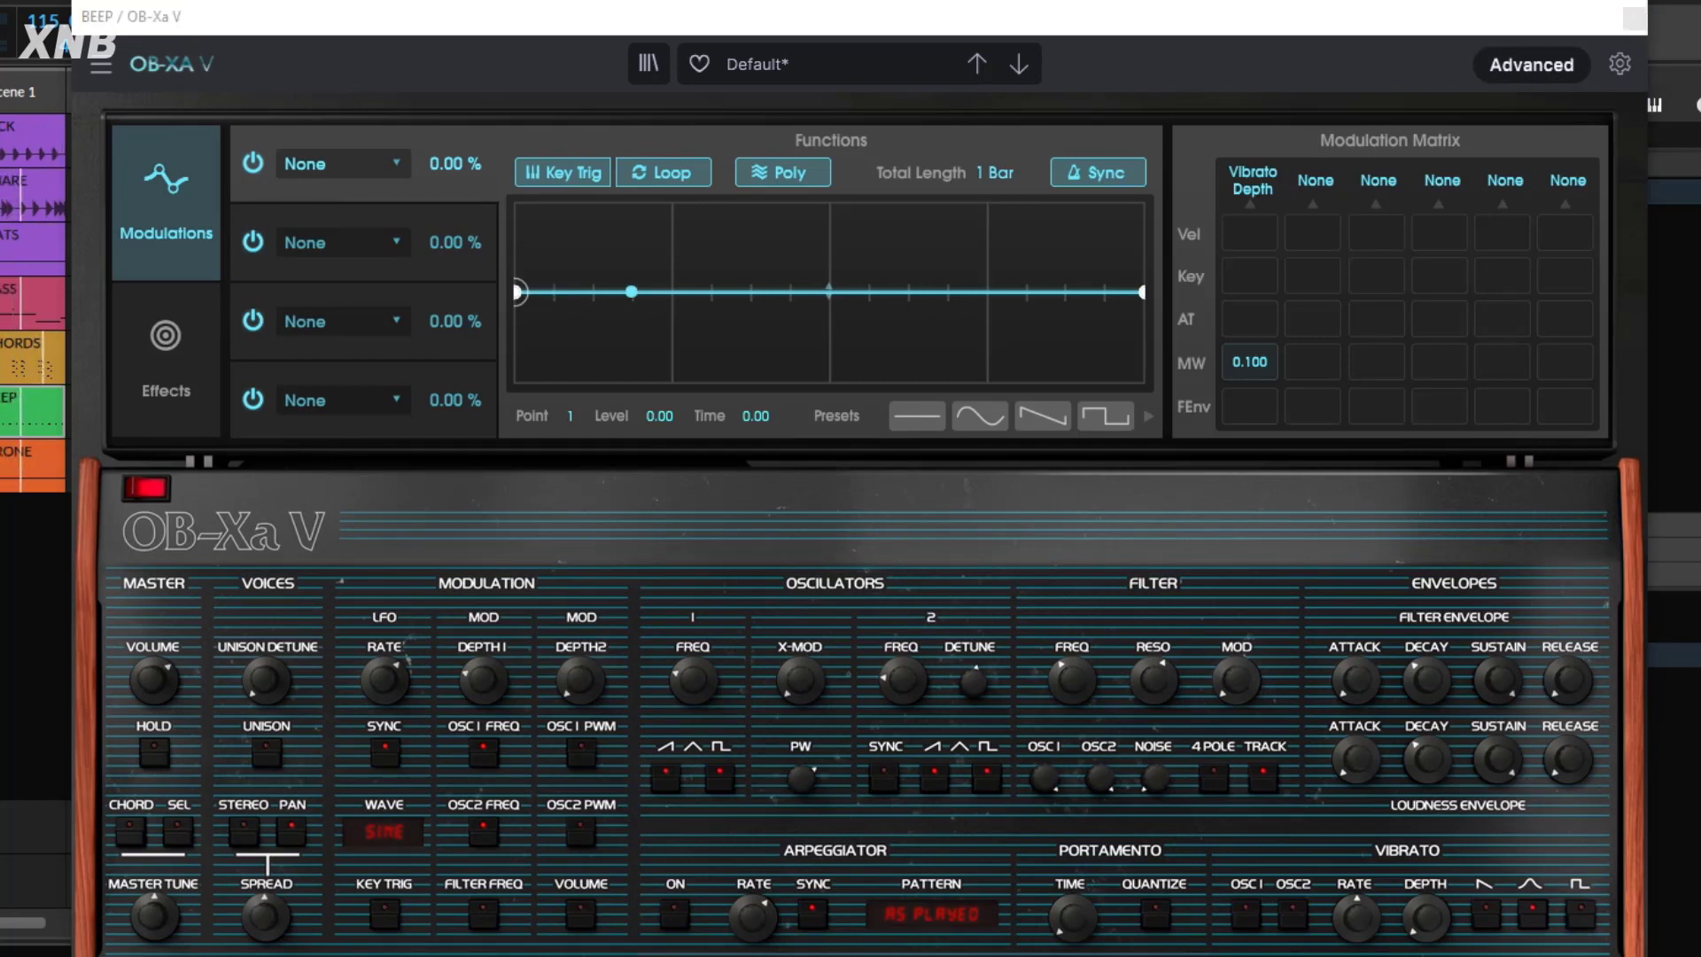
{"action": "left_click", "coordinate": [178, 365]}
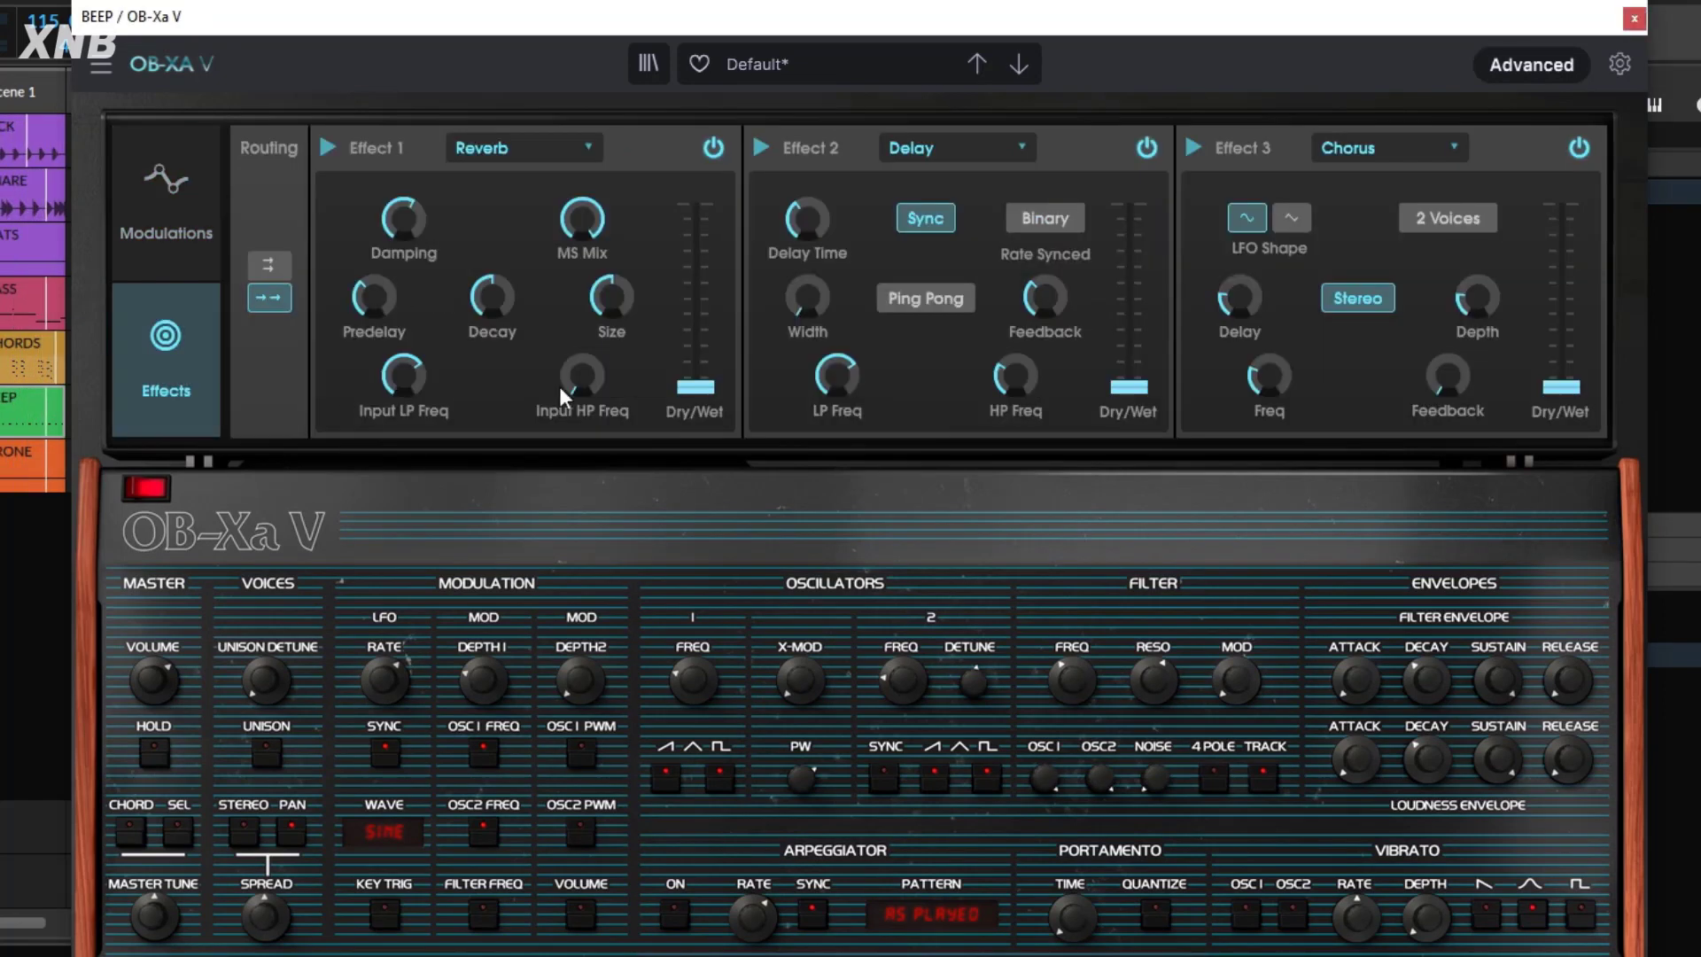
{"action": "left_click", "coordinate": [211, 209]}
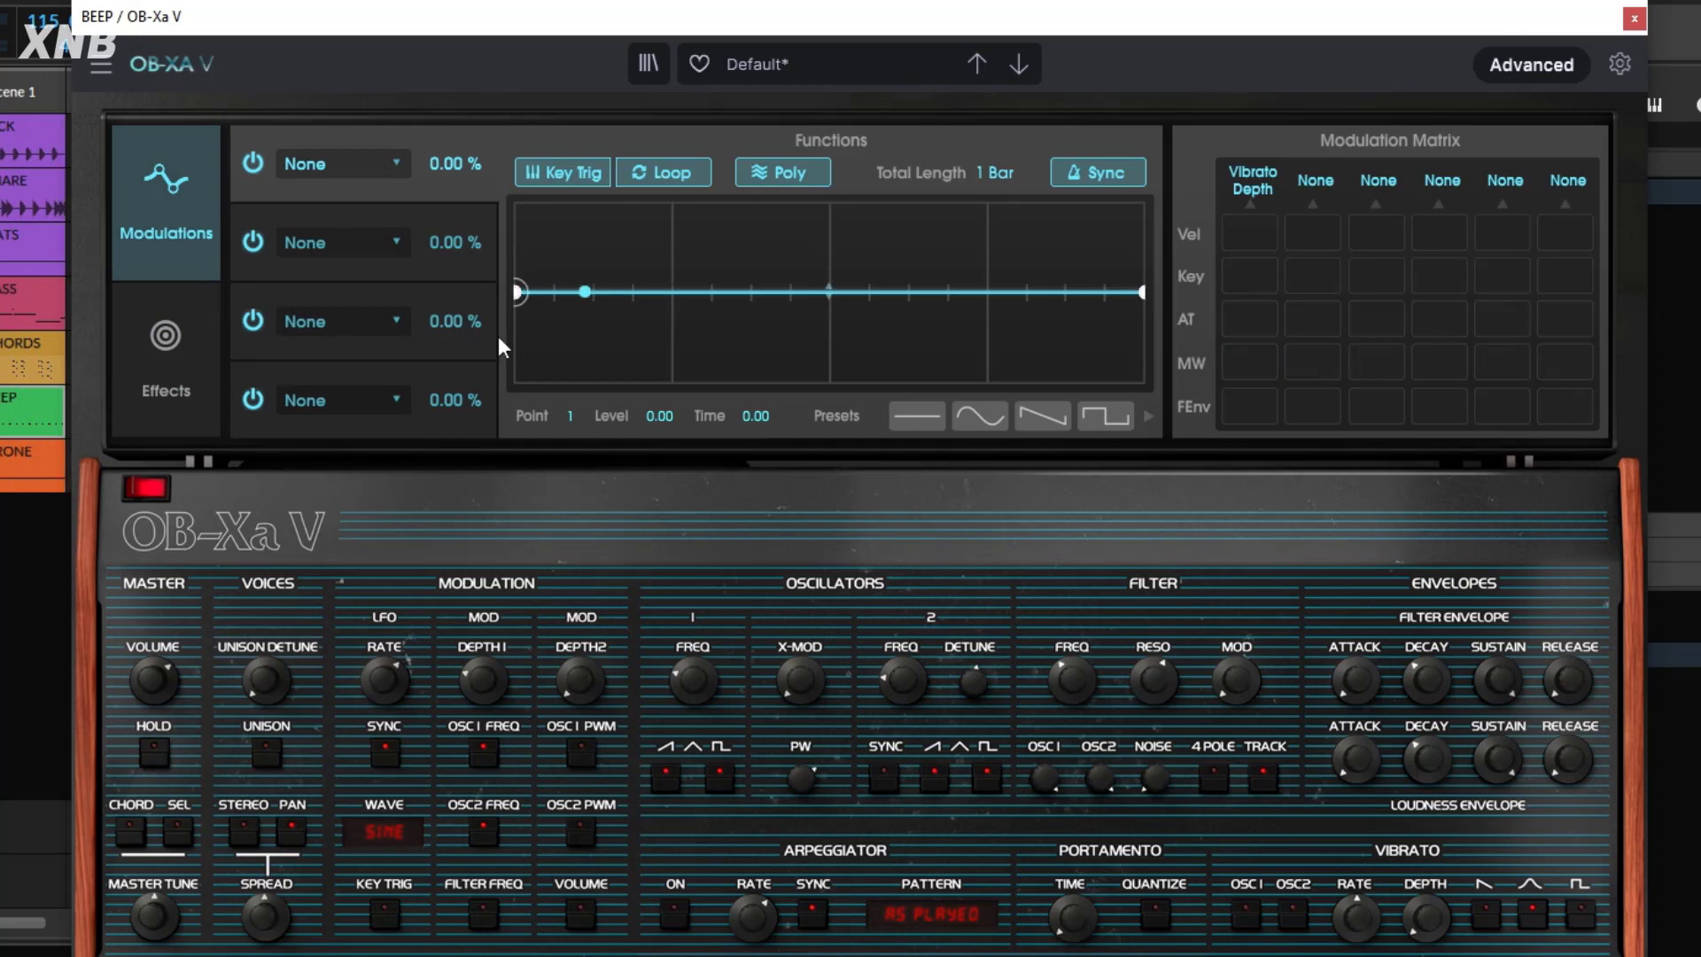
Change effect 1 to Overdrive with a drive of 0.168, a level of 0.400 and a raised dry/wet mix.
{"action": "left_click", "coordinate": [161, 352]}
{"action": "left_click", "coordinate": [551, 157]}
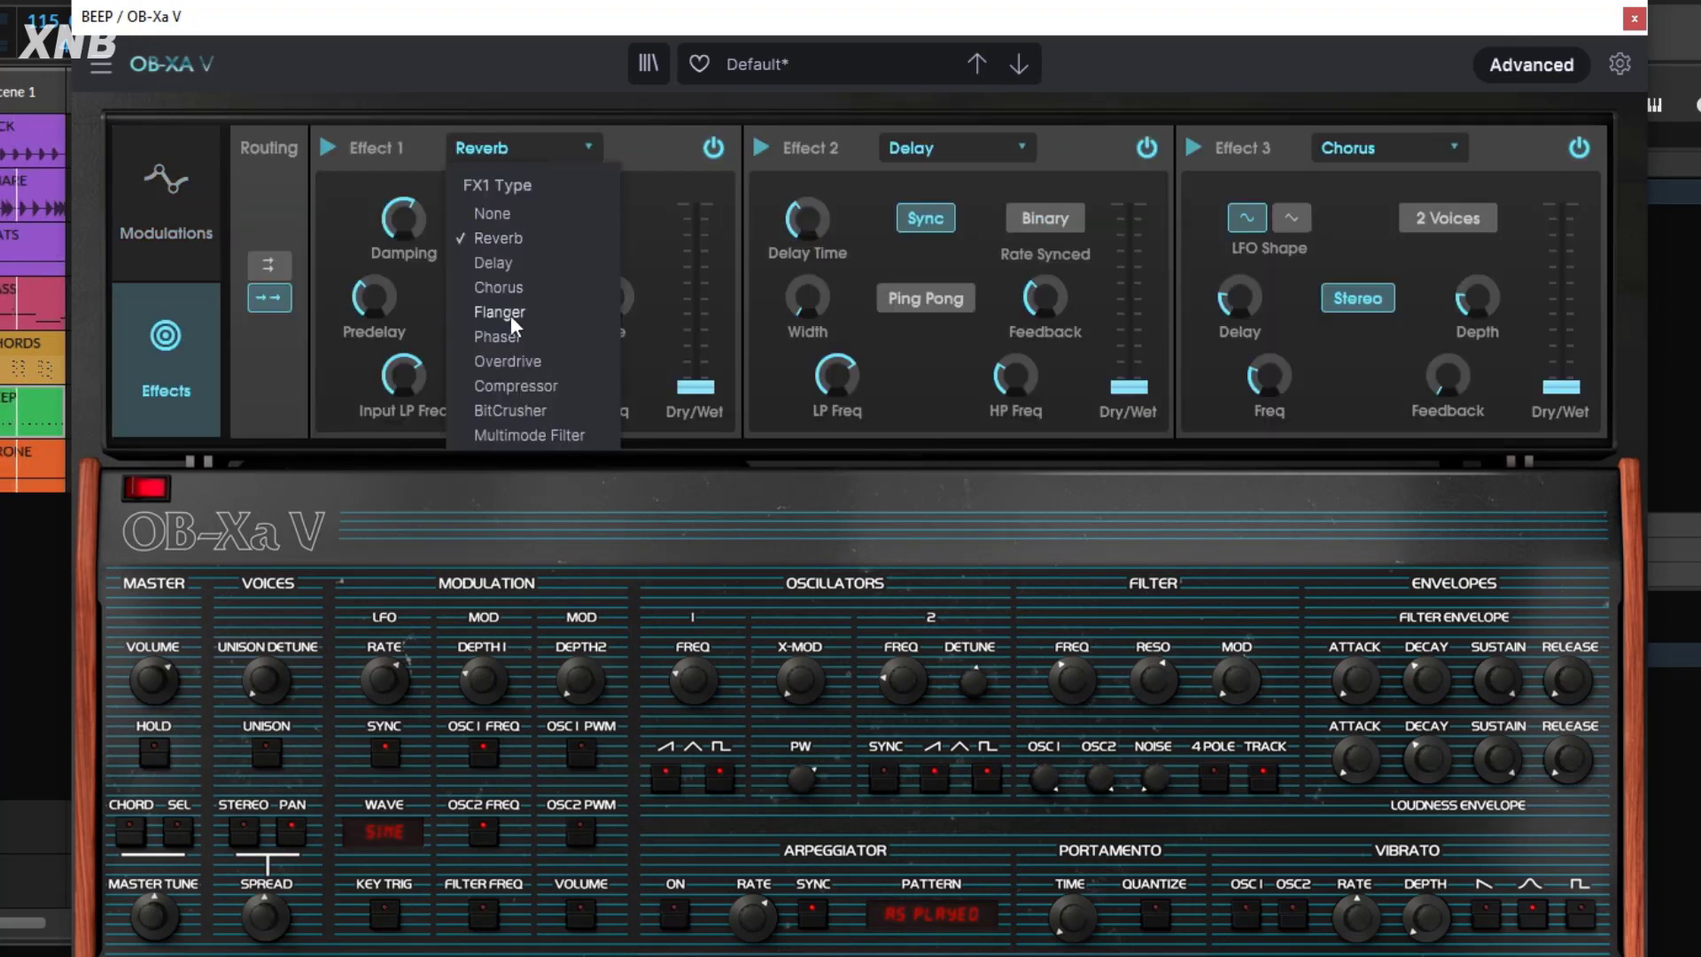
{"action": "left_click", "coordinate": [521, 362]}
{"action": "left_click_drag", "start_coordinate": [695, 386], "coordinate": [695, 342]}
{"action": "left_click_drag", "start_coordinate": [492, 241], "coordinate": [492, 232]}
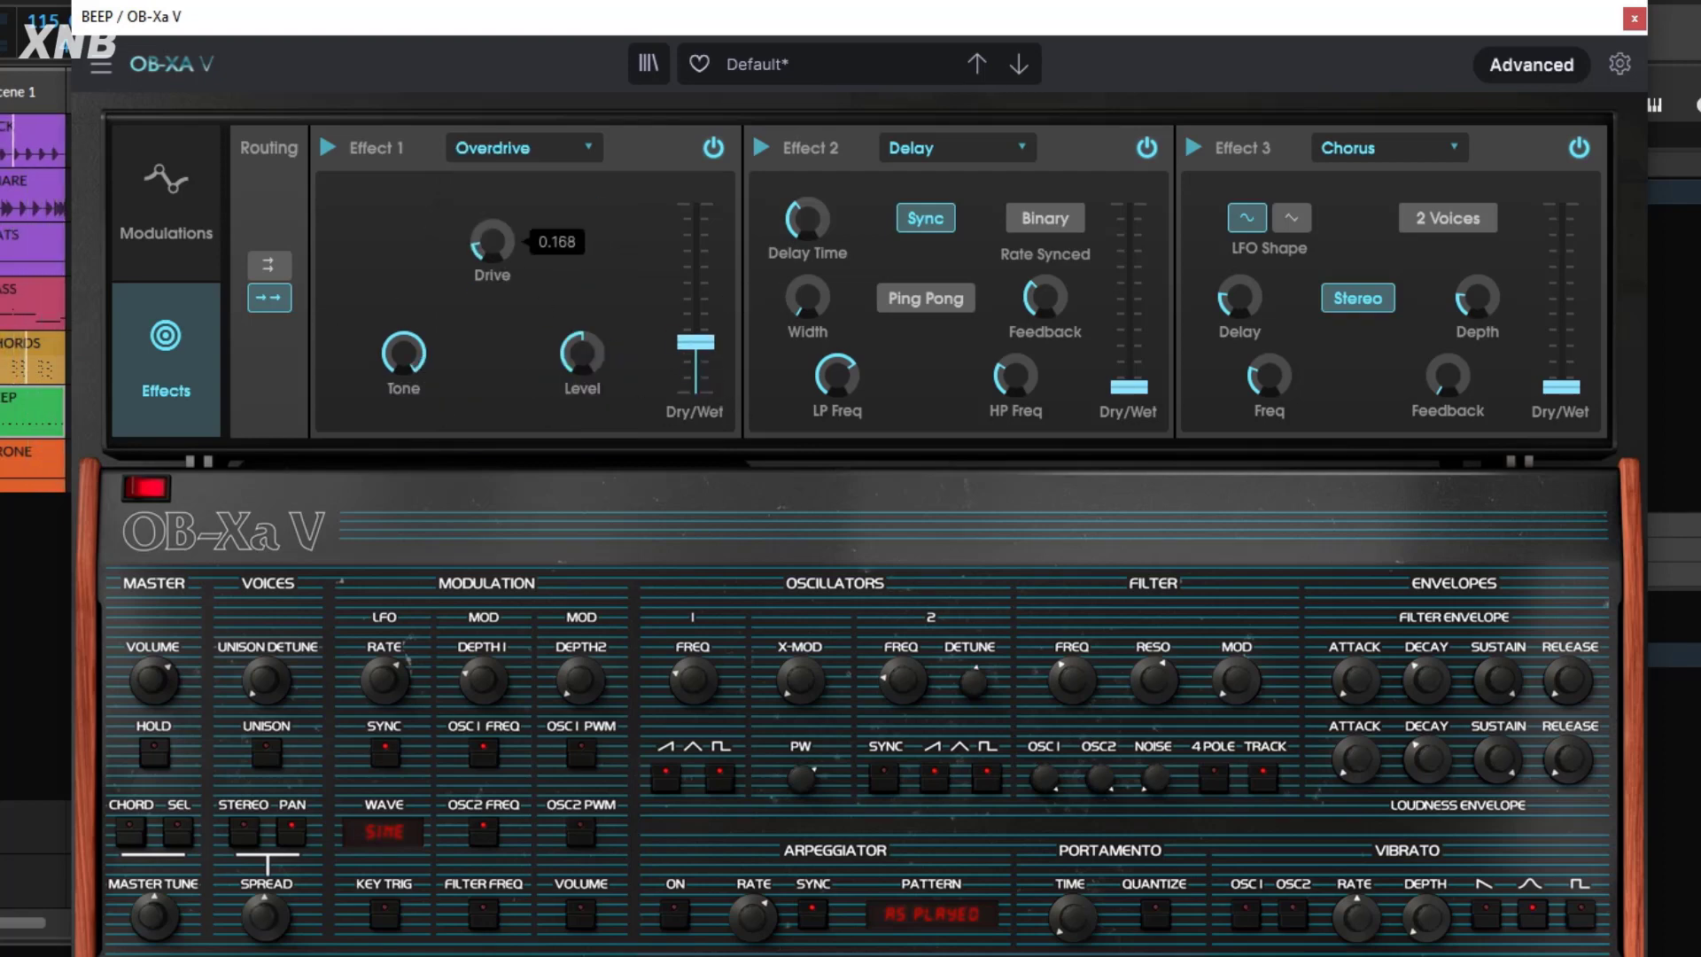
{"action": "left_click_drag", "start_coordinate": [580, 346], "coordinate": [580, 365]}
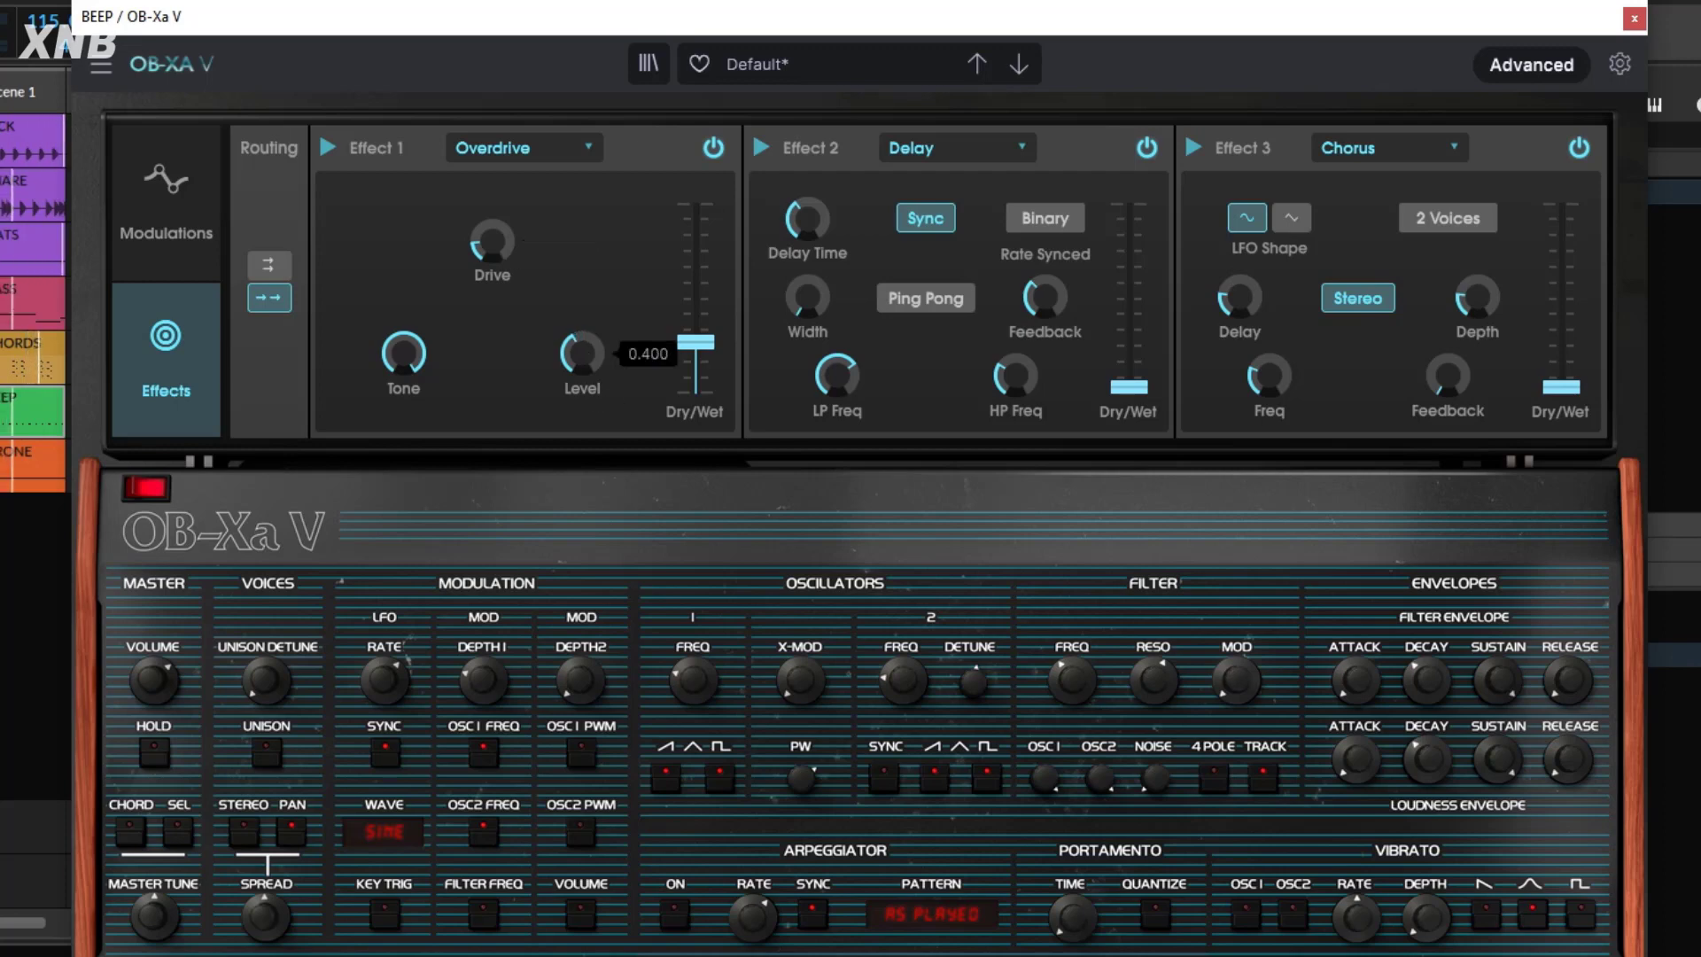
Change effect 2 to Chorus with a low dry/wet mix and lower the patch's master volume to -22.6 dB.
{"action": "left_click", "coordinate": [975, 149]}
{"action": "left_click", "coordinate": [944, 292]}
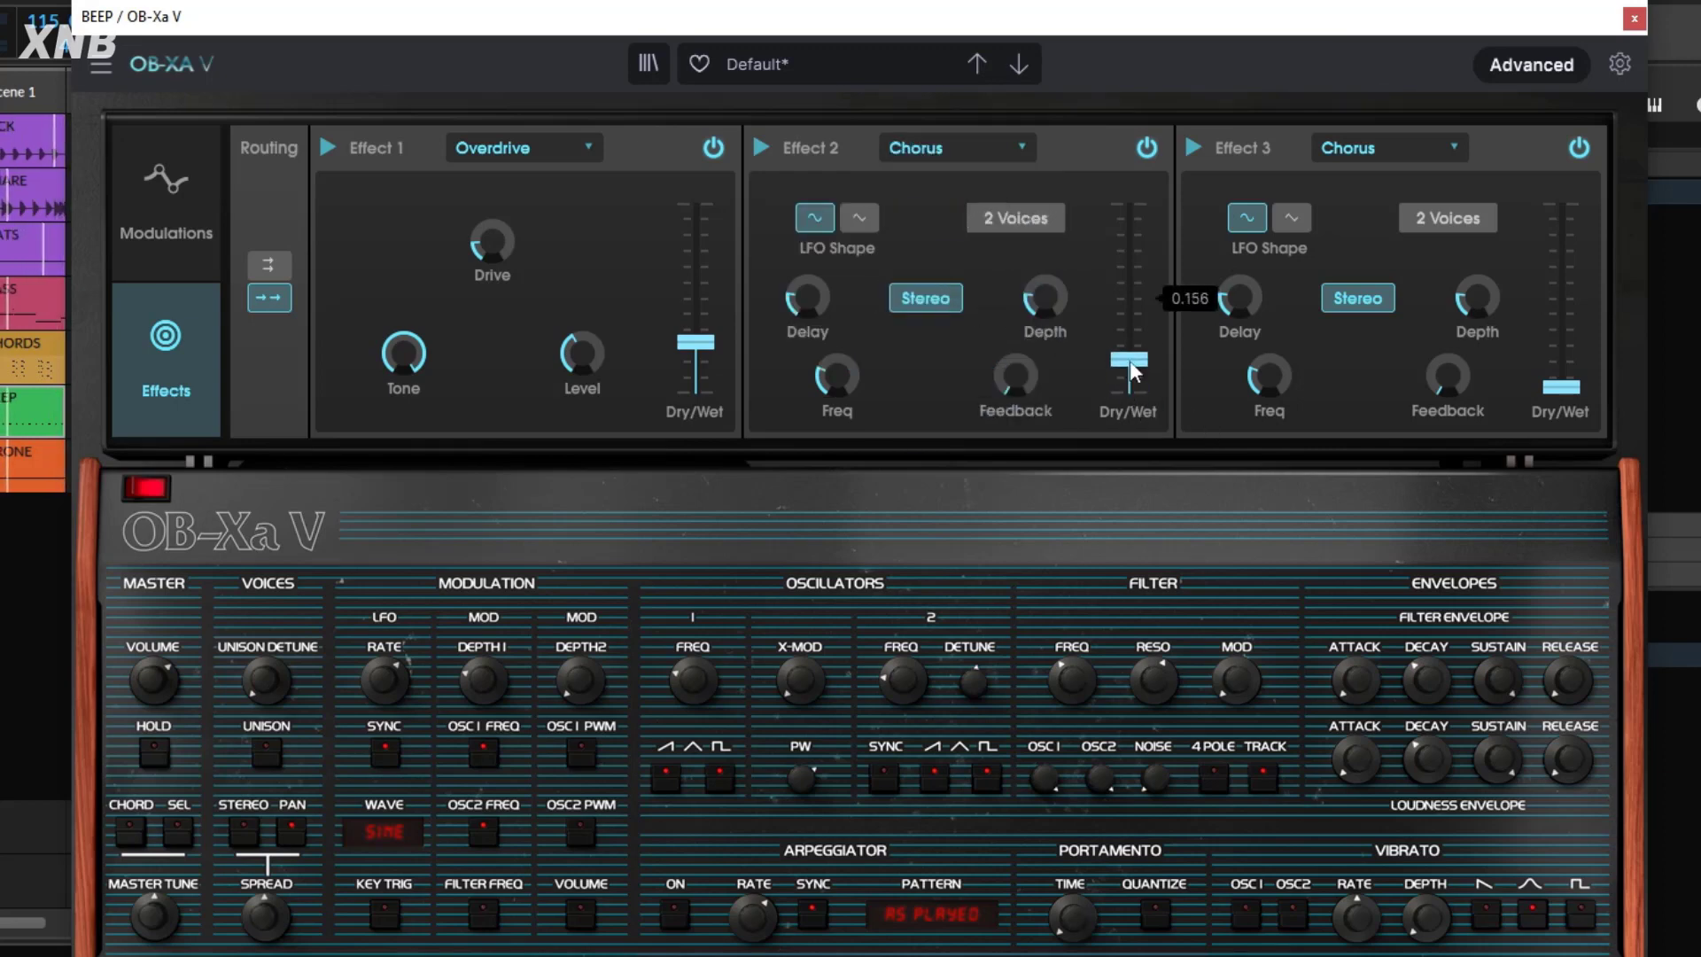
{"action": "left_click_drag", "start_coordinate": [1129, 358], "coordinate": [1128, 362]}
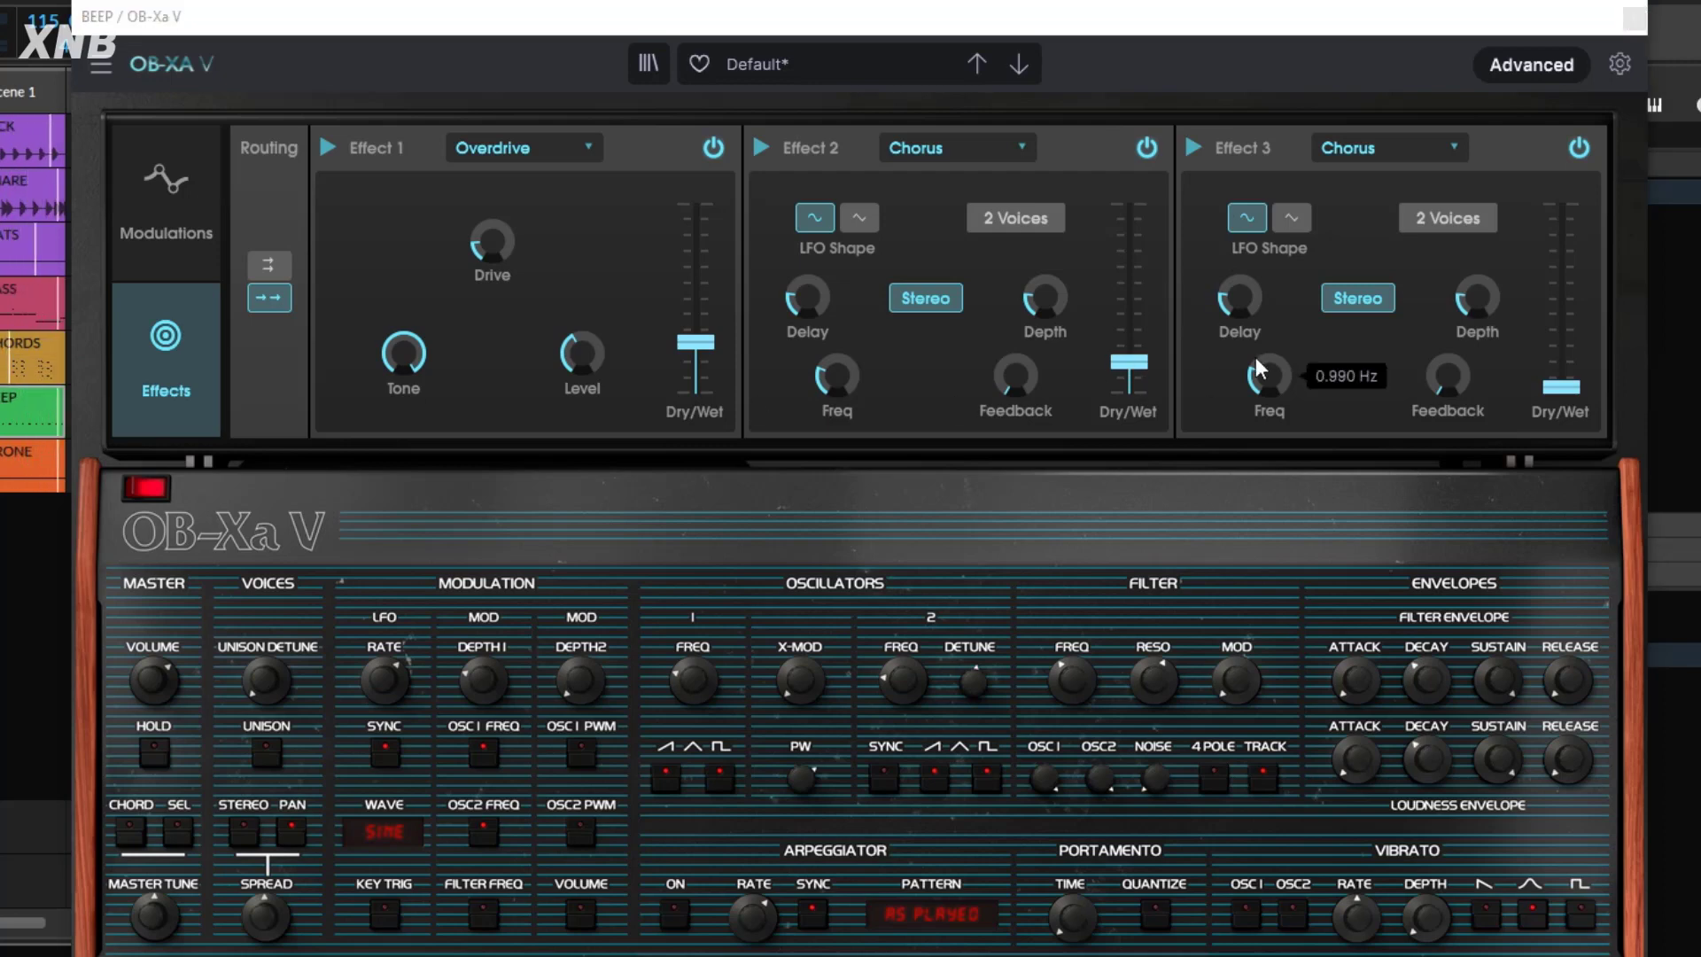
{"action": "left_click", "coordinate": [152, 679]}
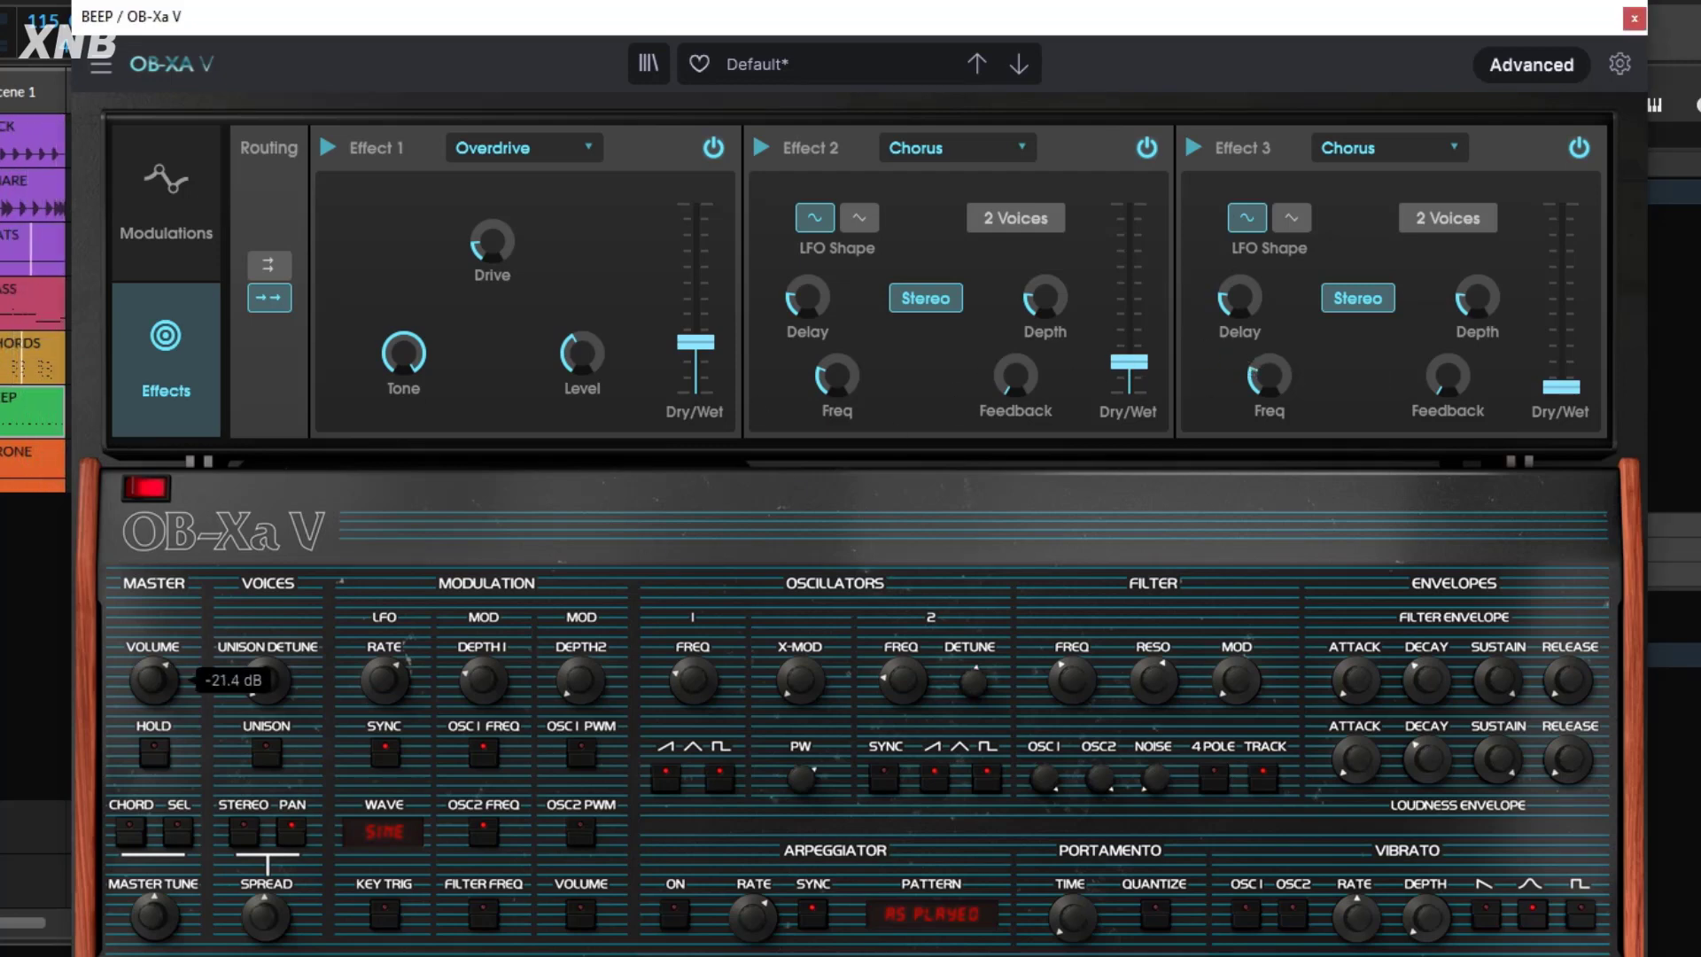
Change effect 3 to Reverb and set its dry/wet mix to 0.216.
{"action": "left_click", "coordinate": [1439, 146]}
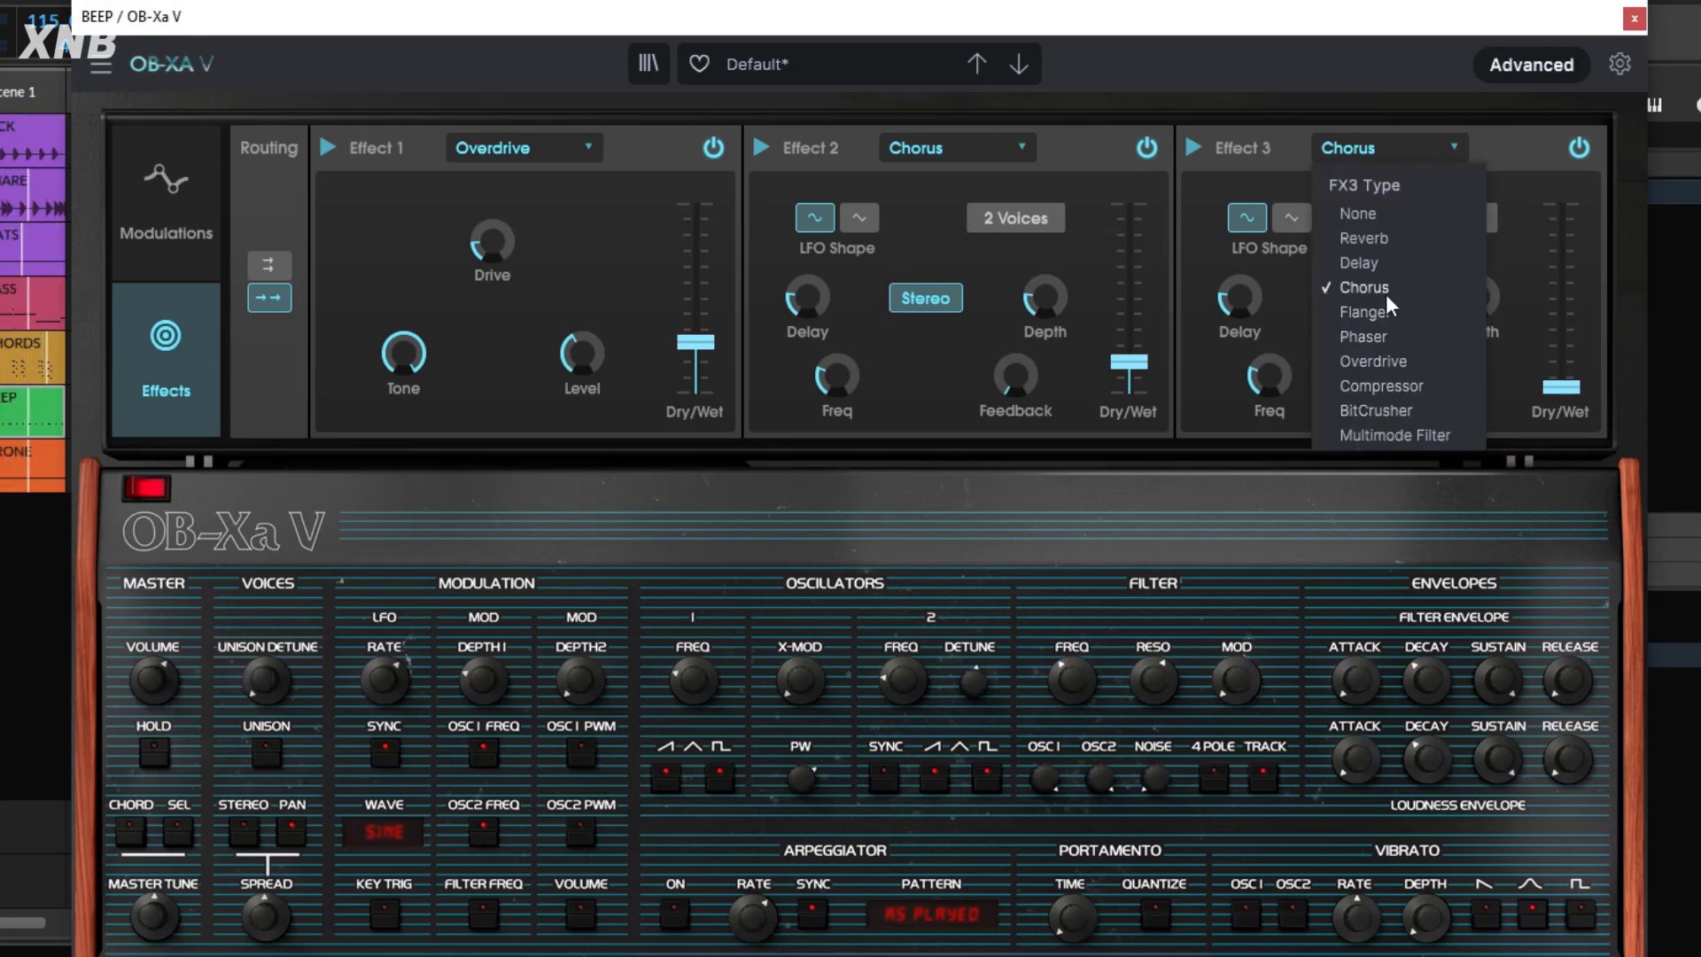
{"action": "left_click", "coordinate": [1383, 235]}
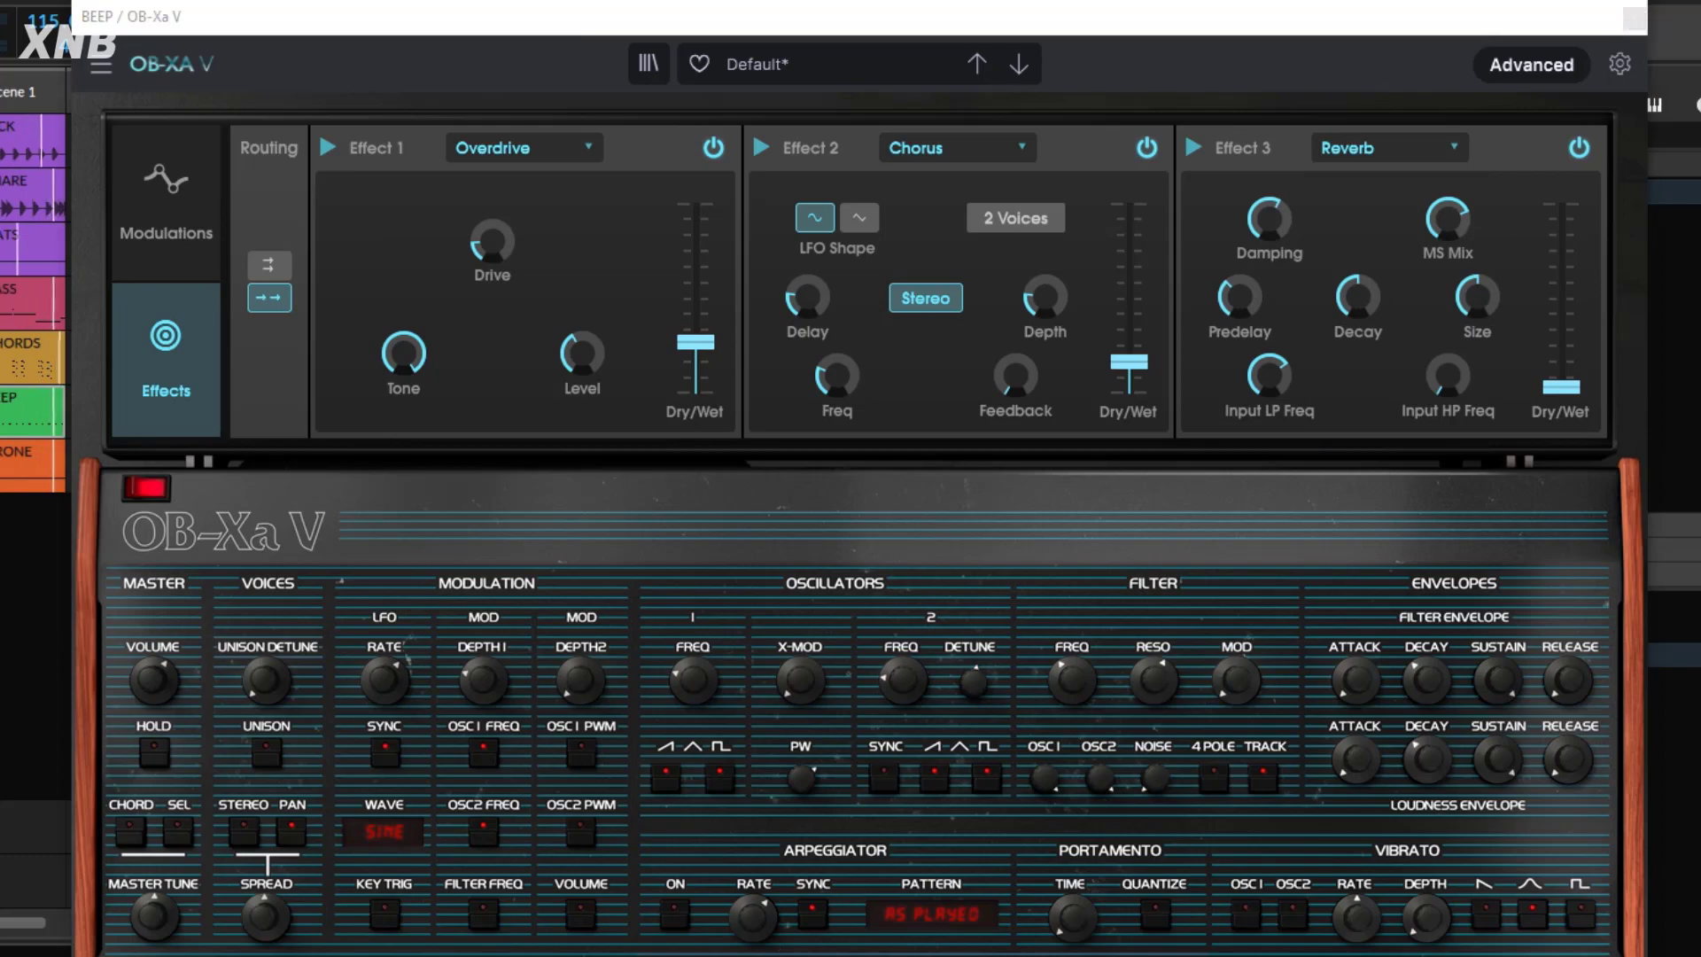
{"action": "left_click_drag", "start_coordinate": [1561, 387], "coordinate": [1561, 378]}
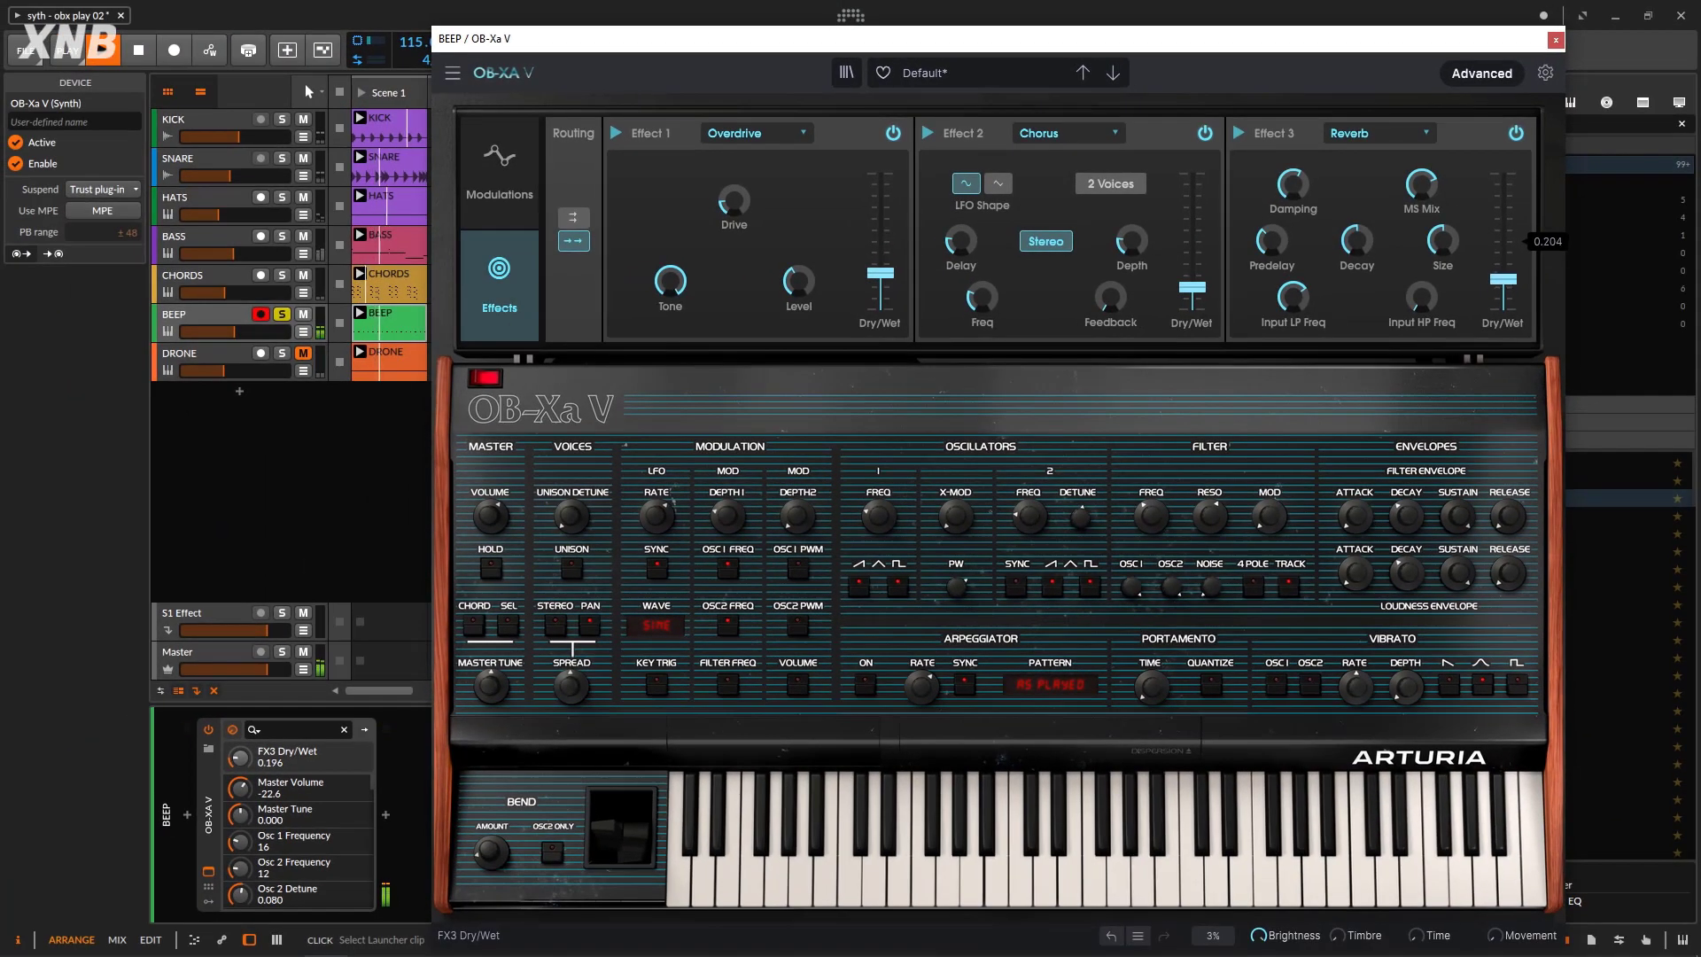
{"action": "left_click_drag", "start_coordinate": [1504, 279], "coordinate": [1503, 277]}
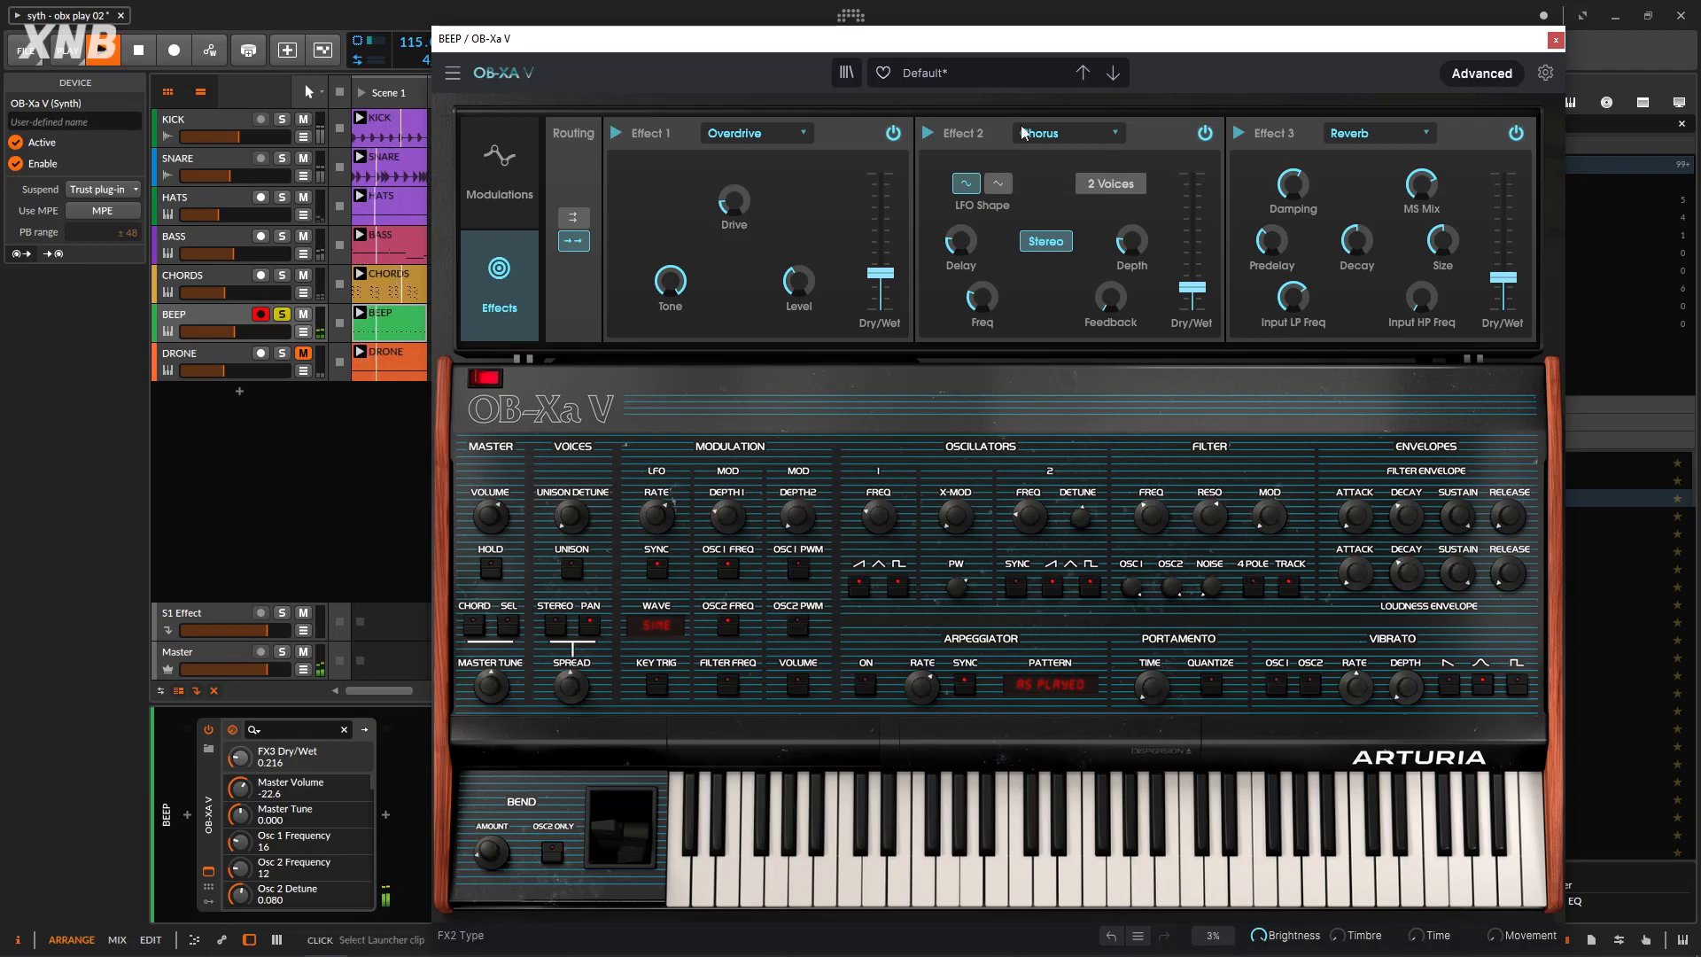
Lower the BEEP track's volume to about -19.4 dB, balancing it in the full mix and against the soloed CHORDS track.
{"action": "left_click", "coordinate": [282, 314]}
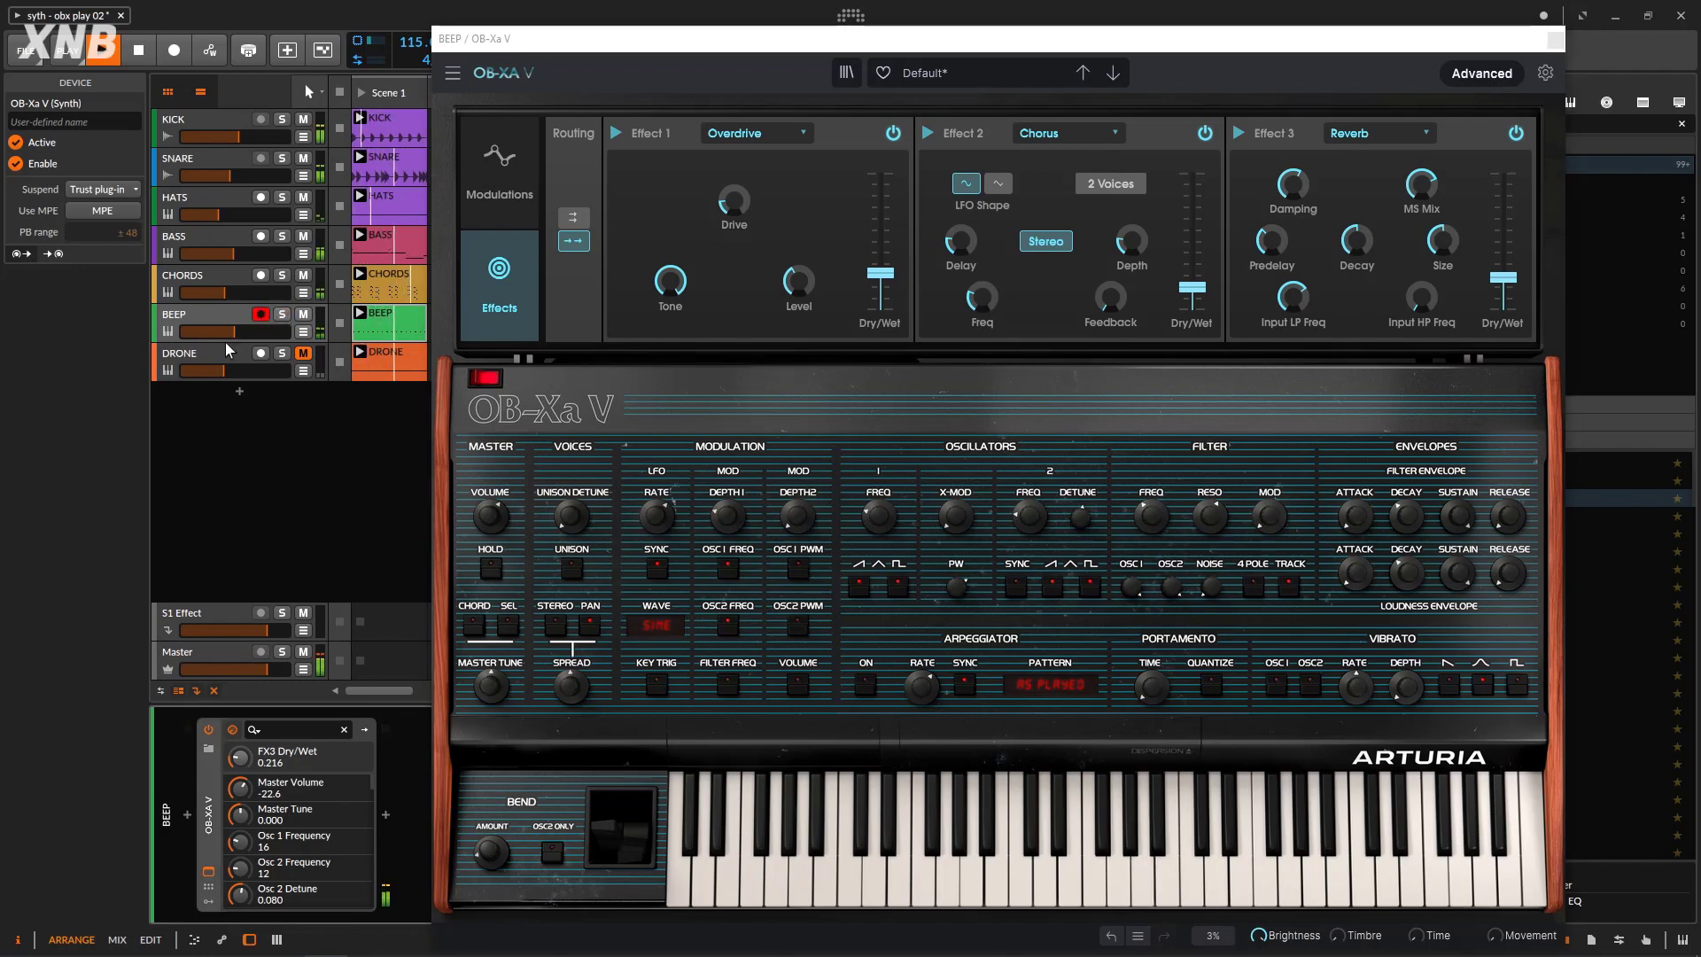
{"action": "left_click_drag", "start_coordinate": [233, 332], "coordinate": [226, 331]}
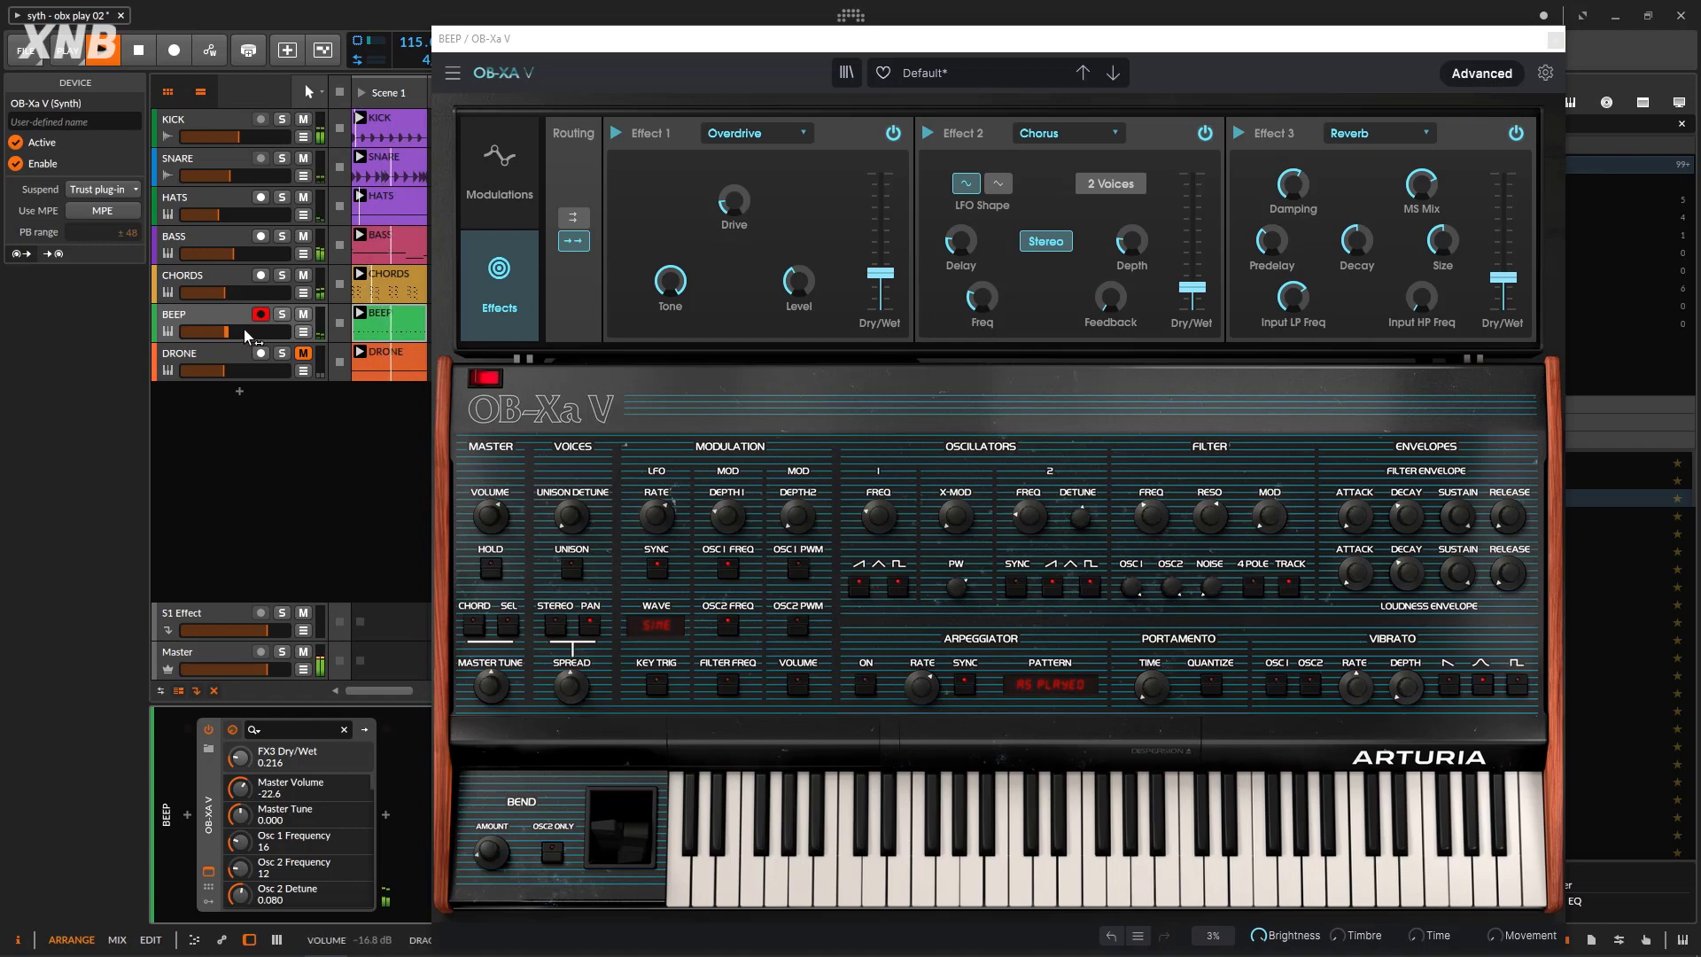
{"action": "left_click_drag", "start_coordinate": [245, 331], "coordinate": [242, 330]}
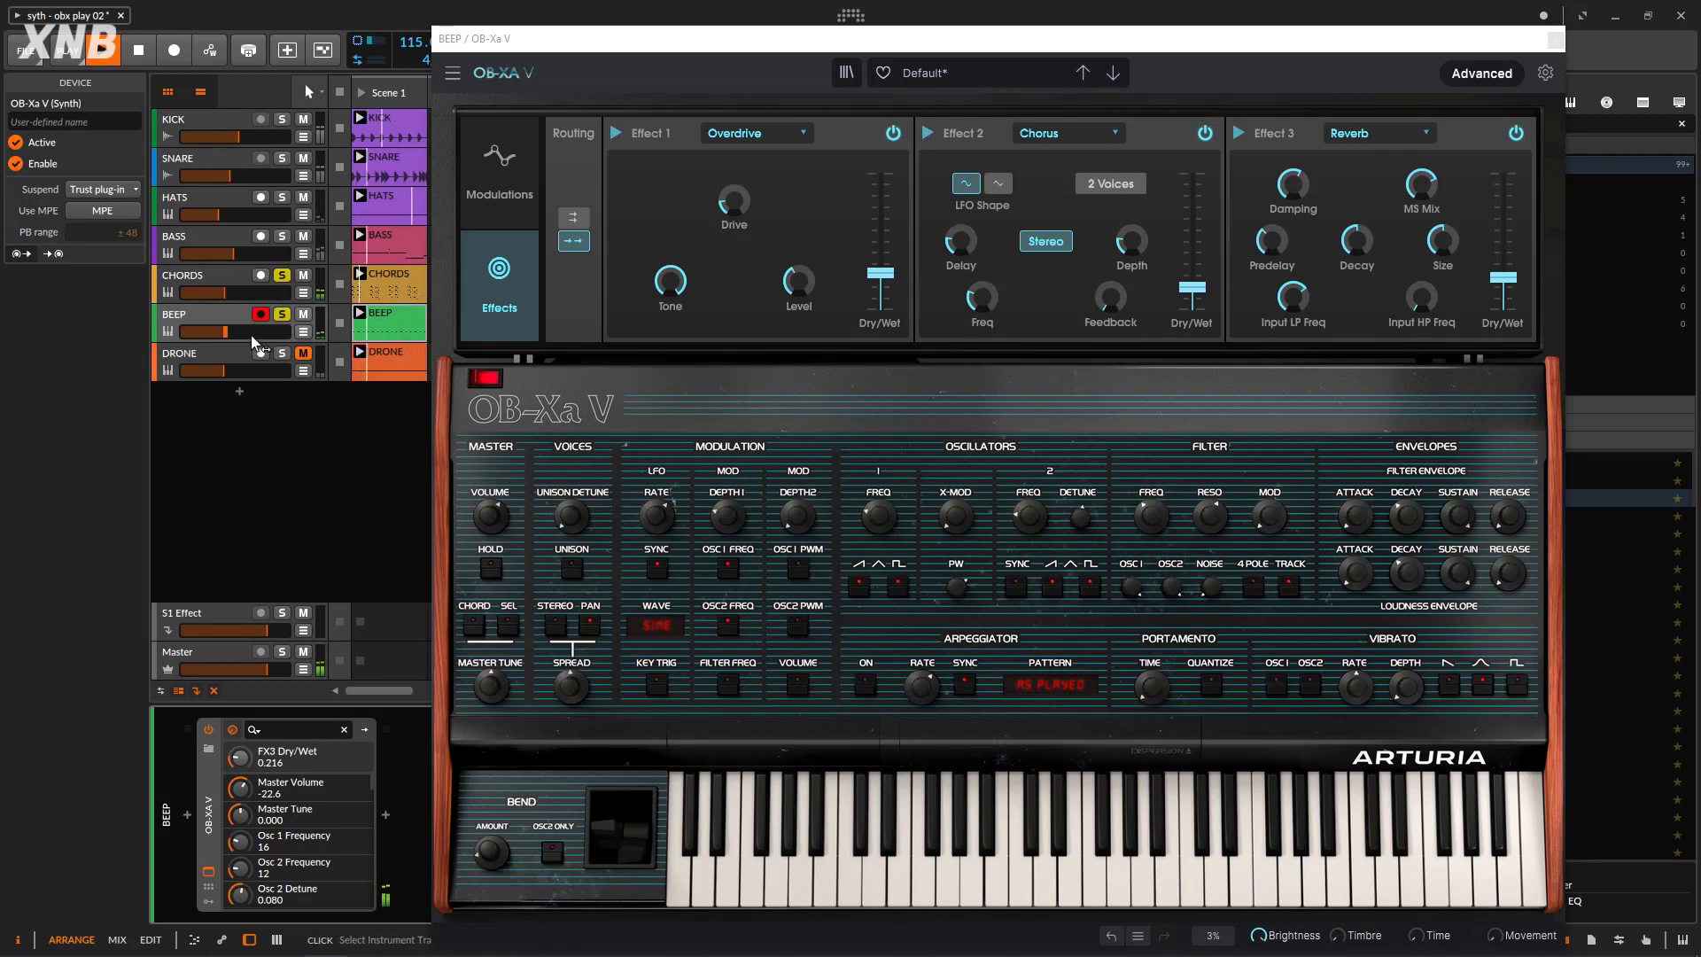
{"action": "left_click_drag", "start_coordinate": [250, 333], "coordinate": [224, 335]}
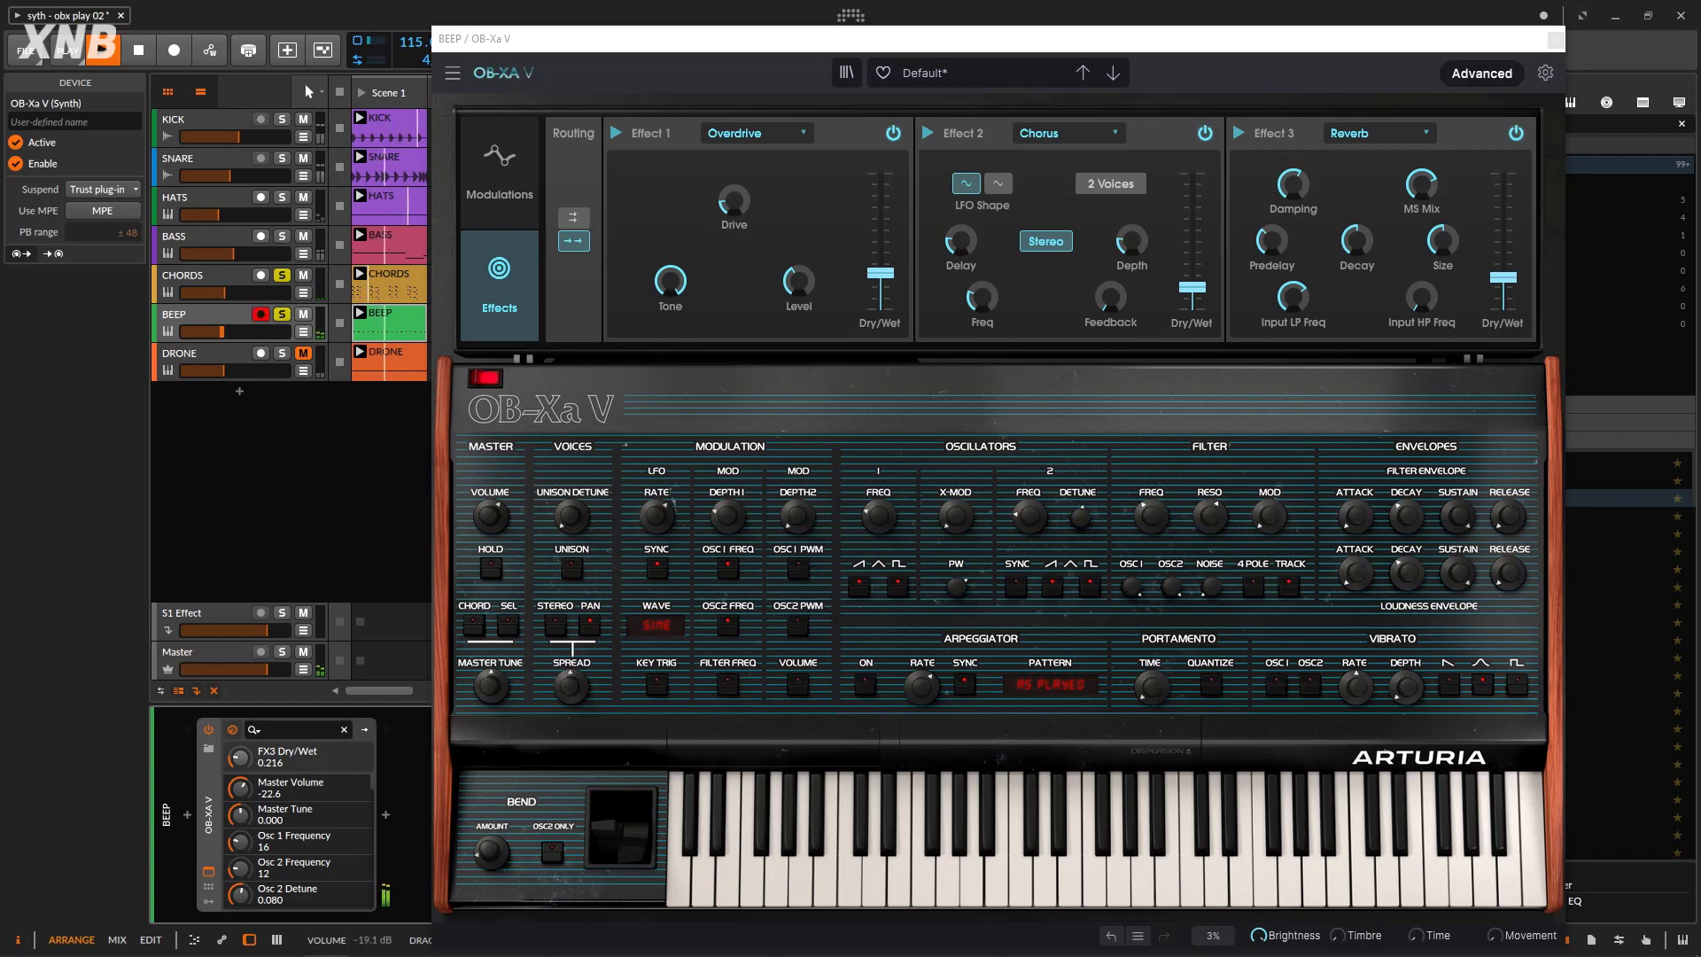
{"action": "left_click", "coordinate": [285, 294]}
{"action": "left_click", "coordinate": [284, 278]}
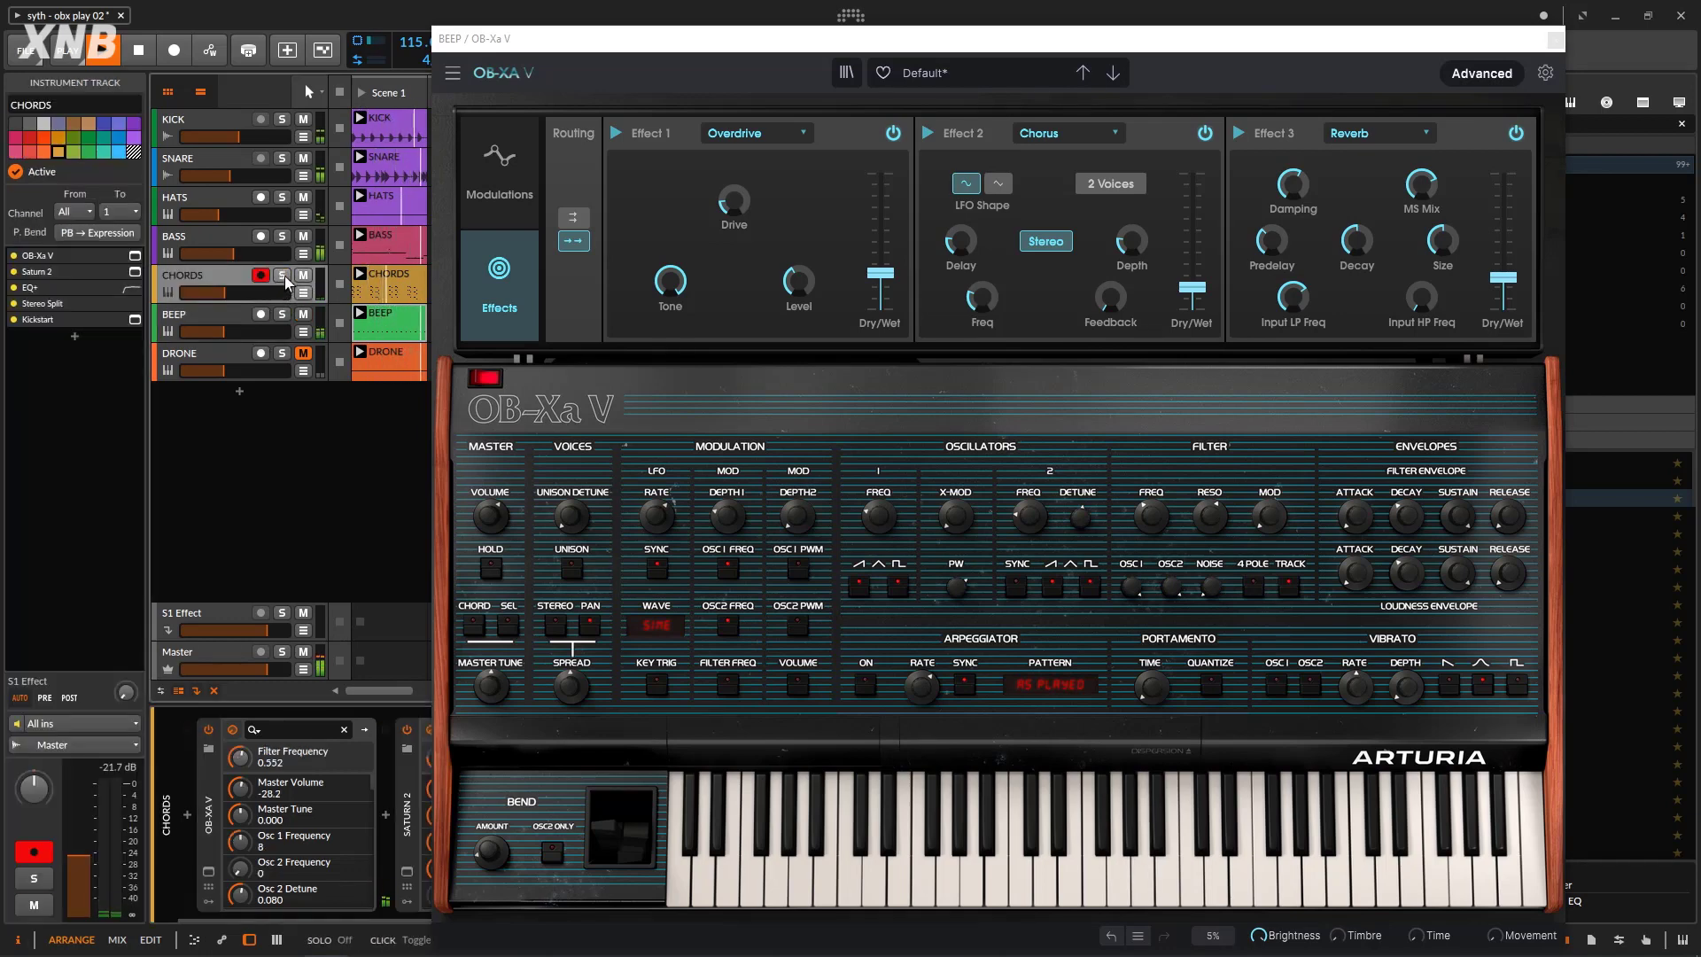
Collapse the advanced section, close the OB-Xa V window and select the CHORDS clip in Scene 1.
{"action": "left_click", "coordinate": [1480, 74]}
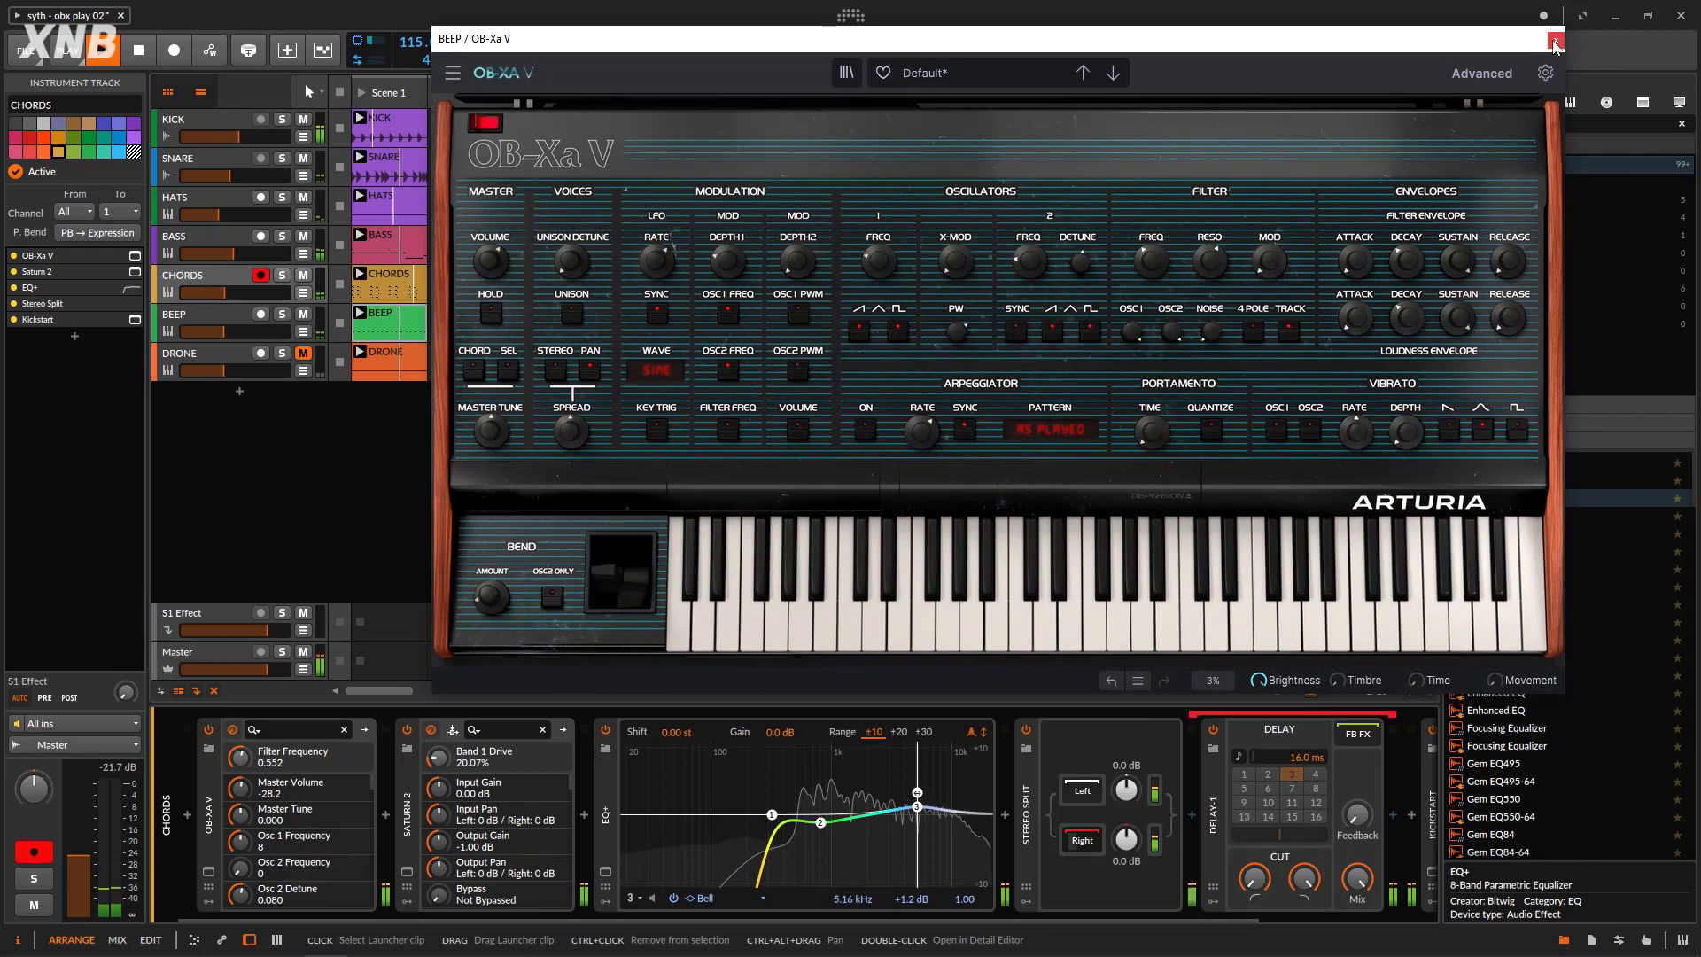
{"action": "left_click", "coordinate": [1555, 41]}
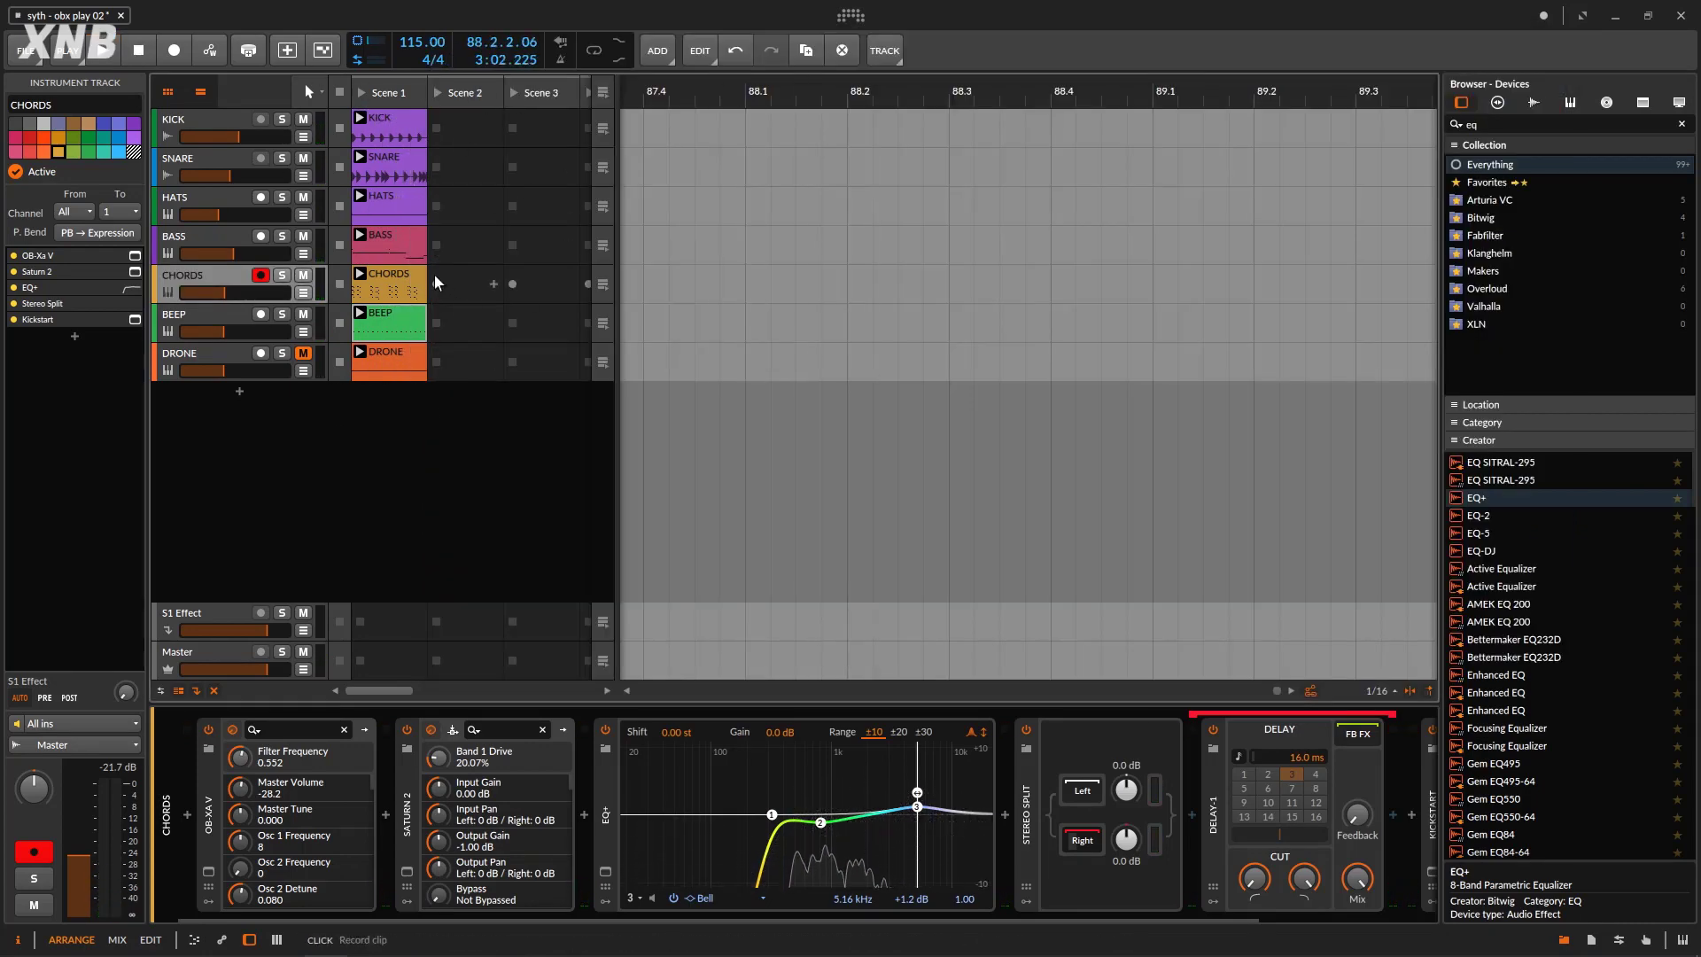
{"action": "left_click", "coordinate": [408, 288]}
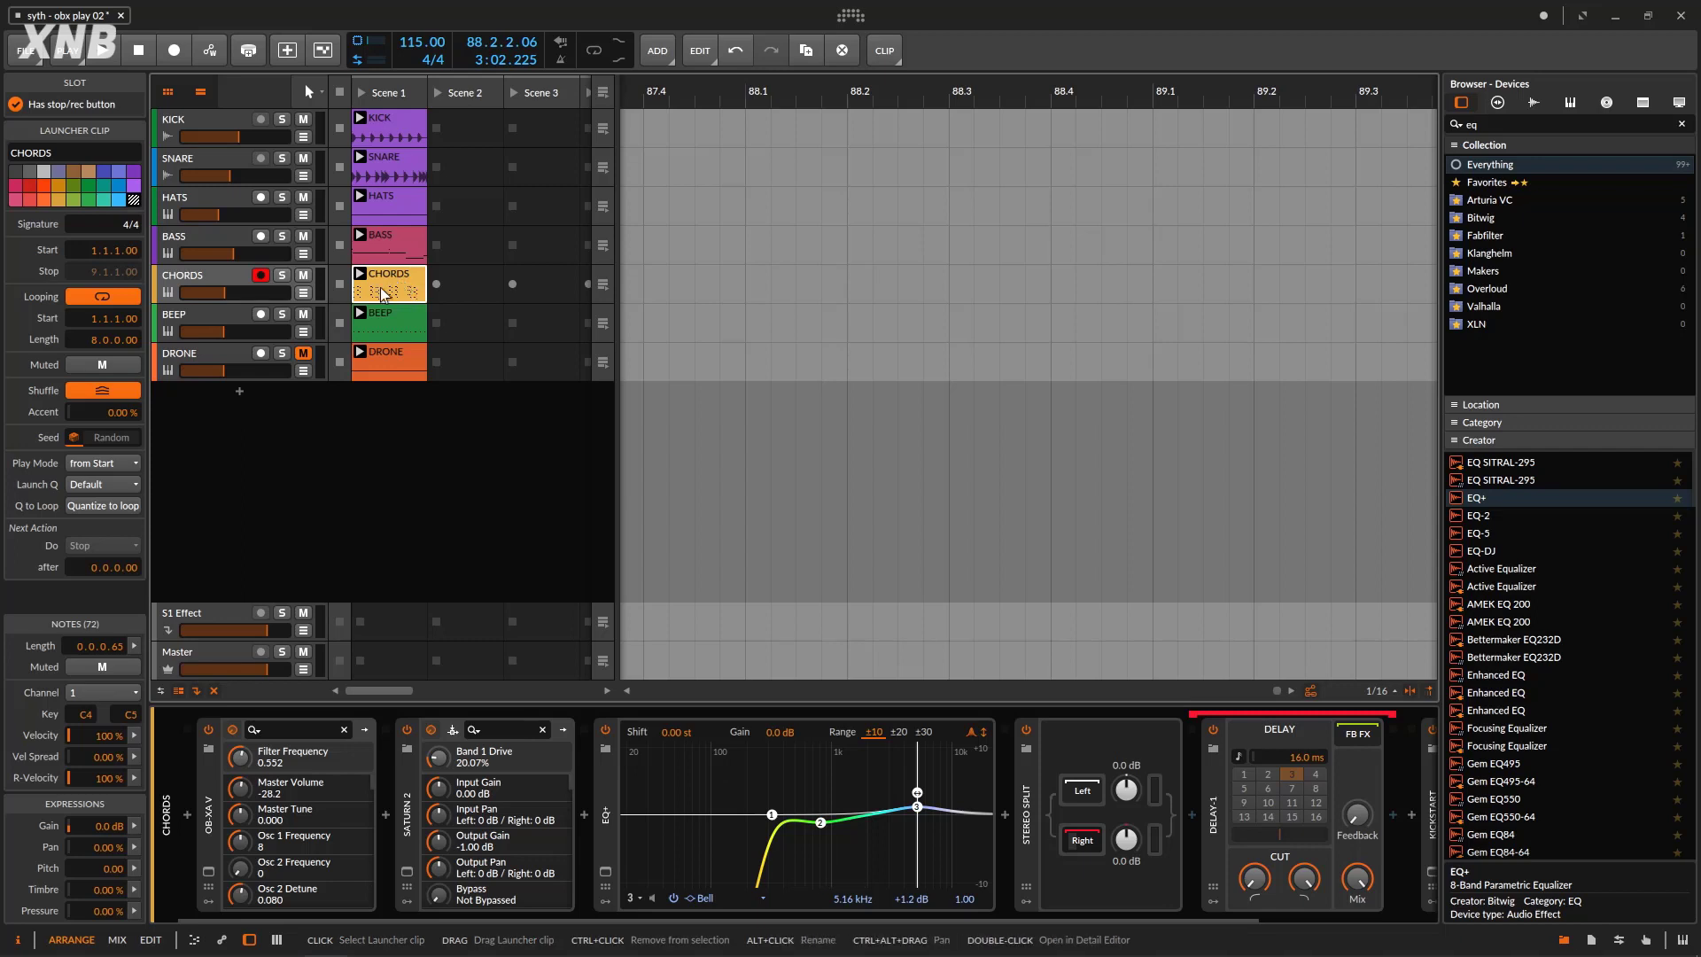
{"action": "left_click", "coordinate": [395, 308]}
{"action": "left_click", "coordinate": [390, 282]}
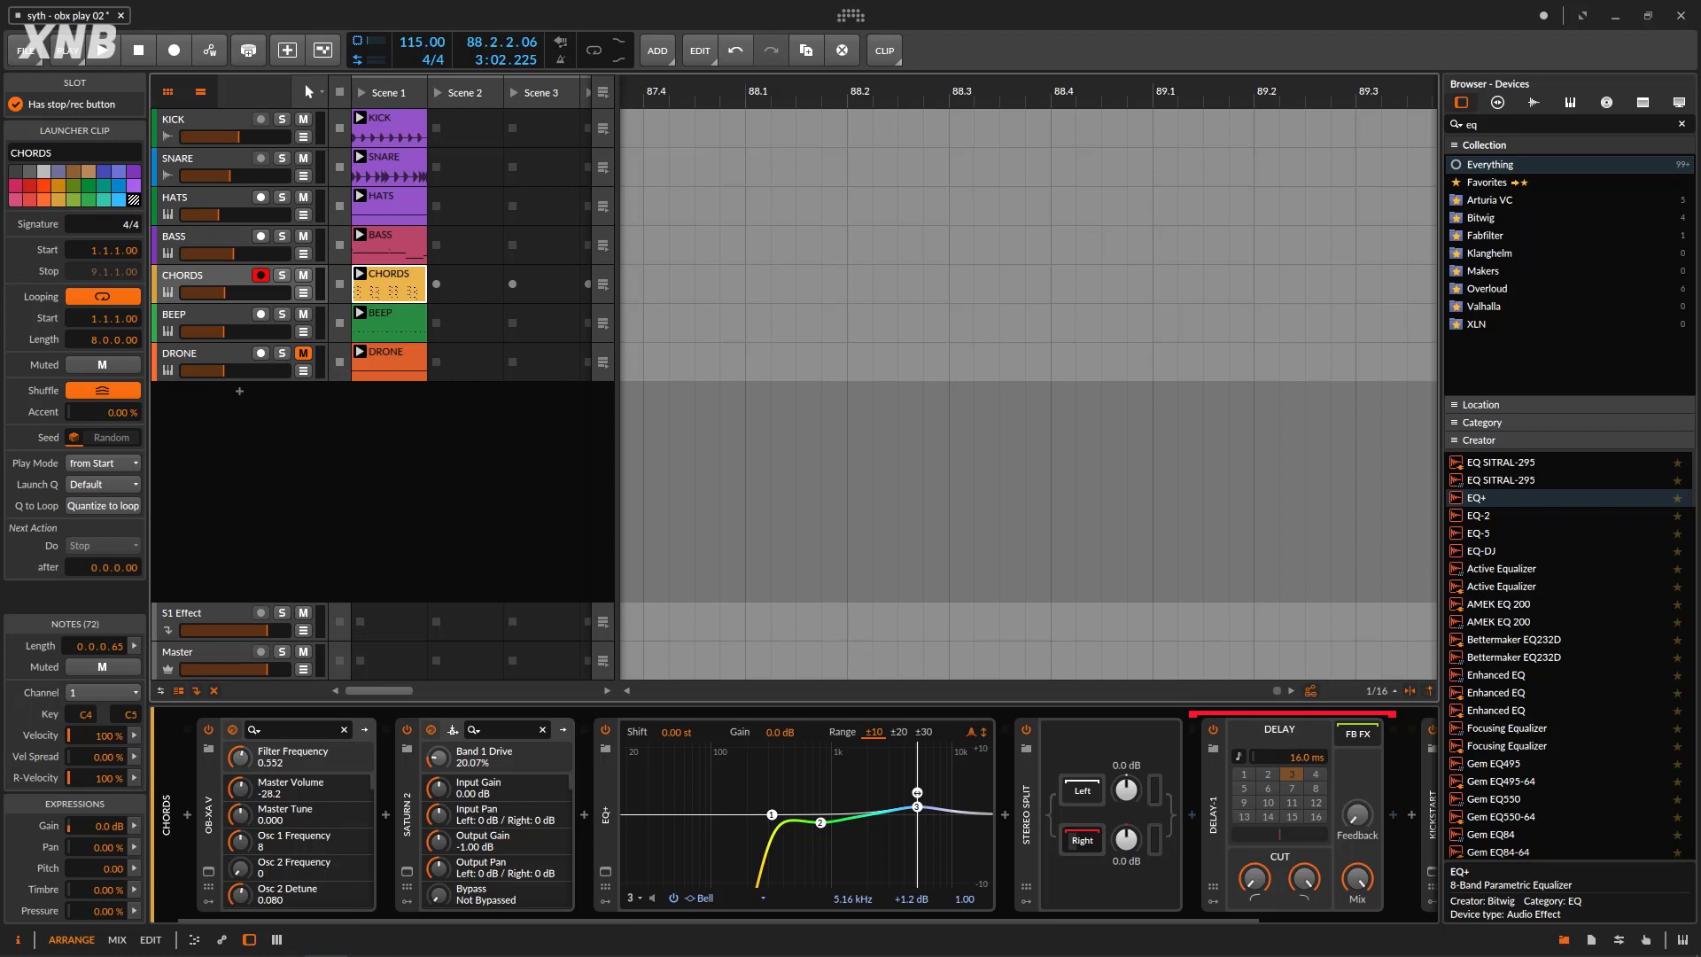
Insert EQ+ after OB-Xa V on the BEEP track and start playback.
{"action": "left_click", "coordinate": [216, 316]}
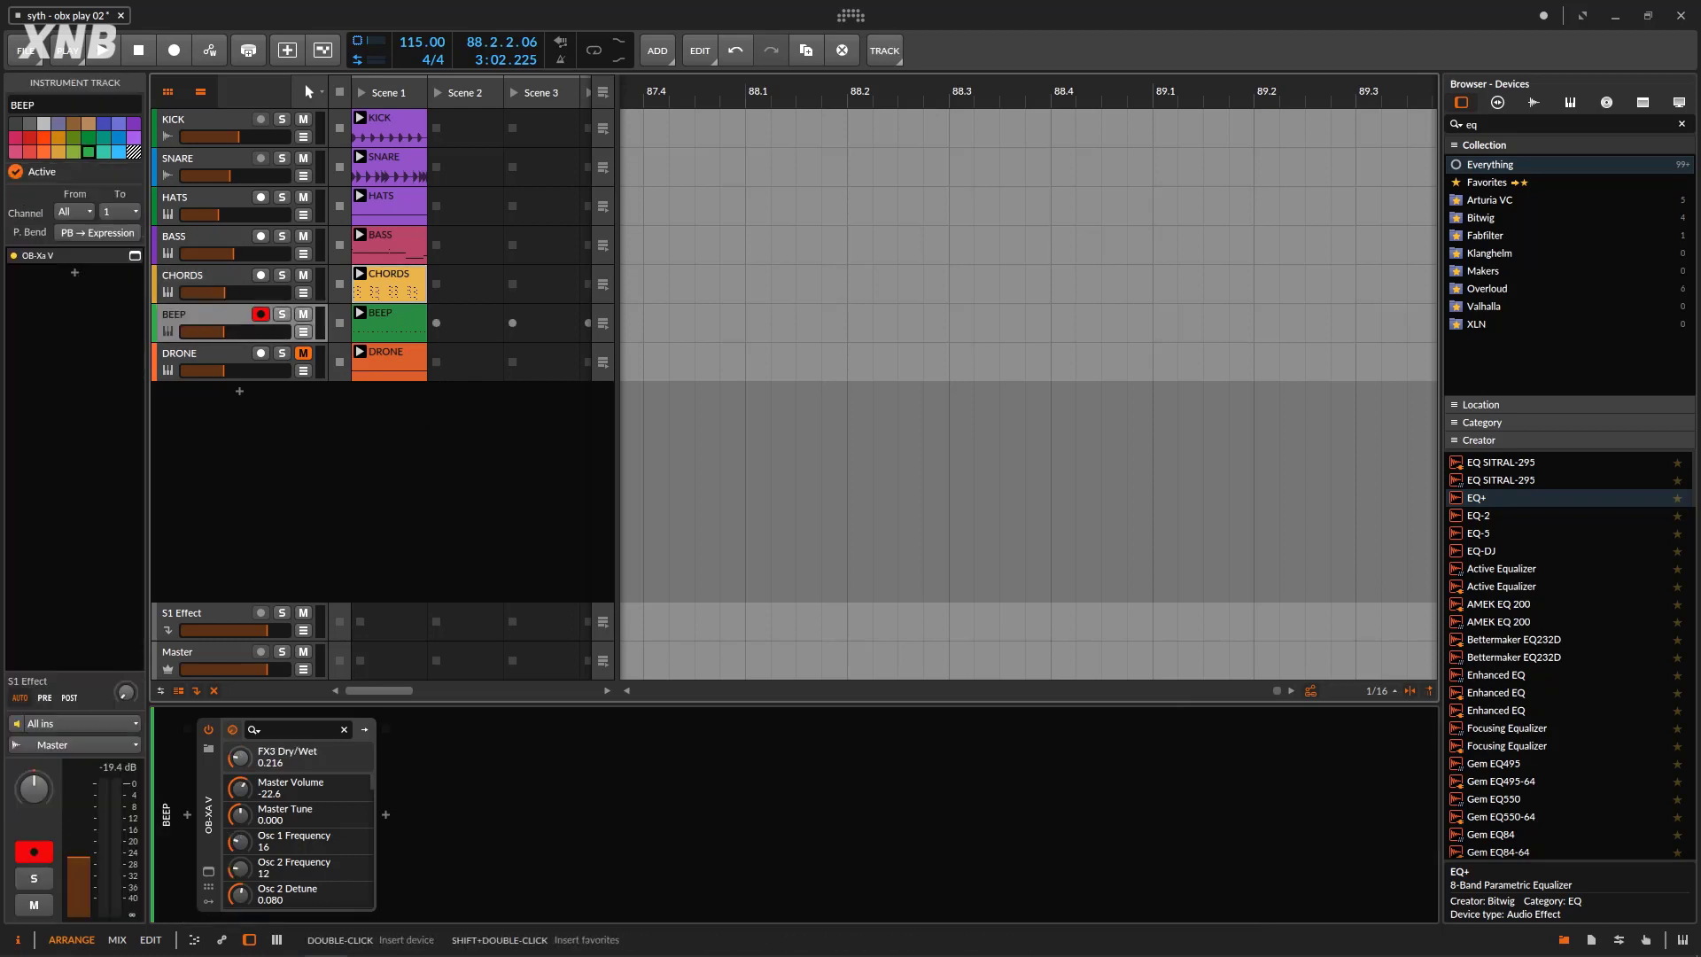
{"action": "left_click_drag", "start_coordinate": [1530, 502], "coordinate": [683, 804]}
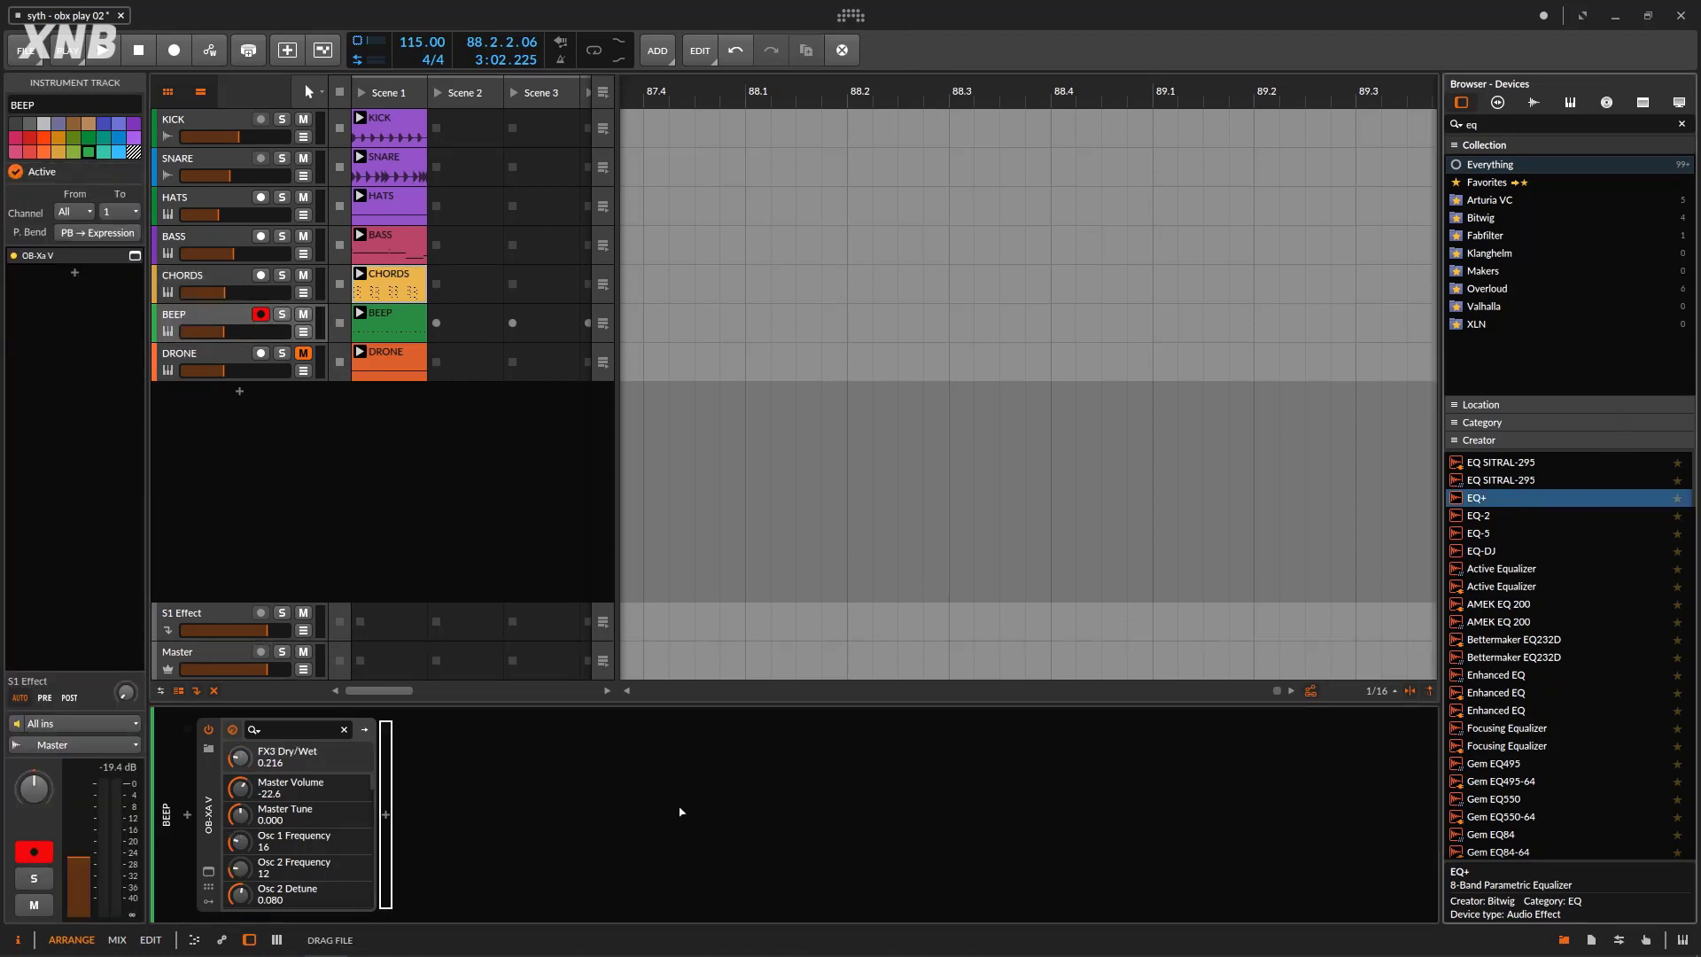
{"action": "key", "text": "space"}
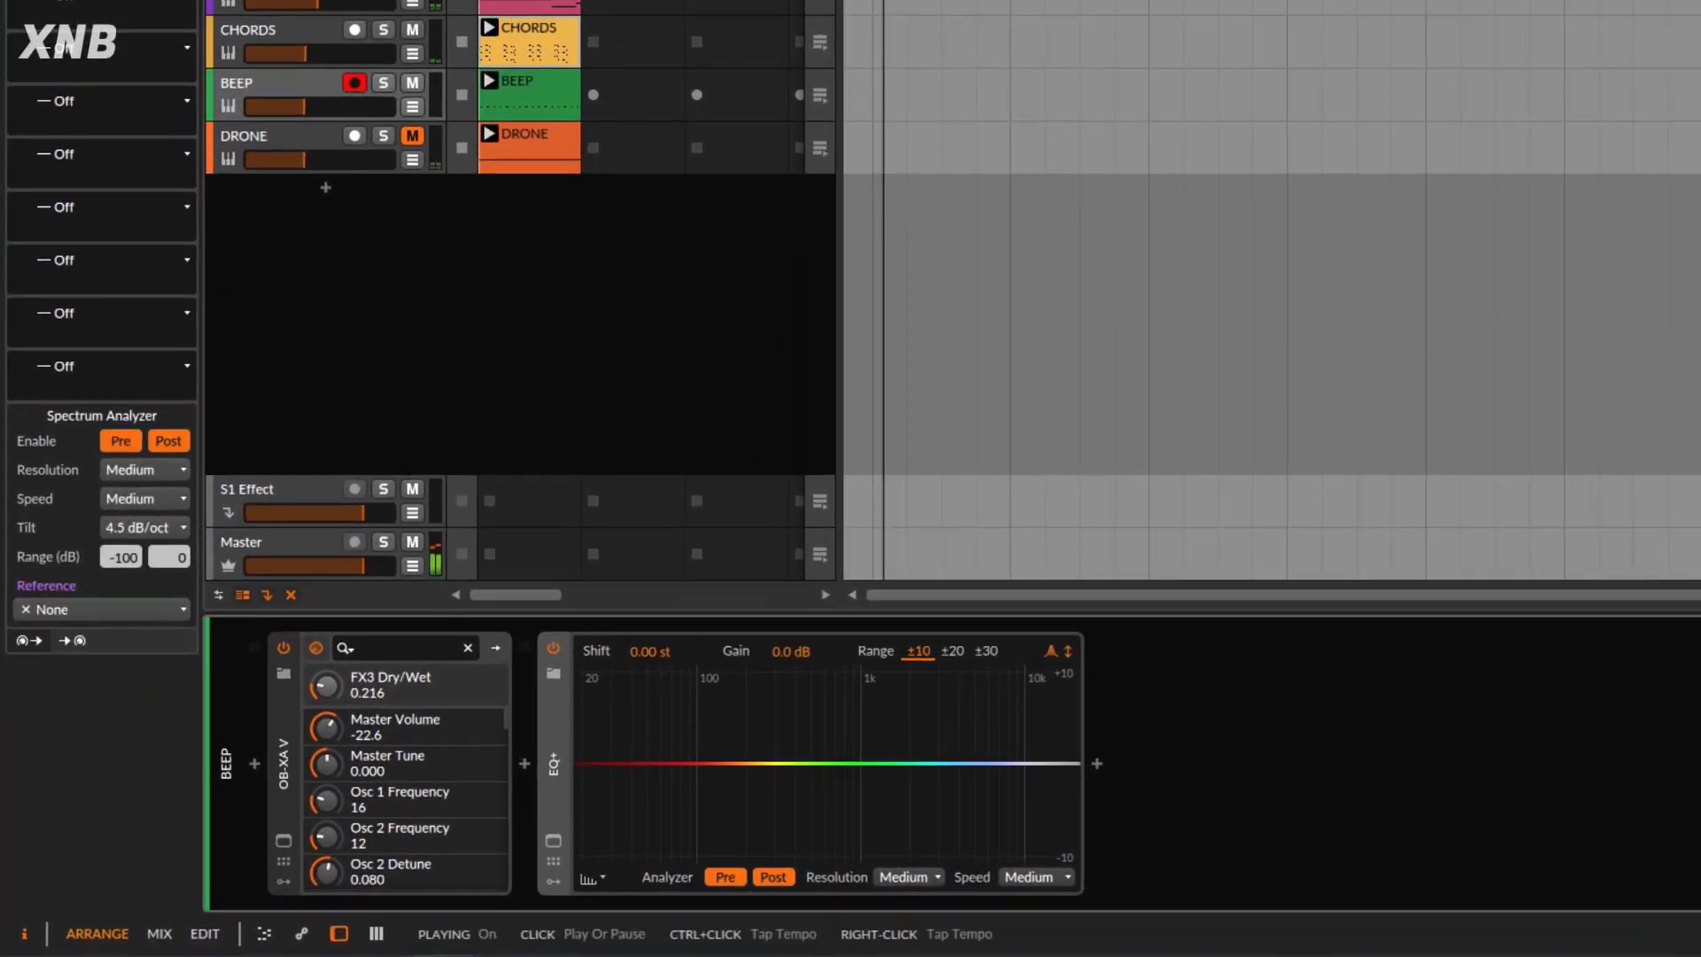
Add an EQ+ band at 133 Hz and make it a Low-cut 2 with a 12 dB/oct slope.
{"action": "left_click", "coordinate": [709, 764]}
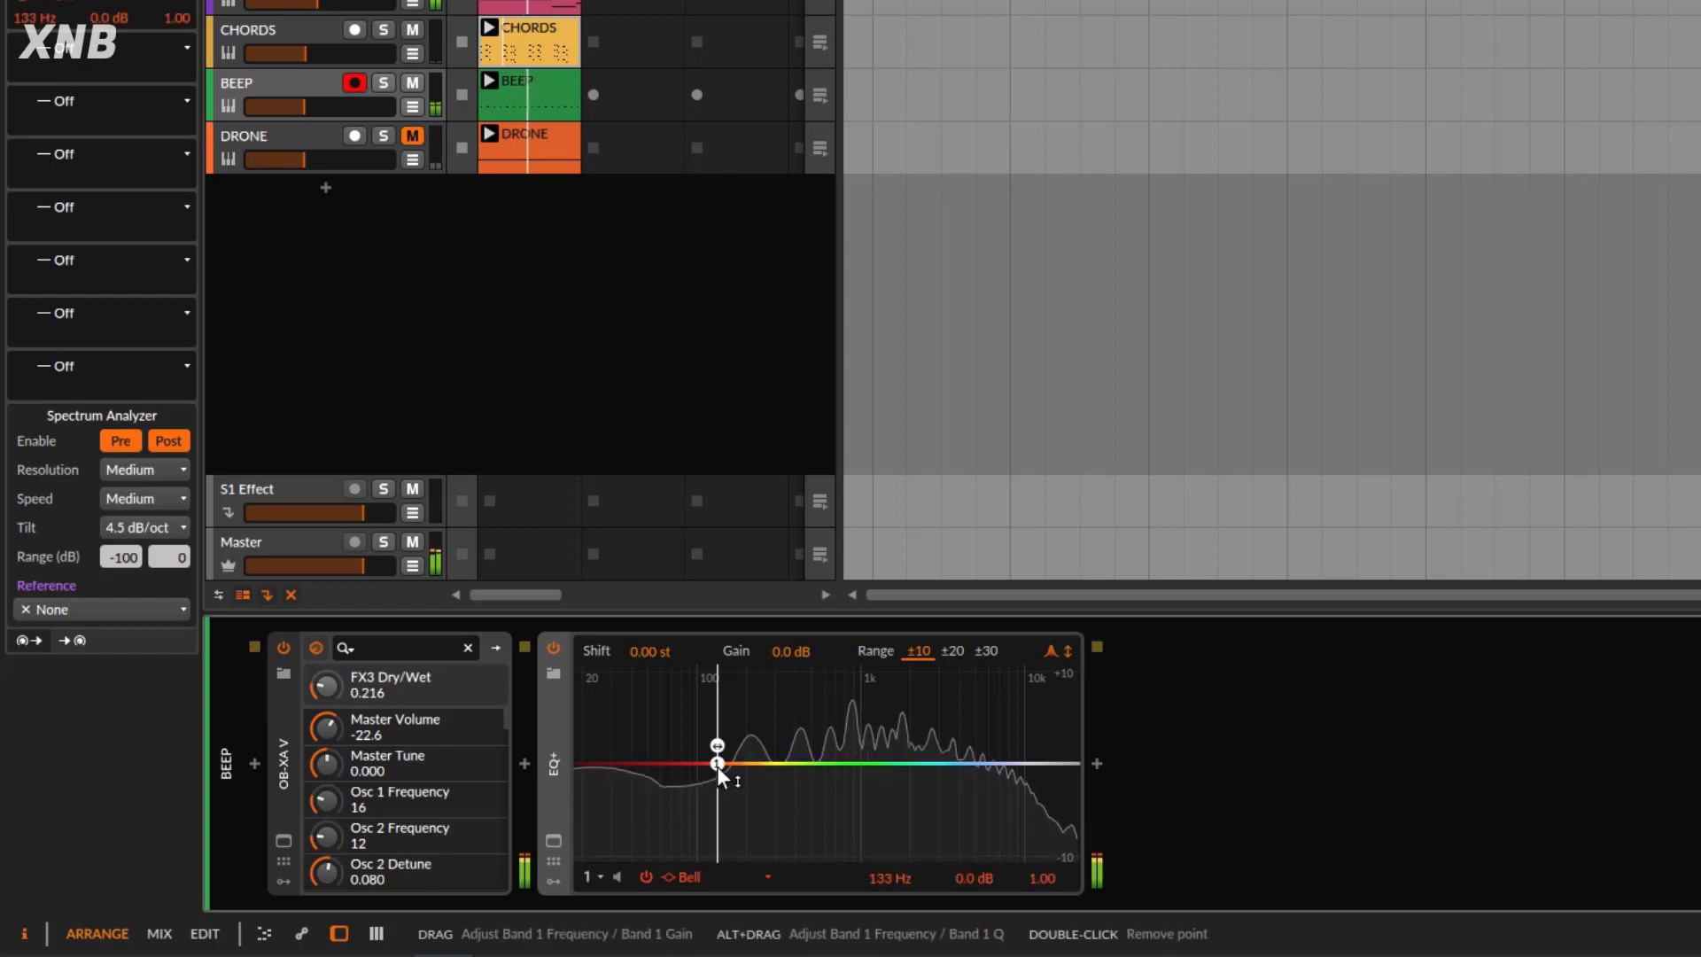
{"action": "left_click", "coordinate": [712, 873]}
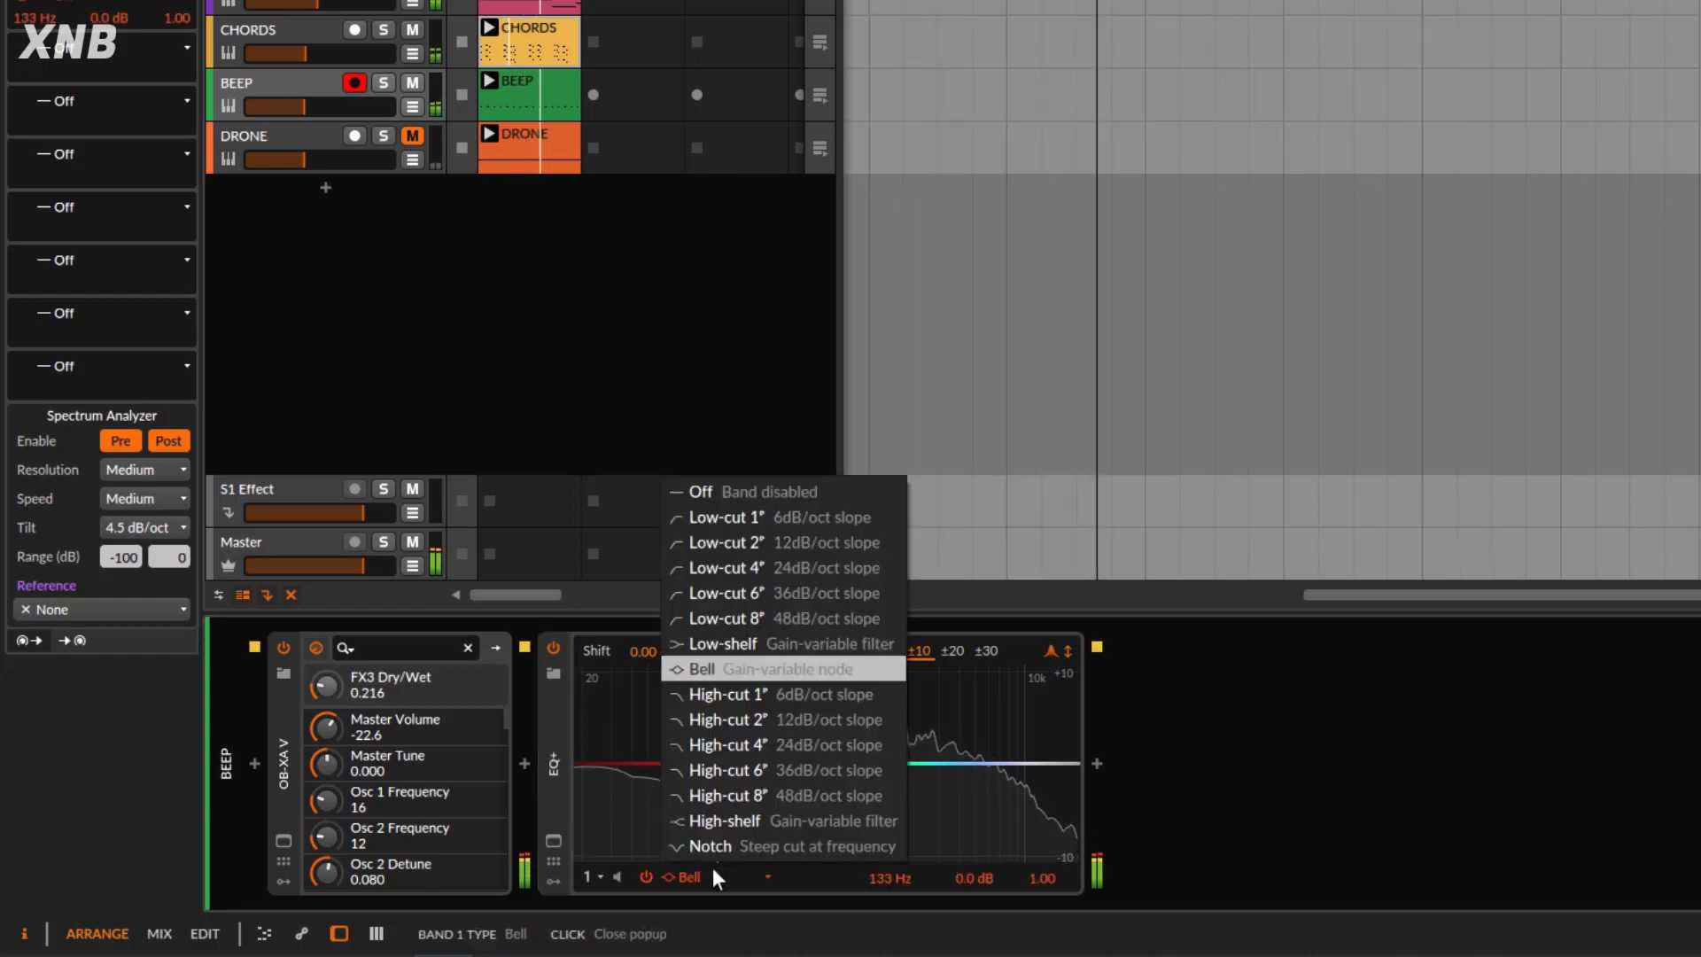
{"action": "left_click", "coordinate": [747, 571]}
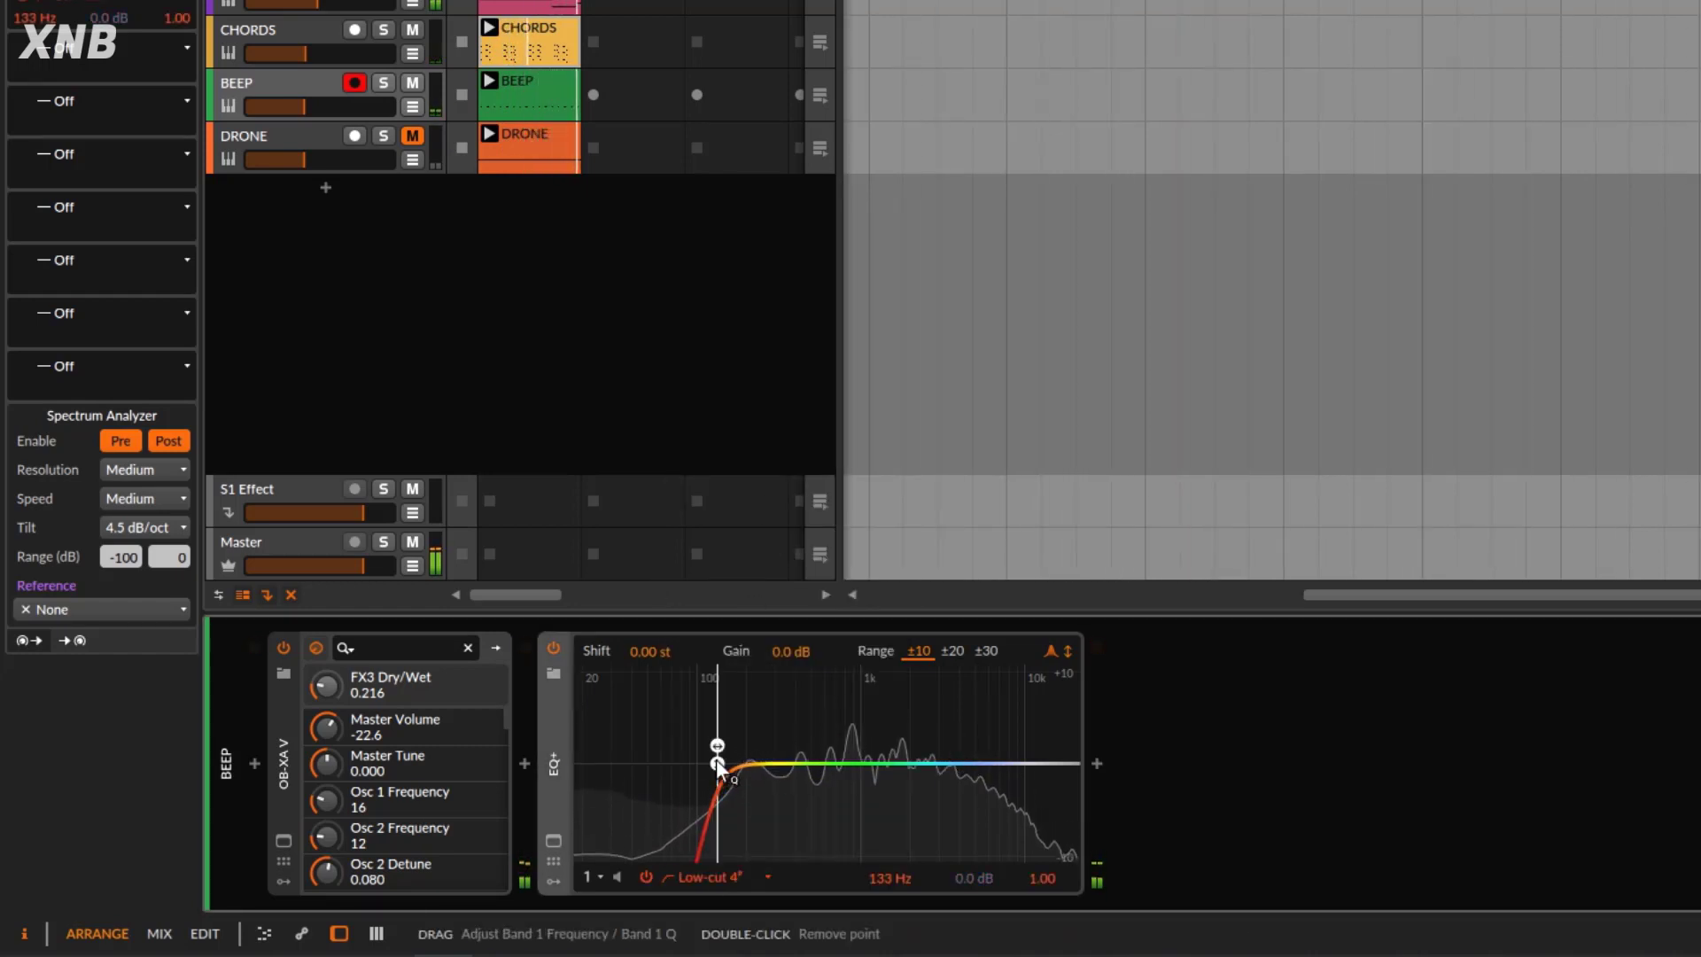
{"action": "left_click", "coordinate": [718, 878]}
{"action": "left_click", "coordinate": [795, 545]}
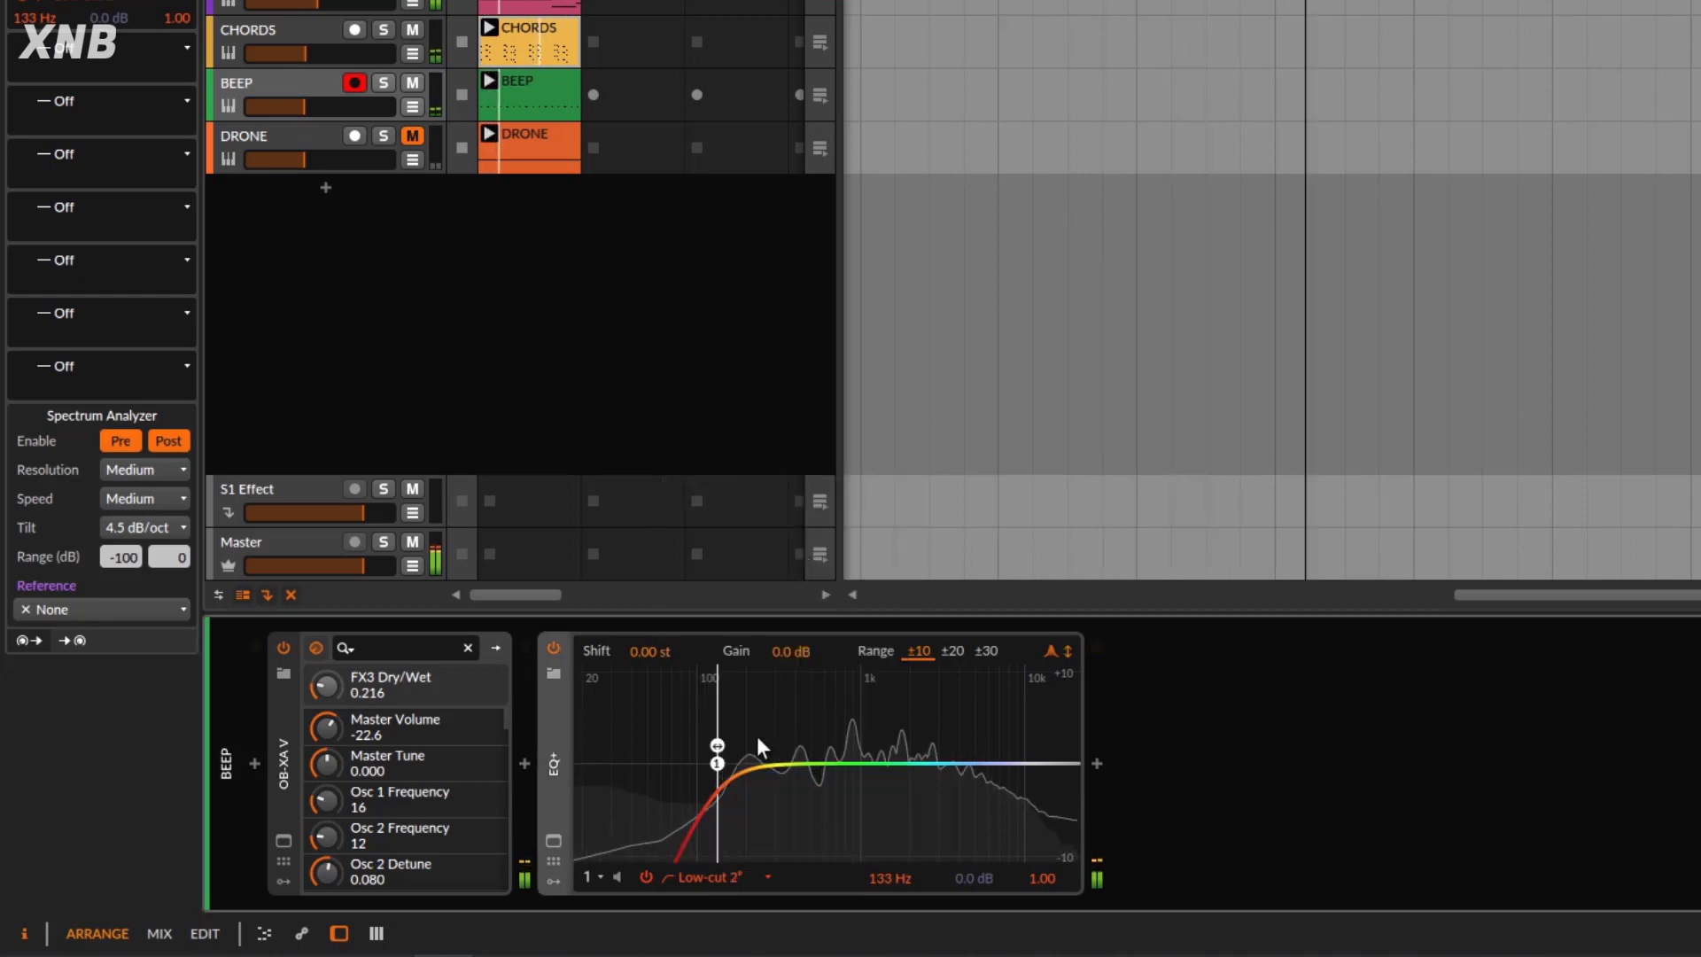
Move the low-cut to 168 Hz and add bells: 375 Hz -1.1 dB, 1.02 kHz +2.1 dB, 441 Hz -0.8 dB, 3.55 kHz +1.0 dB.
{"action": "left_click_drag", "start_coordinate": [716, 762], "coordinate": [803, 772]}
{"action": "left_click", "coordinate": [852, 758]}
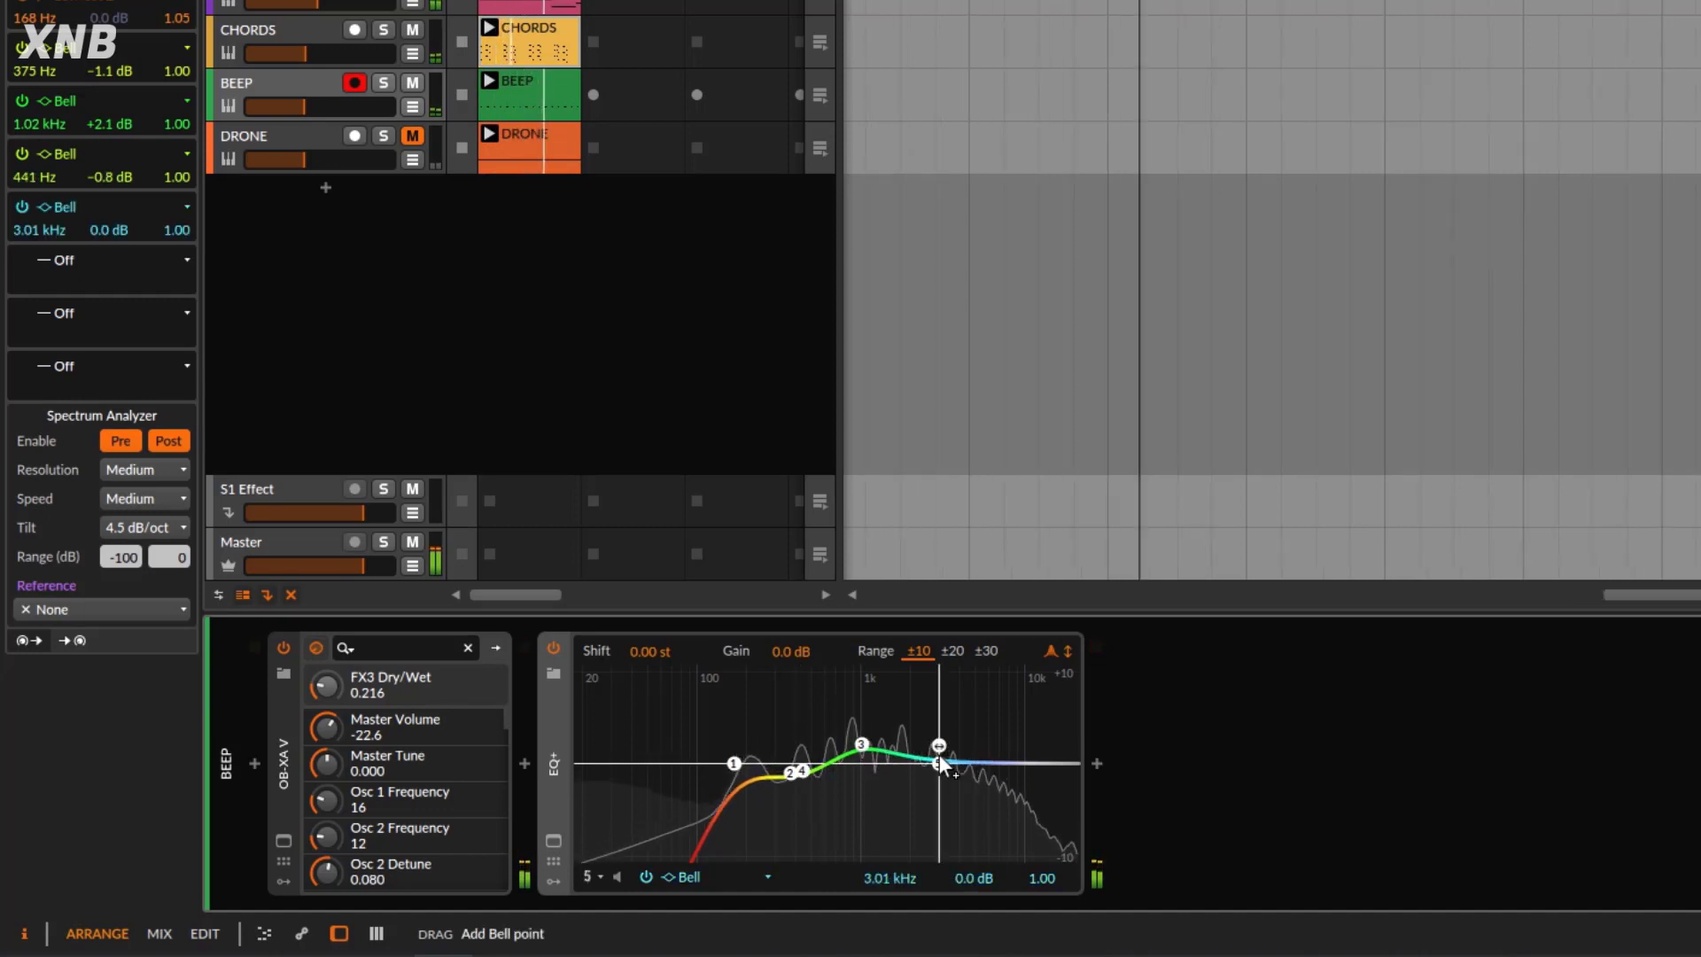
{"action": "left_click_drag", "start_coordinate": [941, 753], "coordinate": [950, 750]}
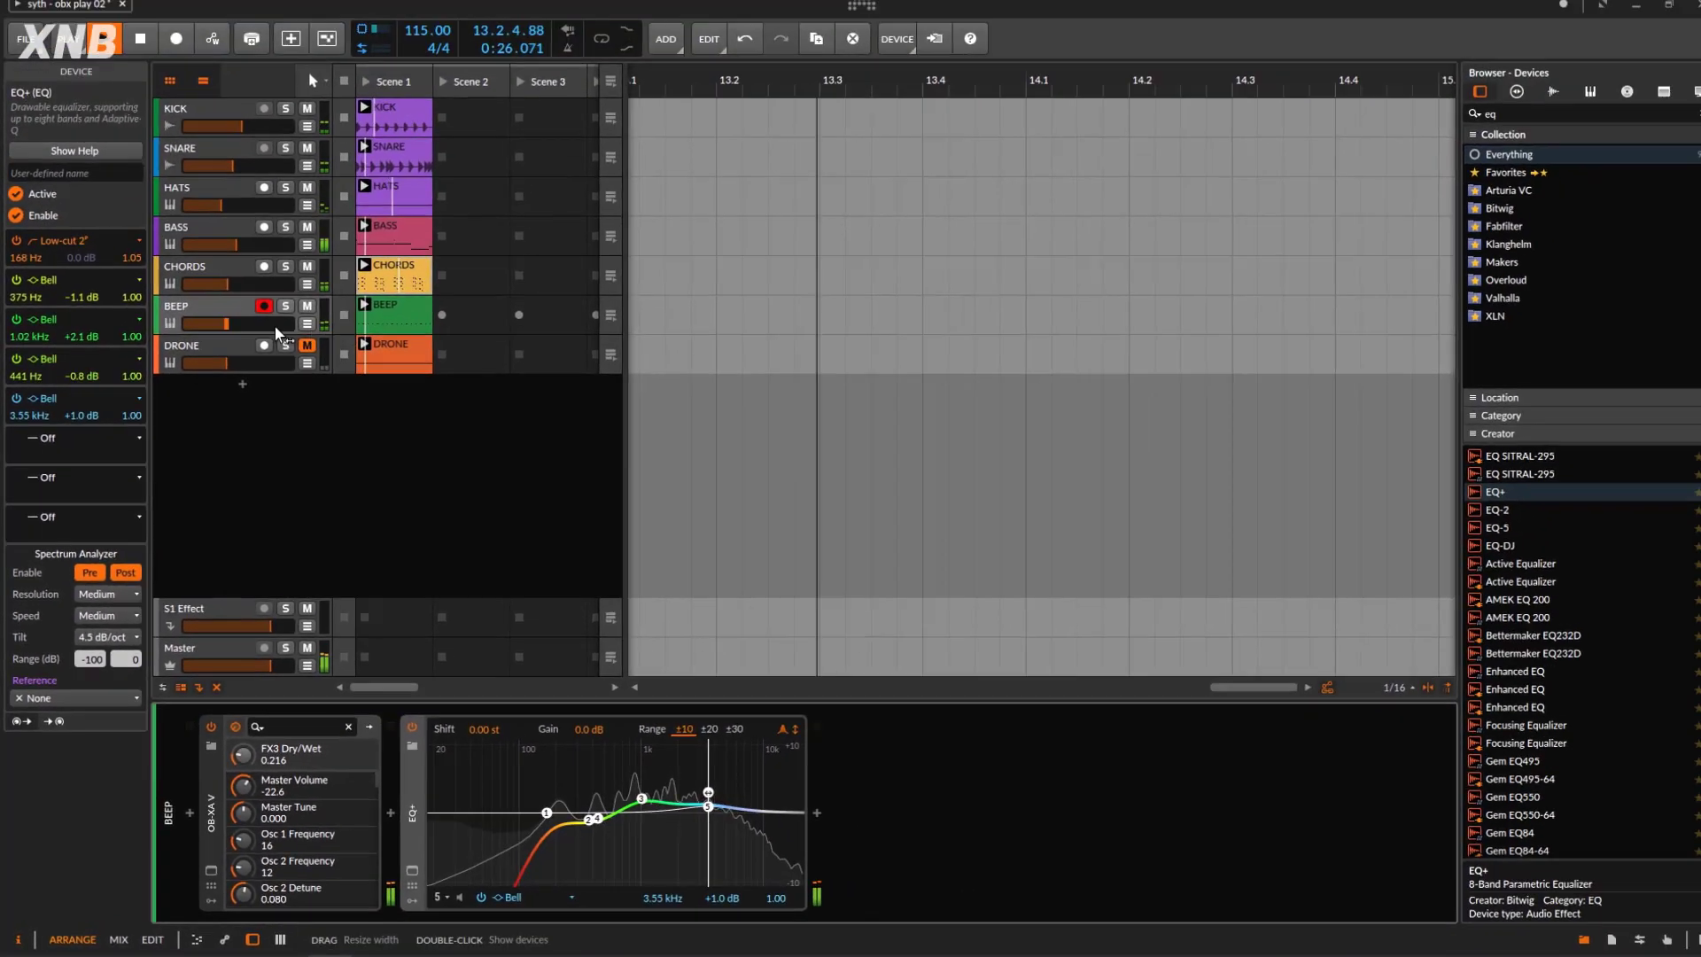
Solo the BEEP track, stop playback and review the effects settings in its OB-Xa V advanced section.
{"action": "left_click", "coordinate": [356, 145]}
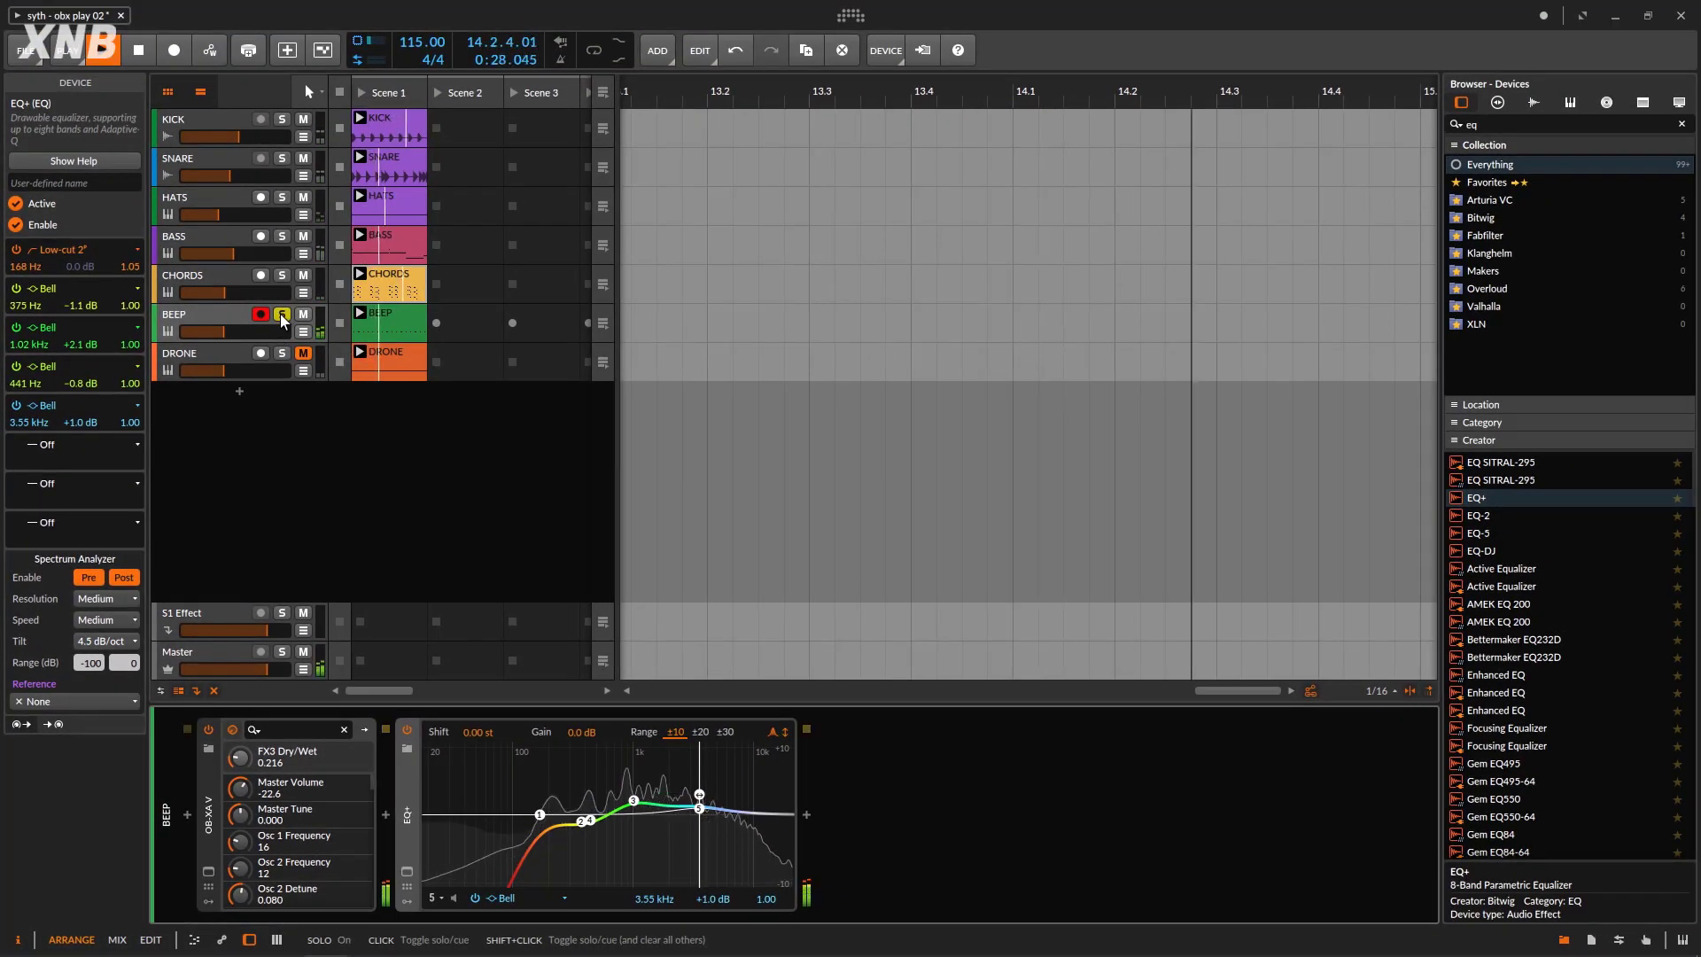
{"action": "left_click", "coordinate": [226, 315]}
{"action": "left_click", "coordinate": [141, 51]}
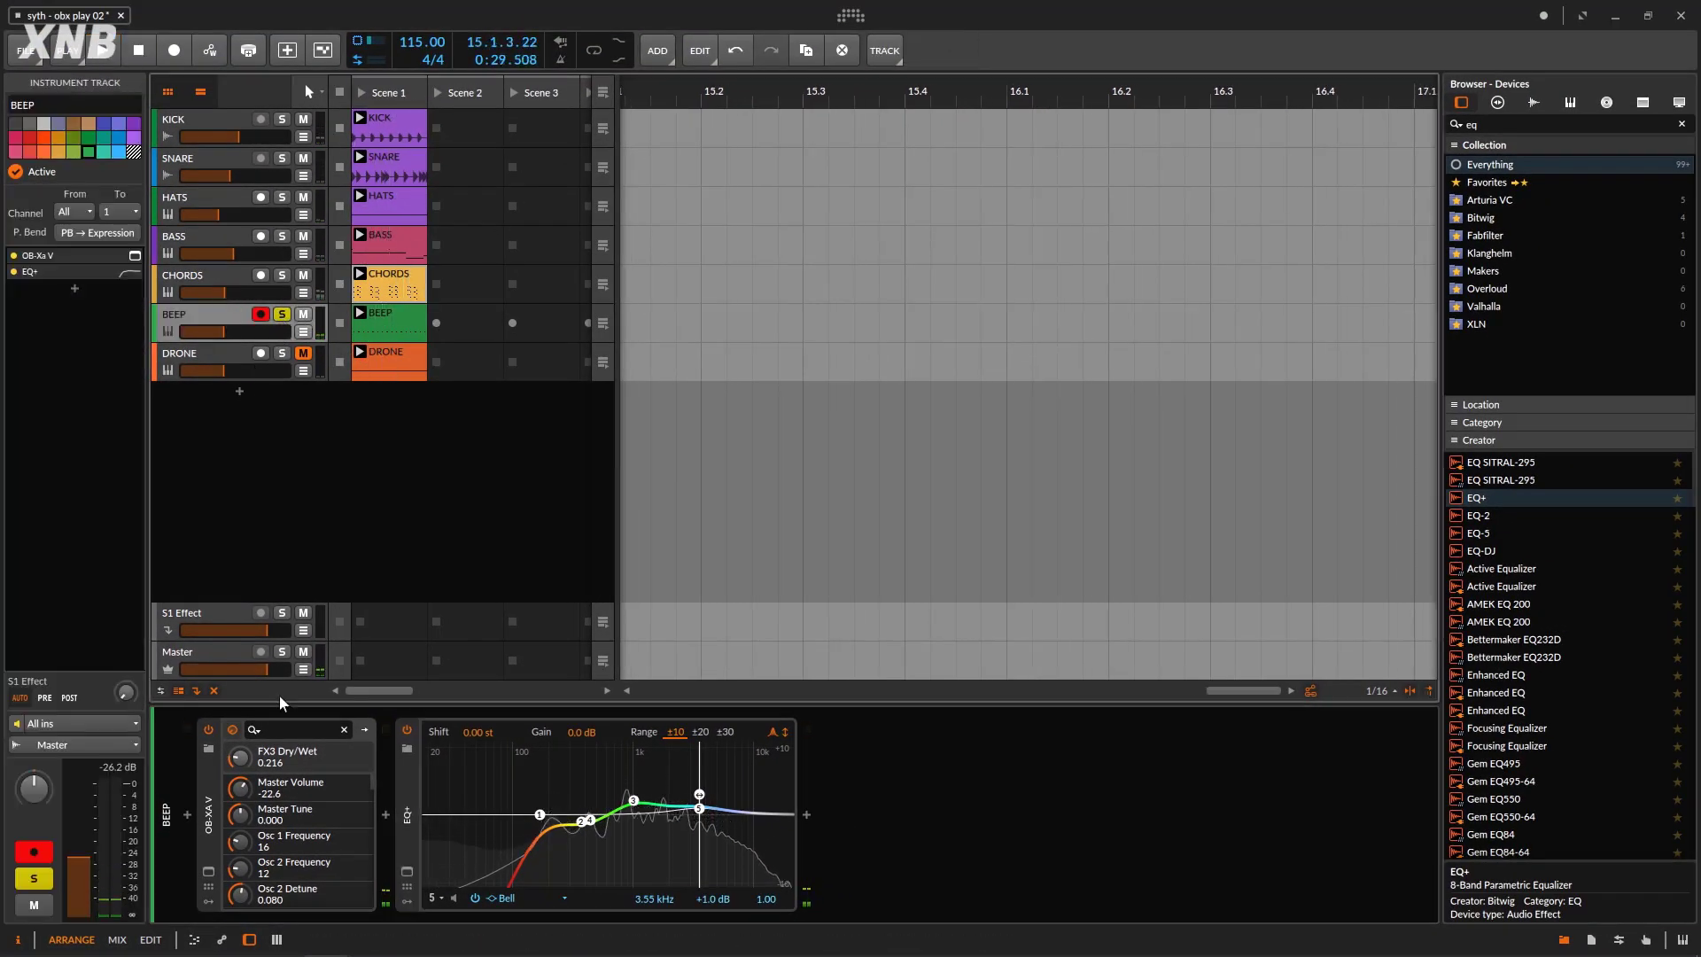
{"action": "left_click", "coordinate": [208, 871]}
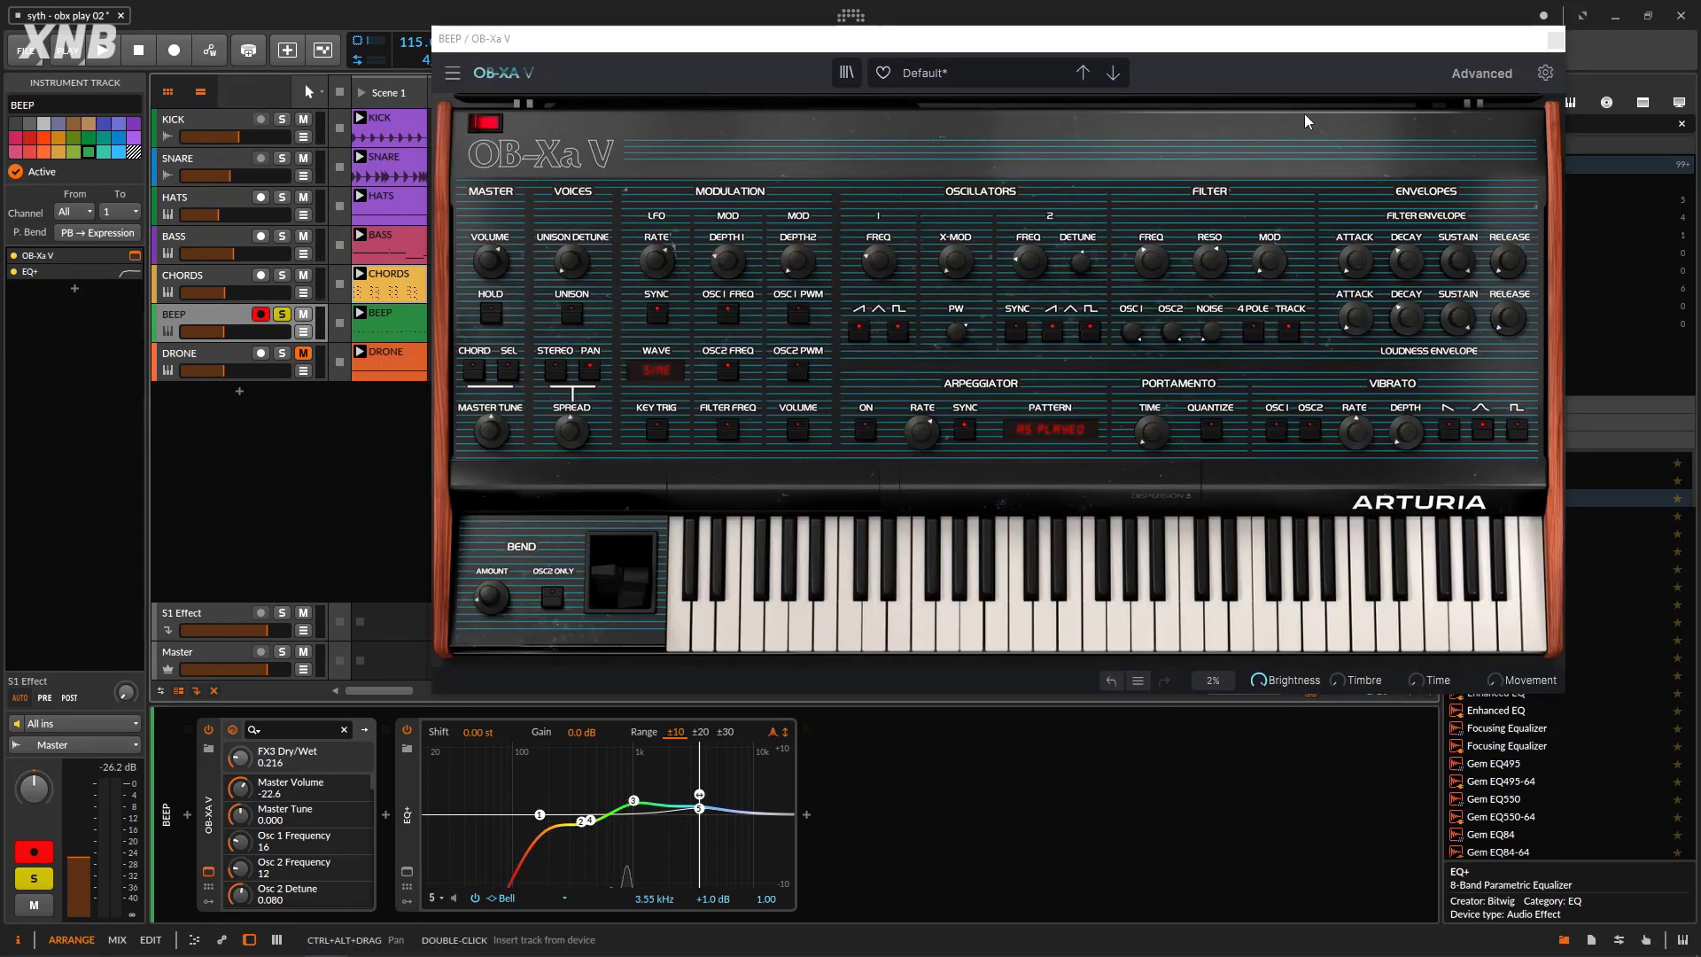
{"action": "left_click", "coordinate": [1481, 74]}
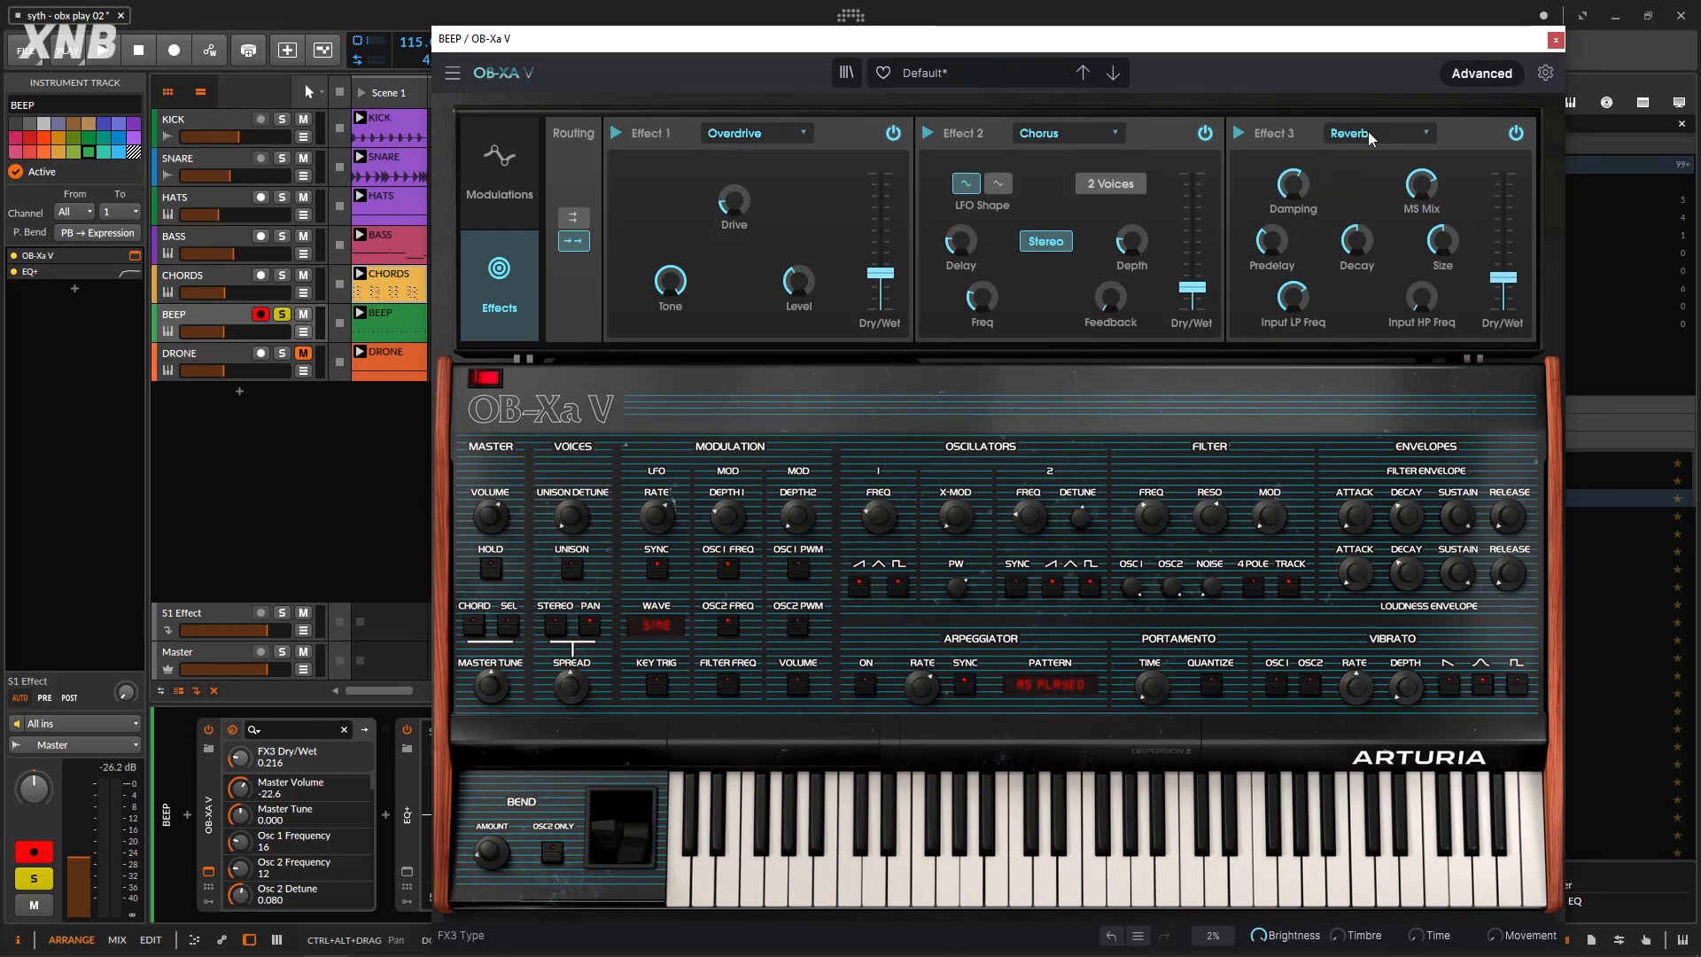
{"action": "left_click", "coordinate": [1481, 74]}
{"action": "left_click", "coordinate": [1556, 39]}
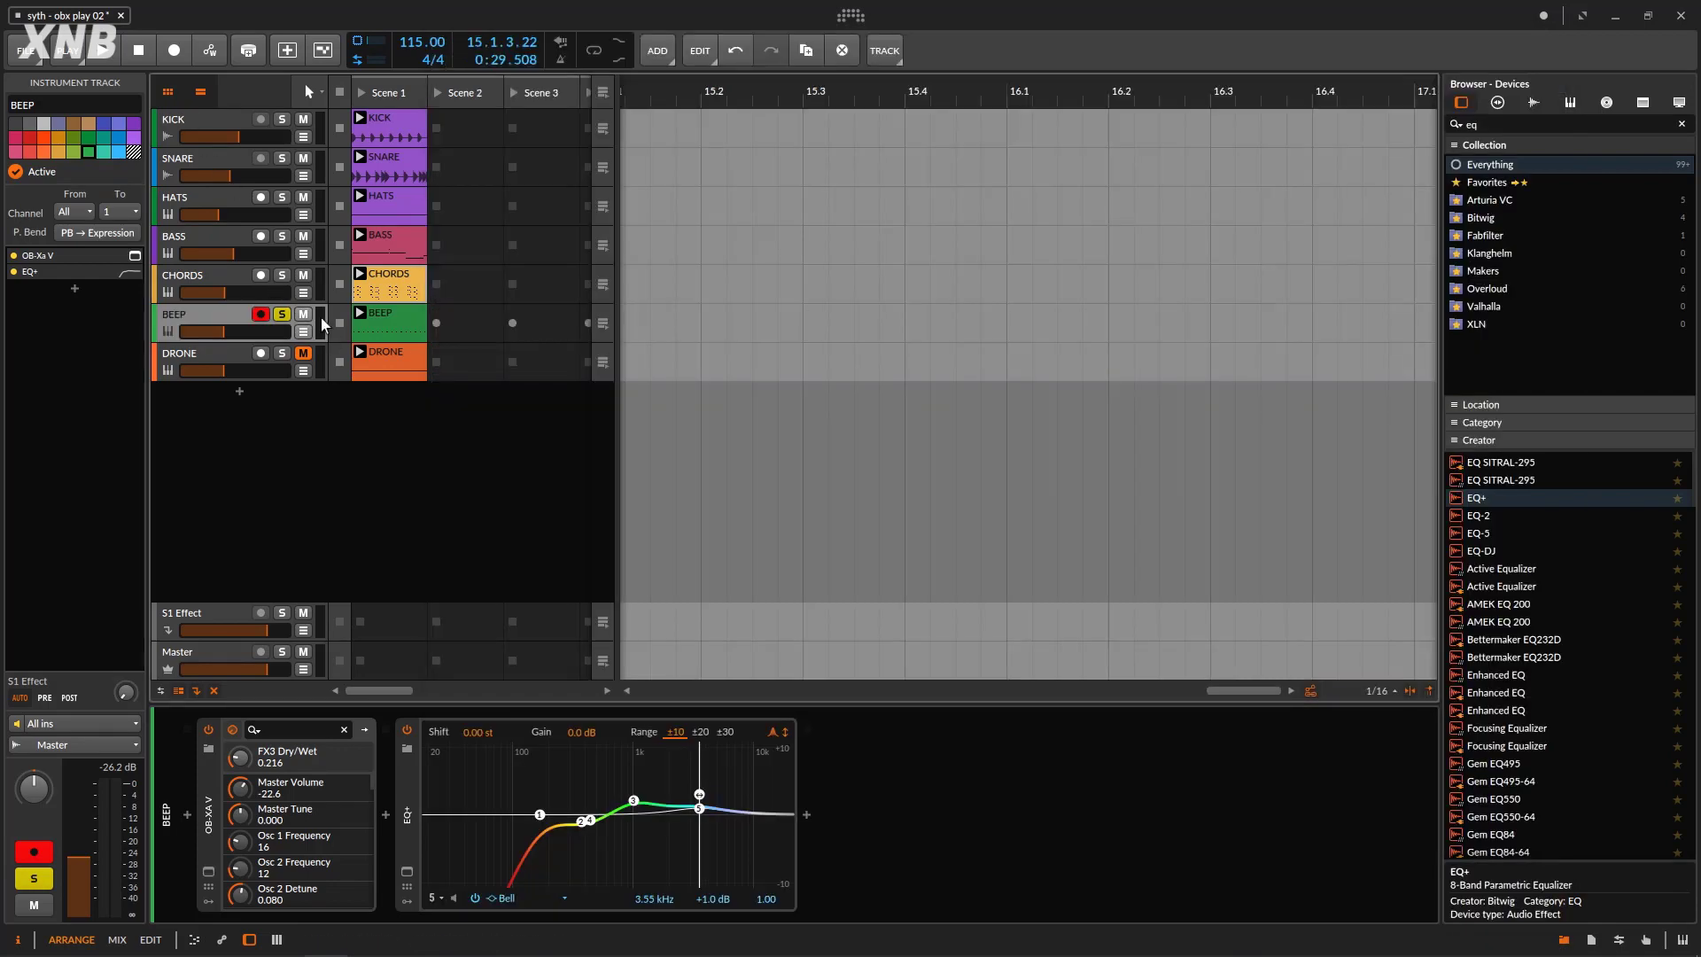
Raise the BASS track's volume slightly and set BEEP's to about -19.1 dB while the full mix plays.
{"action": "left_click", "coordinate": [105, 52]}
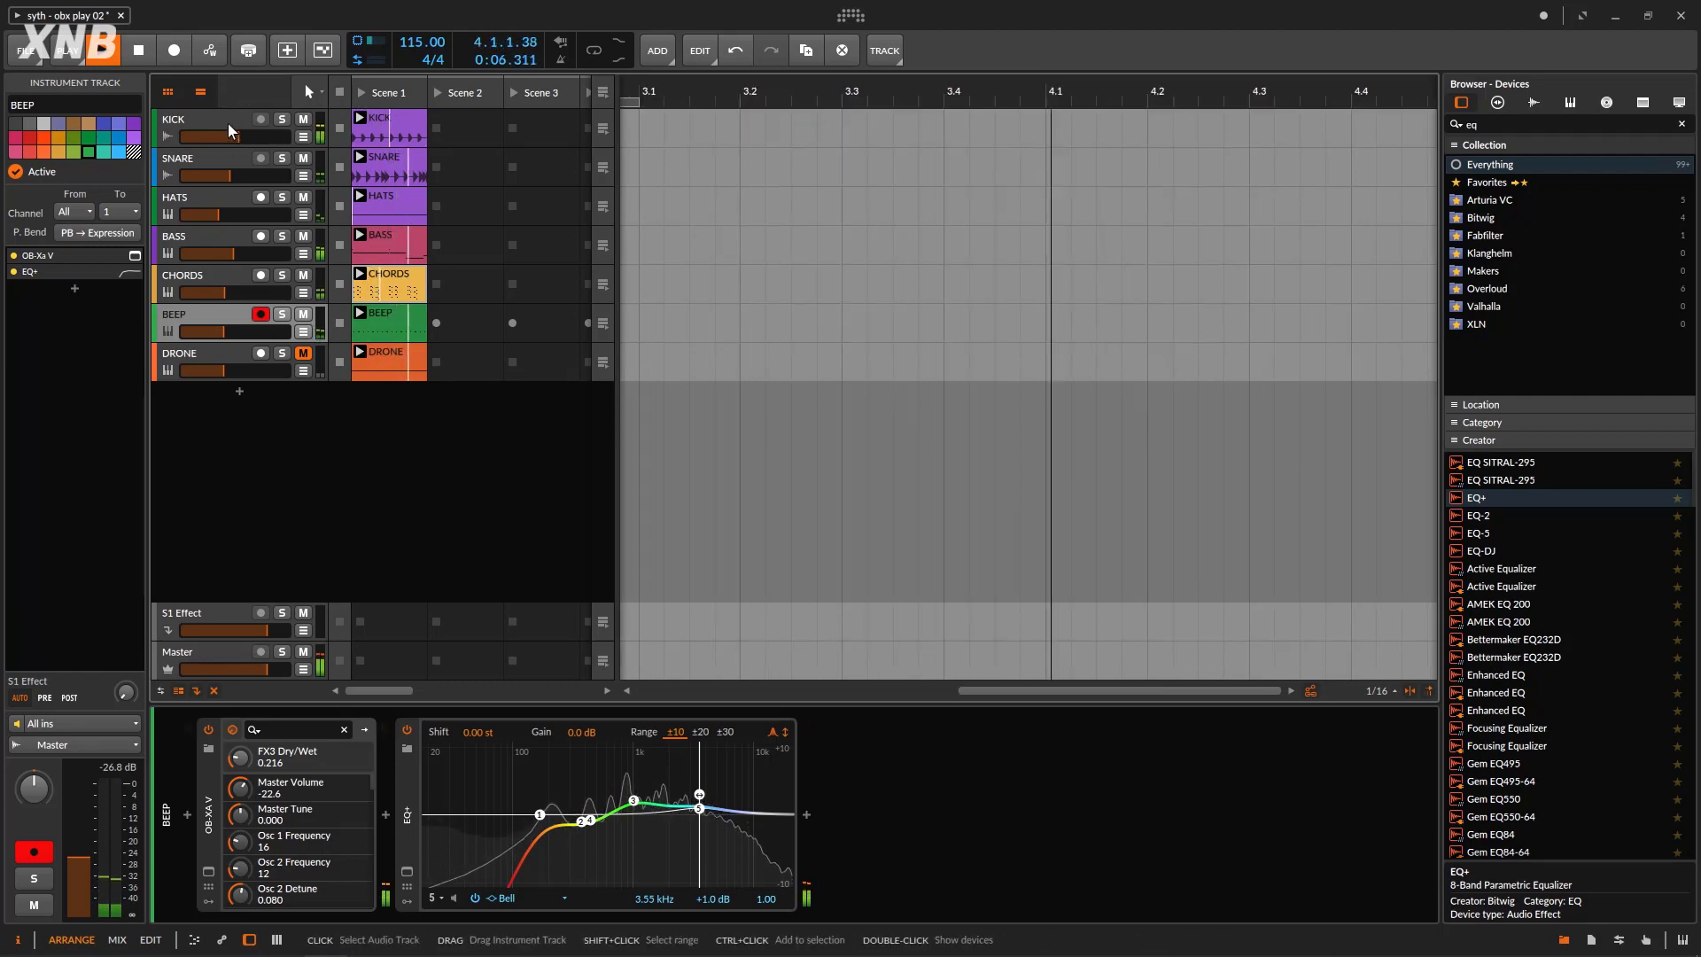
{"action": "left_click", "coordinate": [282, 237]}
{"action": "left_click_drag", "start_coordinate": [221, 255], "coordinate": [236, 254]}
{"action": "left_click", "coordinate": [282, 238]}
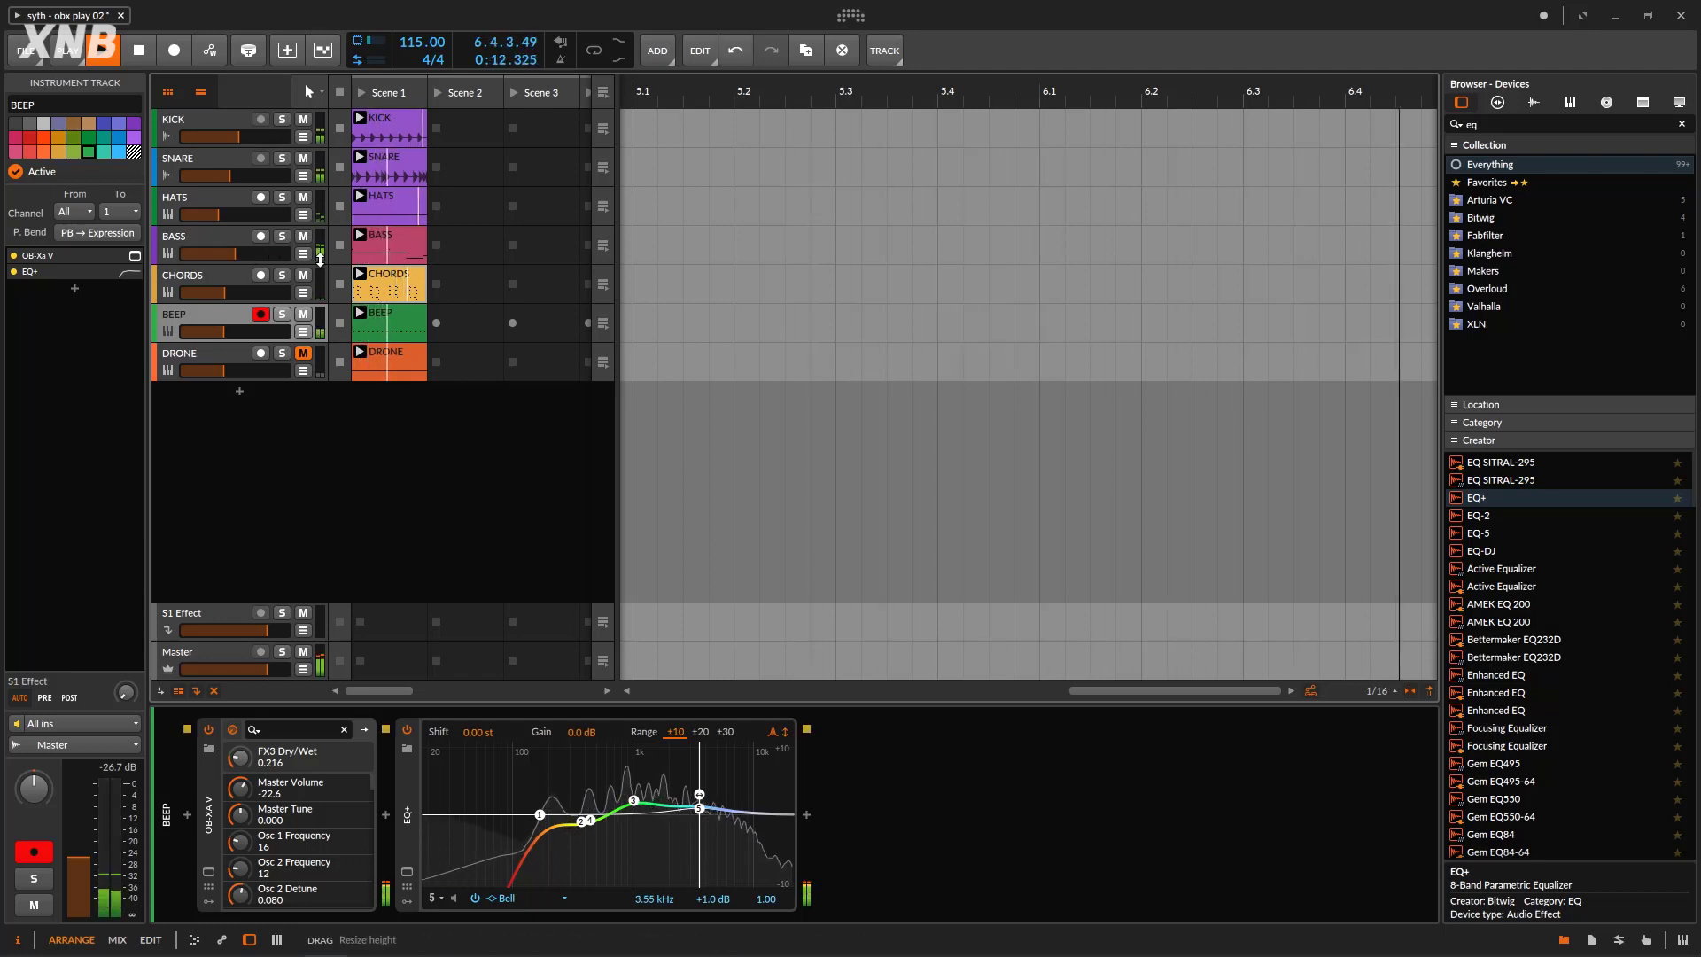
{"action": "left_click_drag", "start_coordinate": [225, 332], "coordinate": [220, 331]}
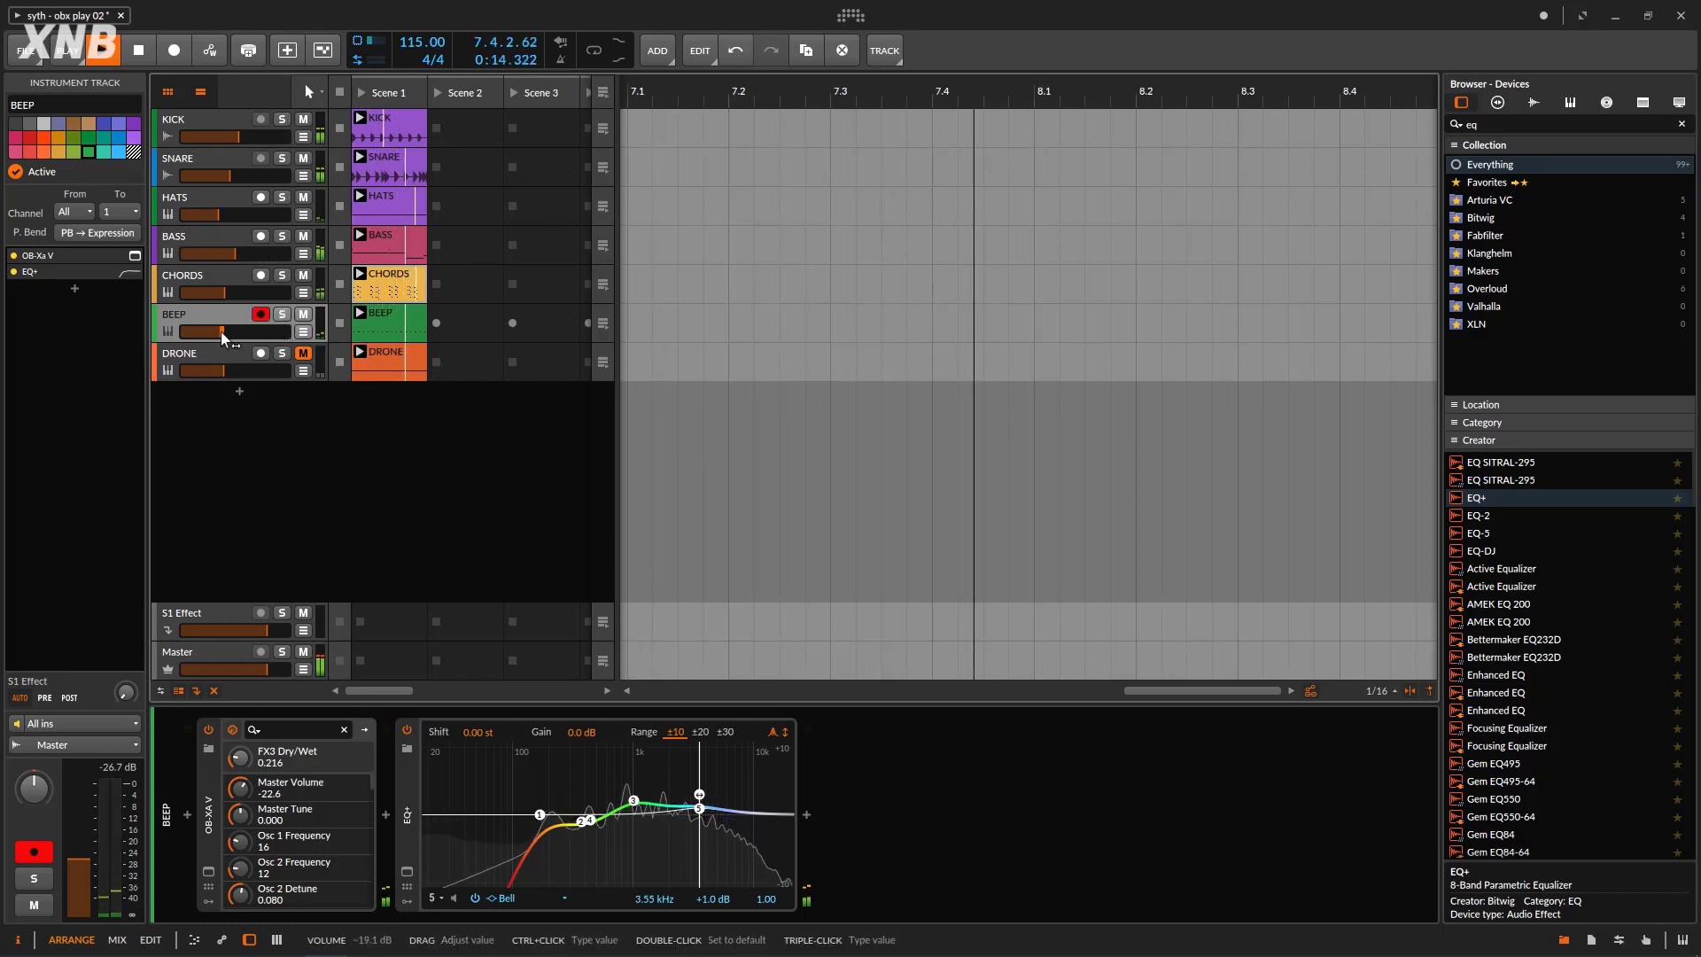
{"action": "left_click", "coordinate": [139, 51]}
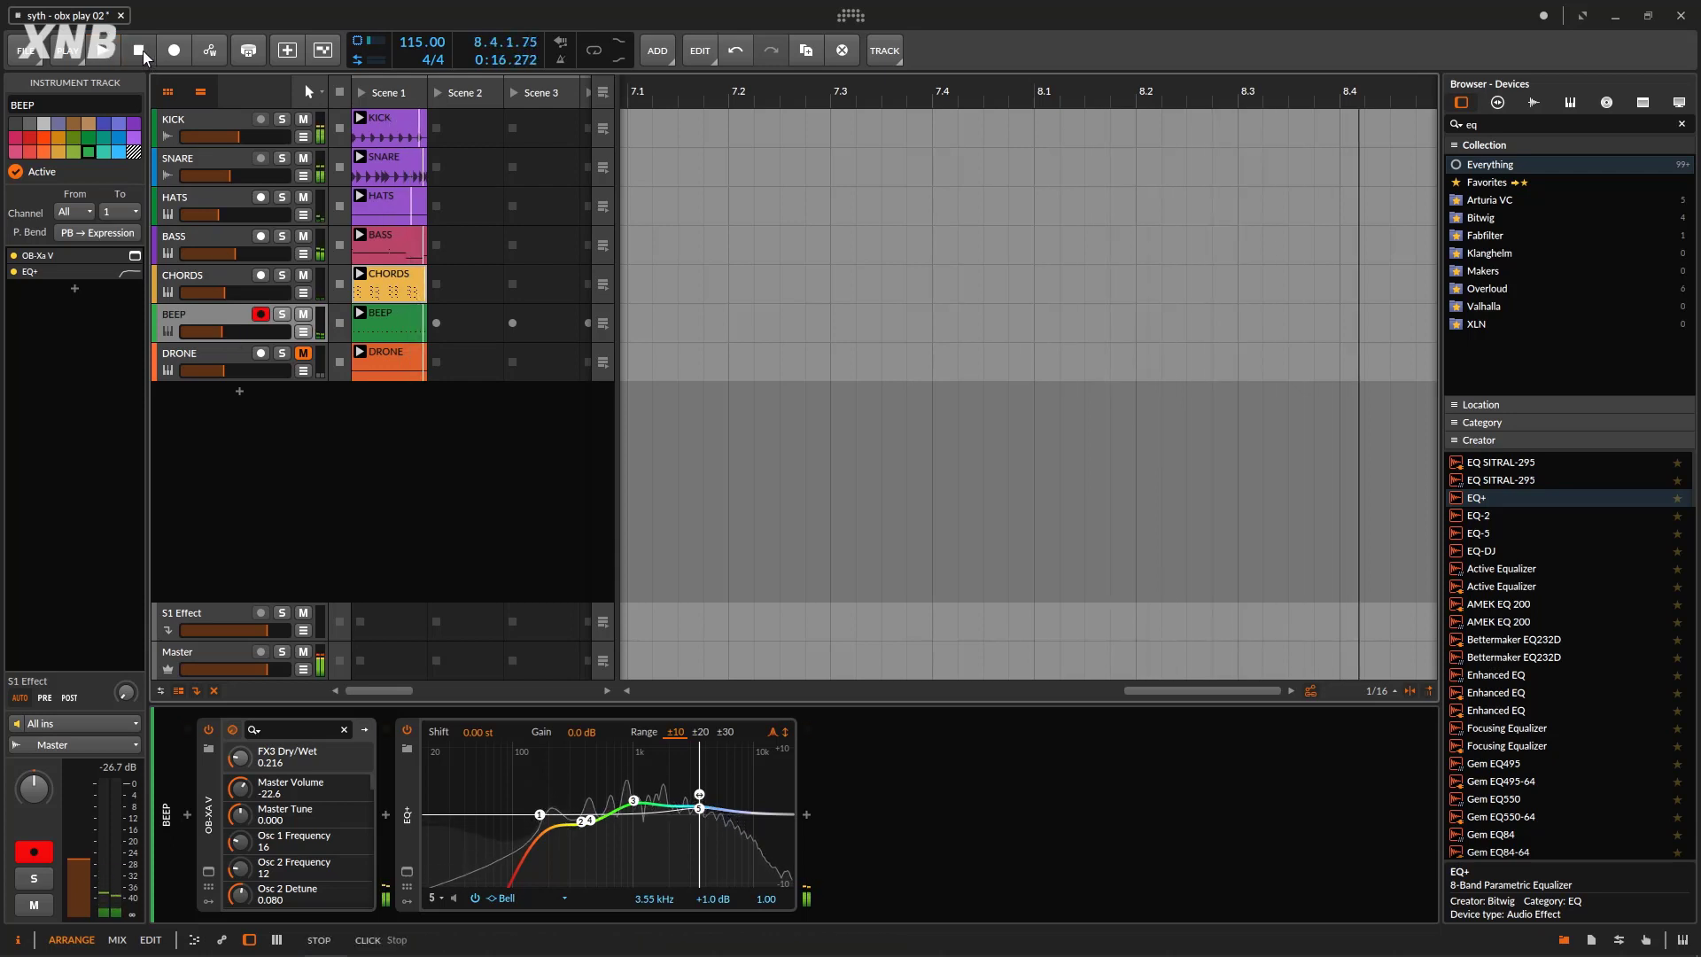
Copy the Kickstart device from the CHORDS track to the BEEP track, placing it after EQ+.
{"action": "left_click", "coordinate": [226, 352]}
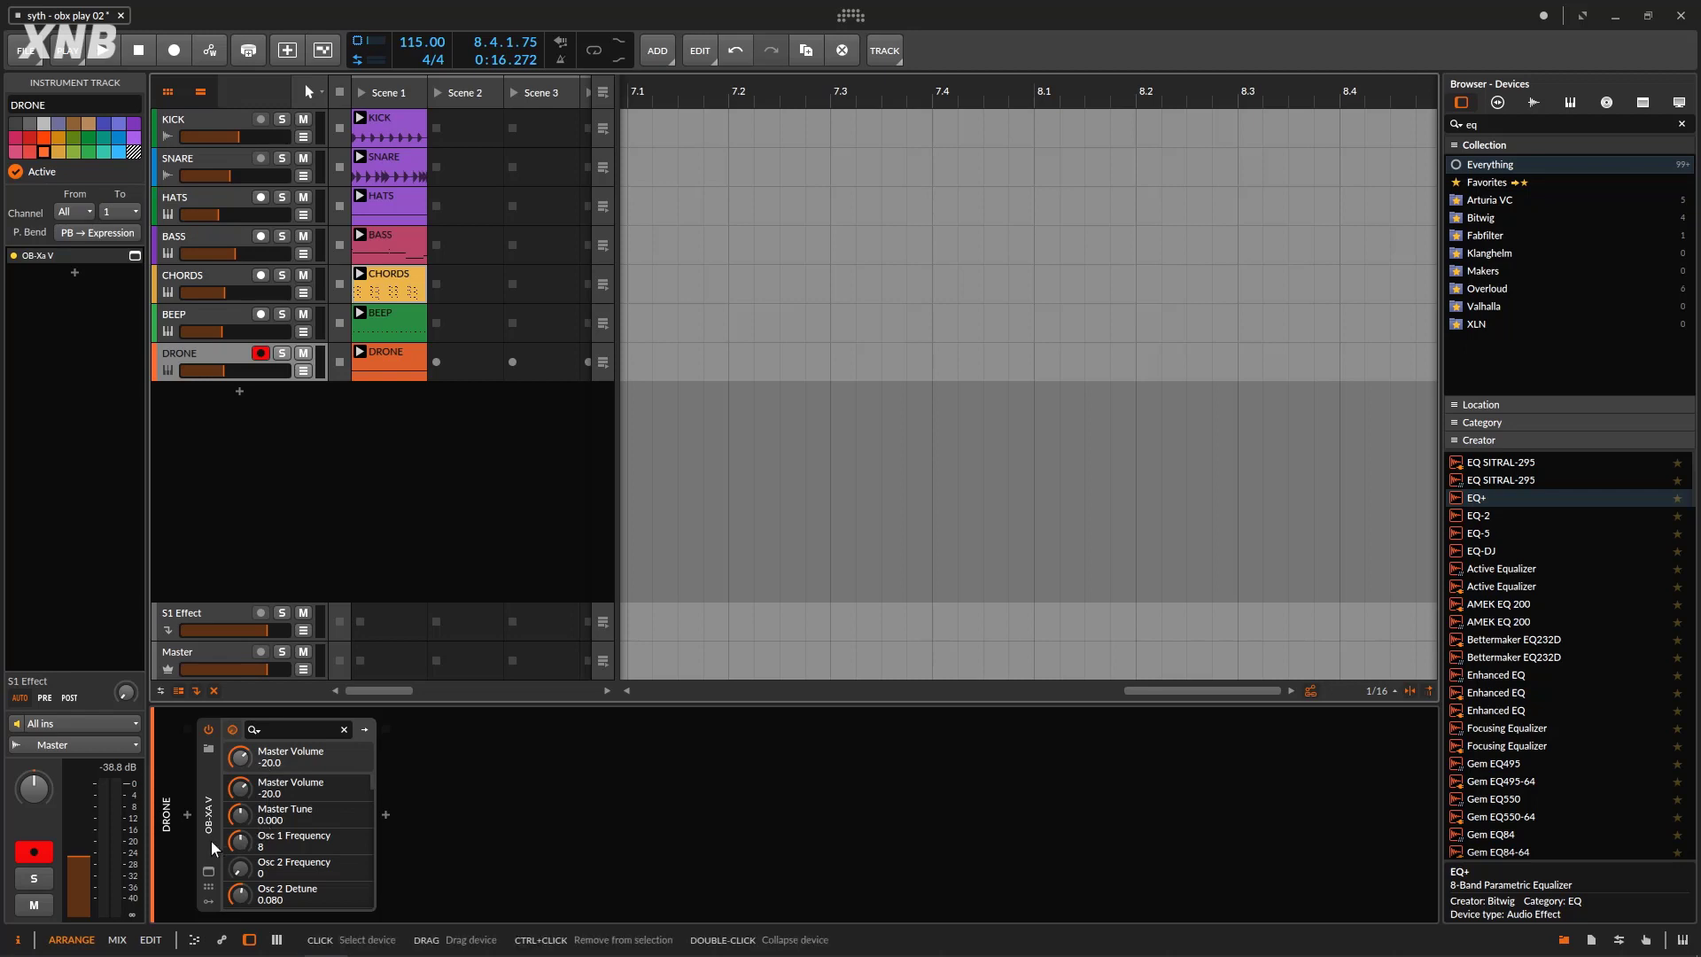
{"action": "left_click", "coordinate": [205, 317]}
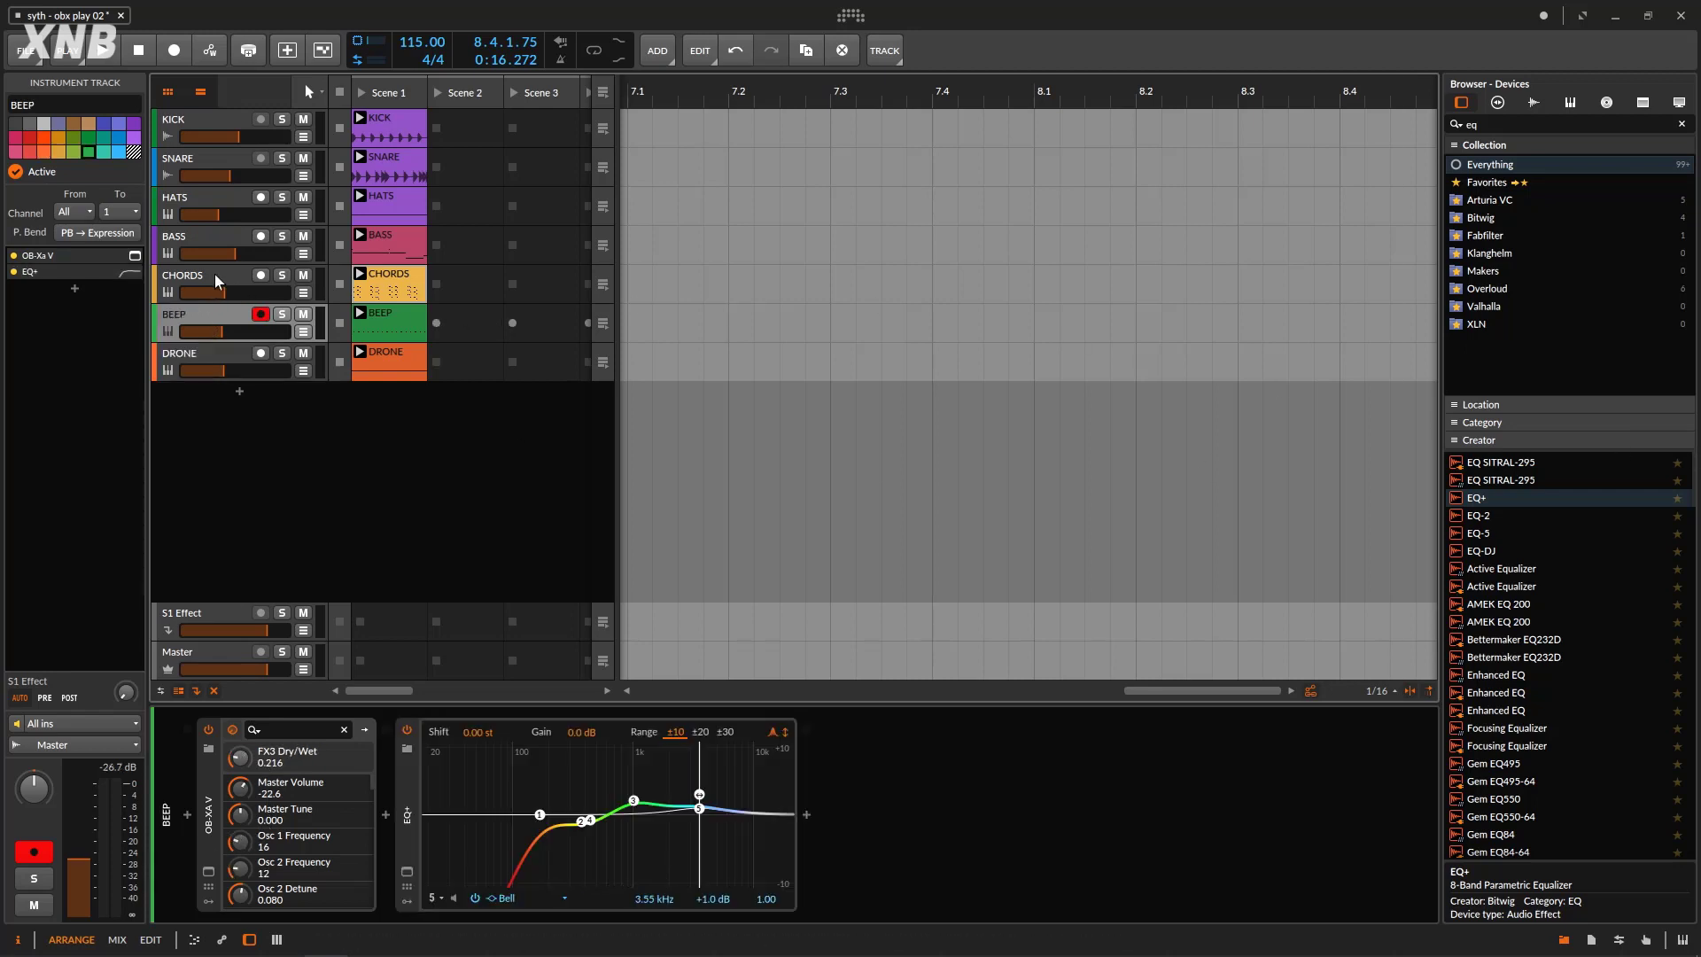
{"action": "left_click", "coordinate": [215, 280]}
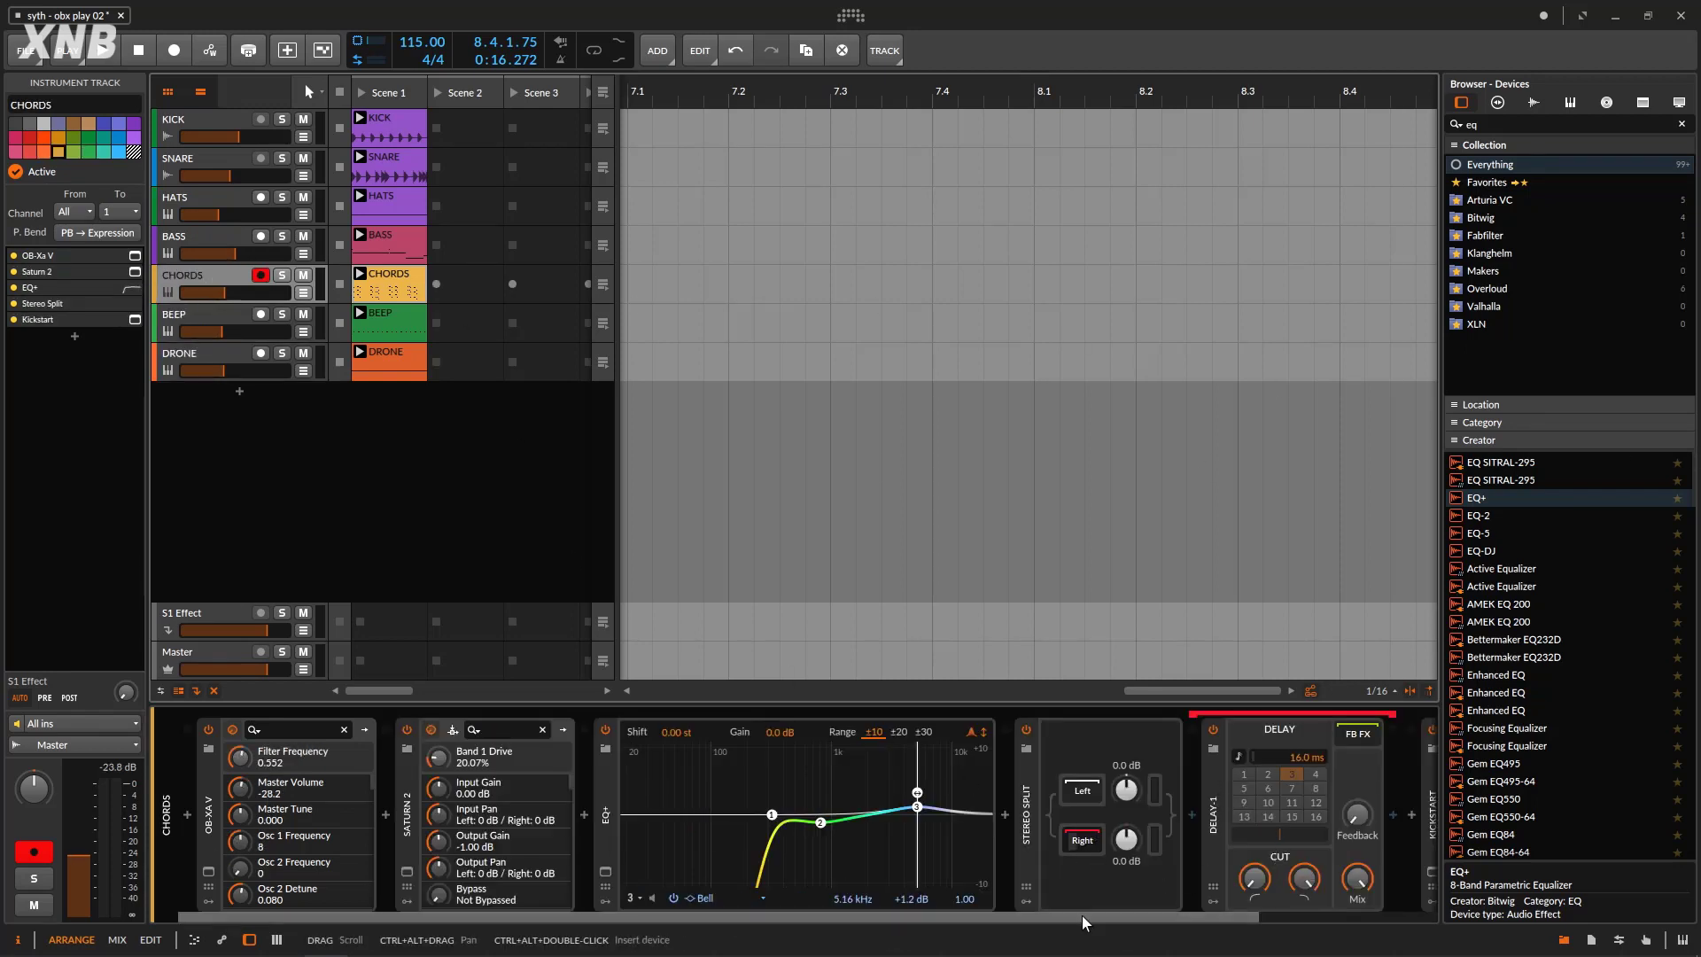
{"action": "scroll", "coordinate": [1082, 916], "scroll_direction": "down", "scroll_amount": 2}
{"action": "left_click_drag", "start_coordinate": [1230, 801], "coordinate": [232, 324]}
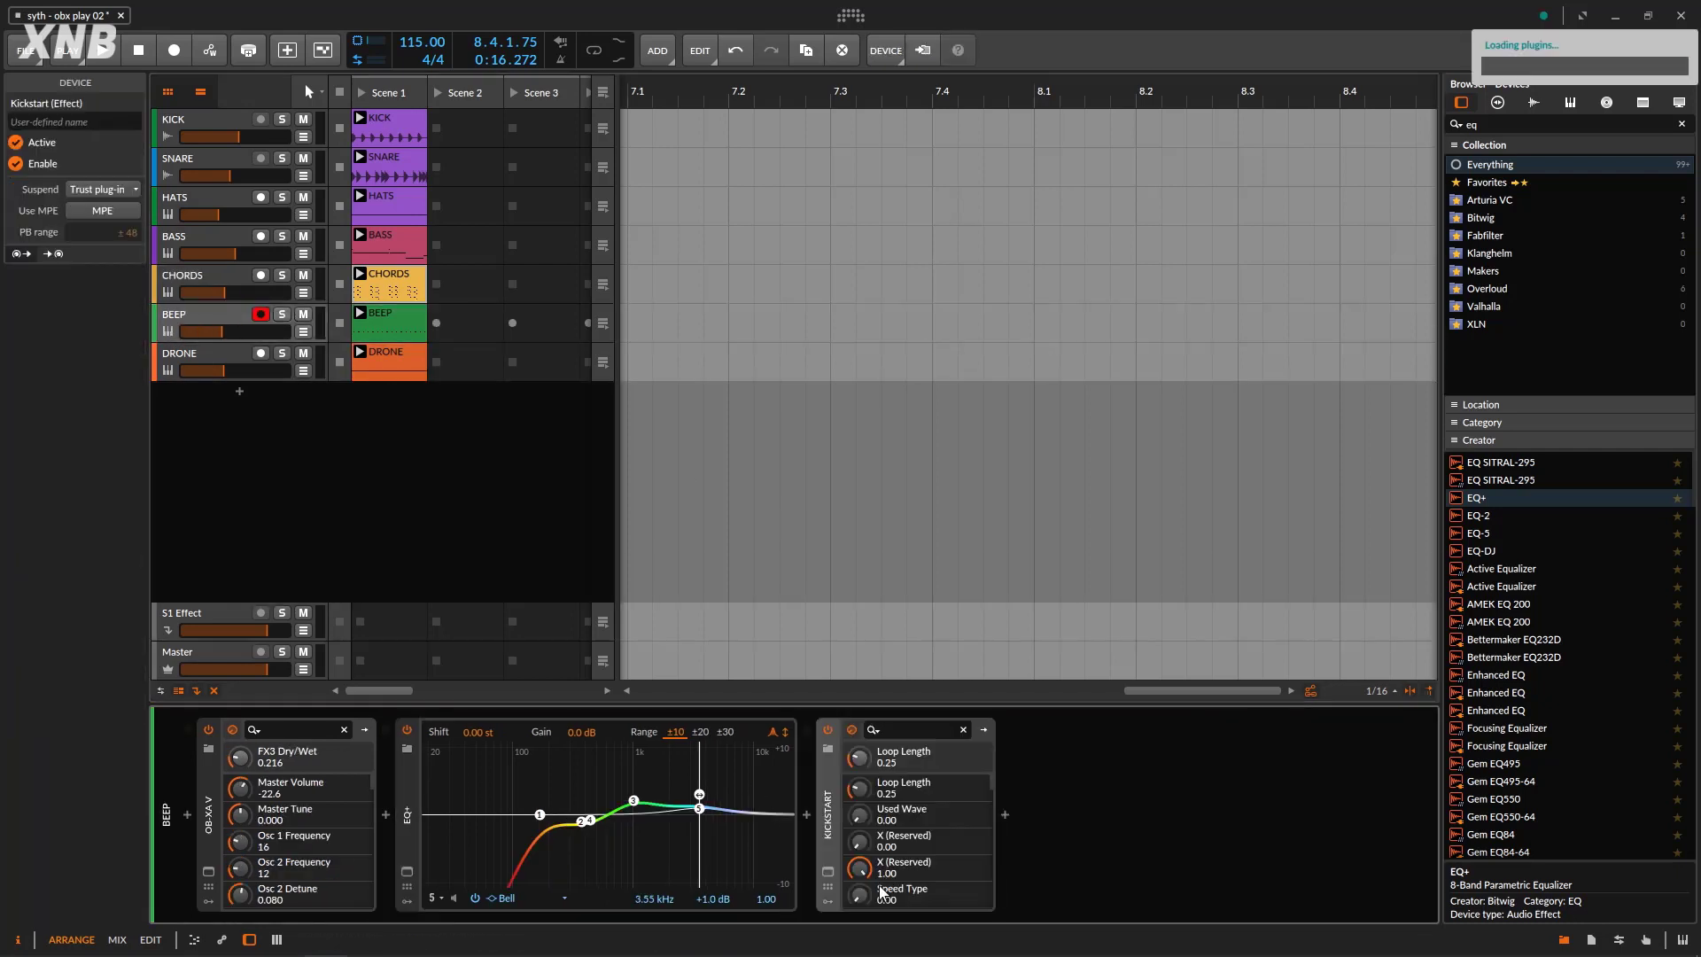
Open BEEP's Kickstart, start playback with the DRONE track muted and set Kickstart's mix to 80%.
{"action": "left_click", "coordinate": [829, 872]}
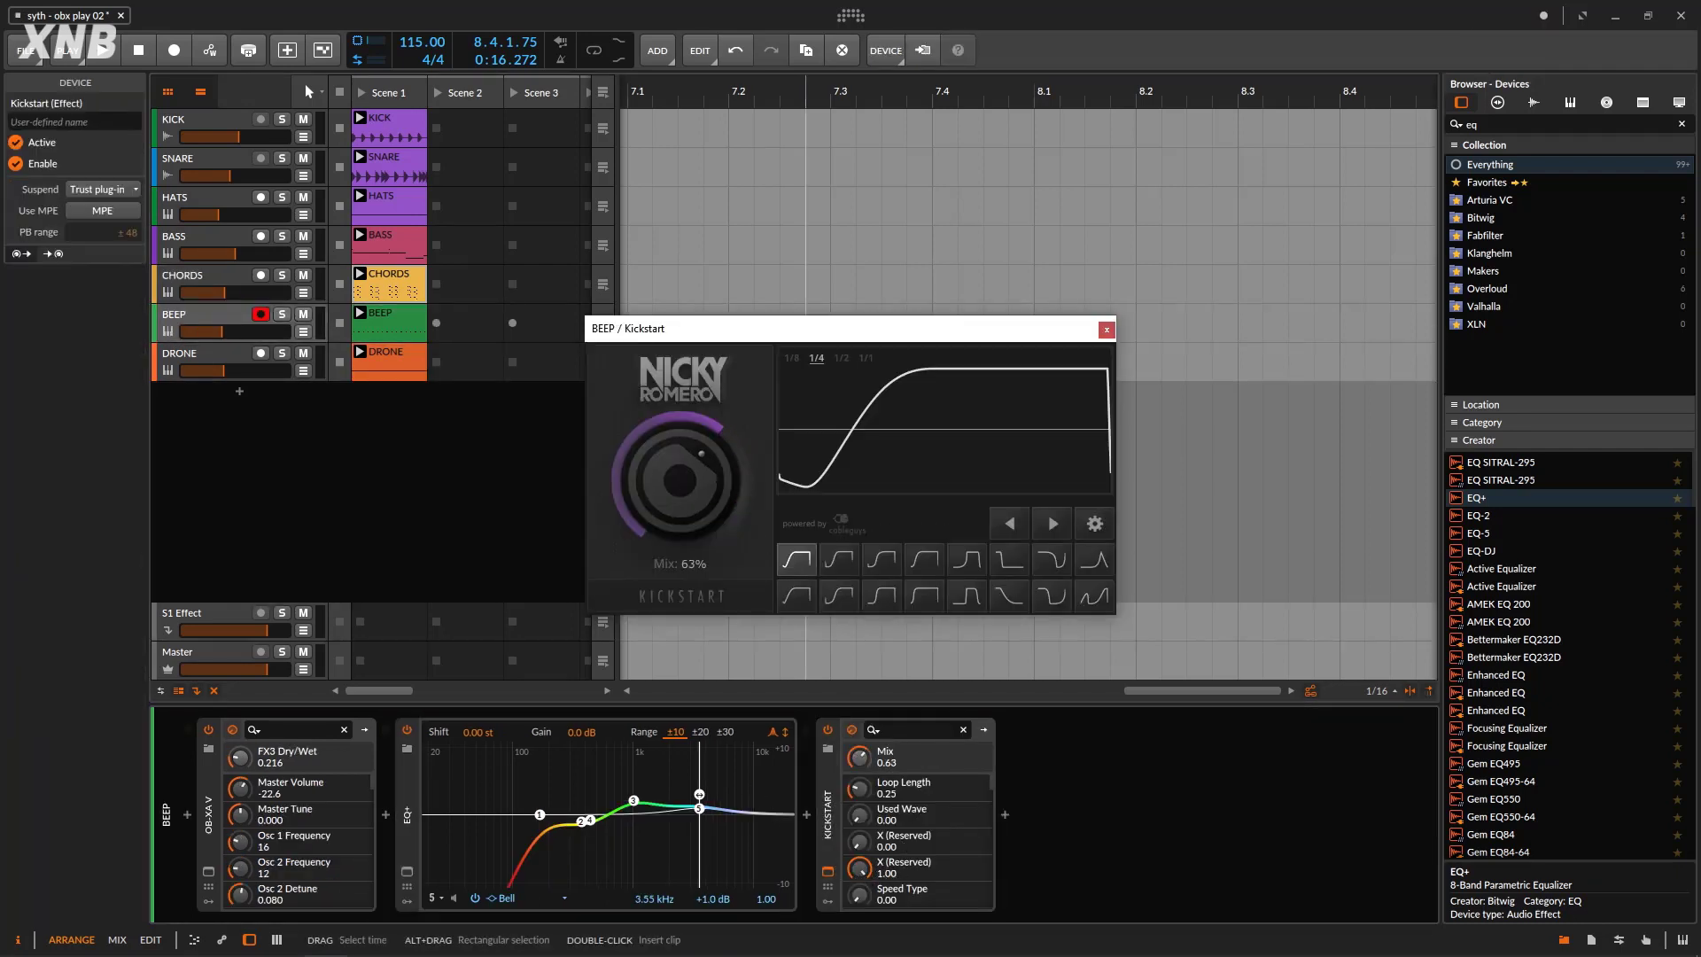
{"action": "key", "text": "space"}
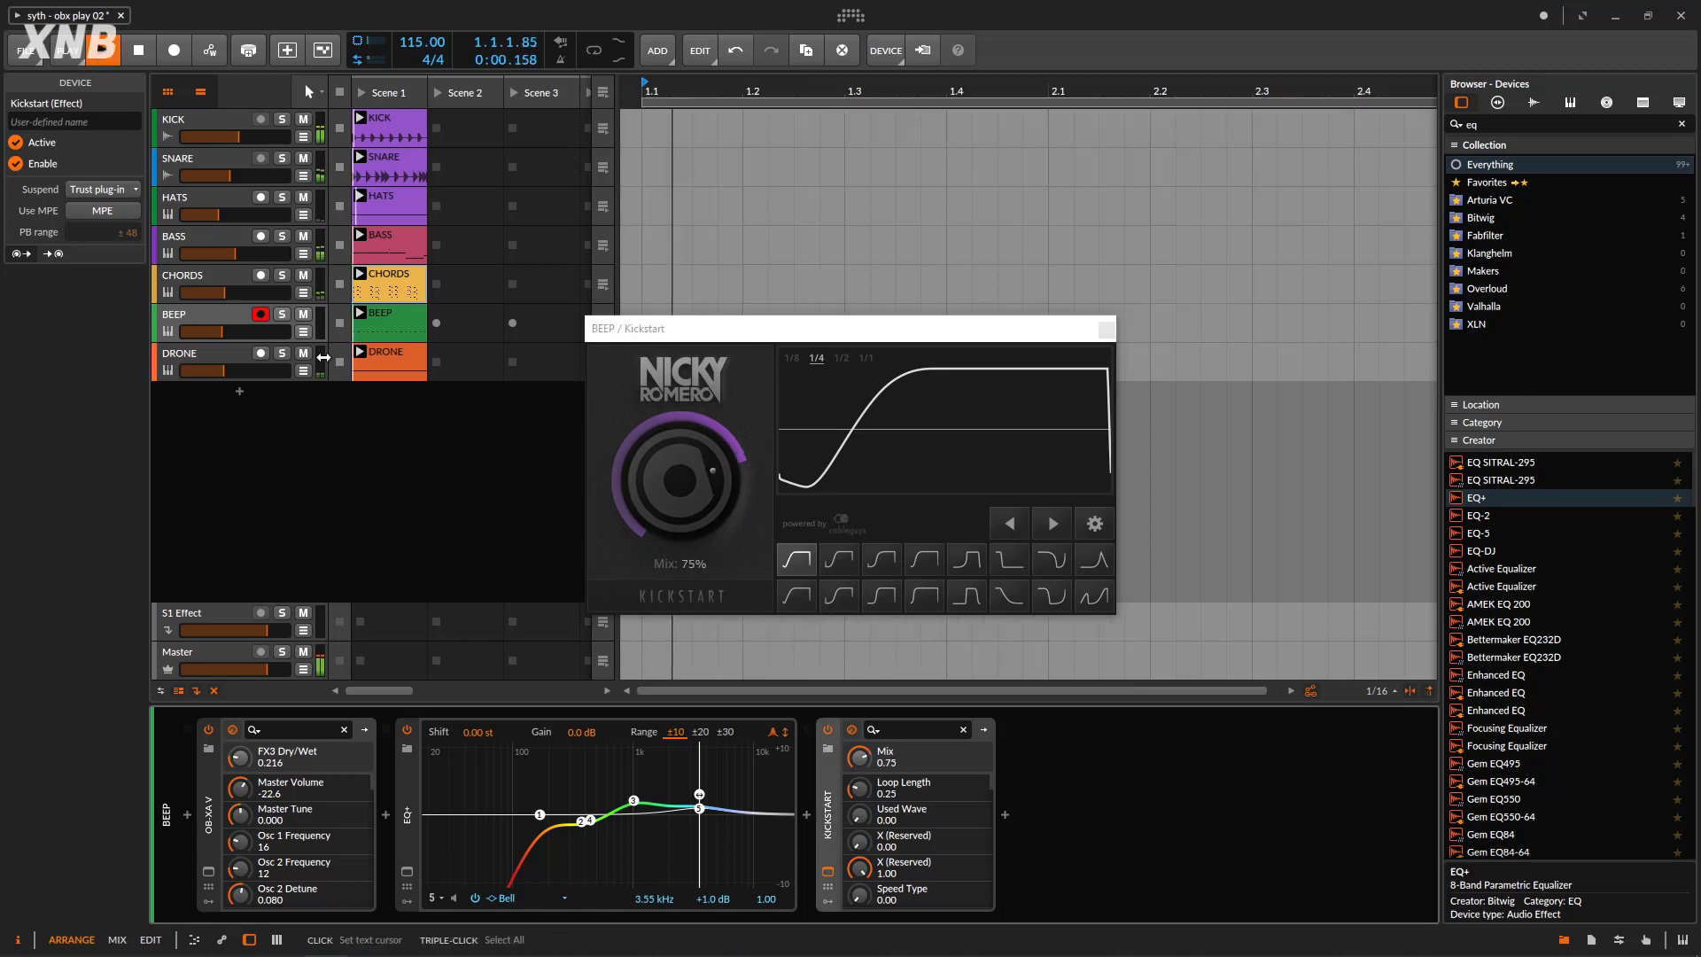
{"action": "left_click", "coordinate": [302, 352]}
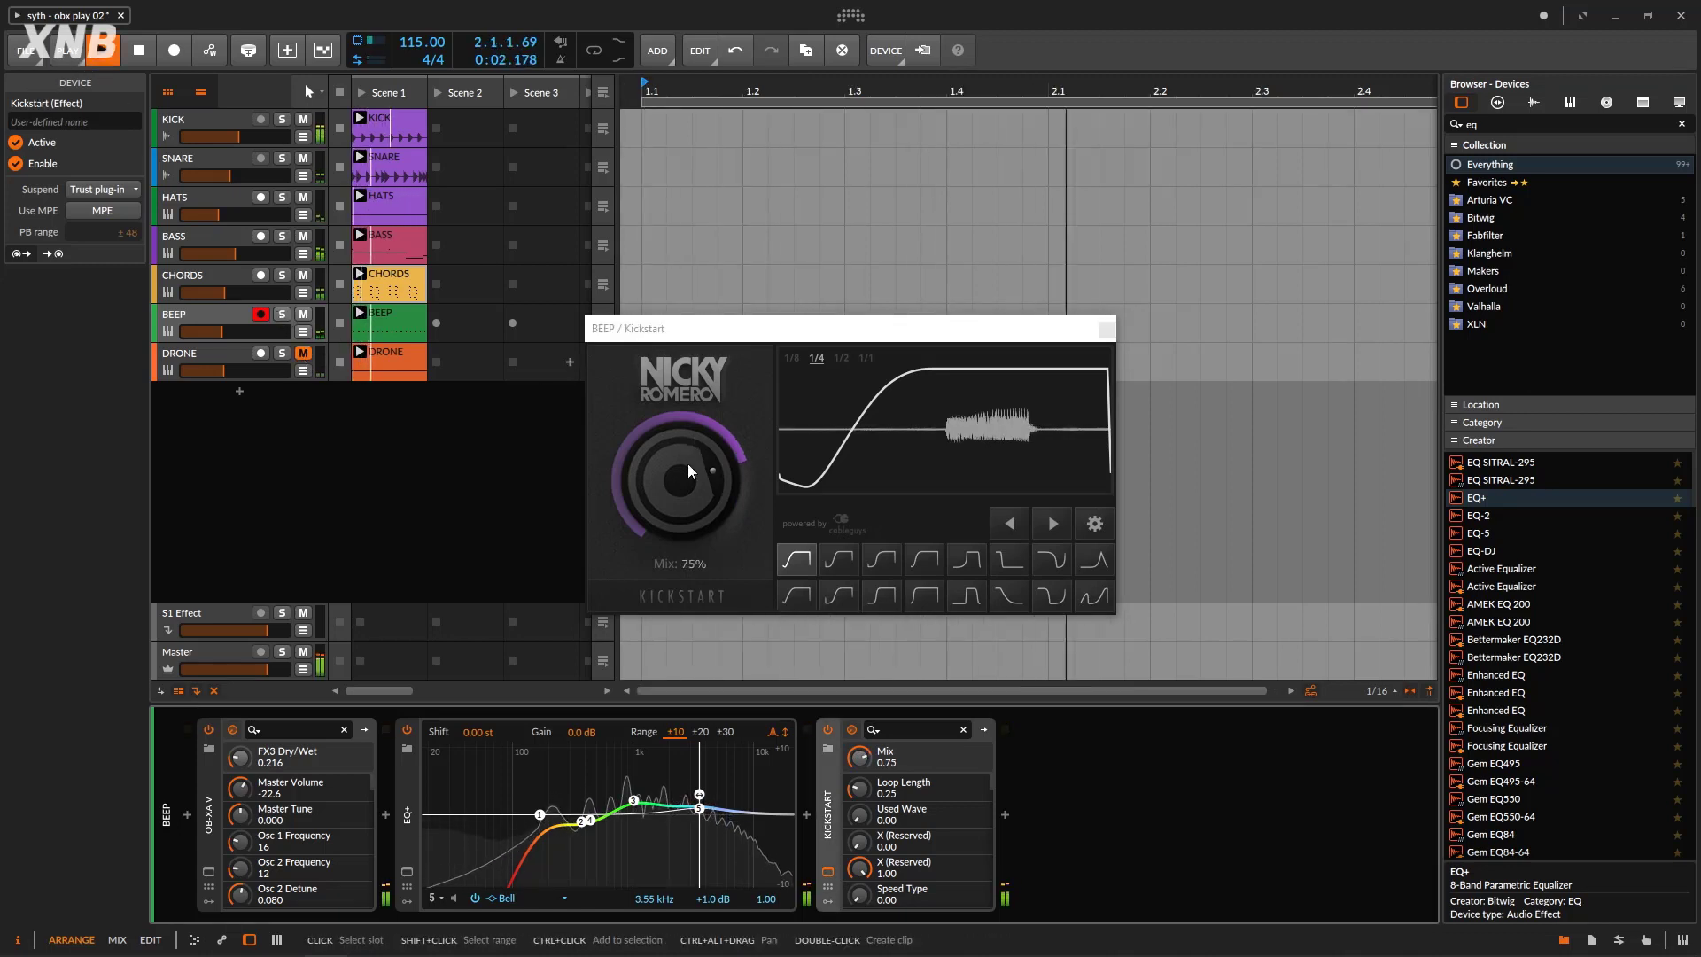
{"action": "left_click_drag", "start_coordinate": [687, 464], "coordinate": [687, 455]}
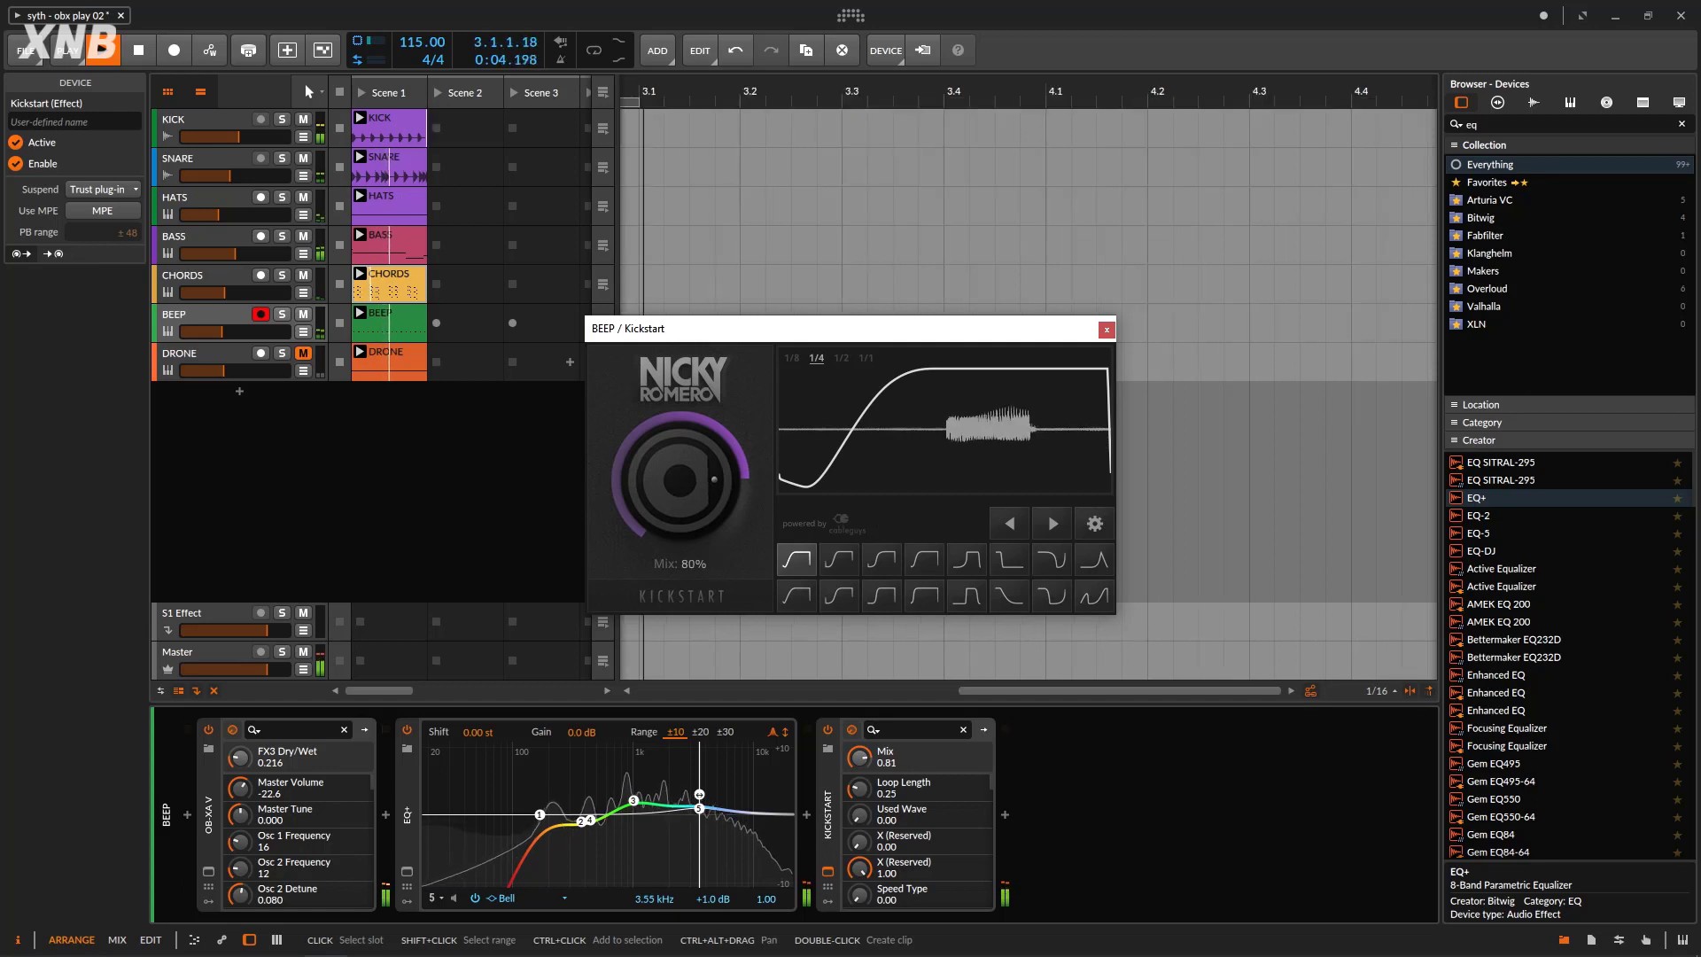
Solo BEEP, compare Kickstart bypassed and active, raise its mix to 100%, and check it in the full mix.
{"action": "left_click", "coordinate": [281, 313]}
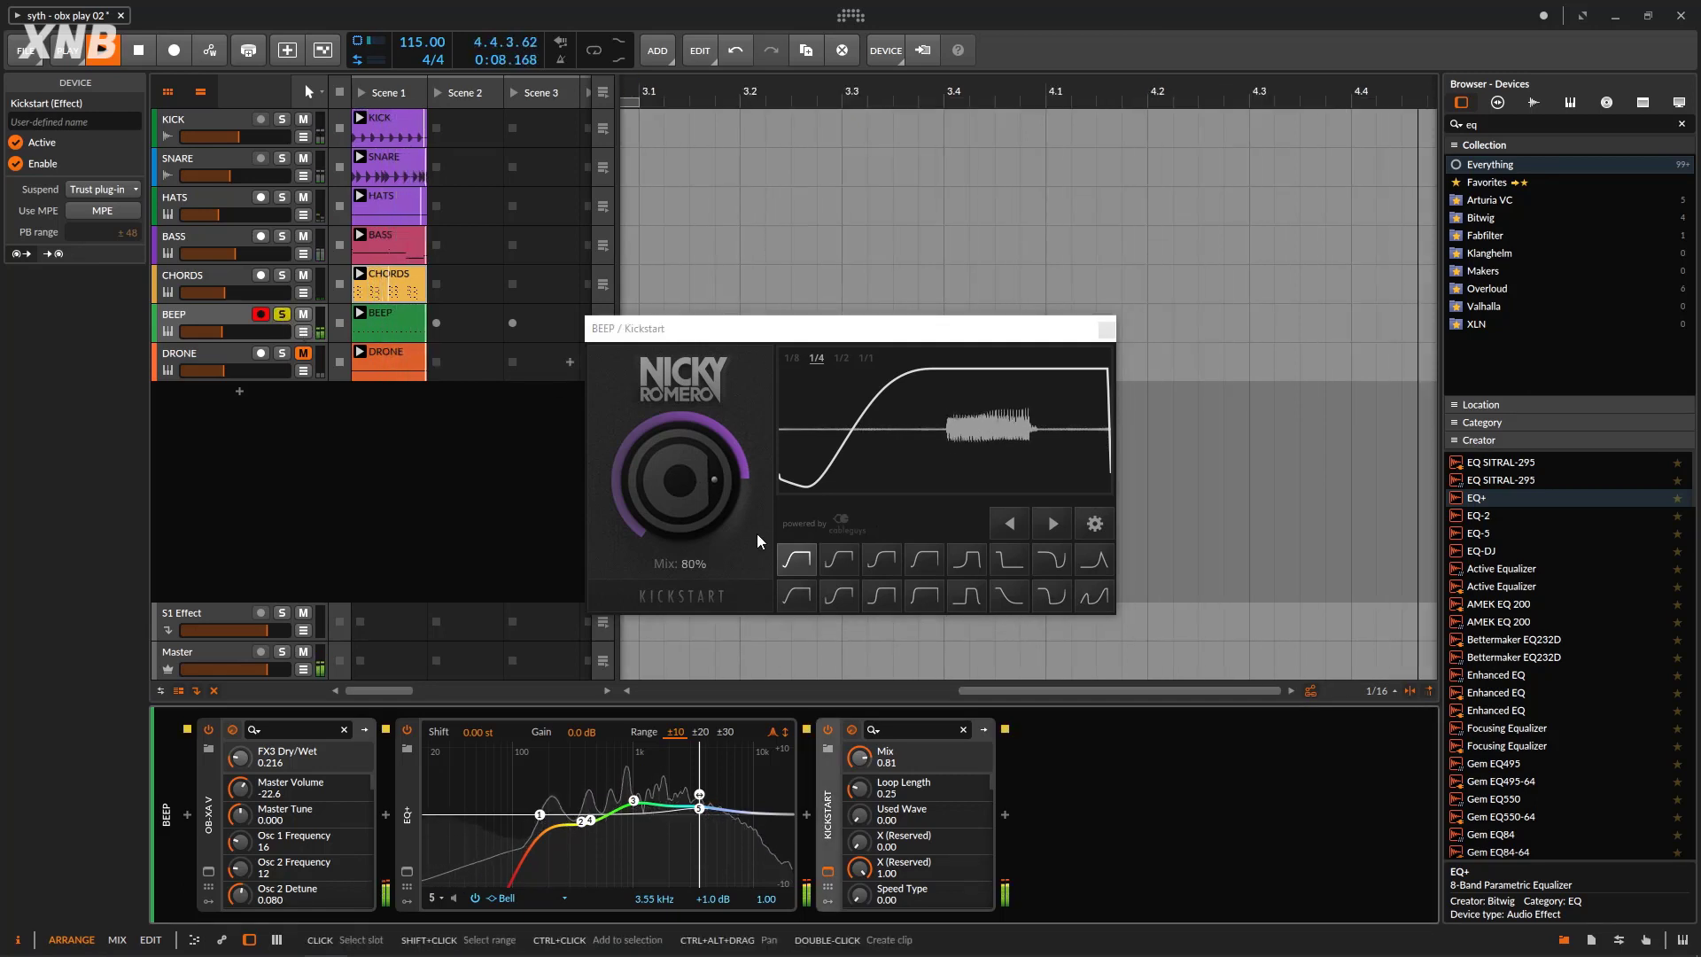
{"action": "left_click", "coordinate": [831, 727]}
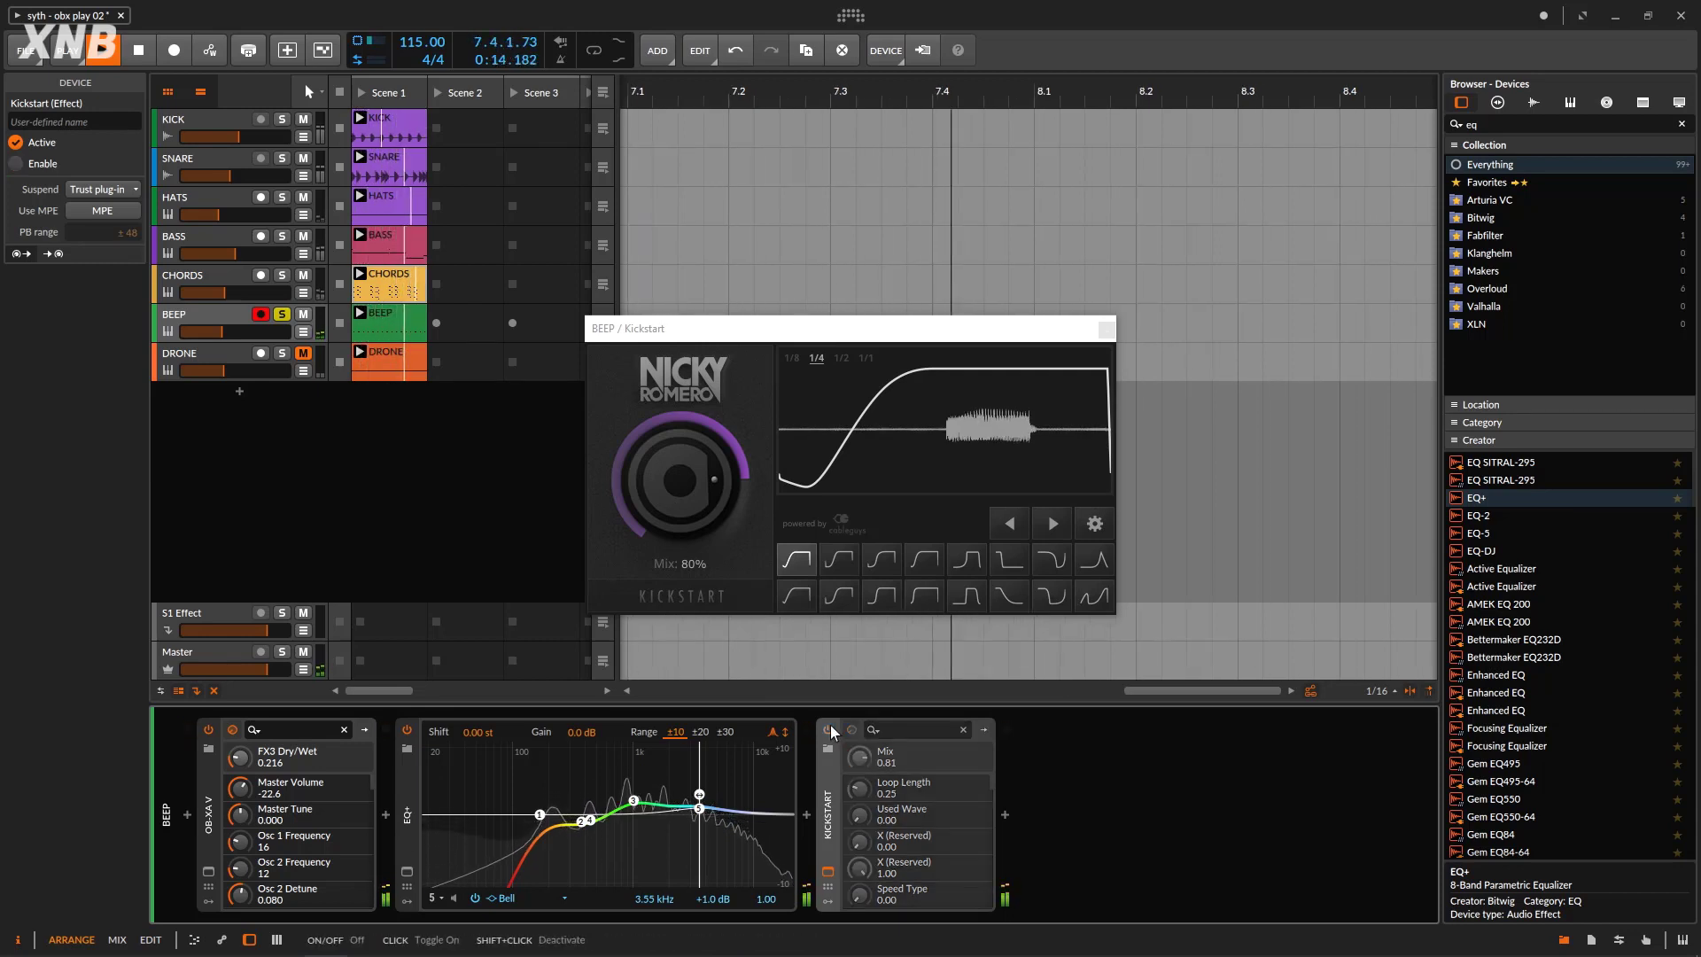
{"action": "left_click", "coordinate": [830, 726]}
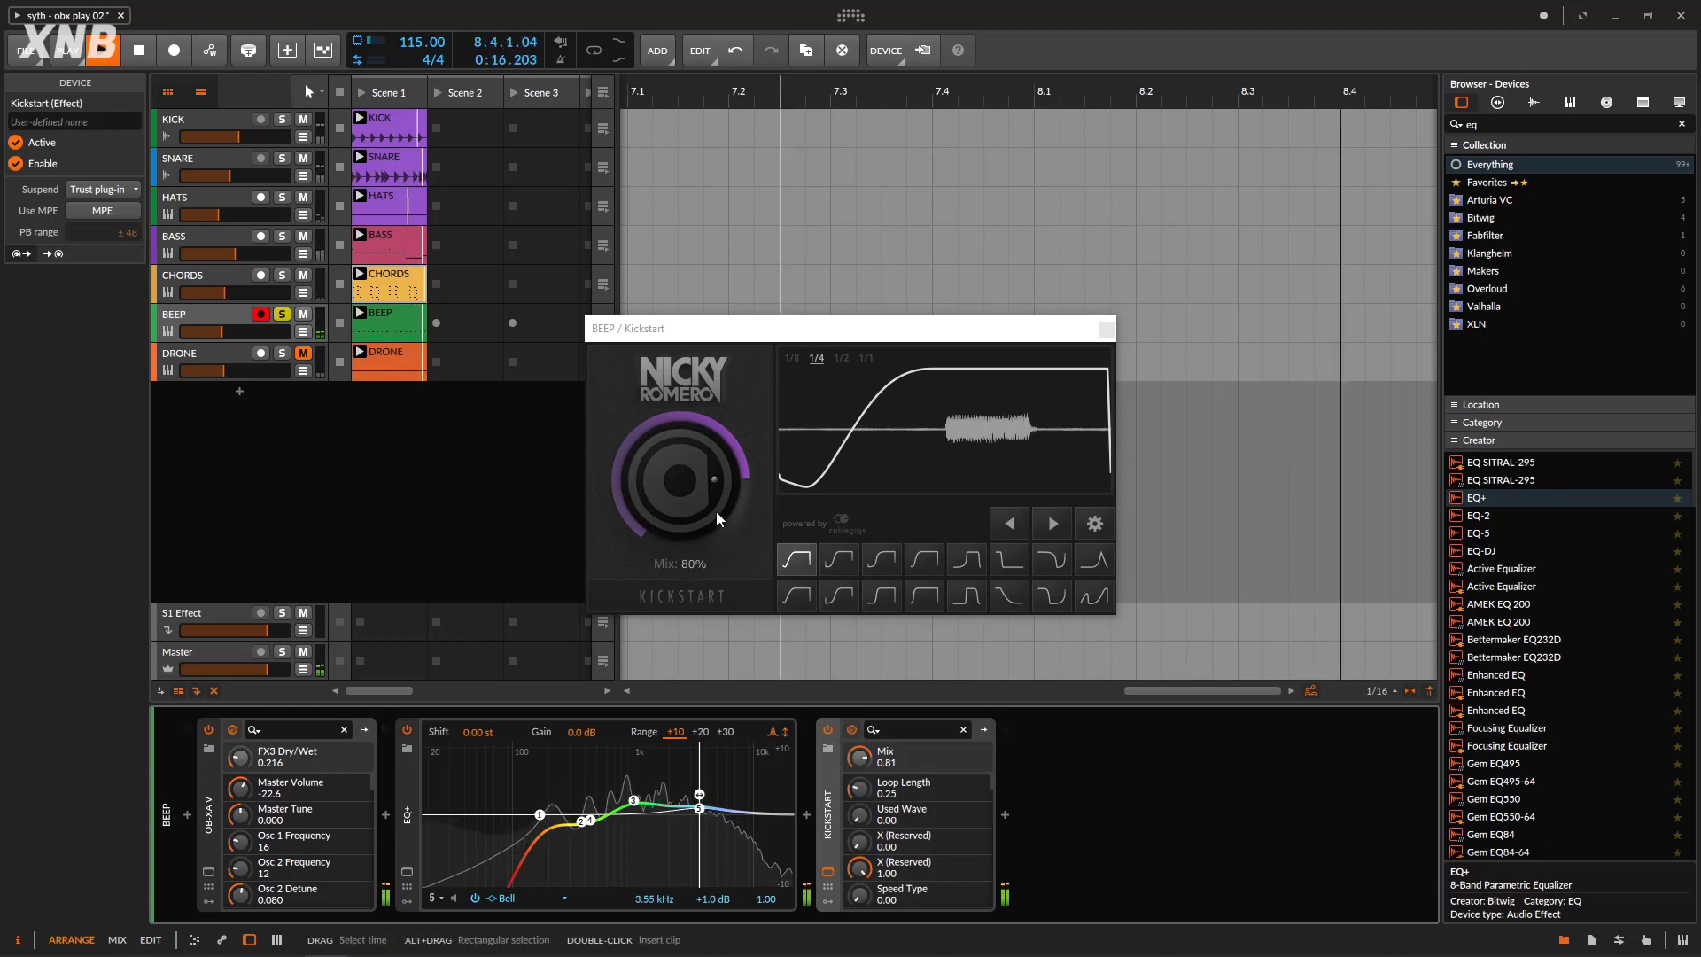
{"action": "left_click_drag", "start_coordinate": [716, 512], "coordinate": [730, 503]}
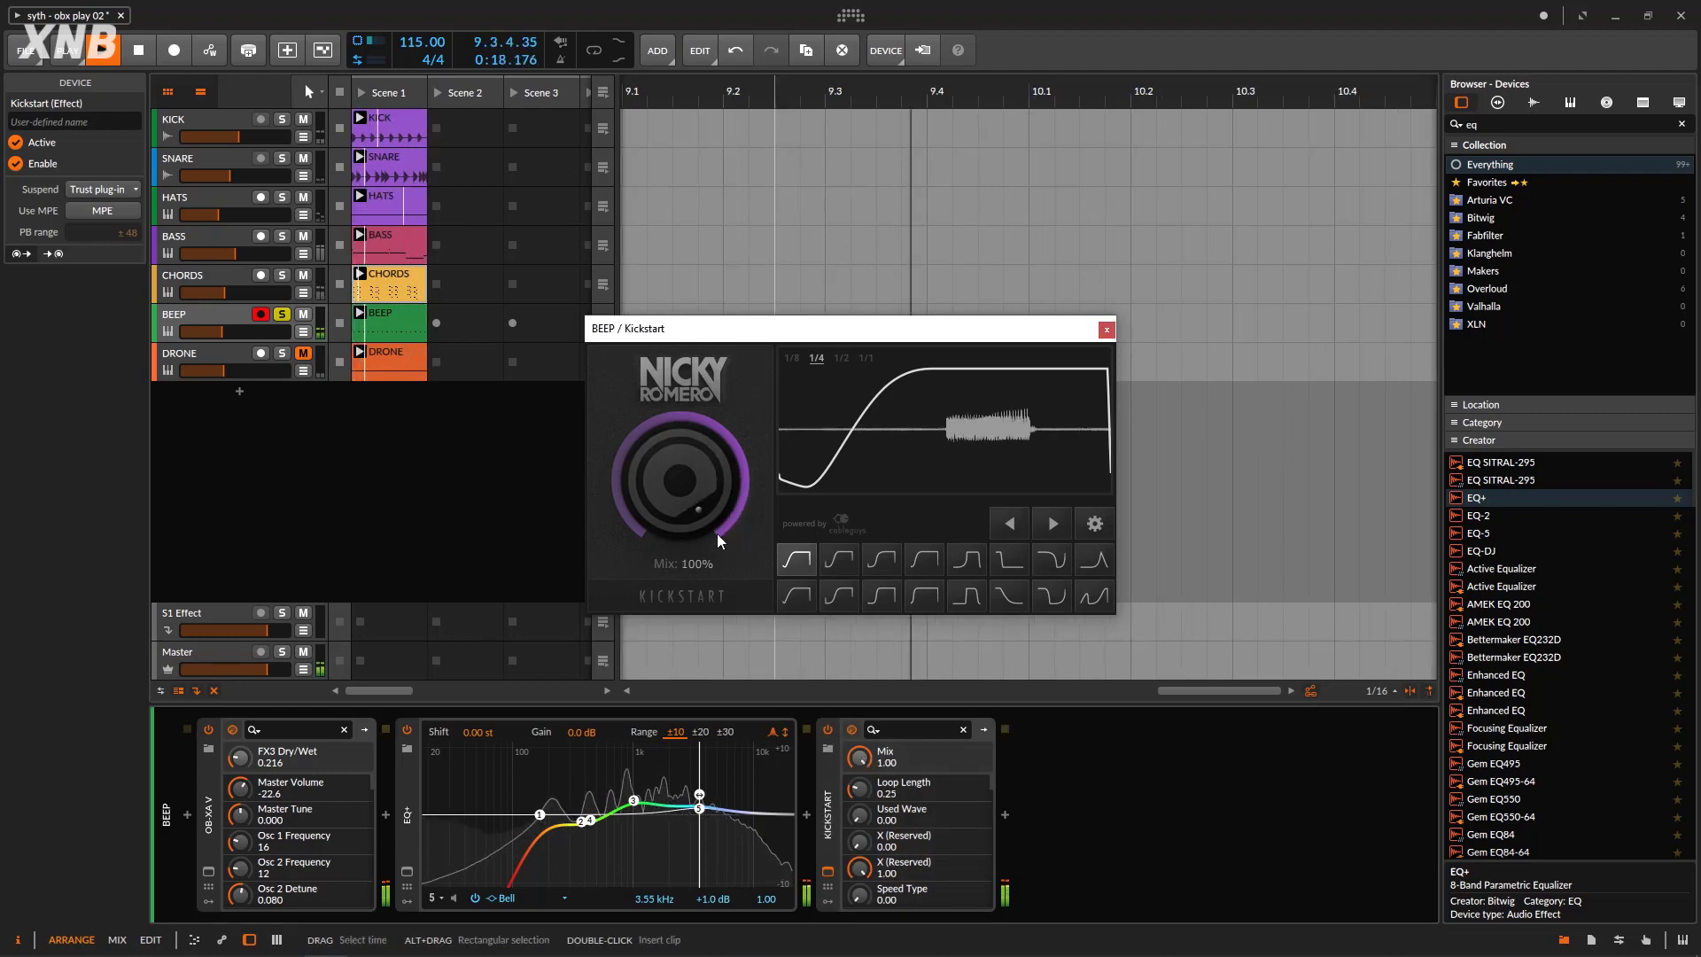
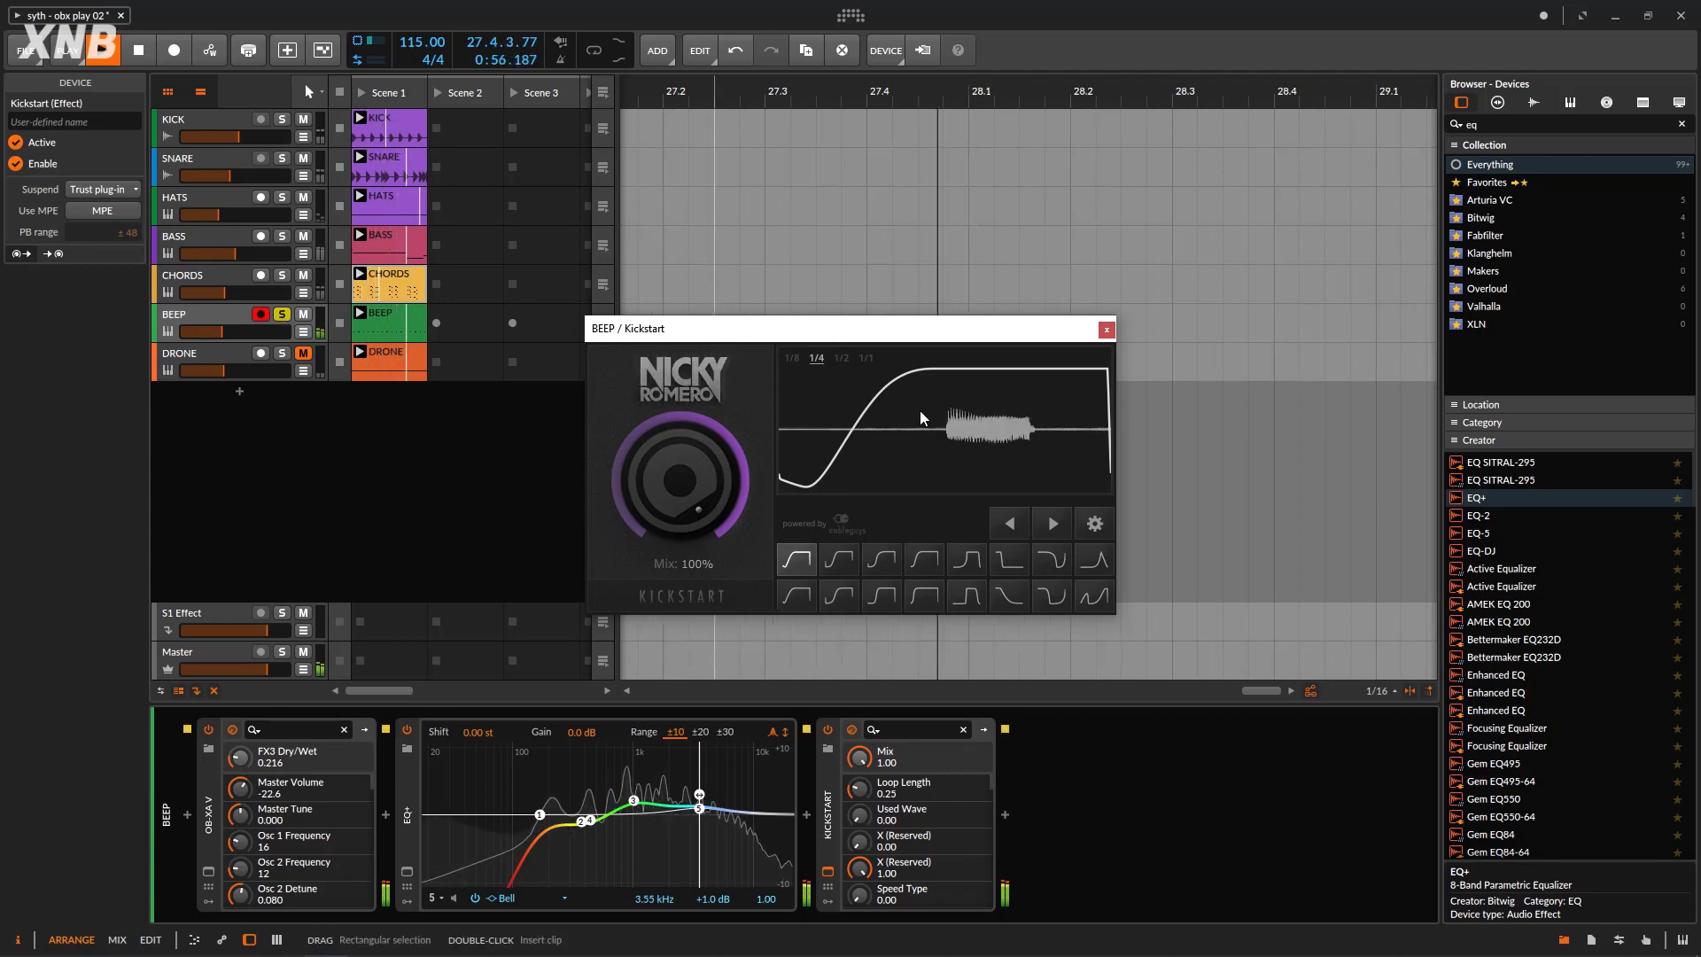
{"action": "left_click", "coordinate": [282, 315]}
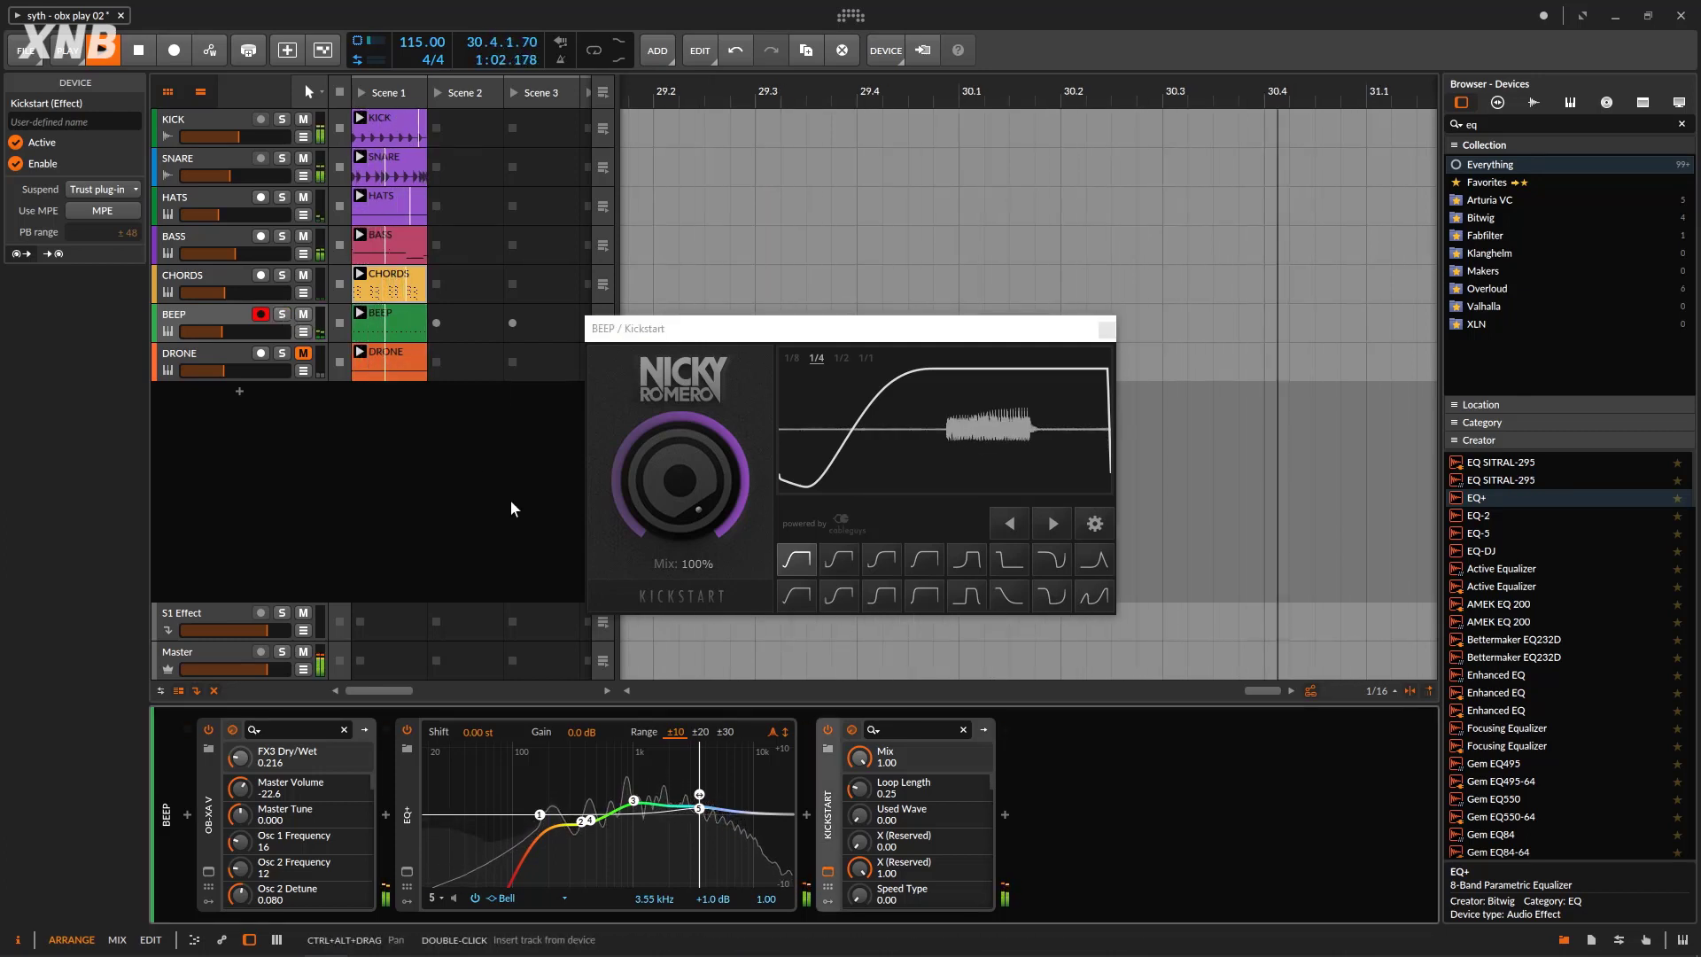
{"action": "left_click", "coordinate": [141, 53]}
Select the DRONE track, unmute it and solo it.
{"action": "left_click", "coordinate": [262, 358]}
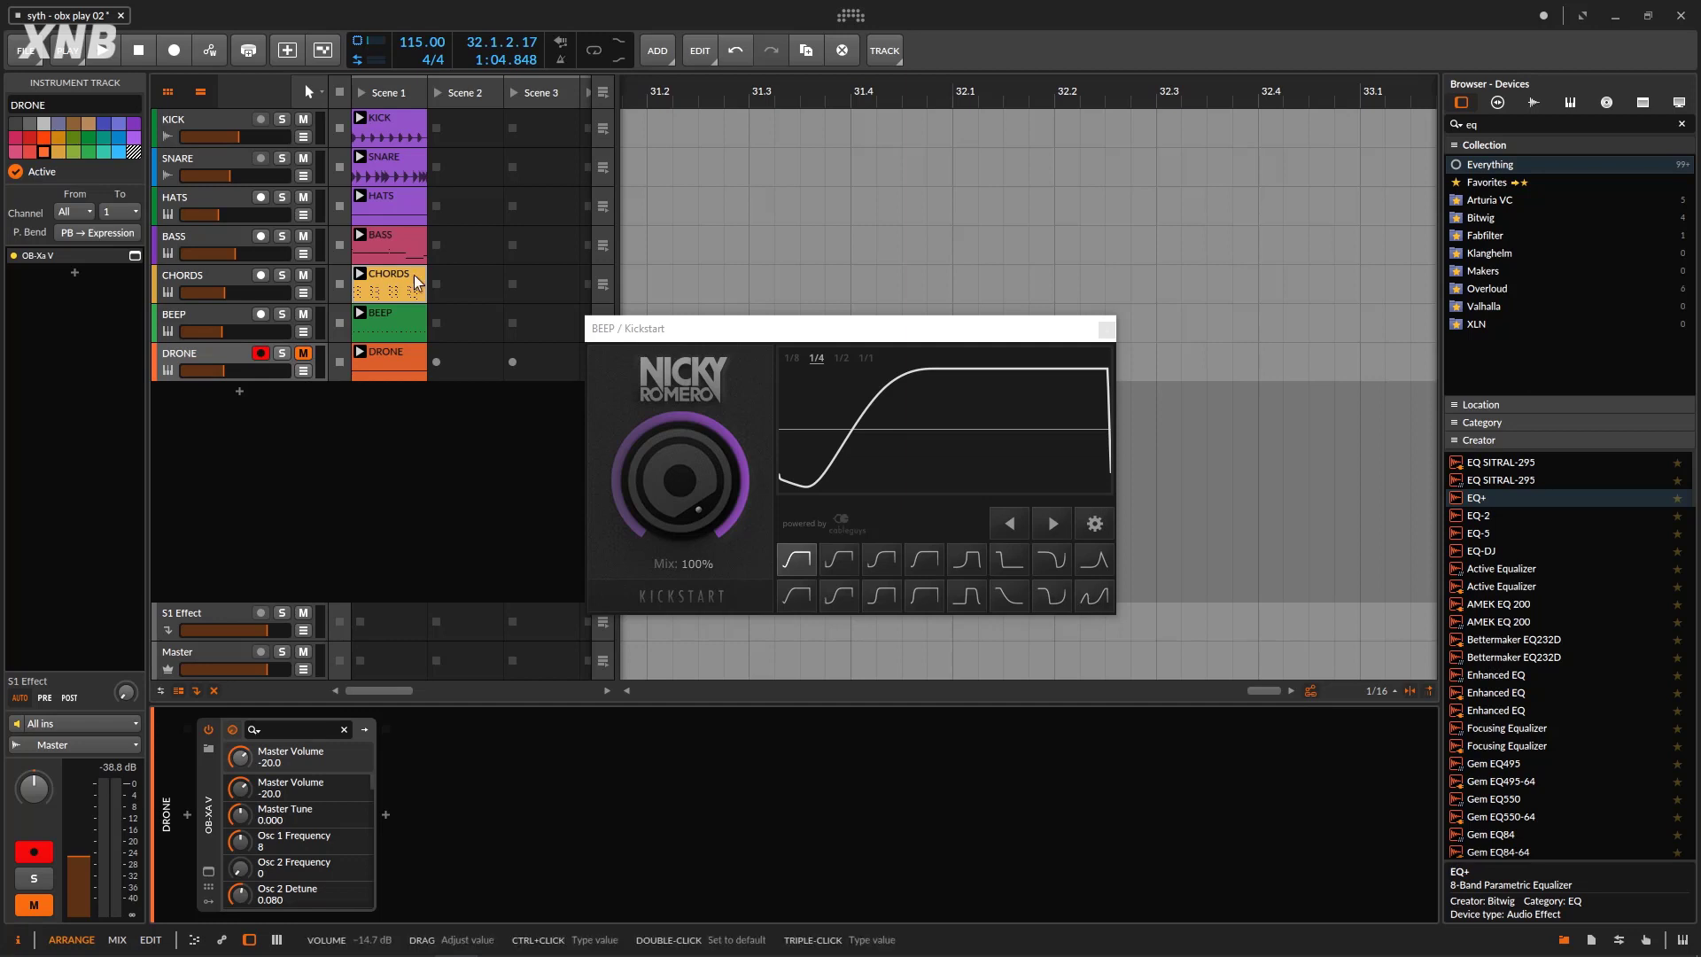
{"action": "left_click", "coordinate": [304, 352]}
{"action": "left_click", "coordinate": [282, 353]}
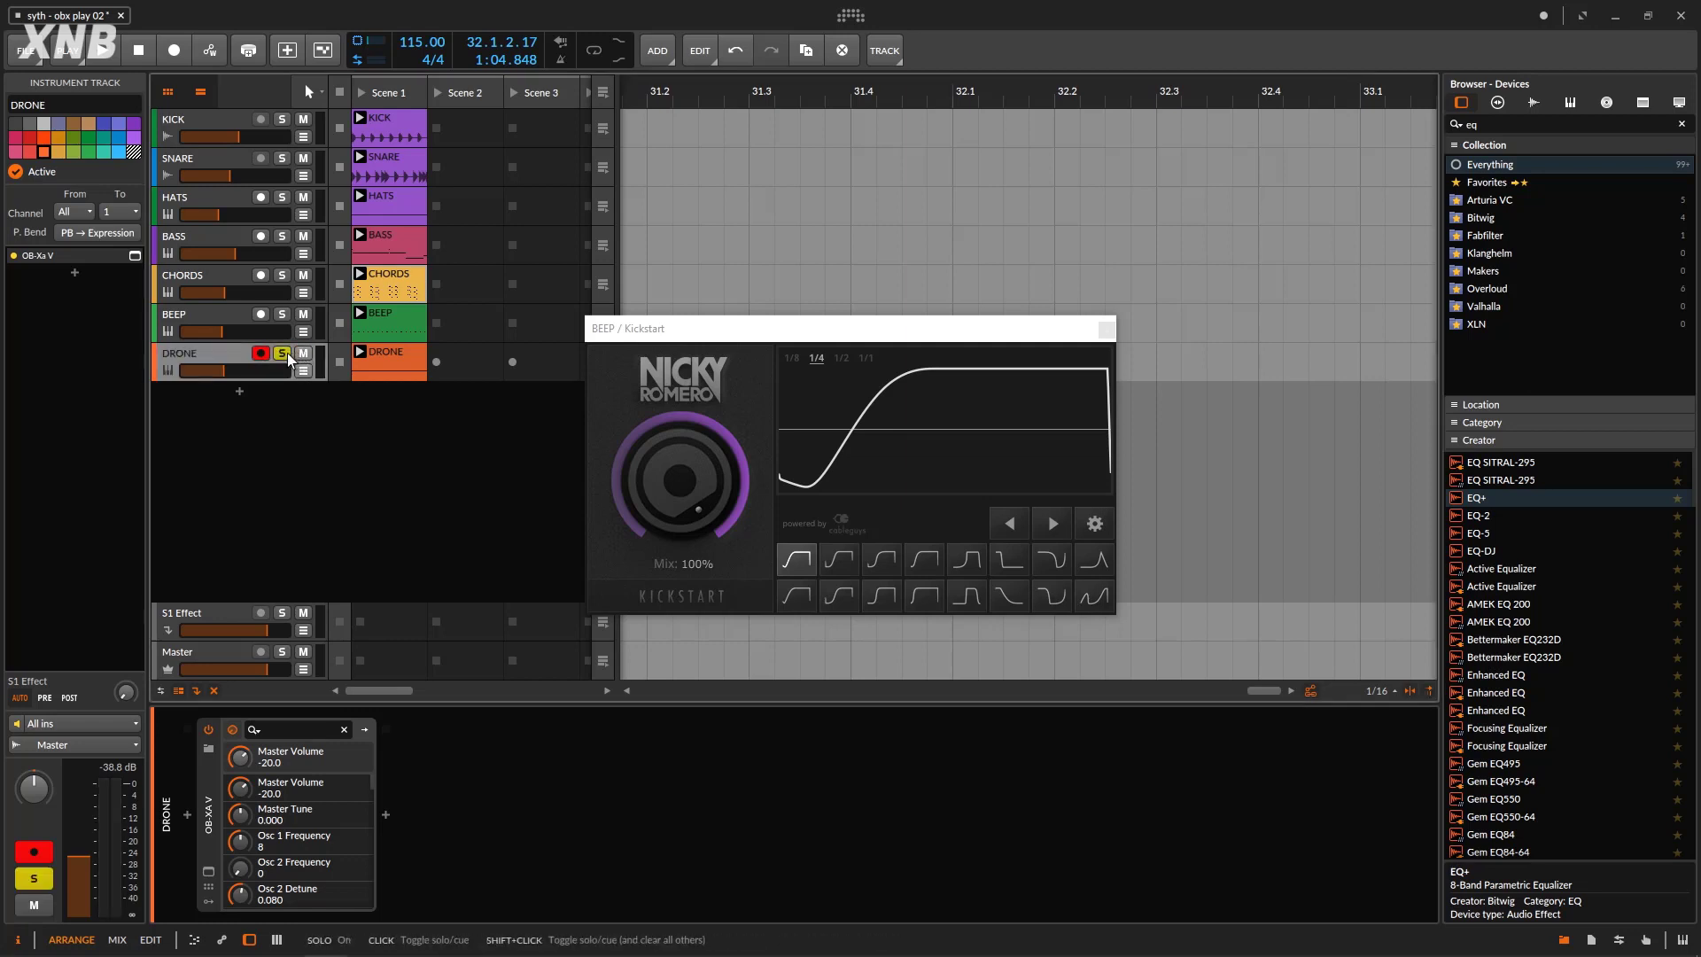
Inspect and audition the DRONE clip's notes with the Kickstart window closed, and return to the track's devices.
{"action": "double_click", "coordinate": [398, 365]}
{"action": "left_click", "coordinate": [1109, 330]}
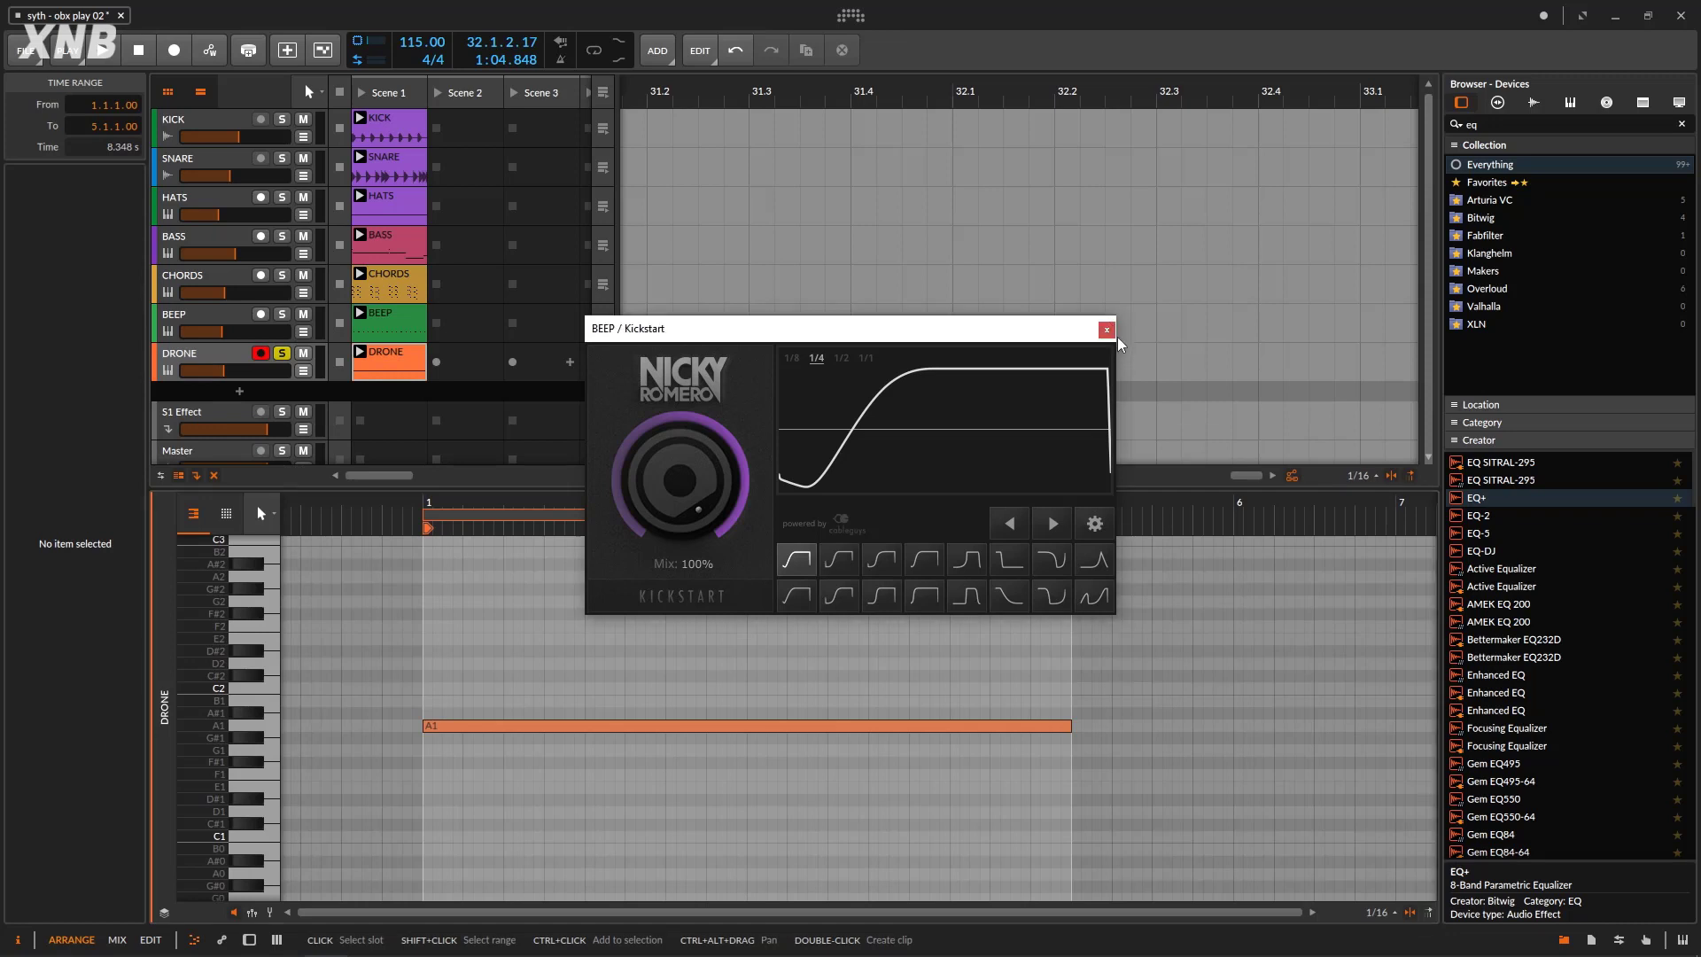
{"action": "left_click", "coordinate": [1106, 330]}
{"action": "key", "text": "space"}
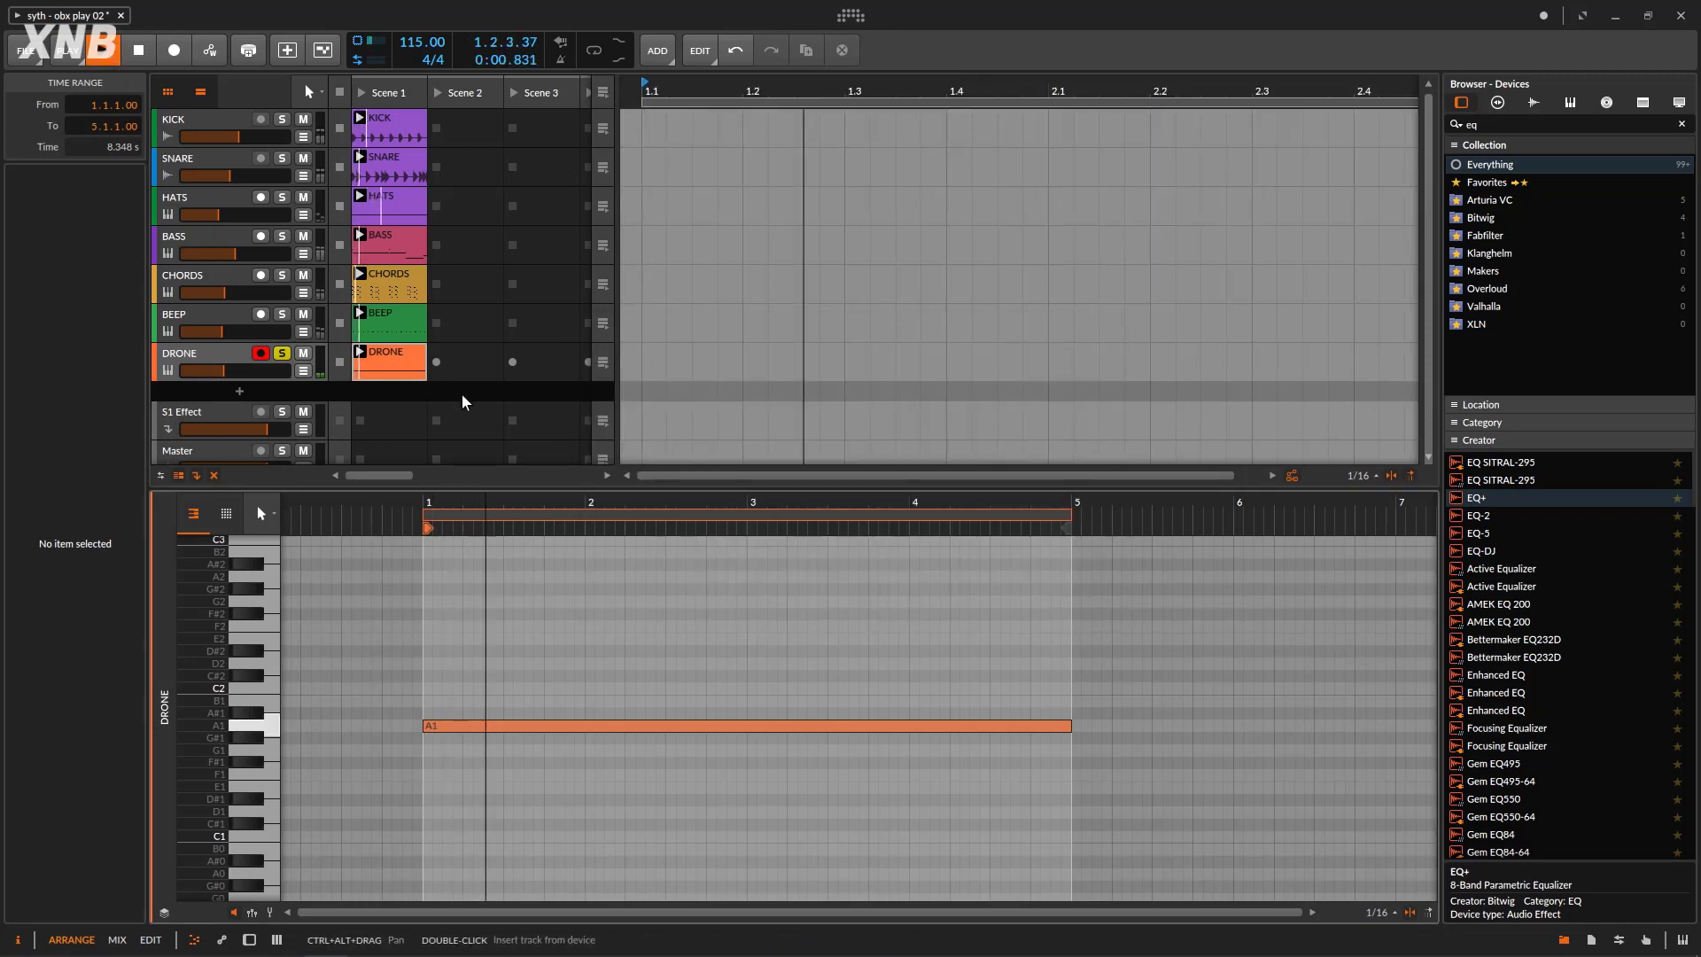
{"action": "left_click", "coordinate": [139, 56]}
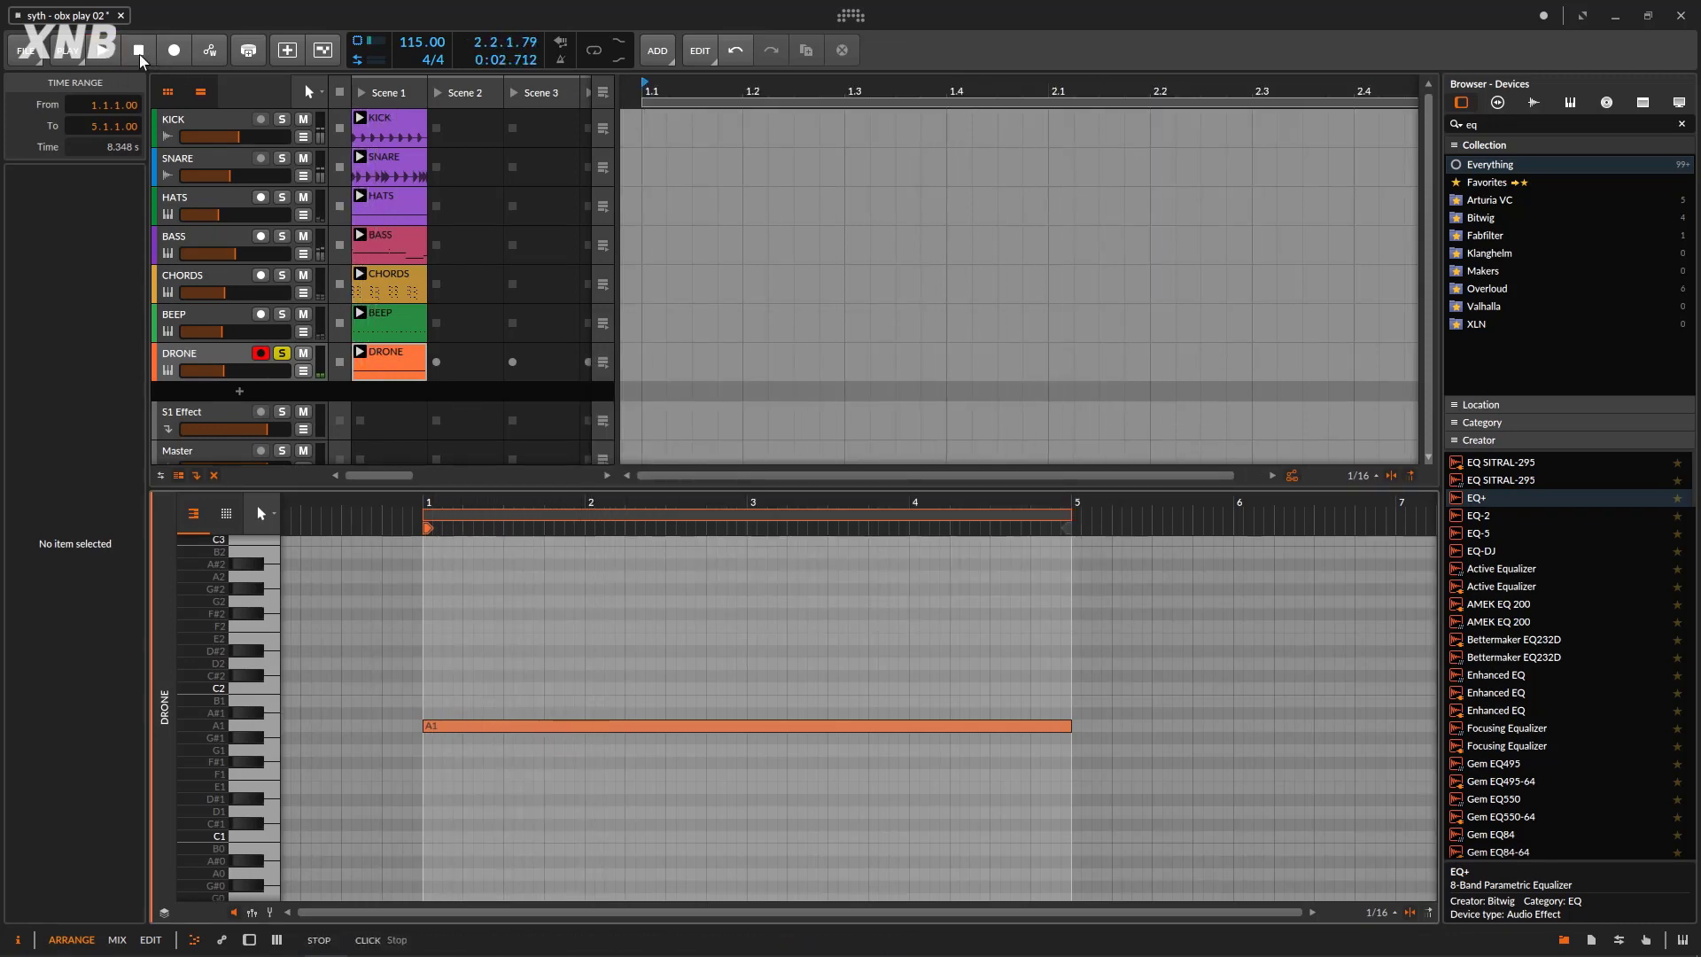
{"action": "double_click", "coordinate": [202, 357]}
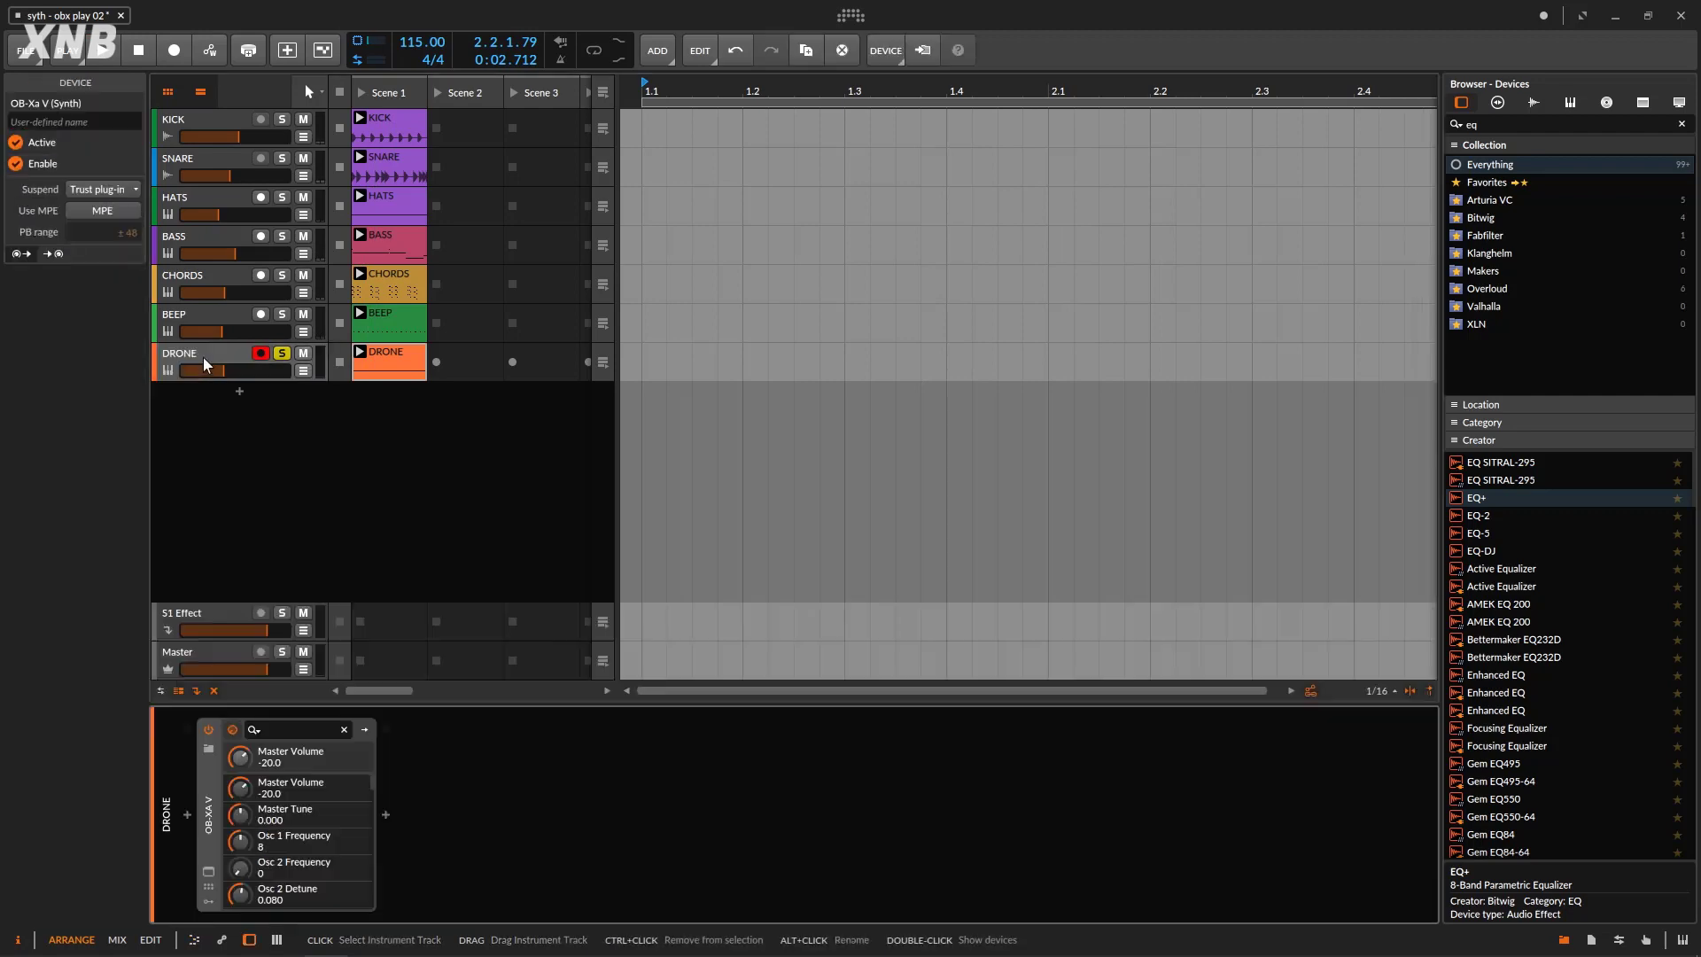
Open DRONE's OB-Xa V and set up its oscillators: lower oscillator 1's frequency, enable oscillator sync and adjust oscillator 2's level.
{"action": "left_click", "coordinate": [209, 872]}
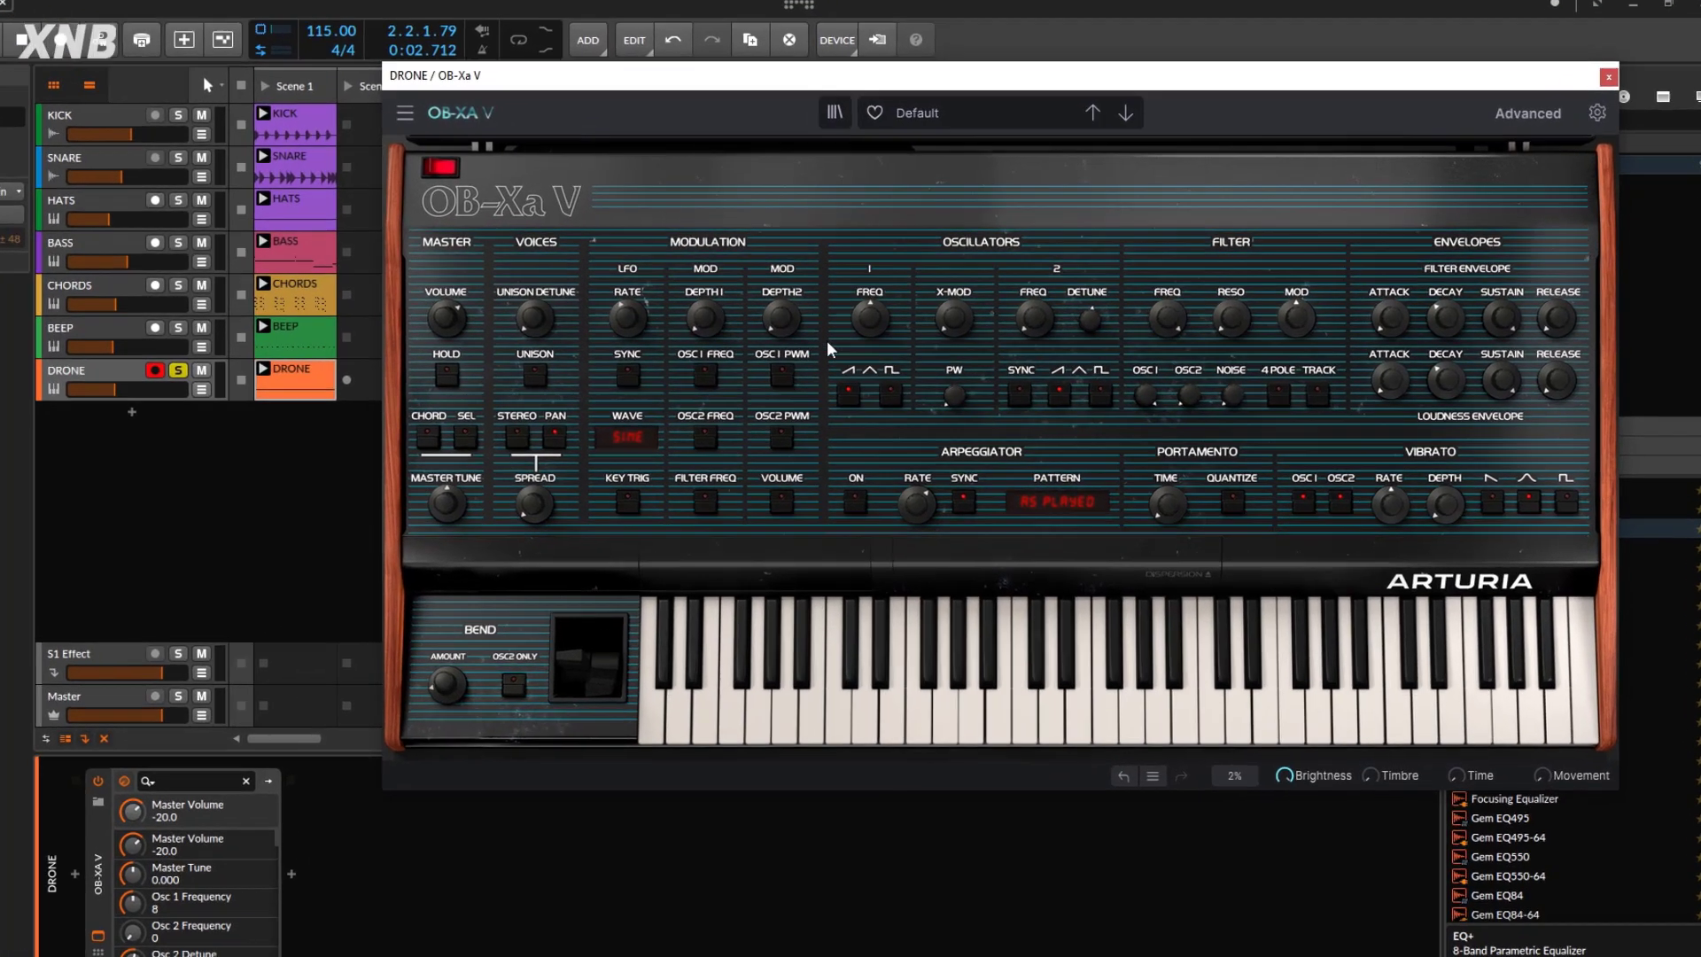
{"action": "left_click_drag", "start_coordinate": [916, 306], "coordinate": [916, 343]}
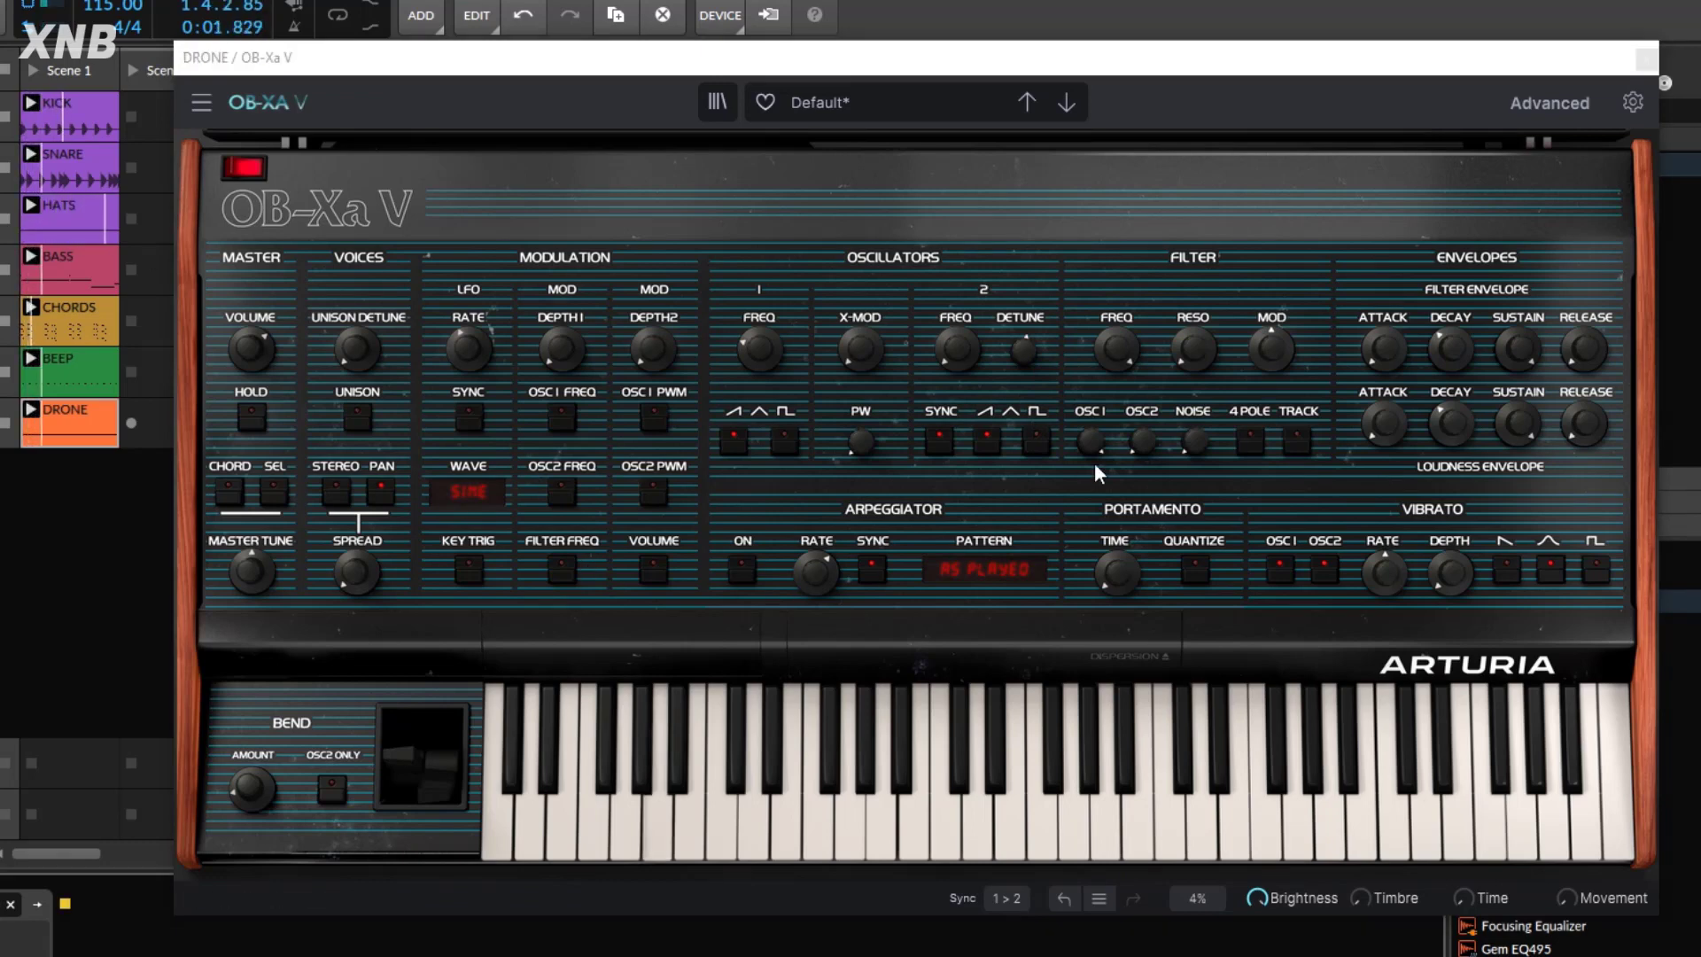
{"action": "left_click_drag", "start_coordinate": [1143, 442], "coordinate": [1143, 305]}
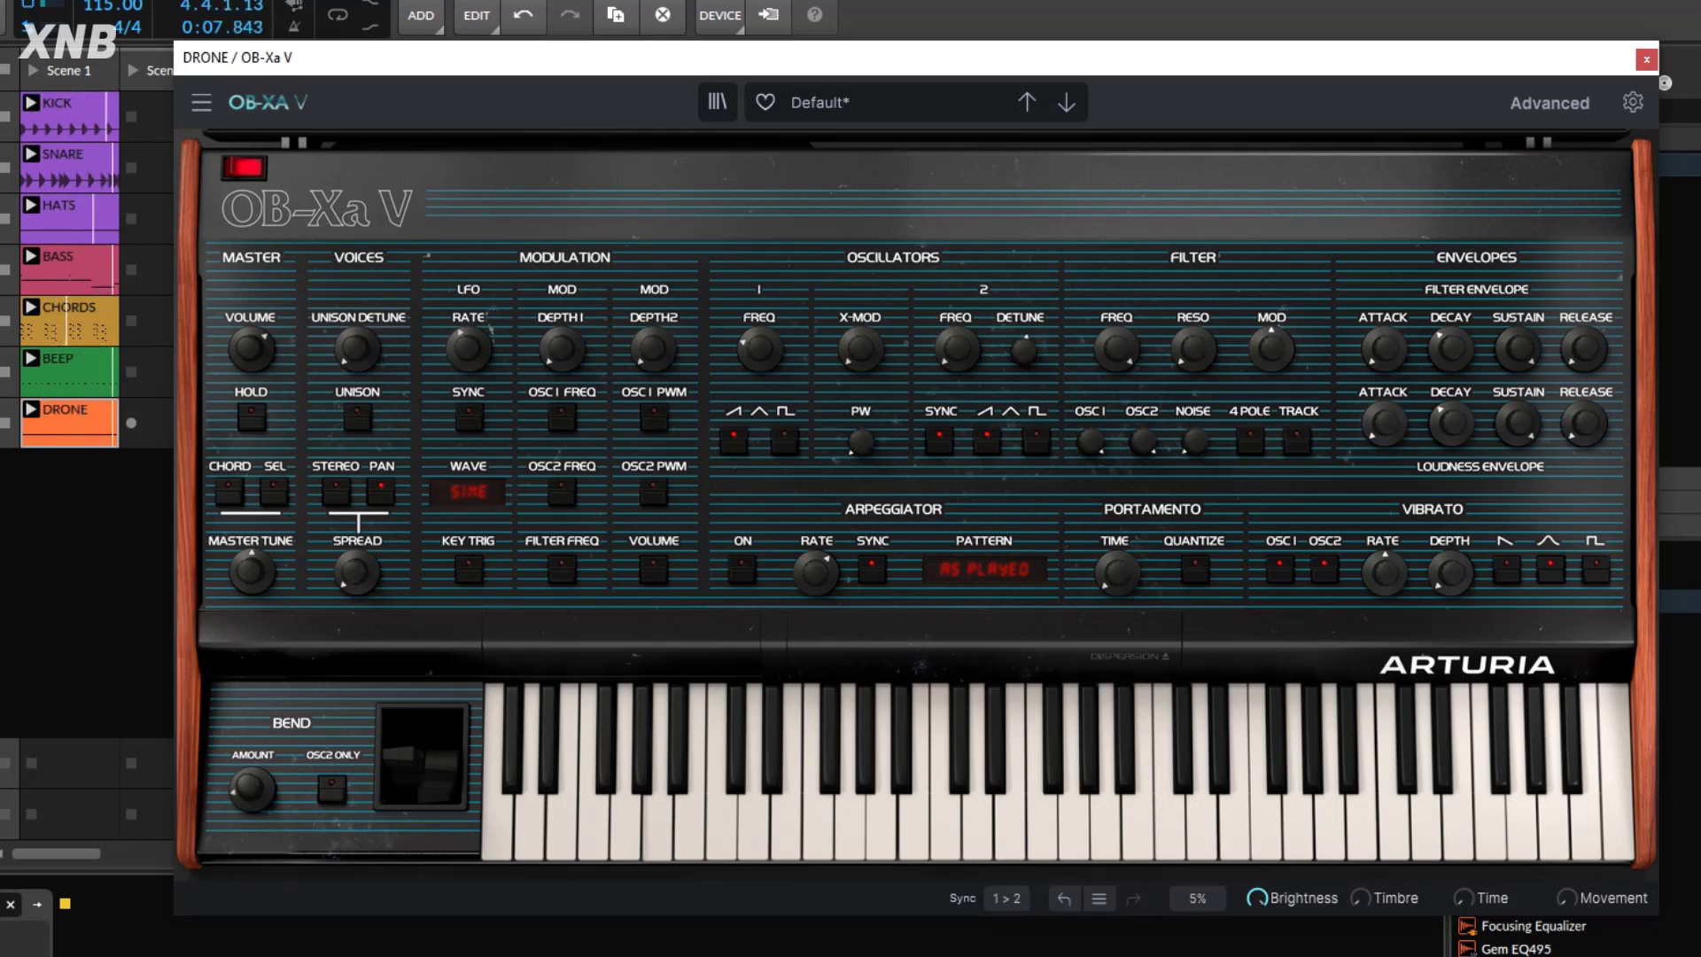
{"action": "key", "text": "space"}
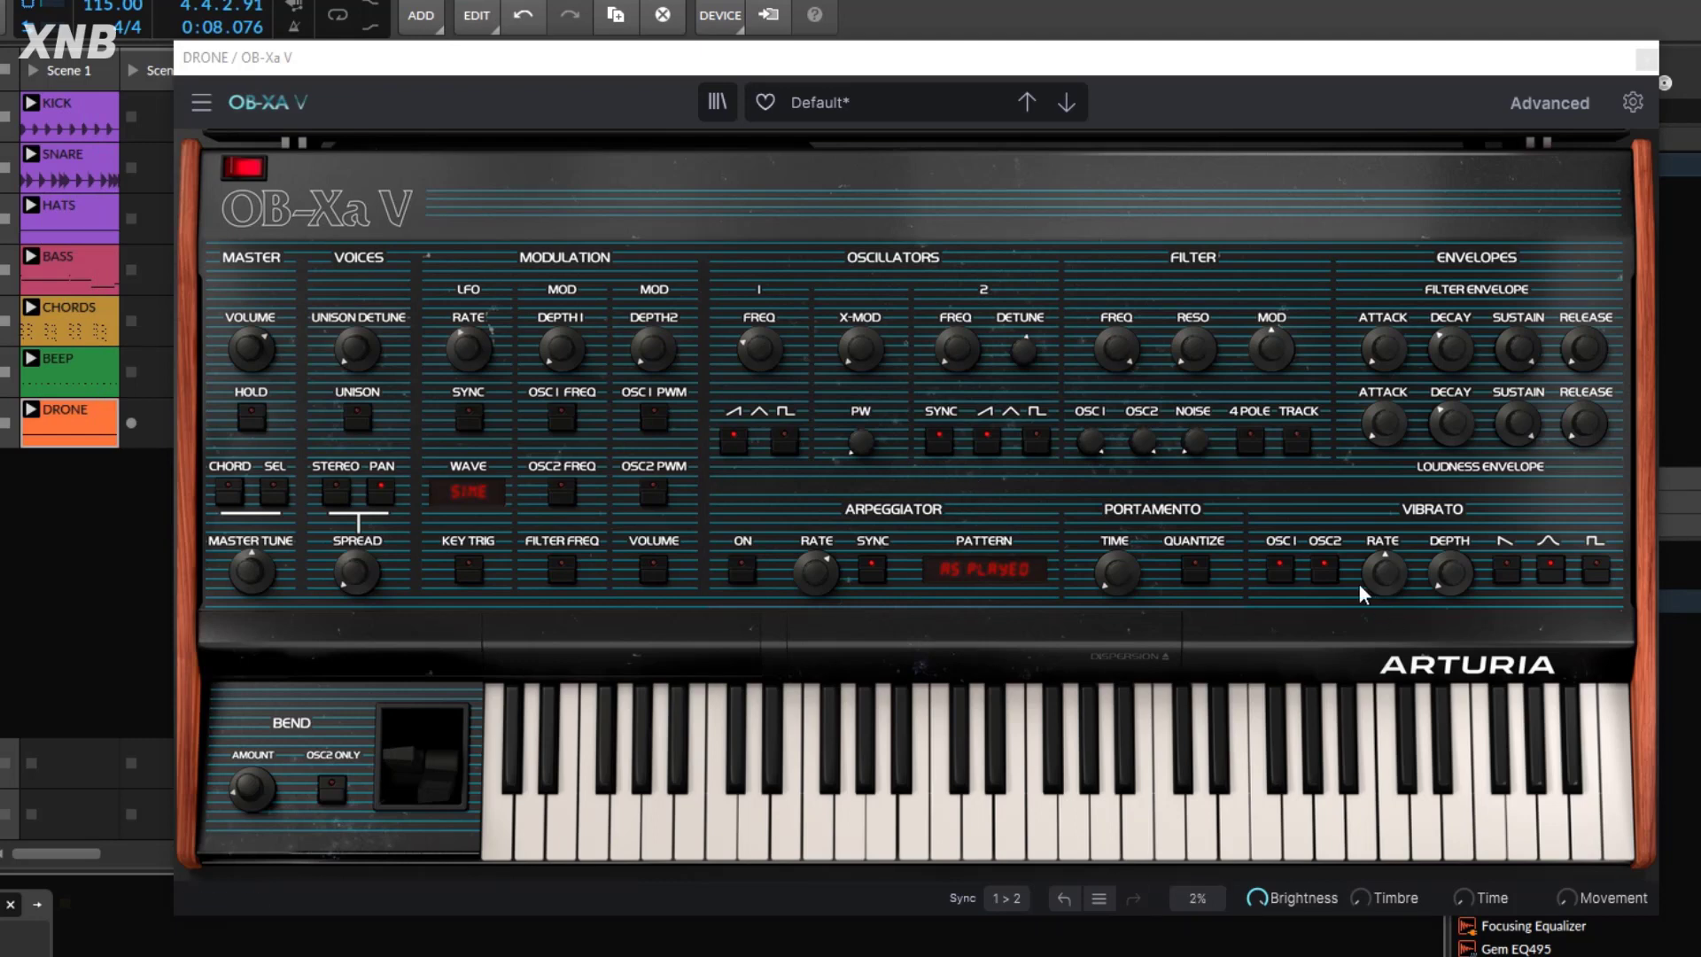
Turn off the vibrato for both oscillators and set the filter frequency to 59.1 Hz.
{"action": "left_click", "coordinate": [1280, 567]}
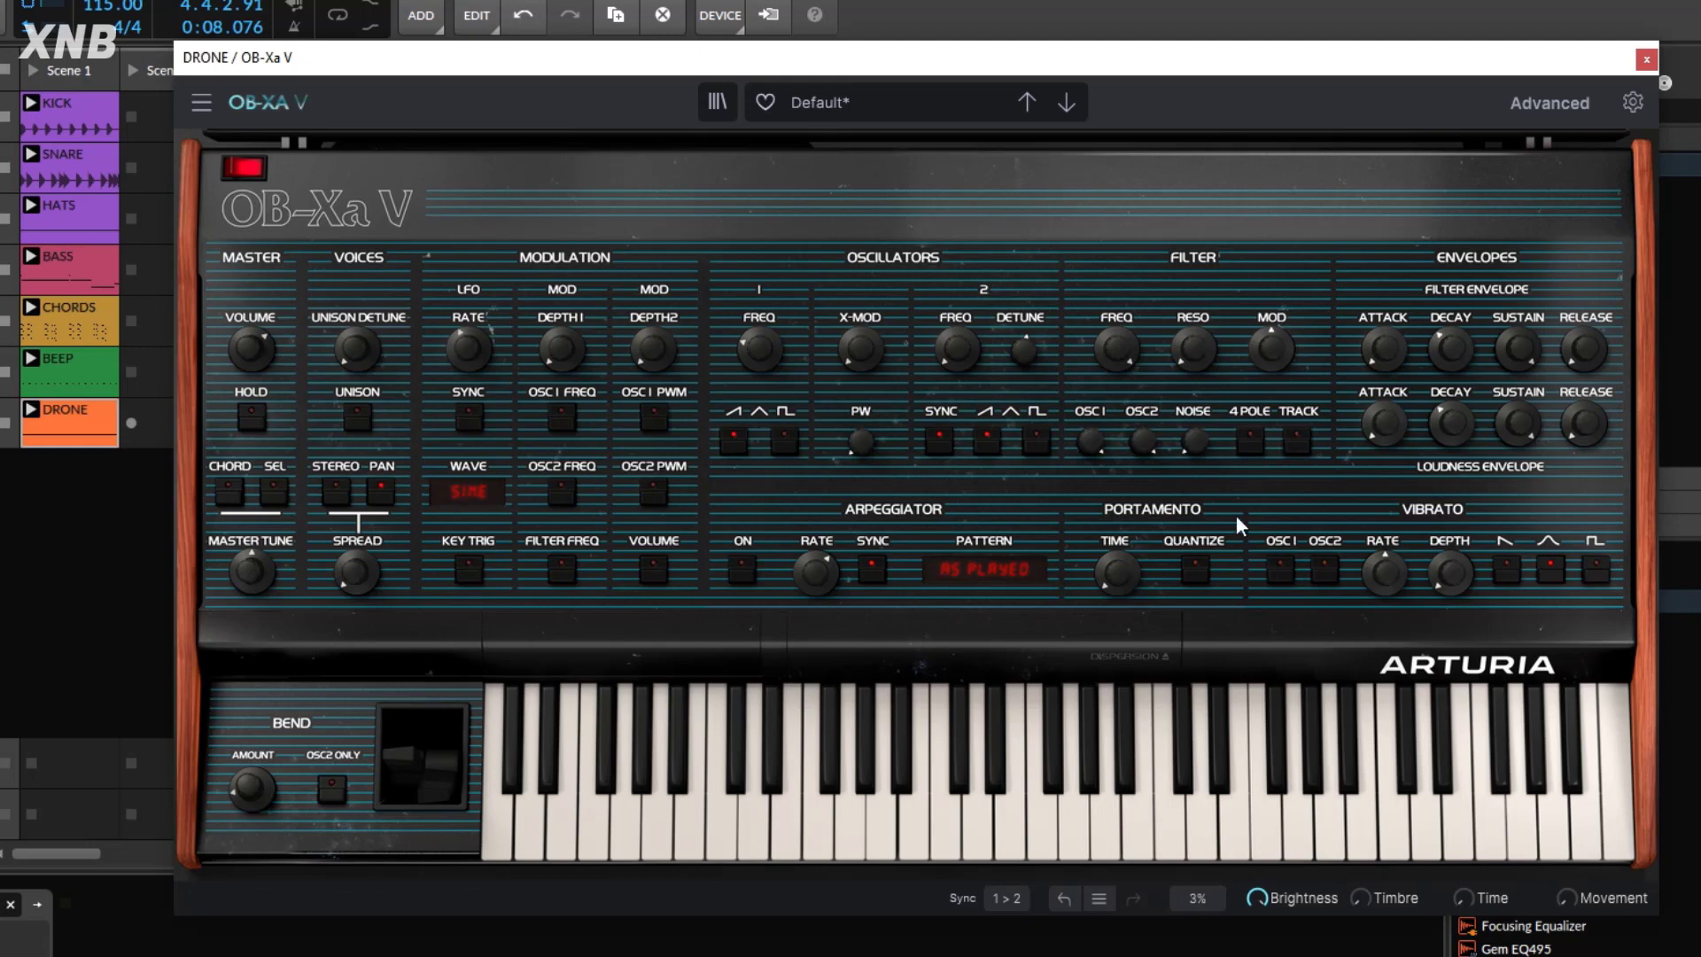
{"action": "left_click_drag", "start_coordinate": [1105, 353], "coordinate": [1106, 297]}
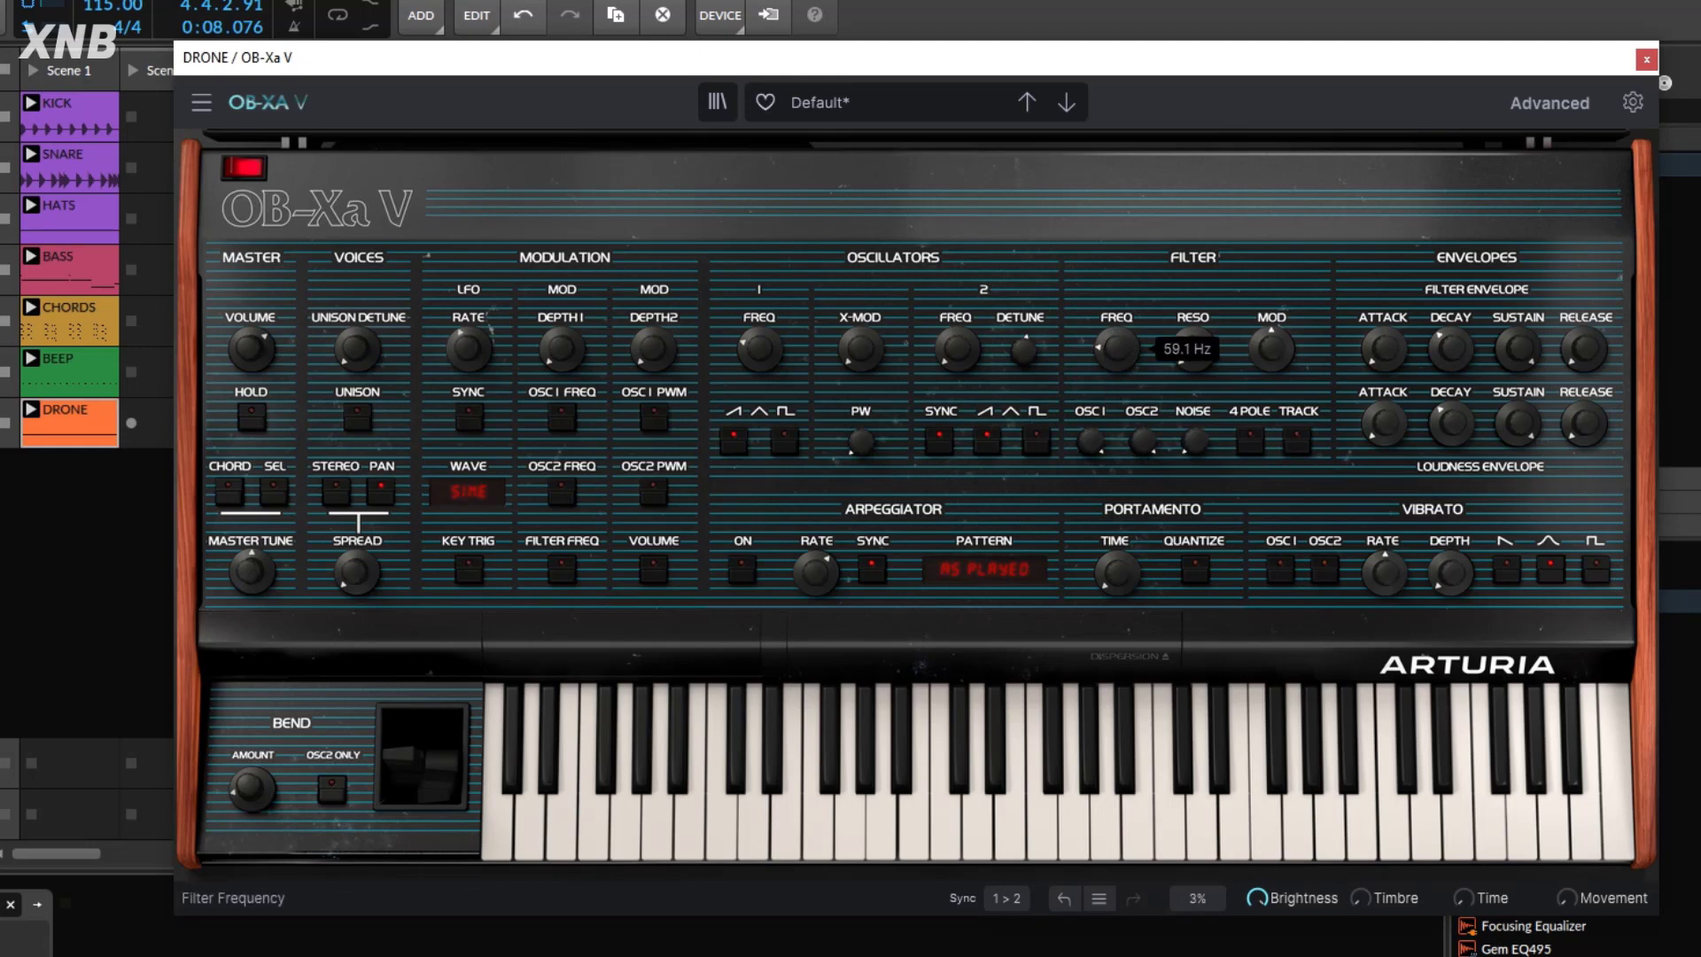
{"action": "left_click_drag", "start_coordinate": [1194, 349], "coordinate": [1272, 347]}
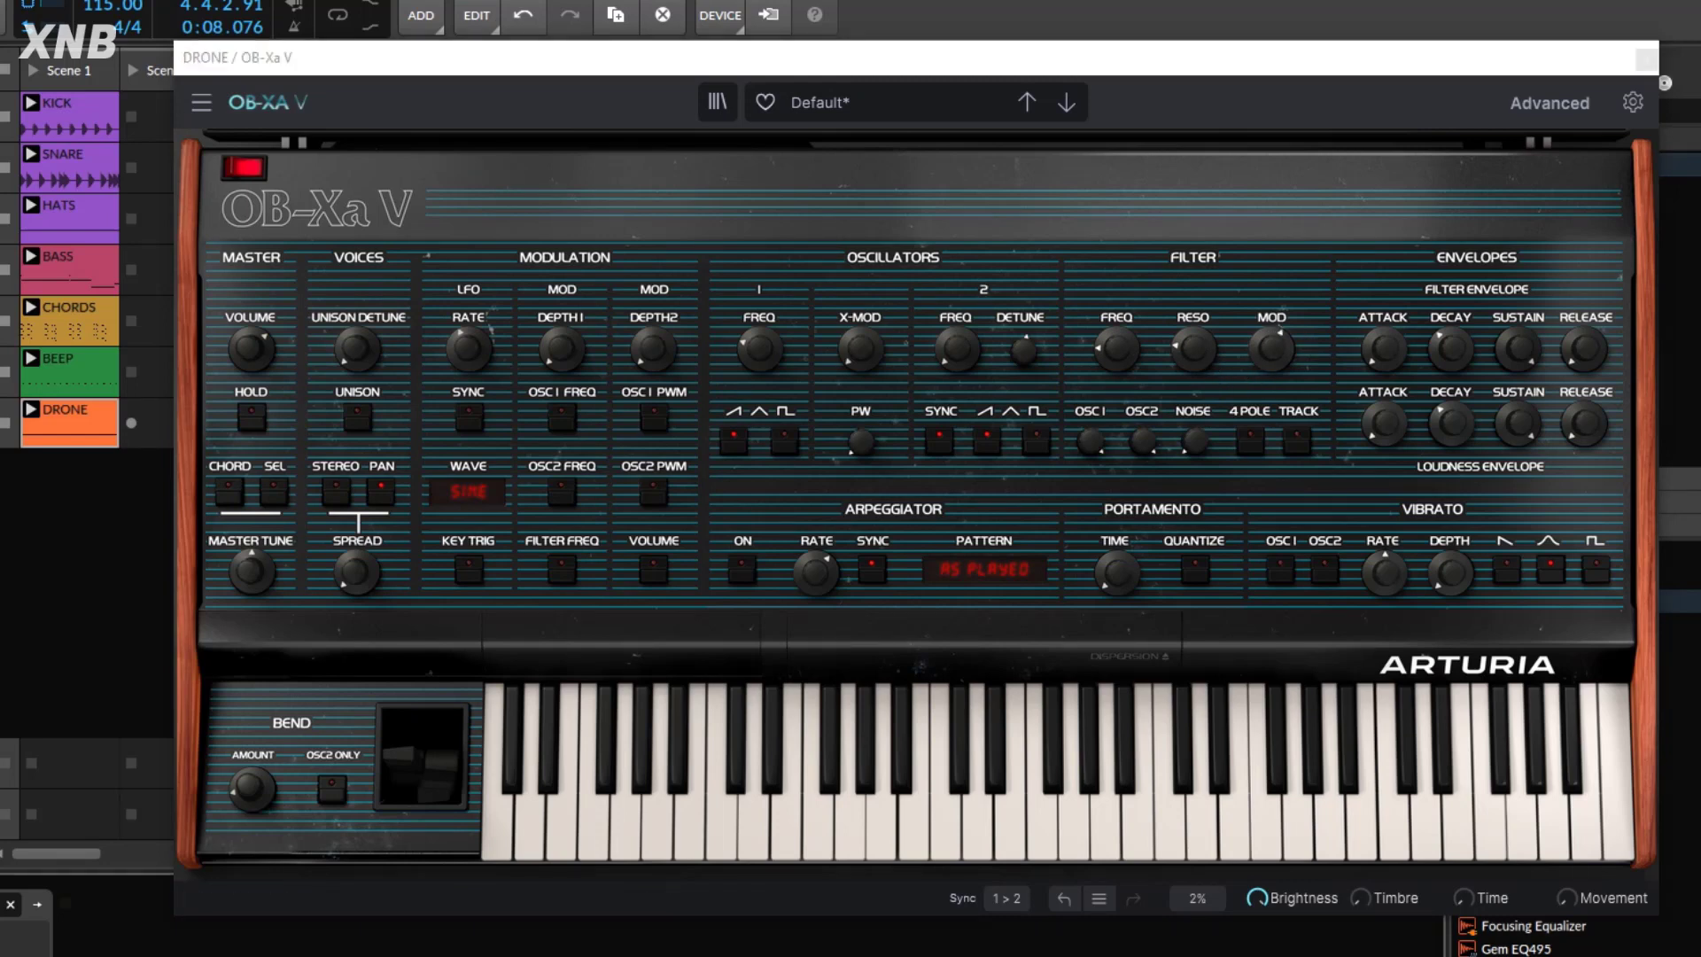
Lengthen the filter envelope's attack, decay and release and the loudness envelope's decay and release while auditioning the clip.
{"action": "key", "text": "space"}
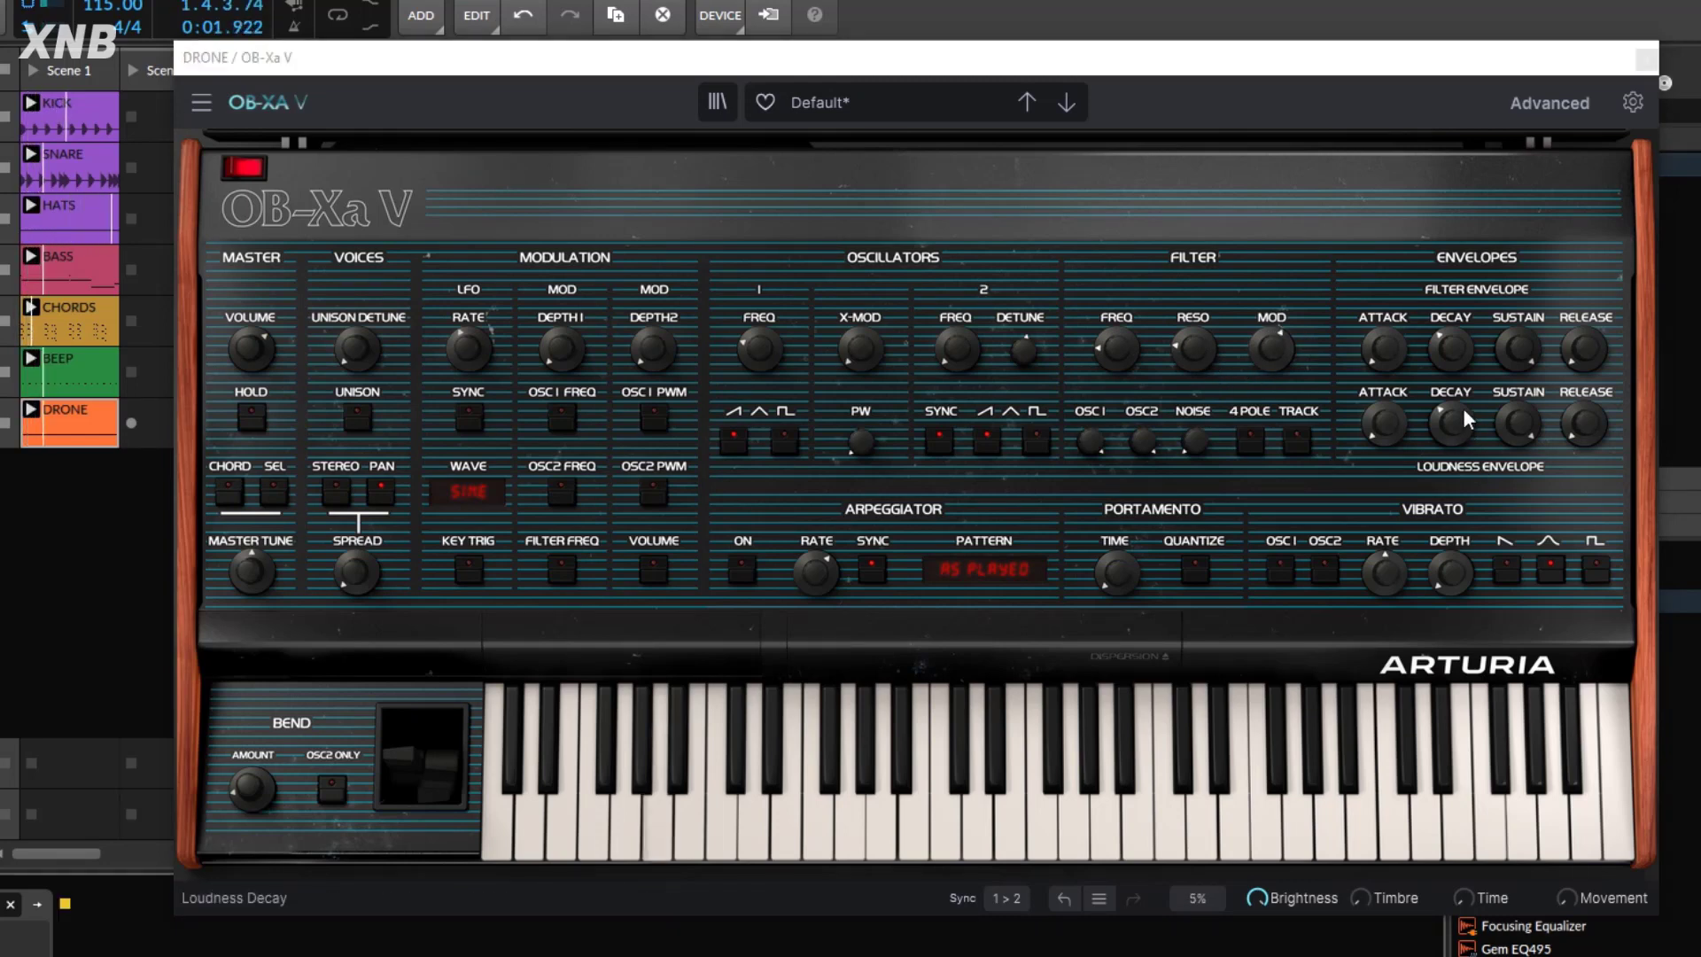
{"action": "left_click_drag", "start_coordinate": [1383, 348], "coordinate": [1384, 348]}
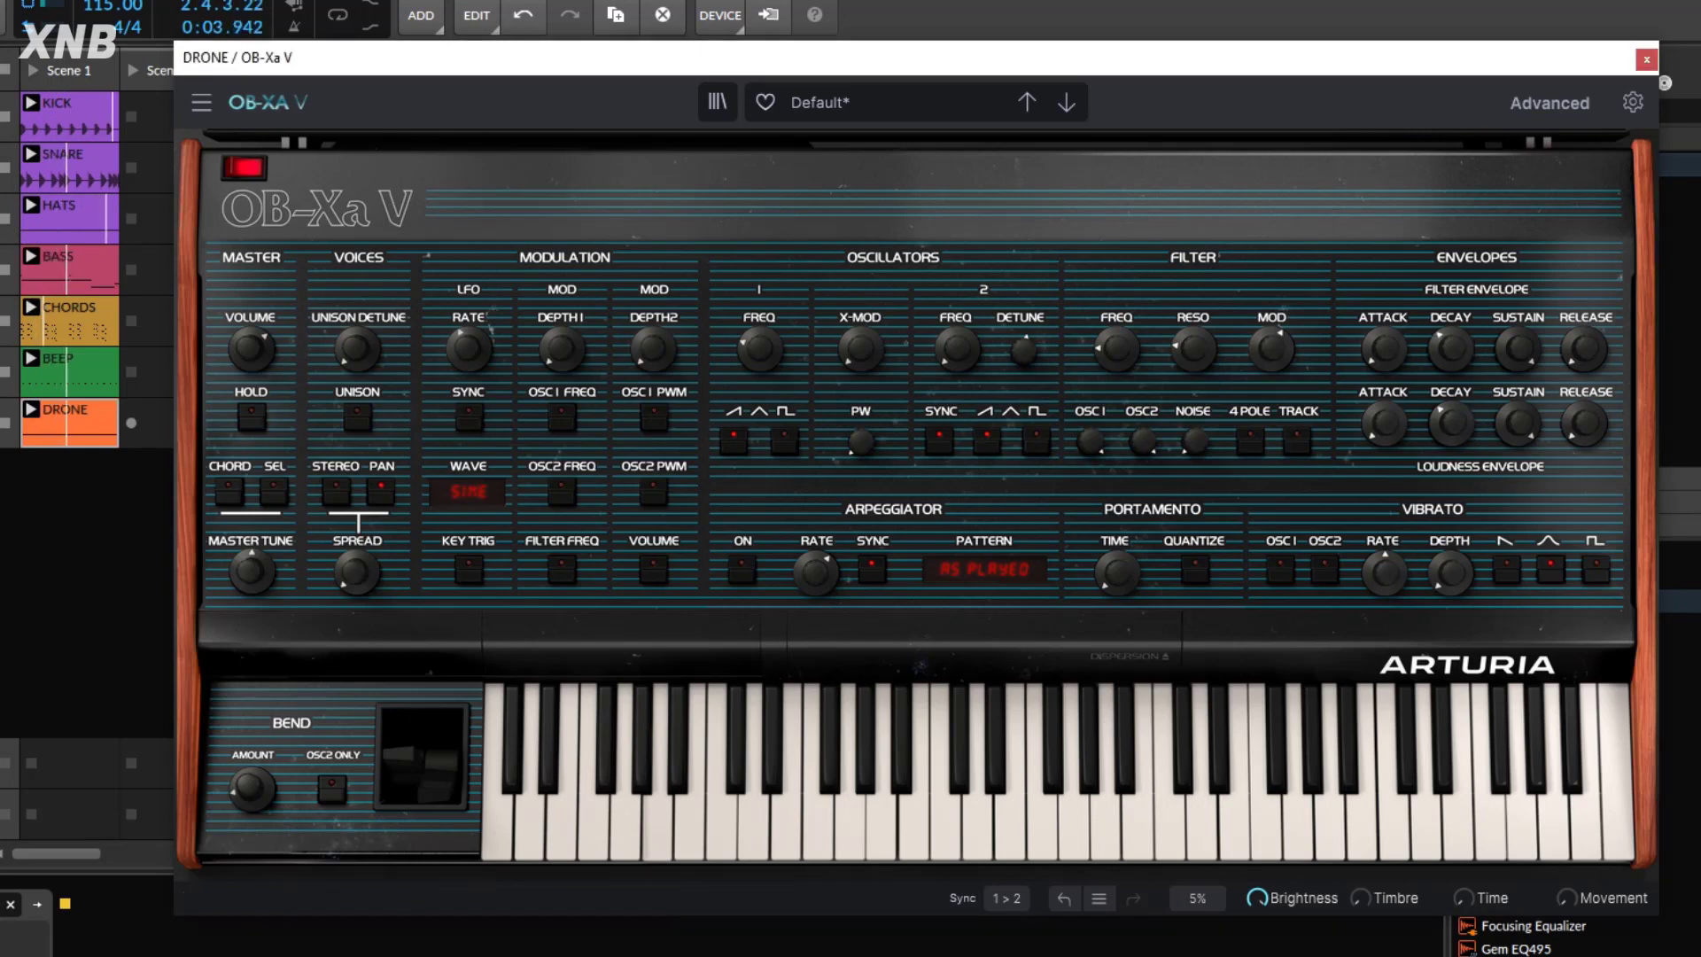
{"action": "key", "text": "space"}
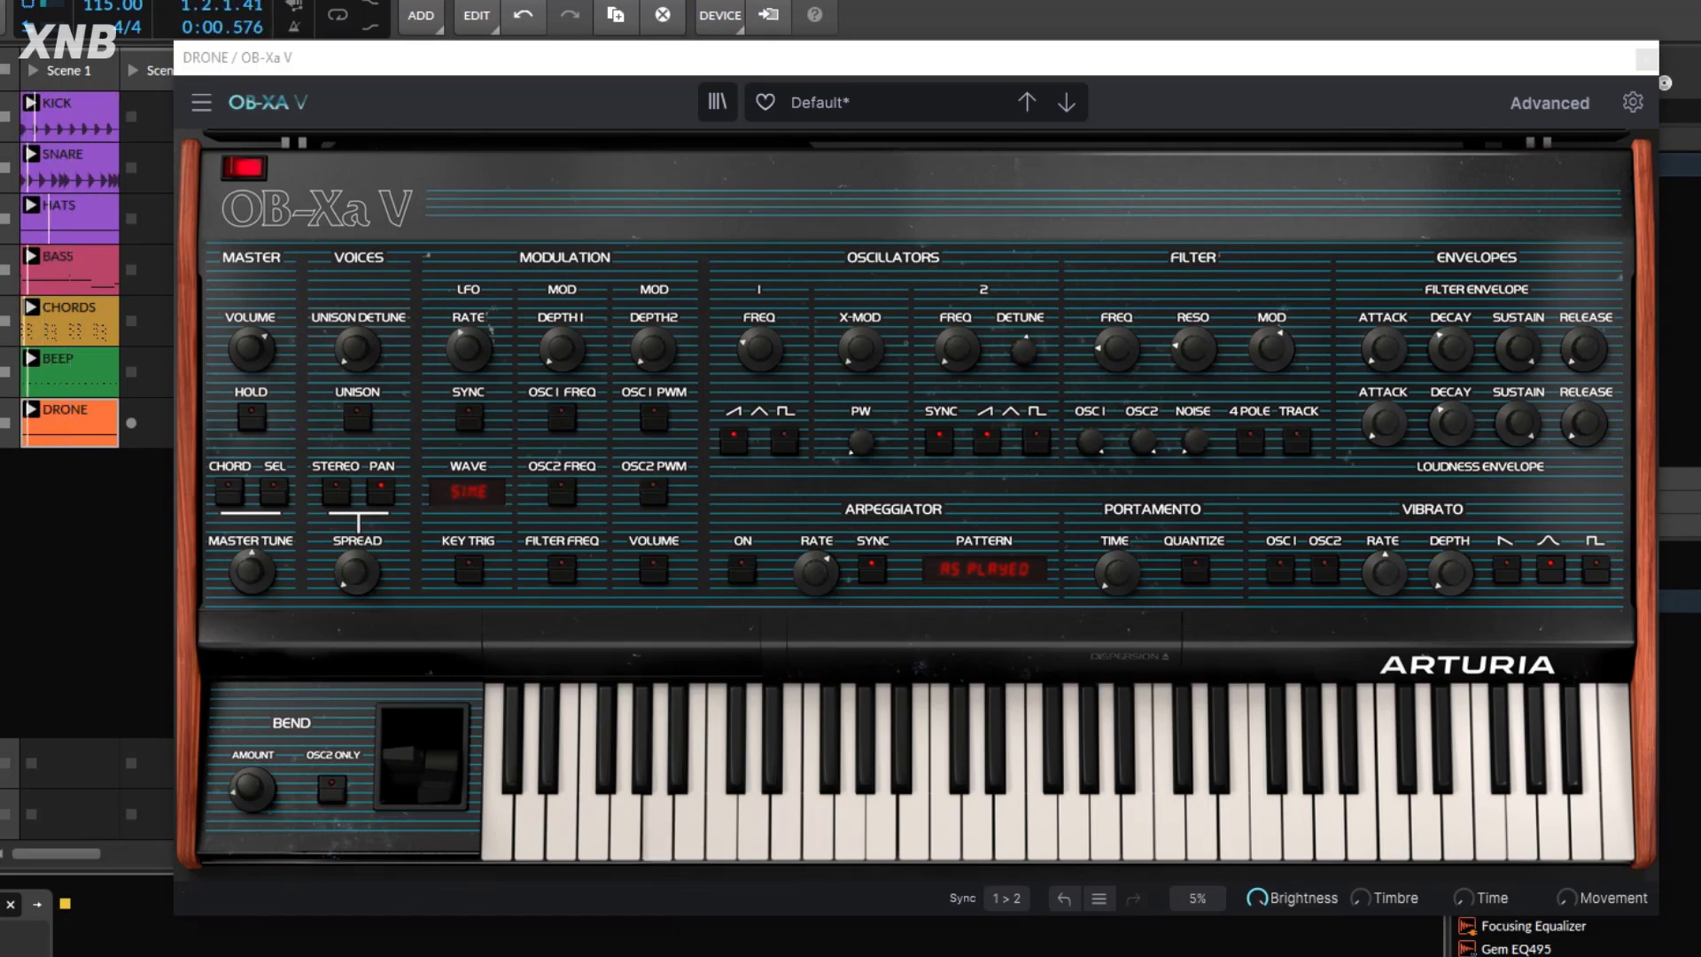
{"action": "key", "text": "space"}
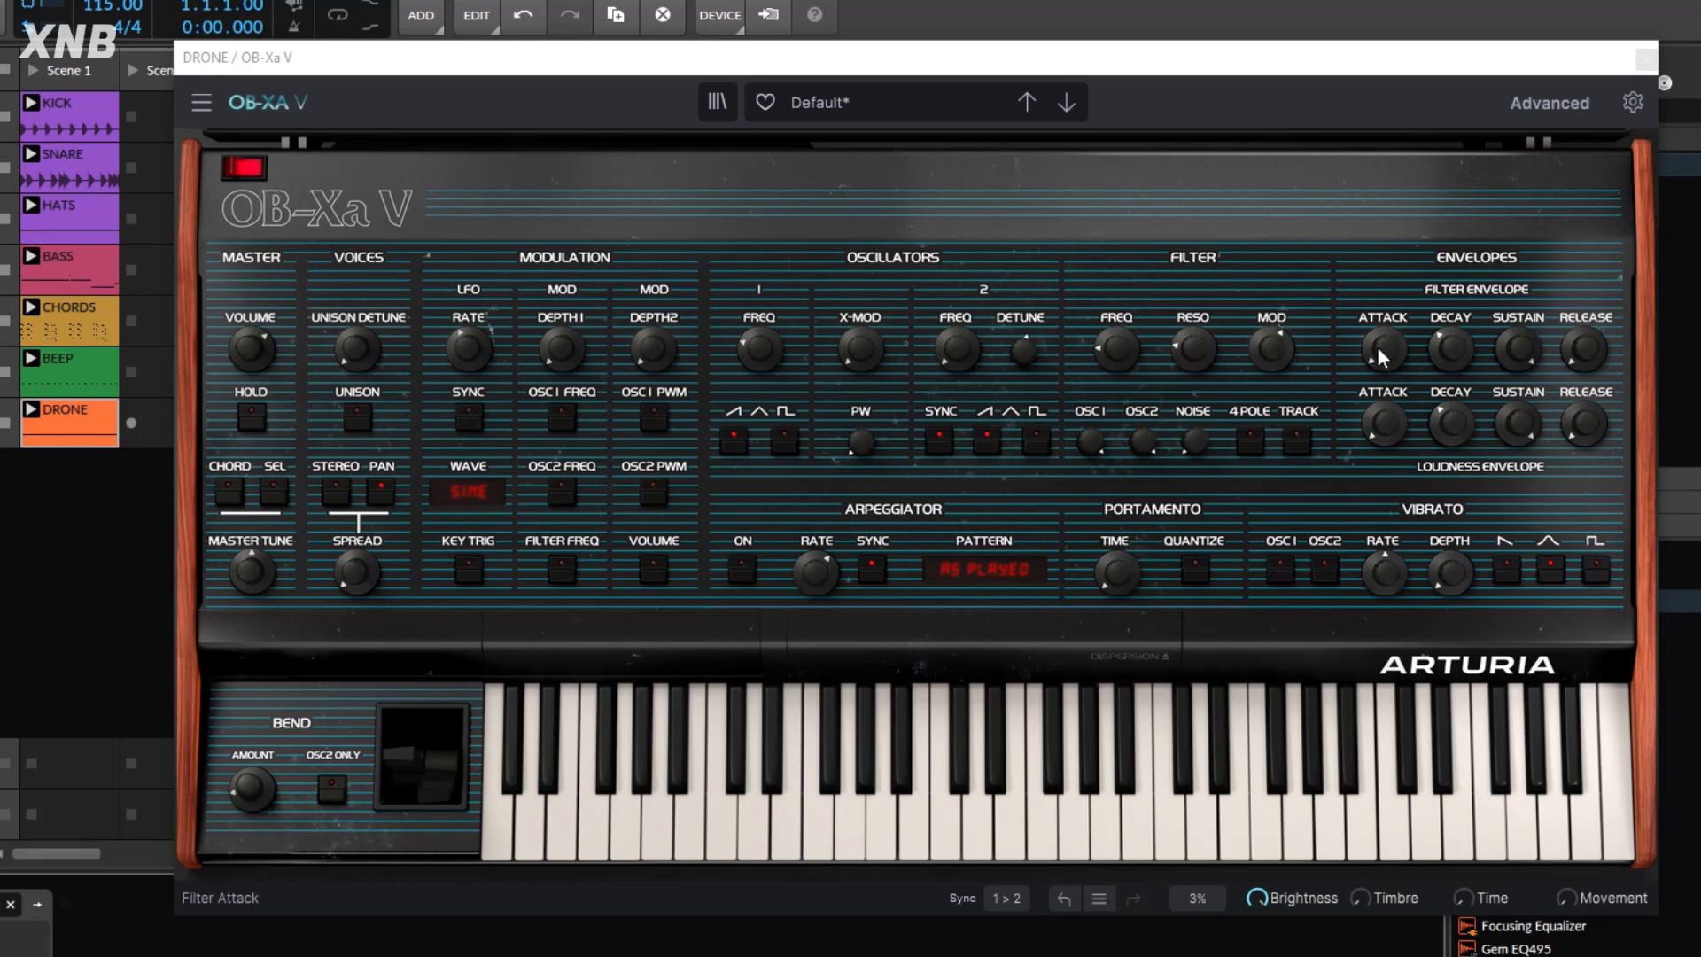
{"action": "left_click_drag", "start_coordinate": [1379, 357], "coordinate": [1379, 357]}
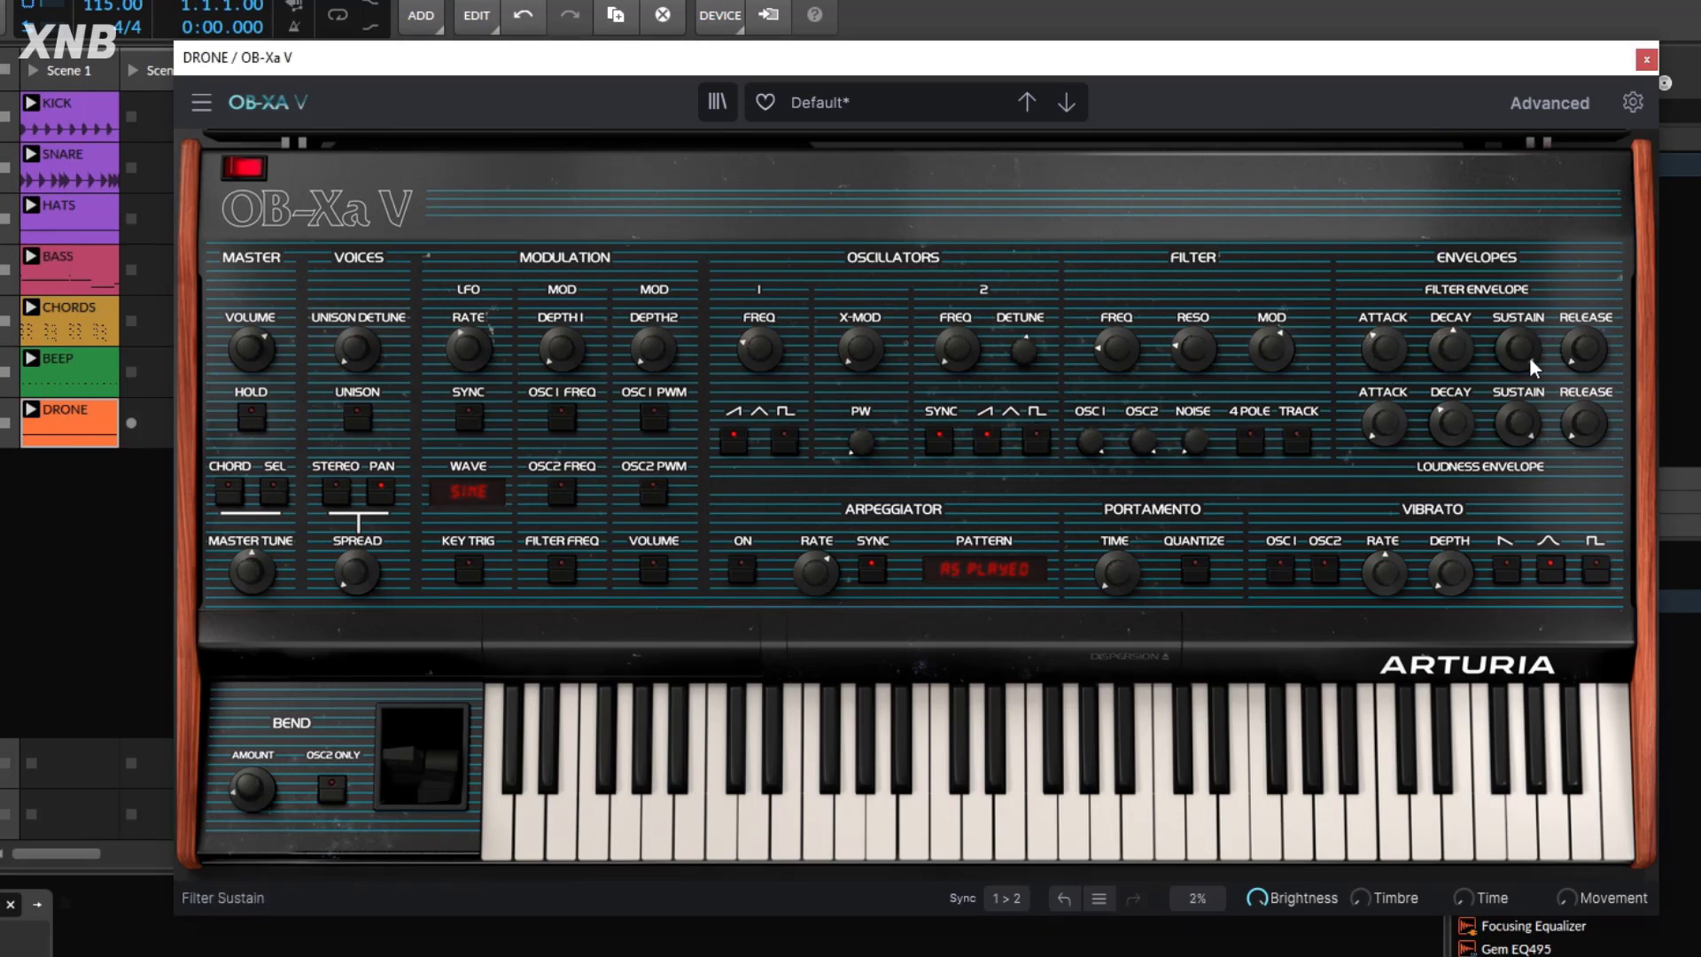
{"action": "left_click_drag", "start_coordinate": [1533, 360], "coordinate": [1533, 360]}
{"action": "key", "text": "space"}
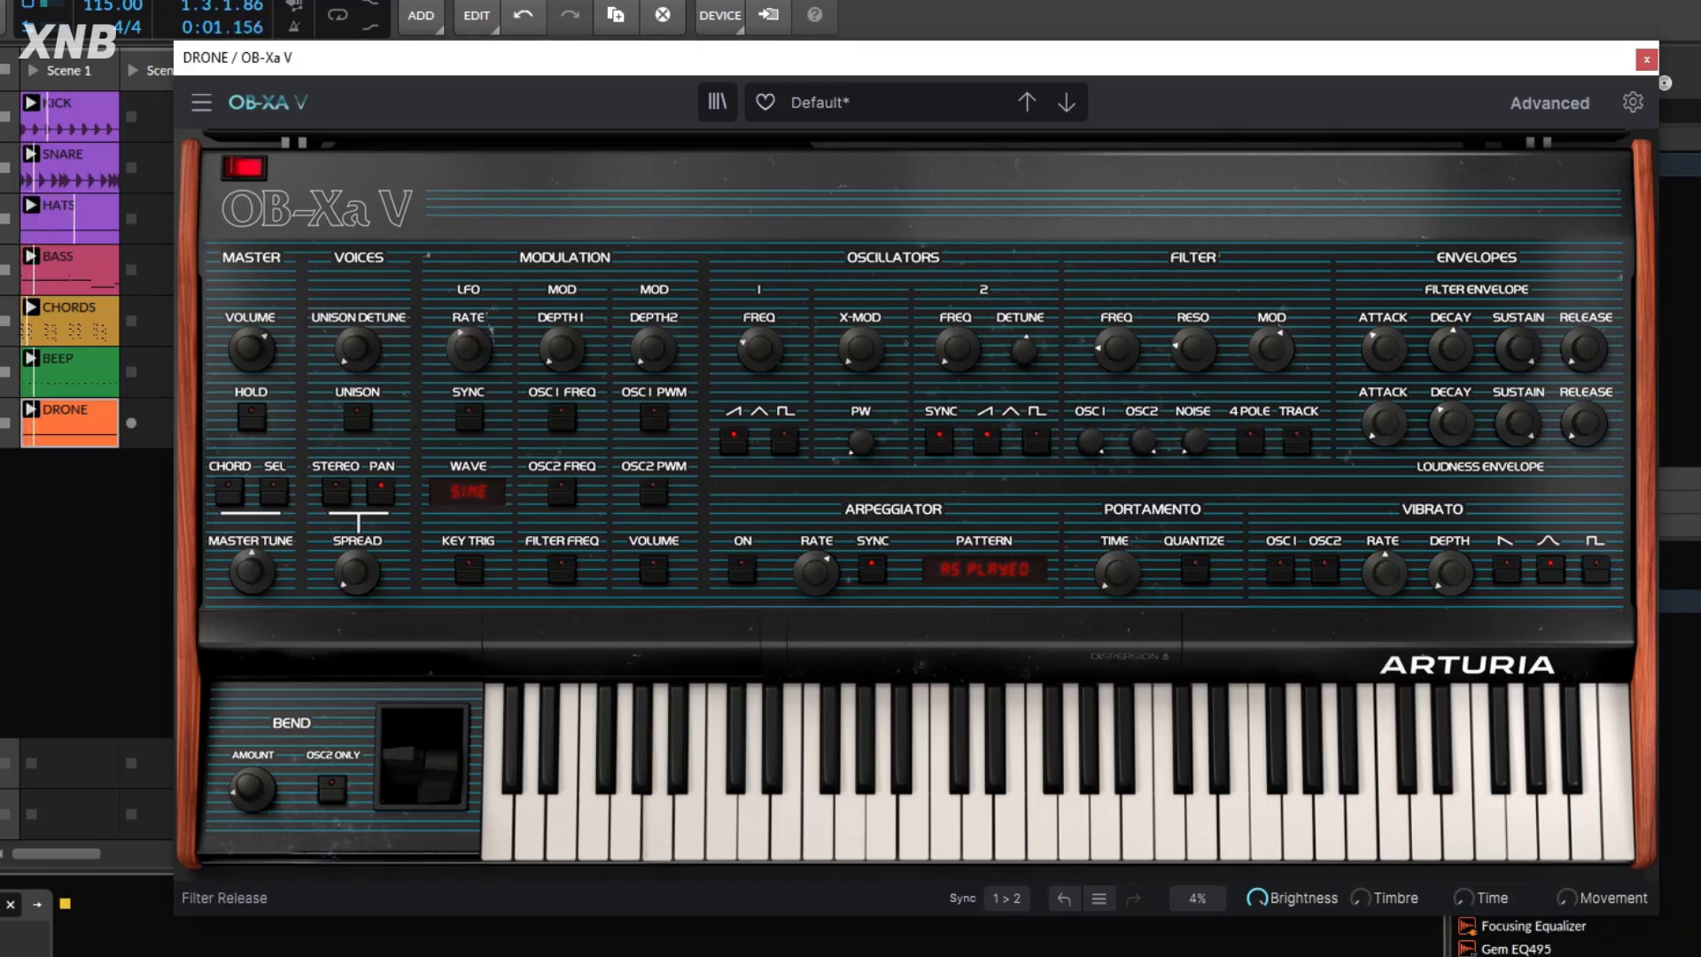
{"action": "left_click_drag", "start_coordinate": [1585, 355], "coordinate": [1584, 332]}
{"action": "key", "text": "space"}
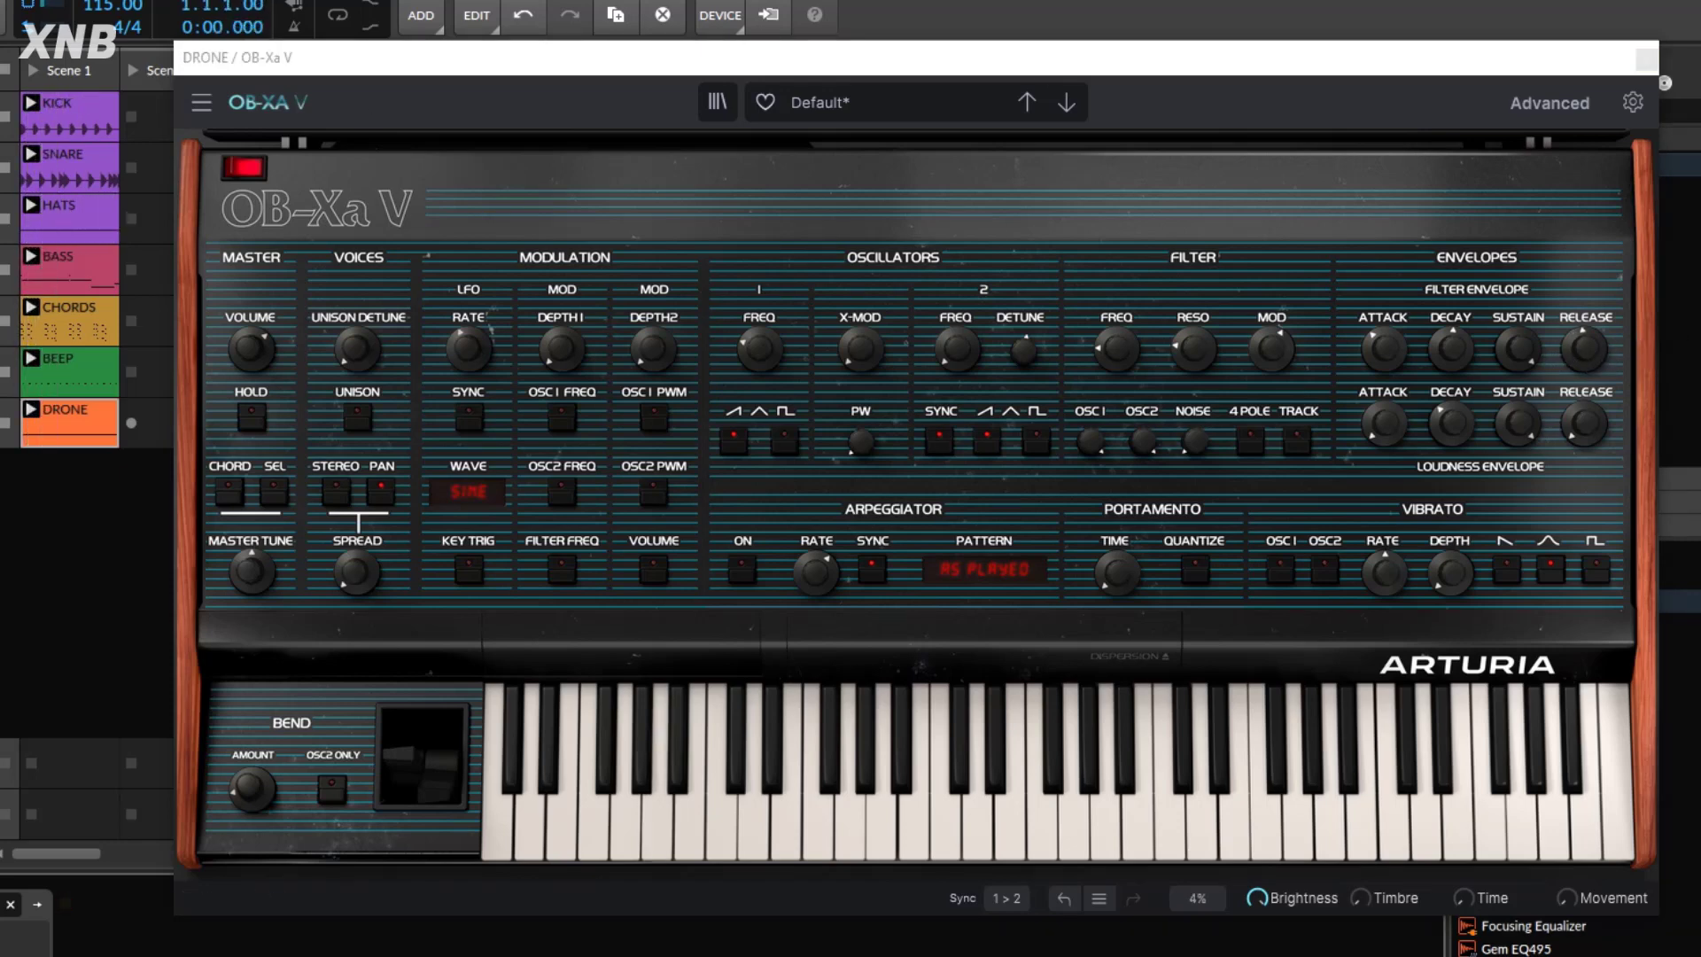
{"action": "key", "text": "space"}
{"action": "left_click_drag", "start_coordinate": [1452, 424], "coordinate": [1452, 531]}
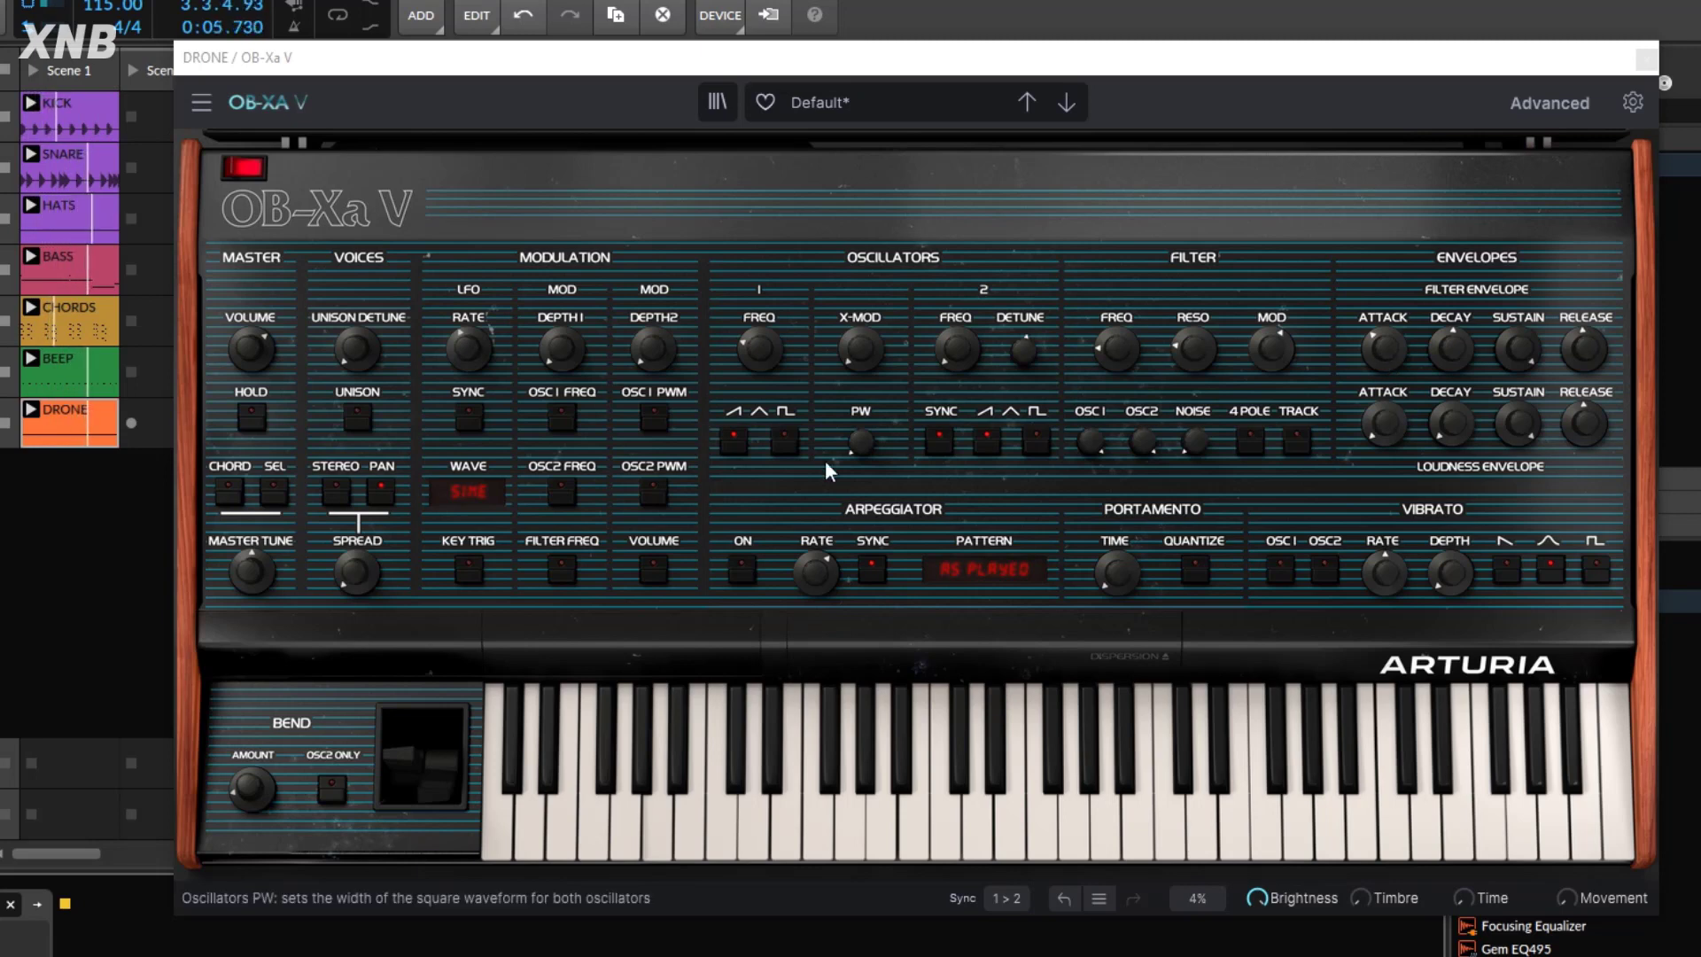
Enable unison with a voice detune of about 0.228 and switch the voices to Stereo with a spread of 0.160.
{"action": "left_click", "coordinate": [354, 413]}
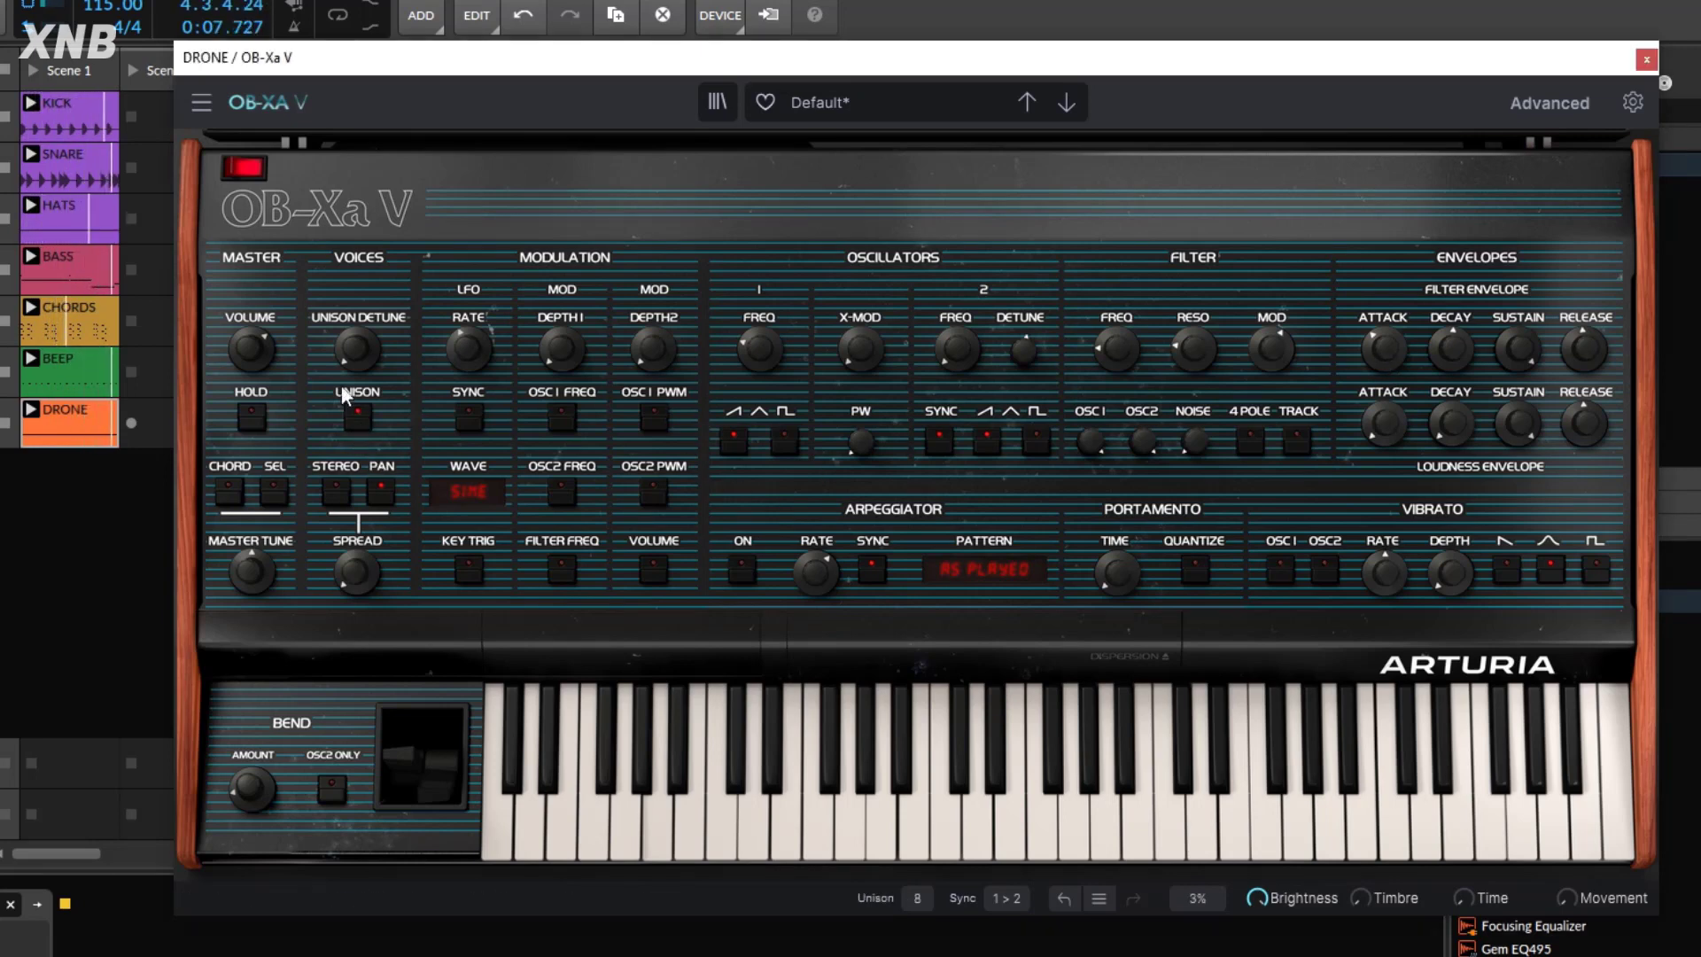
{"action": "left_click_drag", "start_coordinate": [355, 348], "coordinate": [355, 320]}
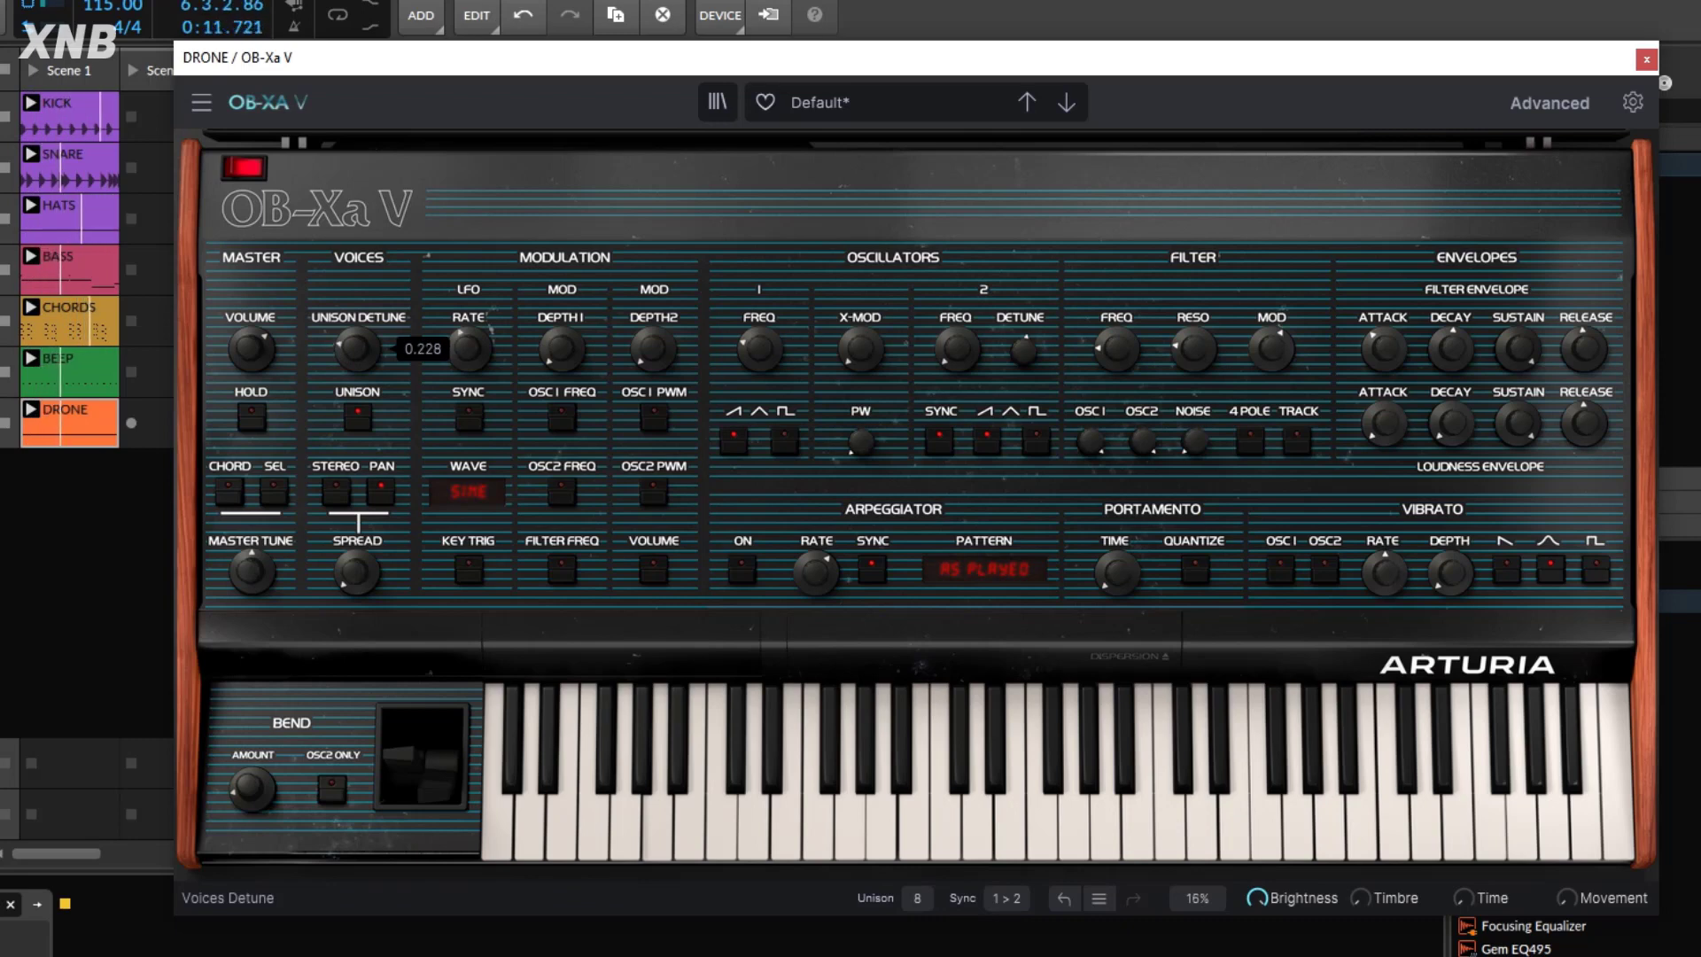
{"action": "left_click", "coordinate": [337, 495]}
{"action": "left_click_drag", "start_coordinate": [356, 571], "coordinate": [356, 542]}
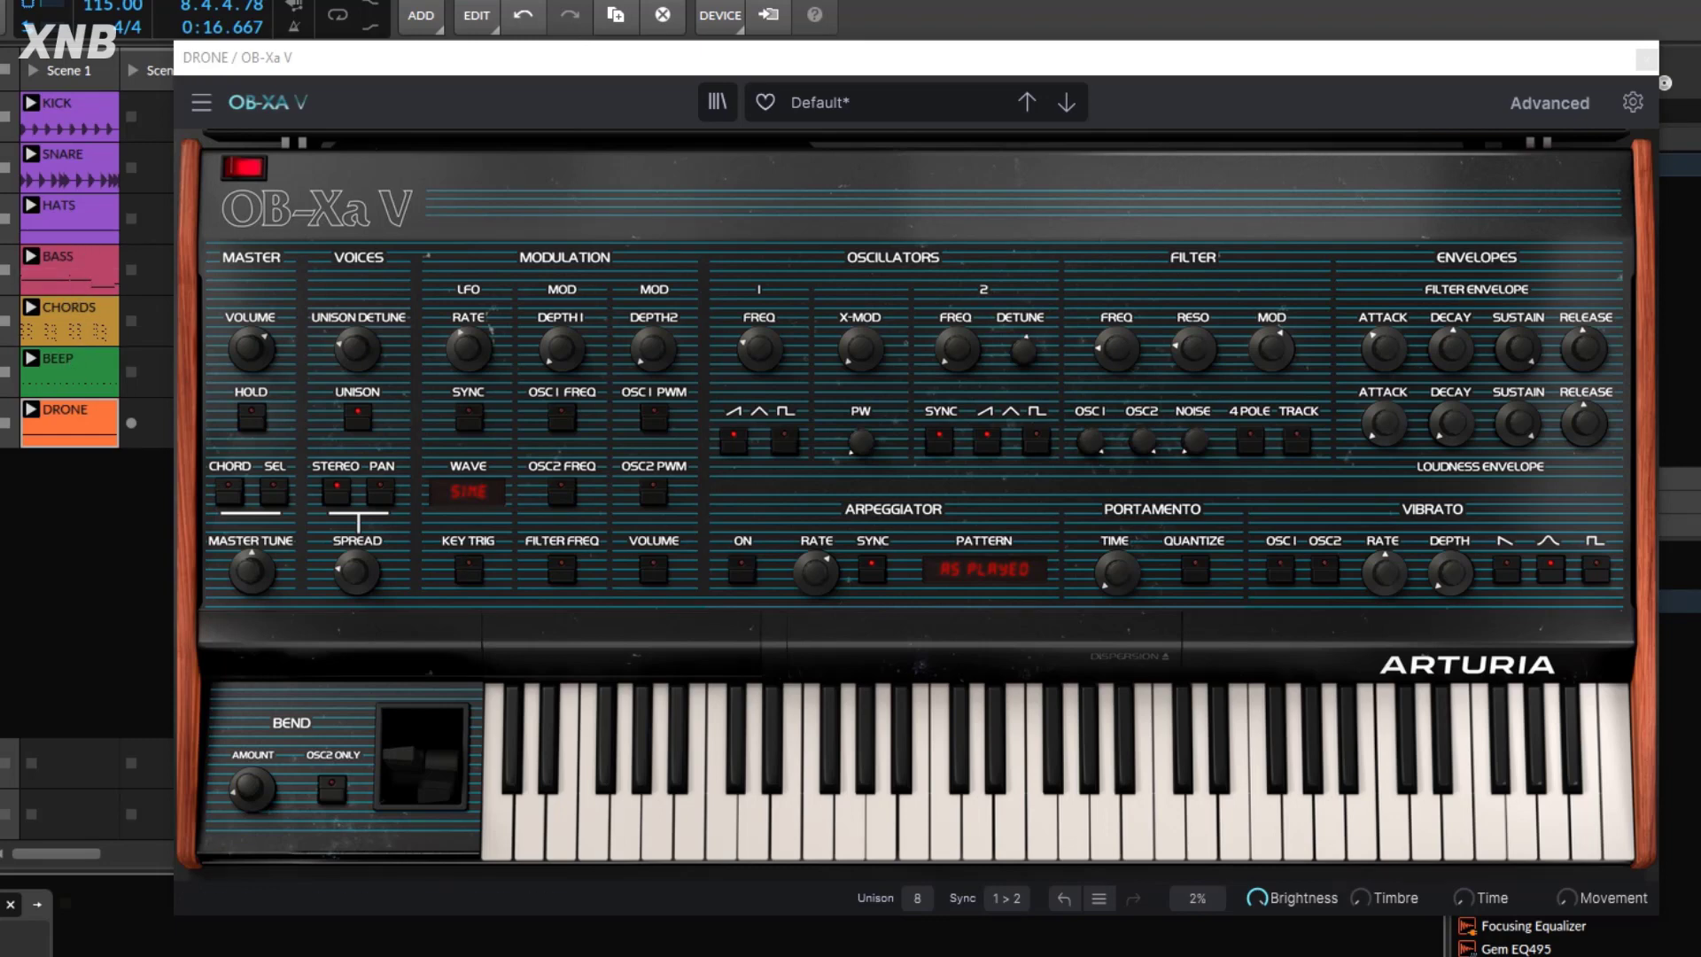
{"action": "key", "text": "space"}
{"action": "left_click_drag", "start_coordinate": [340, 570], "coordinate": [341, 574]}
{"action": "left_click", "coordinate": [356, 351]}
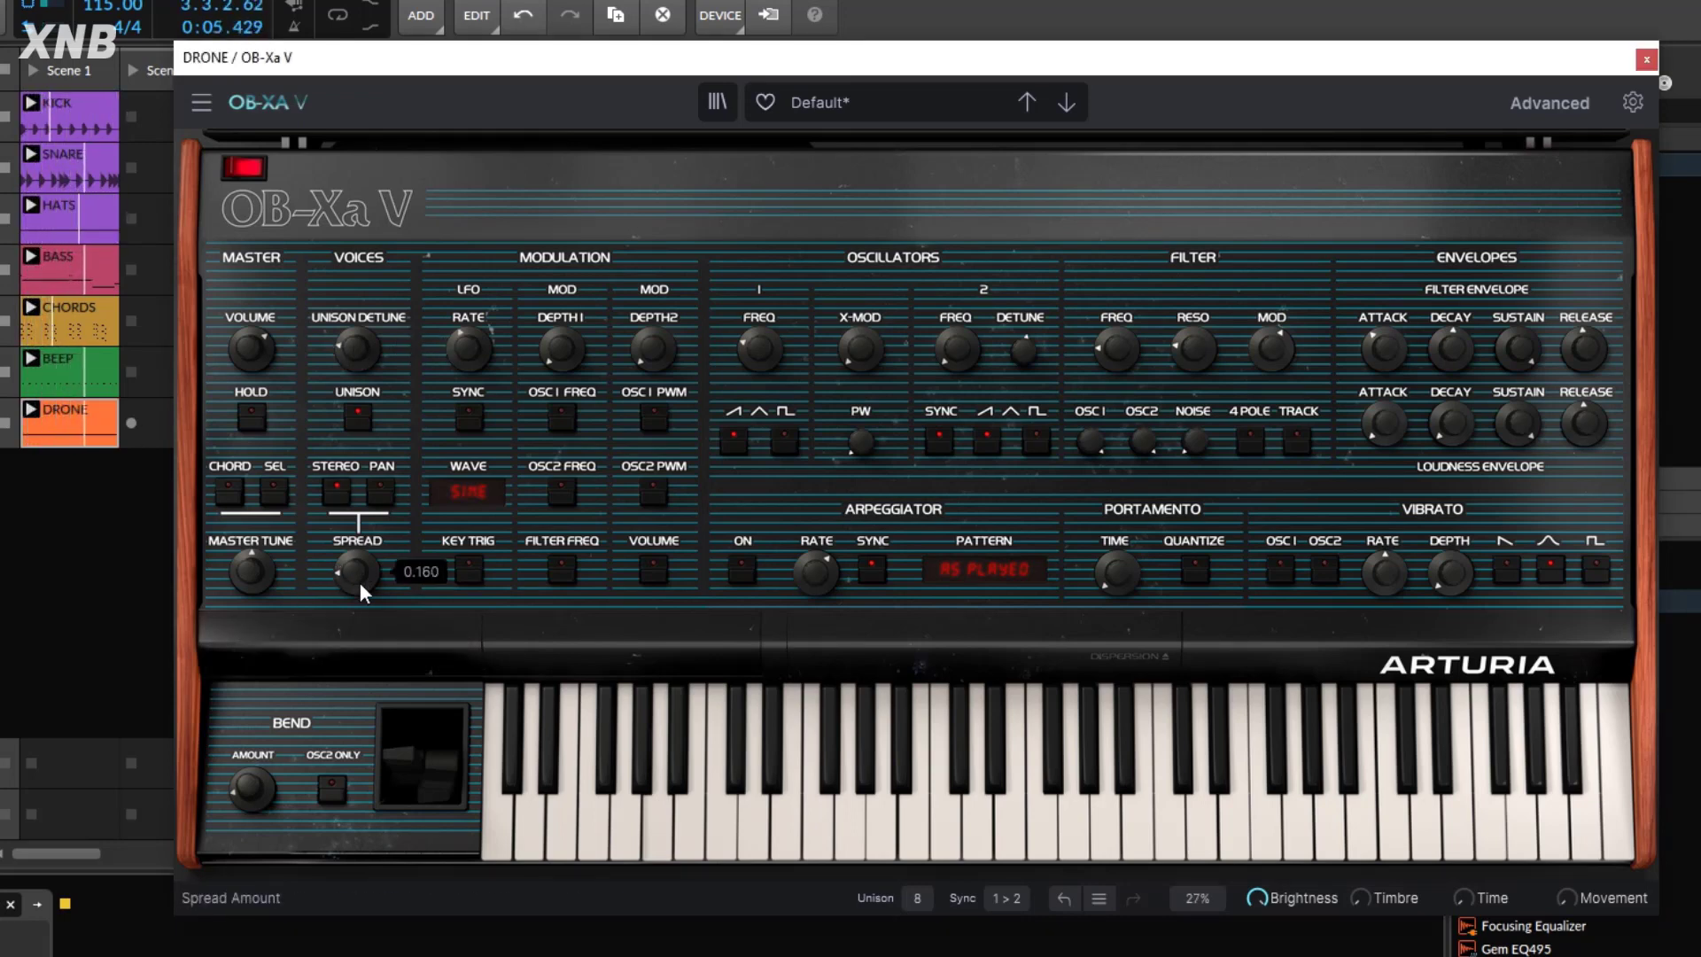
{"action": "left_click", "coordinate": [942, 449]}
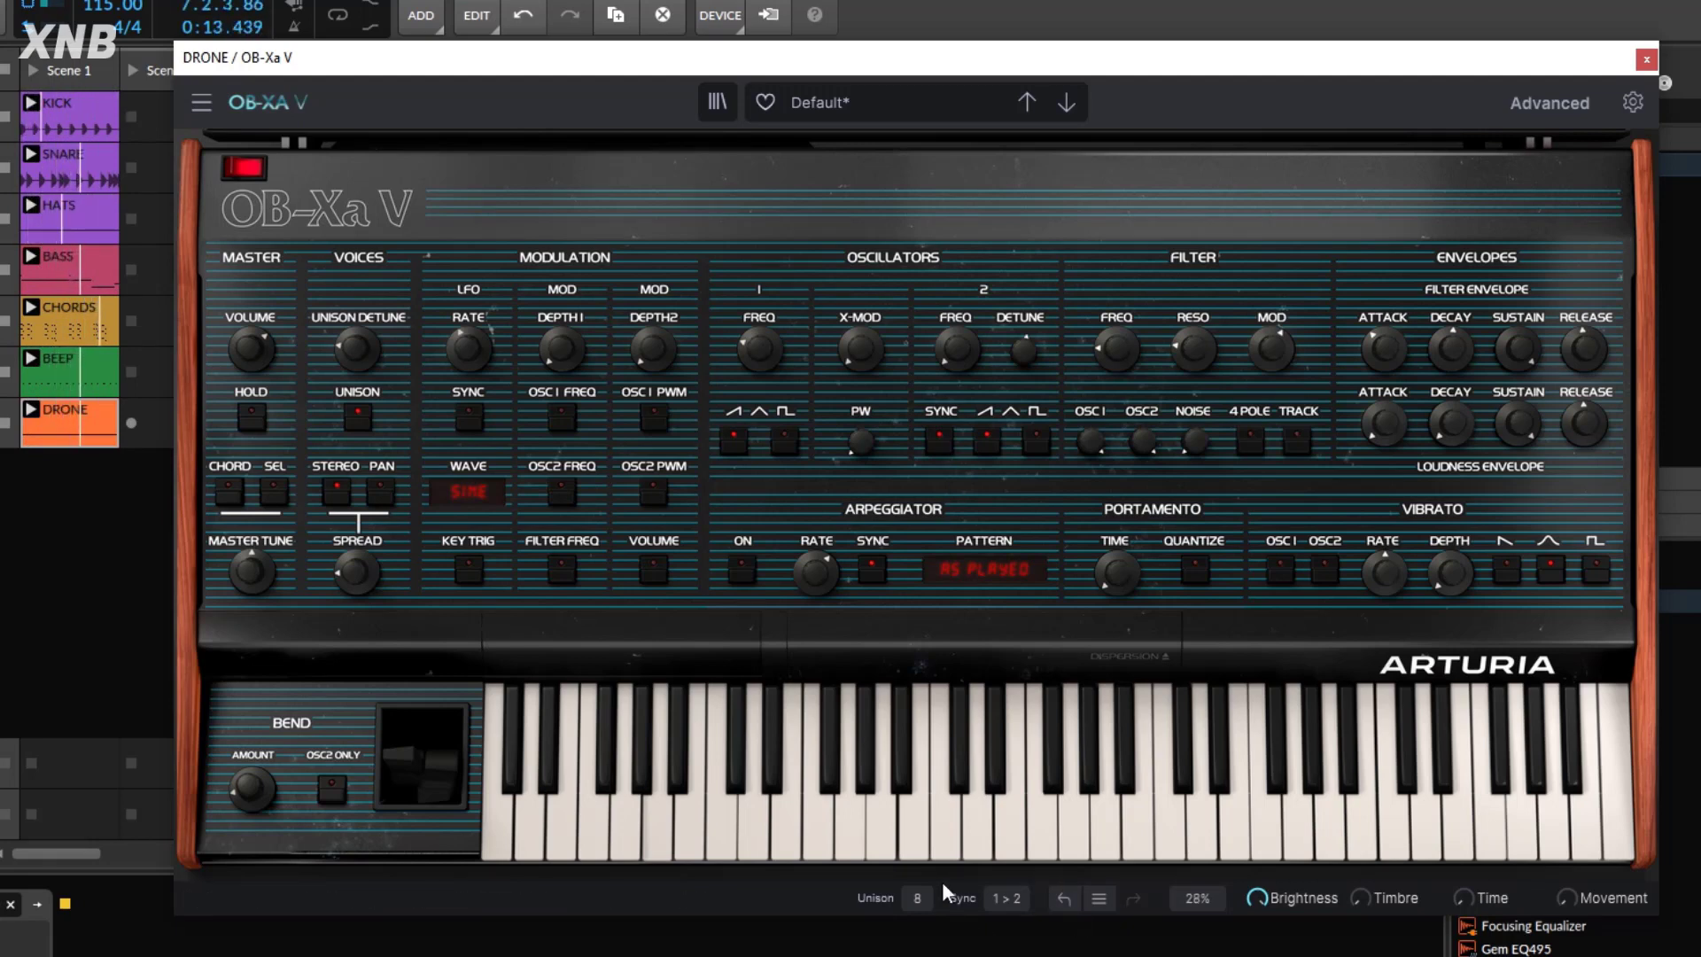
Try 4 unison voices, set the unison count to 5 and audition the drone.
{"action": "left_click", "coordinate": [919, 899]}
{"action": "left_click", "coordinate": [930, 956]}
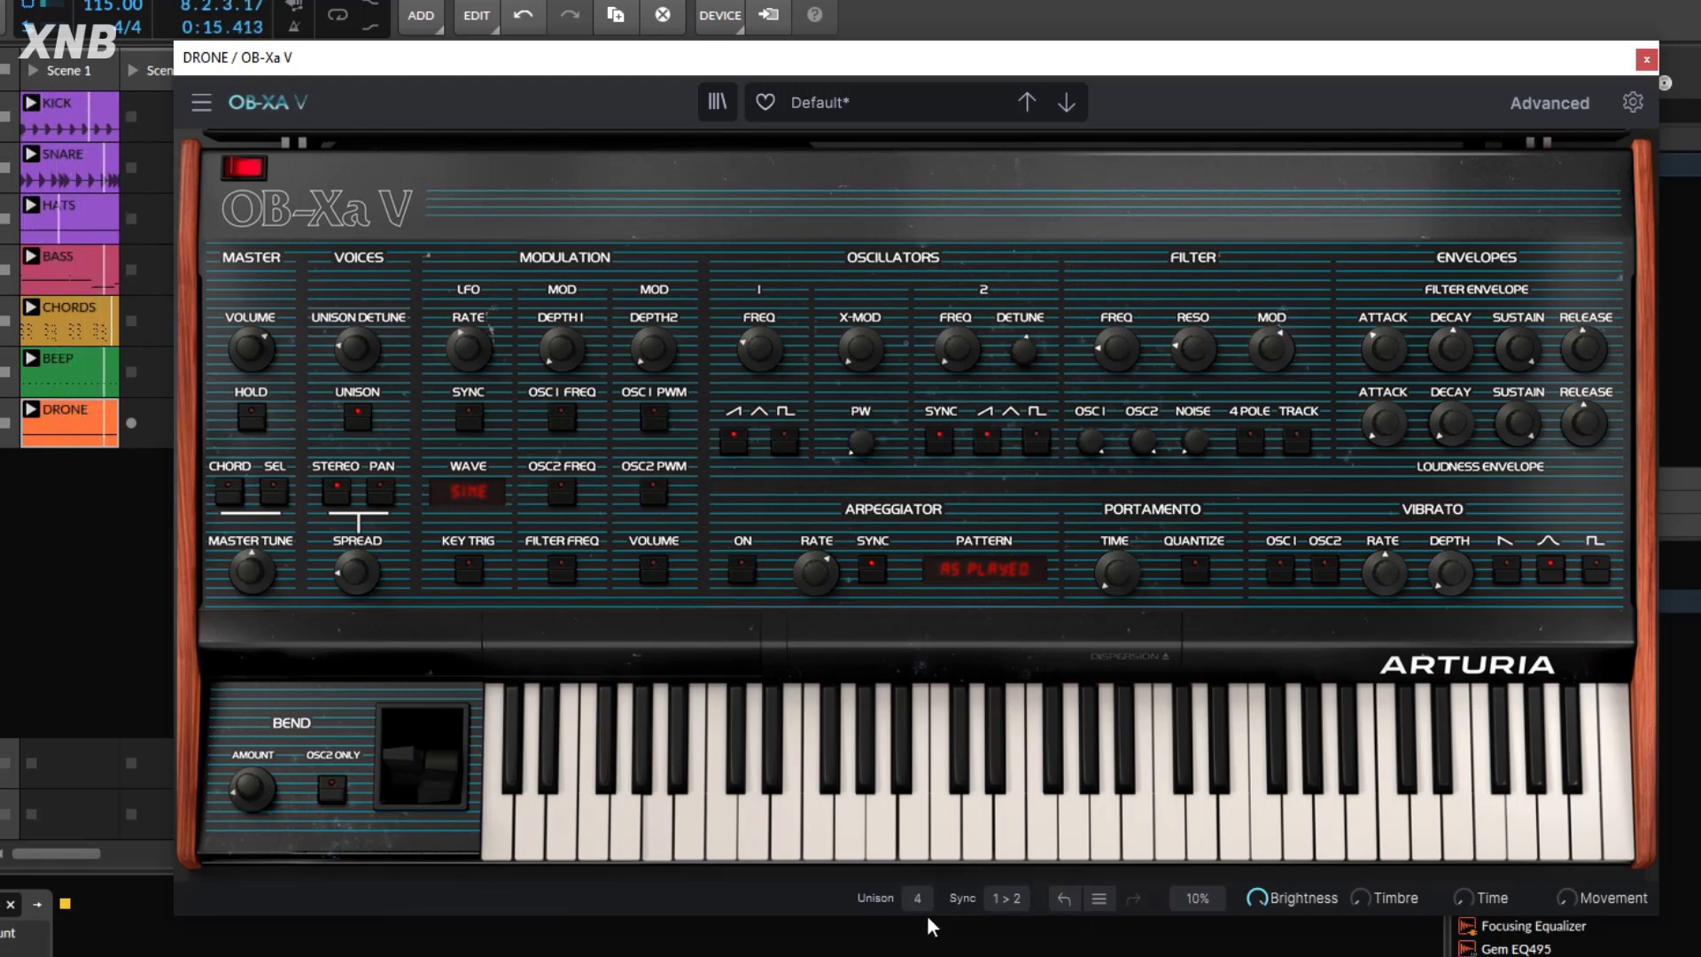
{"action": "left_click", "coordinate": [921, 909]}
{"action": "left_click", "coordinate": [930, 956]}
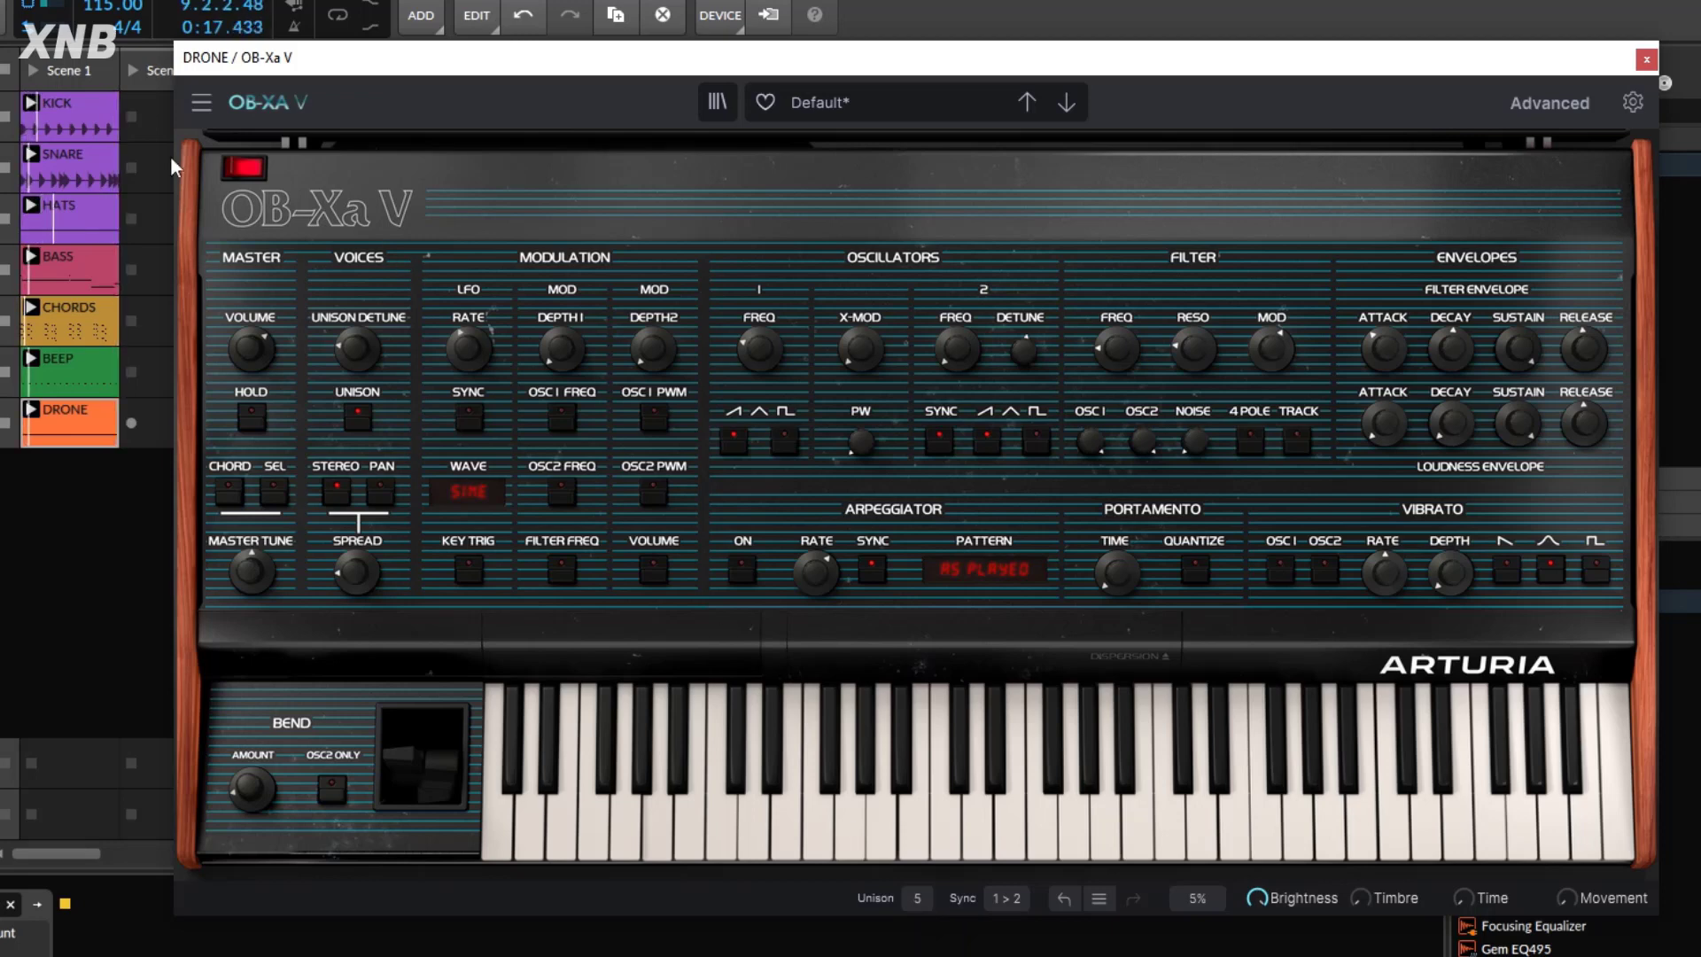
{"action": "key", "text": "space"}
{"action": "key", "text": "space"}
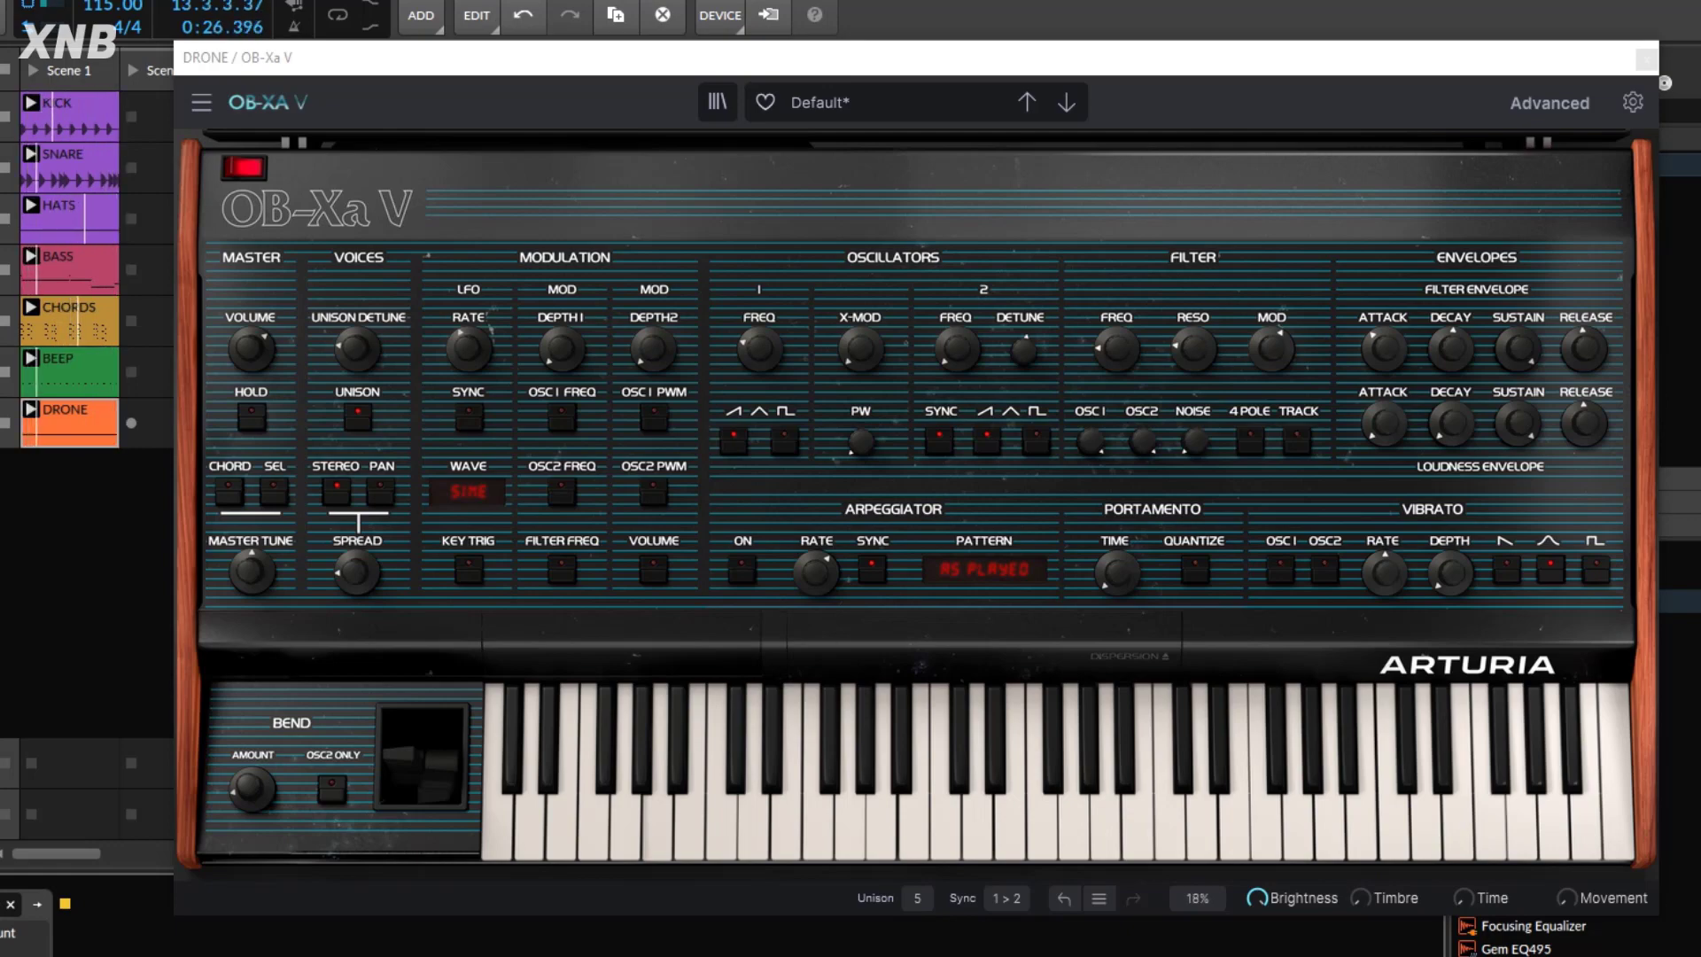
Show the synth's advanced effects, set the Reverb's dry/wet to about 0.232, and switch off the Delay and Chorus.
{"action": "left_click", "coordinate": [1524, 112]}
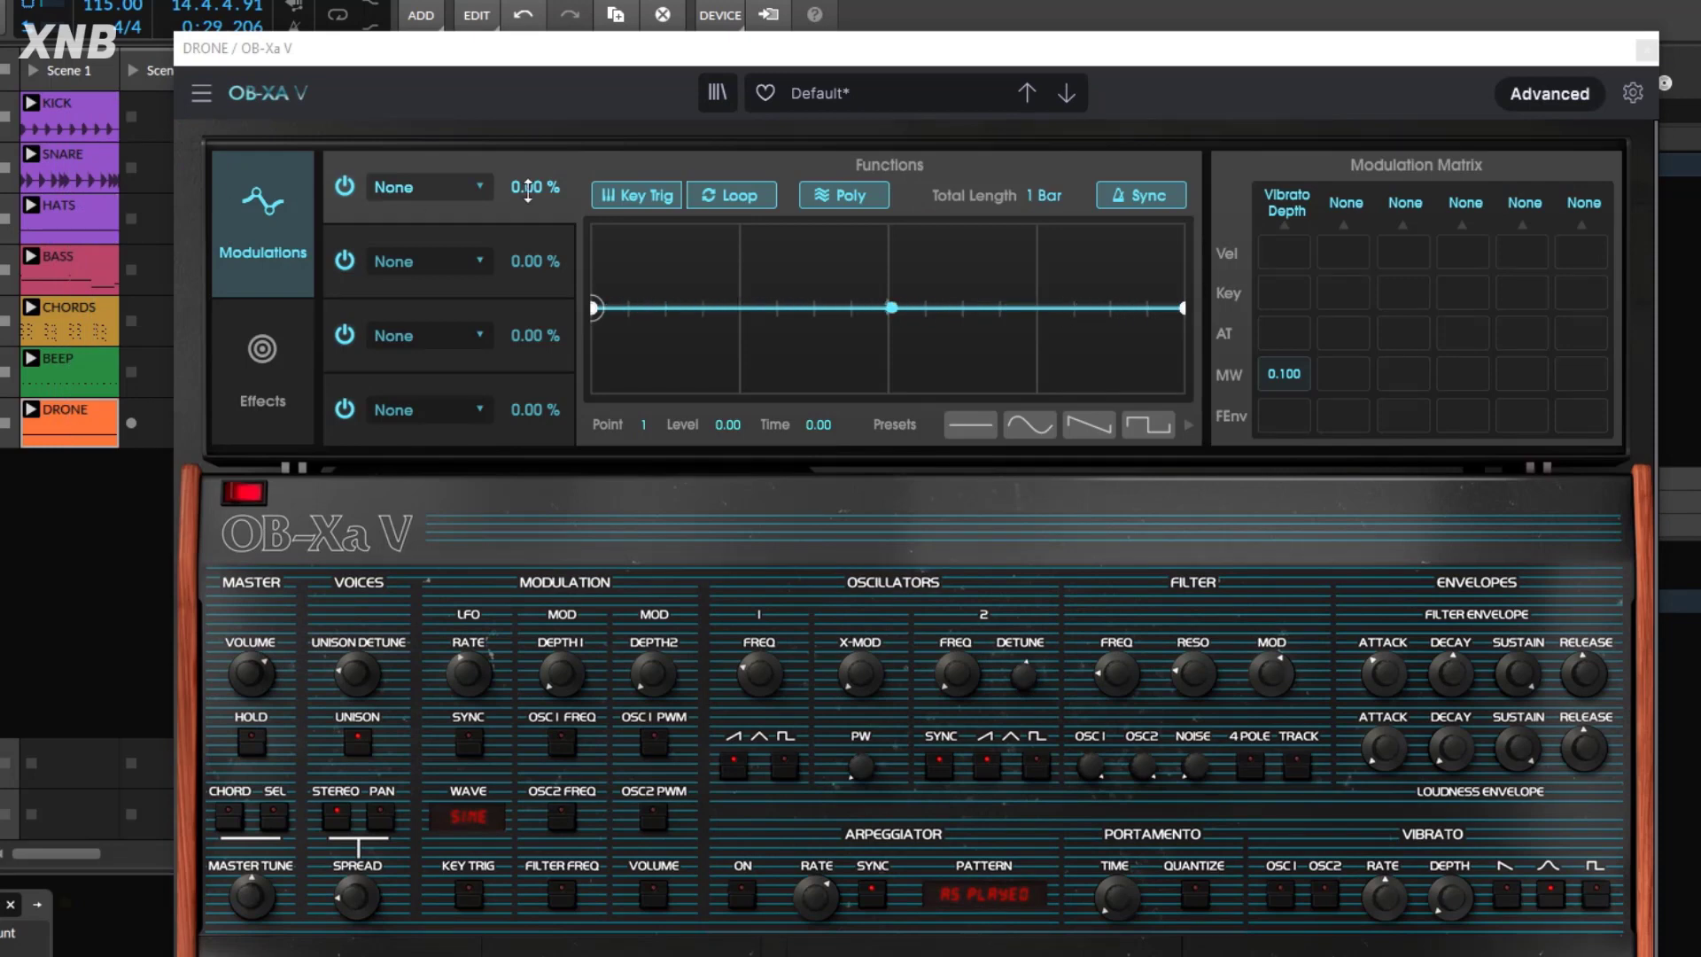
{"action": "left_click", "coordinate": [312, 365]}
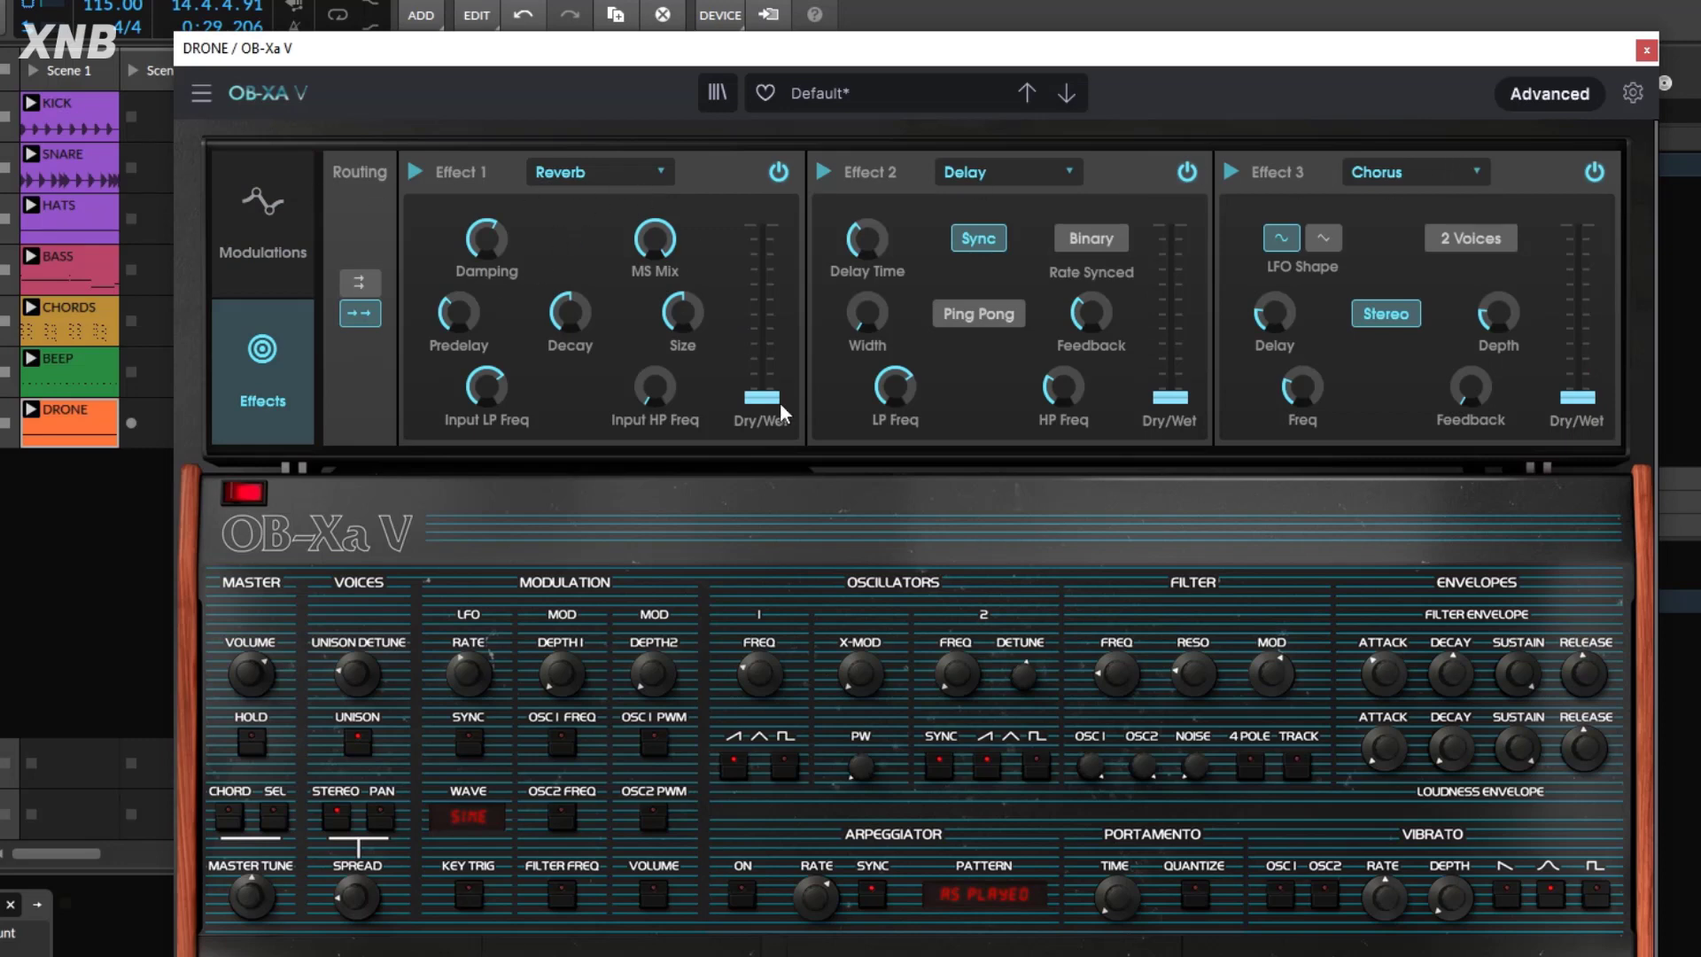
{"action": "left_click_drag", "start_coordinate": [774, 405], "coordinate": [773, 364]}
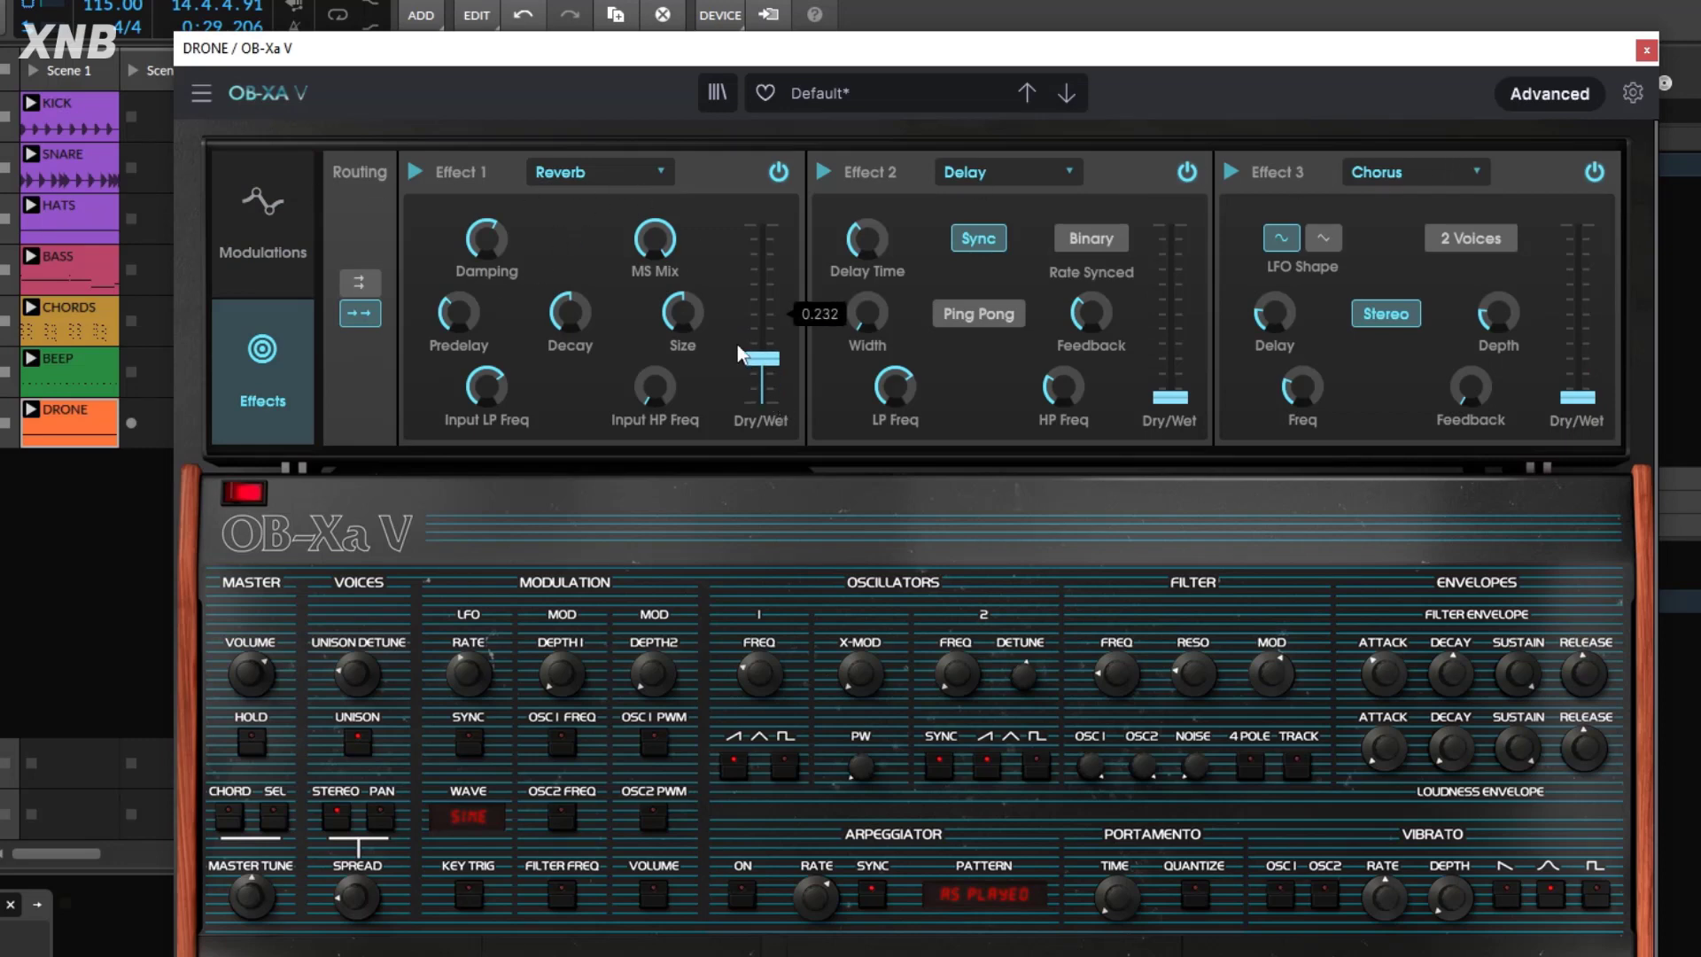
{"action": "key", "text": "space"}
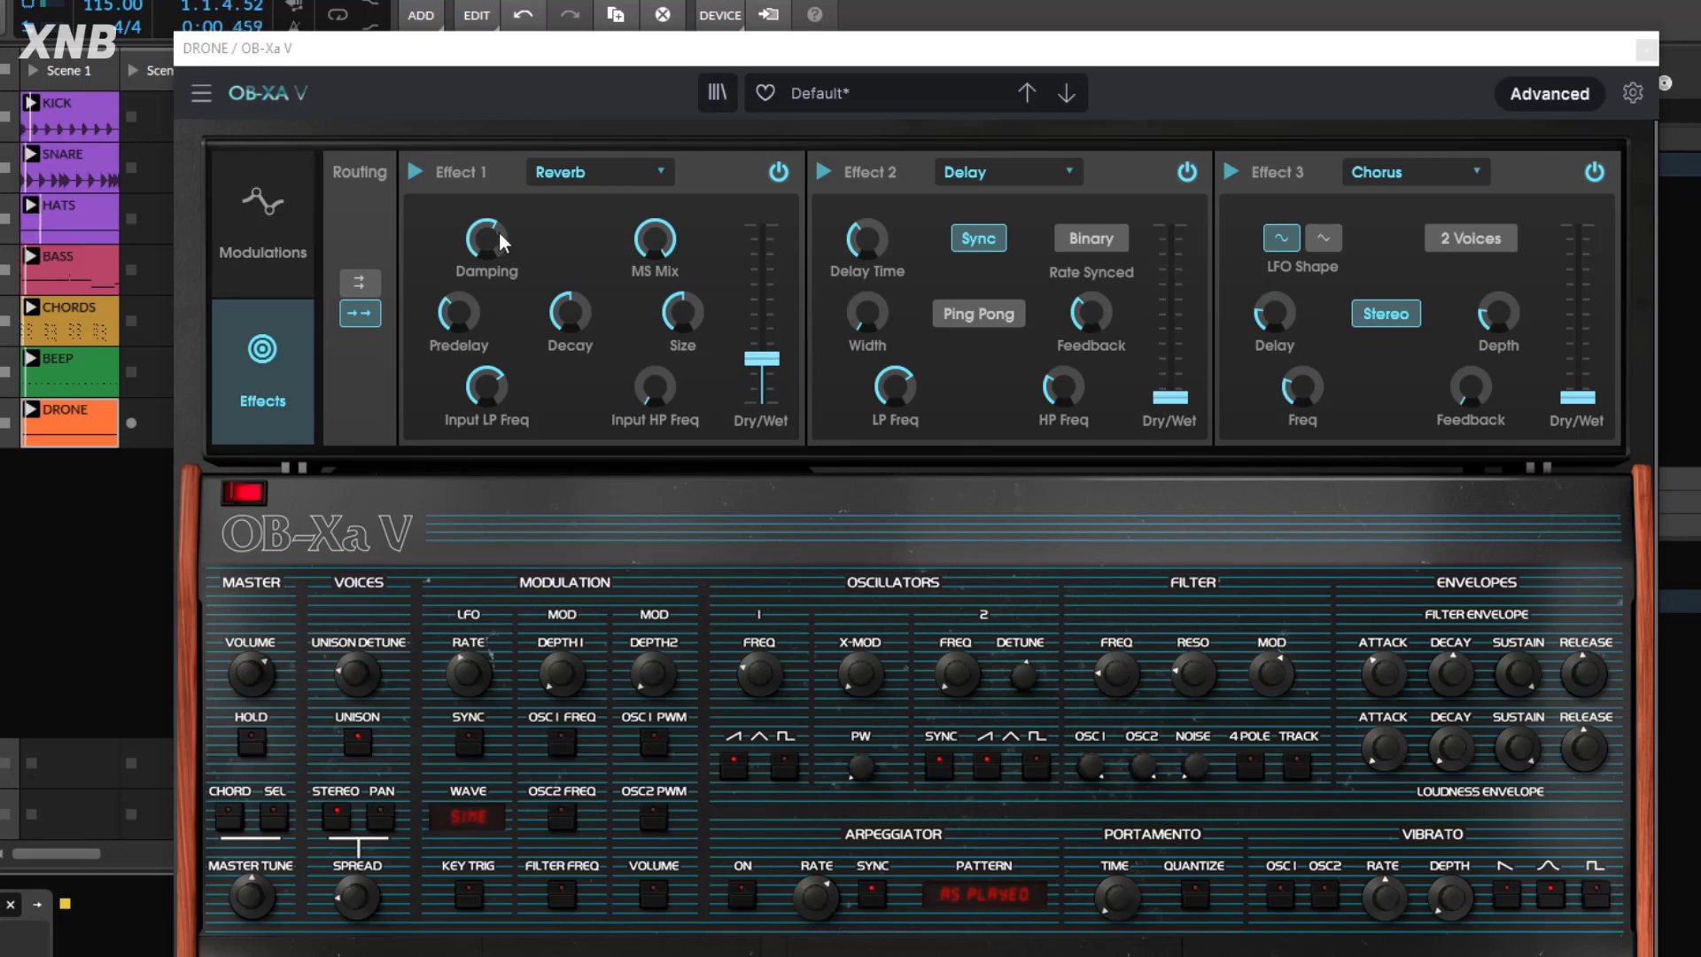
{"action": "left_click", "coordinate": [1184, 170]}
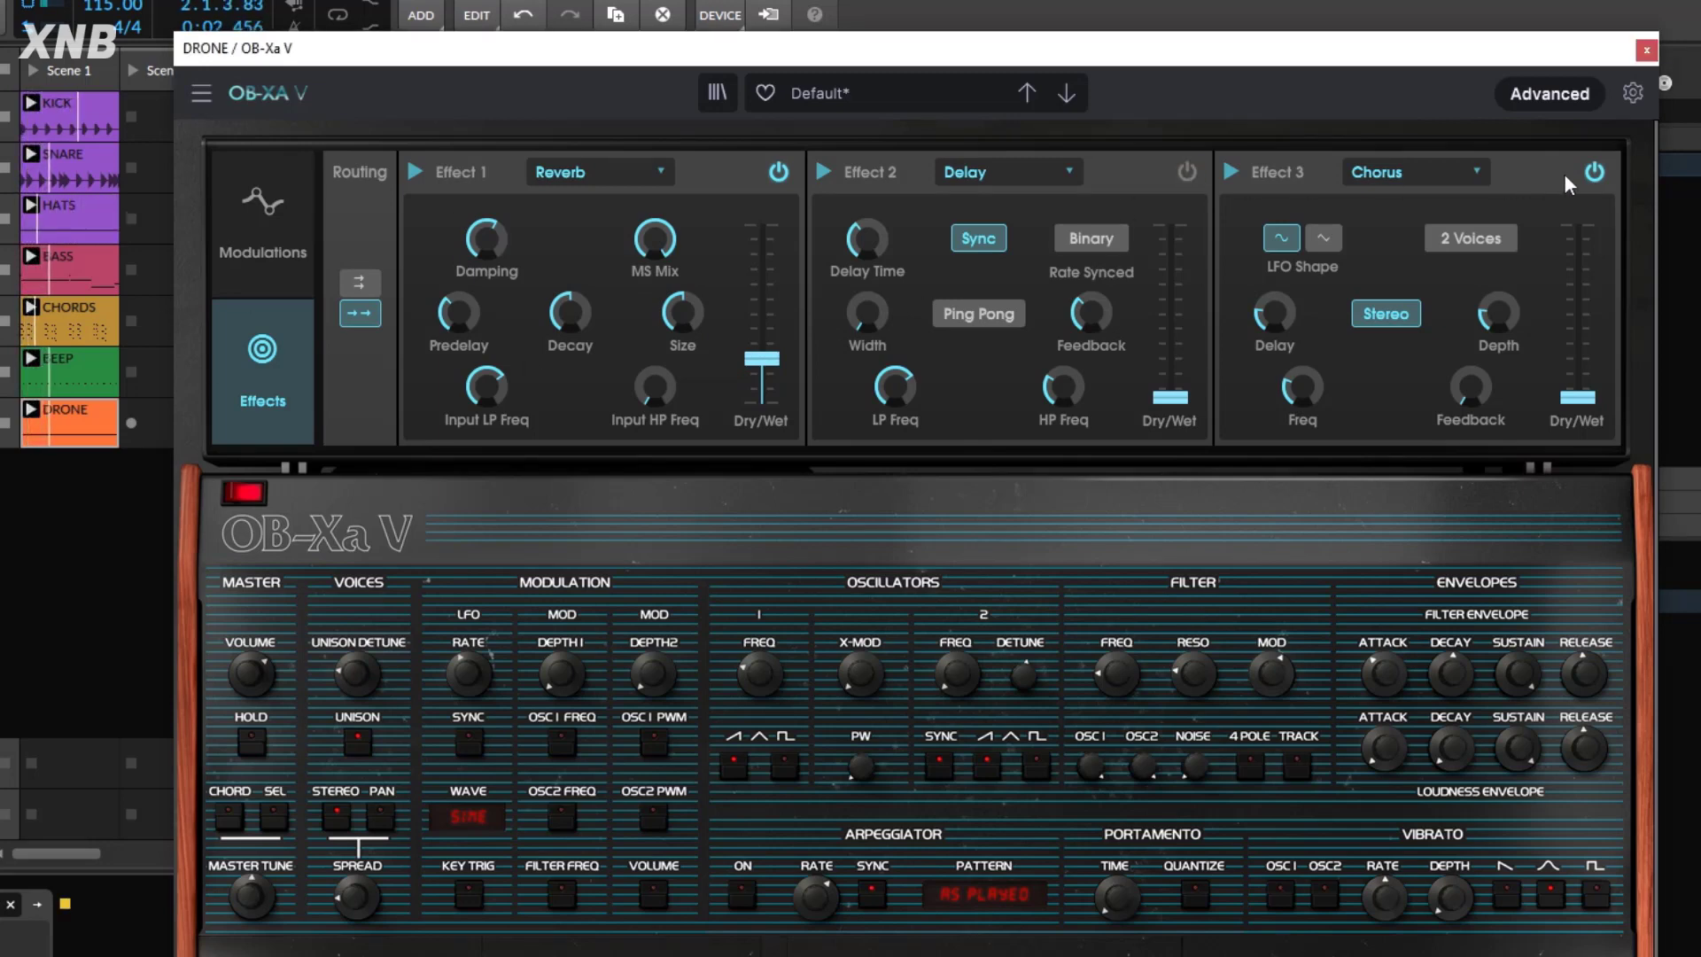
{"action": "left_click", "coordinate": [1592, 171]}
Refine the Reverb with a larger size, Input LP Freq of 4817 Hz, decay of 0.660 and slightly more dry/wet.
{"action": "left_click_drag", "start_coordinate": [762, 359], "coordinate": [762, 356]}
{"action": "left_click_drag", "start_coordinate": [682, 313], "coordinate": [682, 294]}
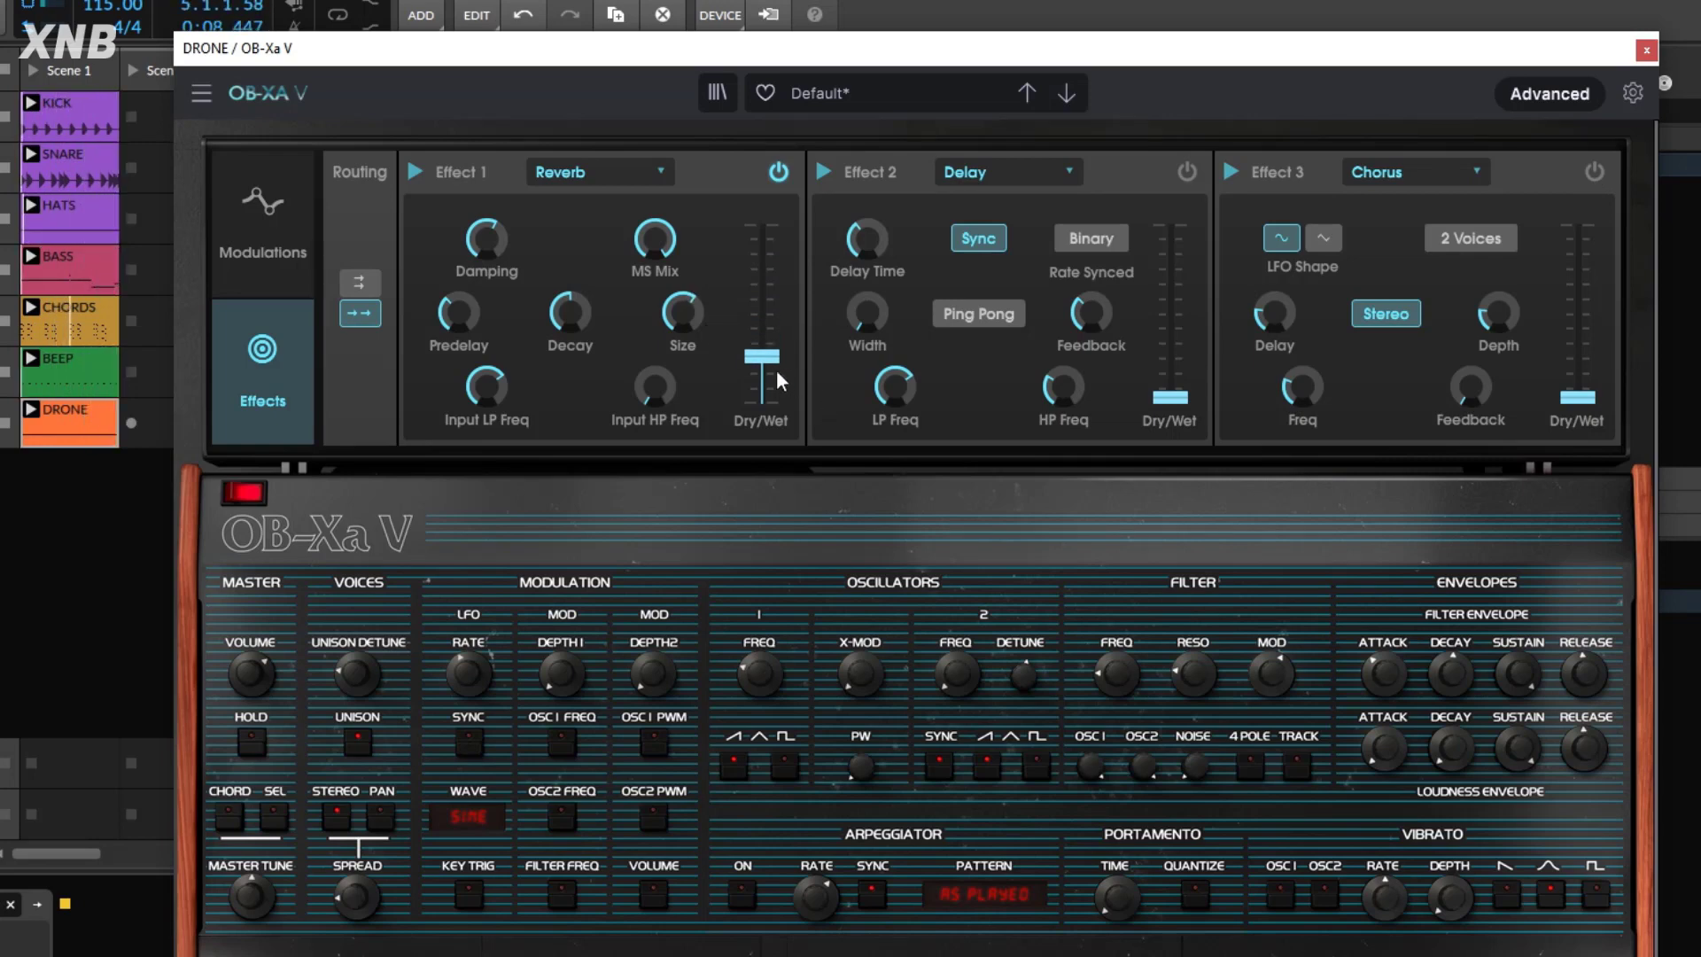
{"action": "left_click_drag", "start_coordinate": [655, 386], "coordinate": [655, 379]}
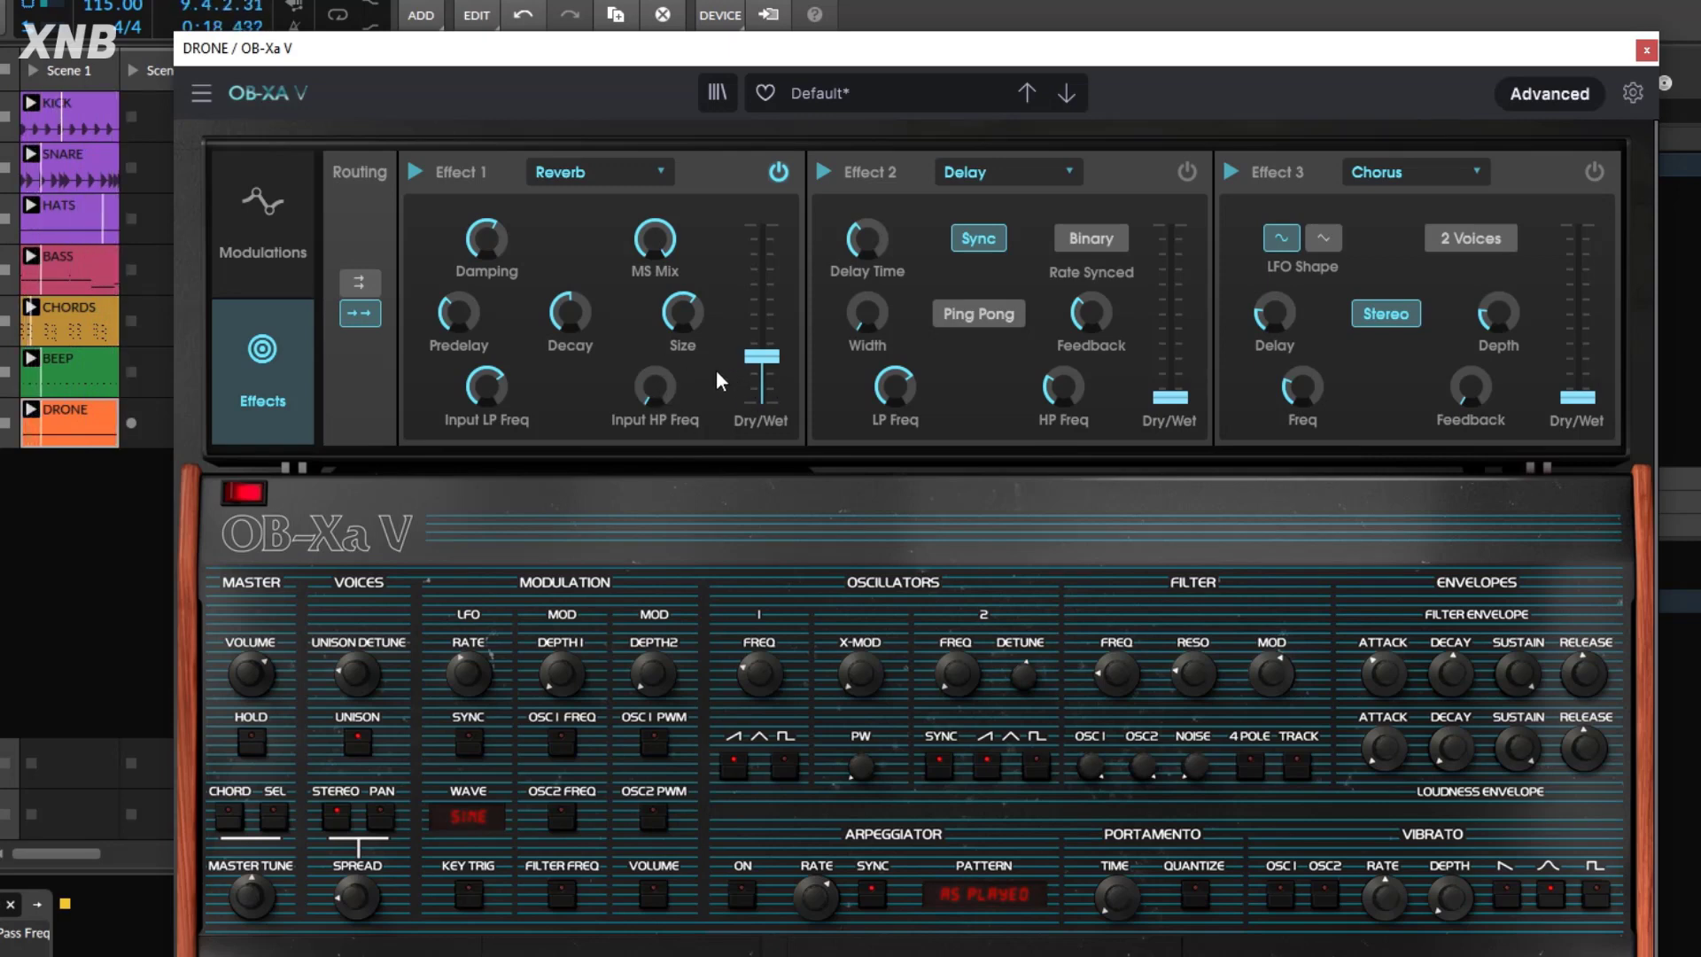
{"action": "mouse_move", "coordinate": [479, 387]}
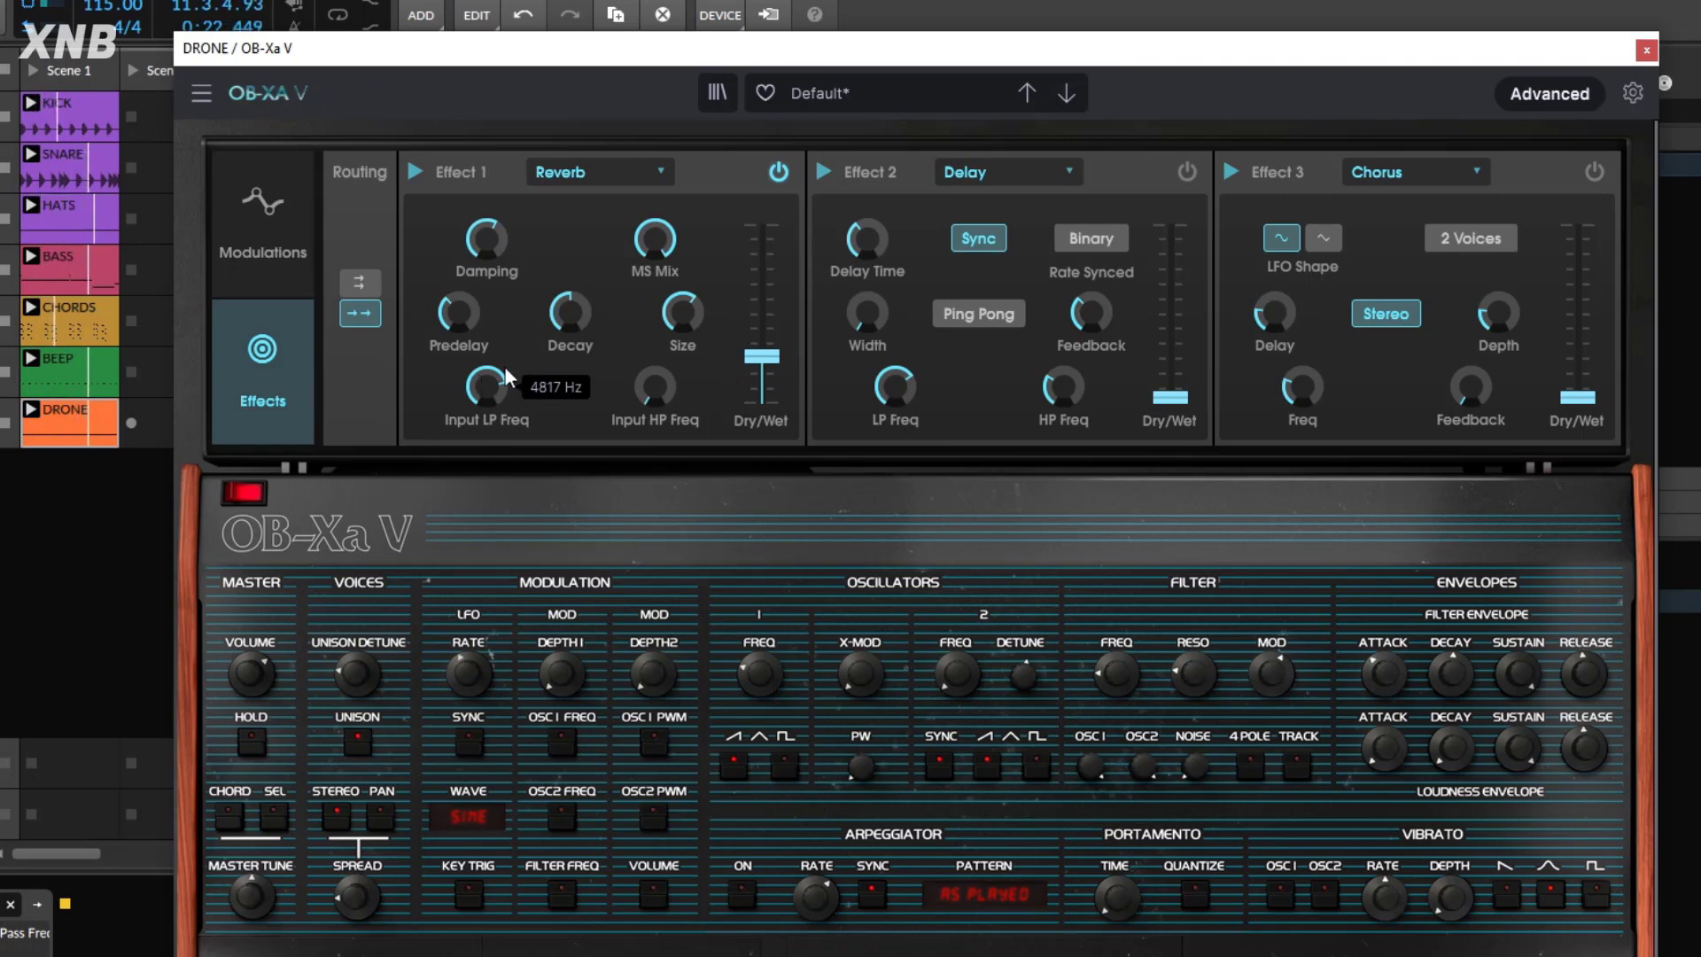
{"action": "left_click_drag", "start_coordinate": [571, 314], "coordinate": [571, 286]}
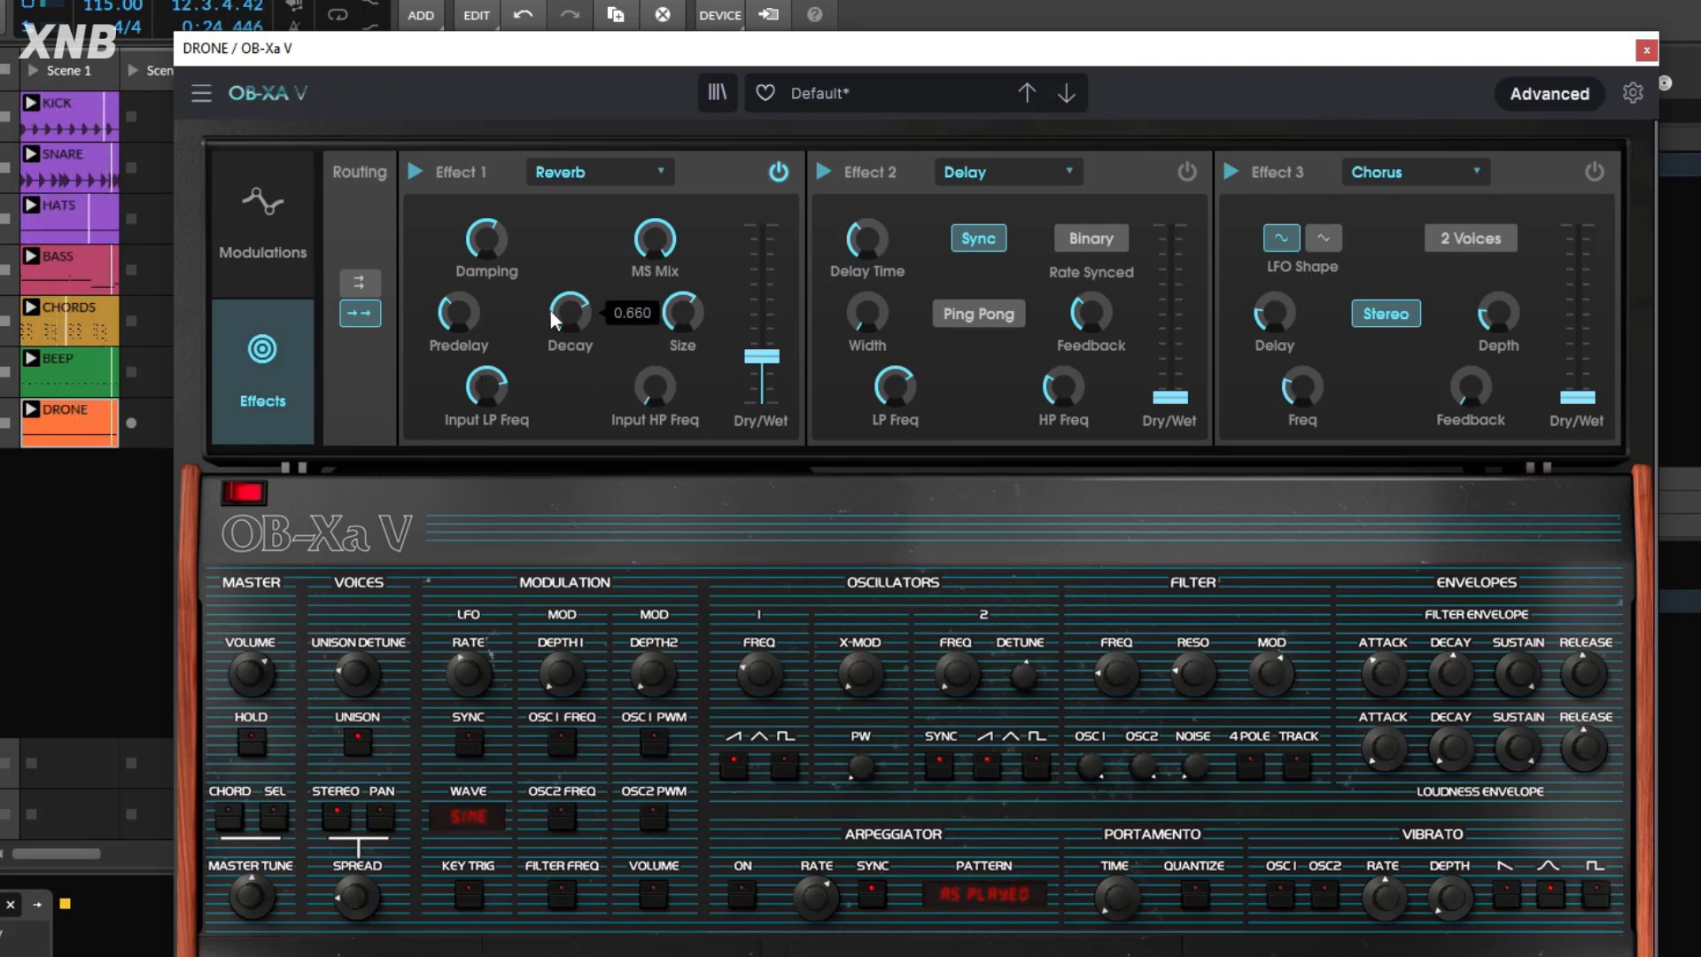
{"action": "left_click_drag", "start_coordinate": [761, 356], "coordinate": [761, 353]}
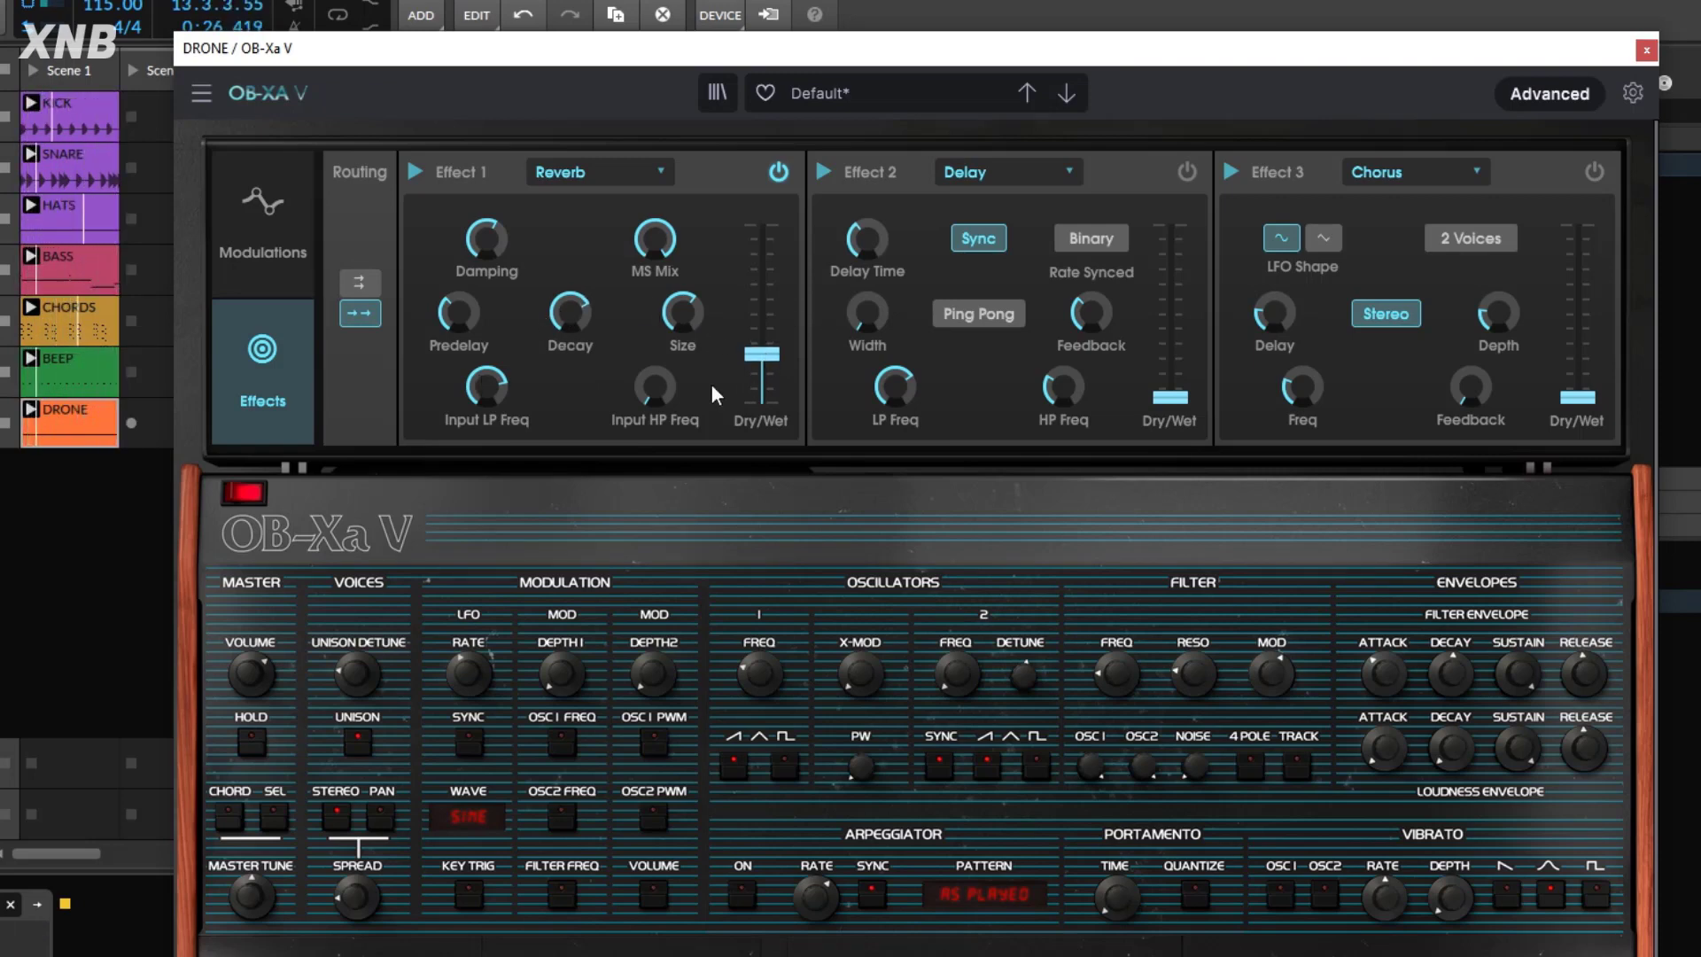
Show the modulation functions, assign Function 1 to Noise Level and give it the descending ramp shape.
{"action": "left_click", "coordinate": [292, 266]}
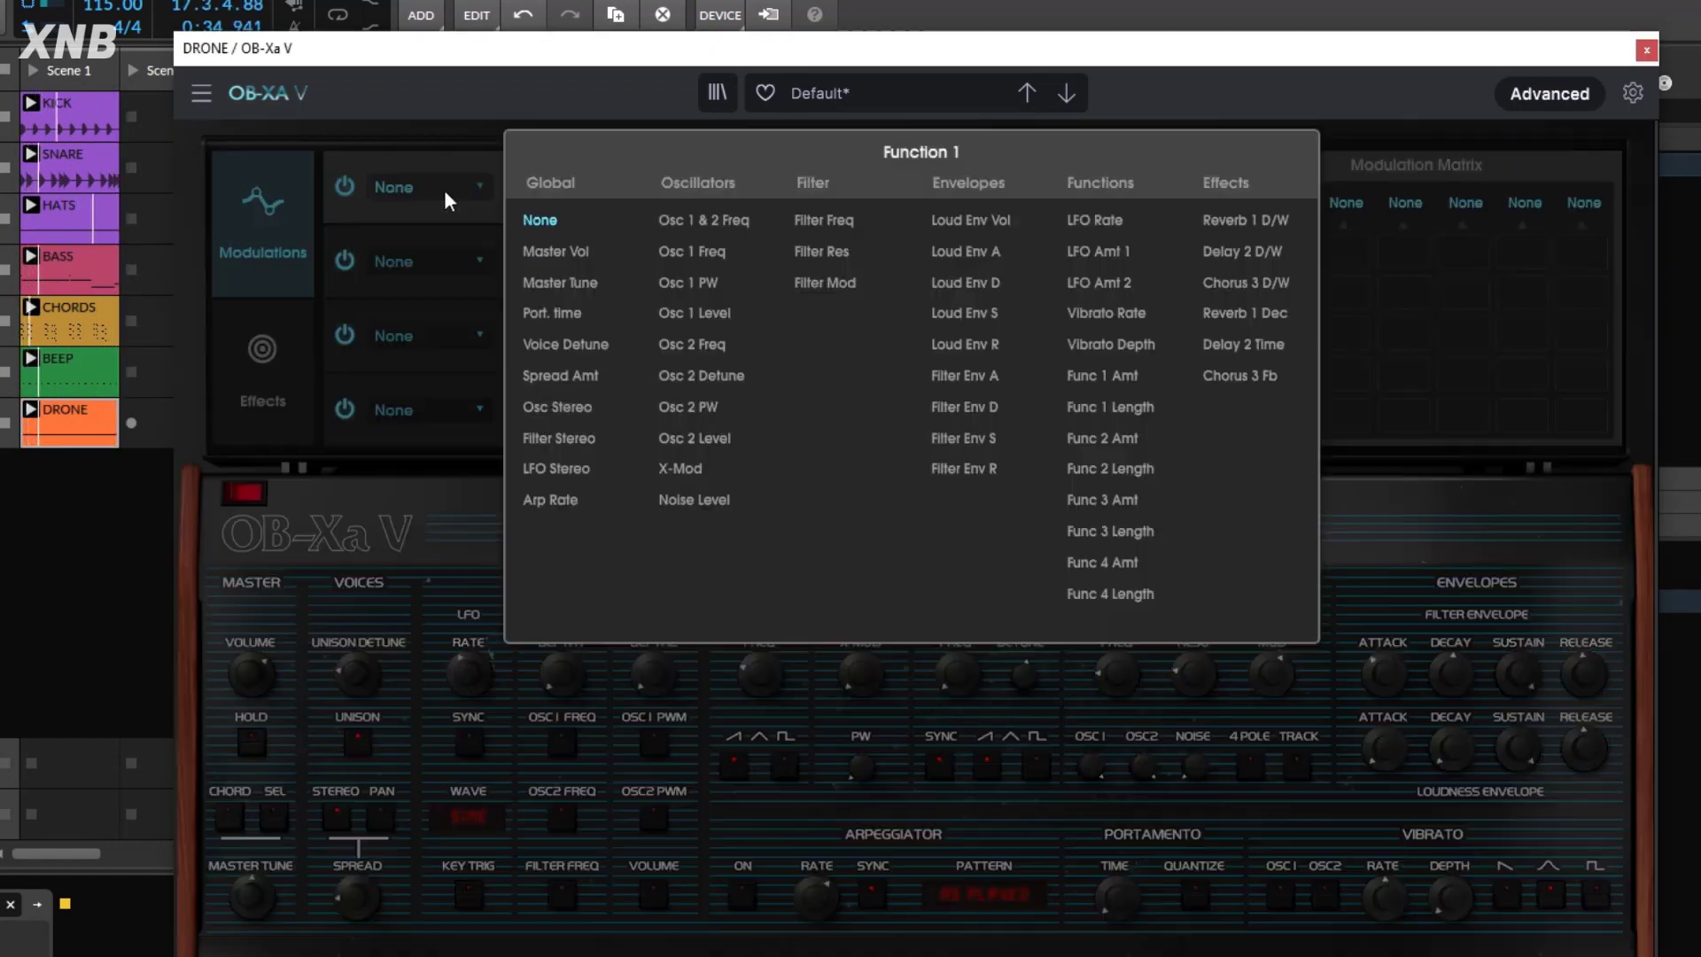
{"action": "left_click", "coordinate": [443, 188]}
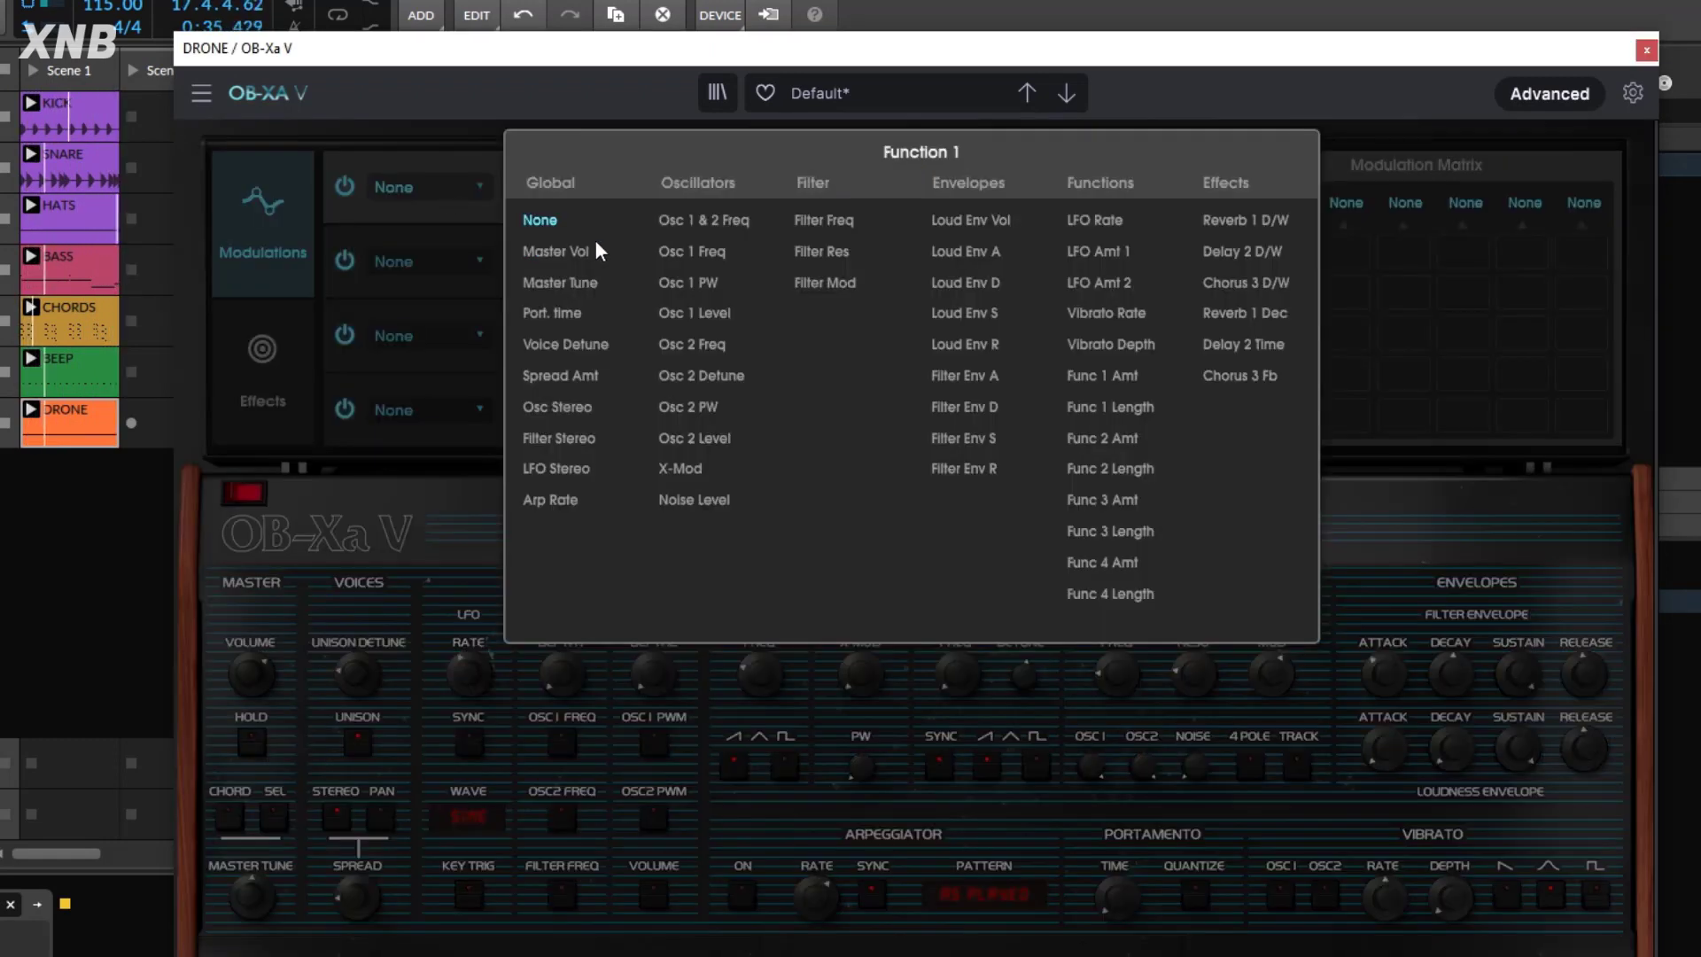
{"action": "left_click", "coordinate": [693, 499]}
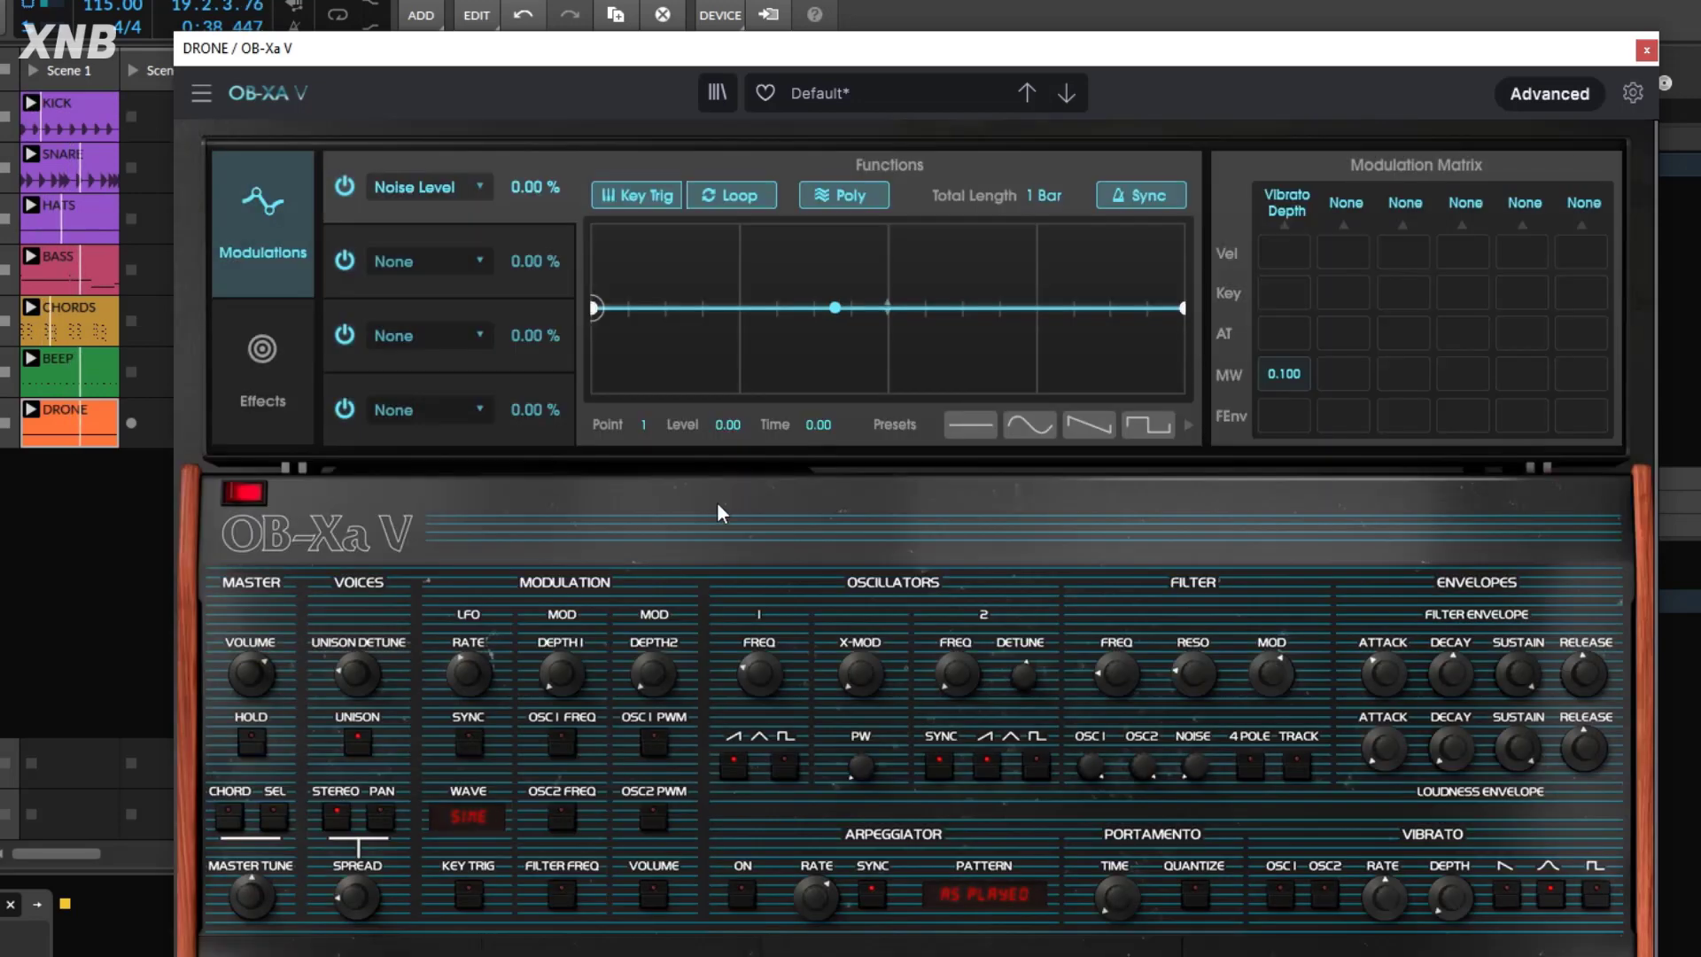
{"action": "left_click", "coordinate": [1102, 429]}
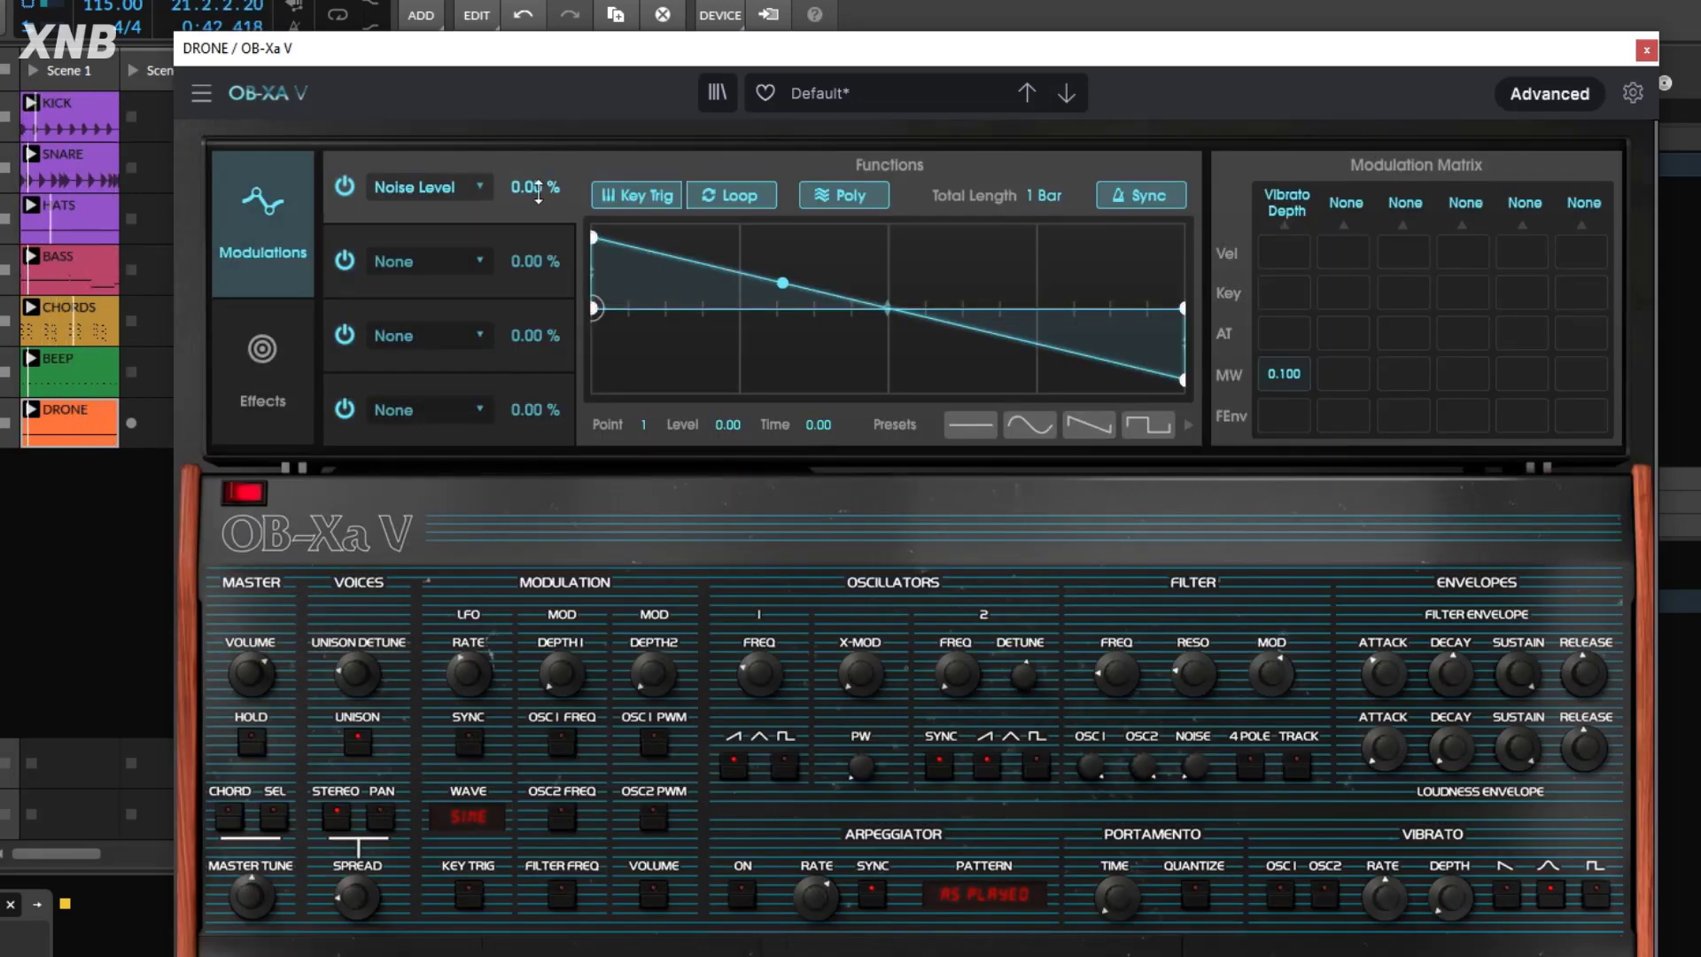
Set the Noise Level function's amount to 54.4 % and its total length to 1/4 Bar.
{"action": "left_click_drag", "start_coordinate": [538, 189], "coordinate": [539, 132]}
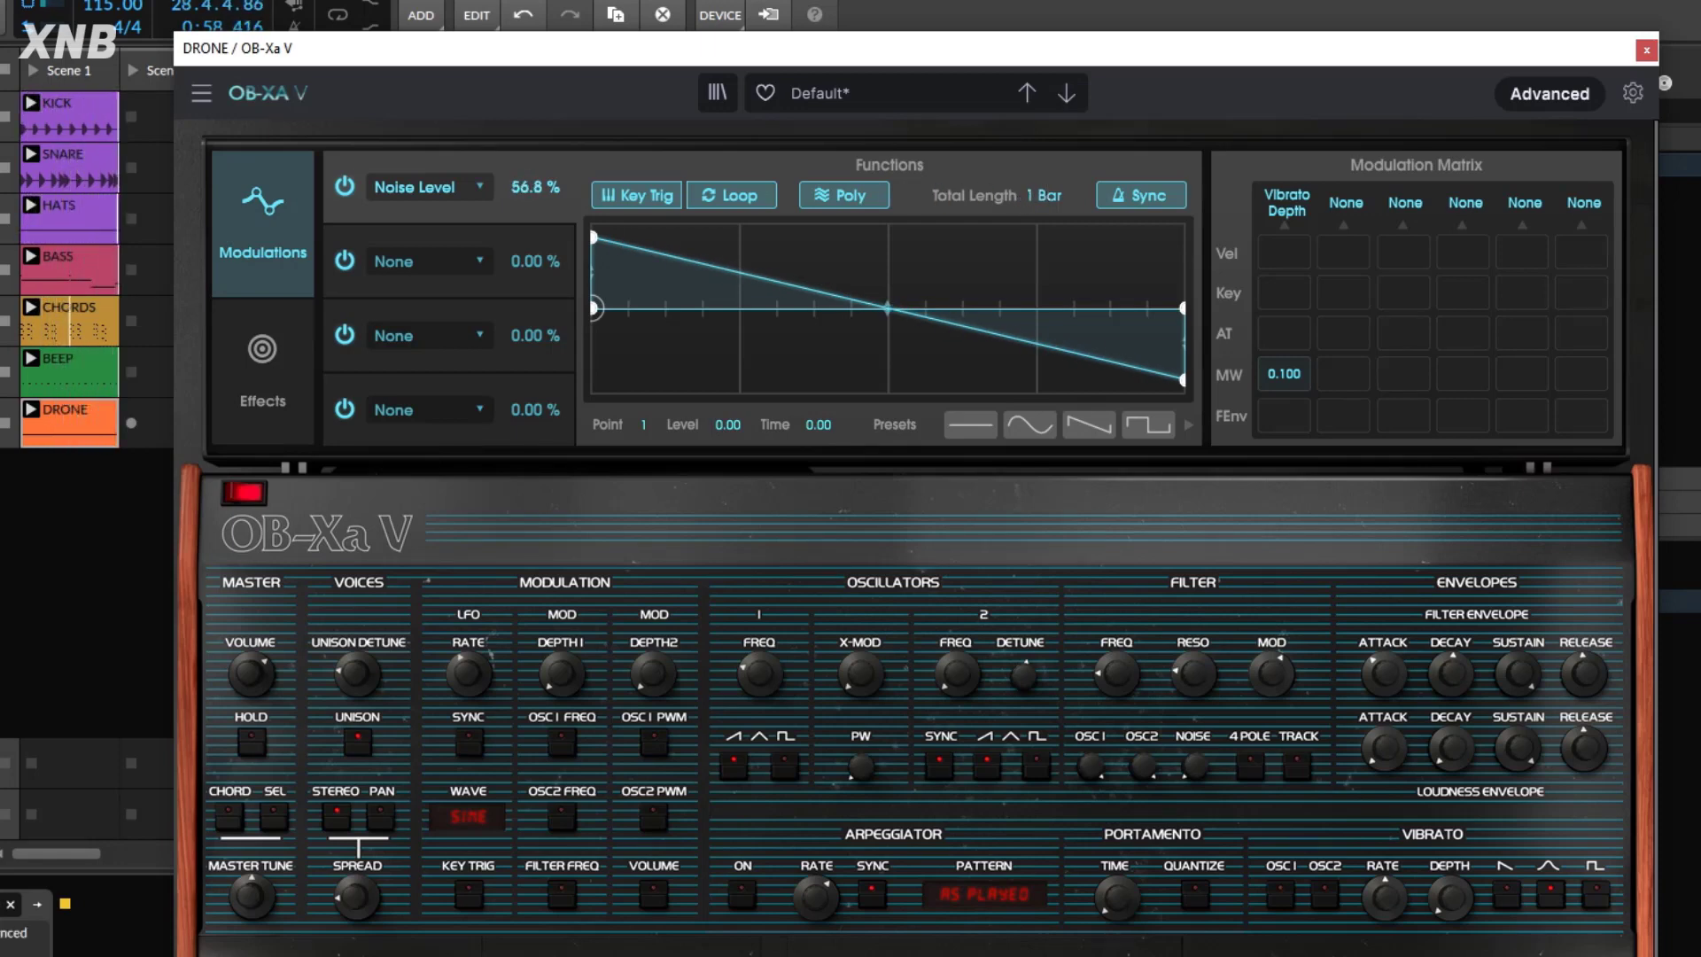
{"action": "left_click_drag", "start_coordinate": [1044, 196], "coordinate": [1044, 210]}
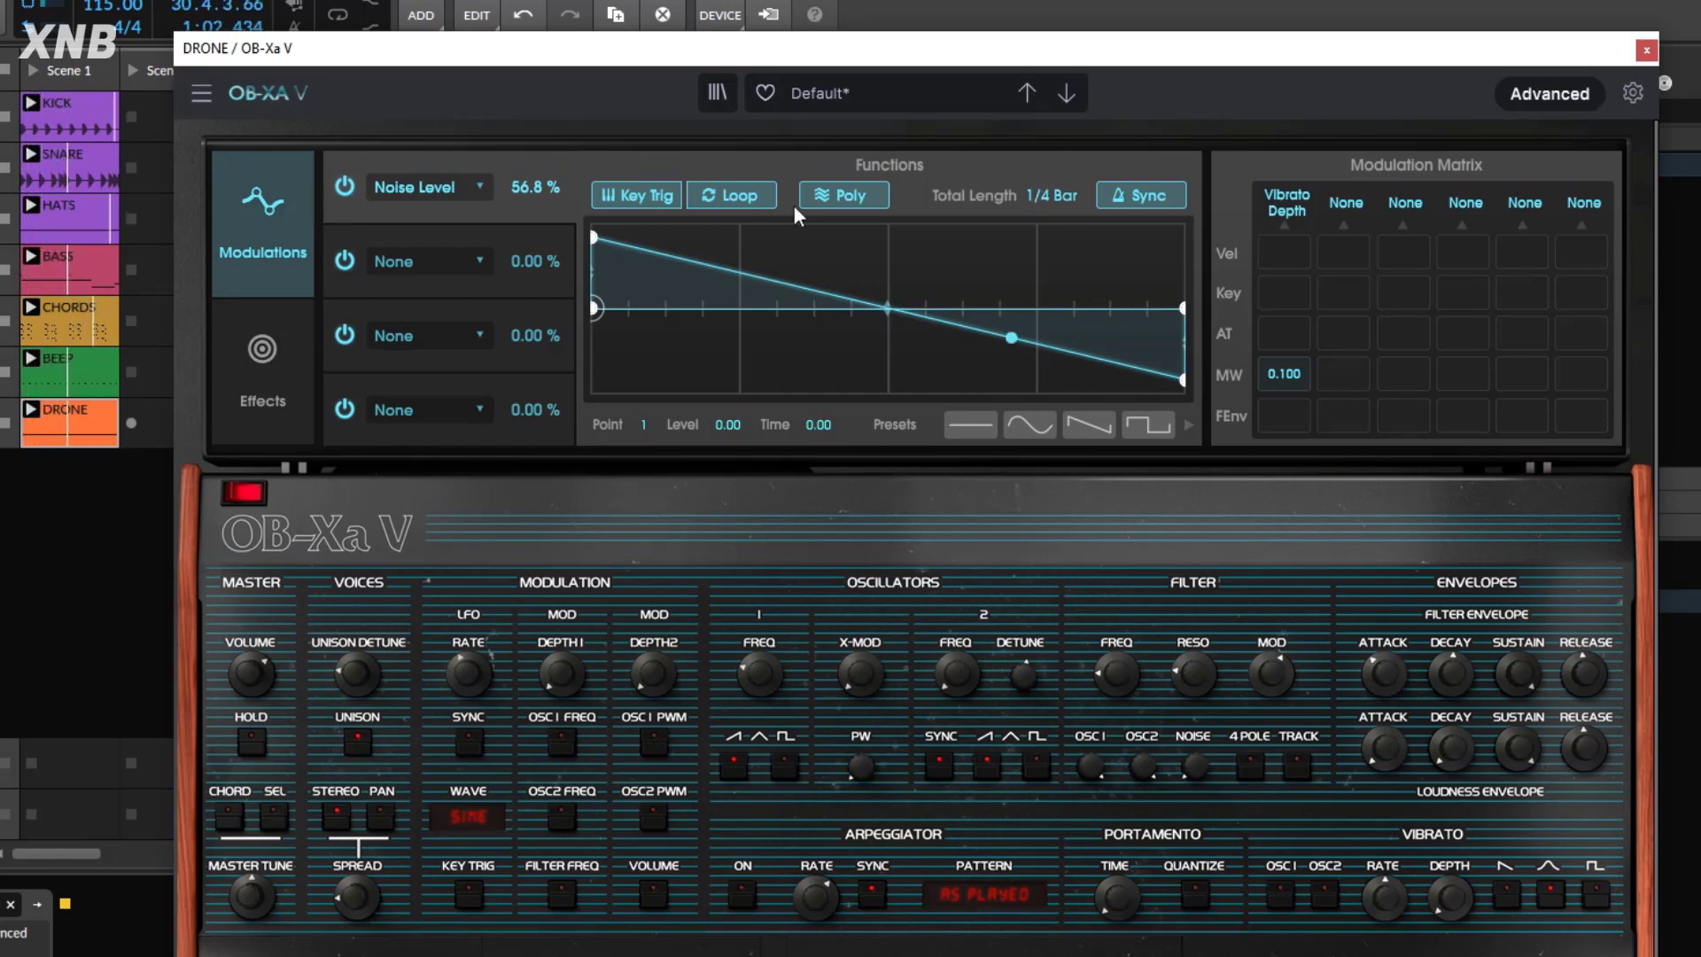
{"action": "left_click_drag", "start_coordinate": [517, 183], "coordinate": [517, 185]}
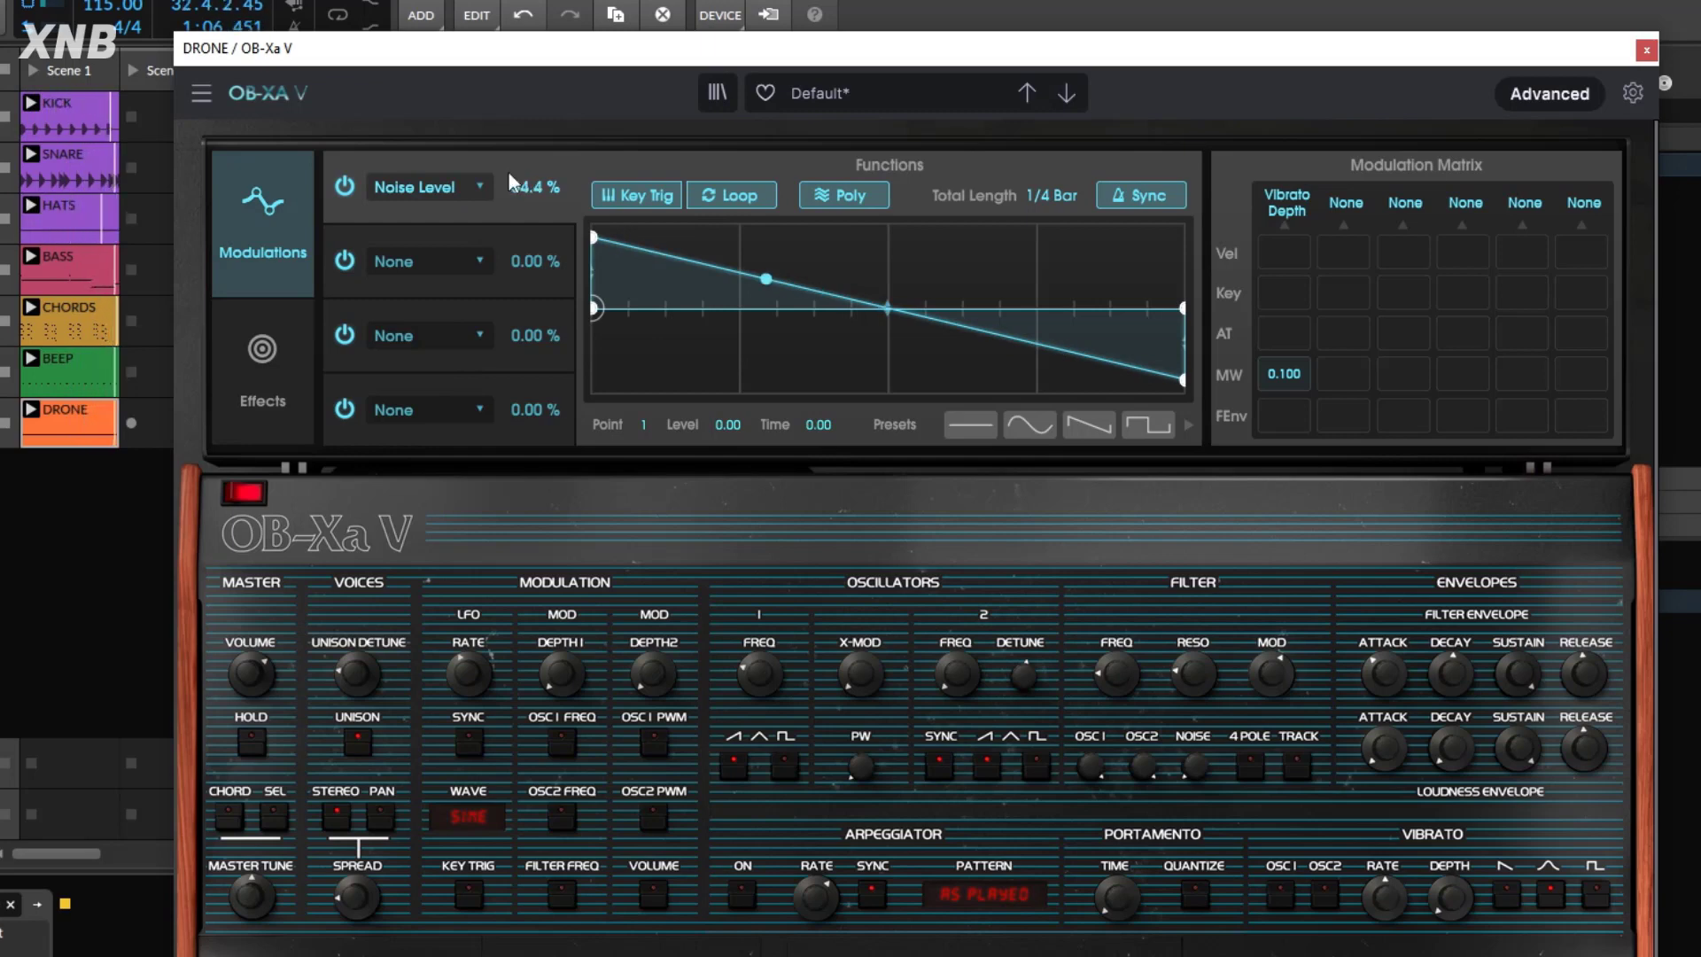
Try the oscillators' X-Mod control, assign Function 2 to X-Mod and set its amount to 47.2 %.
{"action": "left_click", "coordinate": [435, 256]}
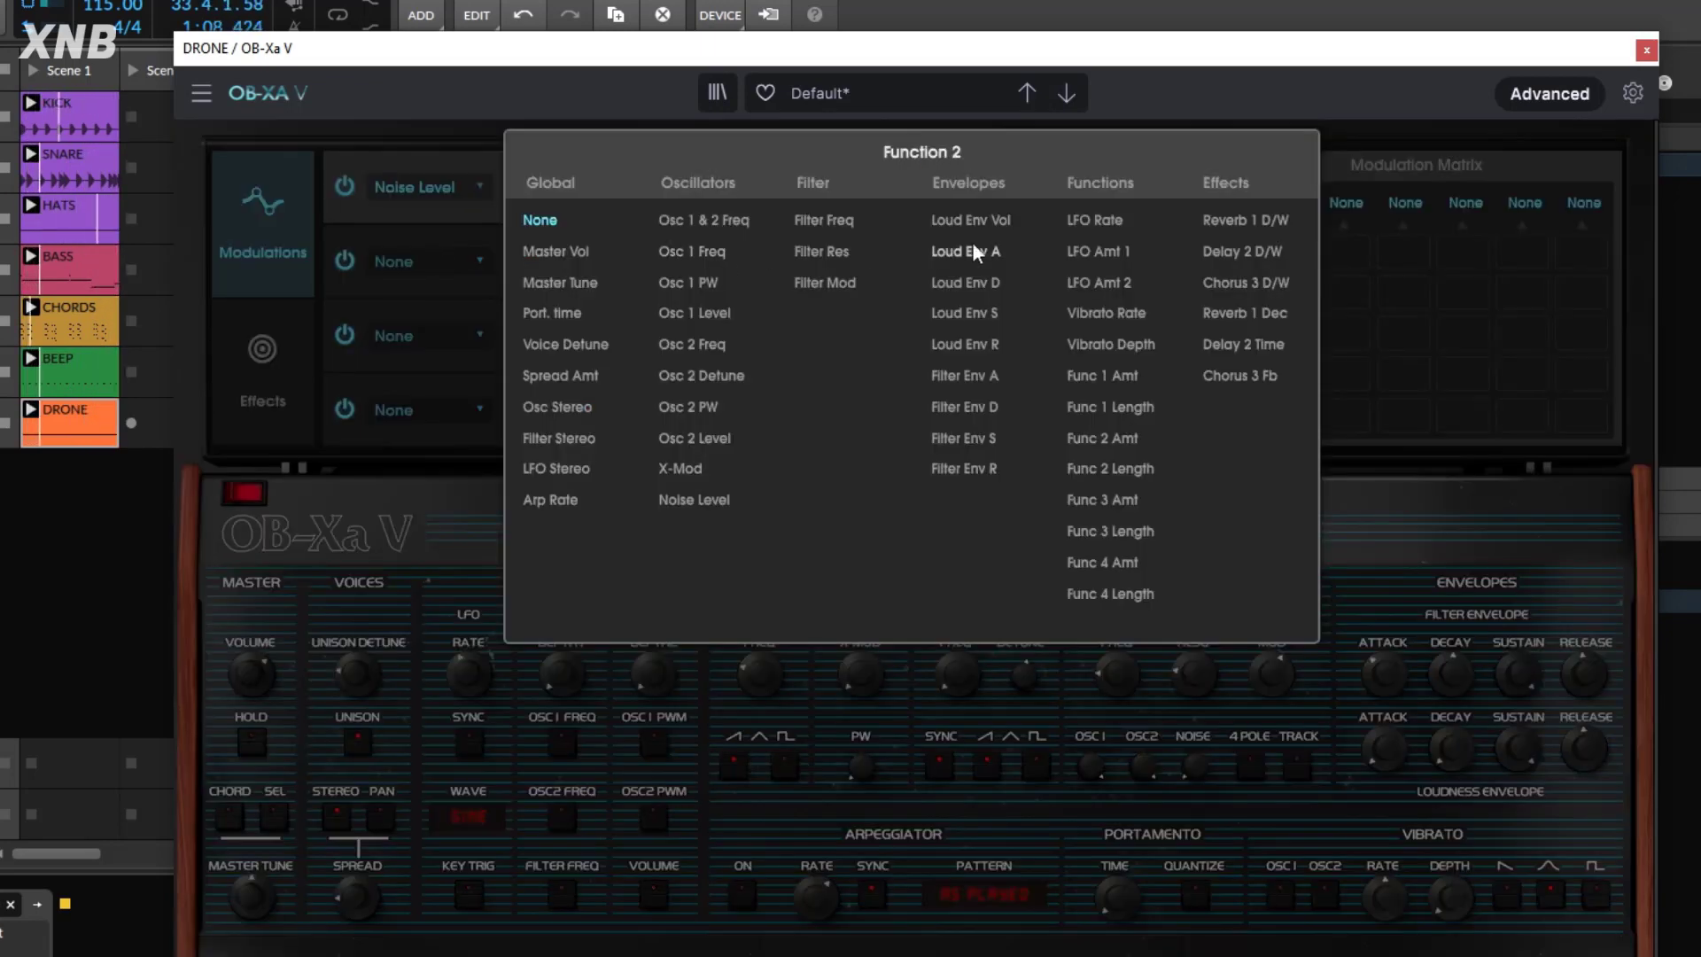
{"action": "left_click", "coordinate": [1451, 507]}
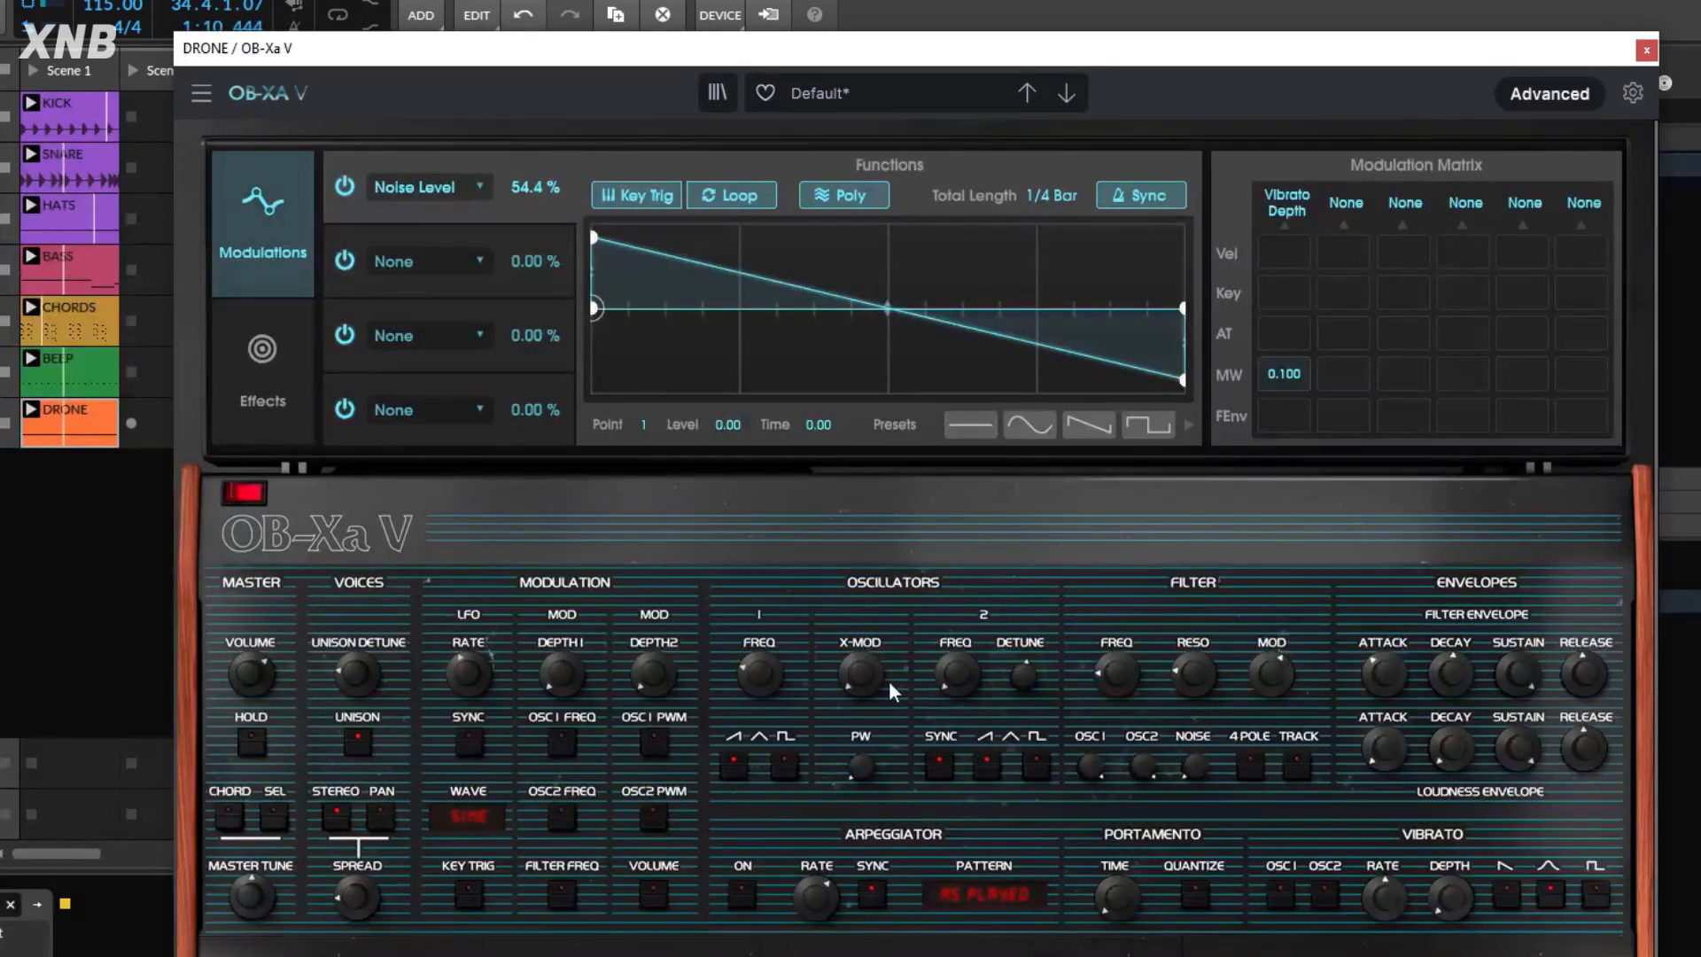
{"action": "mouse_move", "coordinate": [864, 677]}
{"action": "left_mouse_down"}
{"action": "mouse_move", "coordinate": [864, 640]}
{"action": "mouse_move", "coordinate": [864, 680]}
{"action": "left_mouse_up"}
{"action": "left_click", "coordinate": [435, 268]}
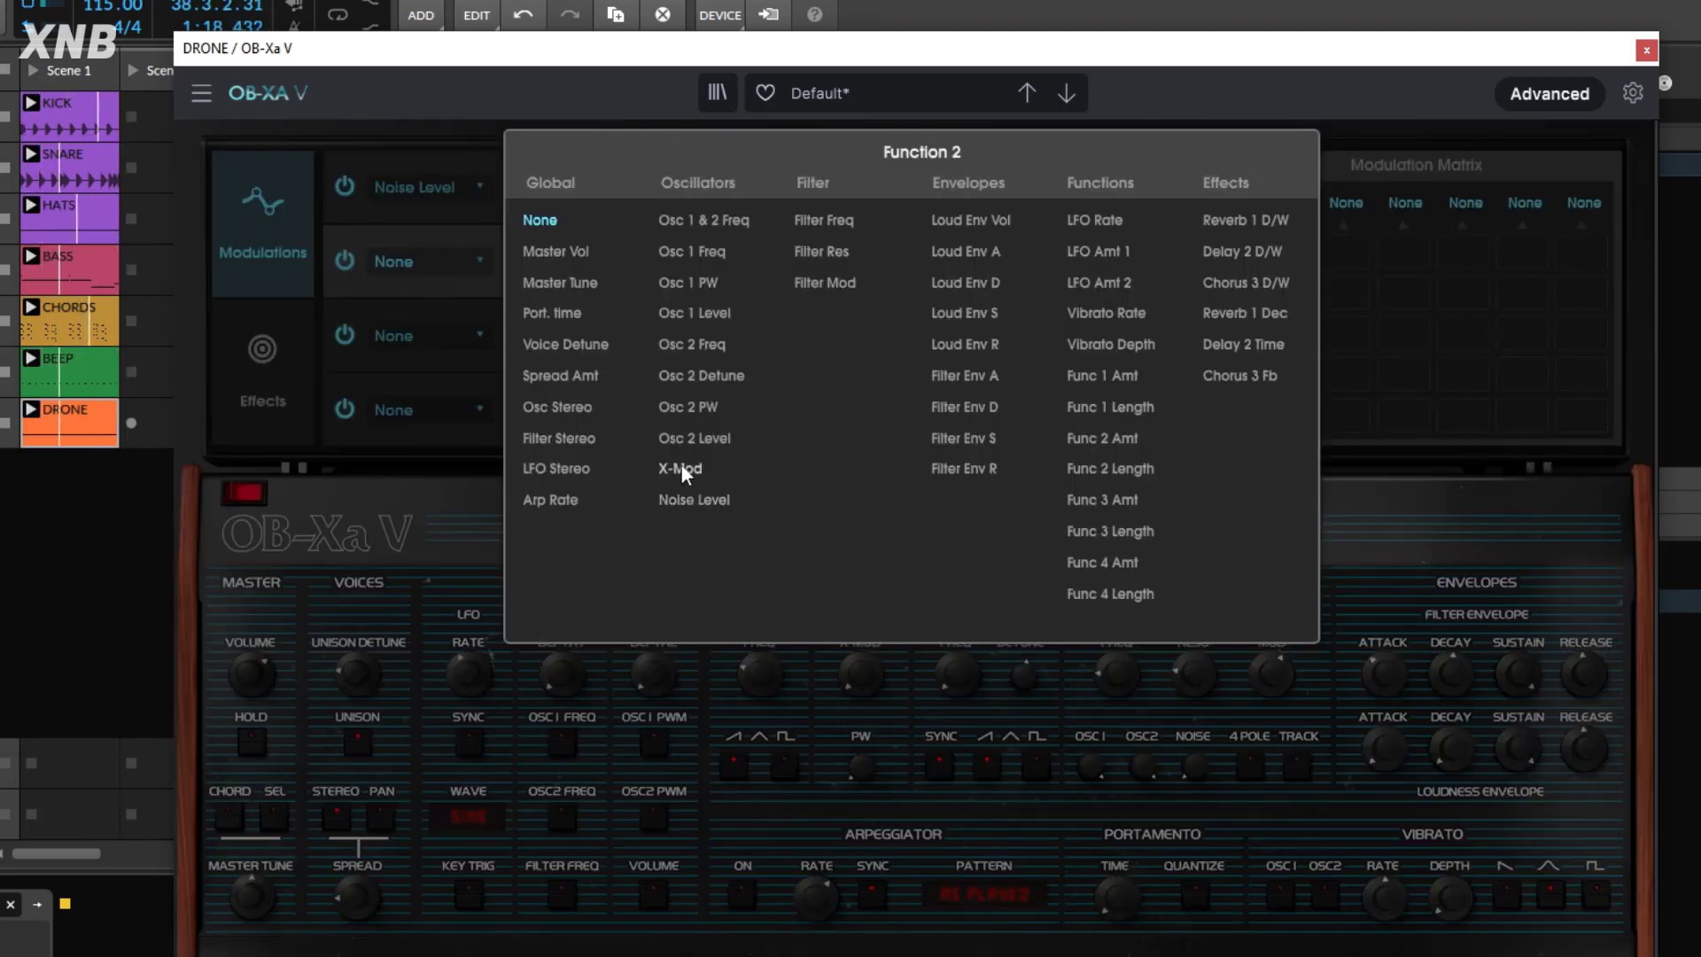
{"action": "left_click", "coordinate": [681, 468]}
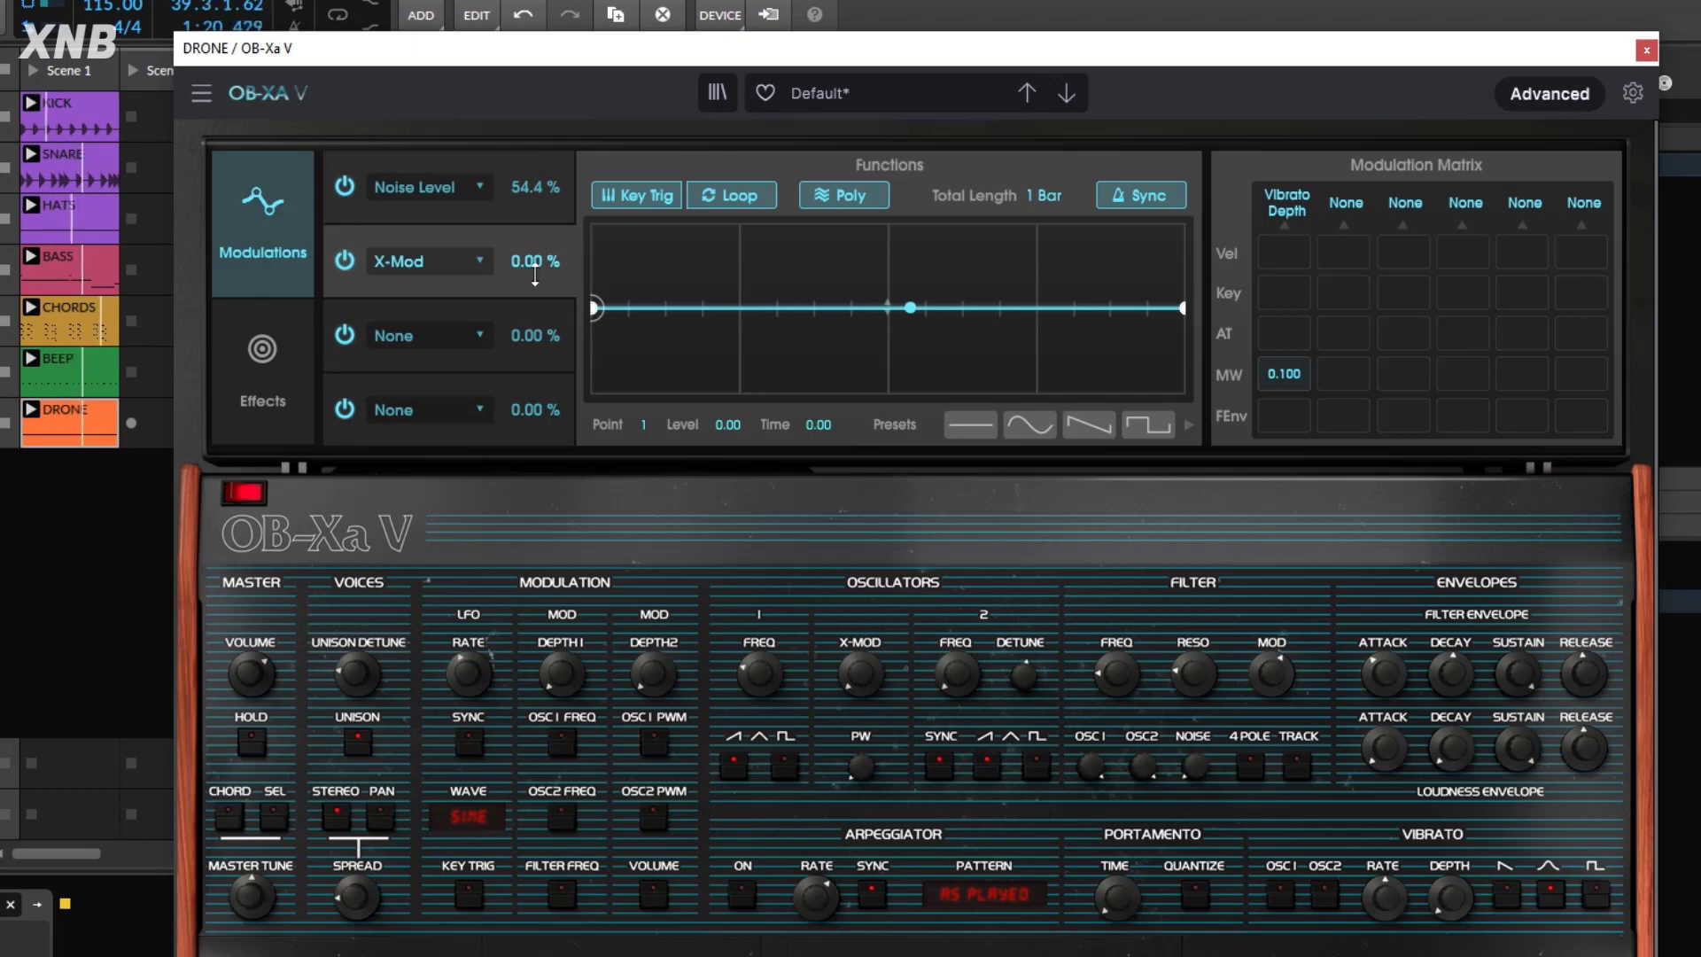
{"action": "left_click_drag", "start_coordinate": [535, 261], "coordinate": [535, 229]}
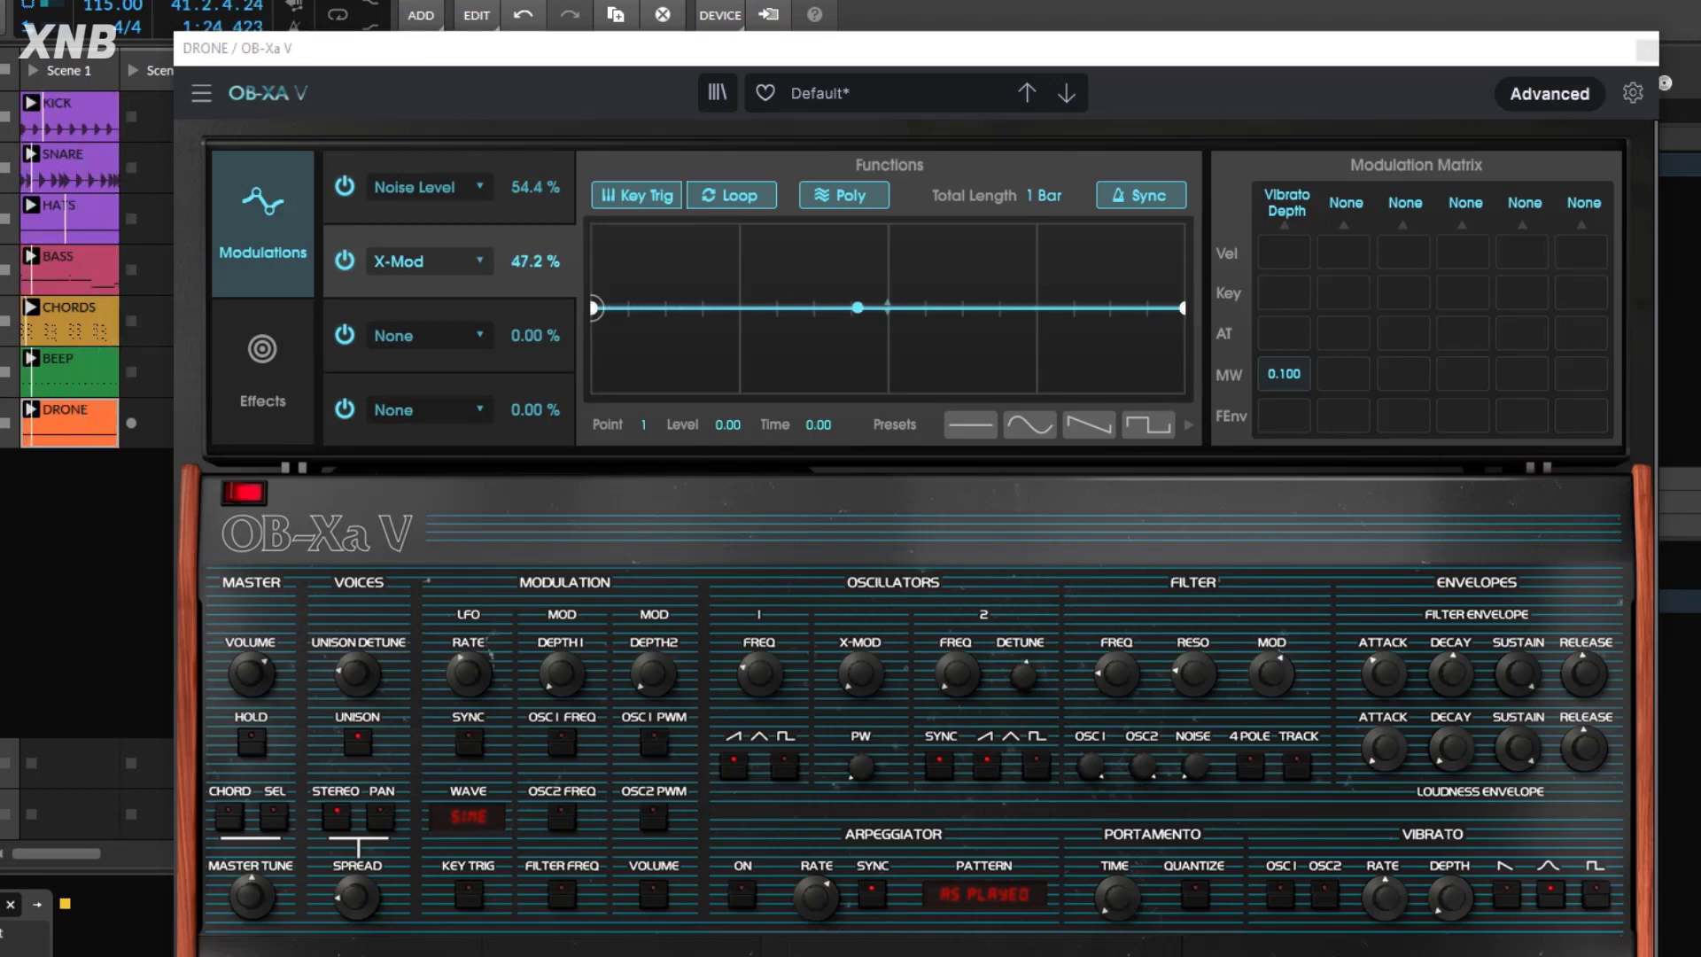
Give the X-Mod function the descending ramp shape with a total length of 1/4 Bar and an amount of 40.8 %.
{"action": "left_click", "coordinate": [1088, 422]}
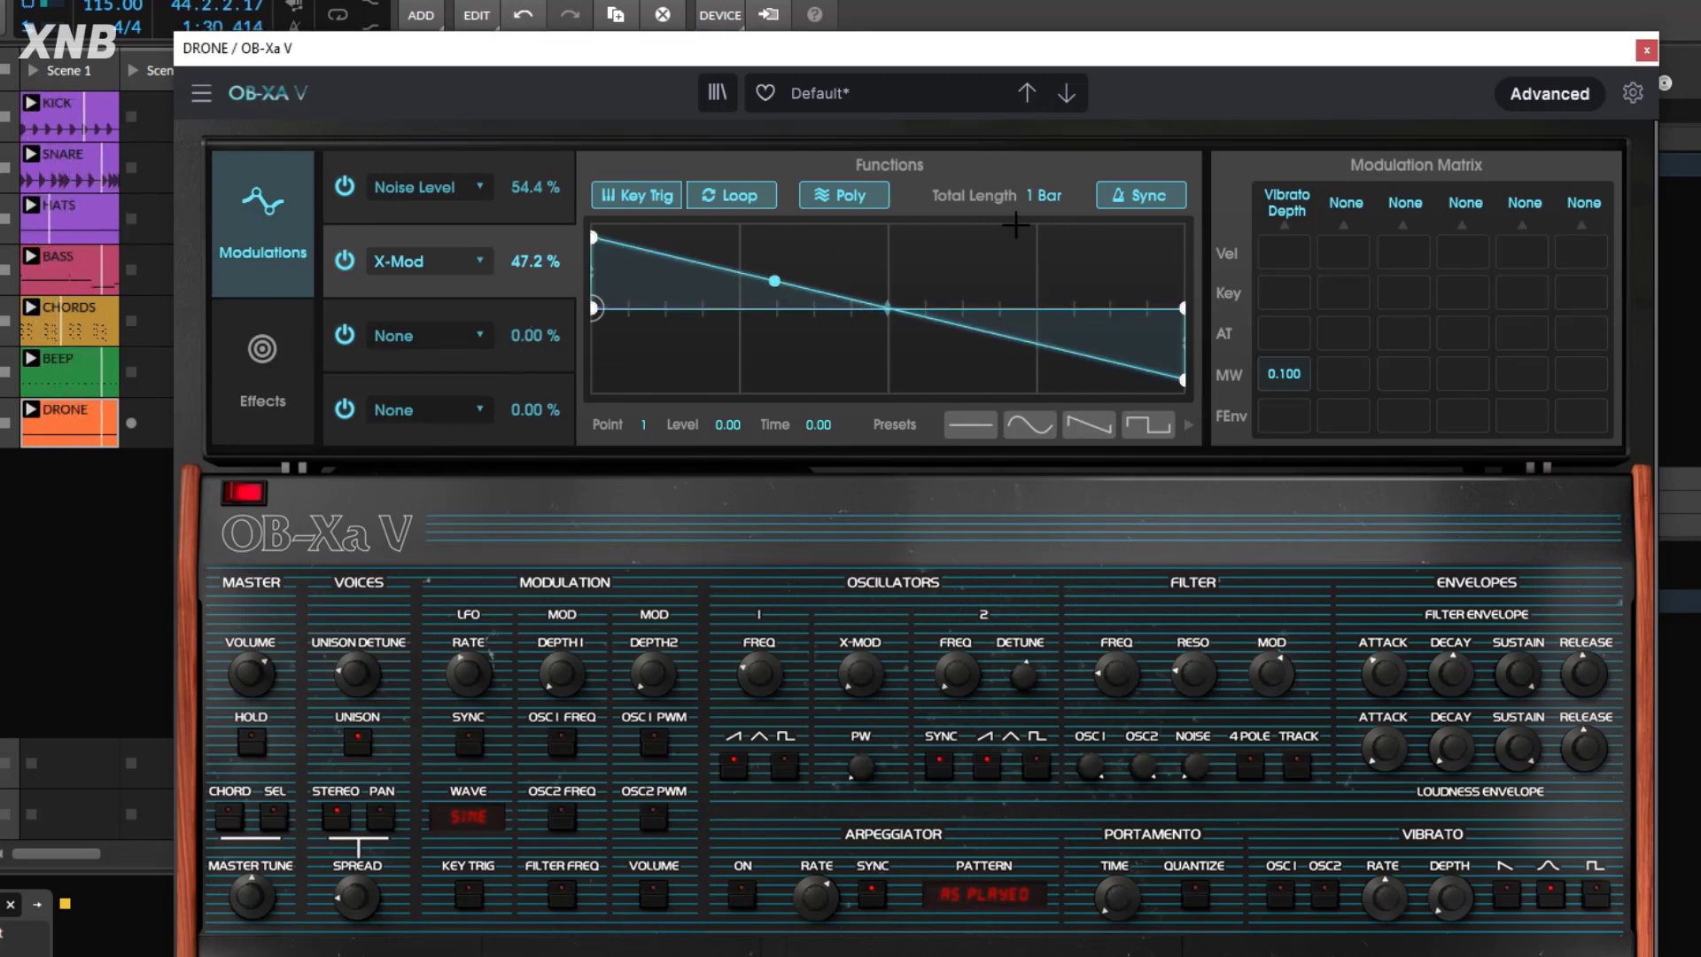
{"action": "left_click_drag", "start_coordinate": [1035, 199], "coordinate": [1036, 217]}
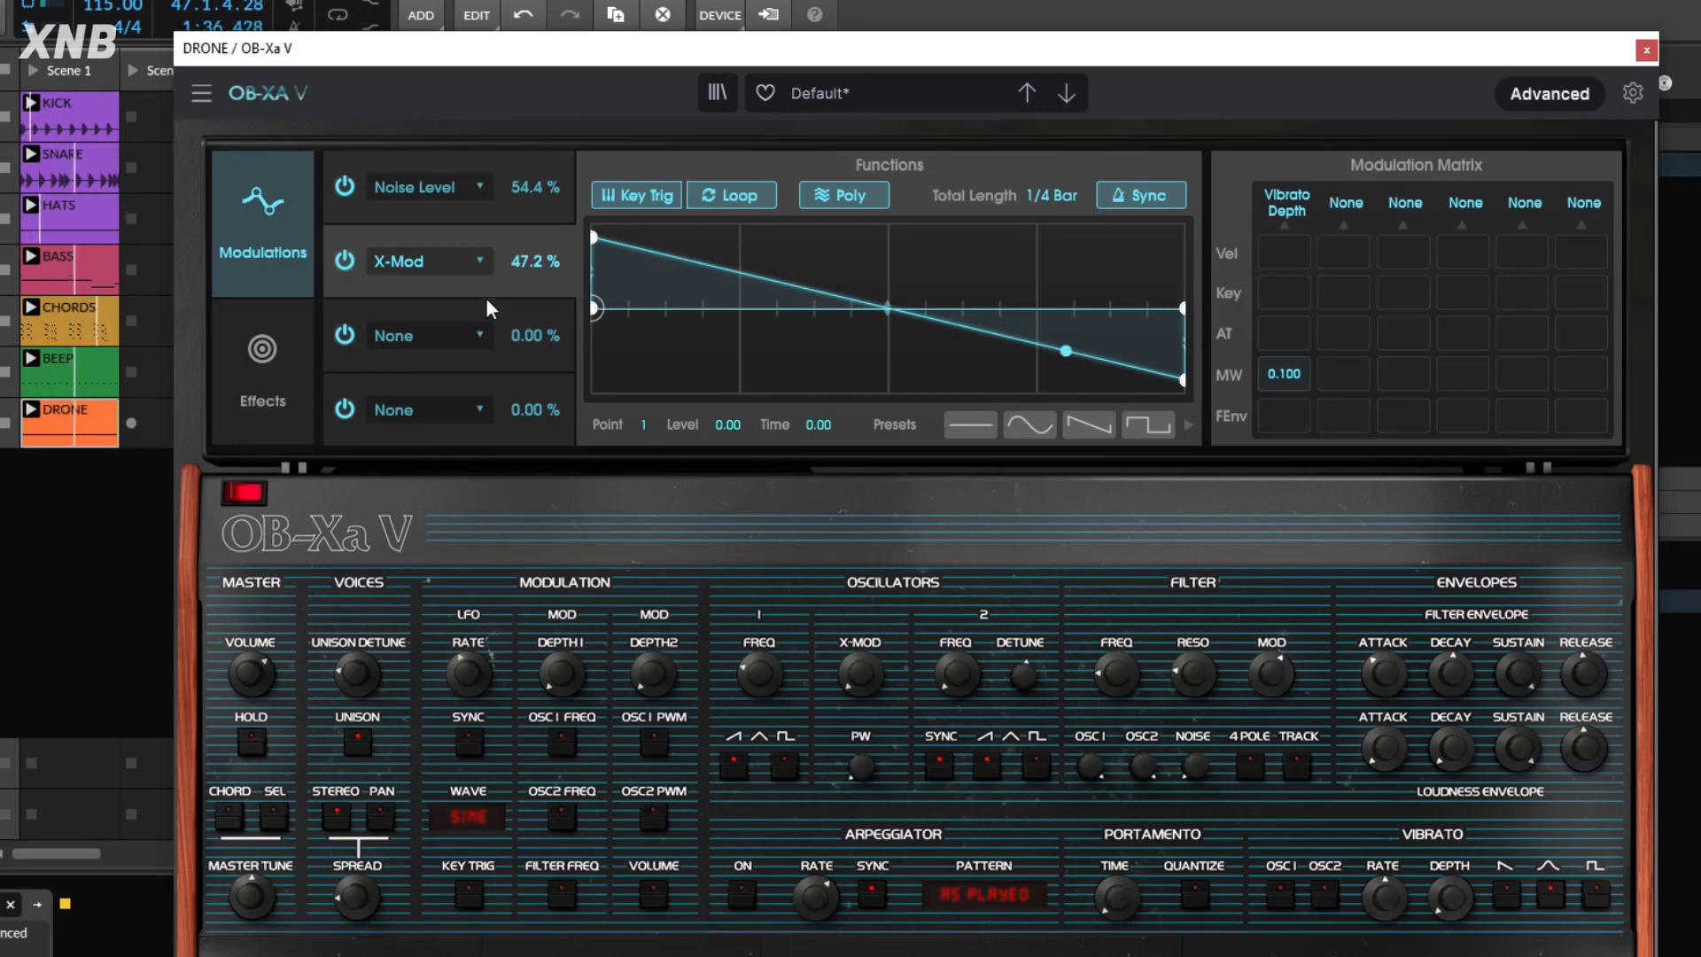
{"action": "left_click_drag", "start_coordinate": [541, 260], "coordinate": [541, 271]}
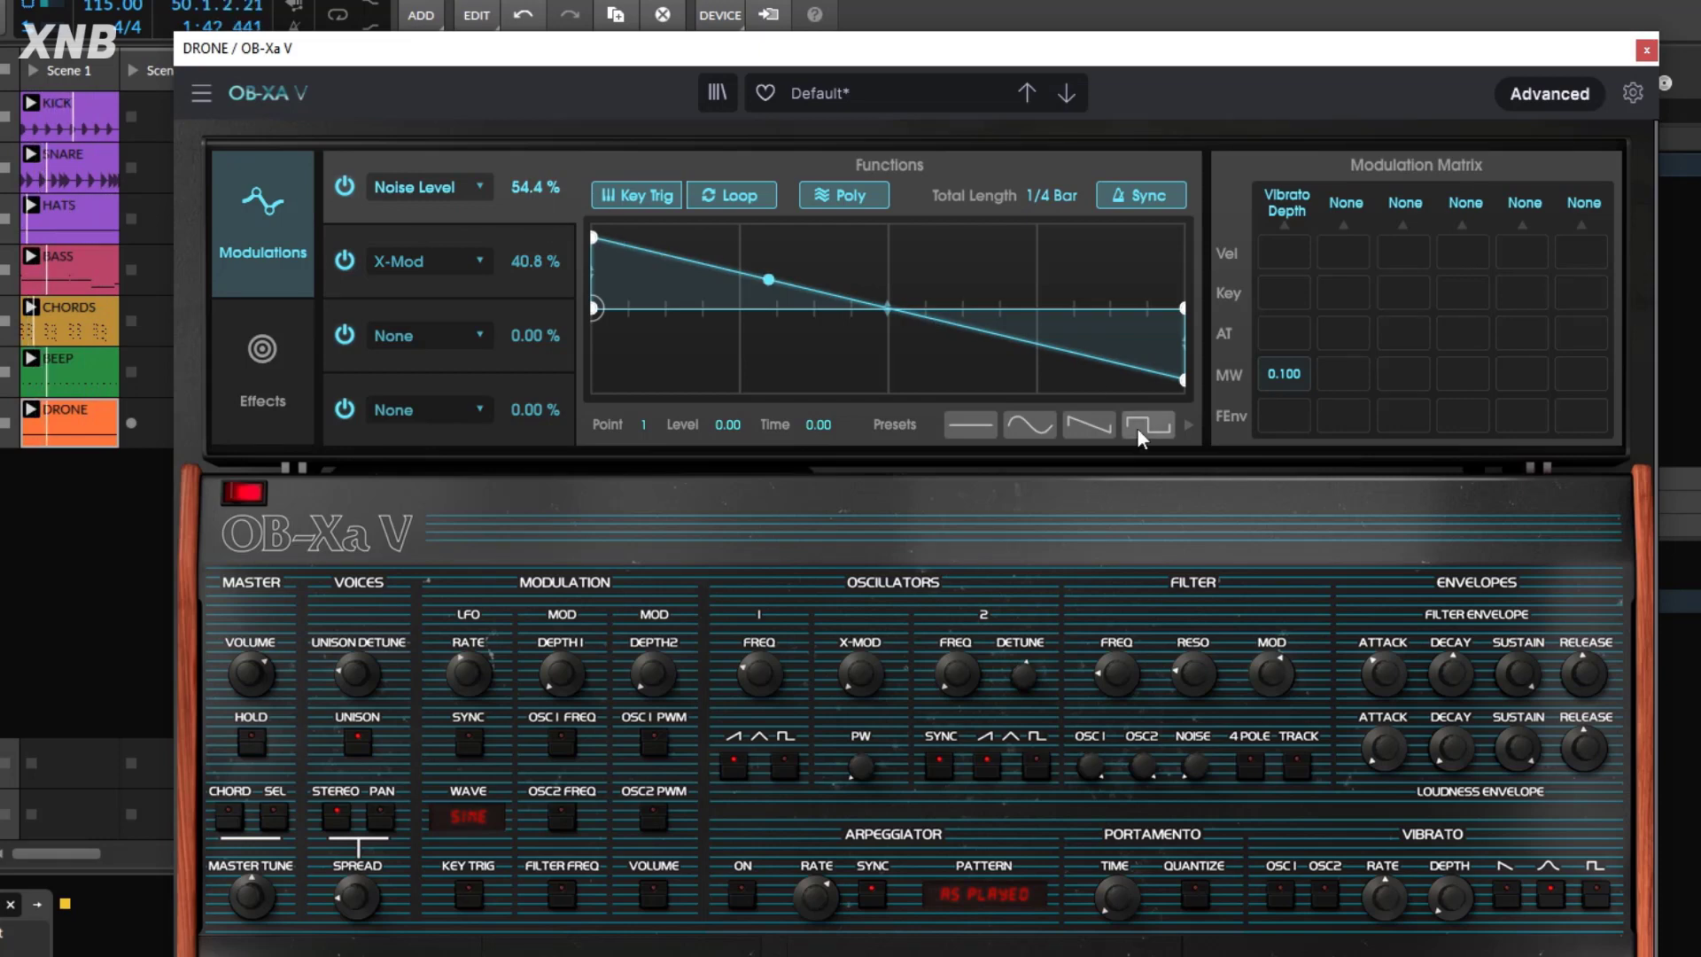
Switch the Noise Level function to the sine shape, compare with both functions bypassed, and reduce Noise Level to 36.0 % and X-Mod to 35.2 %.
{"action": "left_click", "coordinate": [1030, 424]}
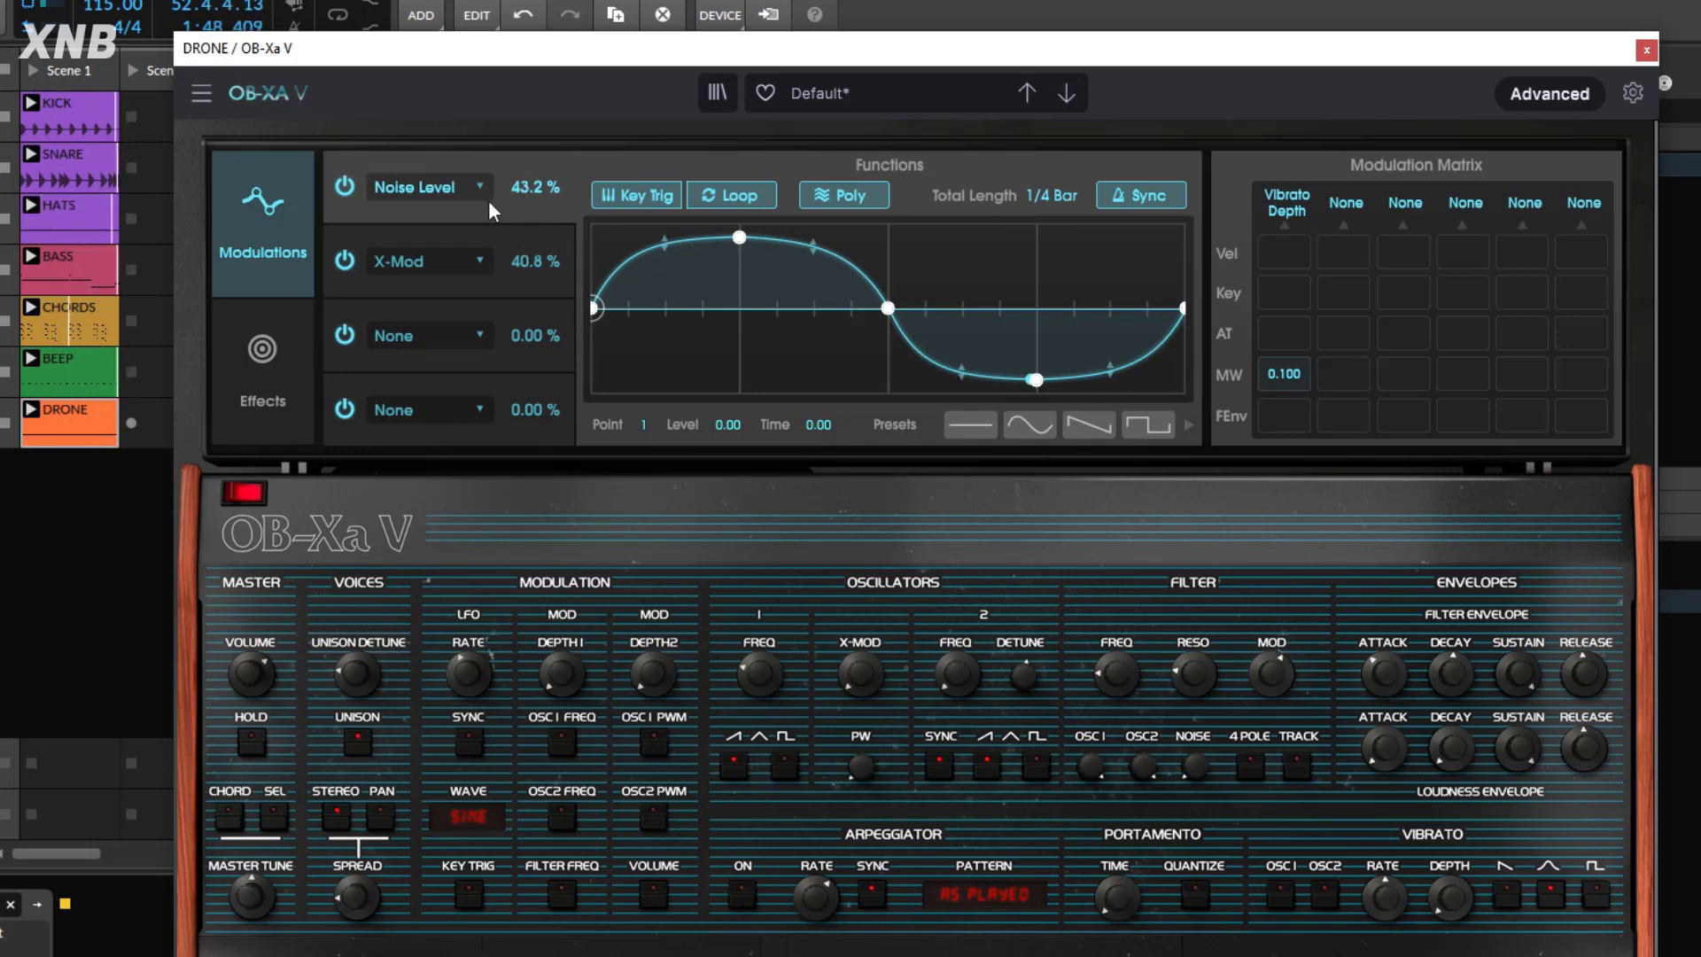
{"action": "left_click", "coordinate": [345, 259]}
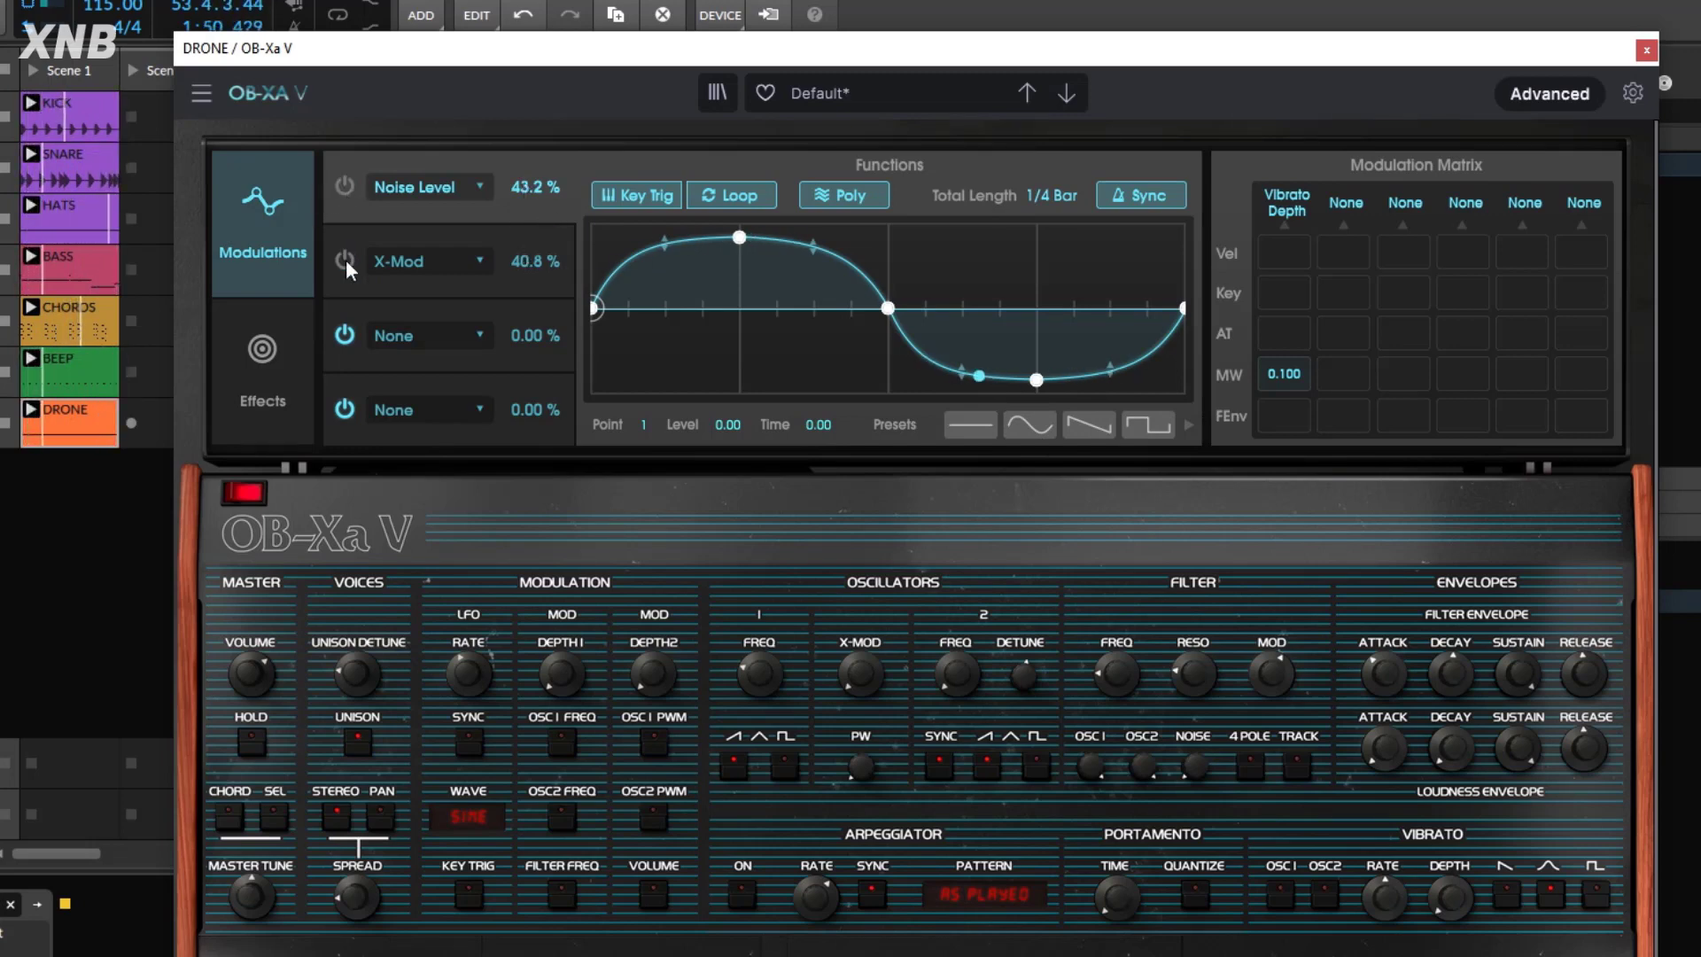
{"action": "left_click", "coordinate": [345, 259]}
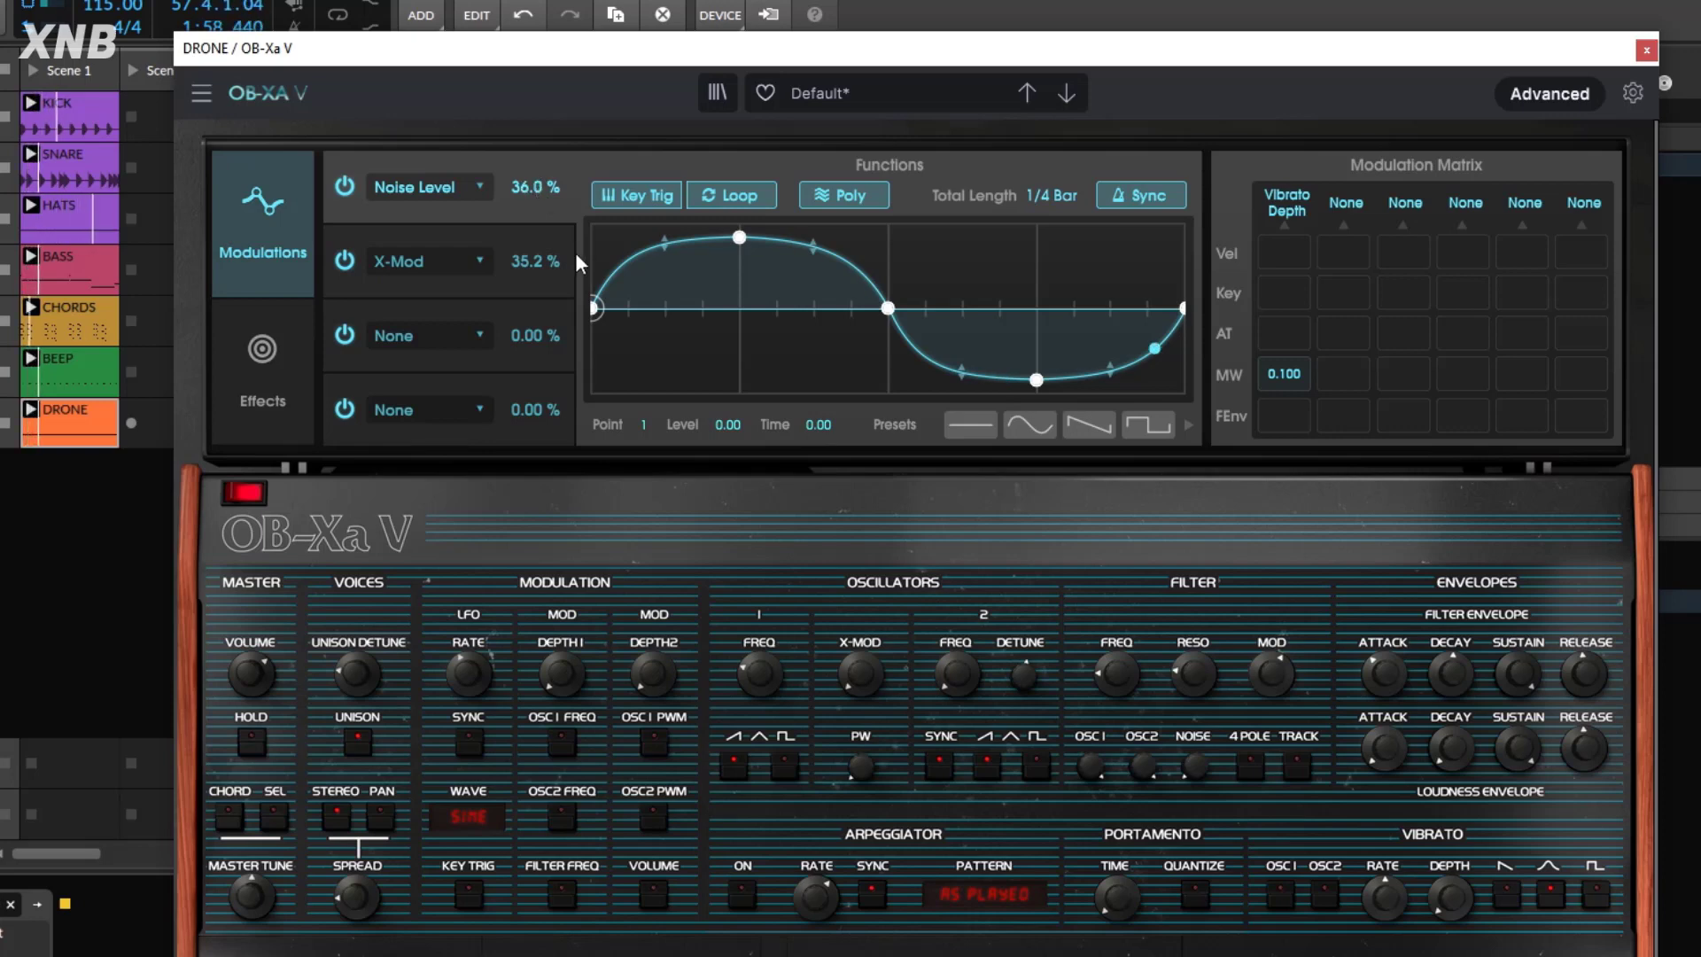
{"action": "left_click", "coordinate": [530, 290]}
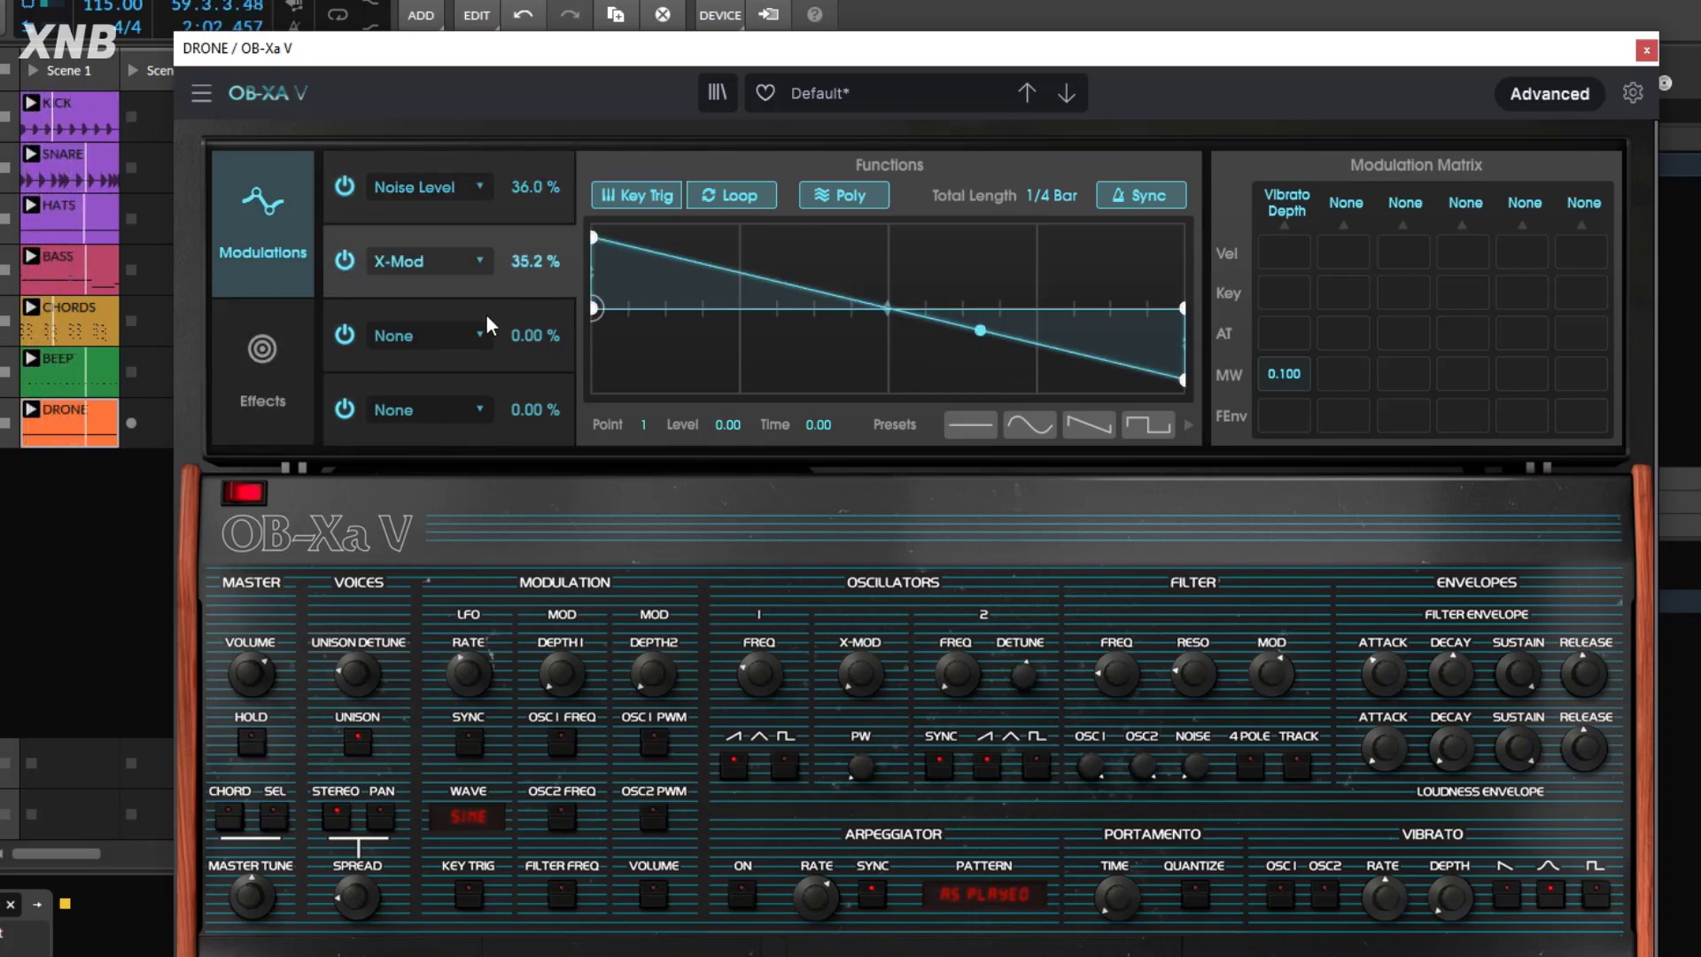
Assign Function 3 to Filter Freq and give it the descending ramp shape.
{"action": "left_click", "coordinate": [432, 332]}
{"action": "left_click", "coordinate": [477, 341]}
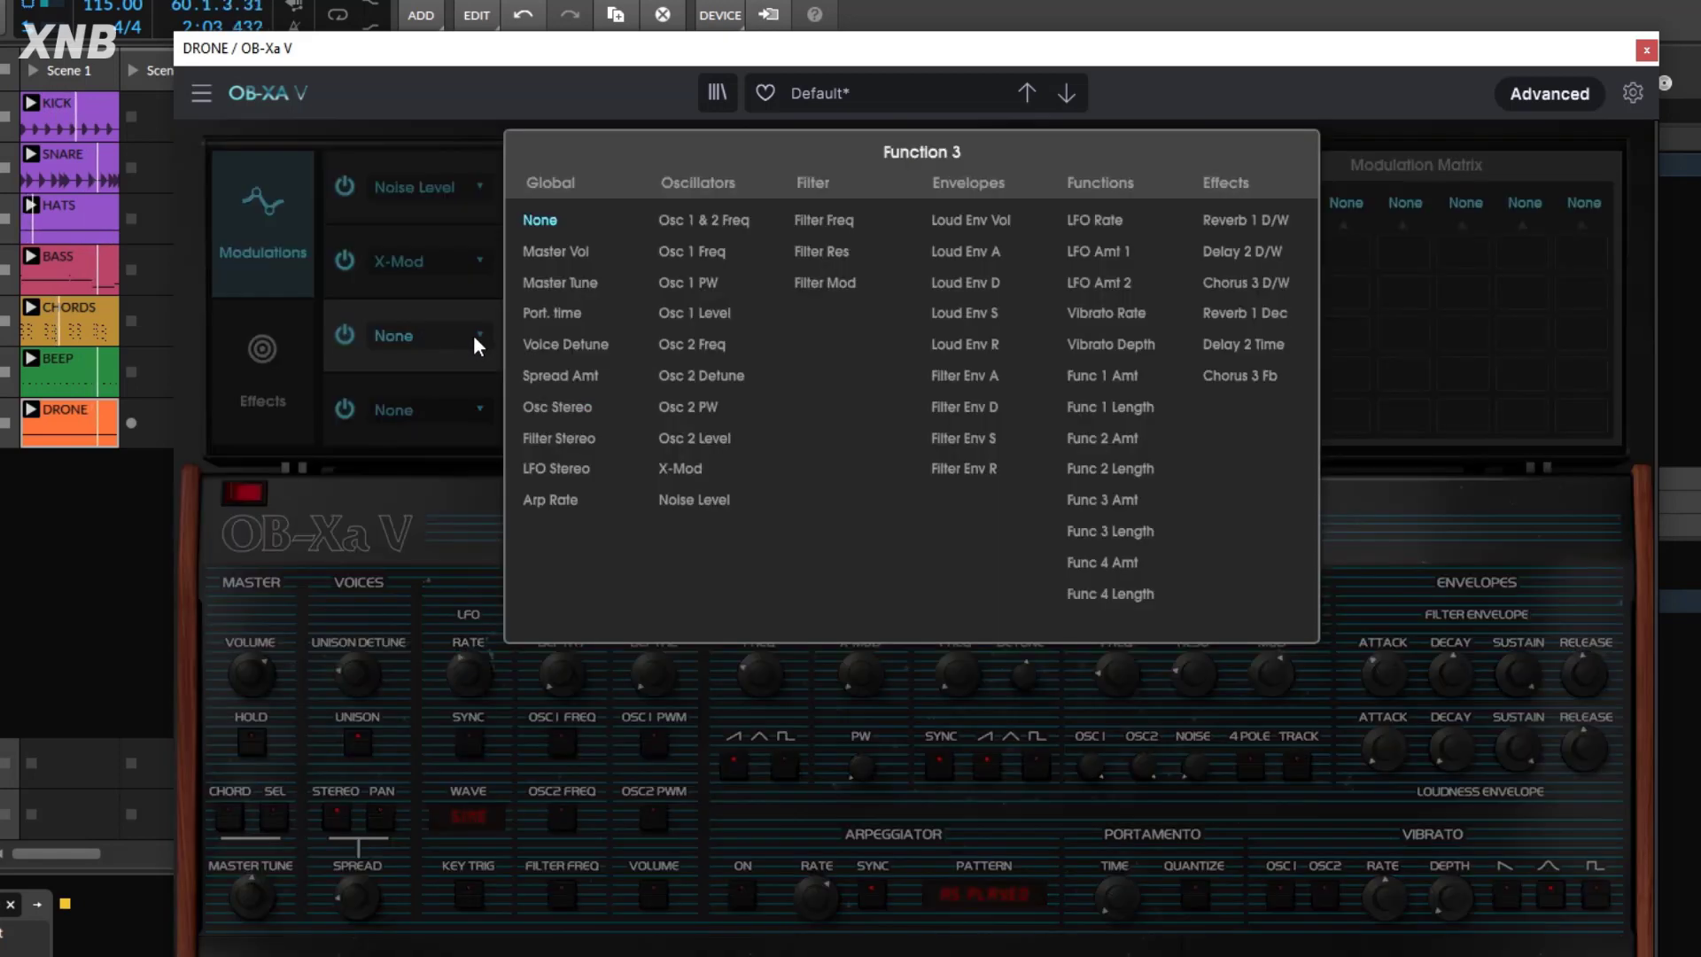
{"action": "left_click", "coordinate": [824, 220]}
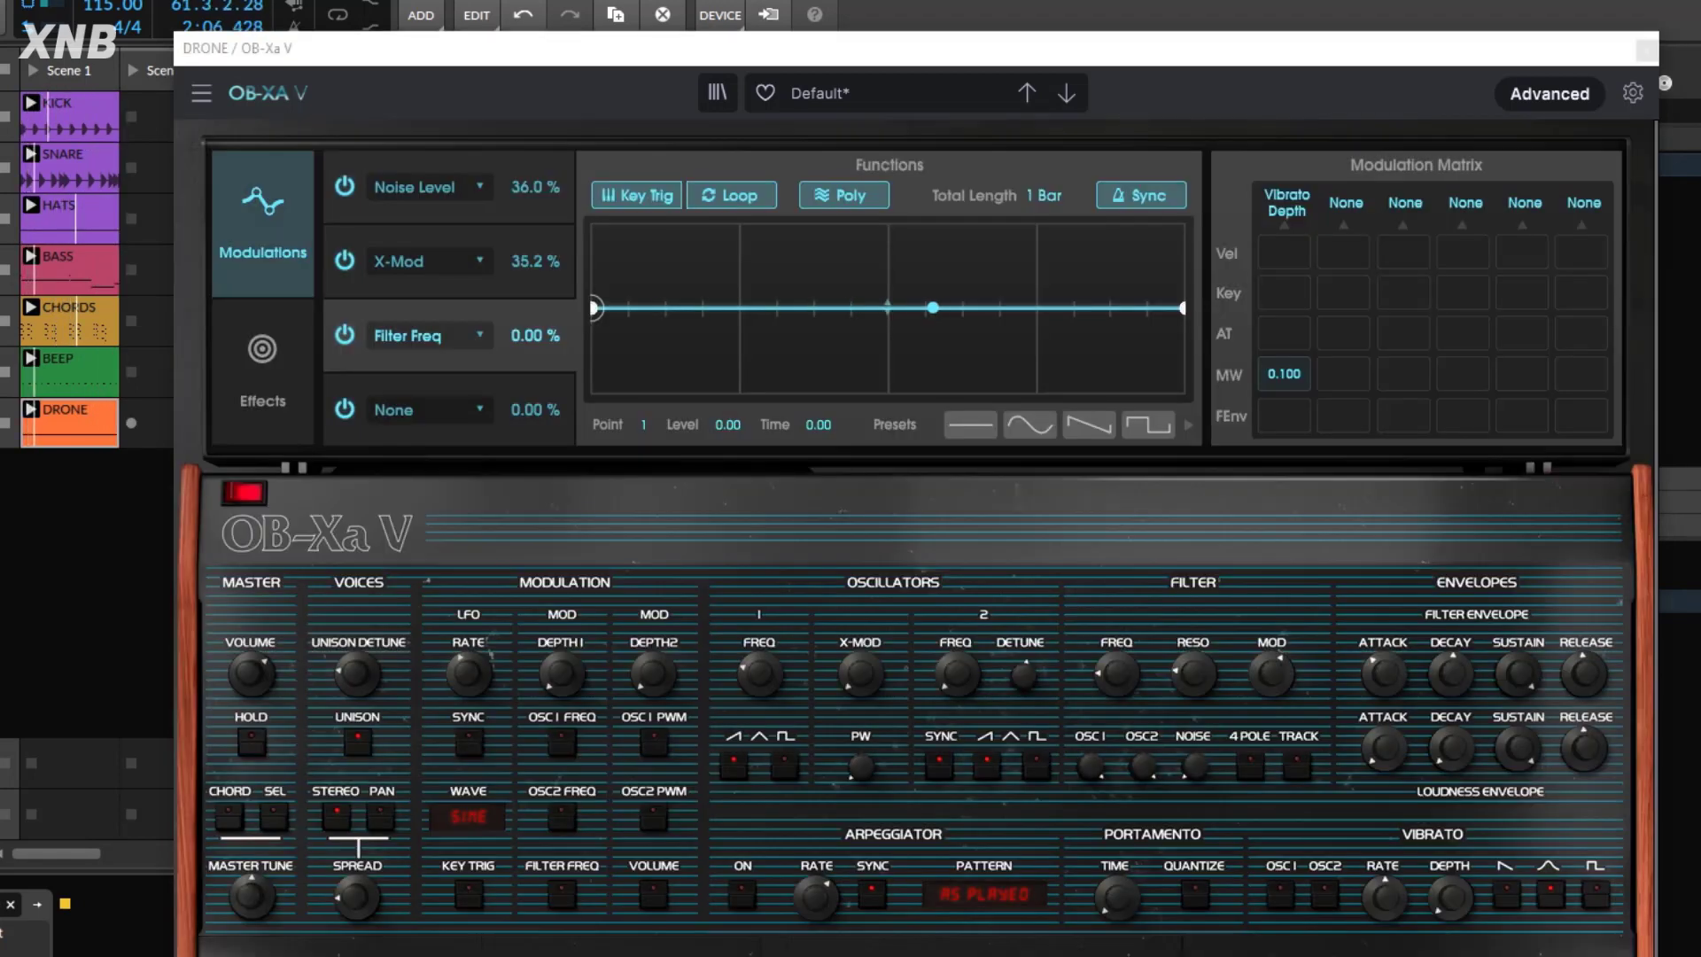
{"action": "left_click", "coordinate": [1088, 424]}
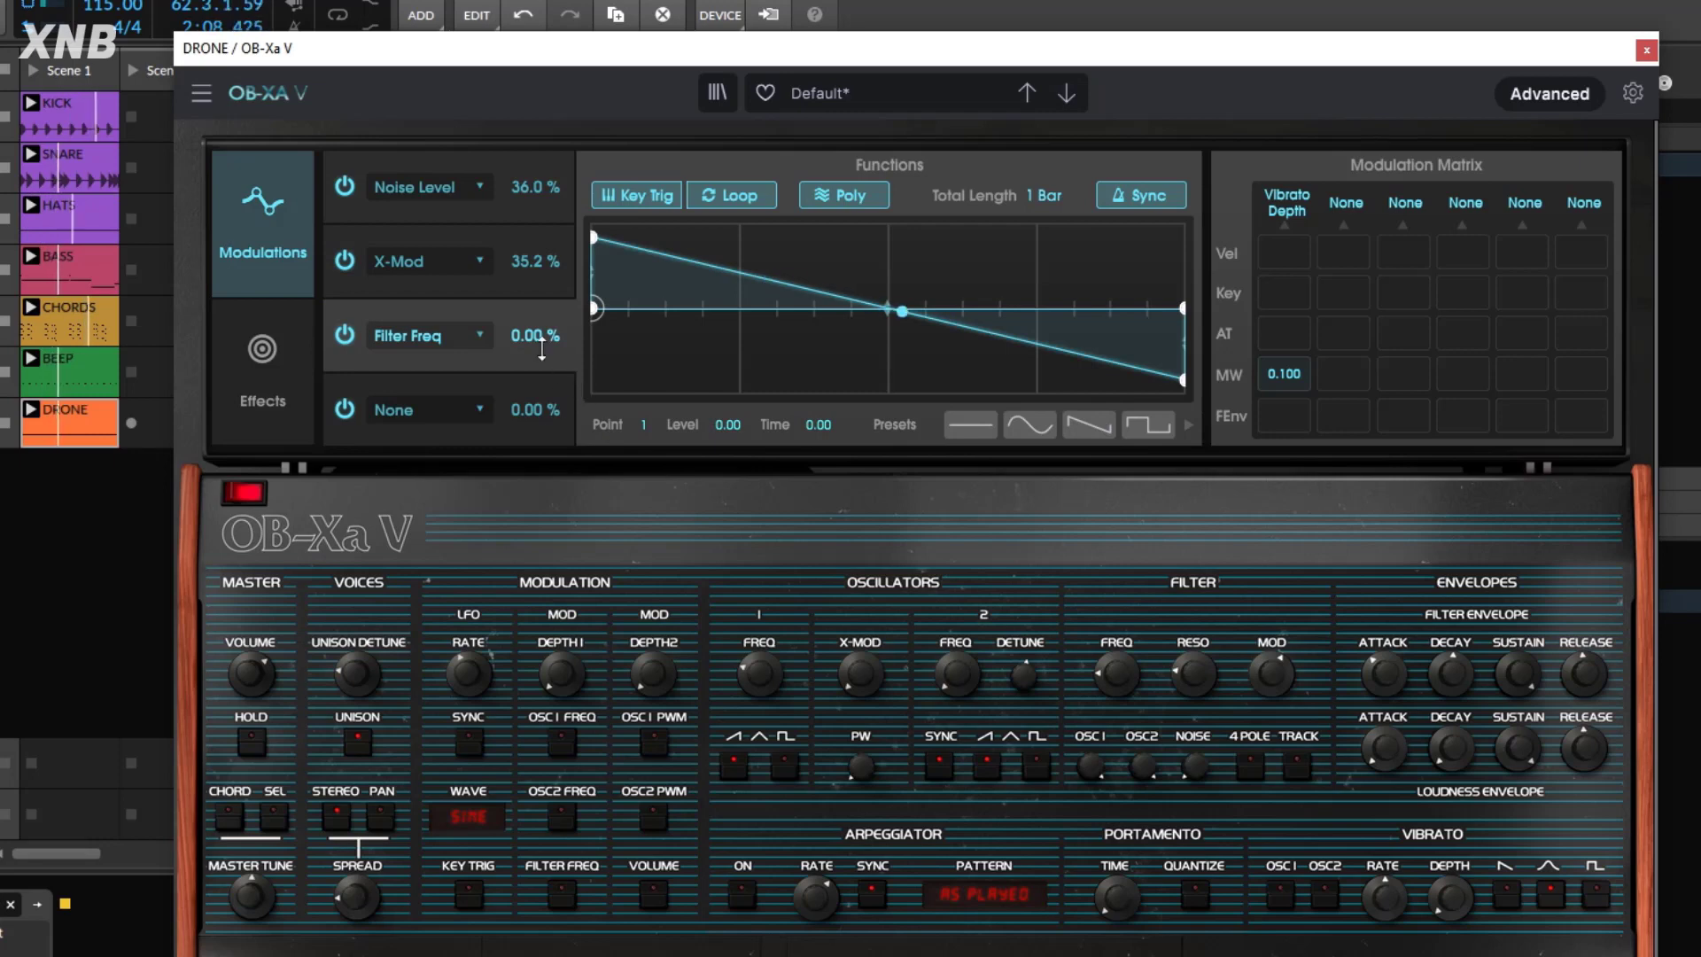
Set the Filter Freq function's total length to 1/16 Bar and its amount to 11.2 %.
{"action": "left_click_drag", "start_coordinate": [541, 348], "coordinate": [541, 315]}
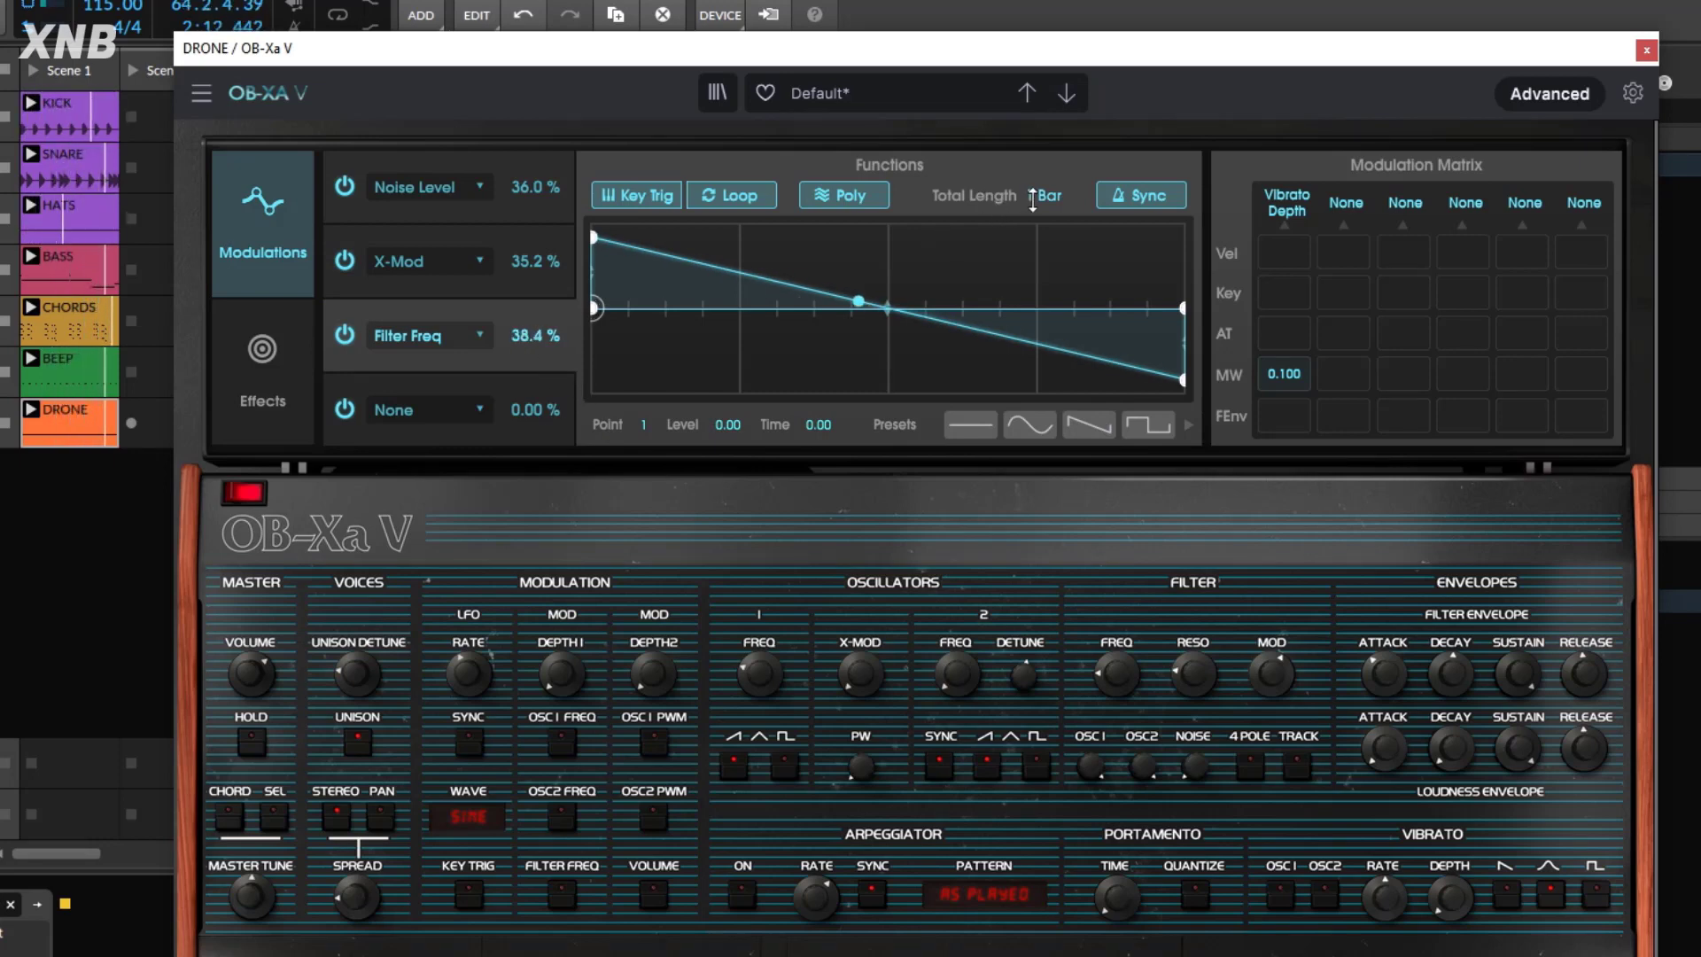
{"action": "left_click_drag", "start_coordinate": [1032, 200], "coordinate": [1032, 224]}
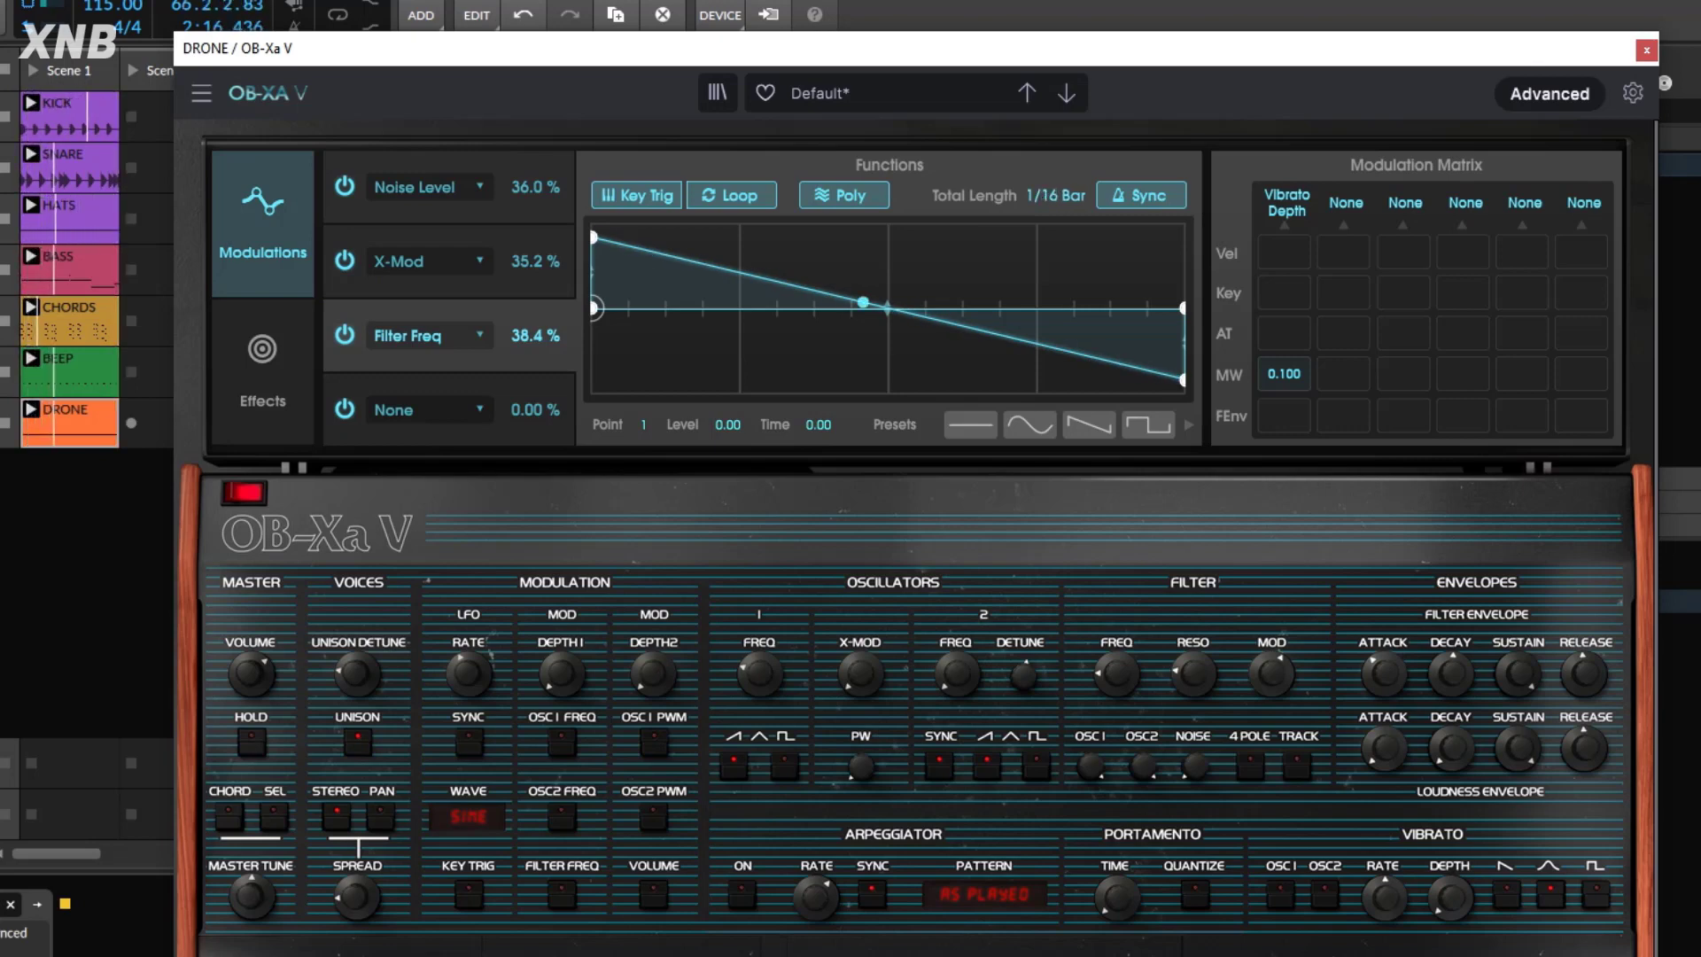
{"action": "left_click_drag", "start_coordinate": [534, 331], "coordinate": [535, 362]}
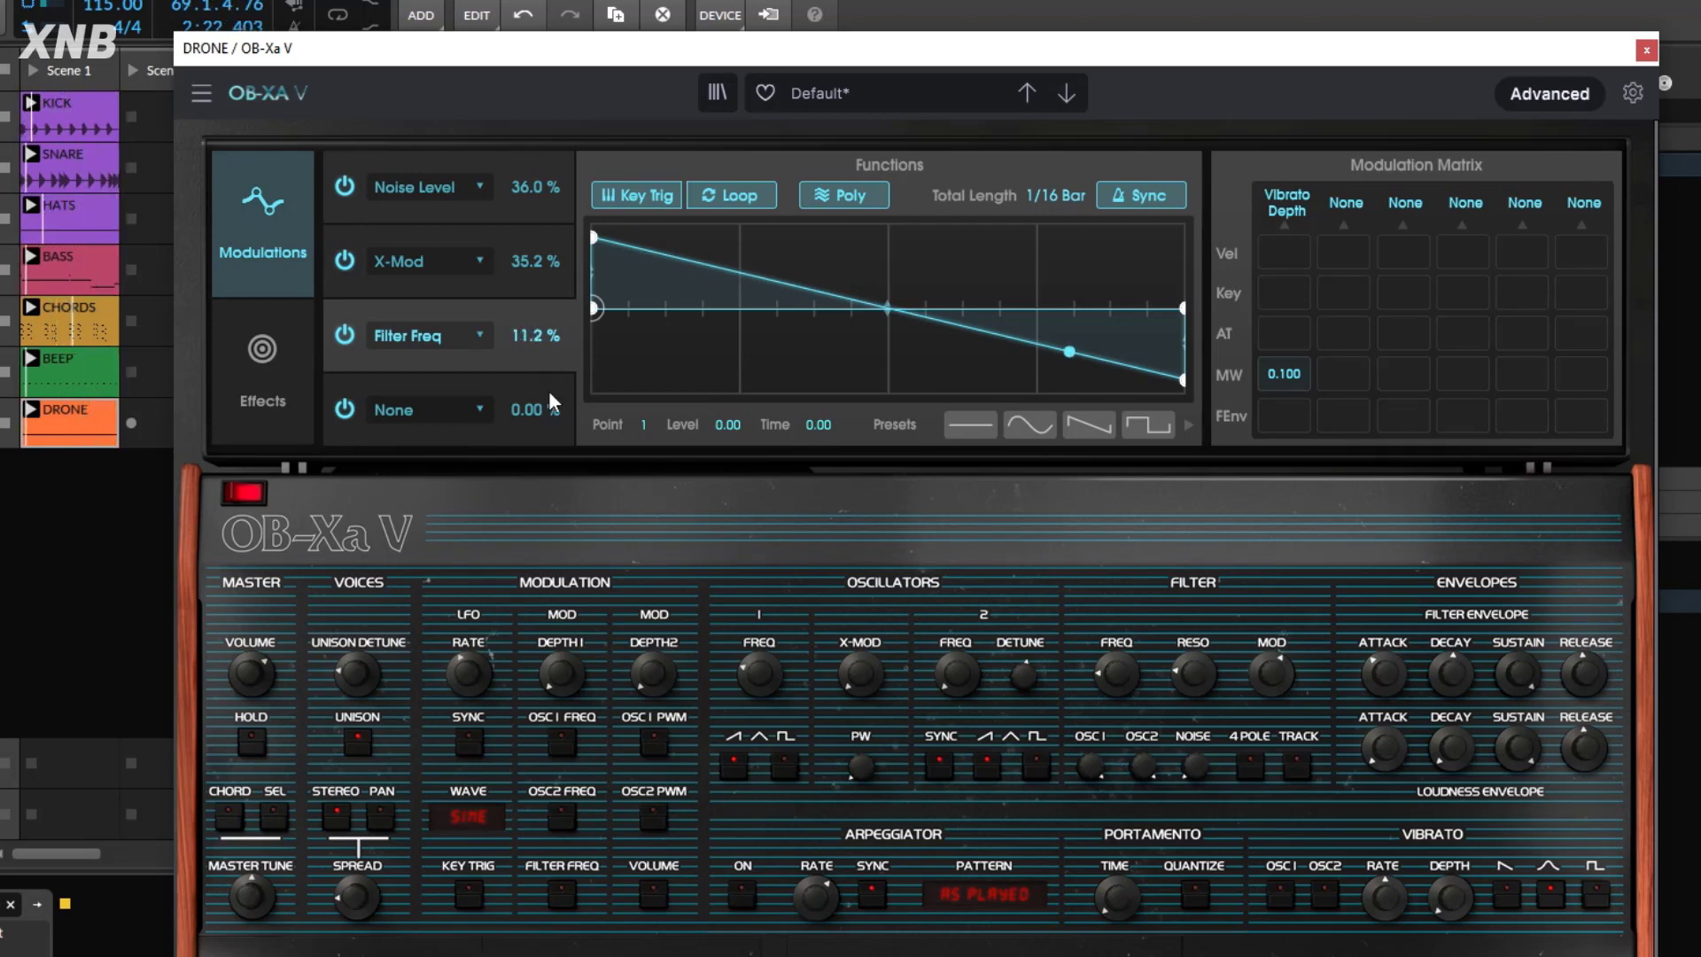
Bypass the Filter Freq, X-Mod and Noise Level functions and re-enable all three to compare the drone's sound.
{"action": "left_click", "coordinate": [346, 336]}
{"action": "left_click", "coordinate": [347, 260]}
{"action": "left_click", "coordinate": [345, 188]}
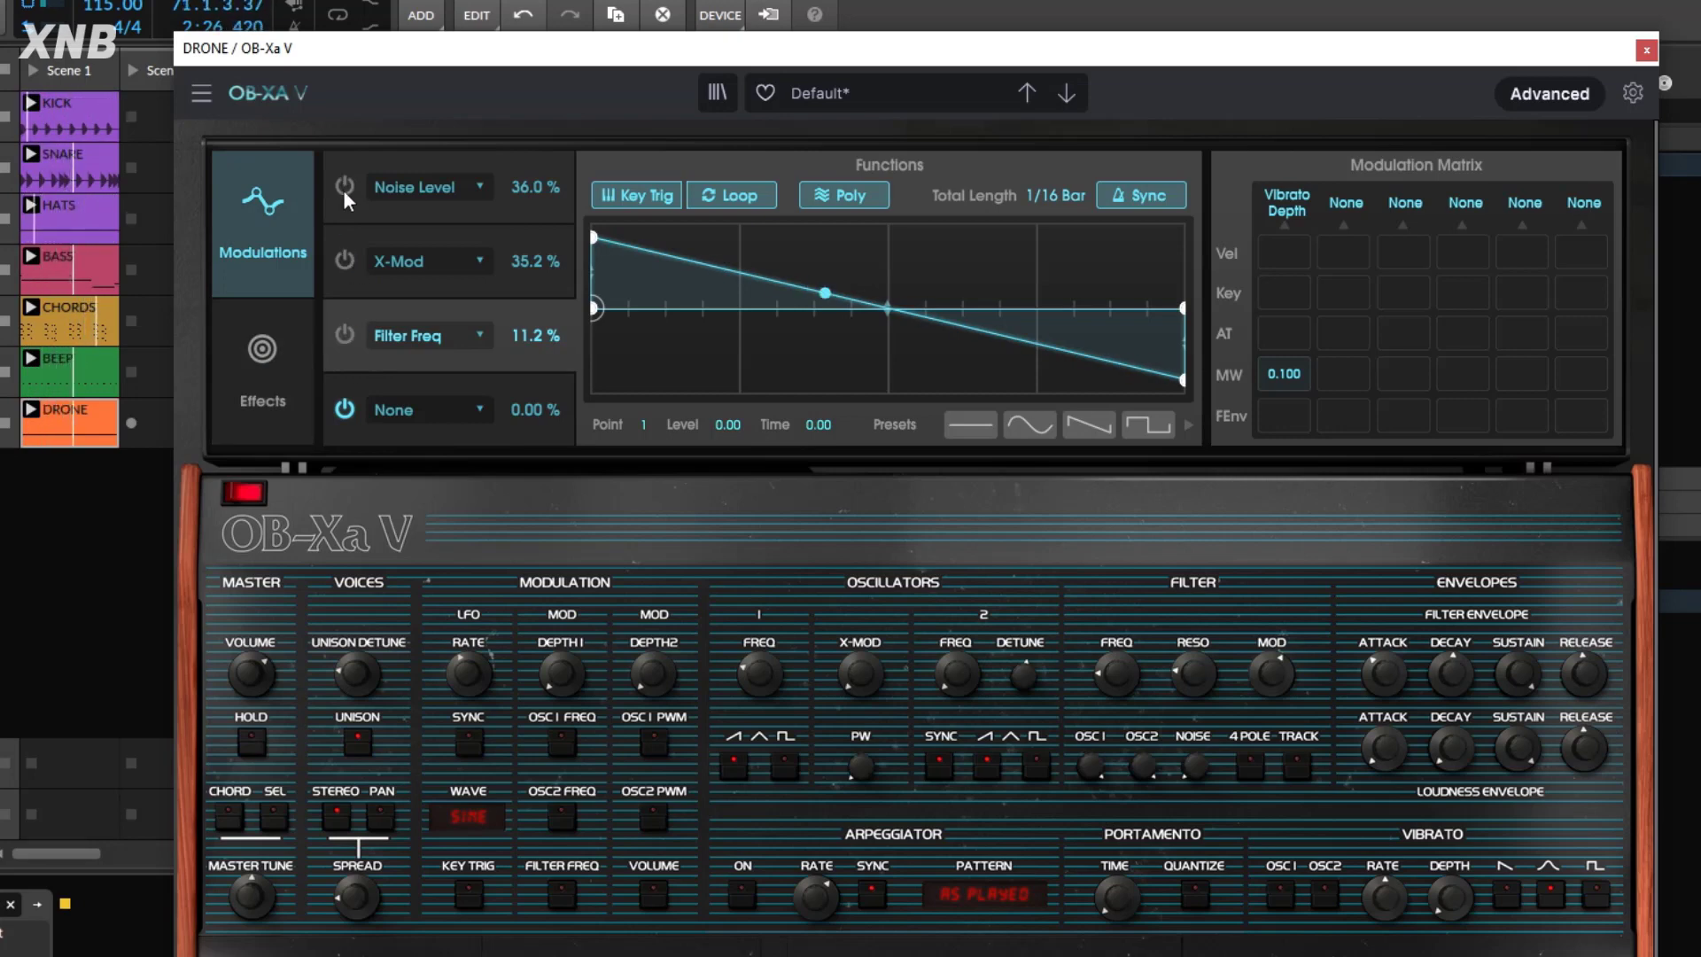
{"action": "left_click", "coordinate": [344, 188]}
{"action": "left_click", "coordinate": [345, 260]}
{"action": "left_click", "coordinate": [346, 336]}
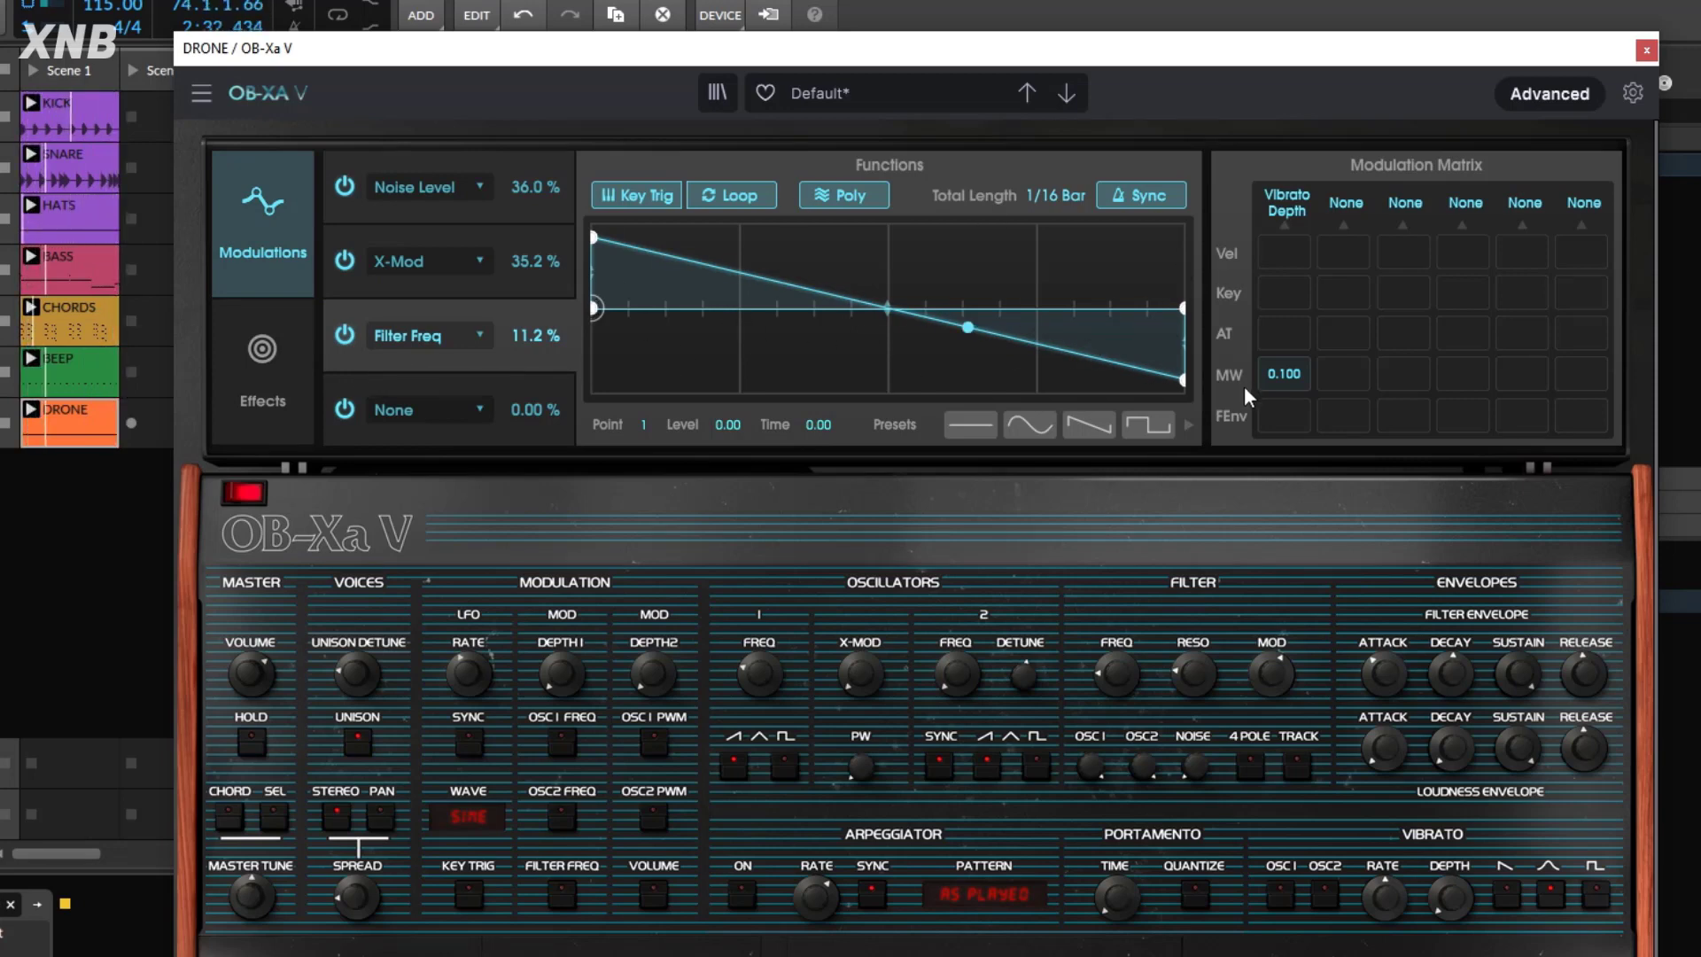
Clear the mod wheel's Vibrato Depth amount in the modulation matrix and switch off the Filter Freq function.
{"action": "double_click", "coordinate": [1286, 367]}
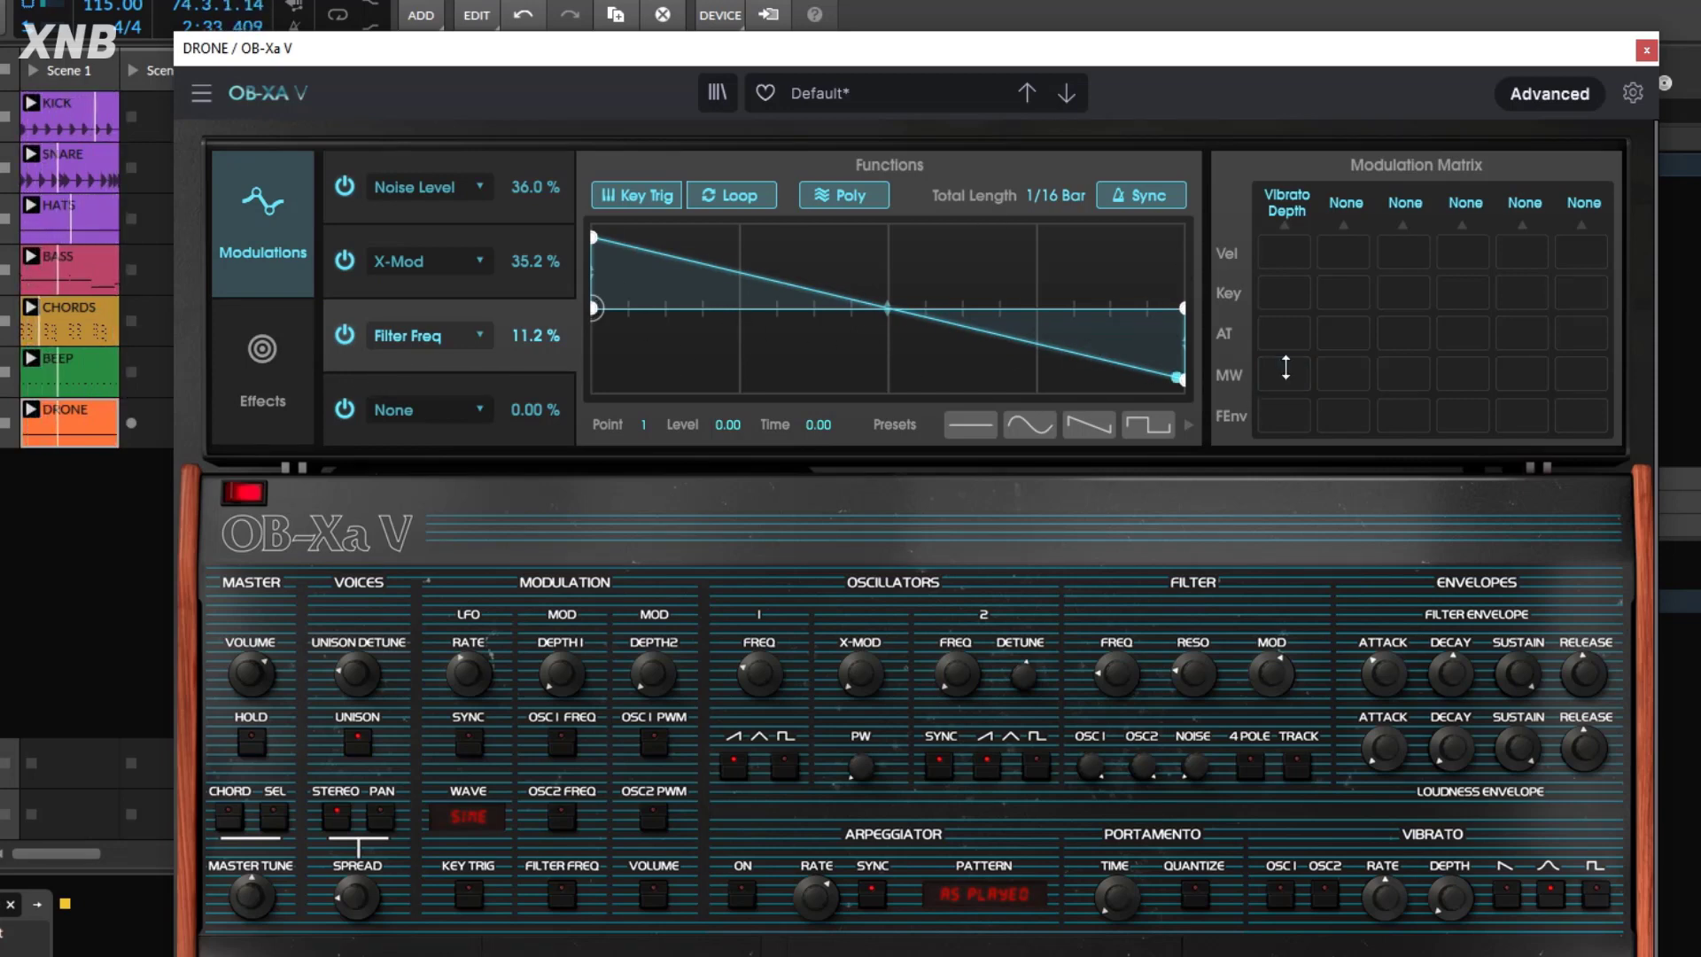
{"action": "left_click", "coordinate": [346, 337]}
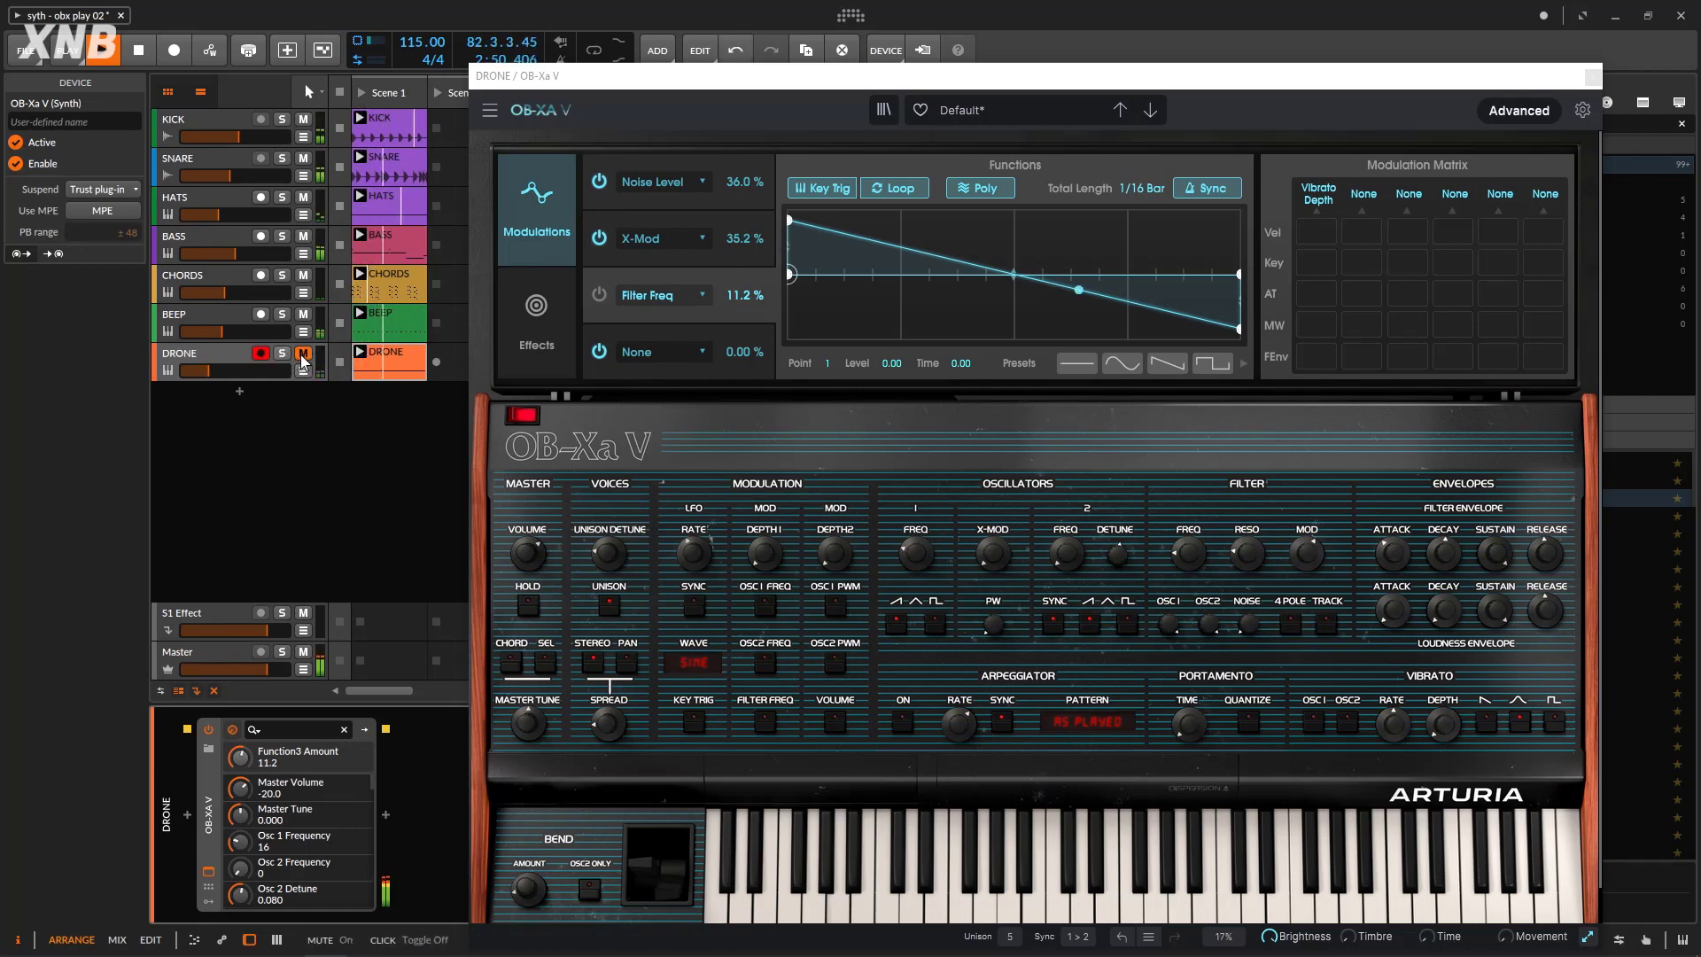
Compare the mix with the DRONE track muted and unmuted, and audition the drone soloed.
{"action": "left_click", "coordinate": [302, 354]}
{"action": "left_click", "coordinate": [302, 356]}
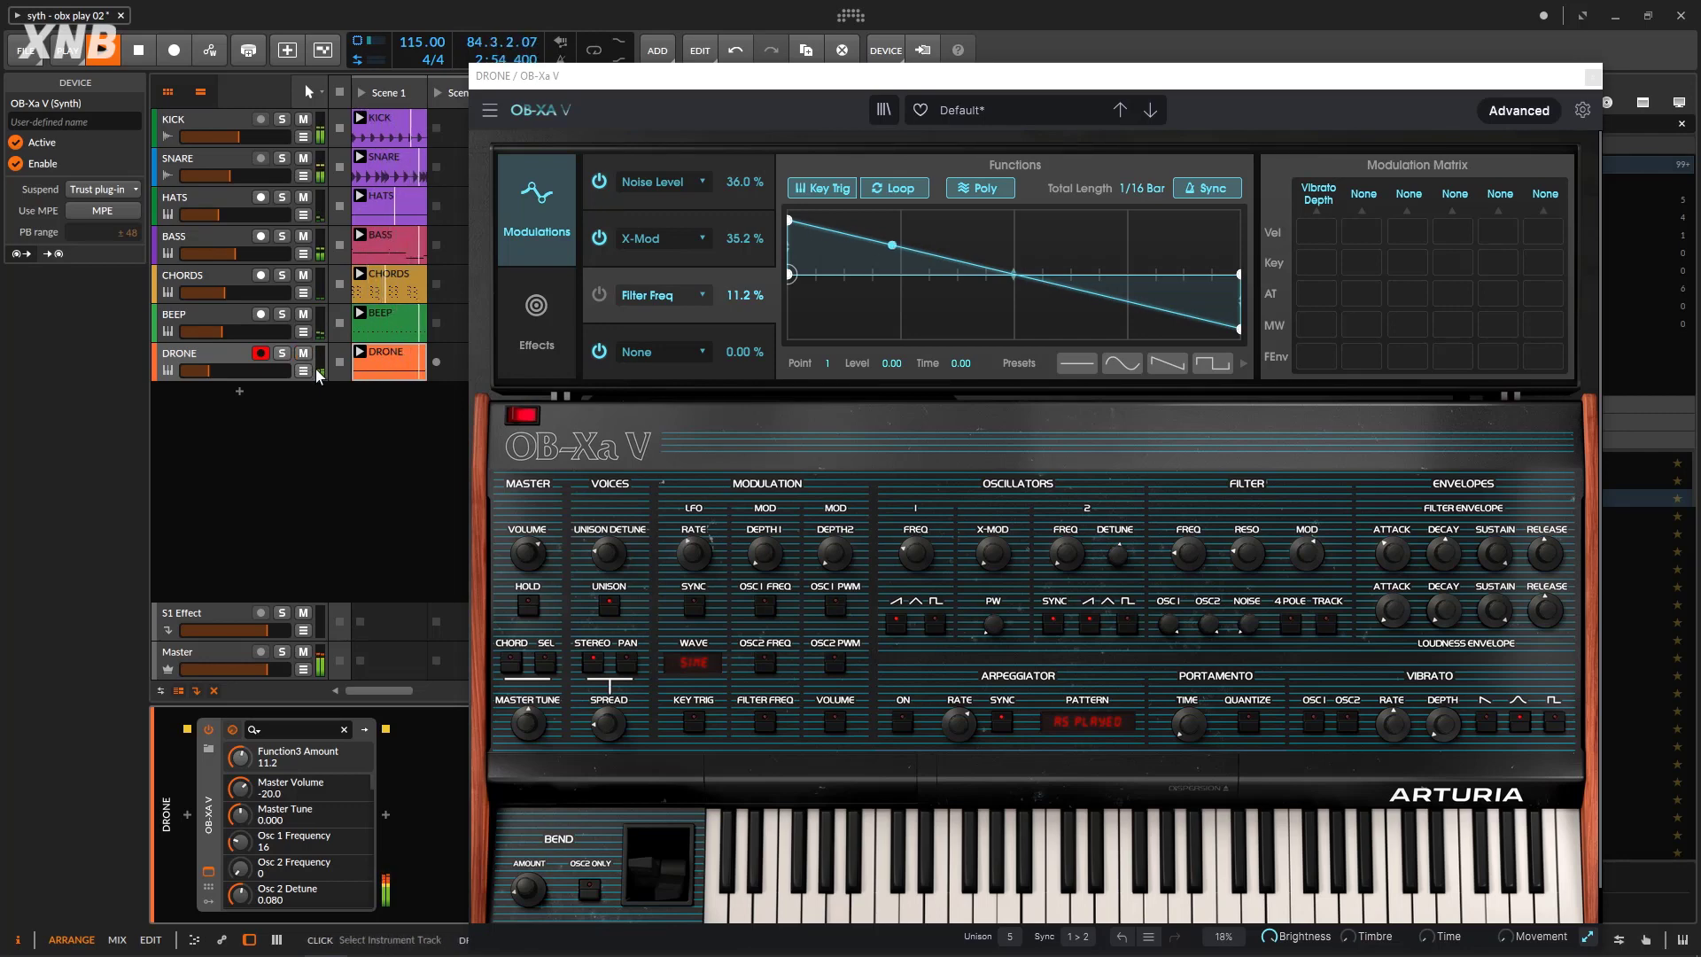
{"action": "left_click", "coordinate": [283, 355]}
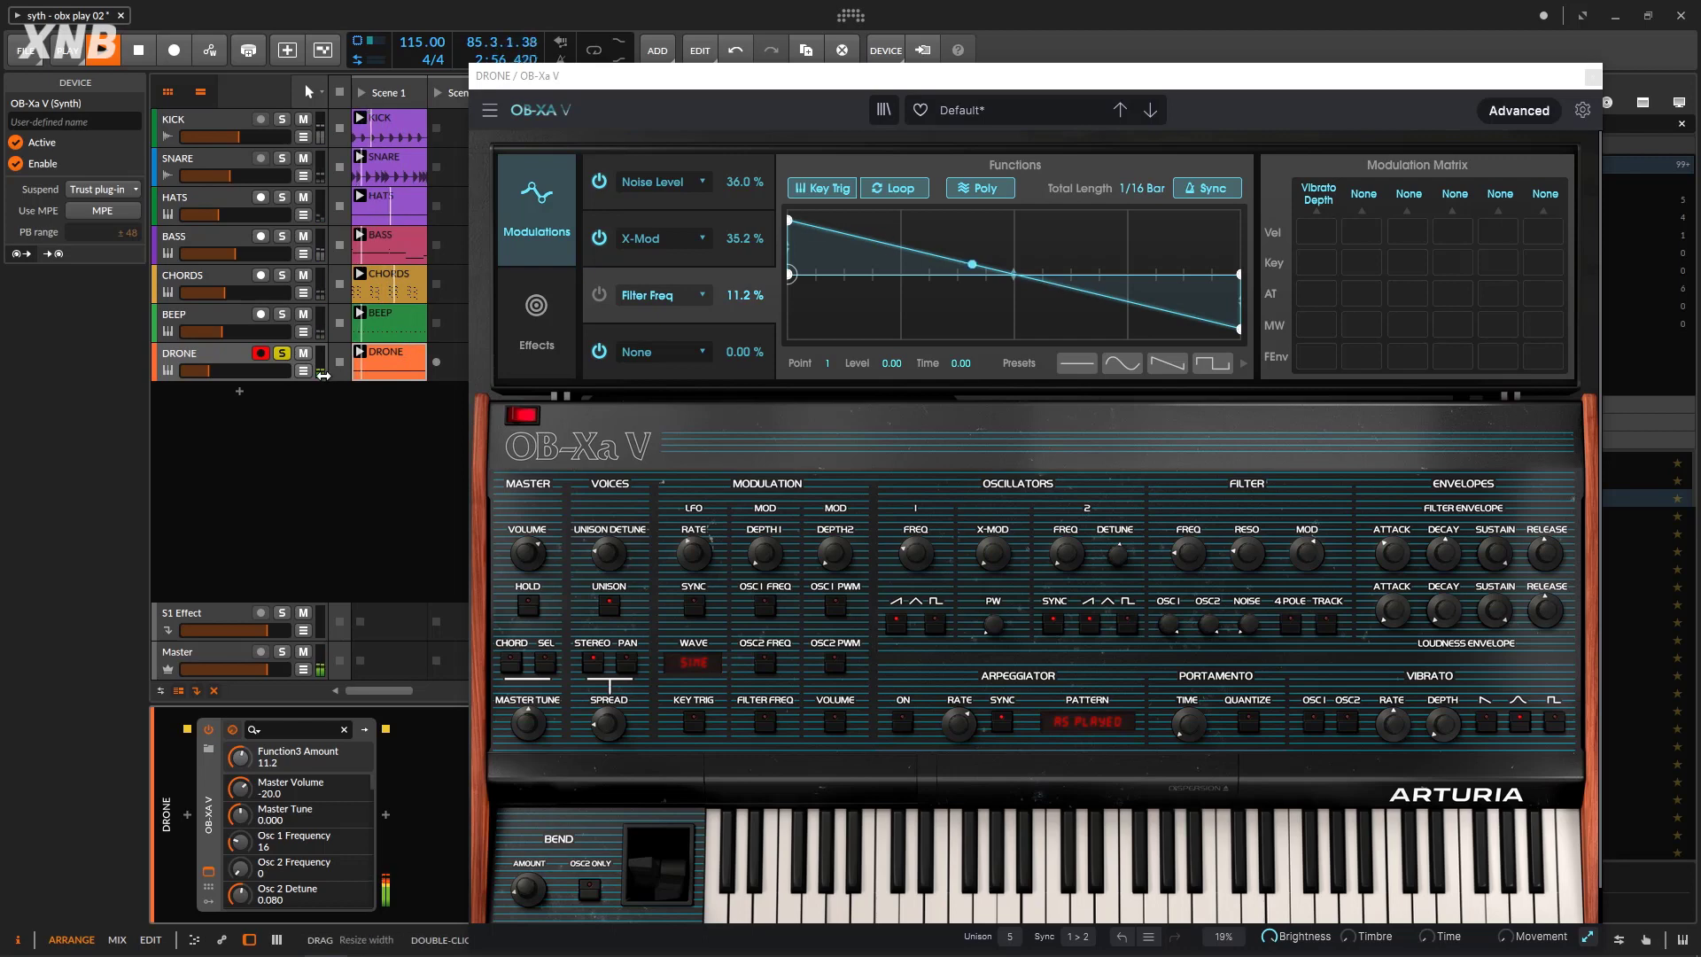
{"action": "left_click", "coordinate": [284, 354]}
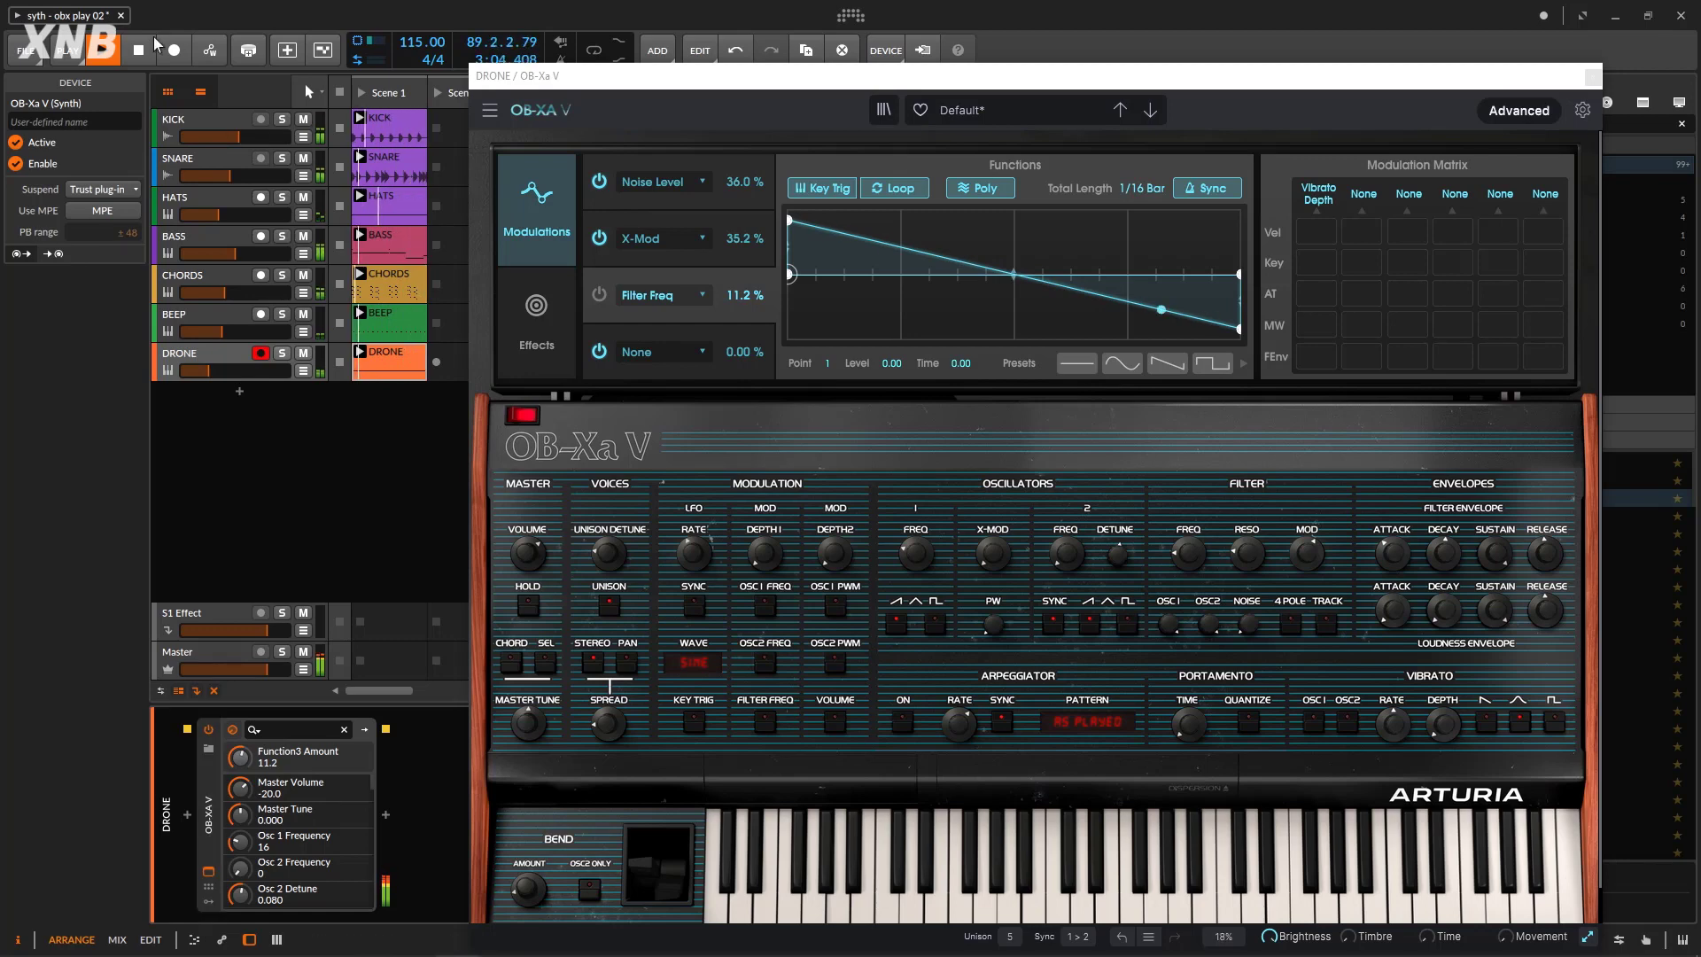
Close the synth window, copy the Kickstart effect from the BEEP track to after the DRONE track's synth, and play the mix.
{"action": "left_click", "coordinate": [198, 317]}
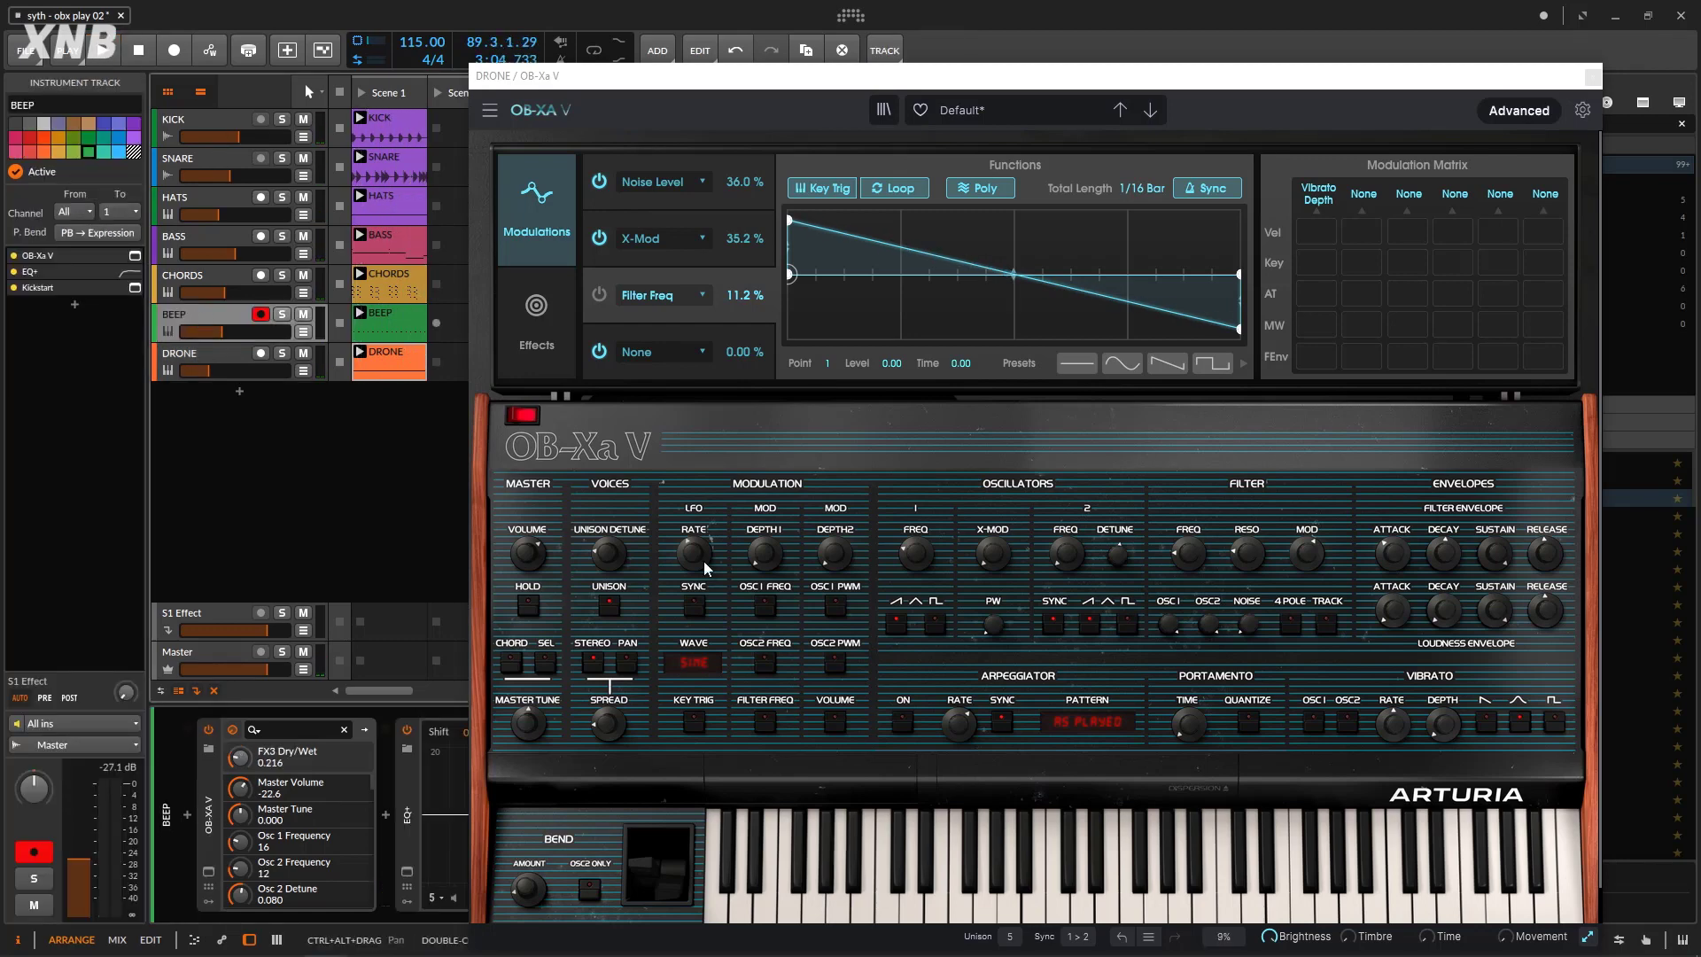
{"action": "left_click", "coordinate": [1593, 78]}
{"action": "left_click_drag", "start_coordinate": [831, 831], "coordinate": [239, 364]}
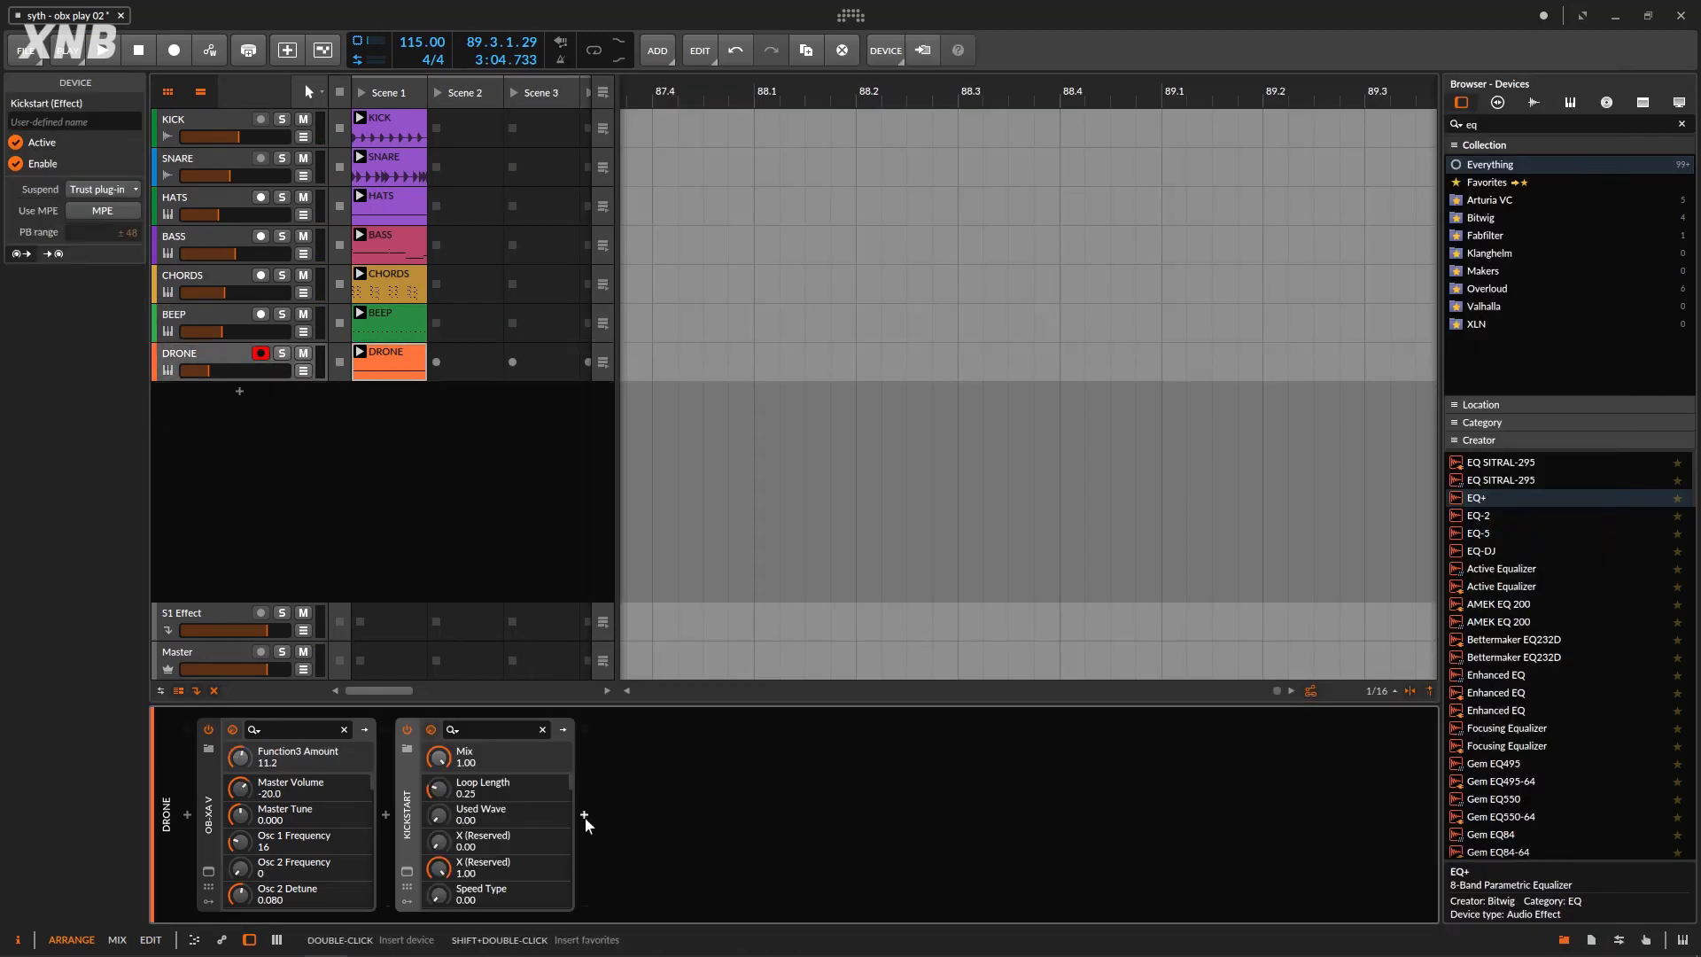
{"action": "key", "text": "space"}
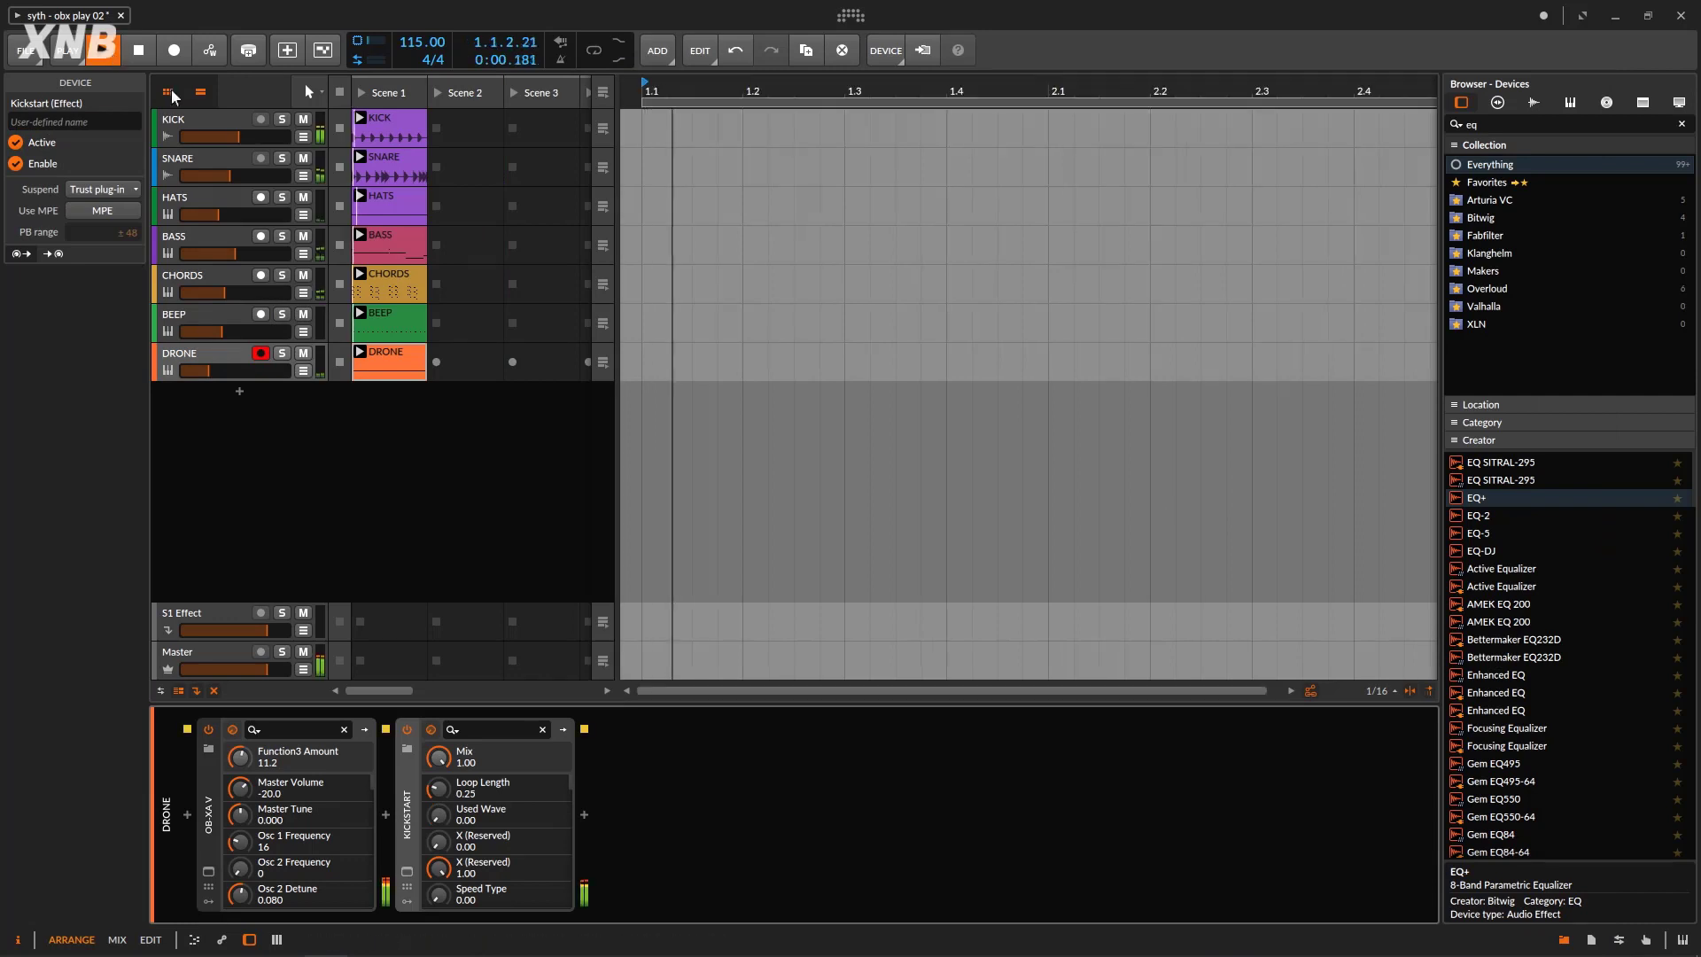
Lower the DRONE track's Kickstart mix to 58% while the track is soloed, and trim the track volume slightly in the full mix.
{"action": "left_click", "coordinate": [282, 352]}
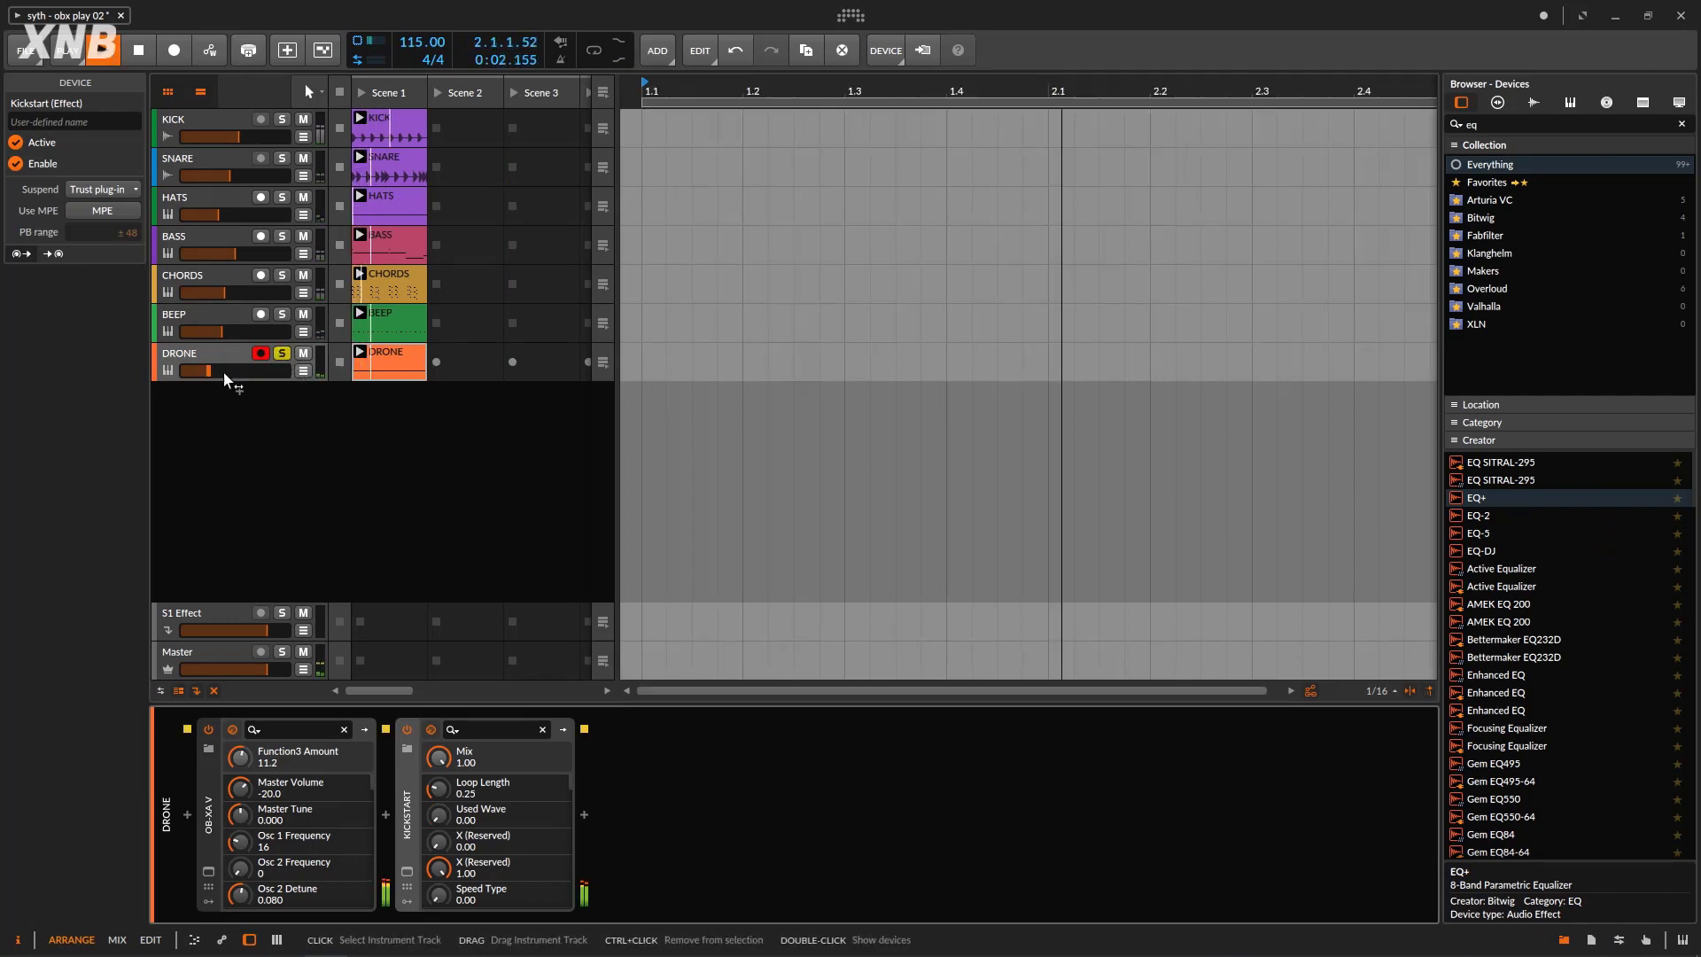
{"action": "left_click", "coordinate": [407, 872]}
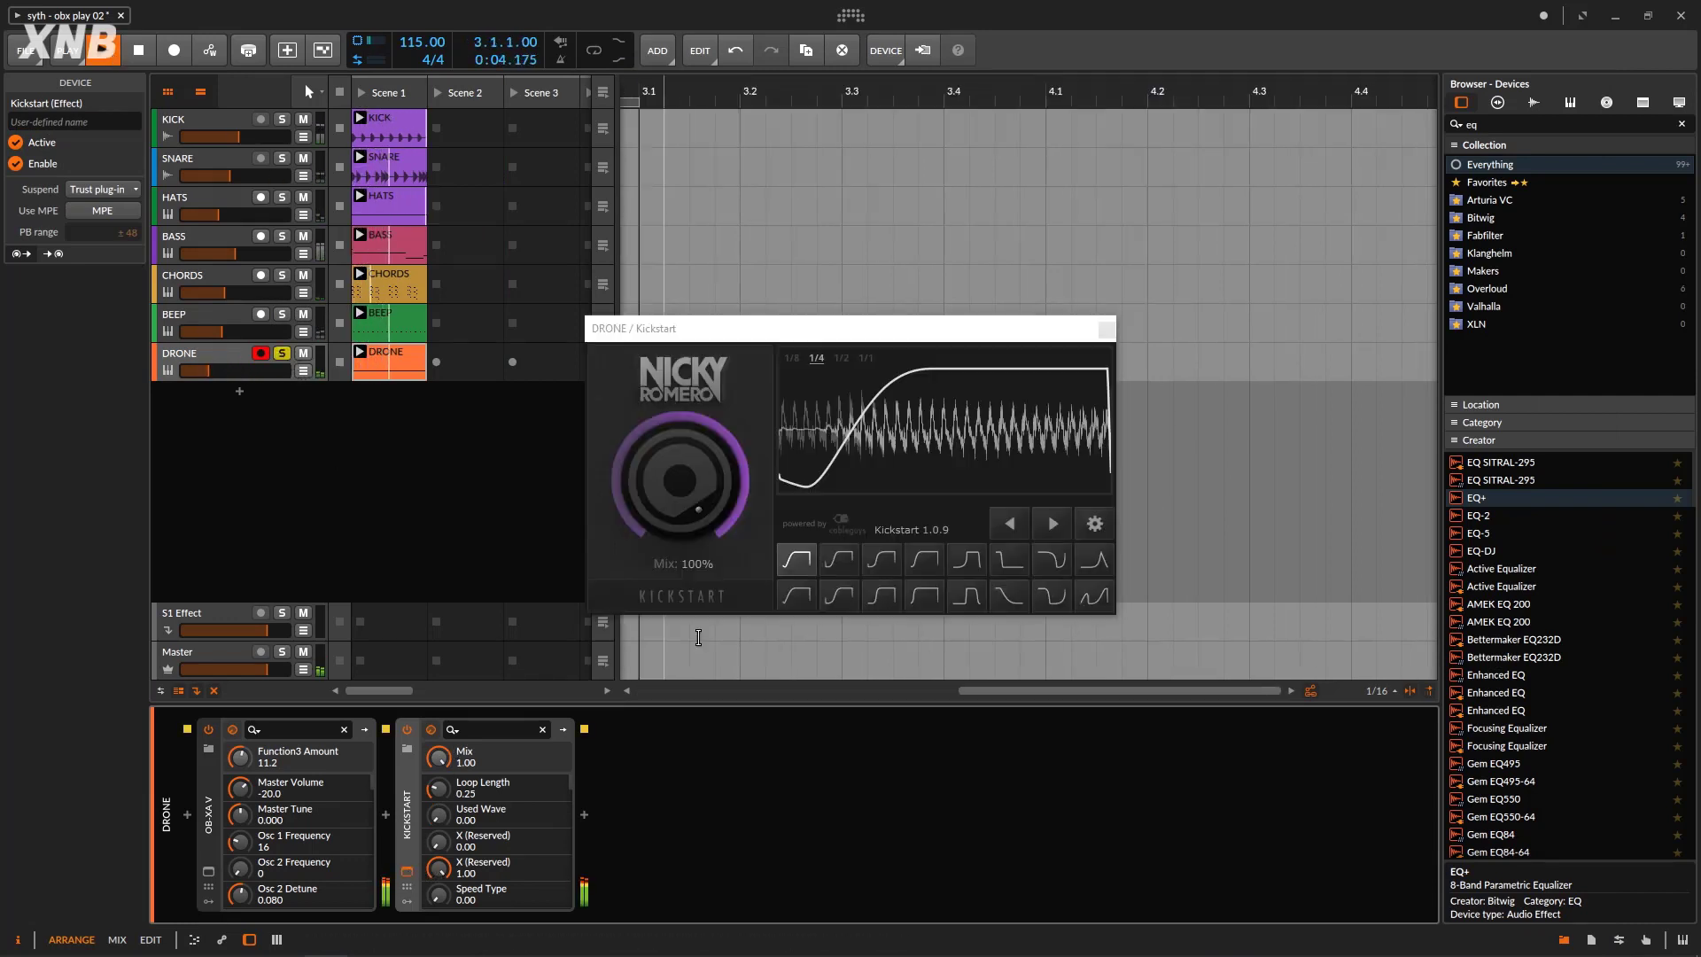
{"action": "left_click_drag", "start_coordinate": [682, 488], "coordinate": [682, 555]}
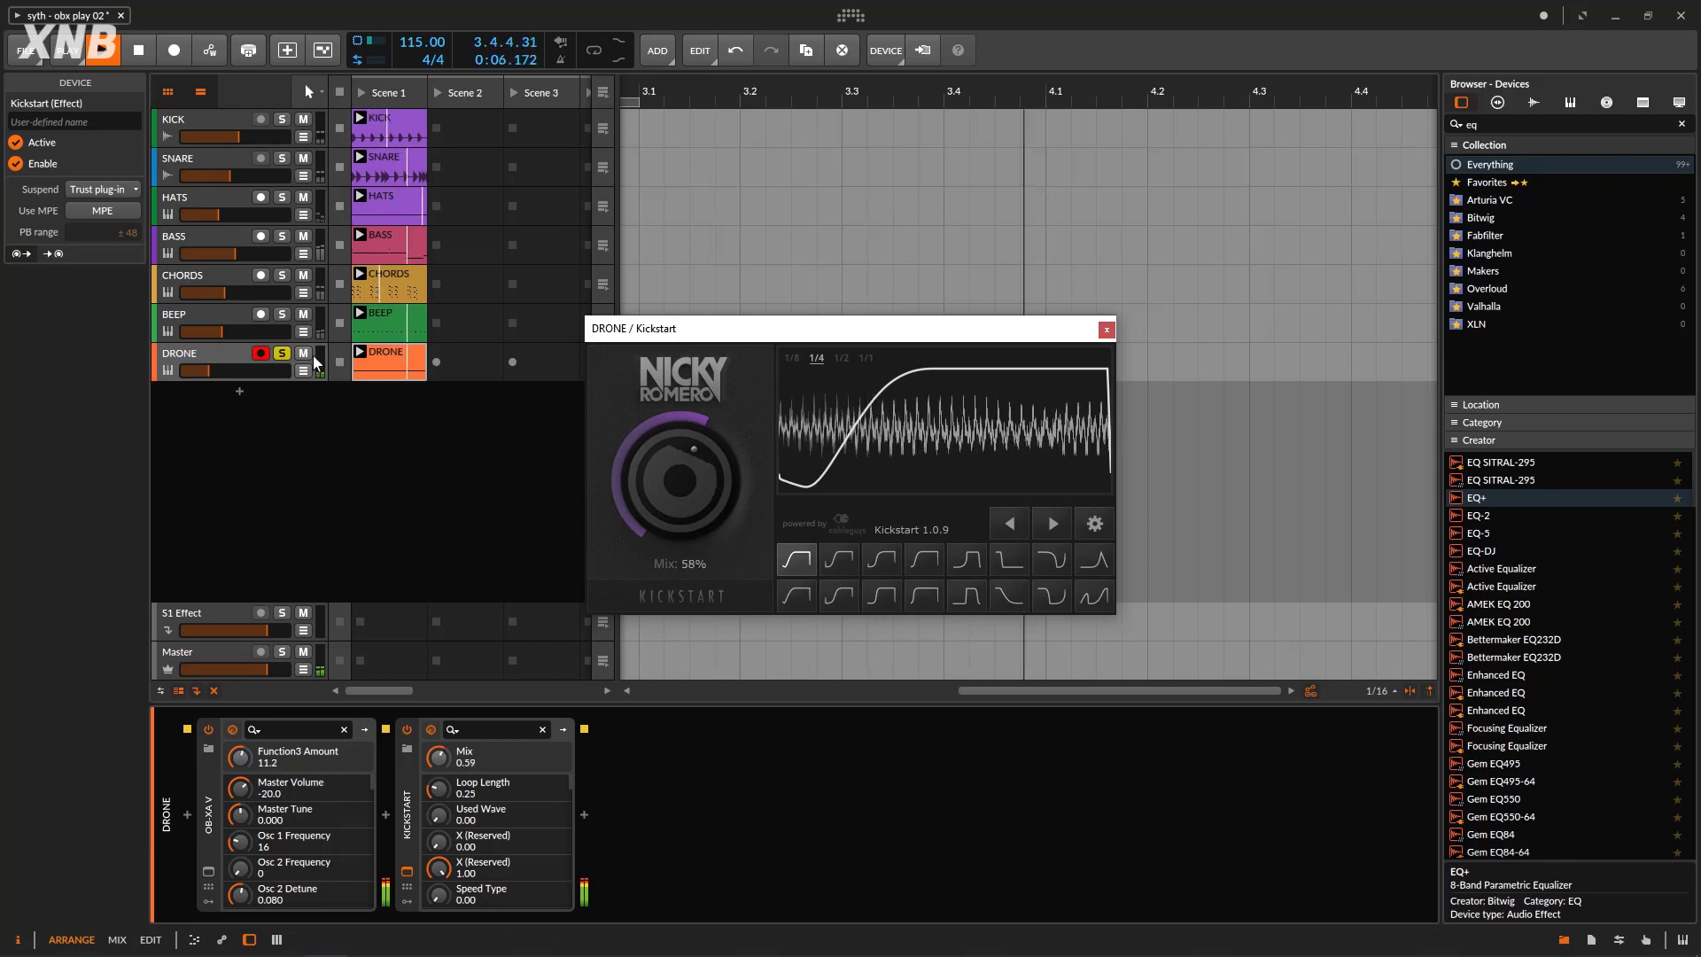
{"action": "left_click", "coordinate": [283, 353]}
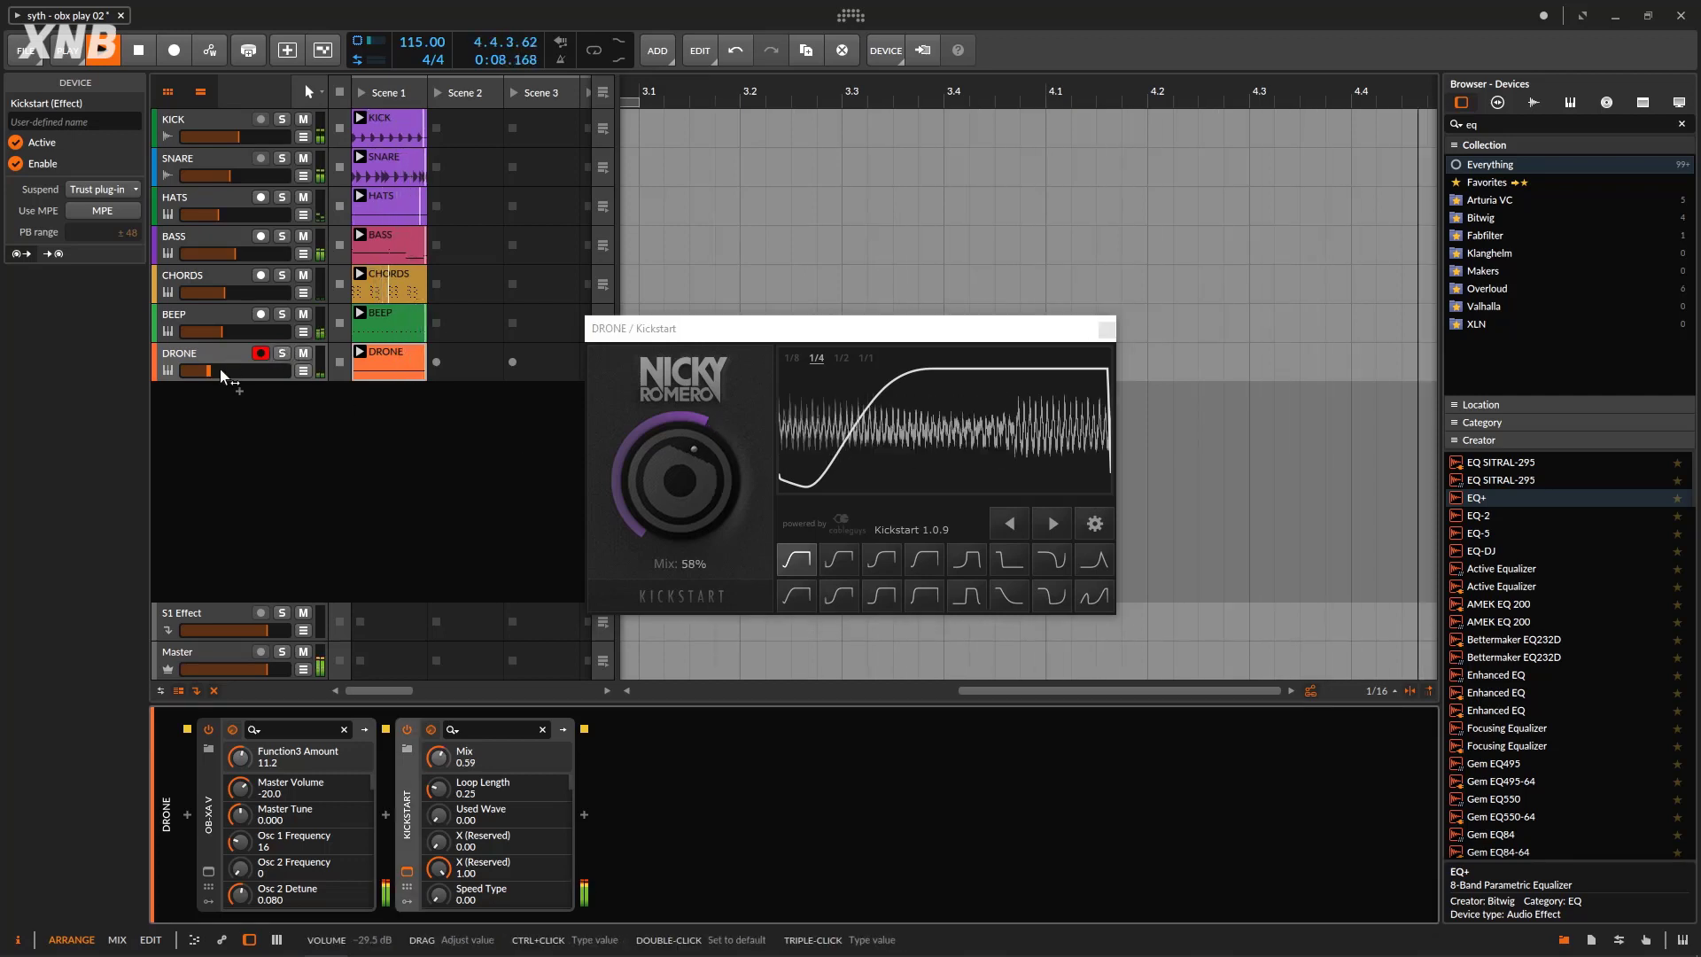
{"action": "left_click_drag", "start_coordinate": [219, 371], "coordinate": [215, 372]}
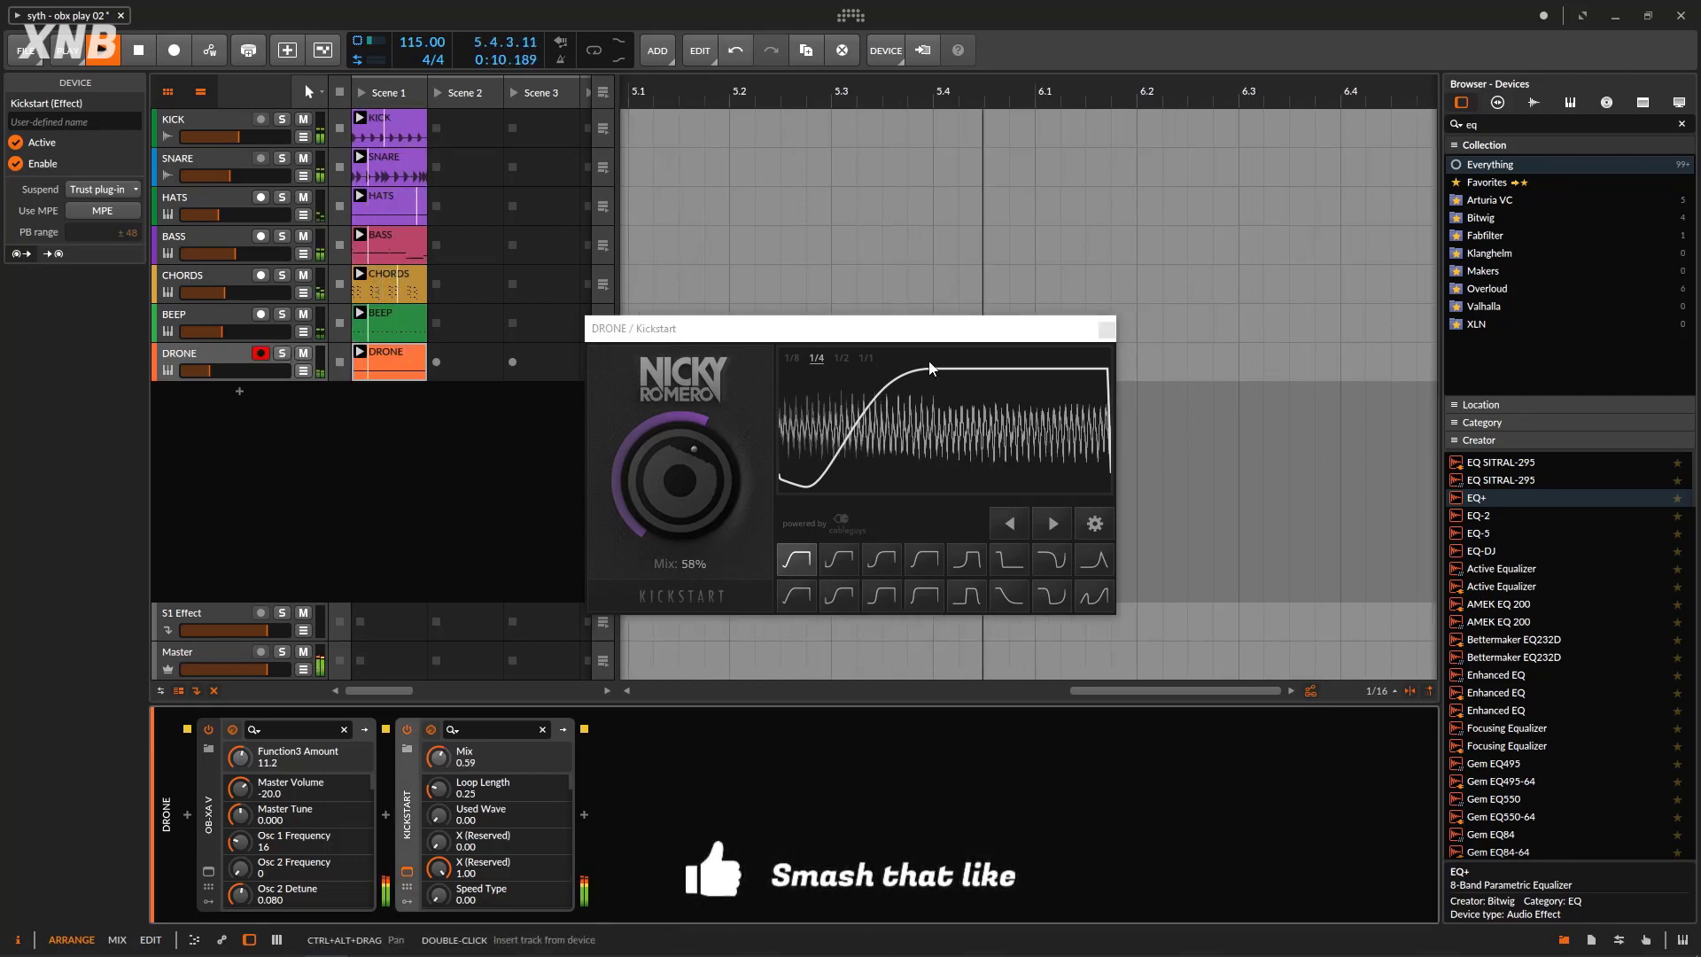
{"action": "left_click", "coordinate": [1105, 330]}
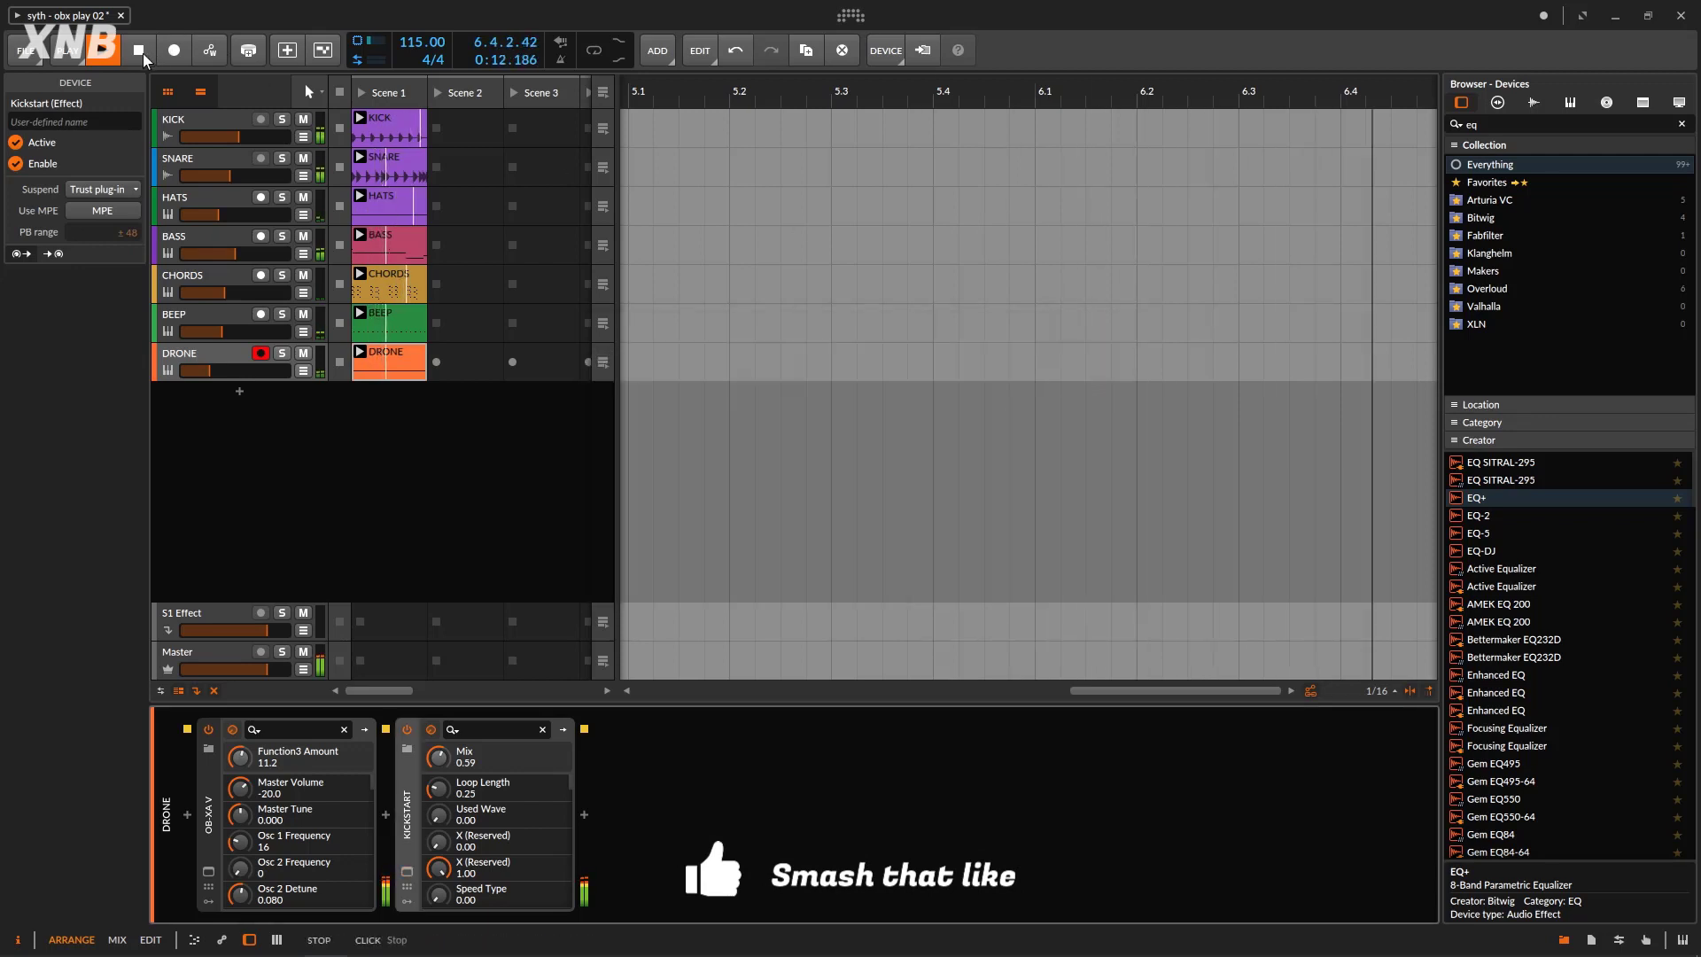
Check how the ducked DRONE track sits in the mix by toggling its mute, and play it soloed and with the other tracks.
{"action": "left_click", "coordinate": [304, 353]}
{"action": "left_click", "coordinate": [304, 353]}
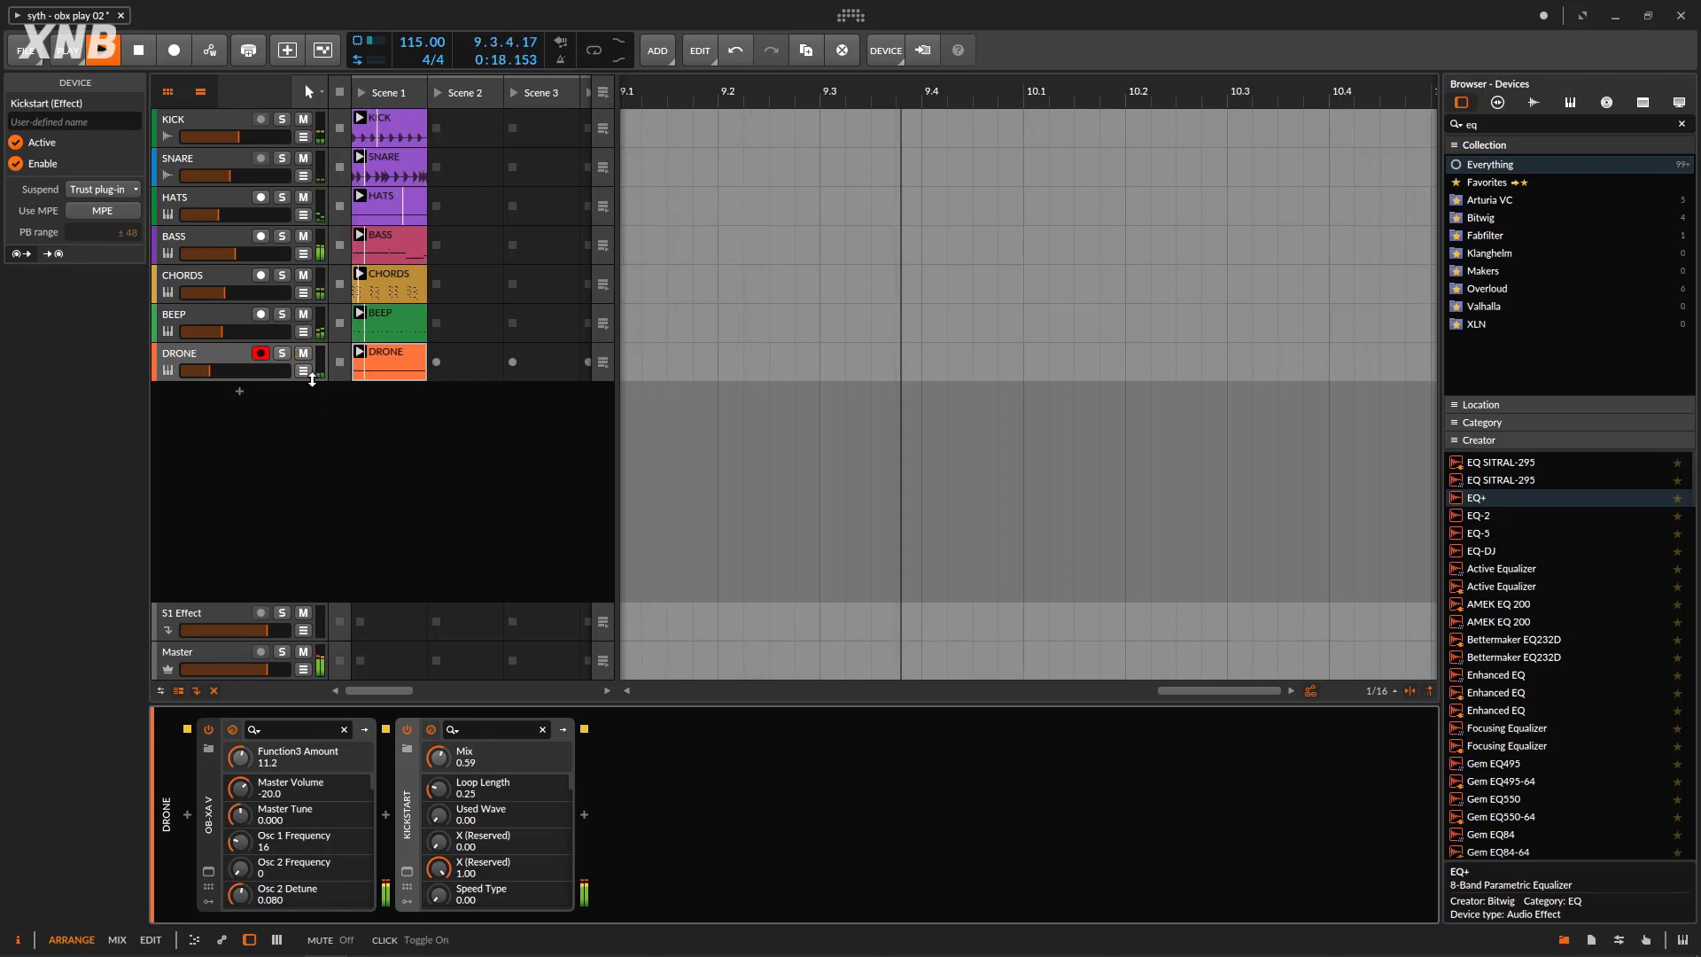
{"action": "left_click", "coordinate": [137, 52]}
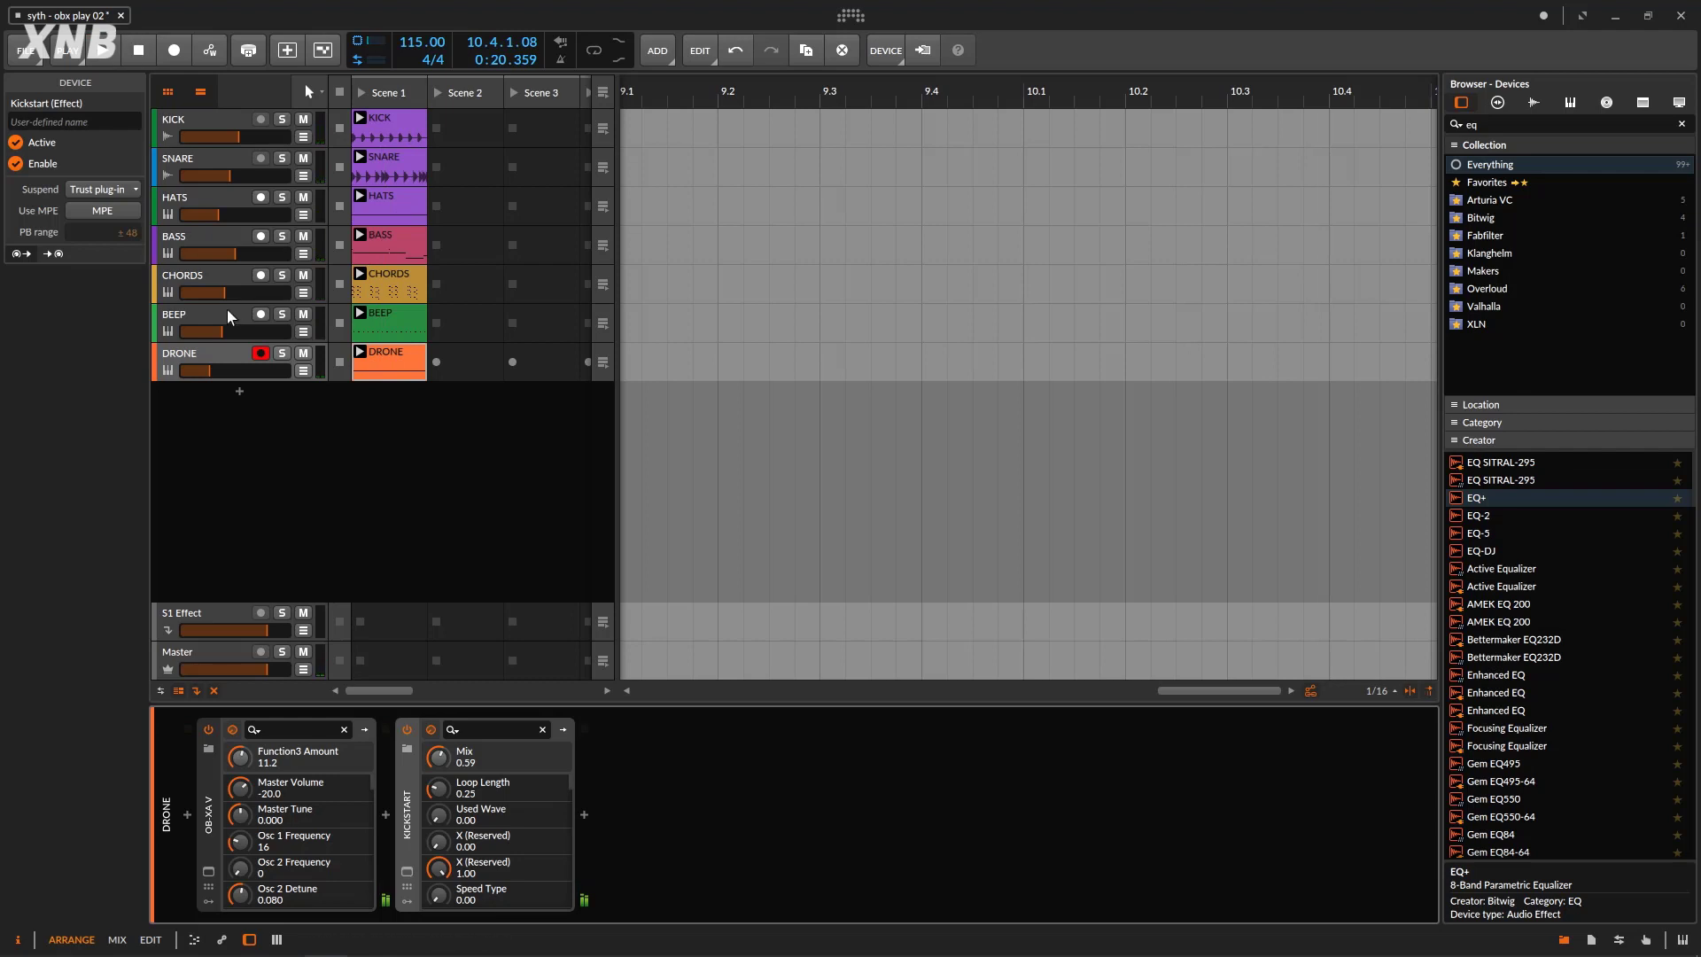
{"action": "left_click", "coordinate": [282, 352]}
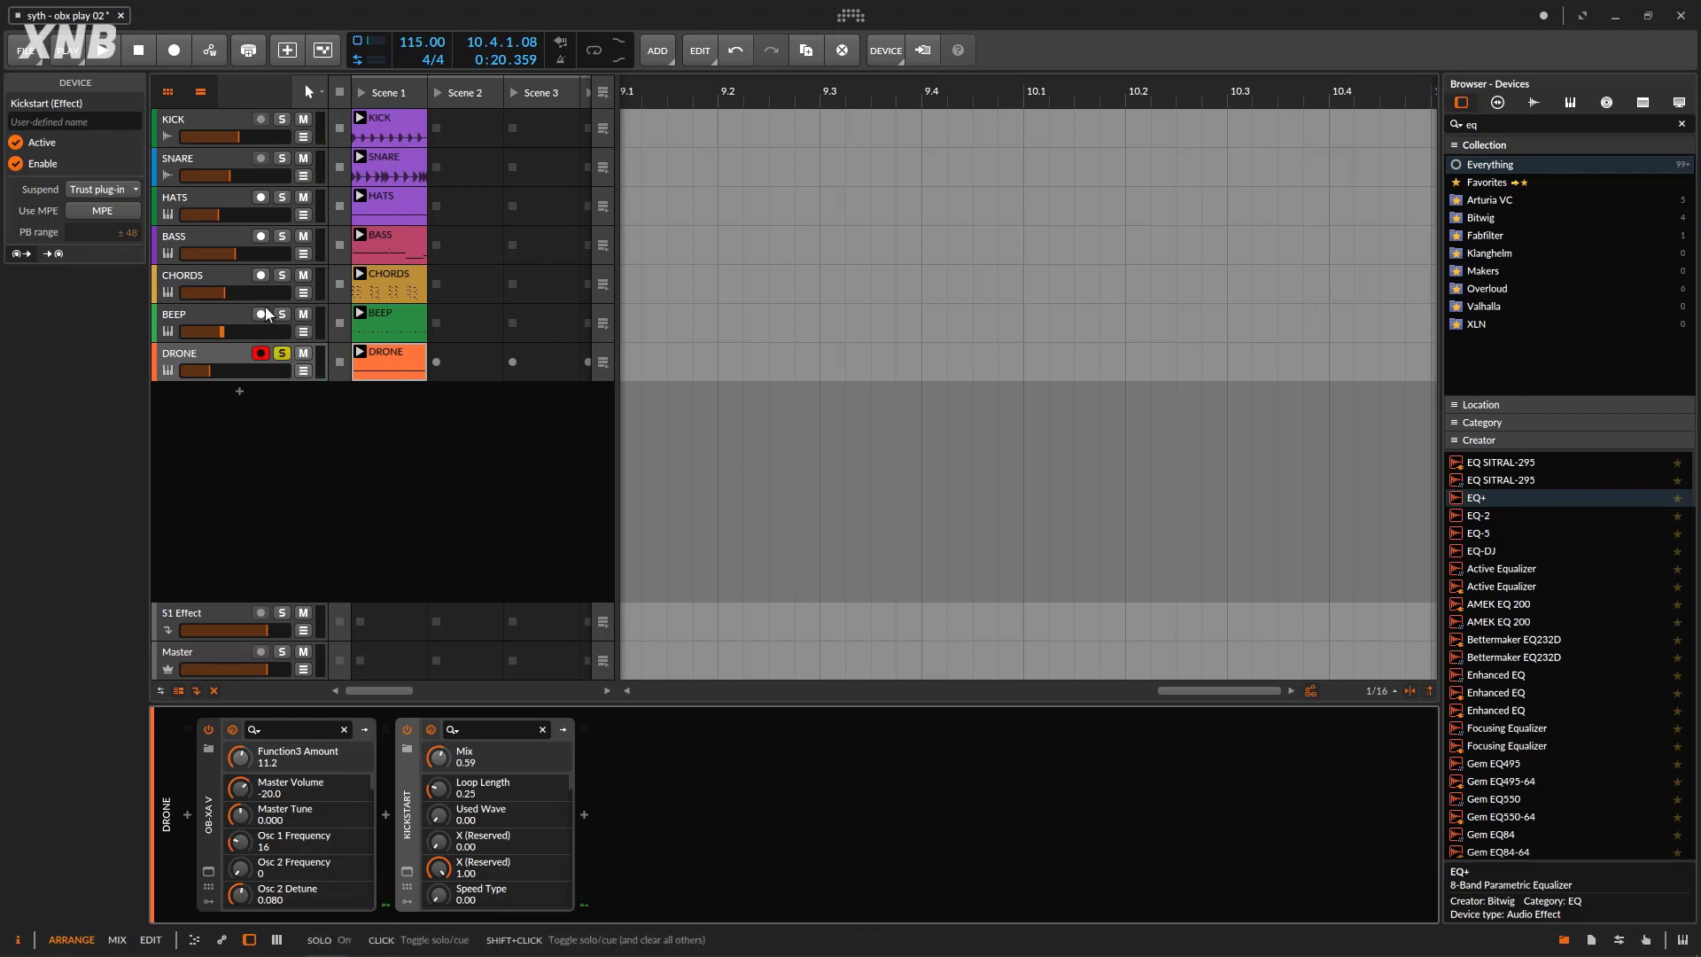
{"action": "left_click", "coordinate": [103, 52]}
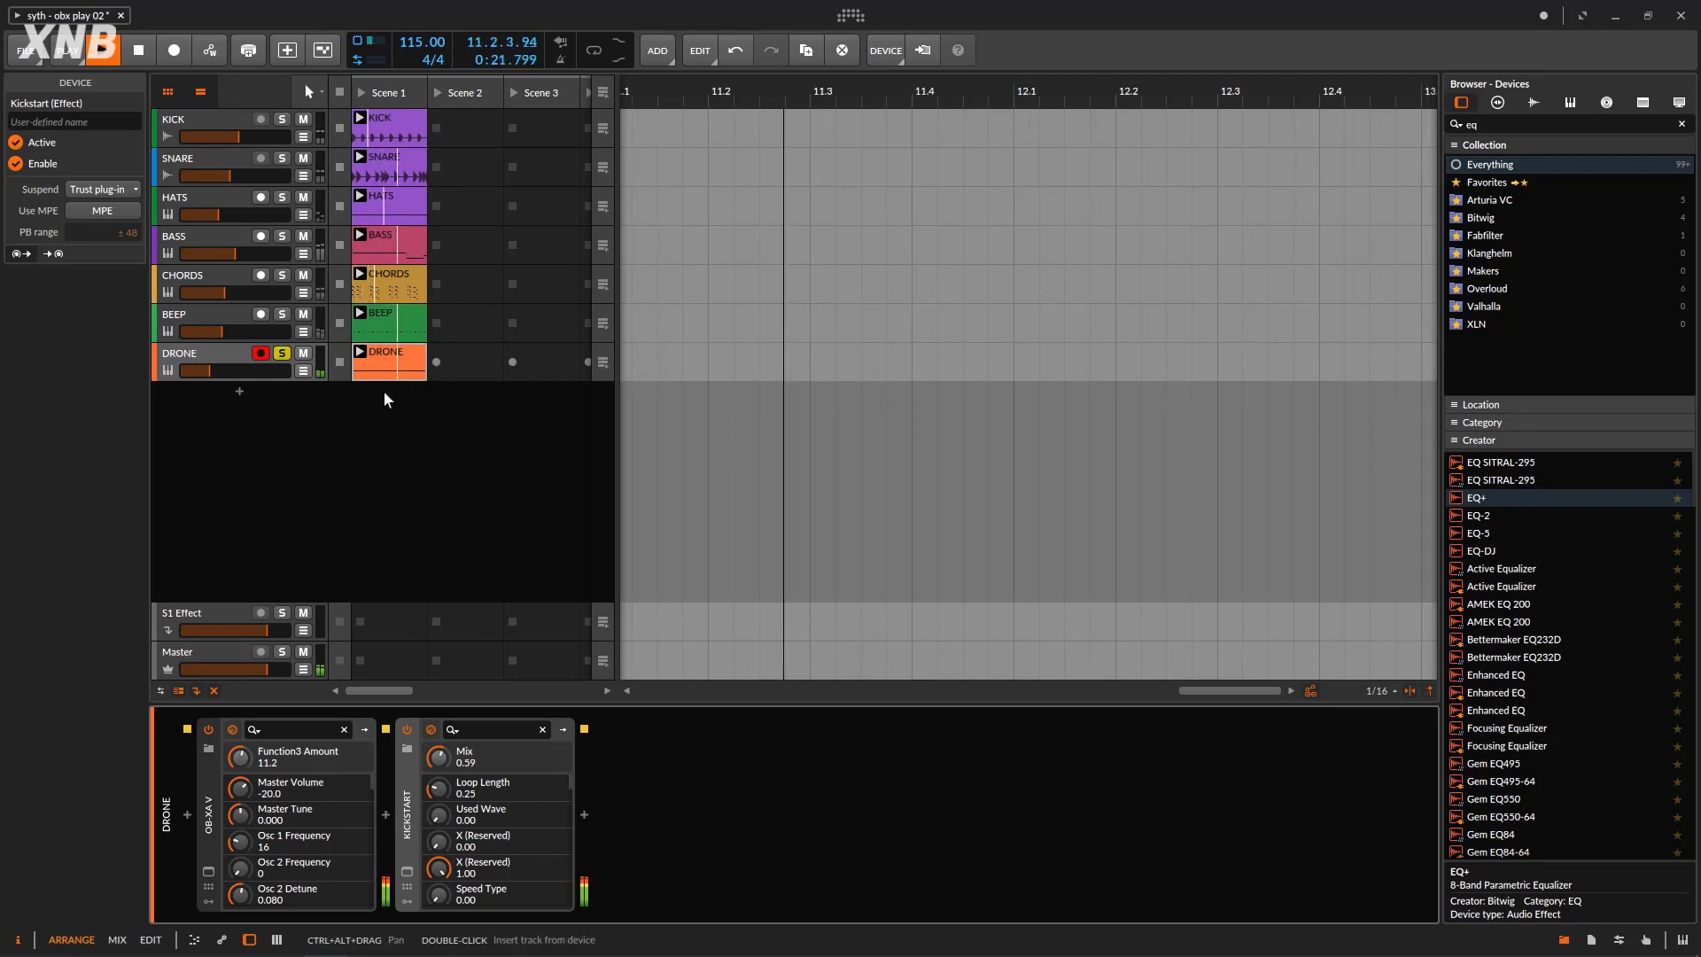
{"action": "left_click", "coordinate": [279, 353]}
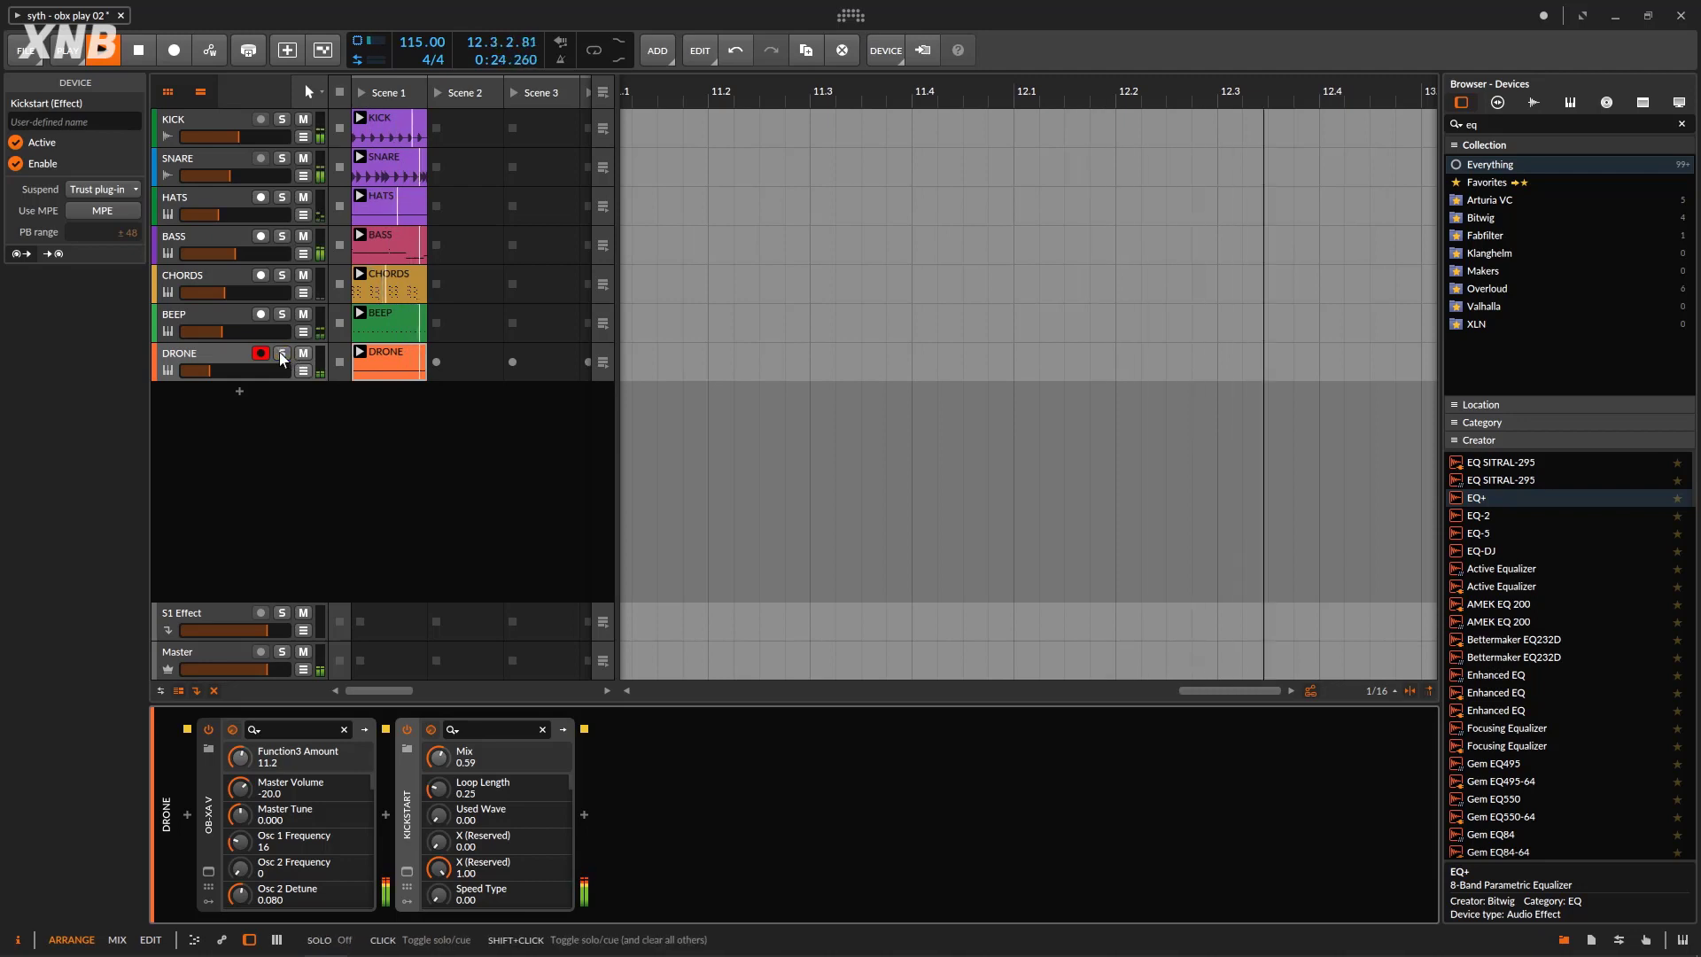
{"action": "left_click", "coordinate": [137, 50]}
Save the project, reopen the DRONE track's OB-Xa V window and collapse its Advanced view.
{"action": "key", "text": "ctrl+s"}
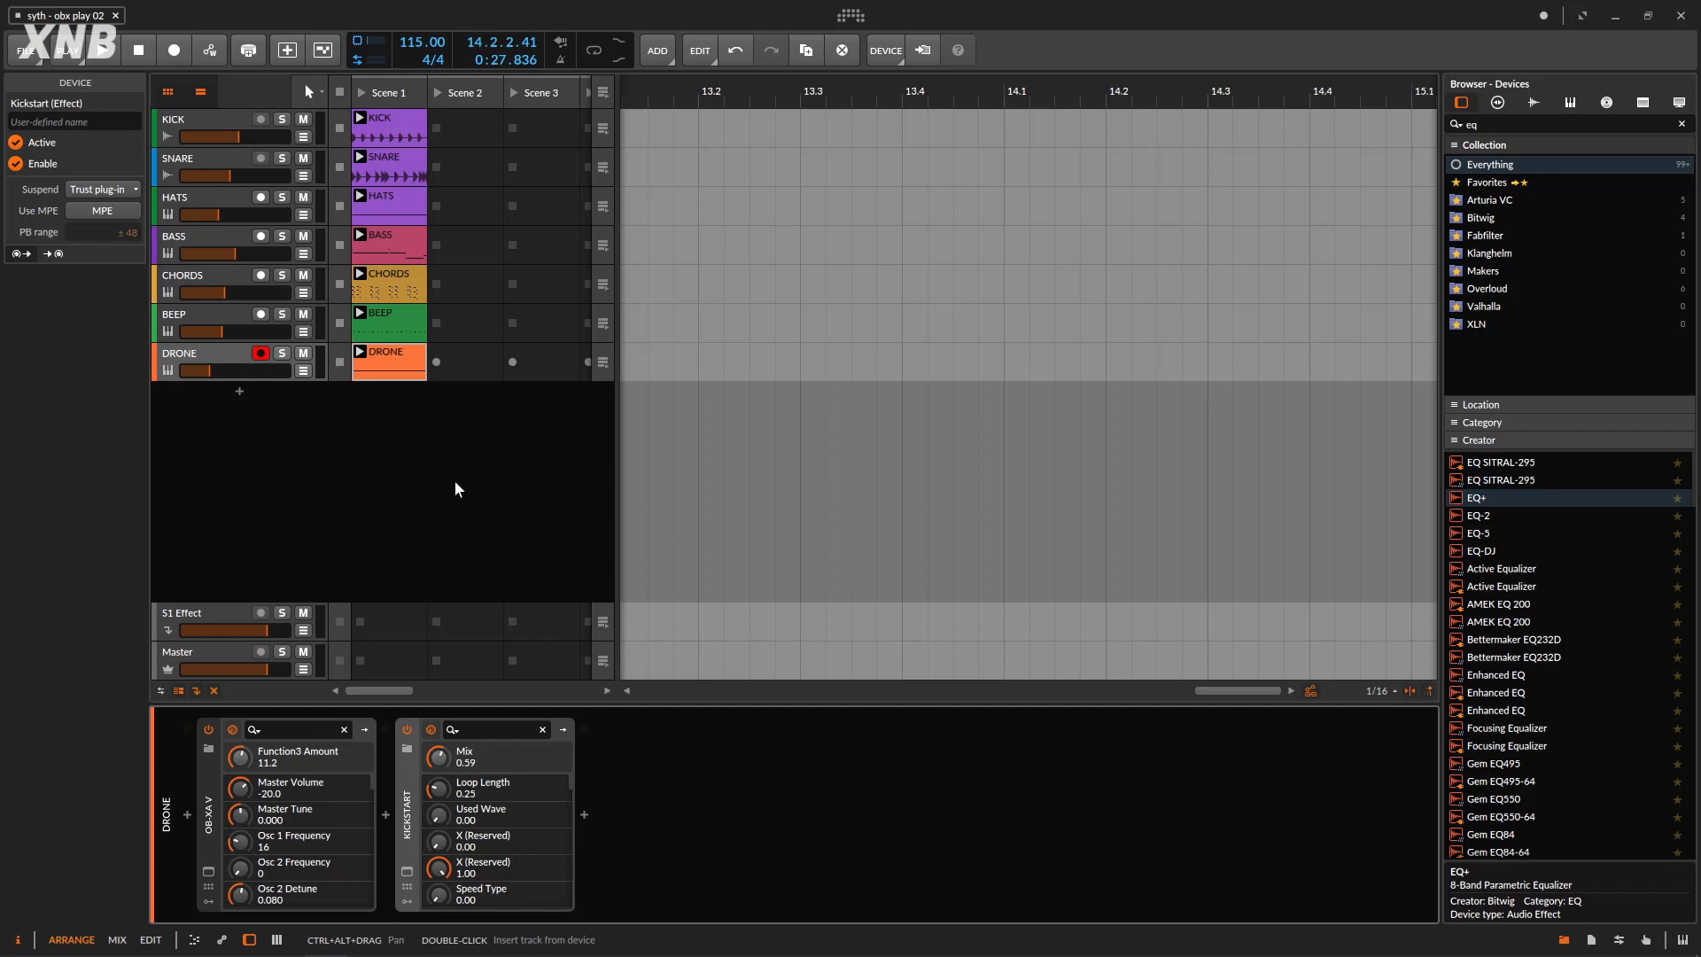
{"action": "left_click", "coordinate": [206, 874]}
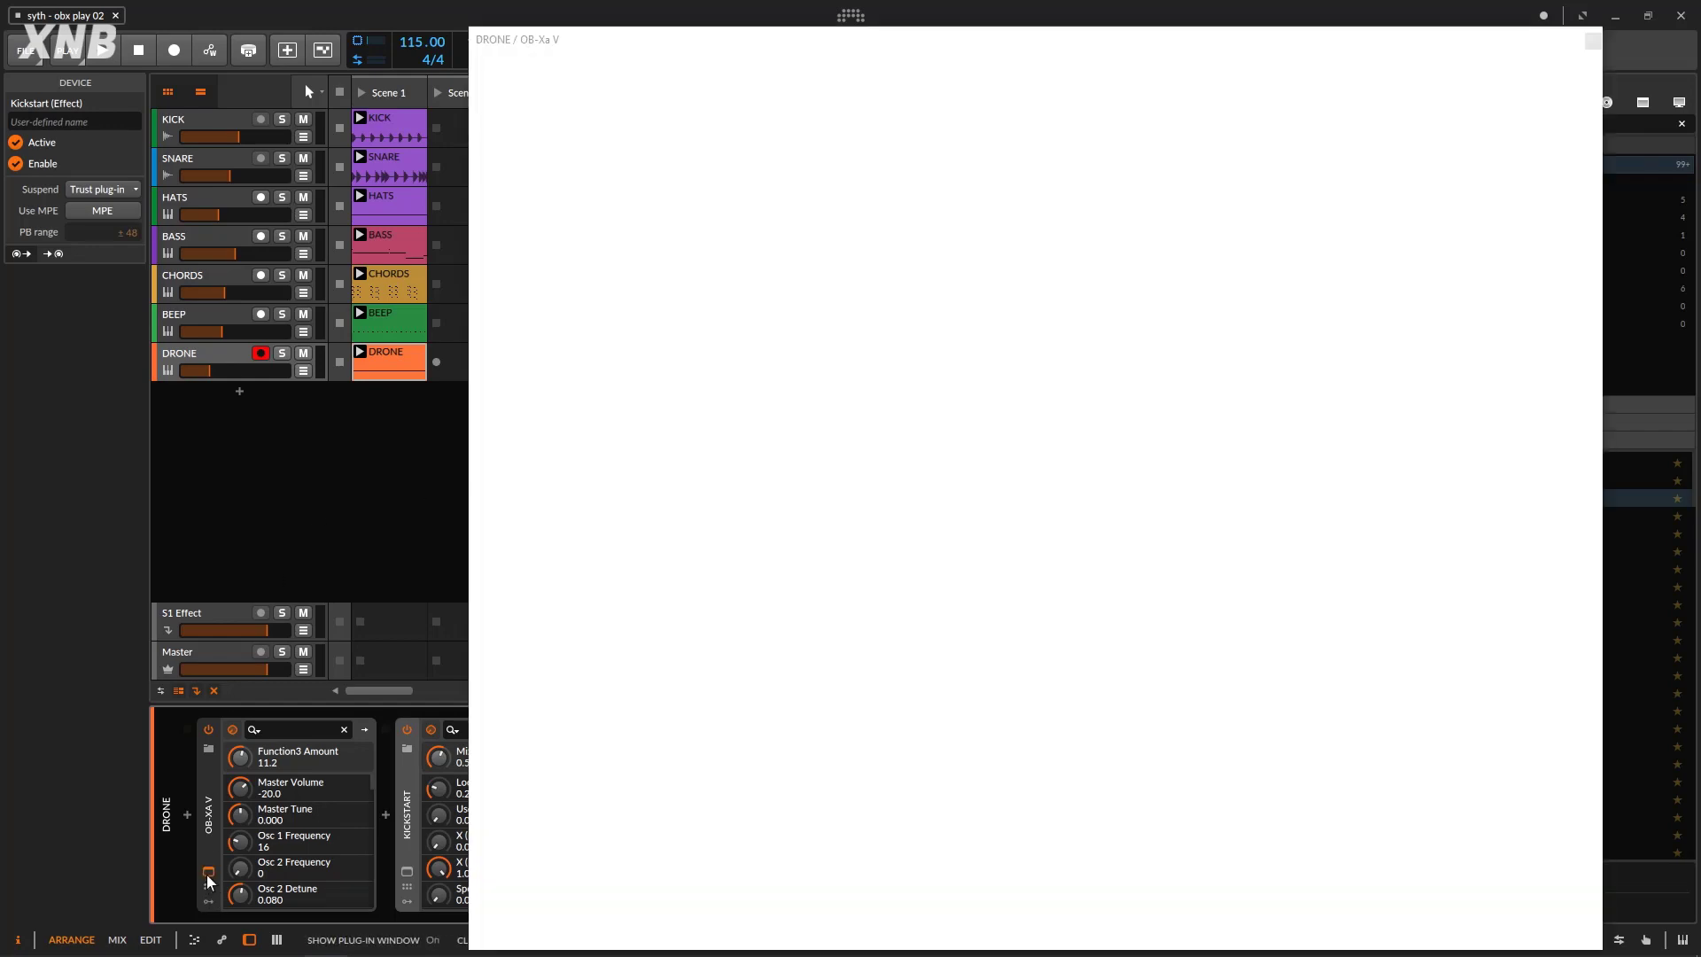
{"action": "left_click", "coordinate": [1519, 73]}
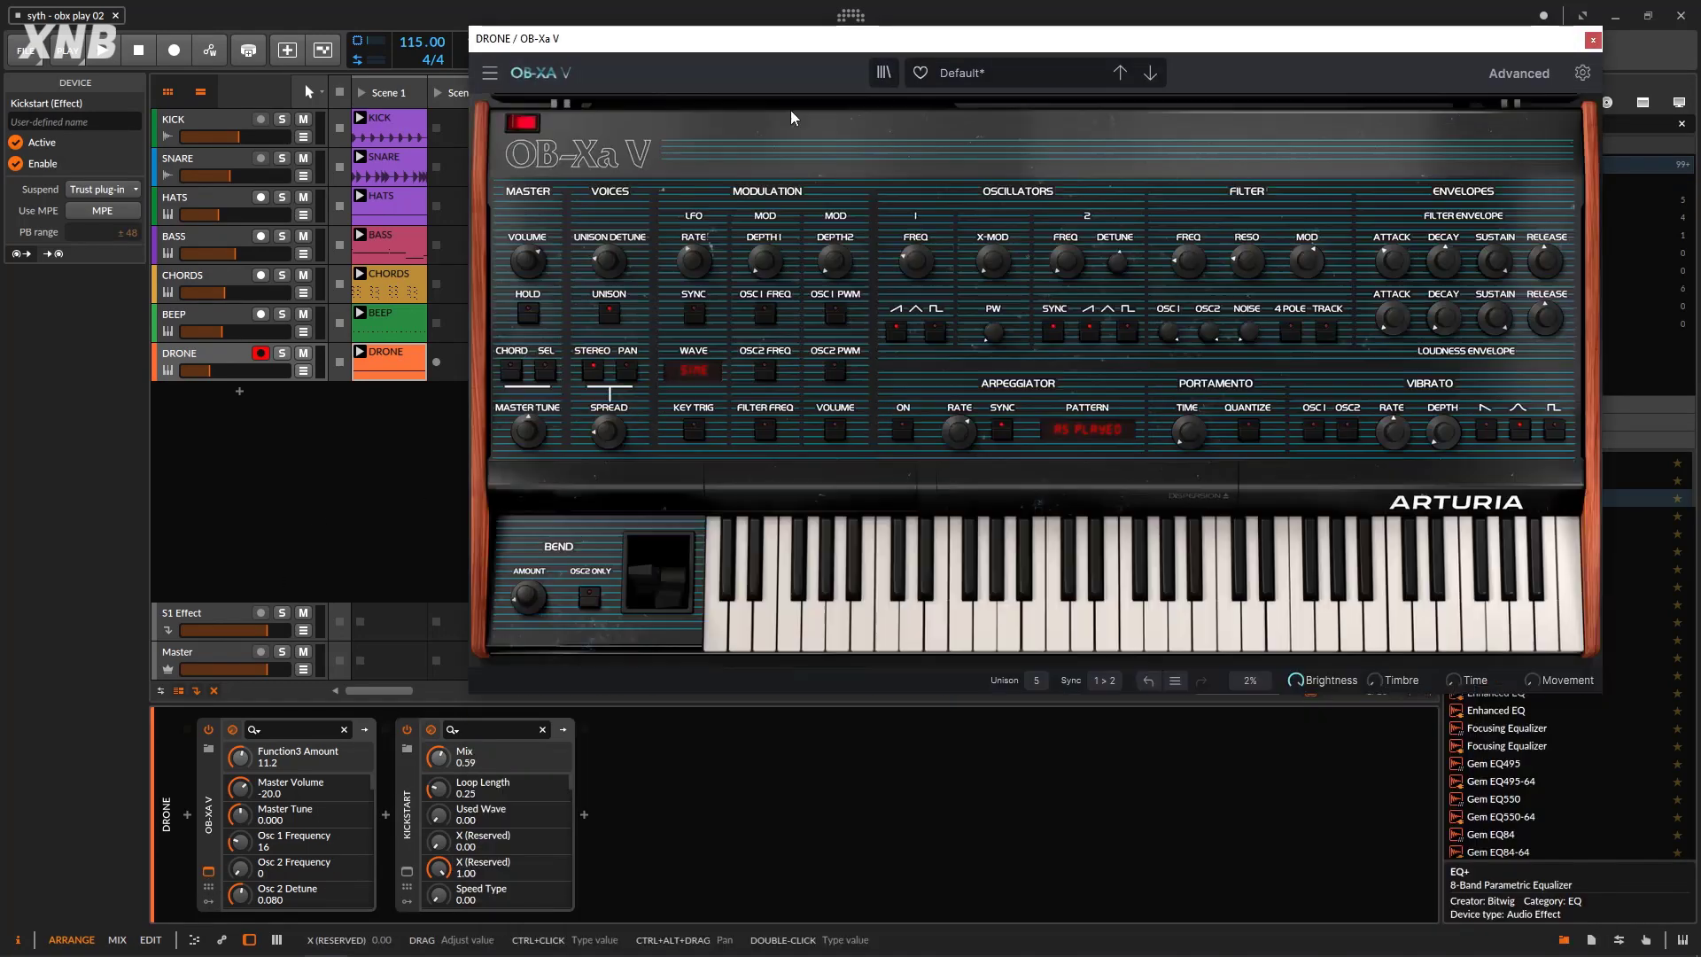